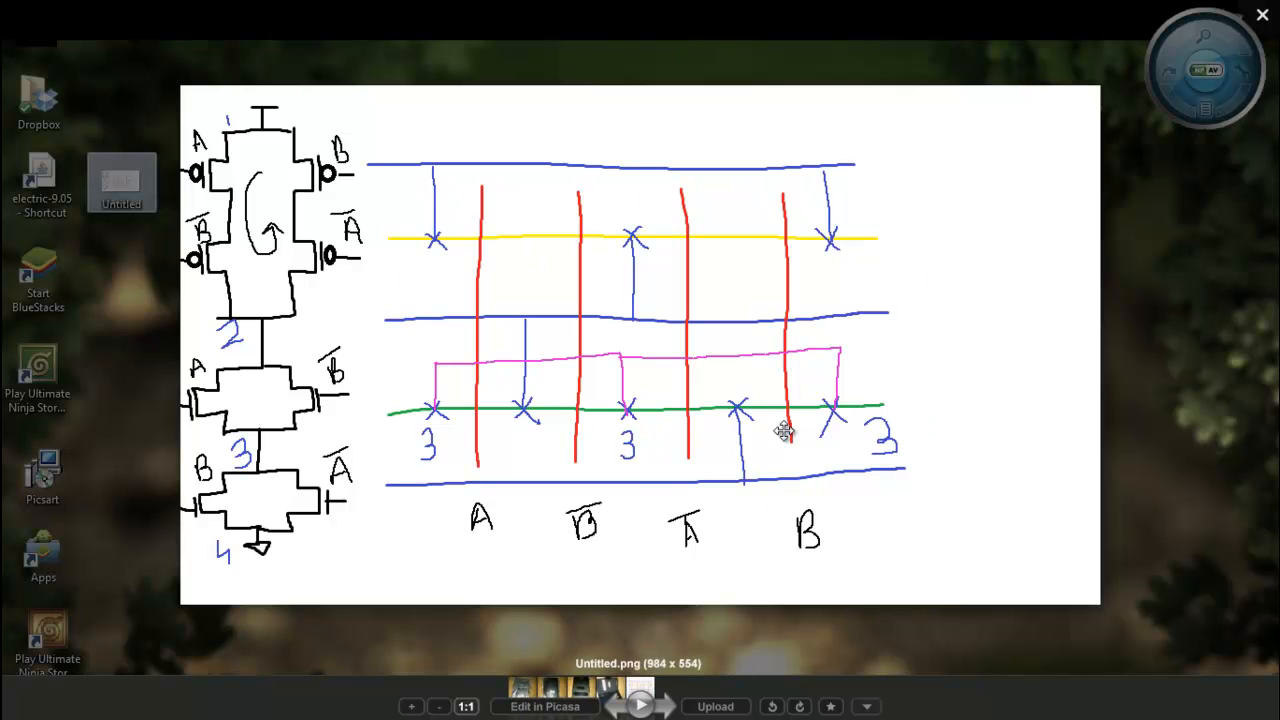
# Close the stick-diagram sketch in Picasa and bring back Electric's XorGate schematic
pyautogui.click(1261, 18)
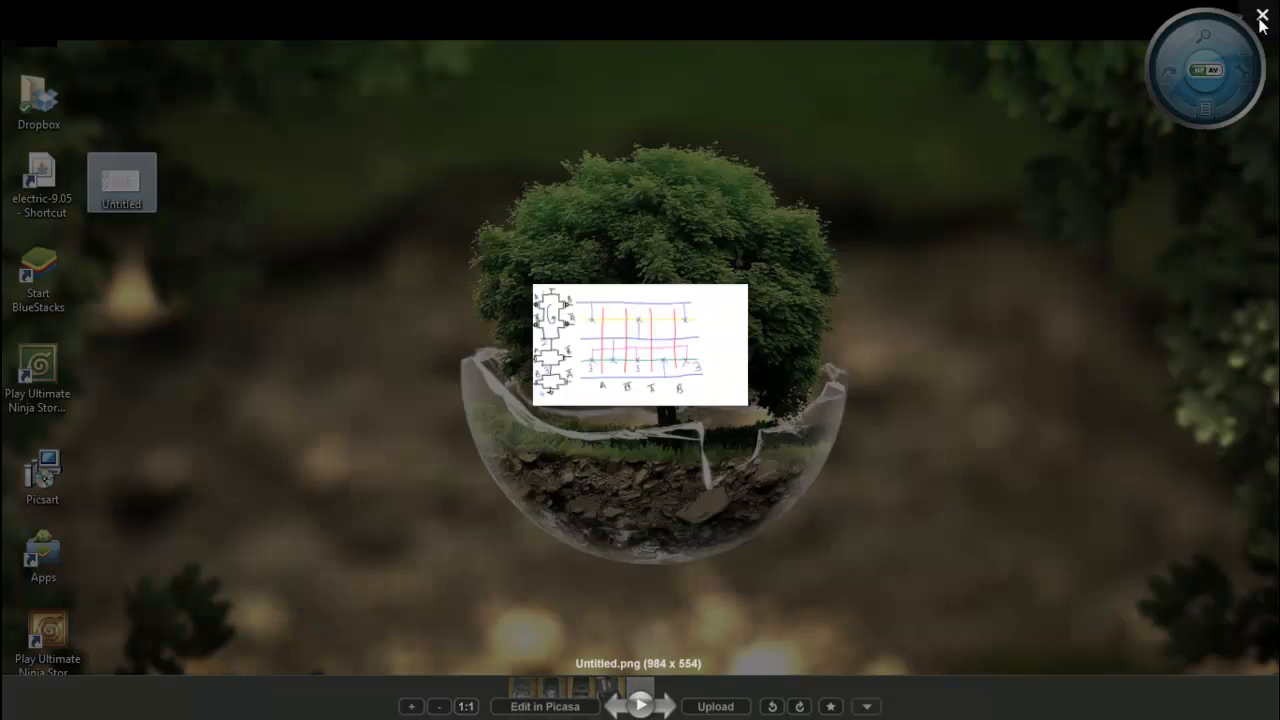
pyautogui.moveTo(726, 712)
pyautogui.click(778, 704)
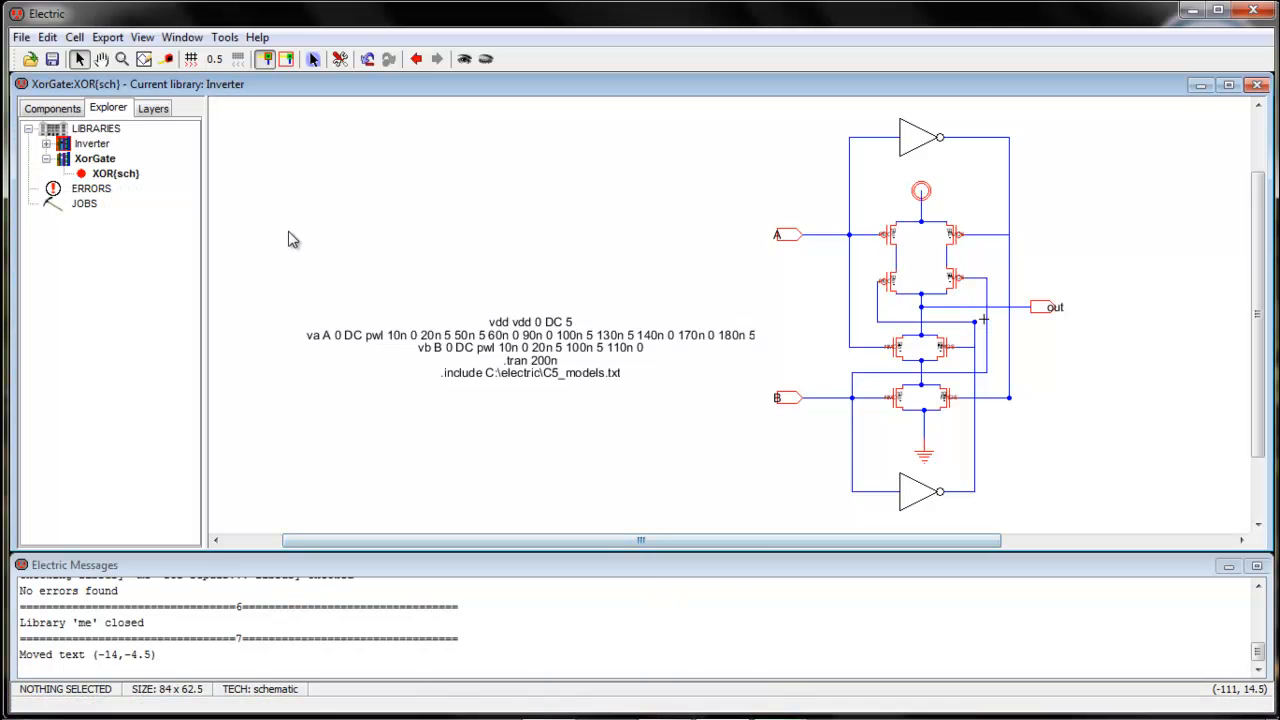
# Create a new layout cell named 'XO', which lands in the wrong library
pyautogui.hotkey('ctrl', 'n')
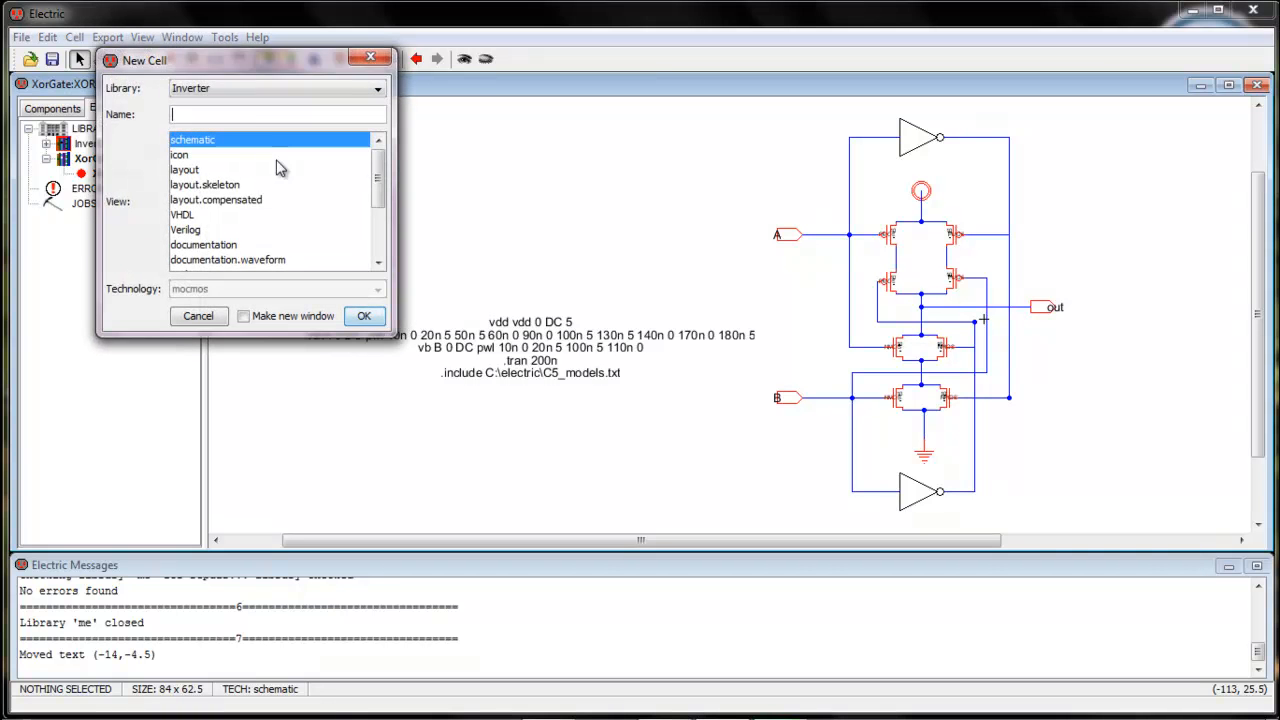
pyautogui.click(198, 170)
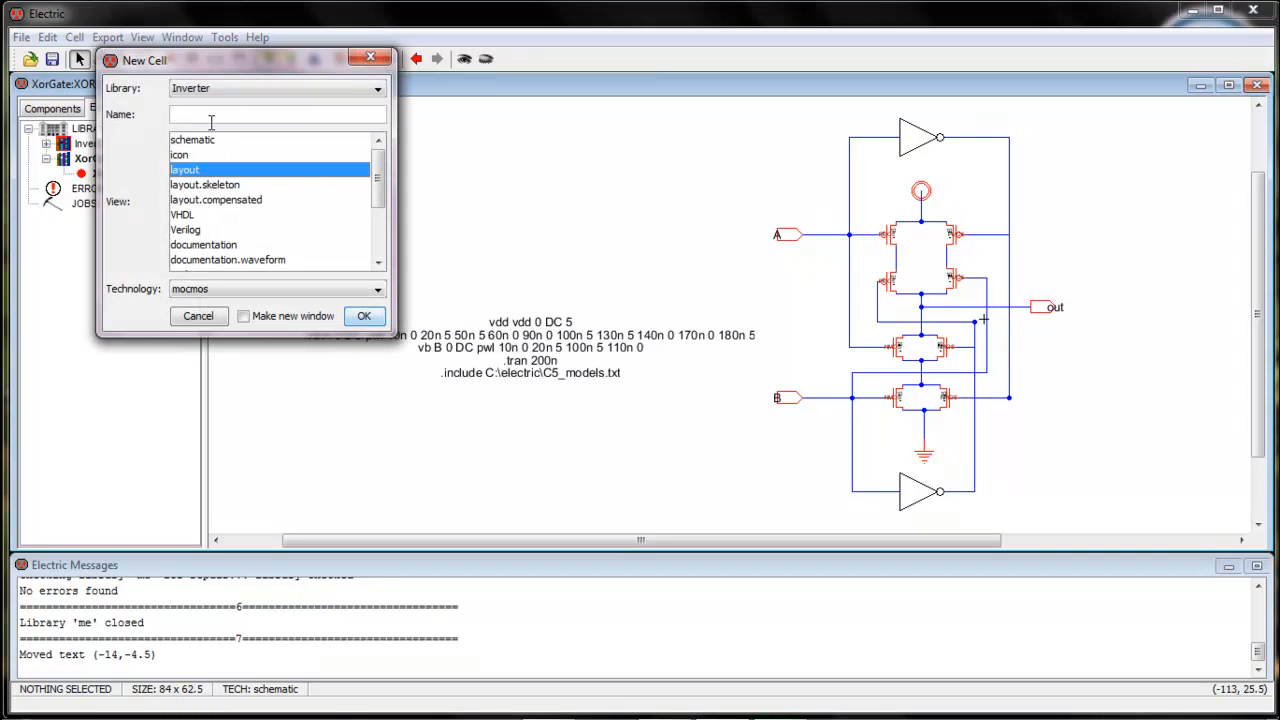
pyautogui.moveTo(229, 55); pyautogui.dragTo(343, 65)
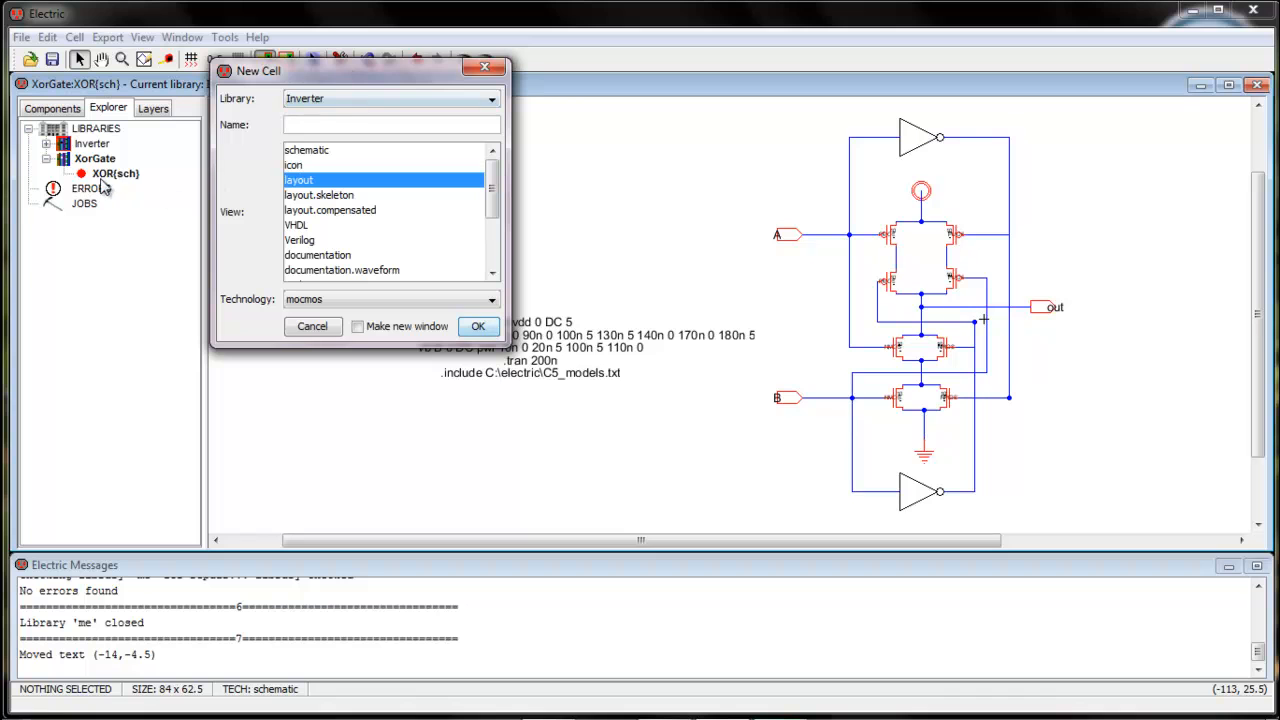
pyautogui.click(346, 128)
pyautogui.write('XOR')
pyautogui.click(477, 326)
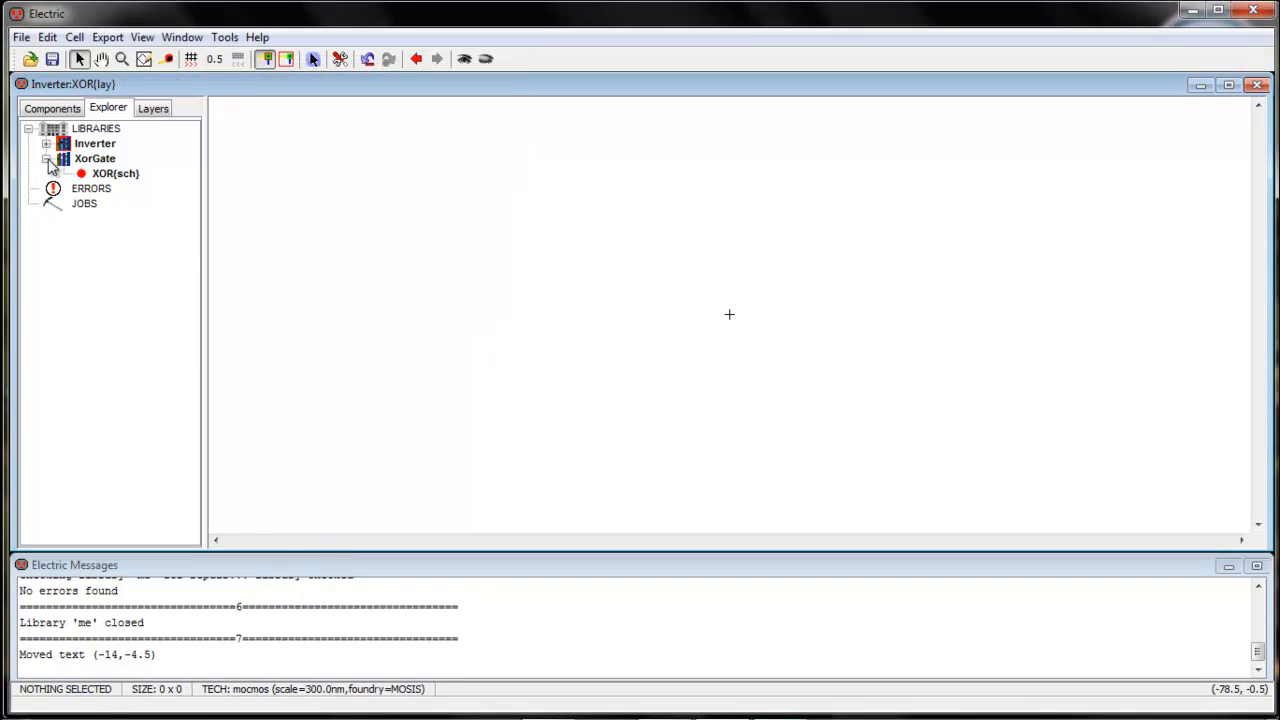
# Check the Inverter library's cells and undo the layout cell created there
pyautogui.click(46, 159)
pyautogui.click(46, 159)
pyautogui.click(46, 144)
pyautogui.click(46, 144)
pyautogui.click(46, 144)
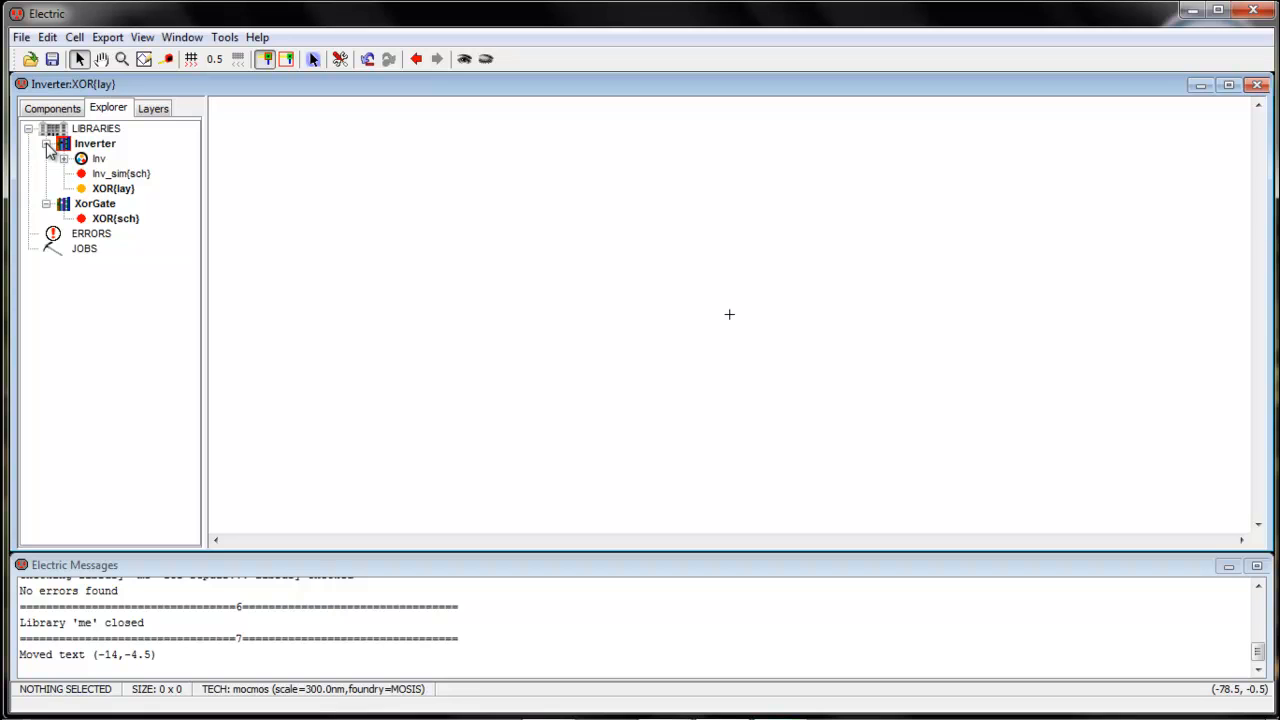
pyautogui.hotkey('ctrl', 'z')
pyautogui.click(46, 144)
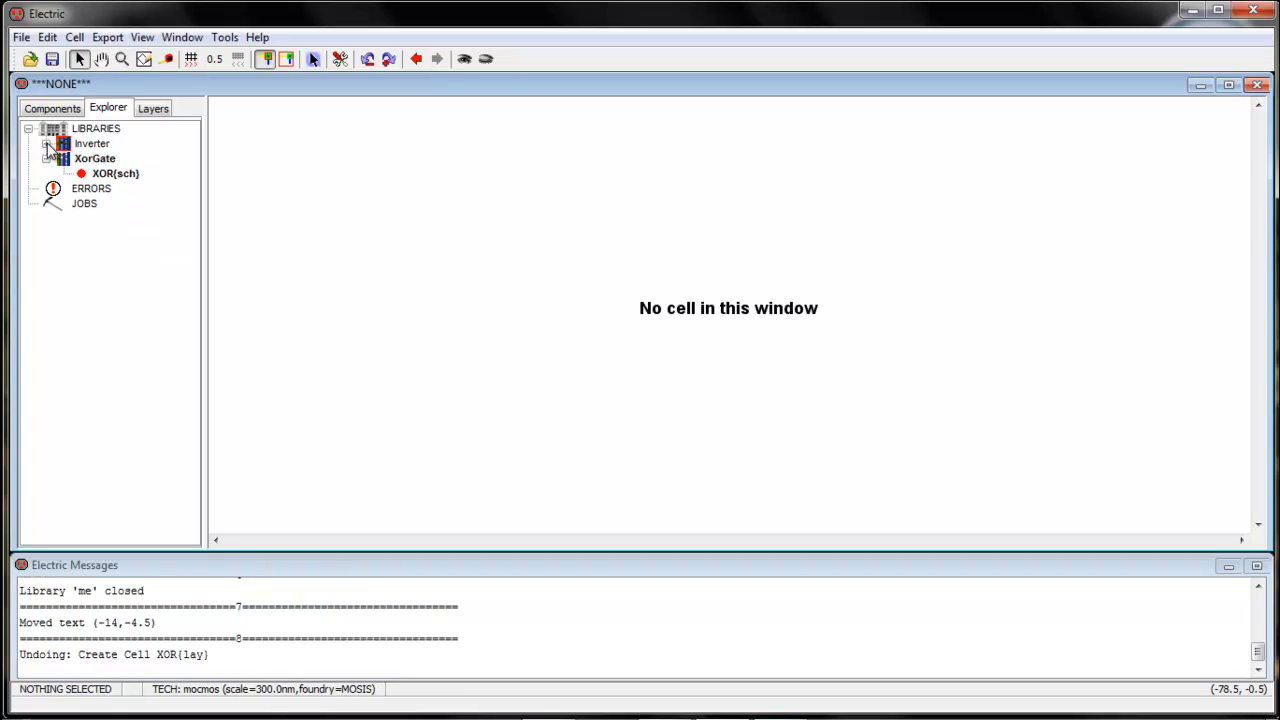
# Create the XOR layout cell in the XorGate library
pyautogui.hotkey('ctrl', 'n')
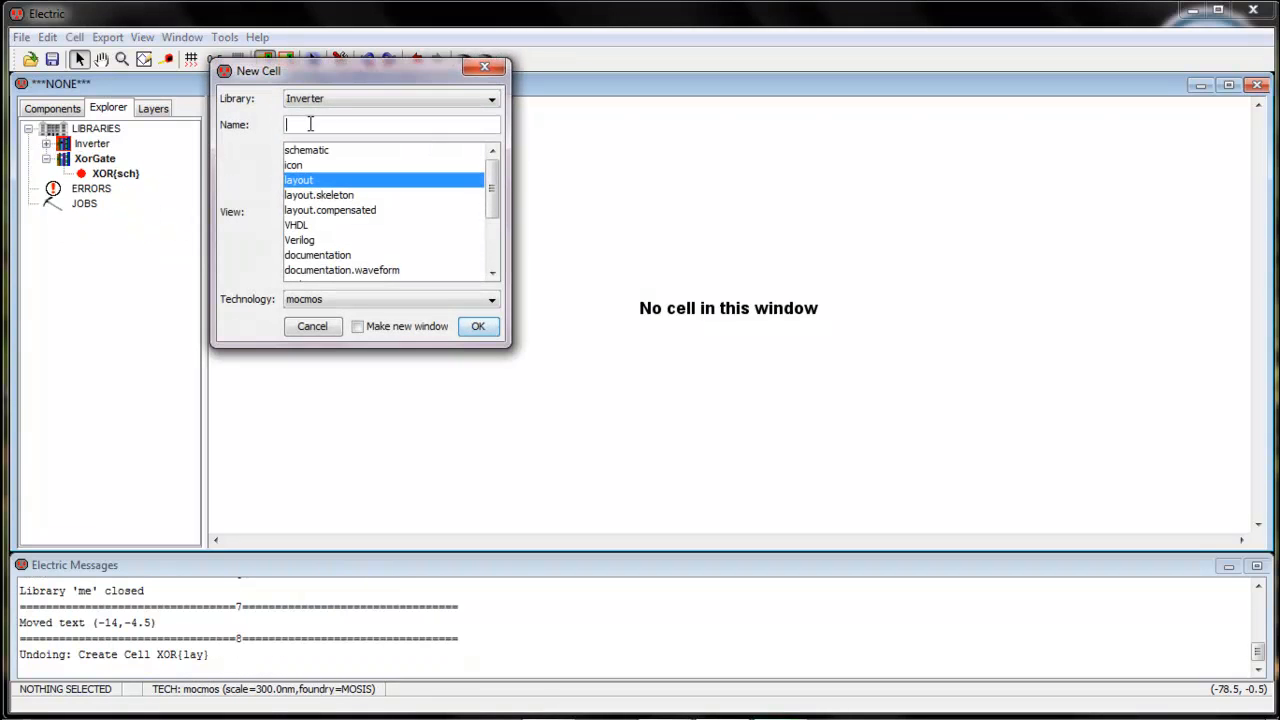
pyautogui.click(476, 105)
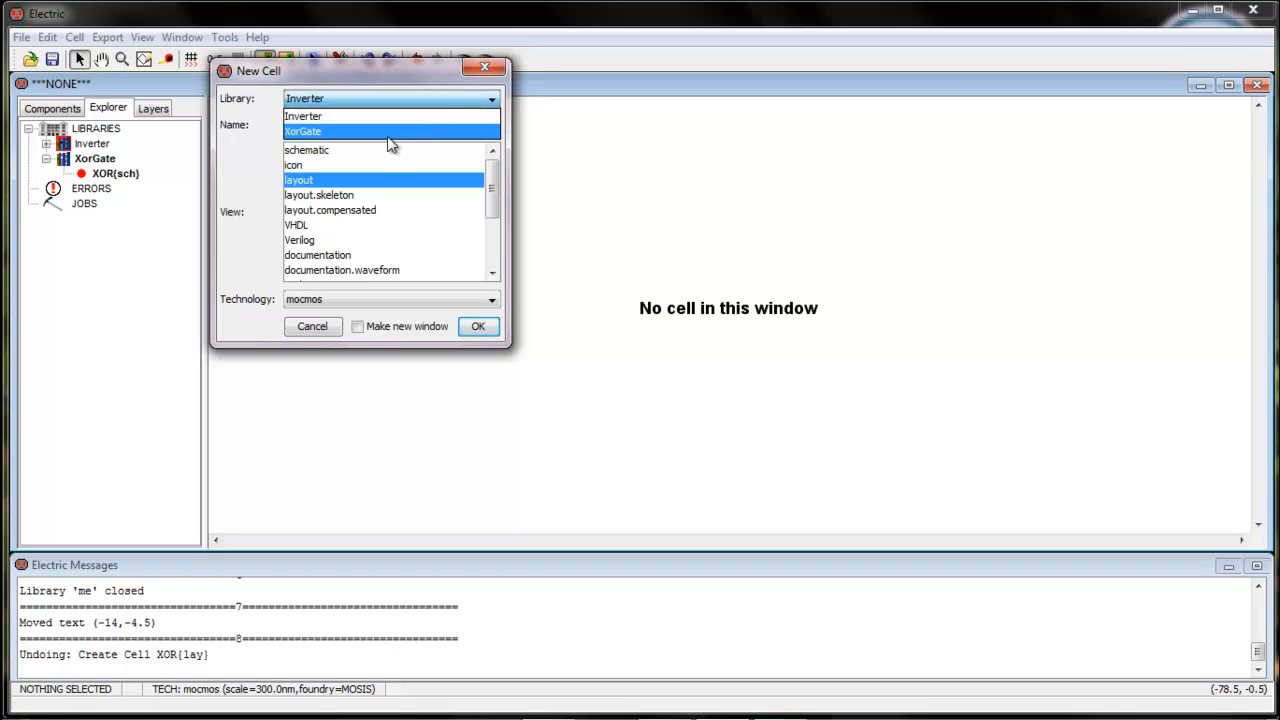
pyautogui.click(388, 136)
pyautogui.click(330, 127)
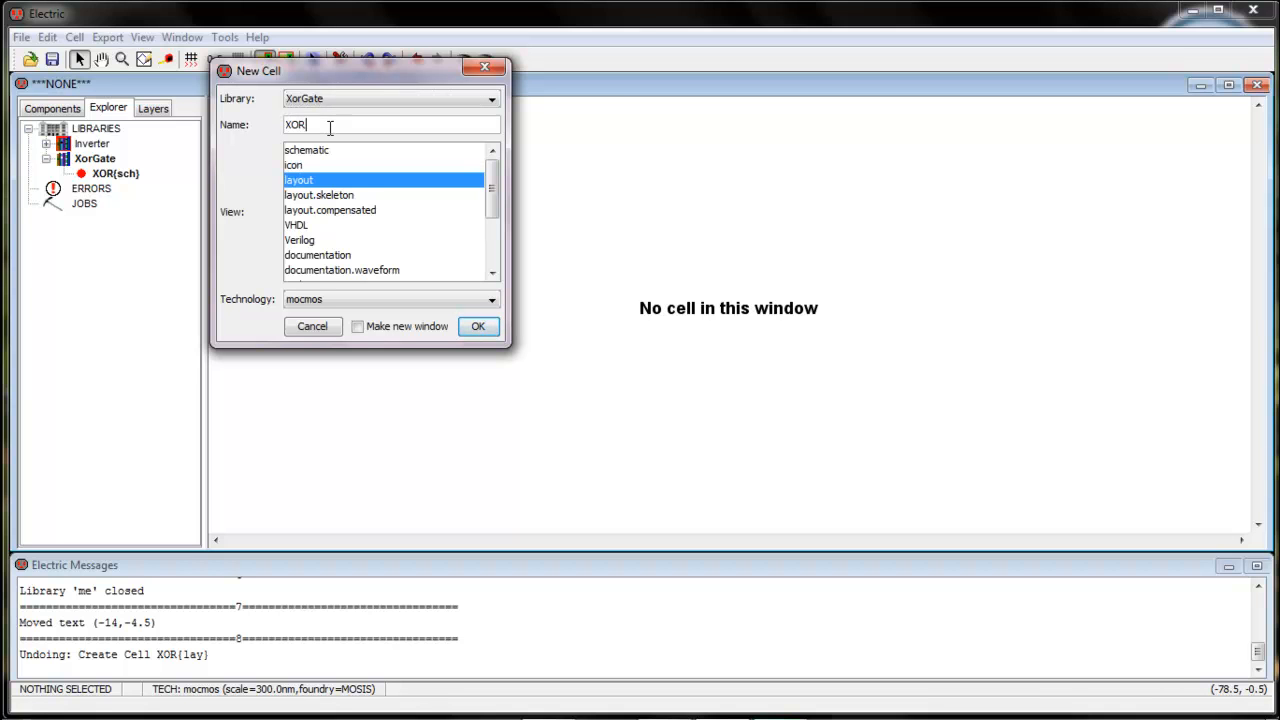
pyautogui.write('XOR')
pyautogui.click(478, 326)
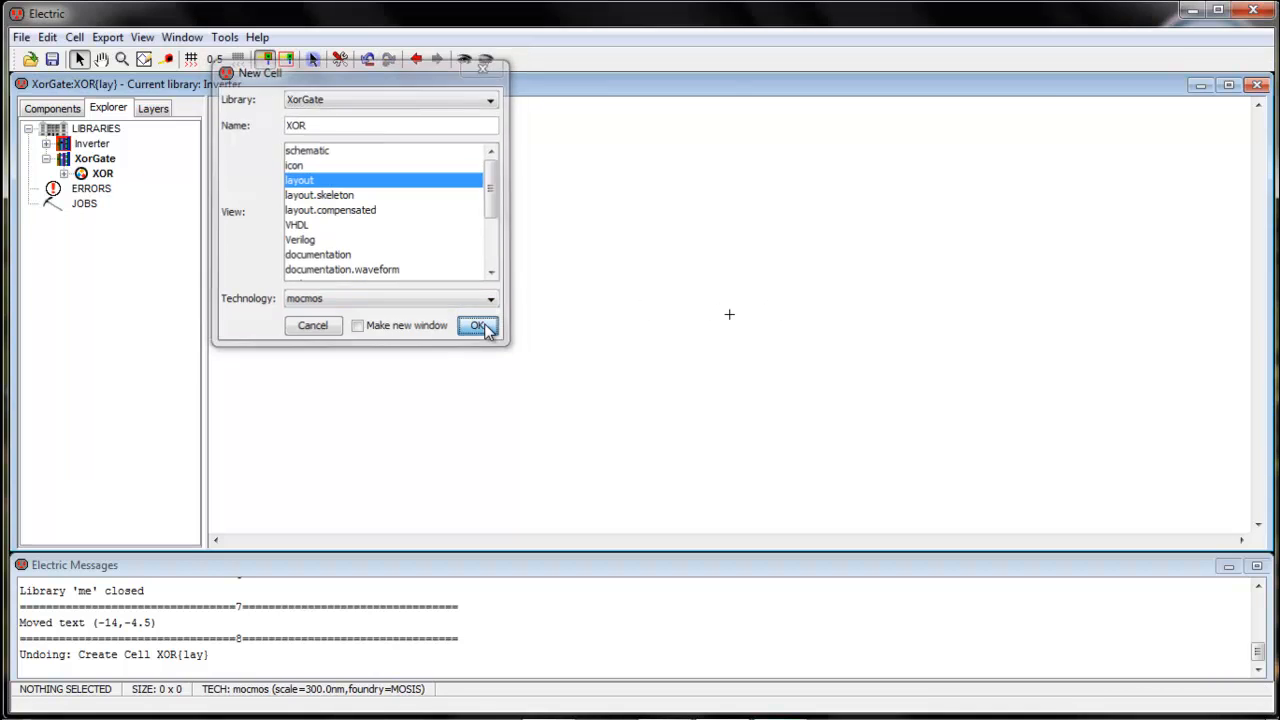
# Open the XOR{lay} view, show the layout components palette, and minimize Electric
pyautogui.click(64, 173)
pyautogui.click(128, 207)
pyautogui.click(60, 108)
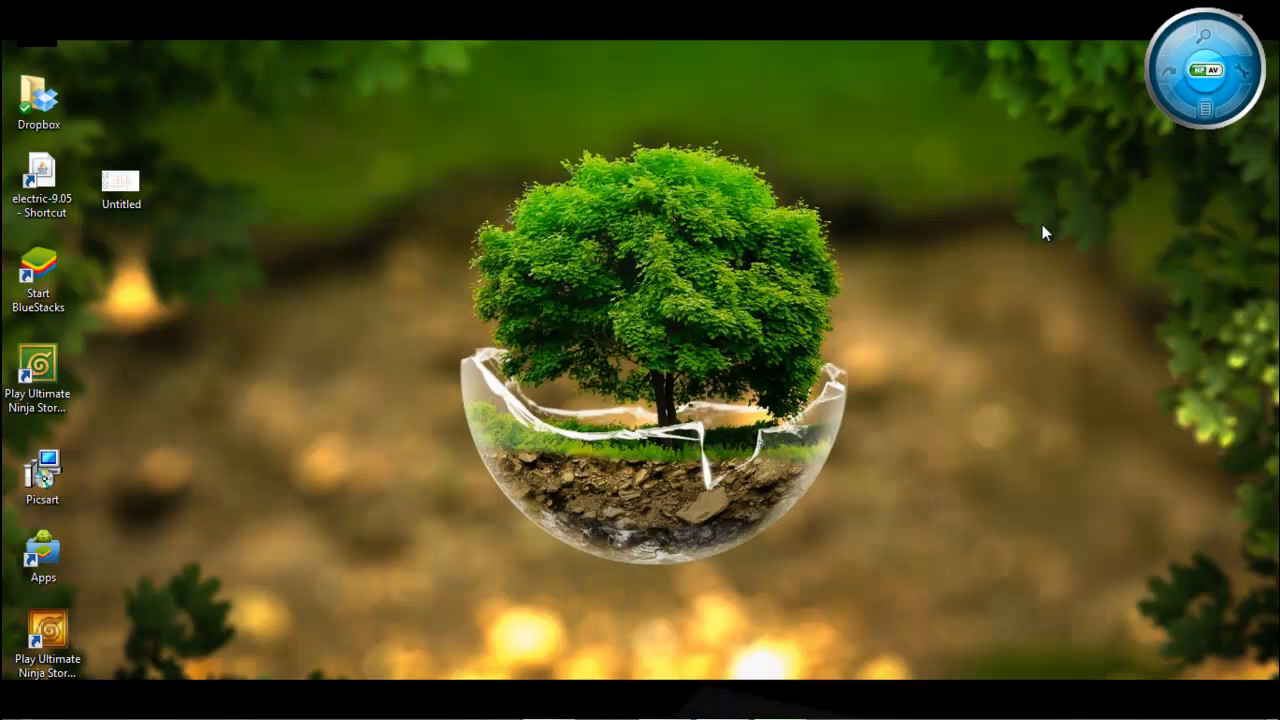
pyautogui.click(131, 200)
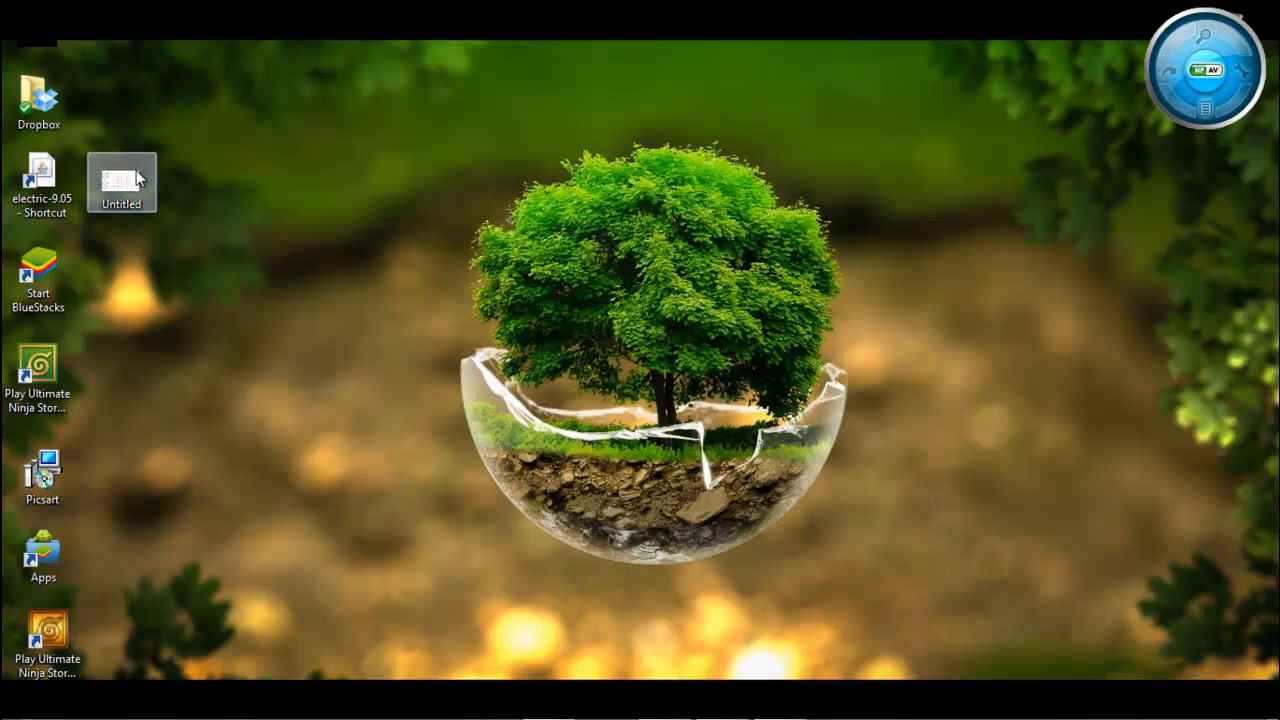
# Review the Untitled stick-diagram sketch in Picasa, then return to the empty XOR layout
pyautogui.doubleClick(131, 200)
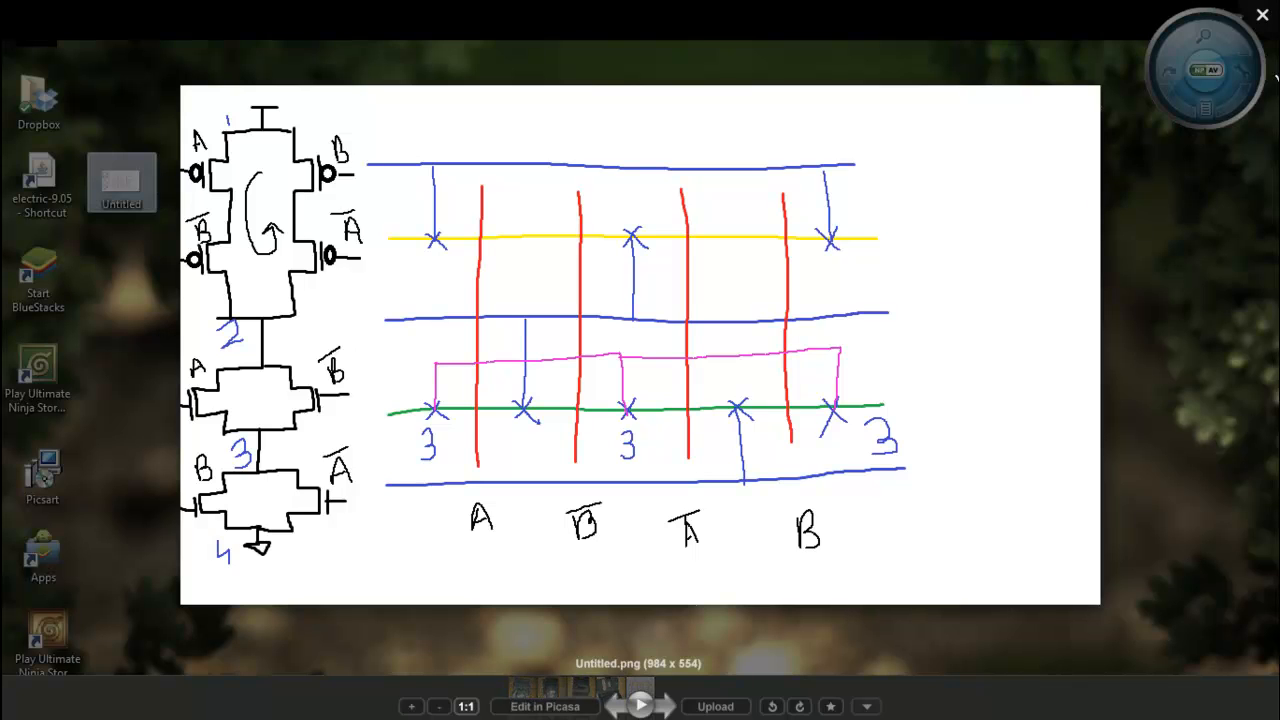
pyautogui.click(1262, 15)
pyautogui.click(731, 703)
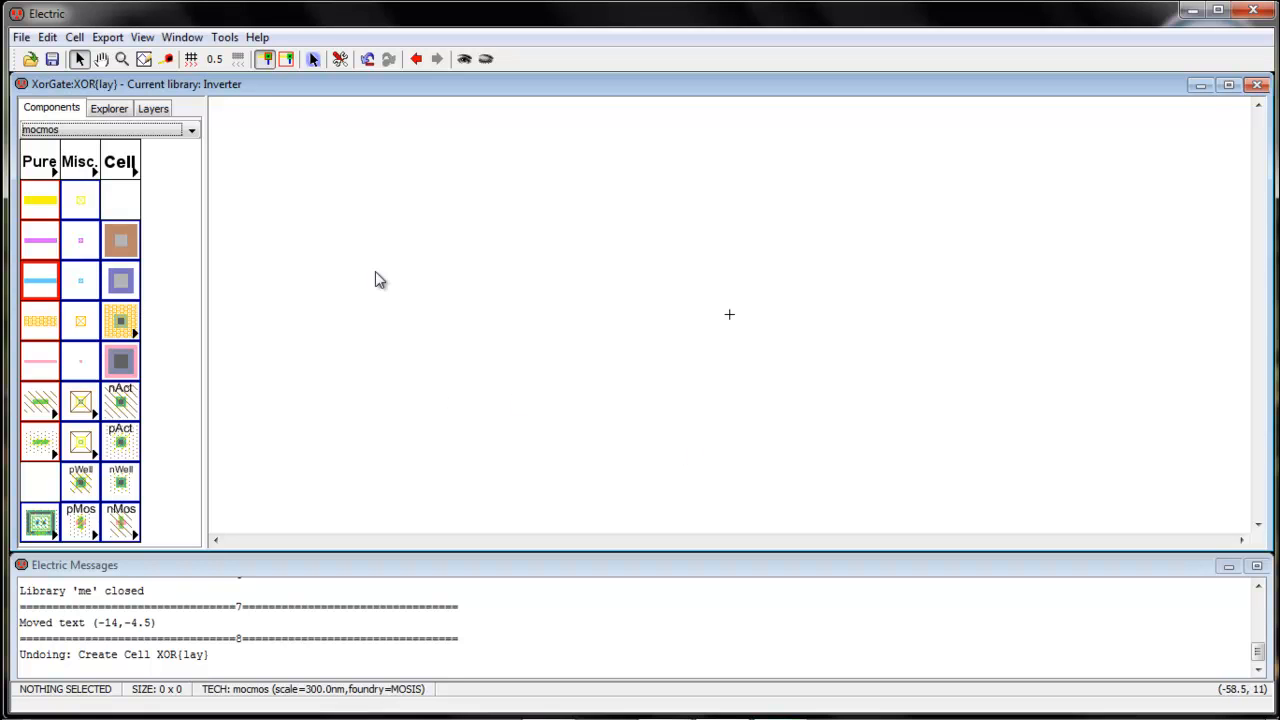
# Place a pMOS transistor above an nMOS transistor and rotate each by 90 degrees
pyautogui.click(84, 528)
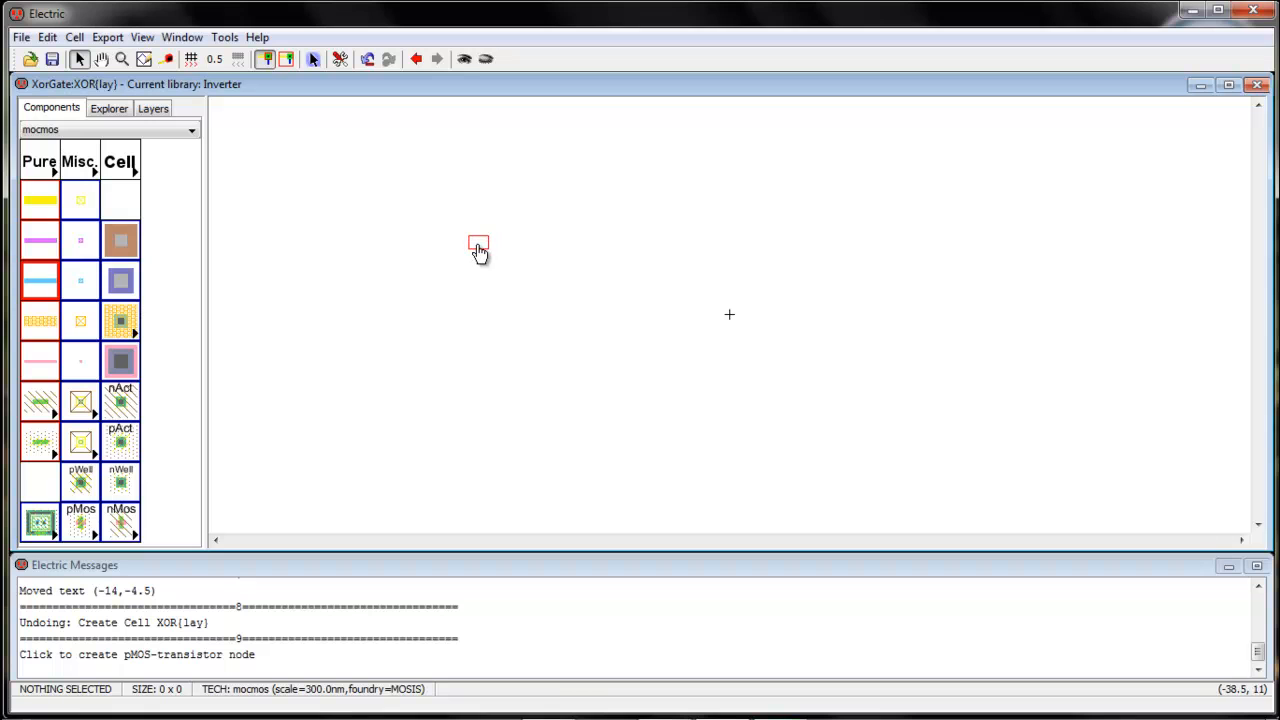
pyautogui.click(478, 250)
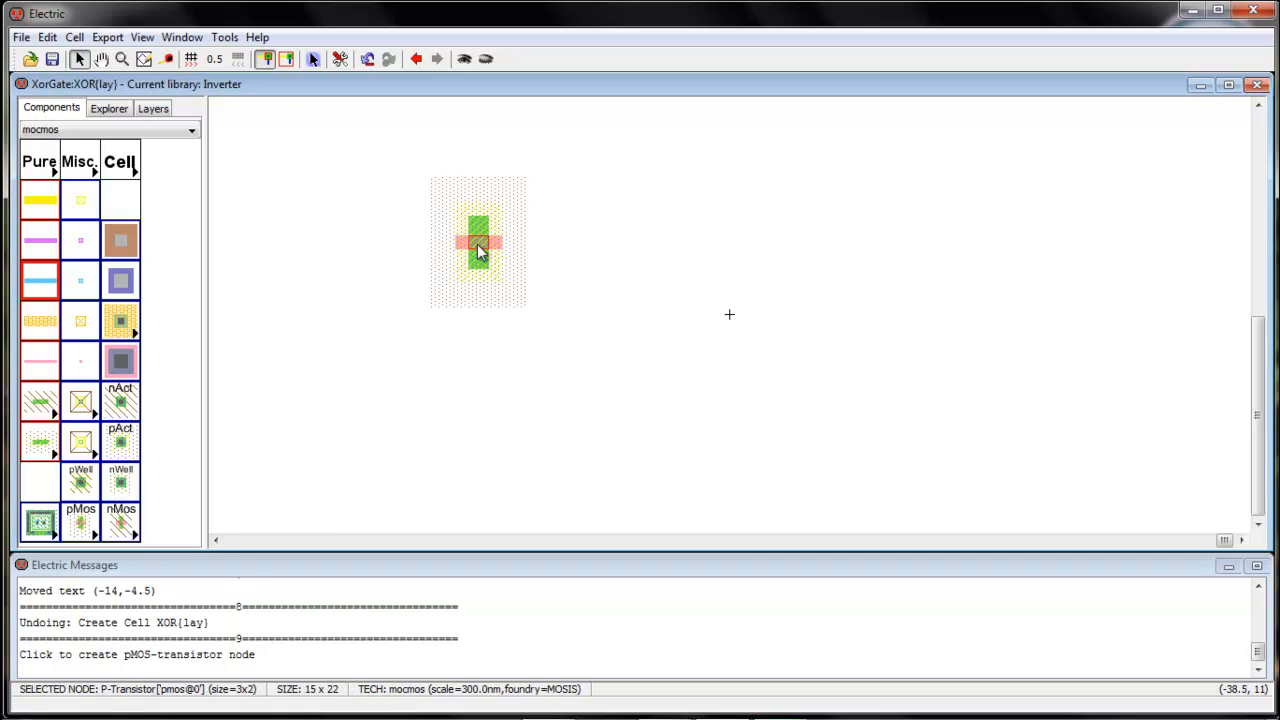
pyautogui.hotkey('ctrl', 'j')
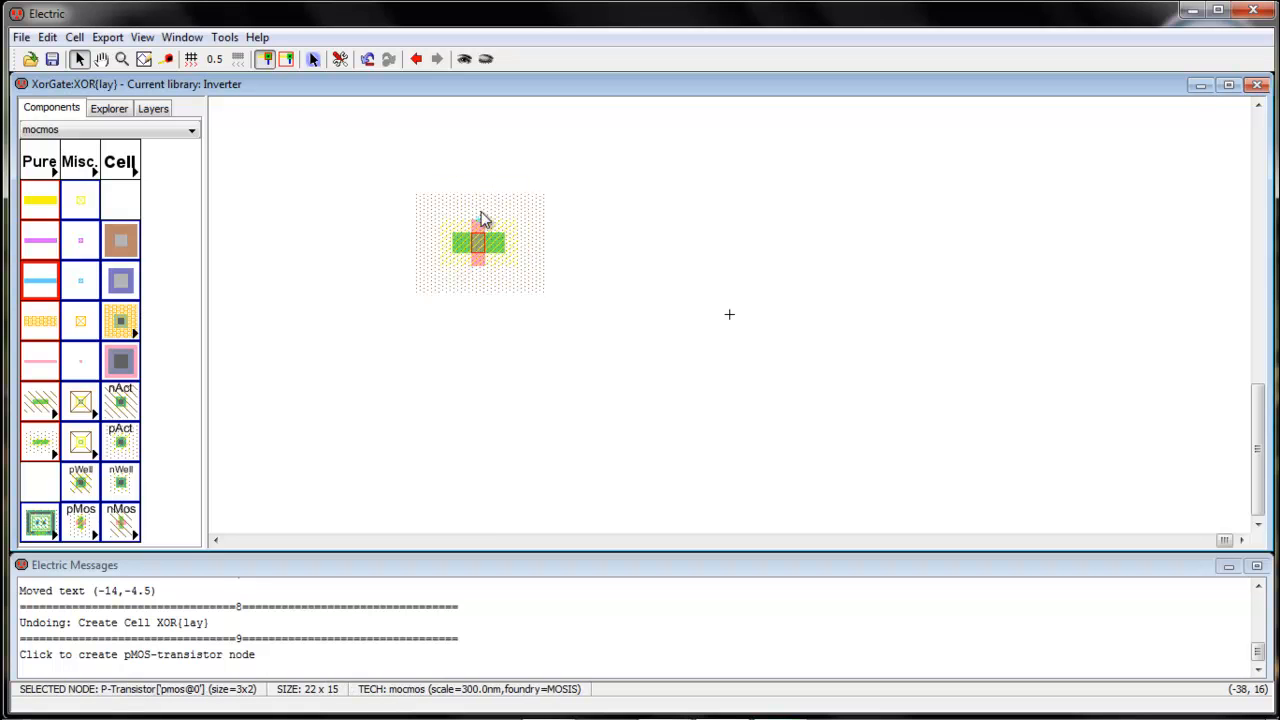
pyautogui.click(120, 522)
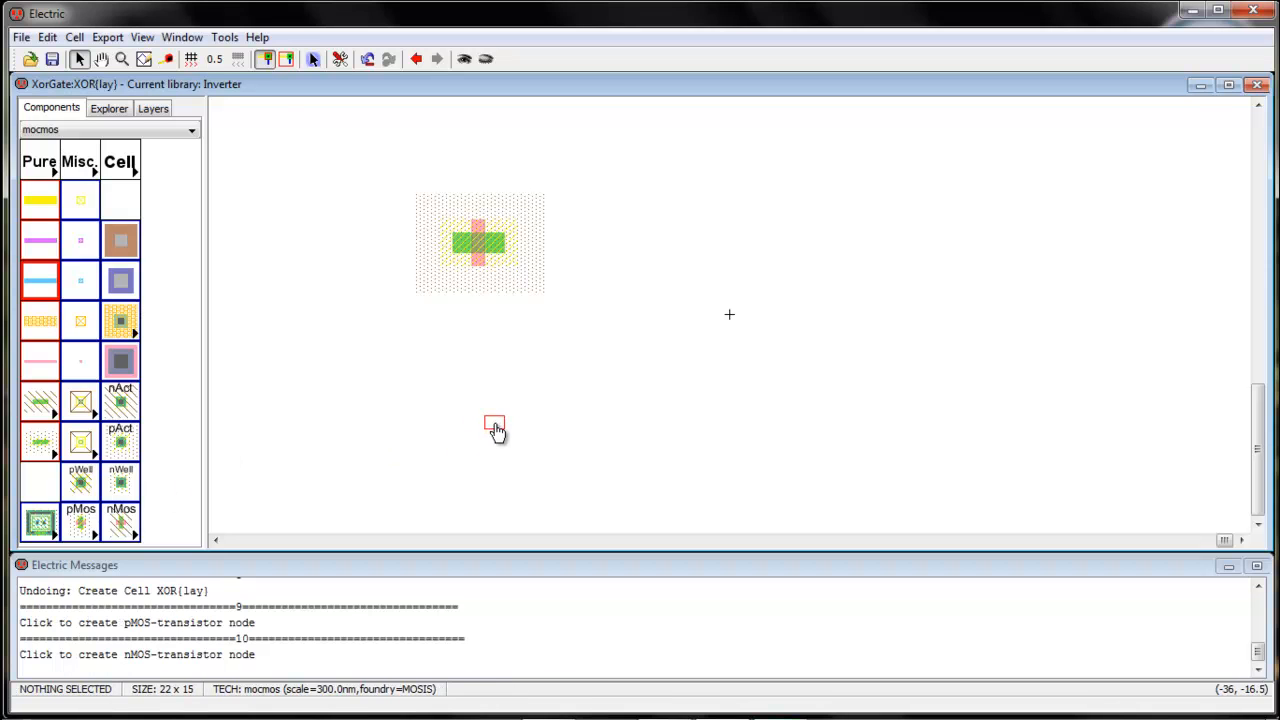
pyautogui.click(481, 422)
pyautogui.hotkey('ctrl', 'j')
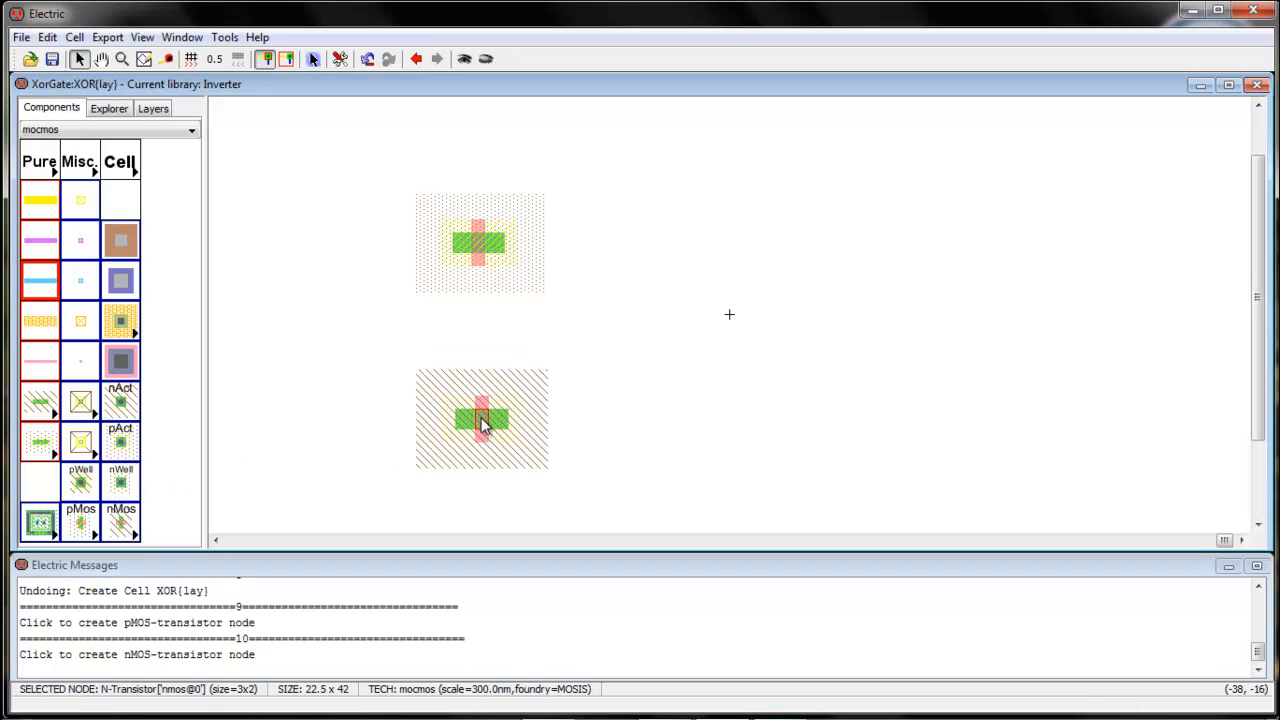
# Set the width of both the pMOS and nMOS transistors to 10
pyautogui.click(487, 249)
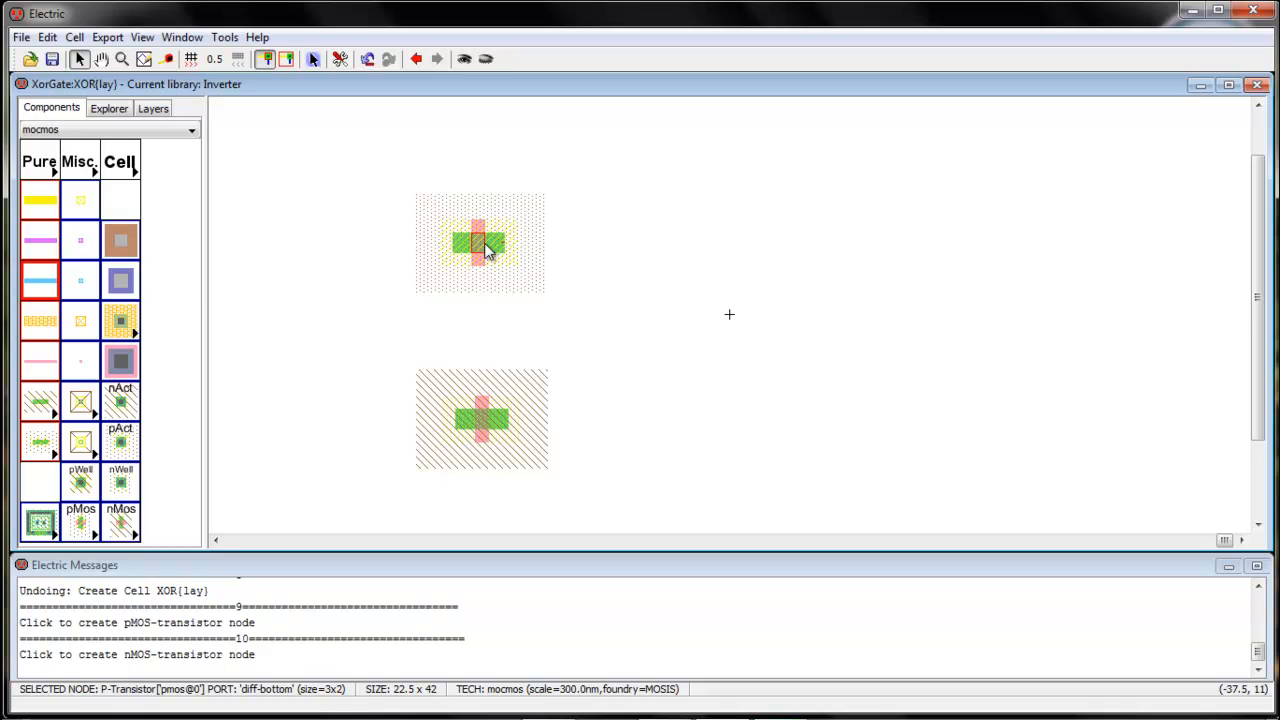
pyautogui.doubleClick(487, 249)
pyautogui.click(220, 135)
pyautogui.write('10')
pyautogui.press('Return')
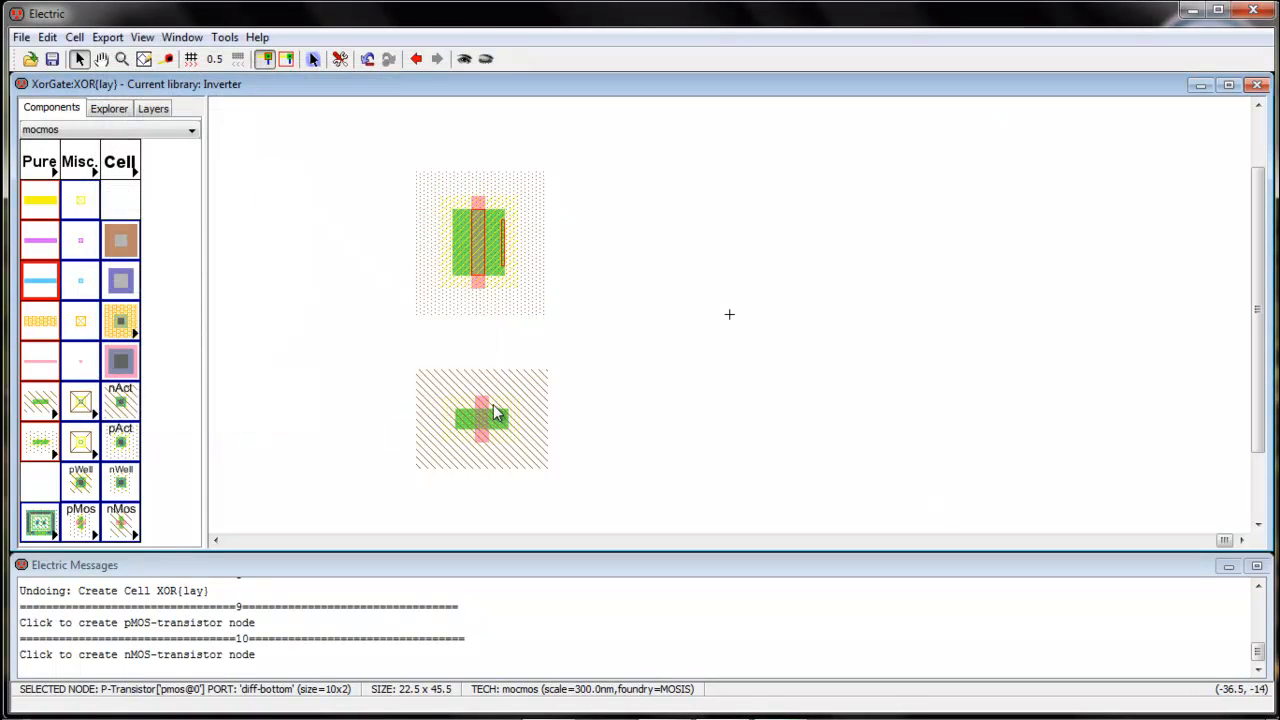
pyautogui.click(487, 424)
pyautogui.doubleClick(487, 424)
pyautogui.click(193, 140)
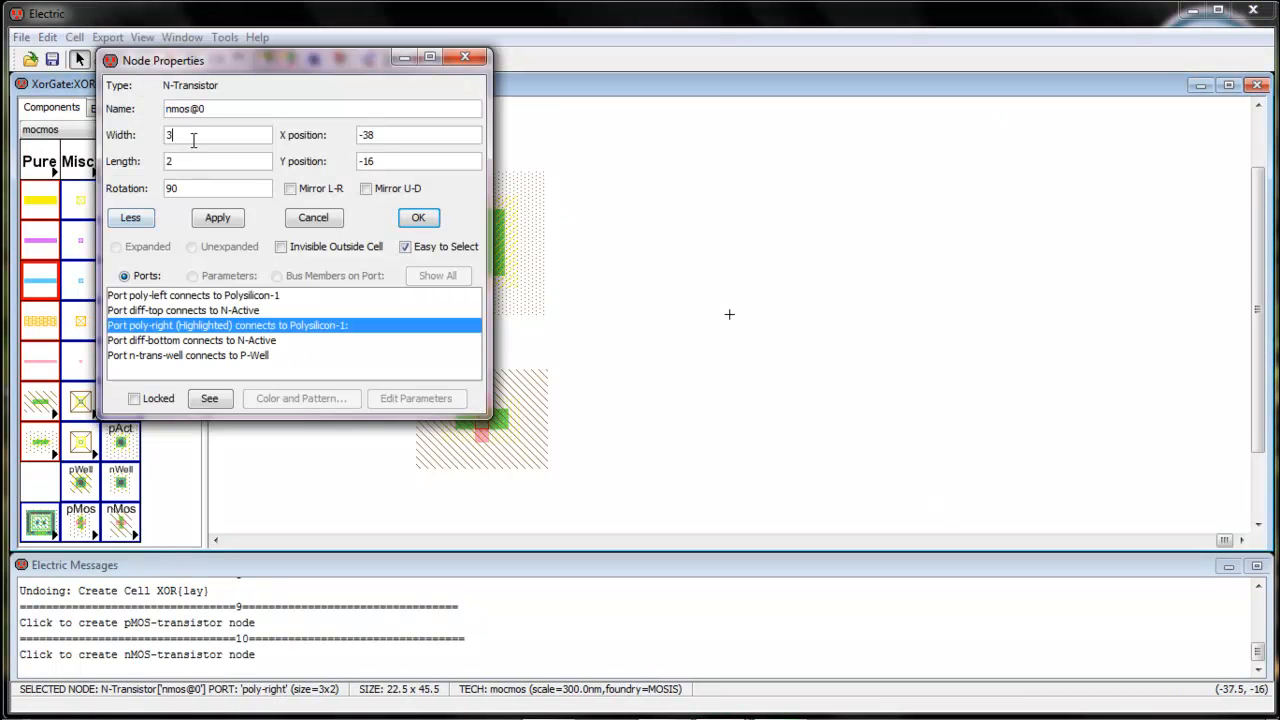
pyautogui.press('Return')
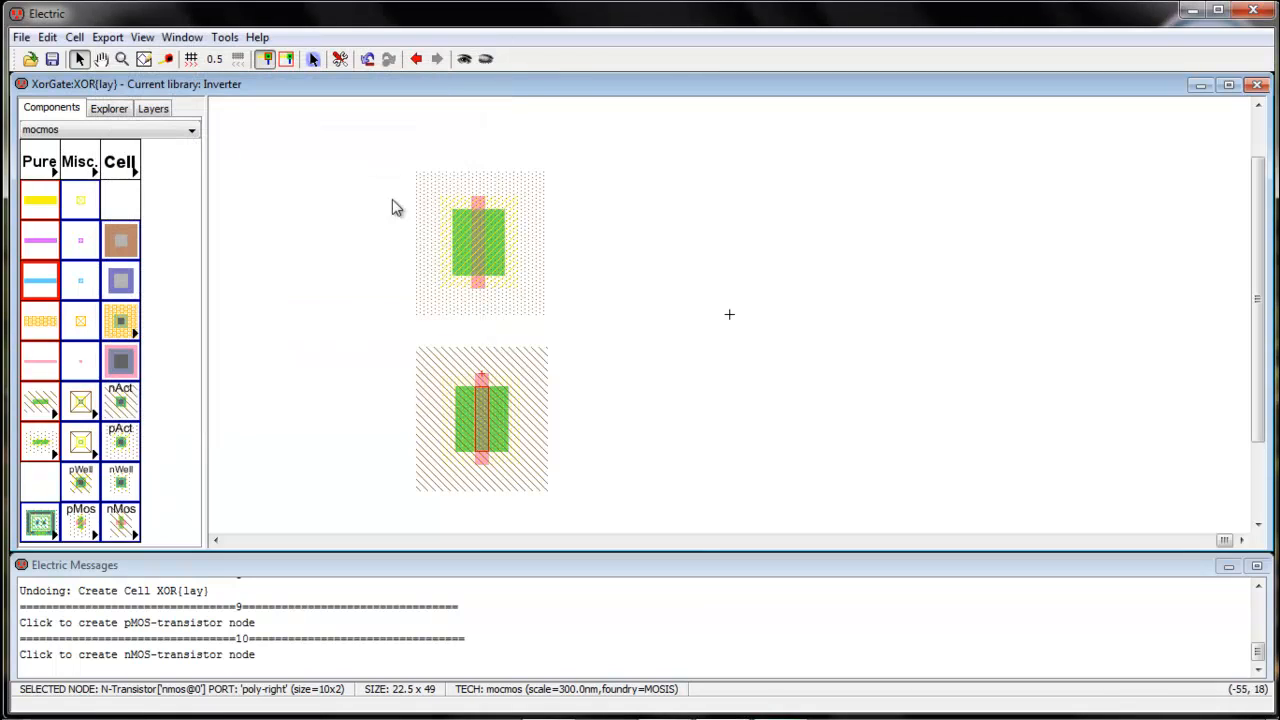
pyautogui.click(640, 322)
pyautogui.click(487, 254)
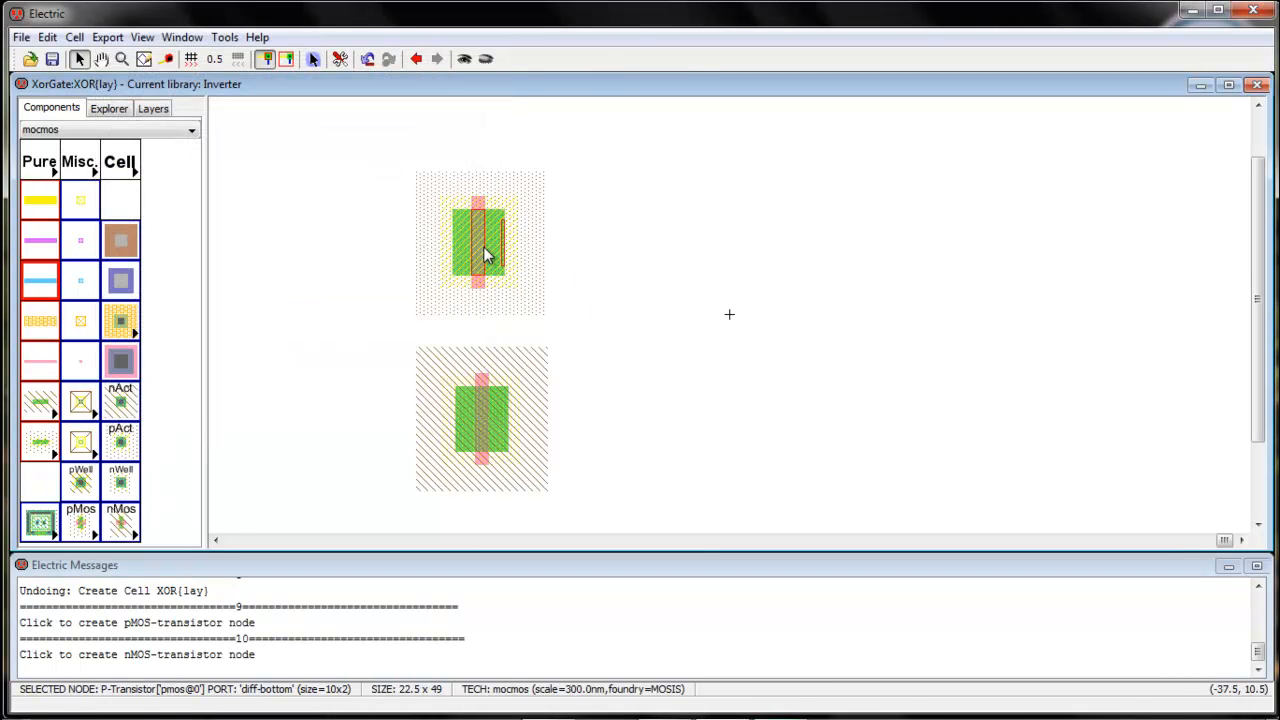
pyautogui.click(483, 449)
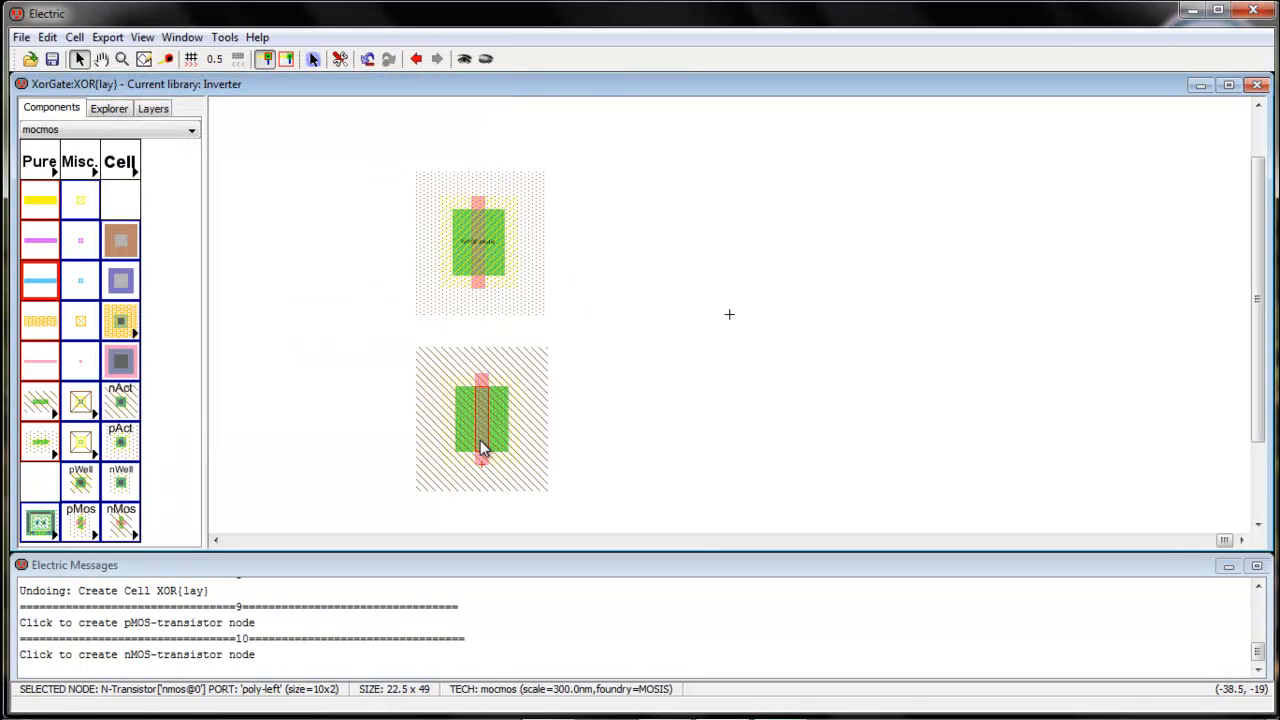
# Open the Spice model settings and rename the pMOS SPICE model label to PMOS
pyautogui.click(224, 37)
pyautogui.moveTo(251, 110)
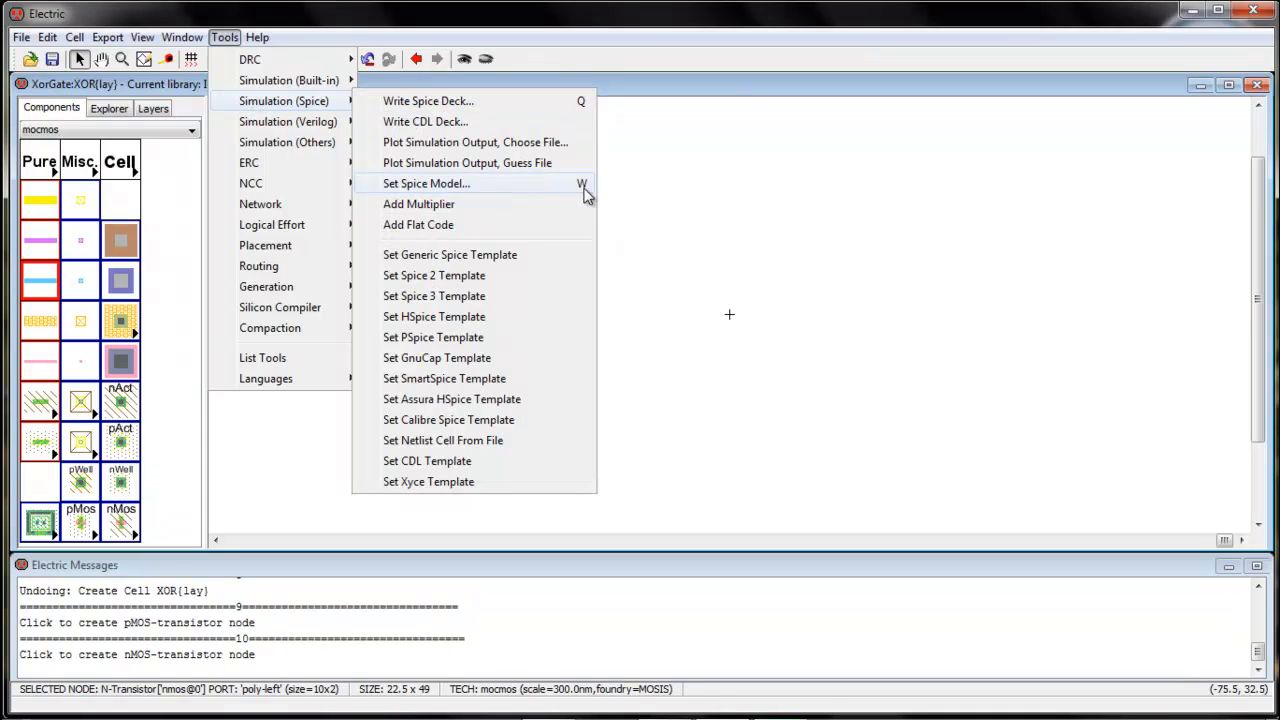
pyautogui.click(551, 184)
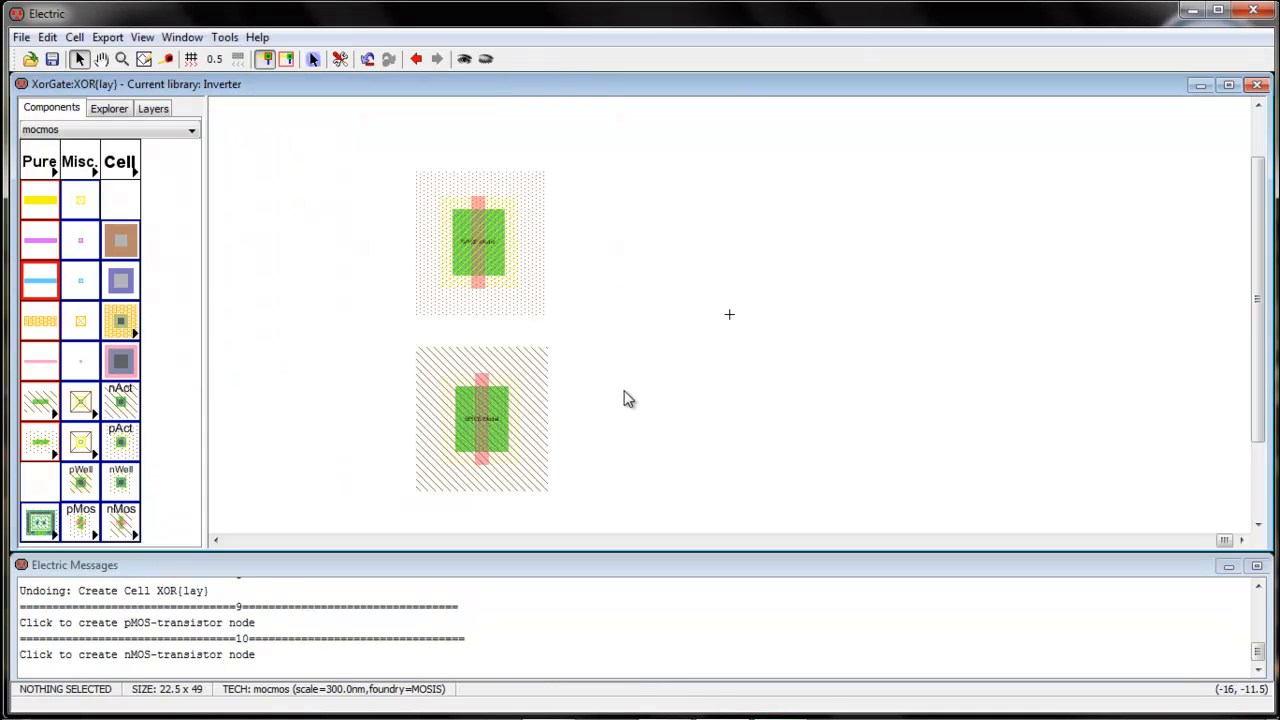
pyautogui.click(490, 248)
pyautogui.click(488, 241)
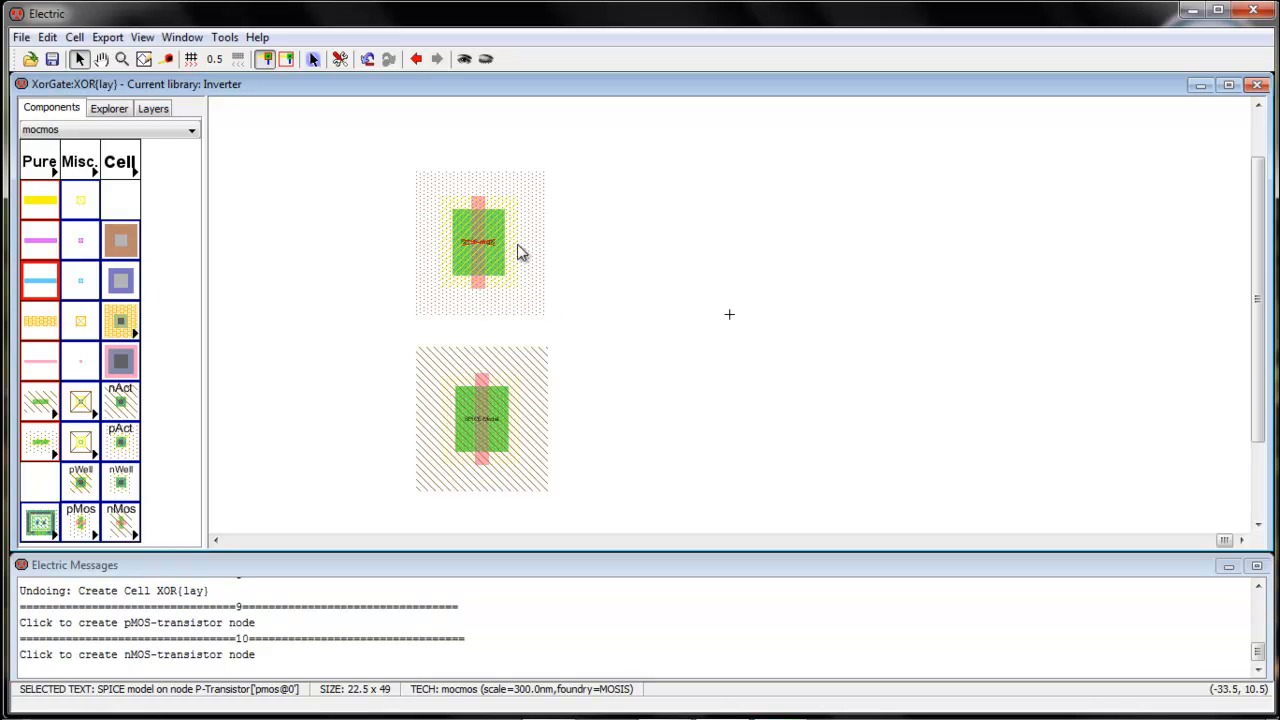
pyautogui.doubleClick(482, 264)
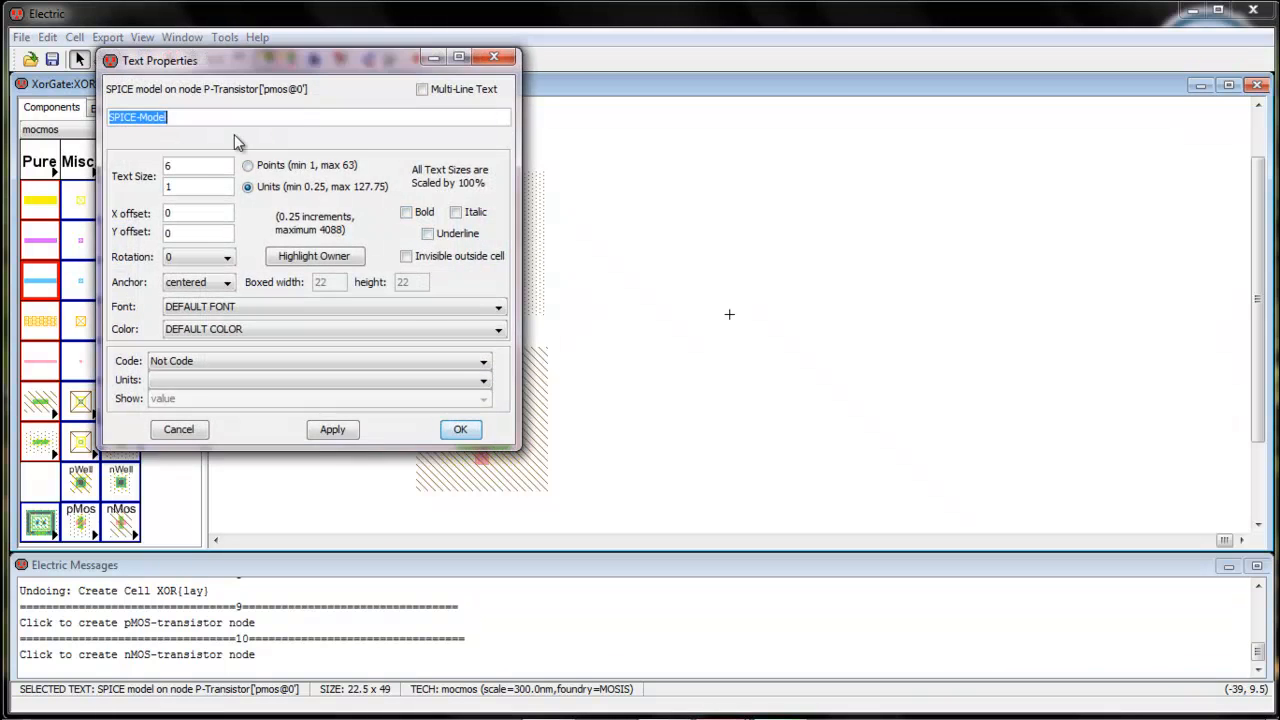
pyautogui.write('PMOS')
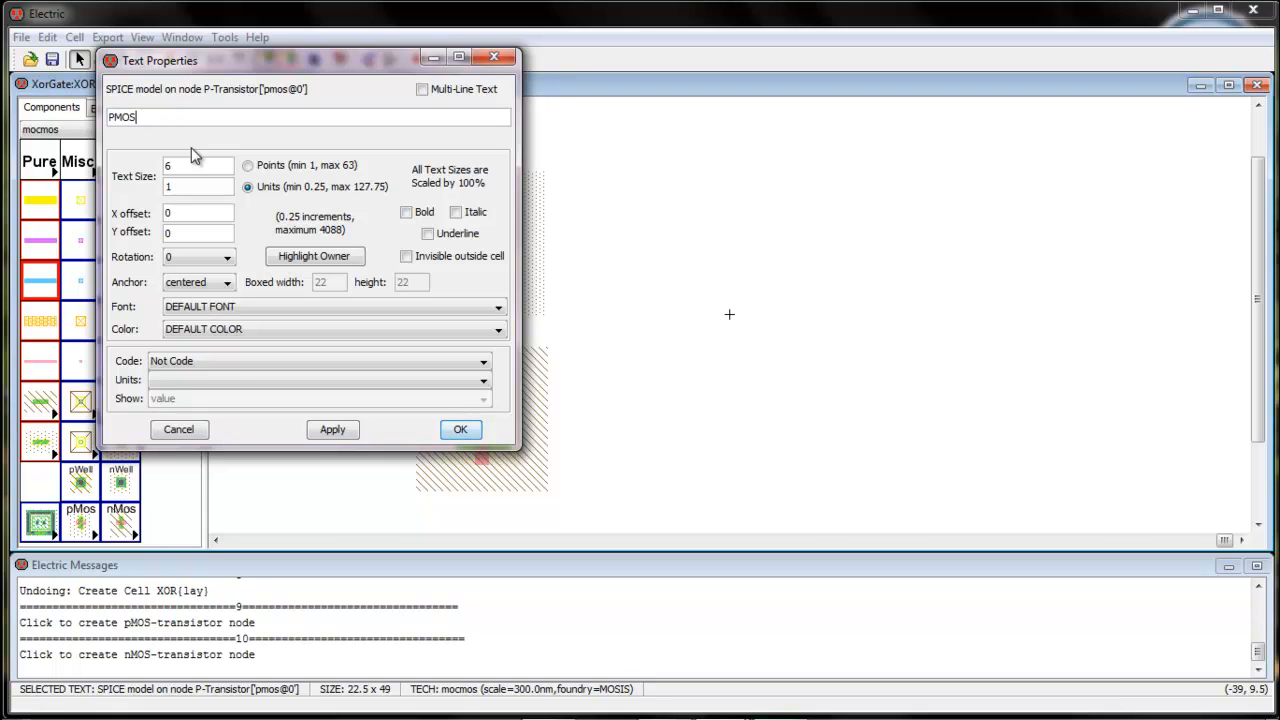
pyautogui.press('Return')
# Rename the nMOS transistor's SPICE model label to NMOS
pyautogui.click(489, 430)
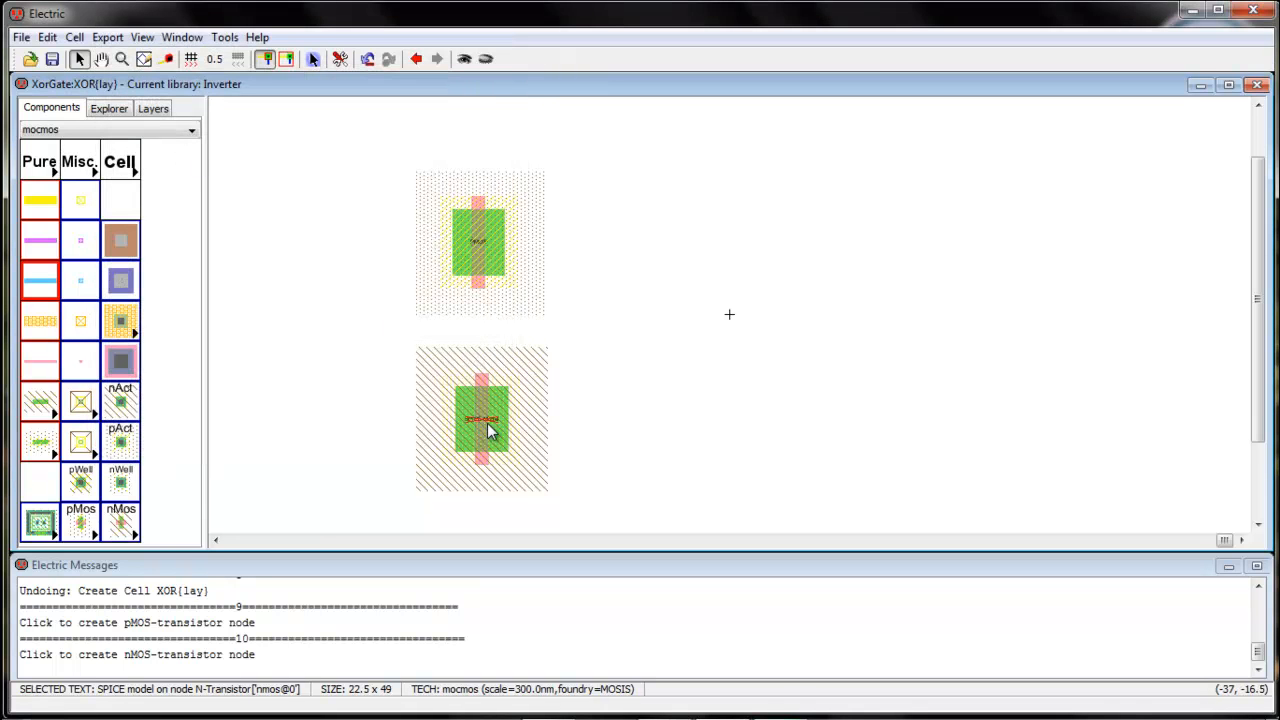
pyautogui.doubleClick(489, 430)
pyautogui.write('N')
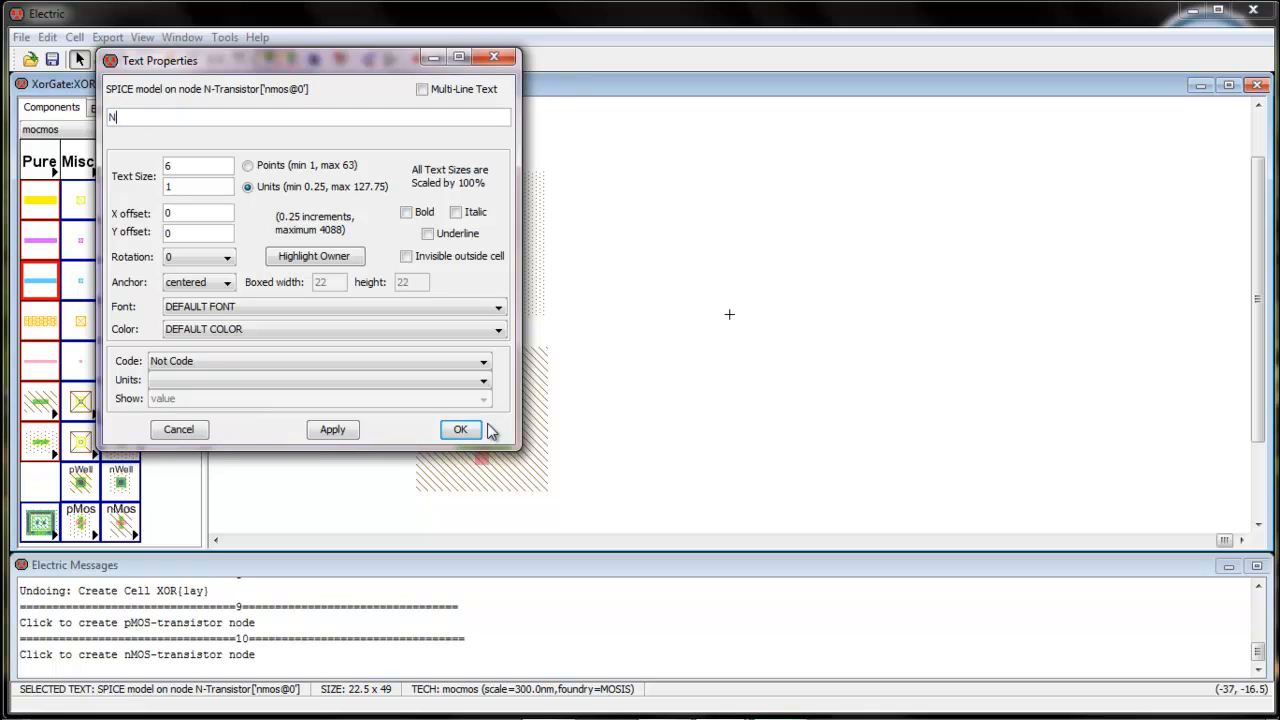
pyautogui.click(481, 429)
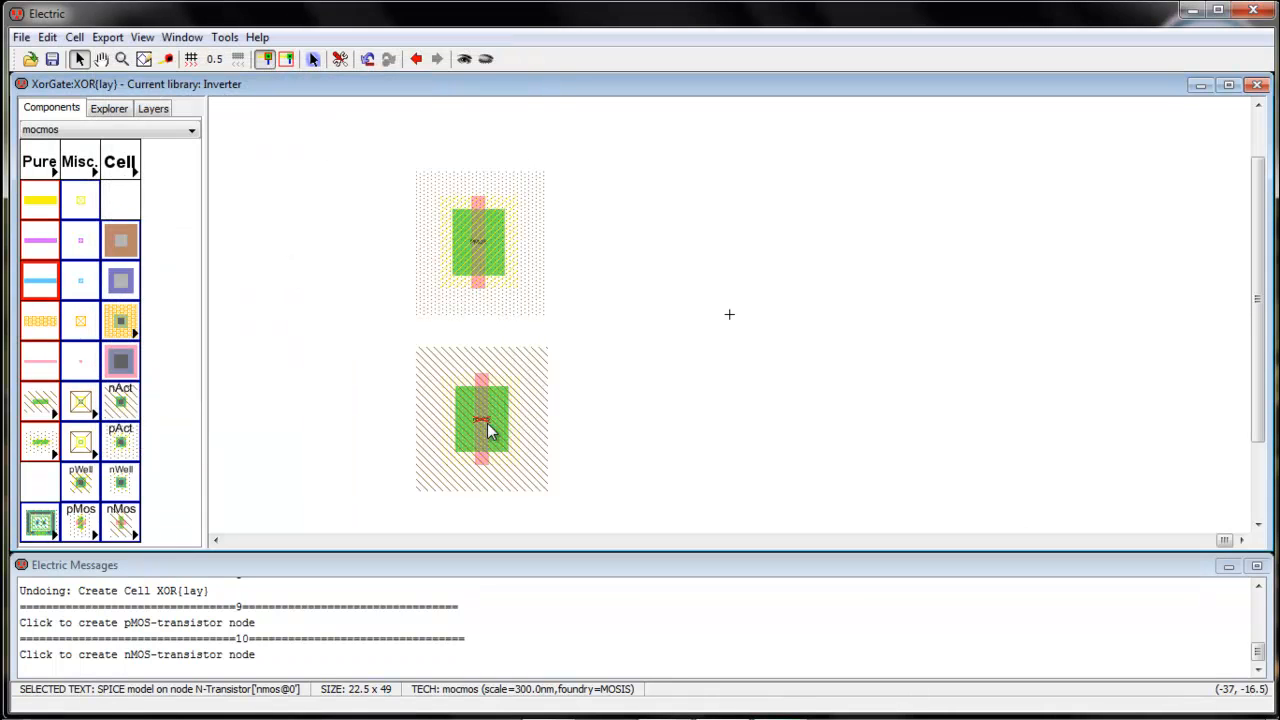
pyautogui.click(556, 391)
pyautogui.click(486, 289)
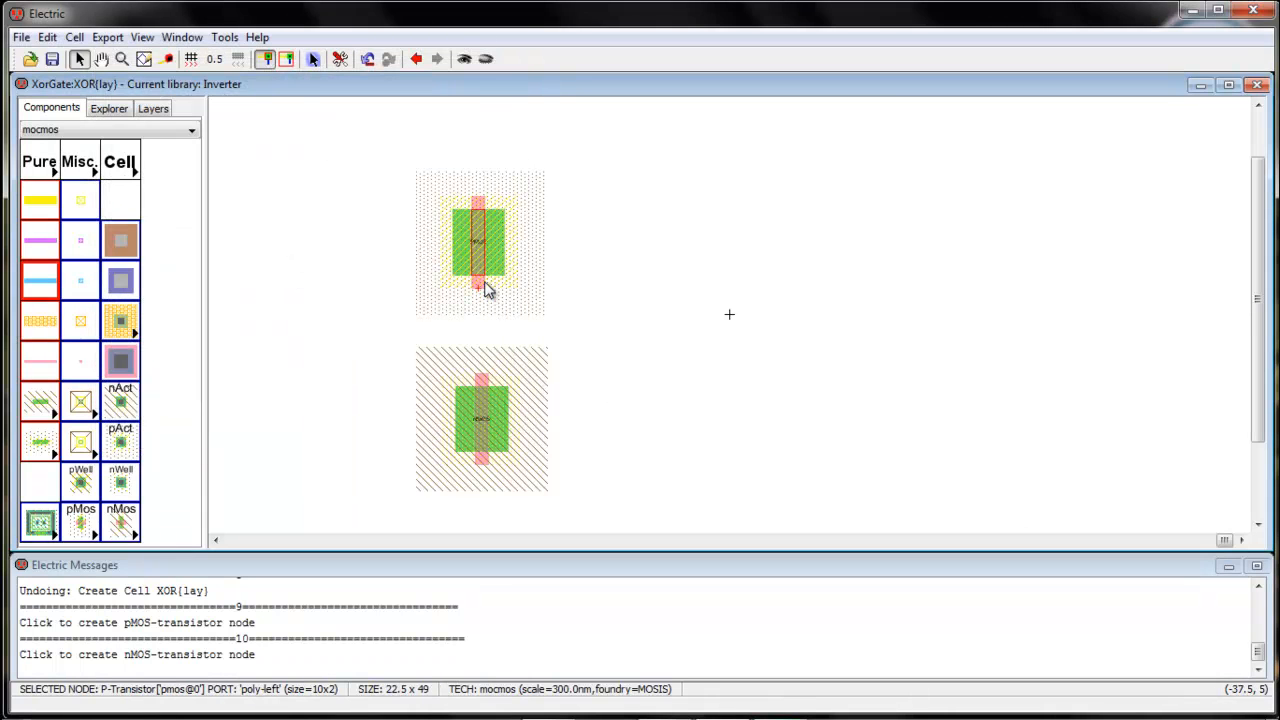
# Paste three pMOS copies to the right of the original, aligned in one top row
pyautogui.click(617, 309)
pyautogui.hotkey('ctrl', 'v')
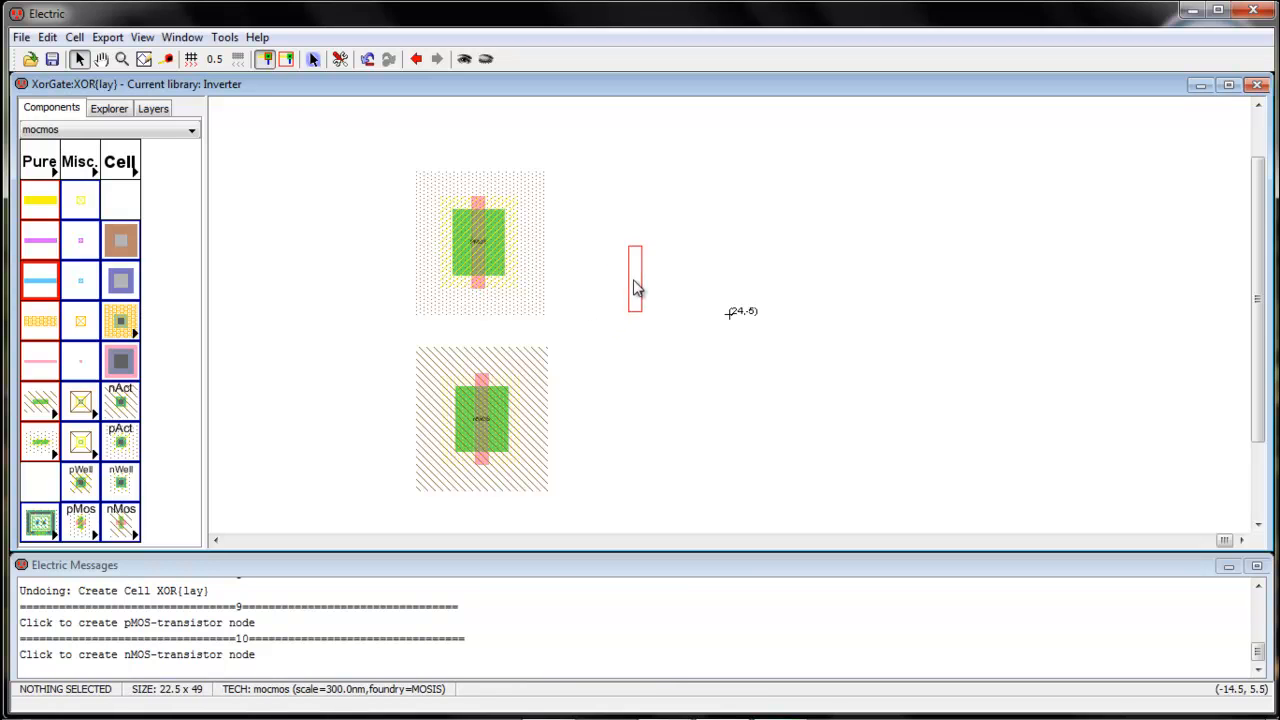
pyautogui.click(666, 250)
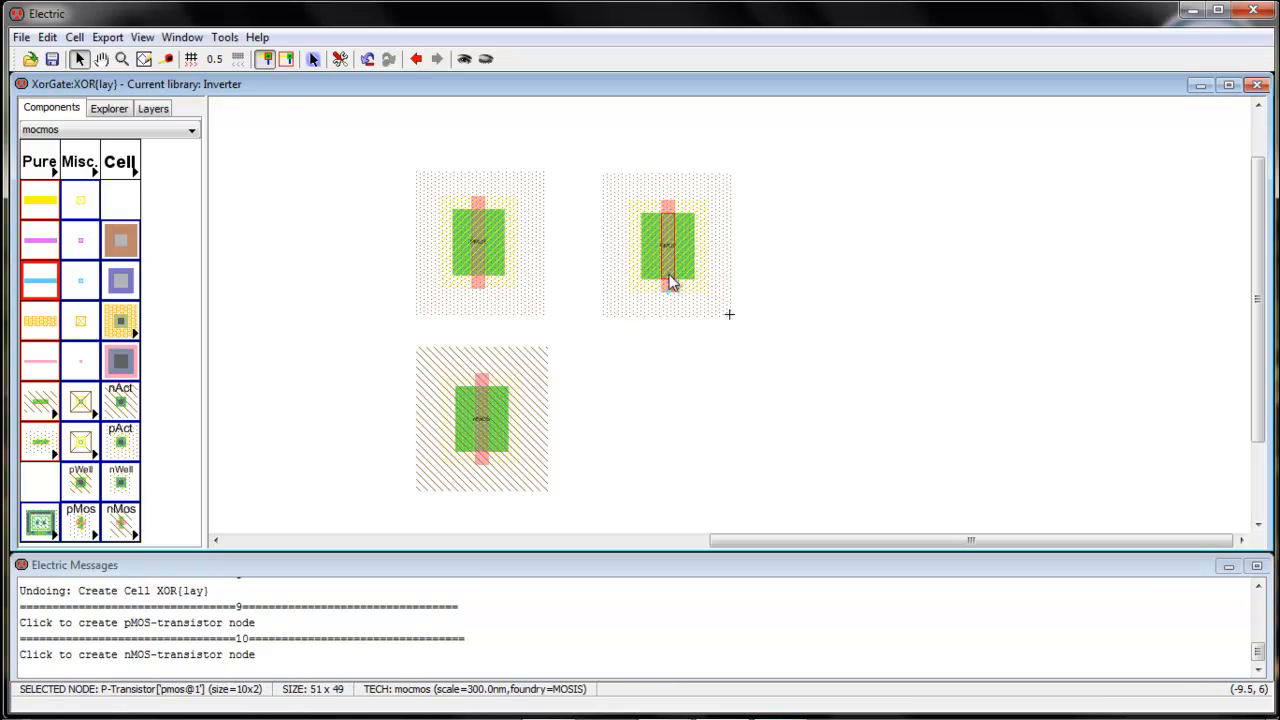
pyautogui.click(708, 343)
pyautogui.hotkey('ctrl', 'v')
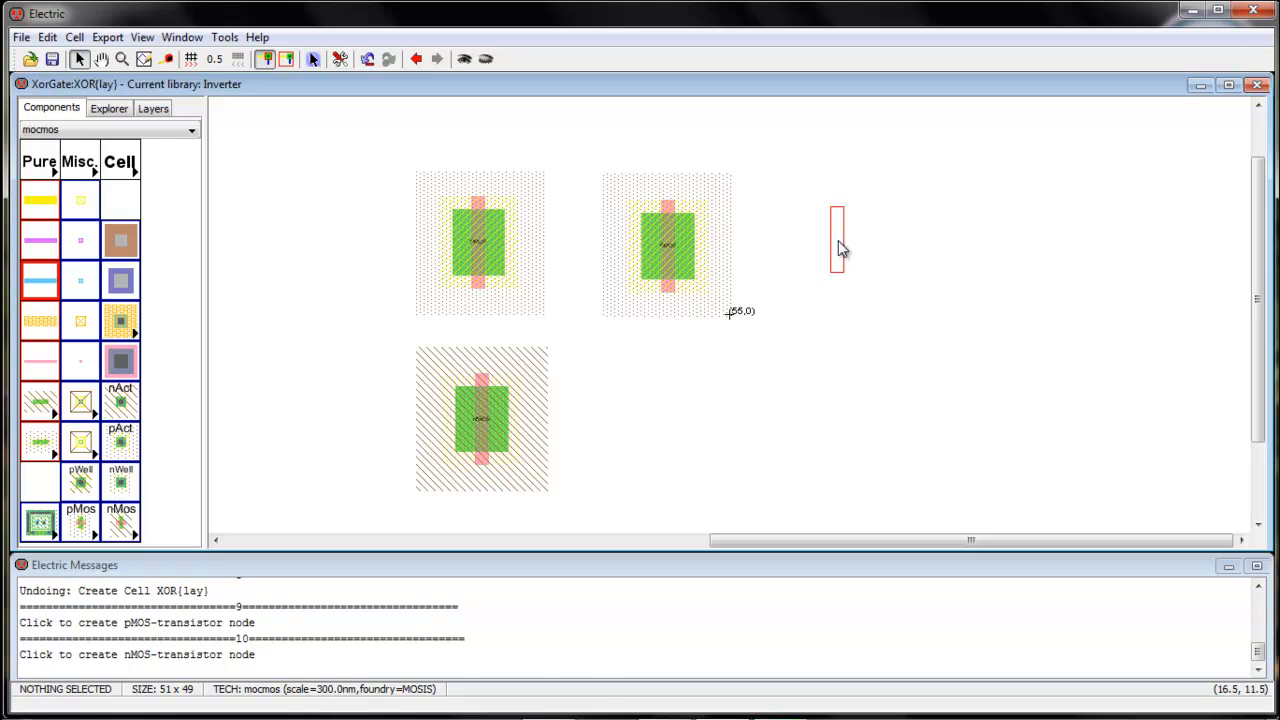
pyautogui.click(838, 250)
pyautogui.moveTo(838, 243); pyautogui.dragTo(838, 249)
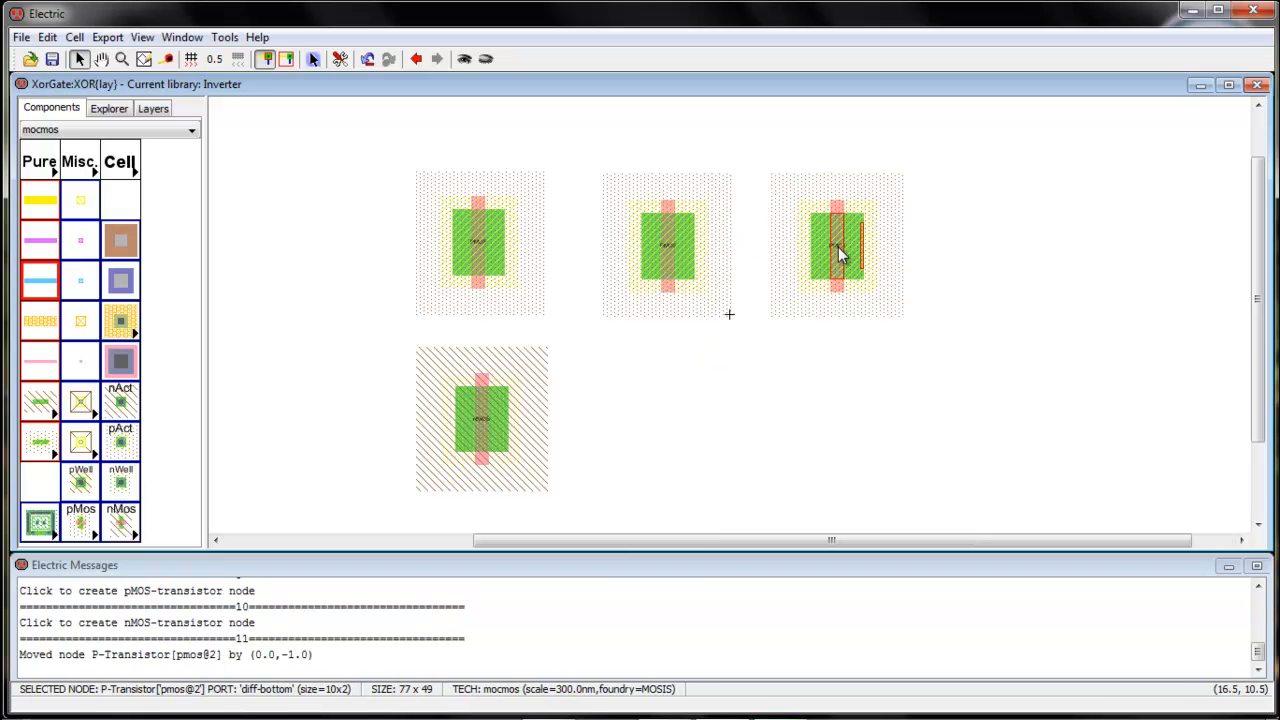
pyautogui.click(1038, 287)
pyautogui.hotkey('ctrl', 'v')
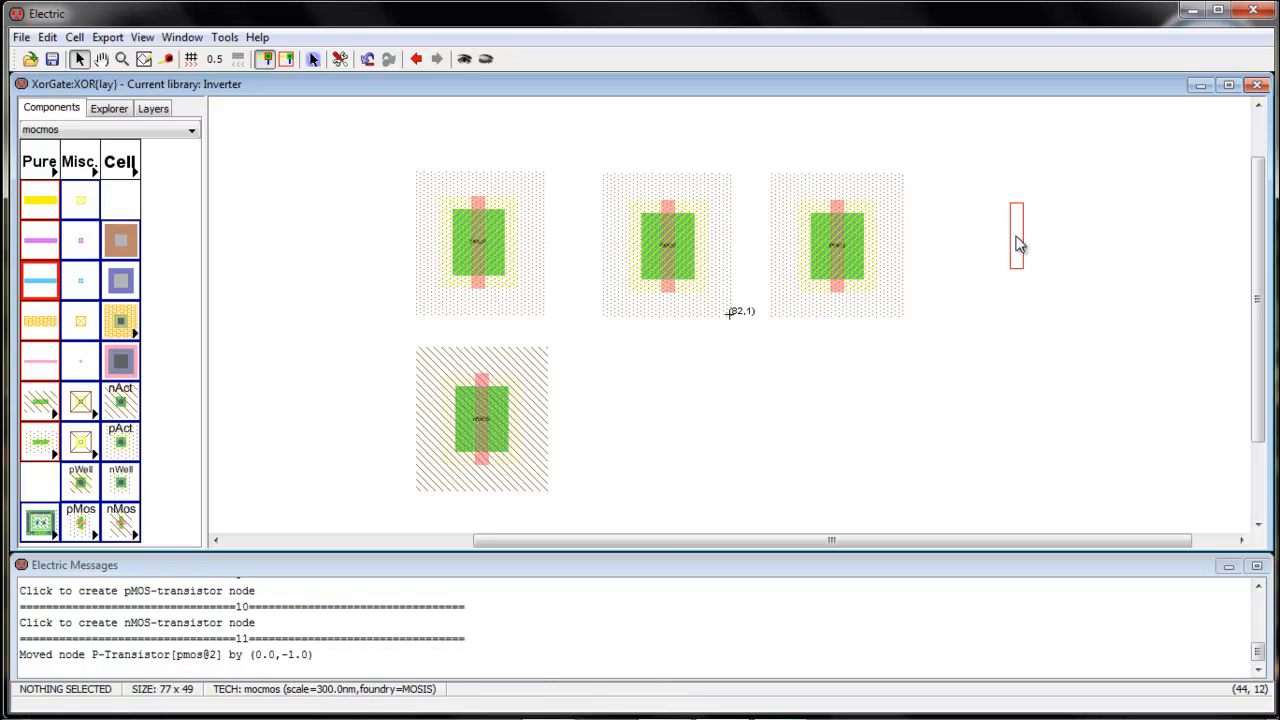
pyautogui.click(1015, 260)
# Align the fourth pMOS, then paste a second nMOS aligned beside the first
pyautogui.moveTo(1012, 275); pyautogui.dragTo(1014, 284)
pyautogui.click(1010, 429)
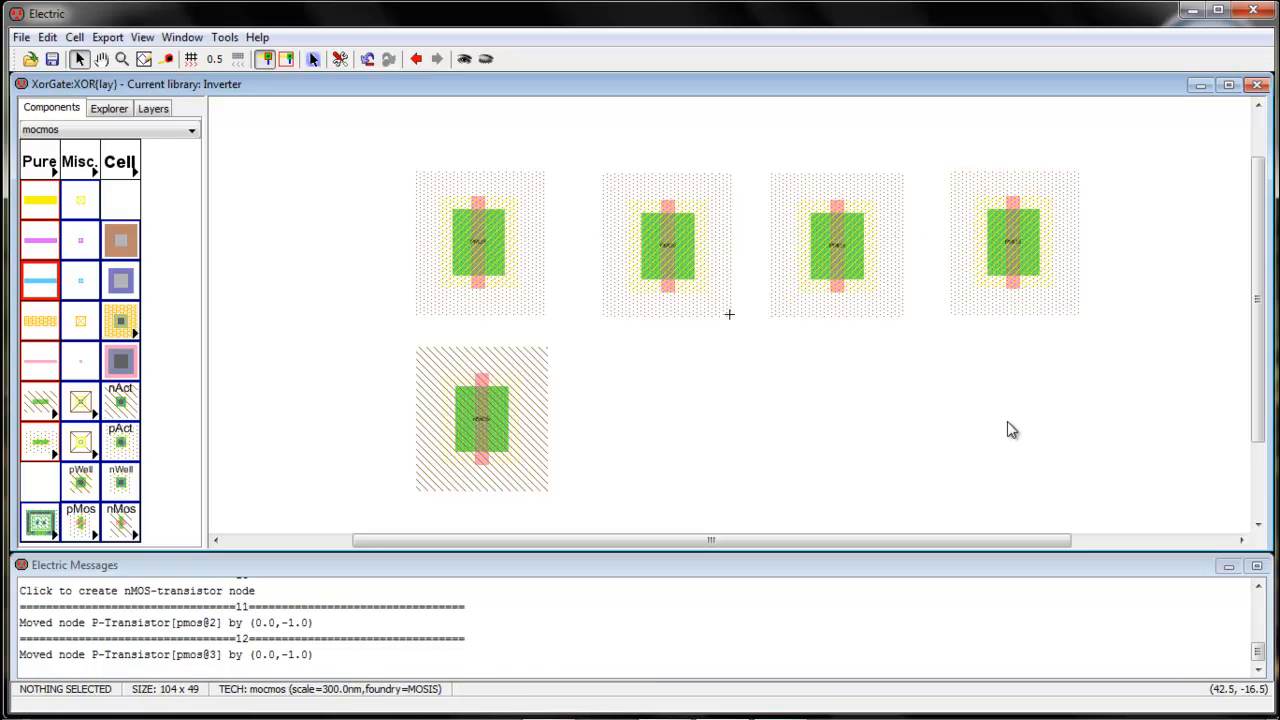
pyautogui.click(480, 447)
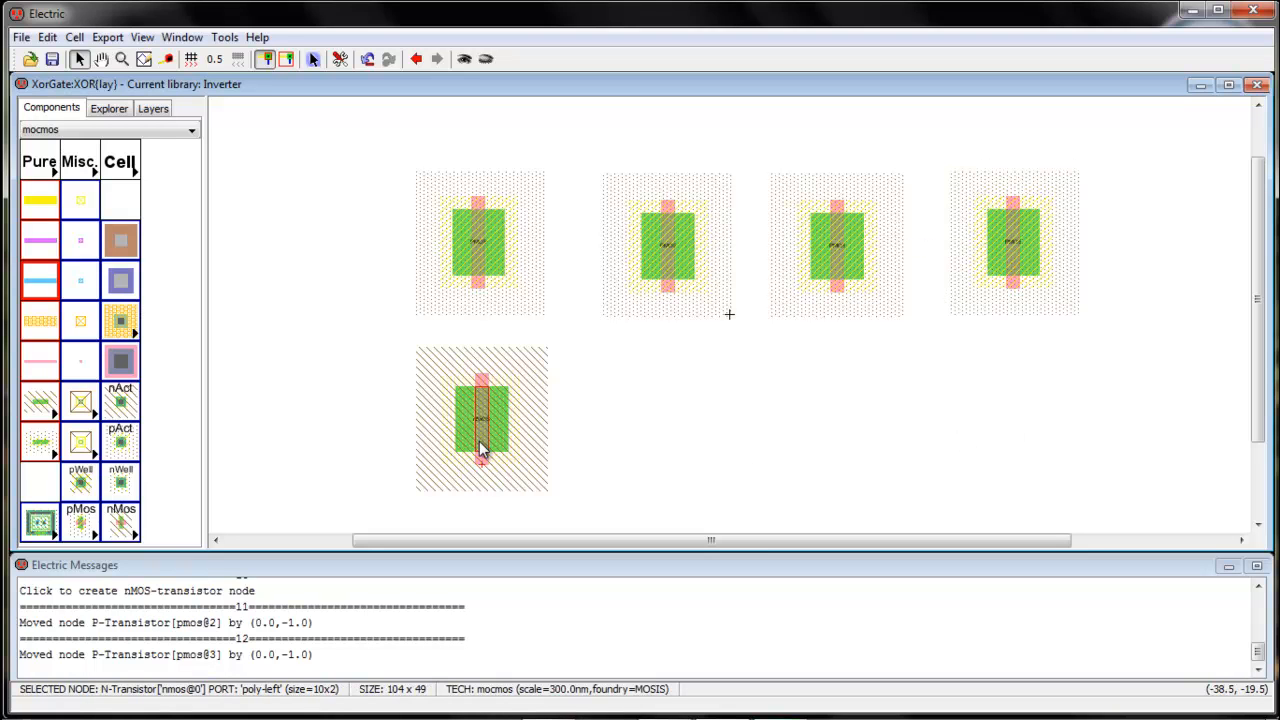
pyautogui.click(590, 452)
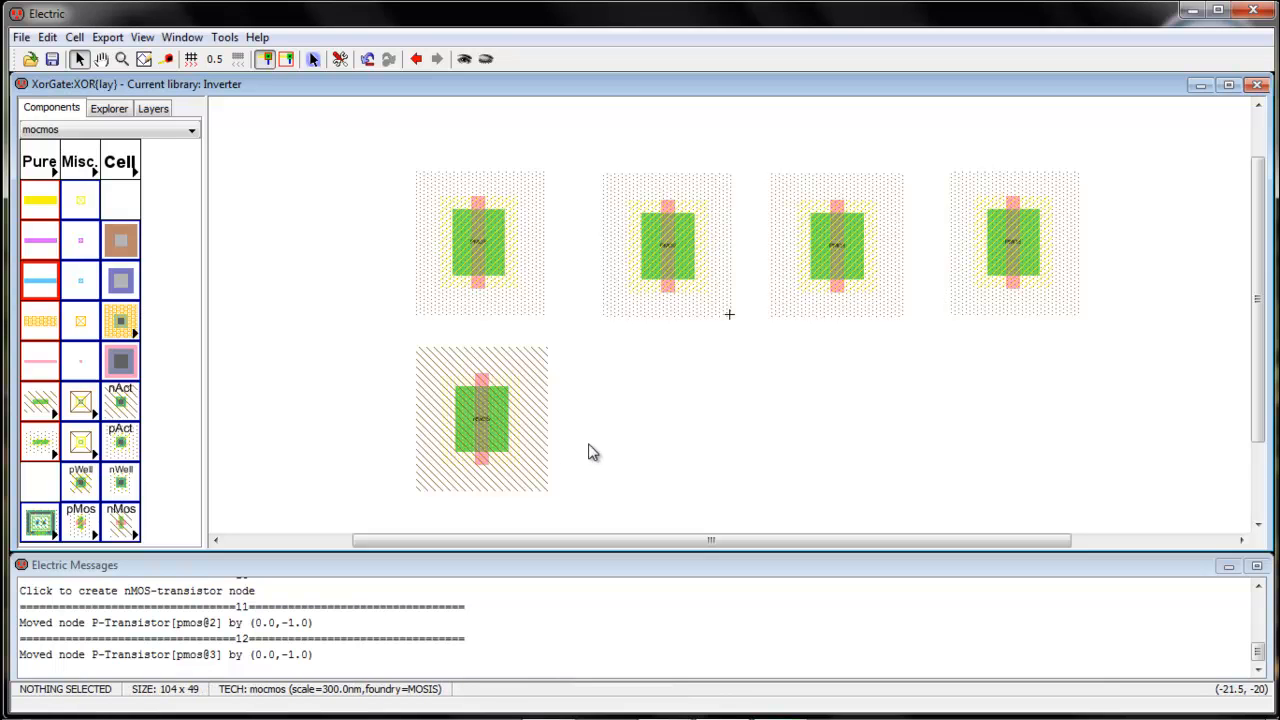
pyautogui.hotkey('ctrl', 'v')
pyautogui.click(665, 409)
pyautogui.moveTo(662, 438); pyautogui.dragTo(660, 442)
pyautogui.moveTo(660, 442); pyautogui.dragTo(660, 449)
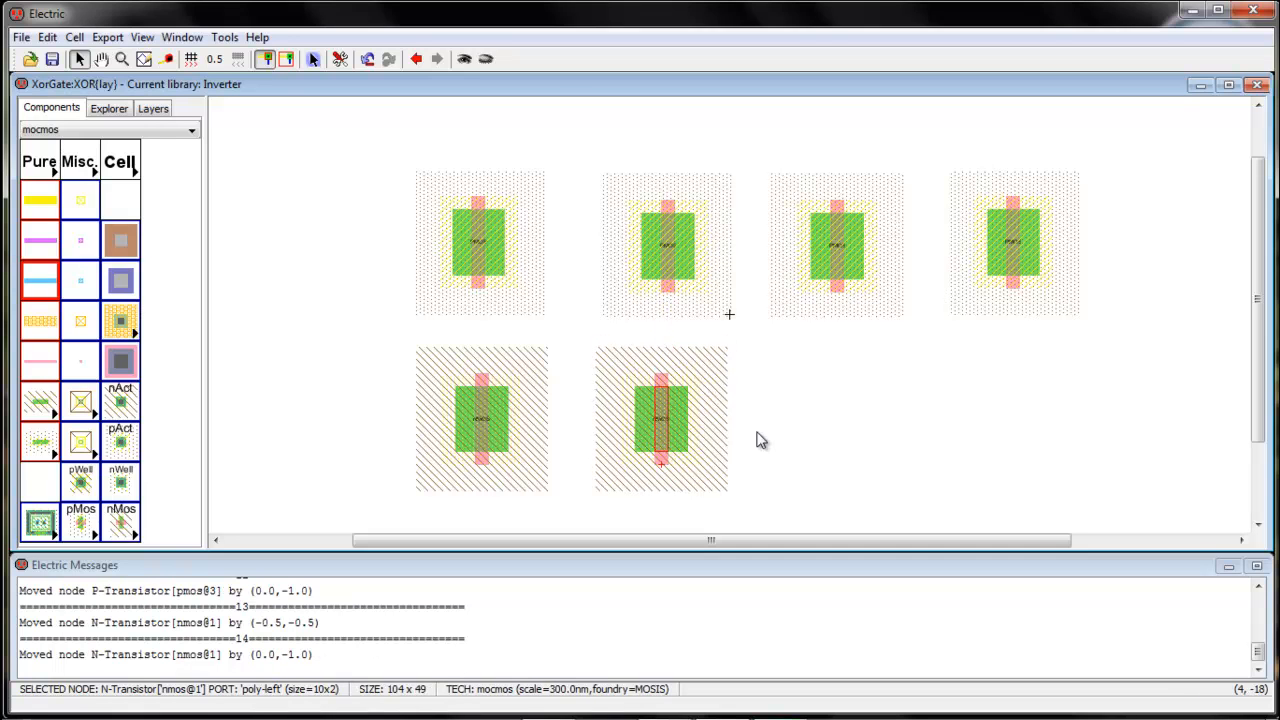
# Paste third and fourth nMOS copies and align them beneath the pMOS row
pyautogui.click(800, 438)
pyautogui.hotkey('ctrl', 'v')
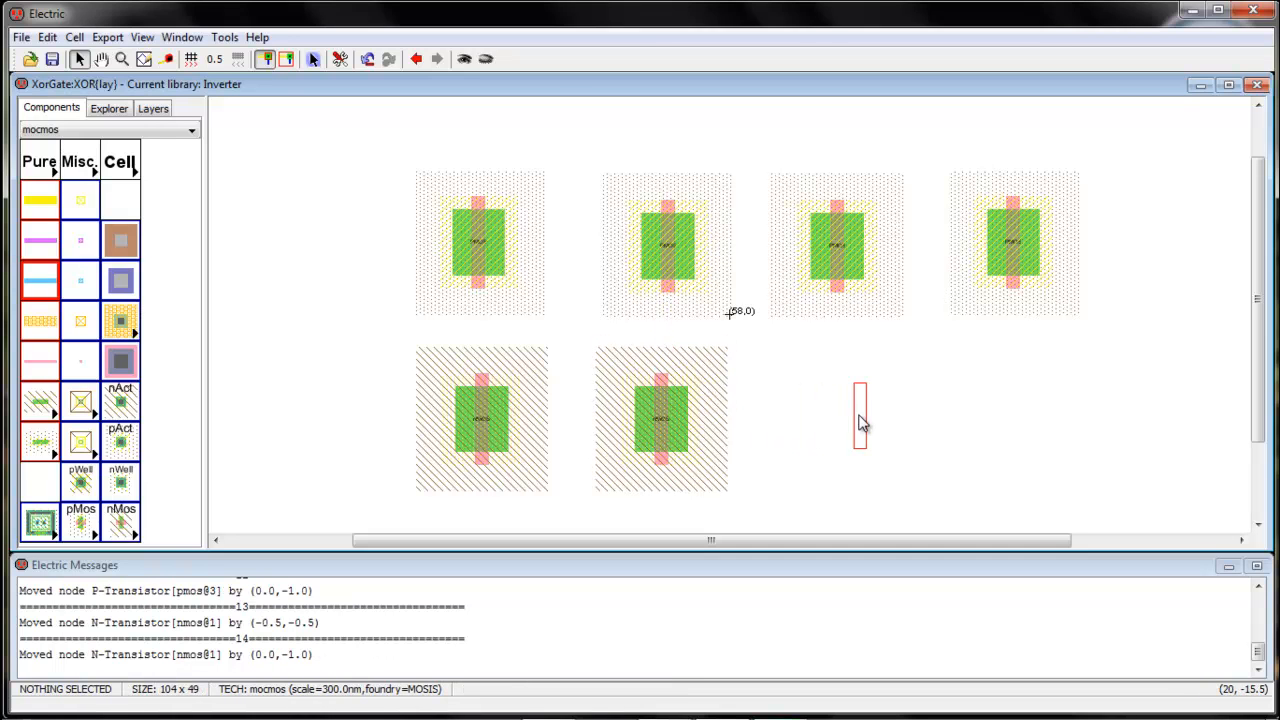
pyautogui.click(846, 420)
pyautogui.moveTo(848, 447); pyautogui.dragTo(848, 454)
pyautogui.click(962, 450)
pyautogui.hotkey('ctrl', 'v')
pyautogui.click(1021, 428)
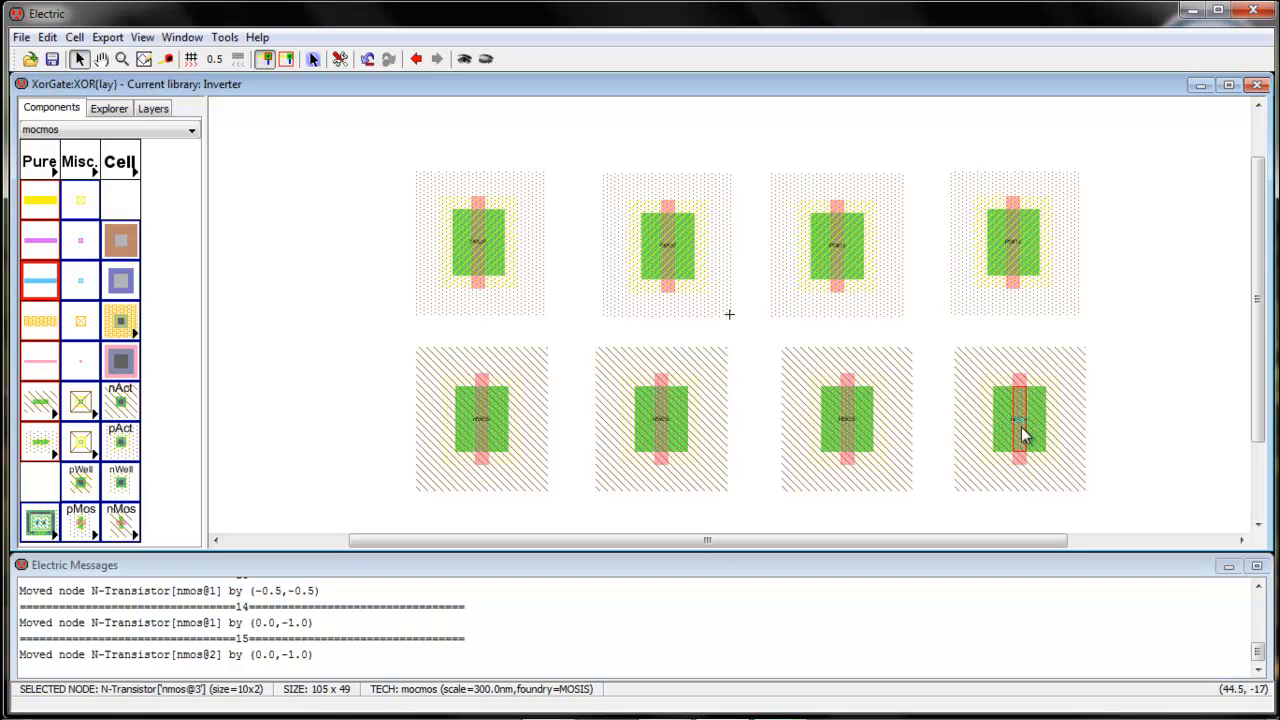
pyautogui.moveTo(1021, 447); pyautogui.dragTo(1015, 444)
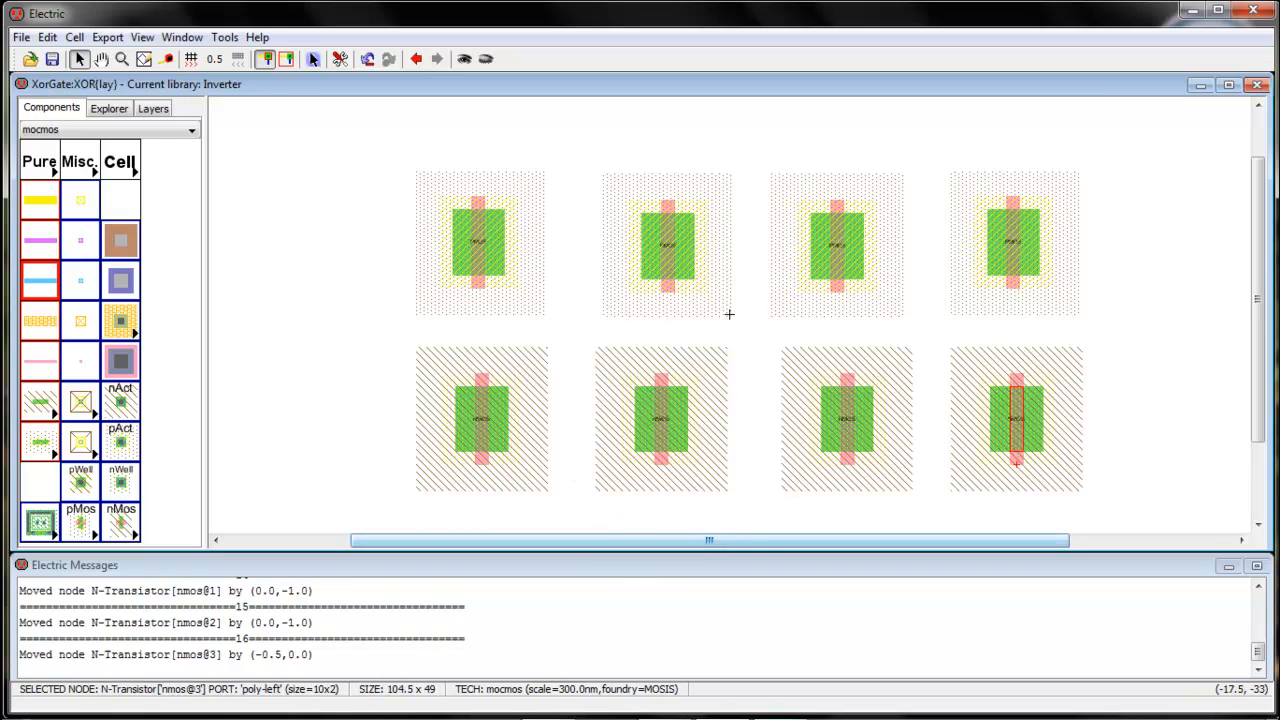
pyautogui.click(1190, 22)
pyautogui.doubleClick(121, 180)
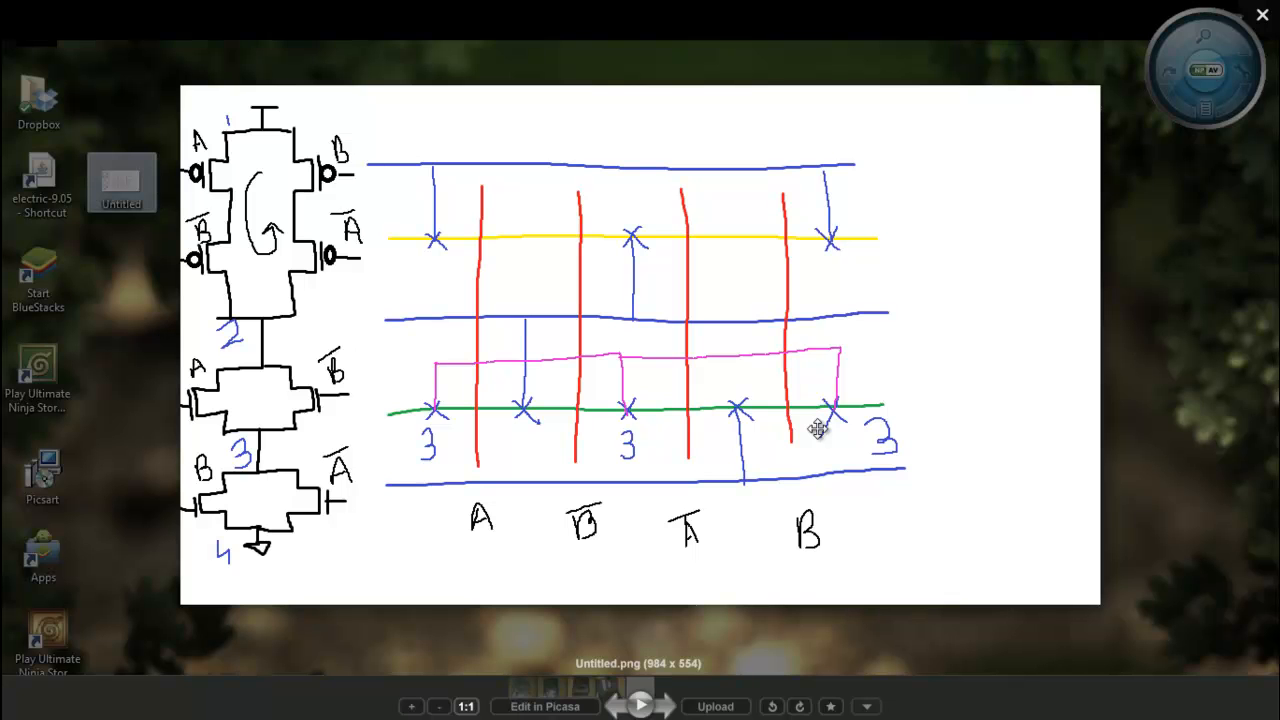
pyautogui.click(1259, 18)
pyautogui.click(722, 706)
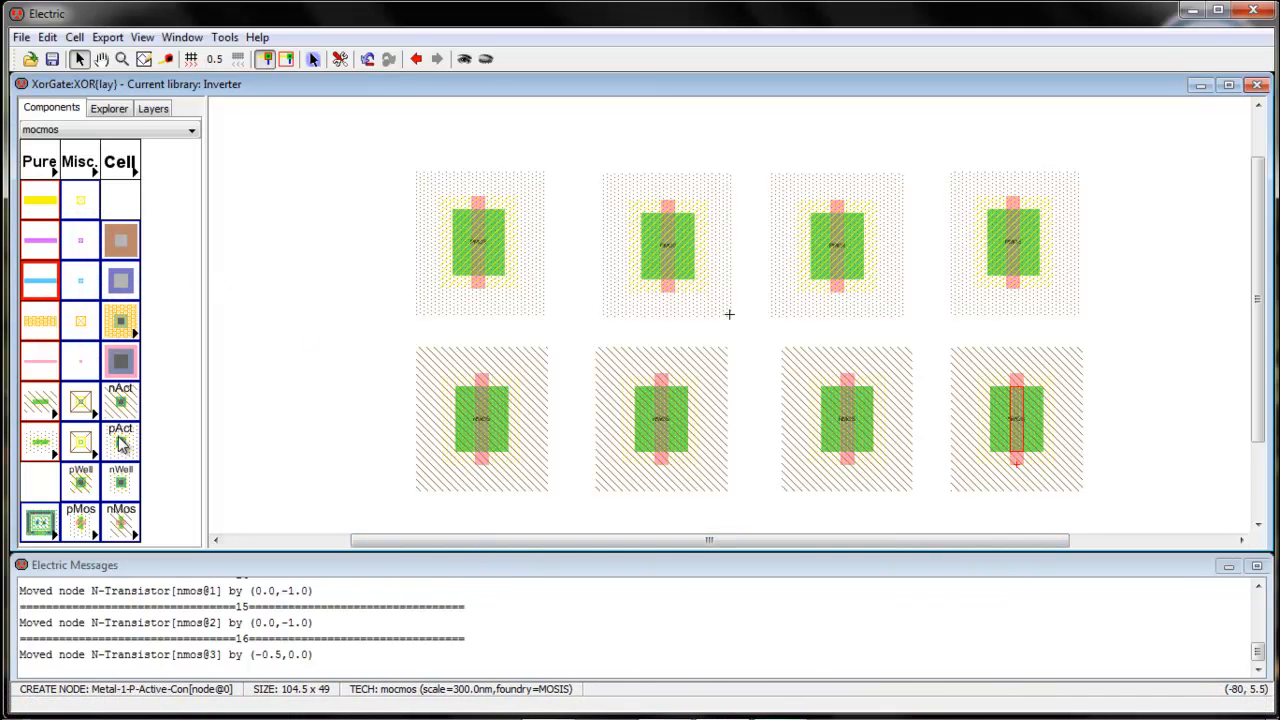
# Place three p-active contacts at the left end, middle gap and right end of the pMOS row
pyautogui.click(120, 443)
pyautogui.click(357, 243)
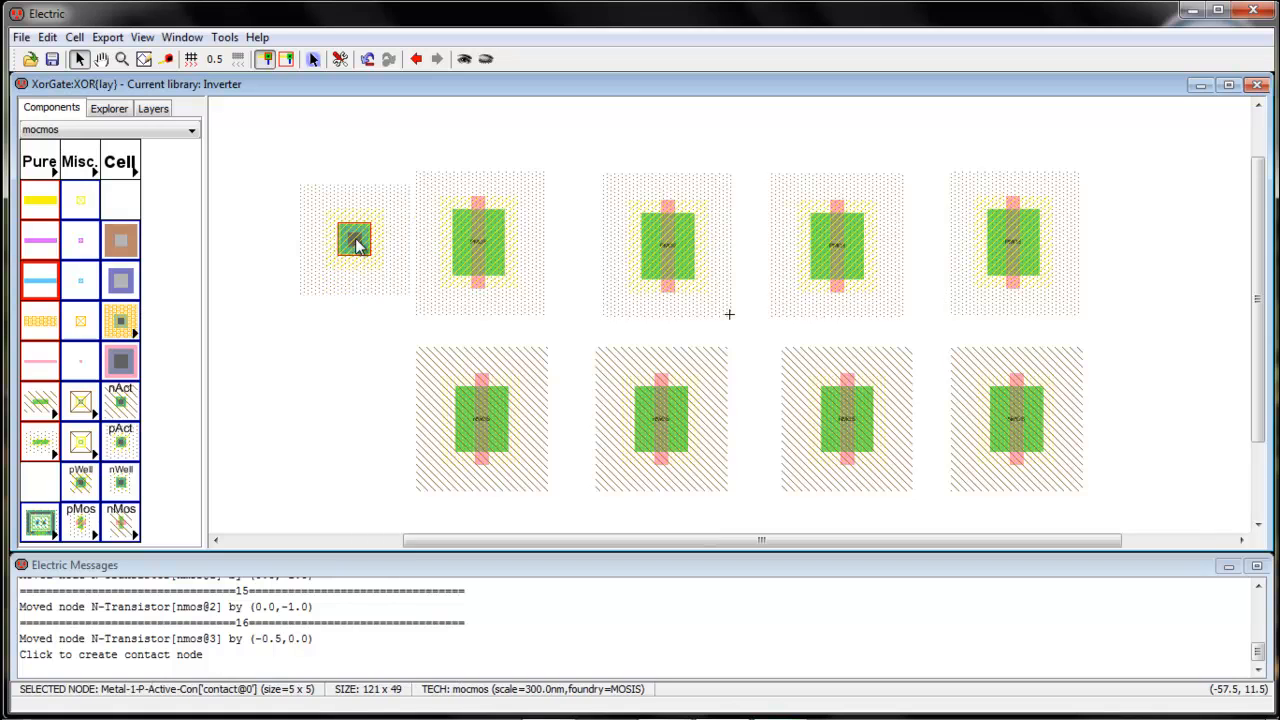
pyautogui.click(303, 397)
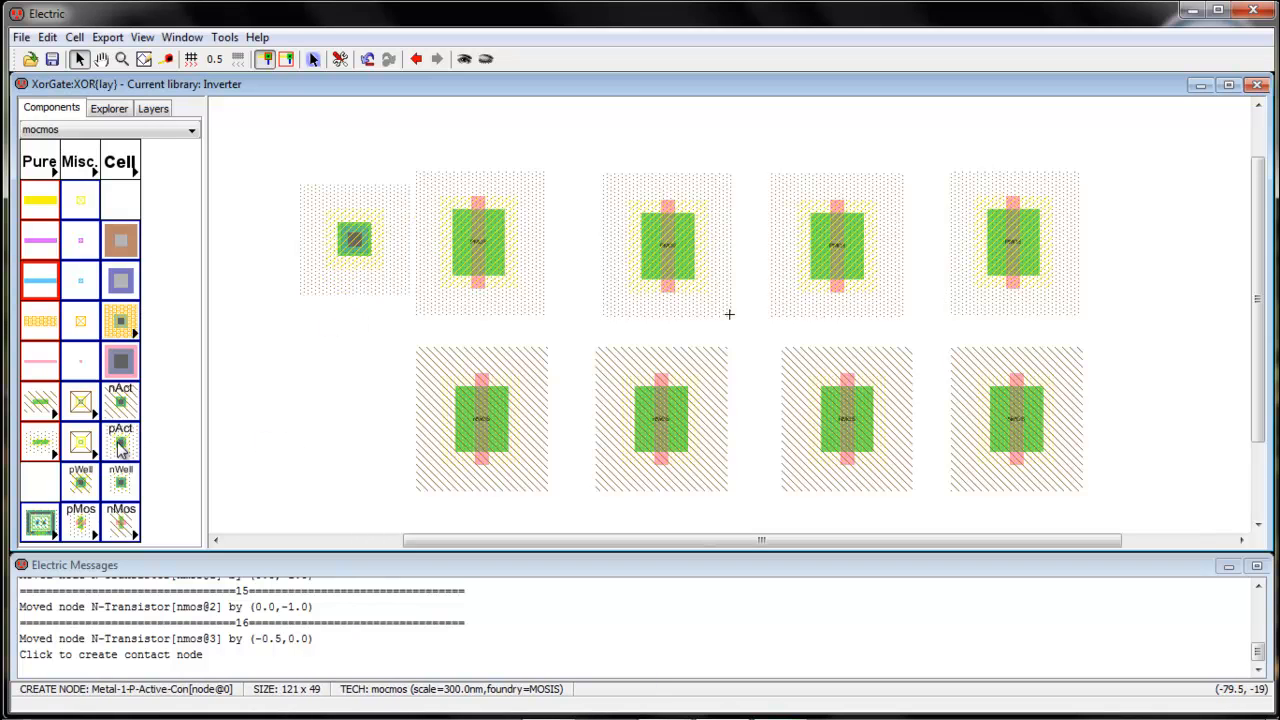
pyautogui.click(118, 444)
pyautogui.click(754, 250)
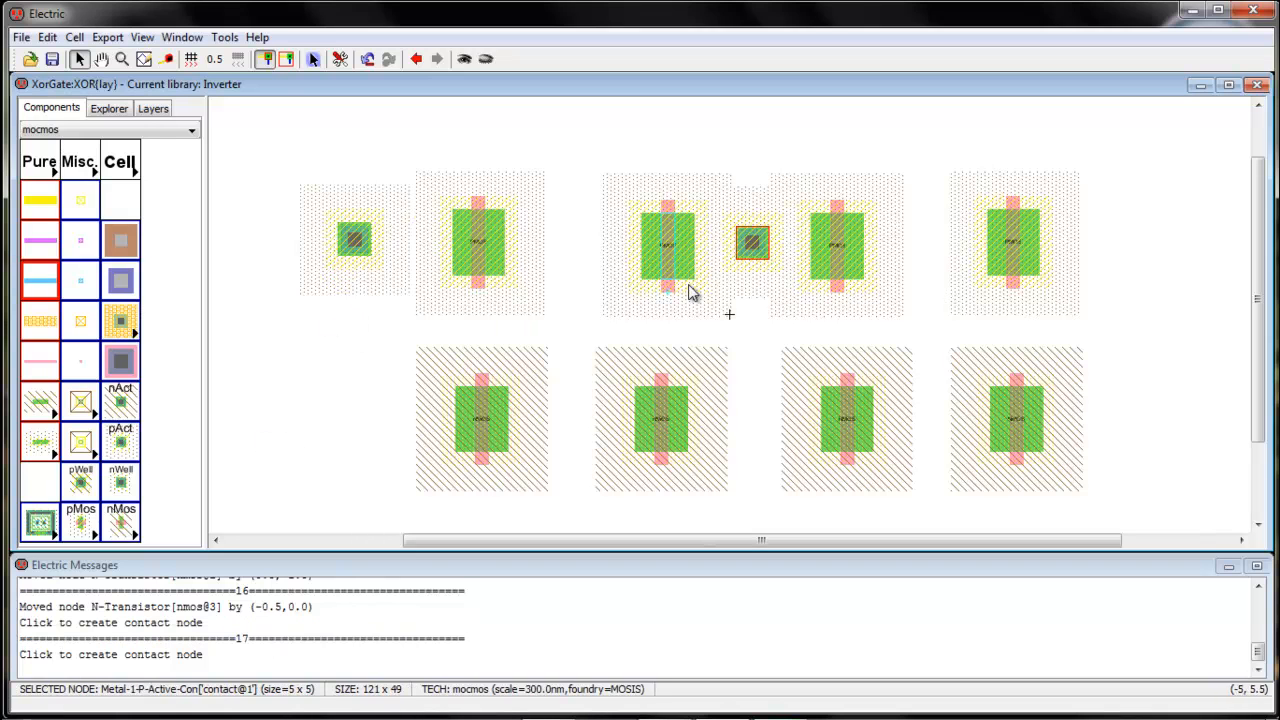
pyautogui.click(125, 444)
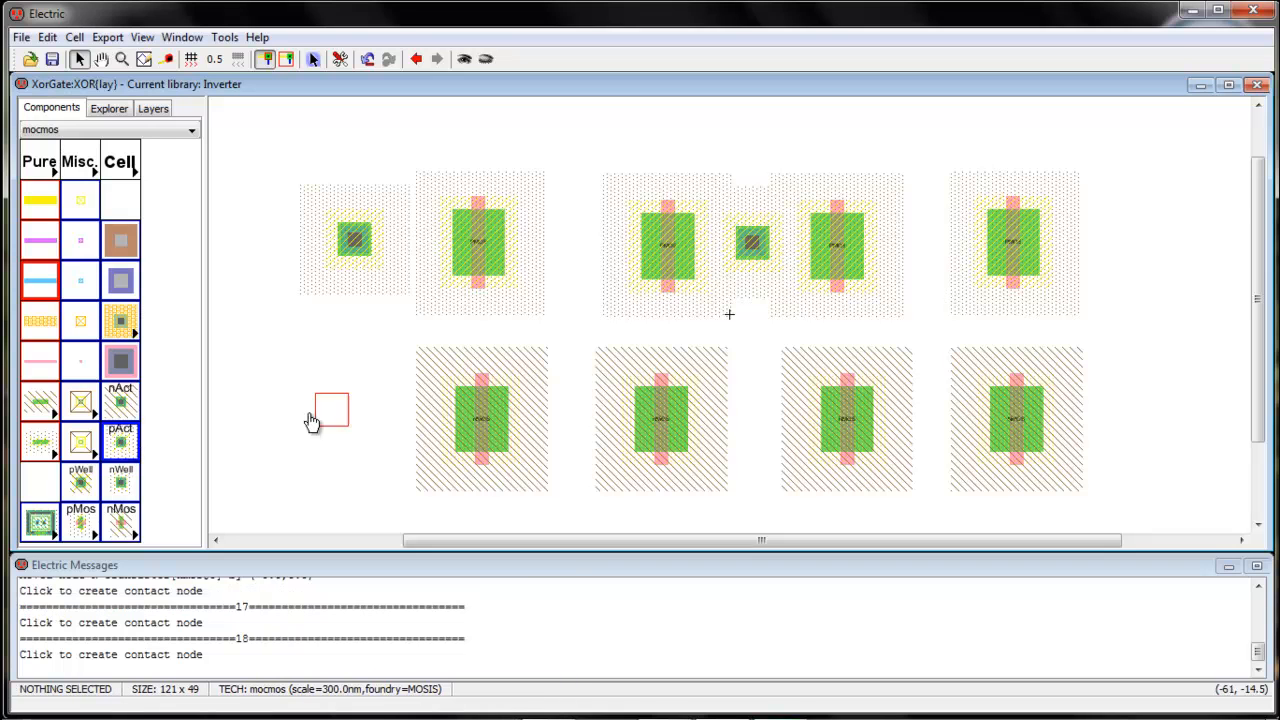
pyautogui.click(1117, 250)
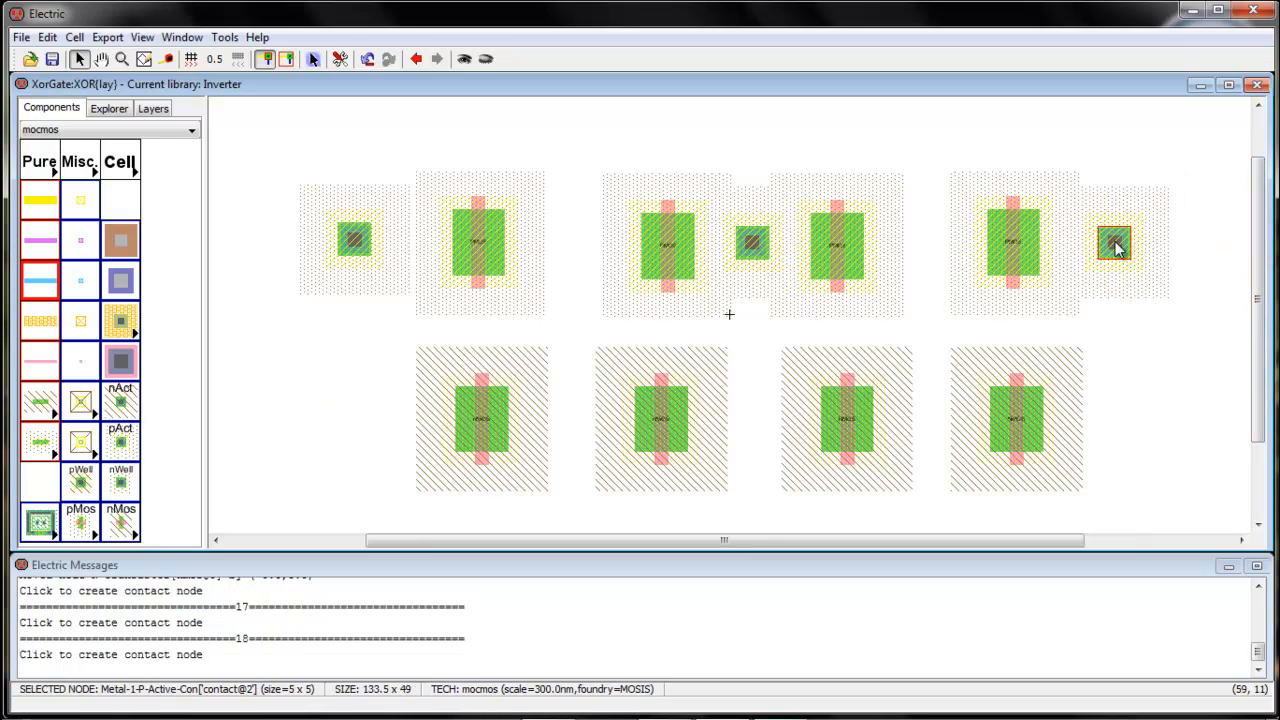
# Place five n-active contacts across the nMOS row, then nudge the top-left p-contact right
pyautogui.click(121, 413)
pyautogui.click(365, 421)
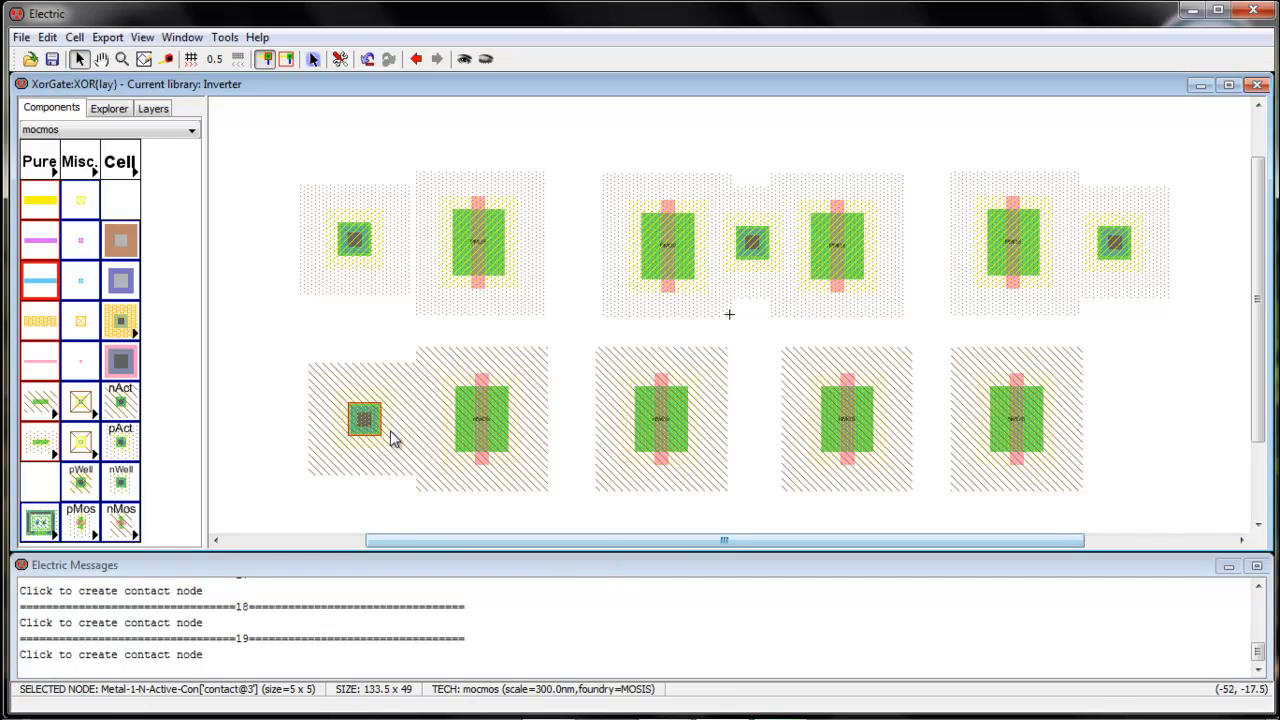
pyautogui.click(121, 405)
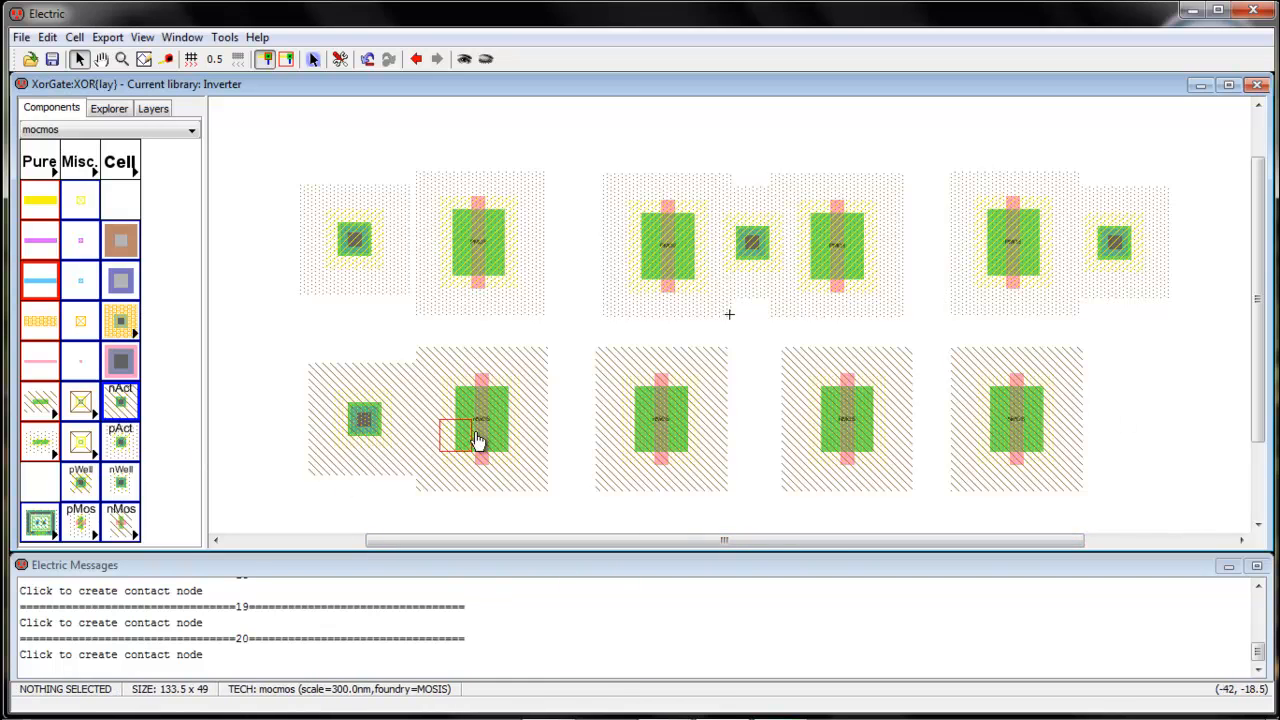
pyautogui.click(575, 427)
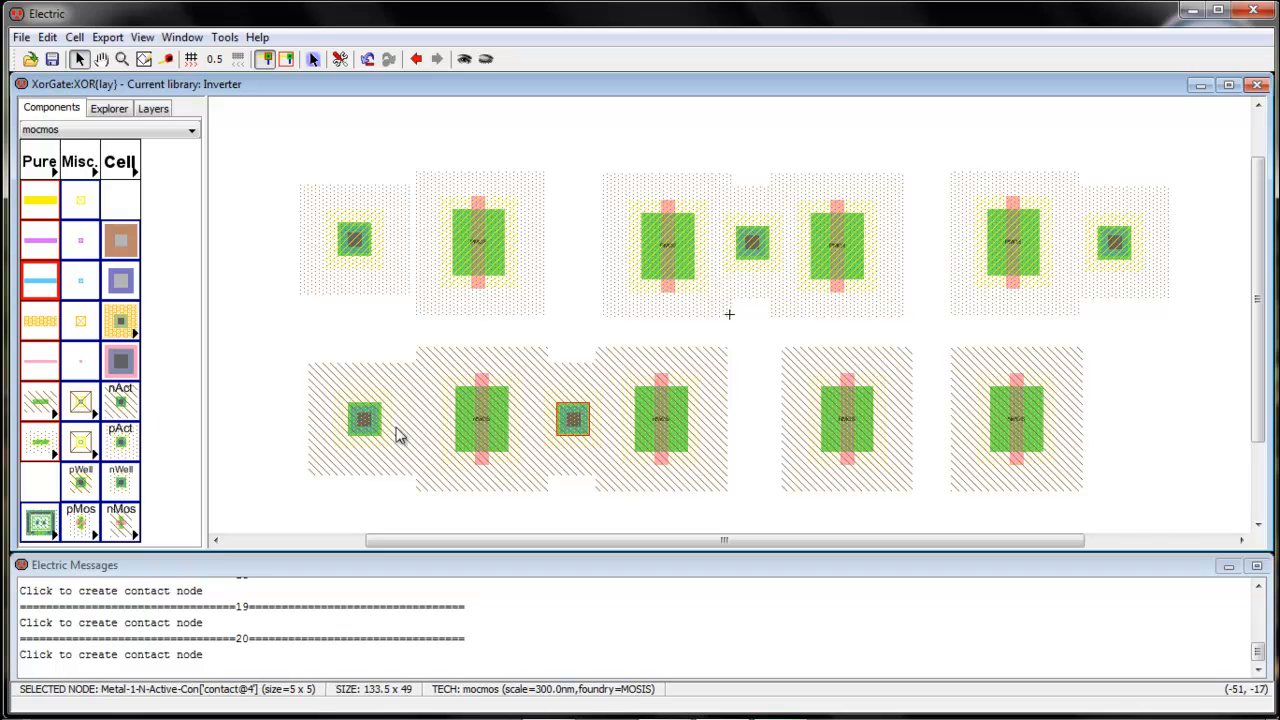
pyautogui.click(121, 405)
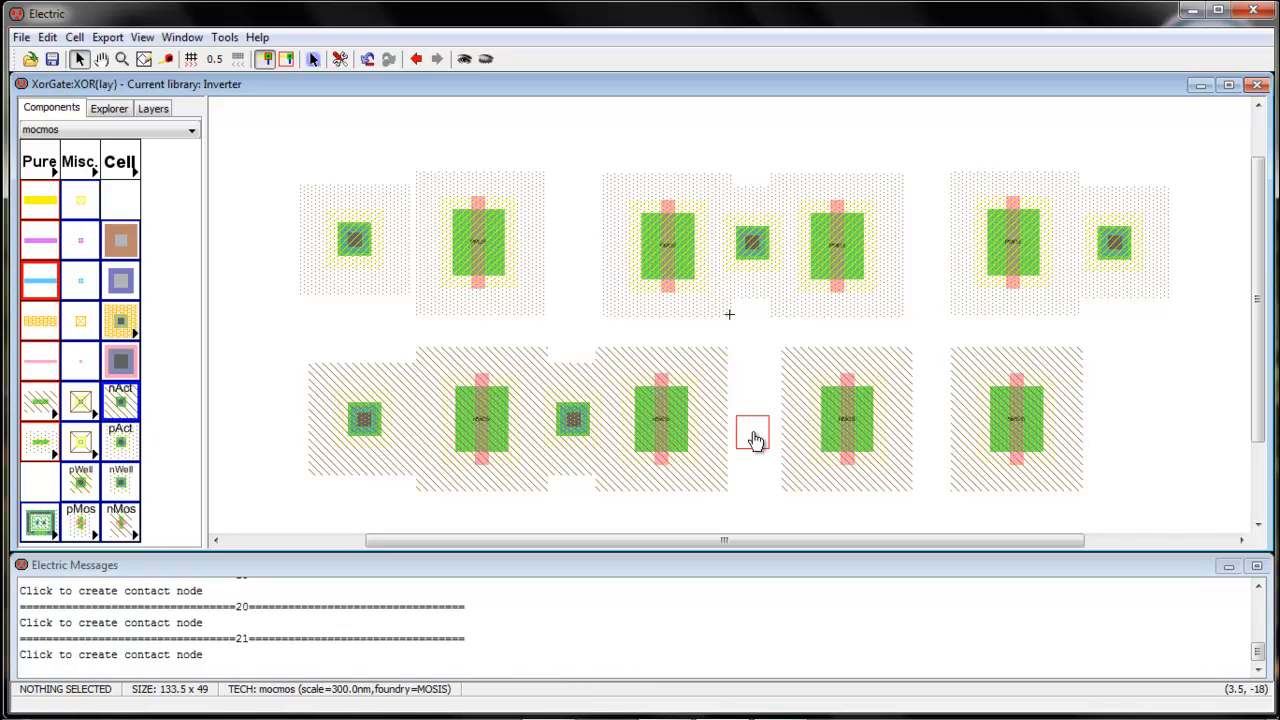
pyautogui.click(760, 425)
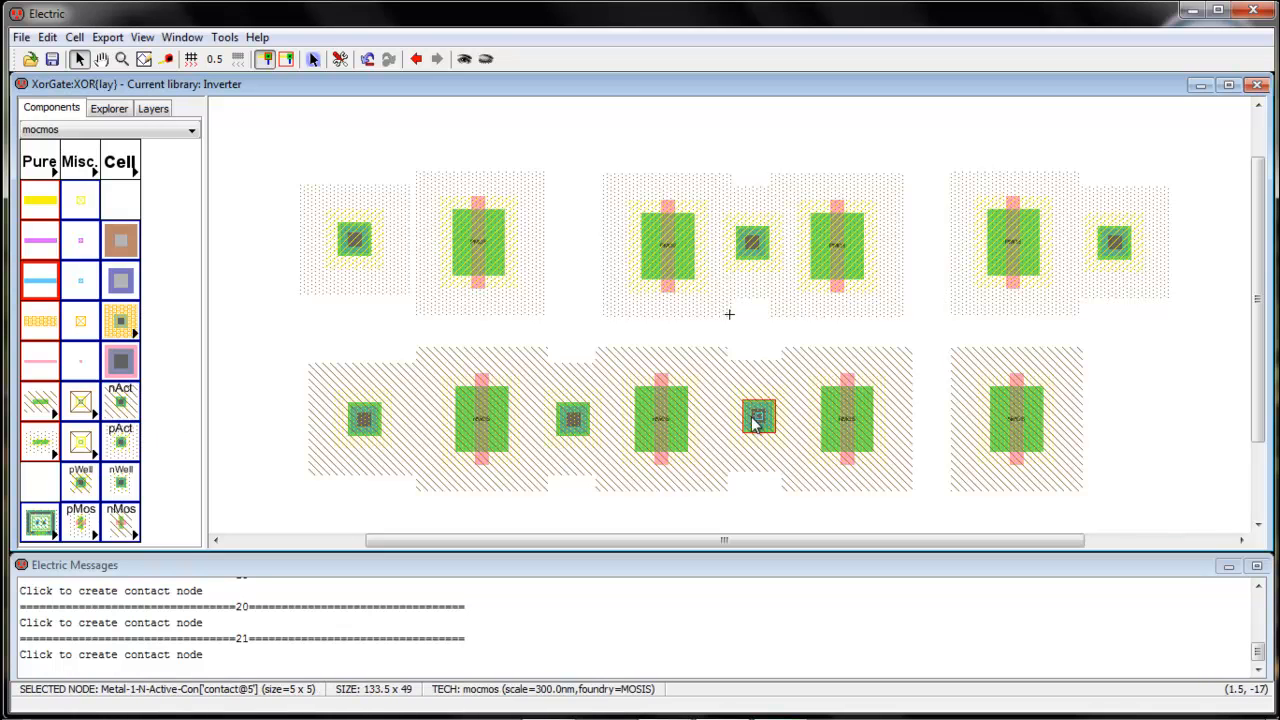
pyautogui.click(116, 410)
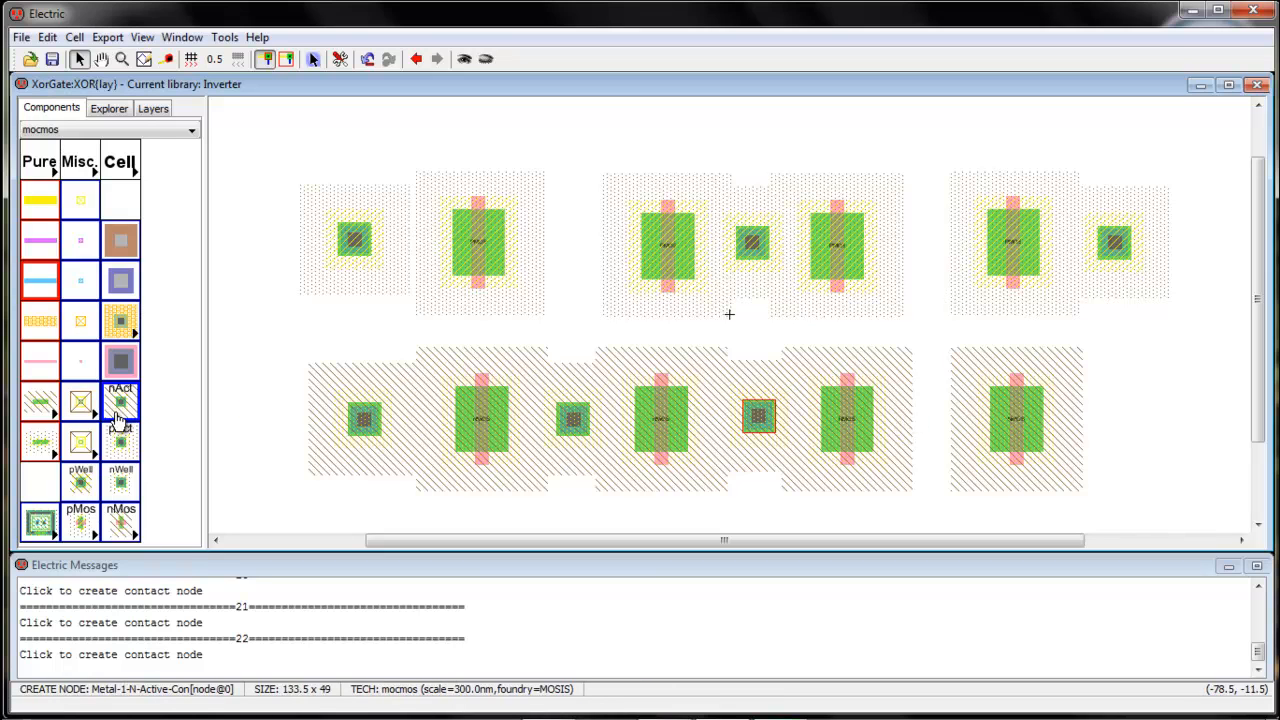
pyautogui.click(929, 424)
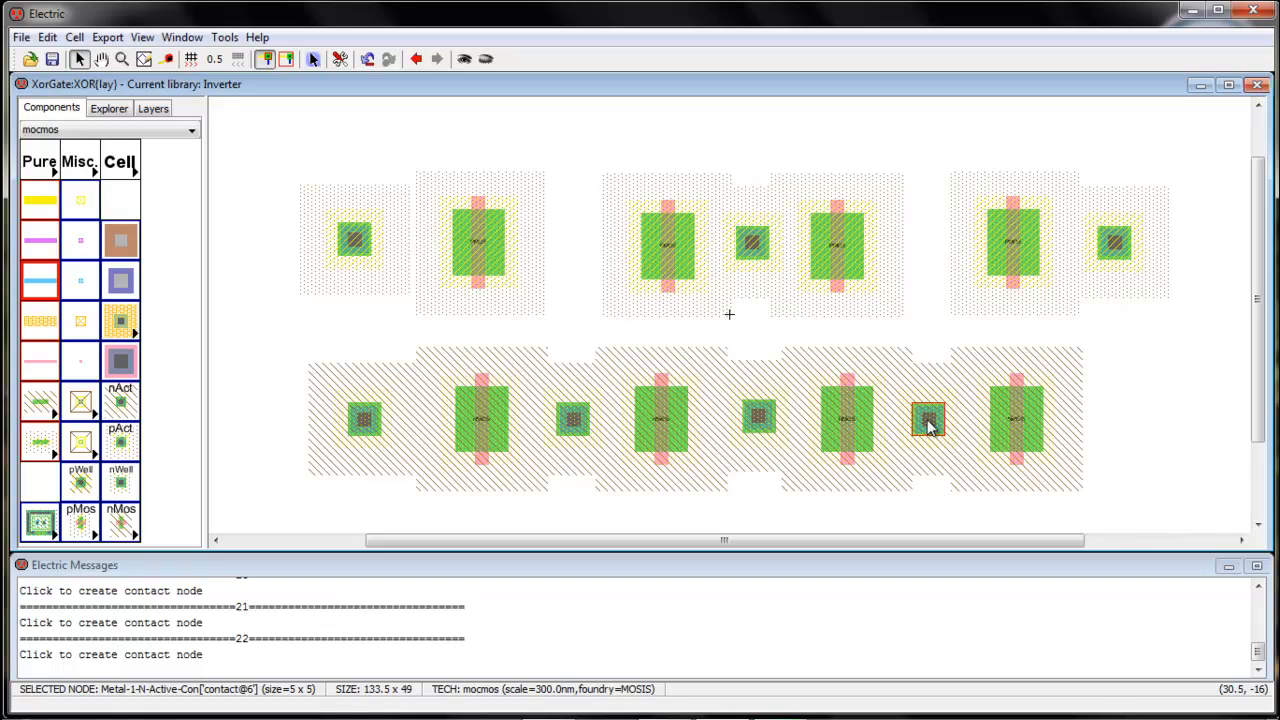
pyautogui.click(120, 410)
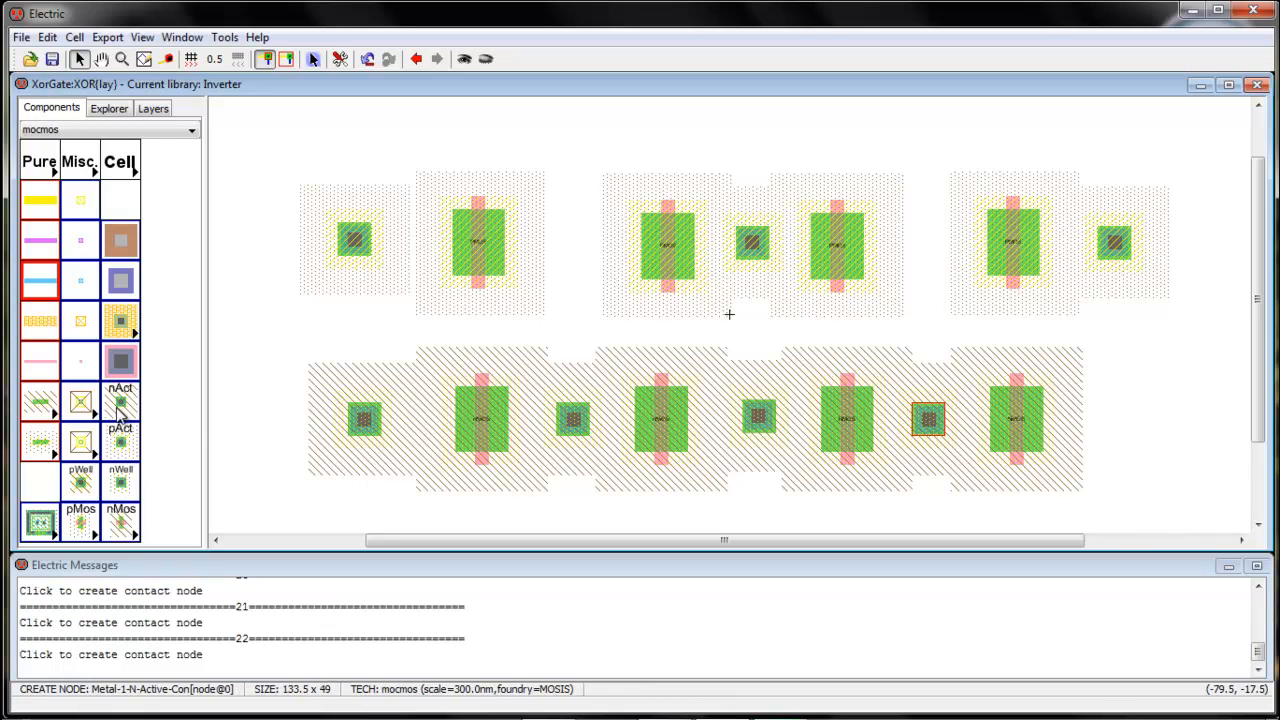
pyautogui.click(118, 410)
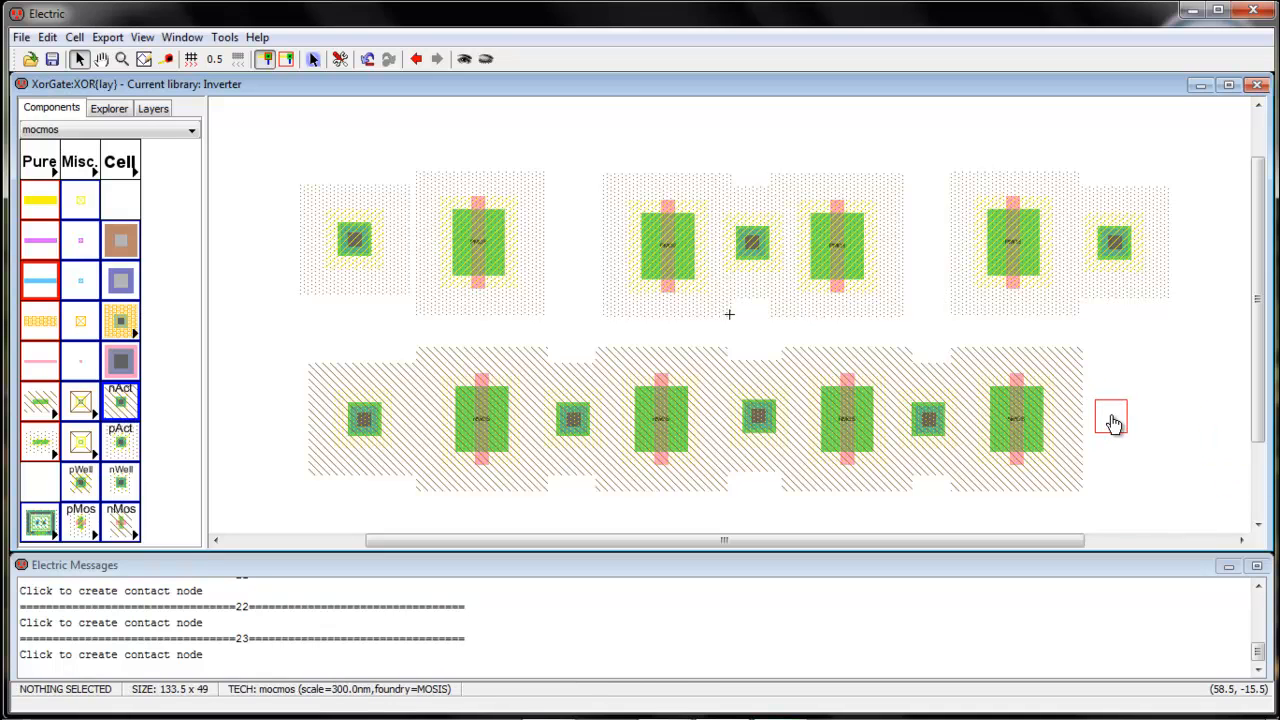
pyautogui.click(1112, 418)
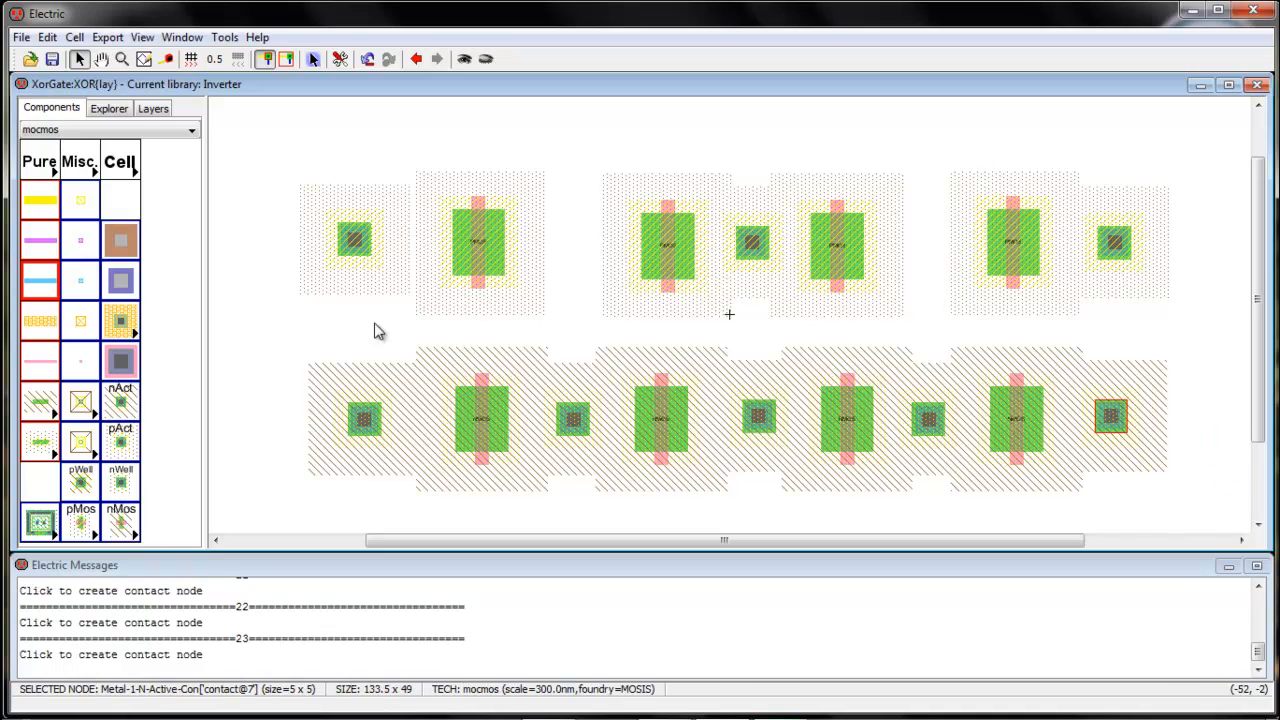
pyautogui.moveTo(358, 257); pyautogui.dragTo(361, 246)
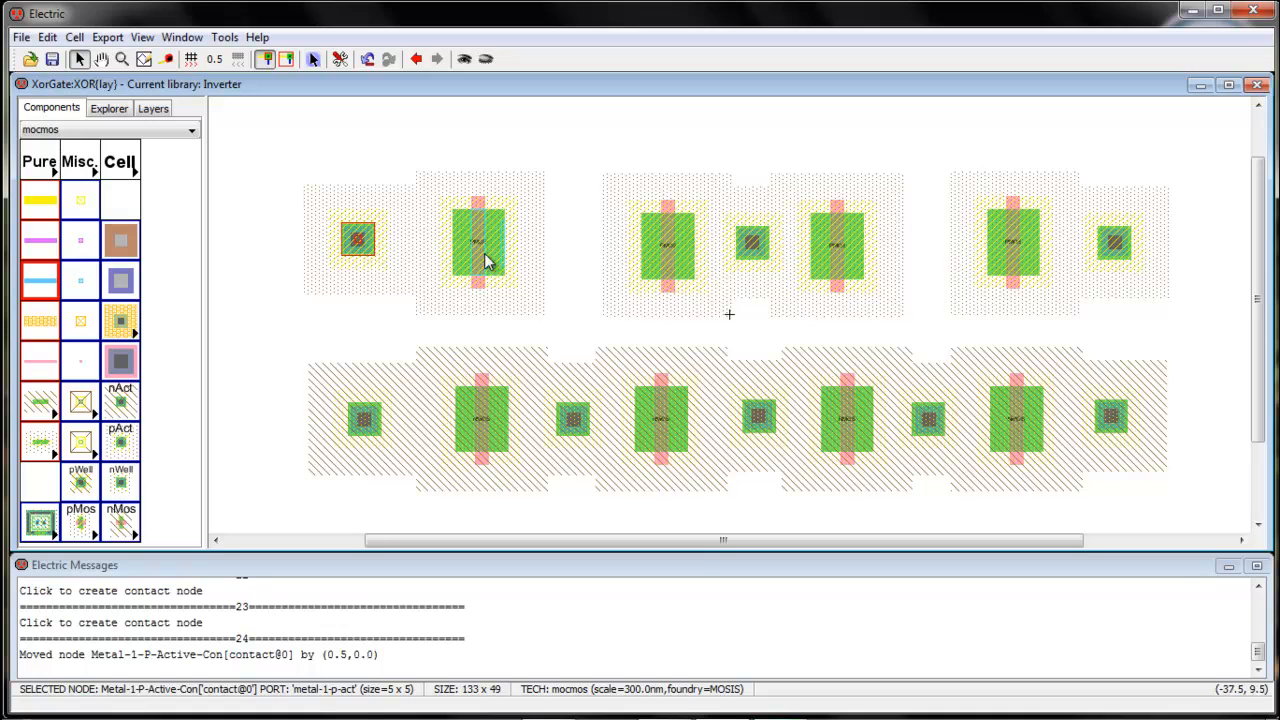
# Select all eight active contacts and set their Y size to 10
pyautogui.click(329, 338)
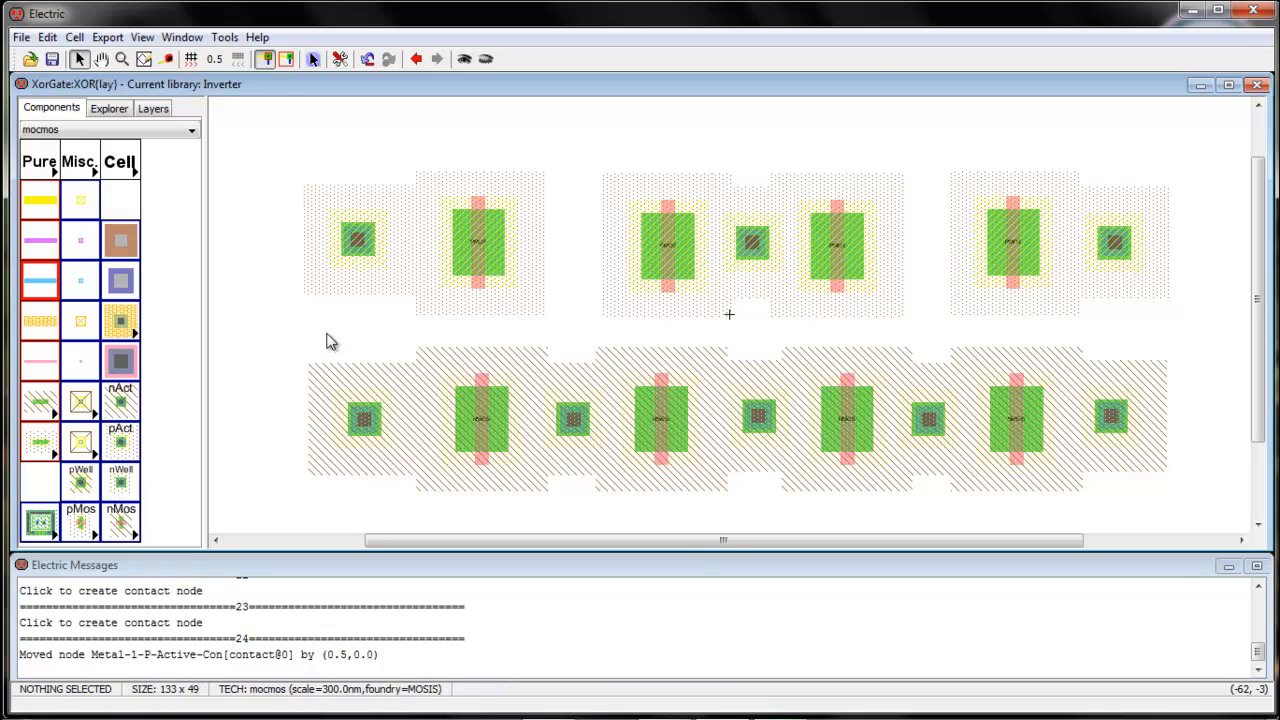
pyautogui.click(350, 255)
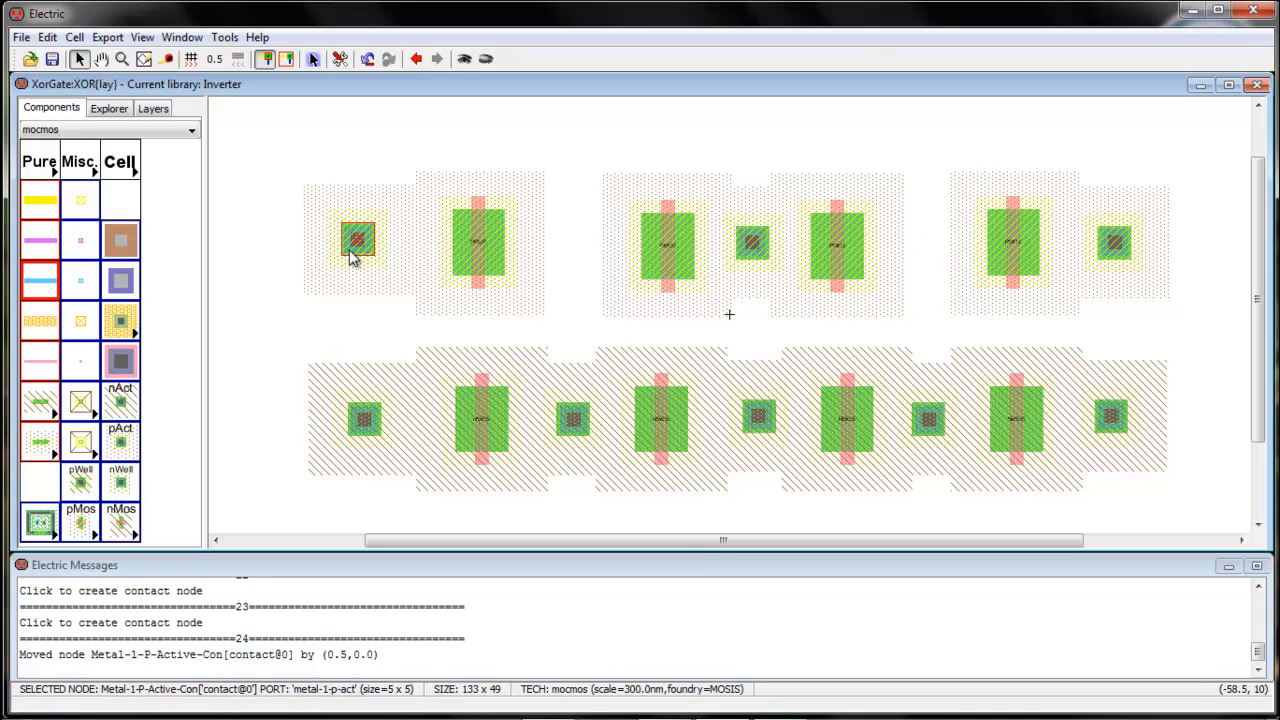
pyautogui.keyDown('shift'); pyautogui.click(752, 248); pyautogui.keyUp('shift')
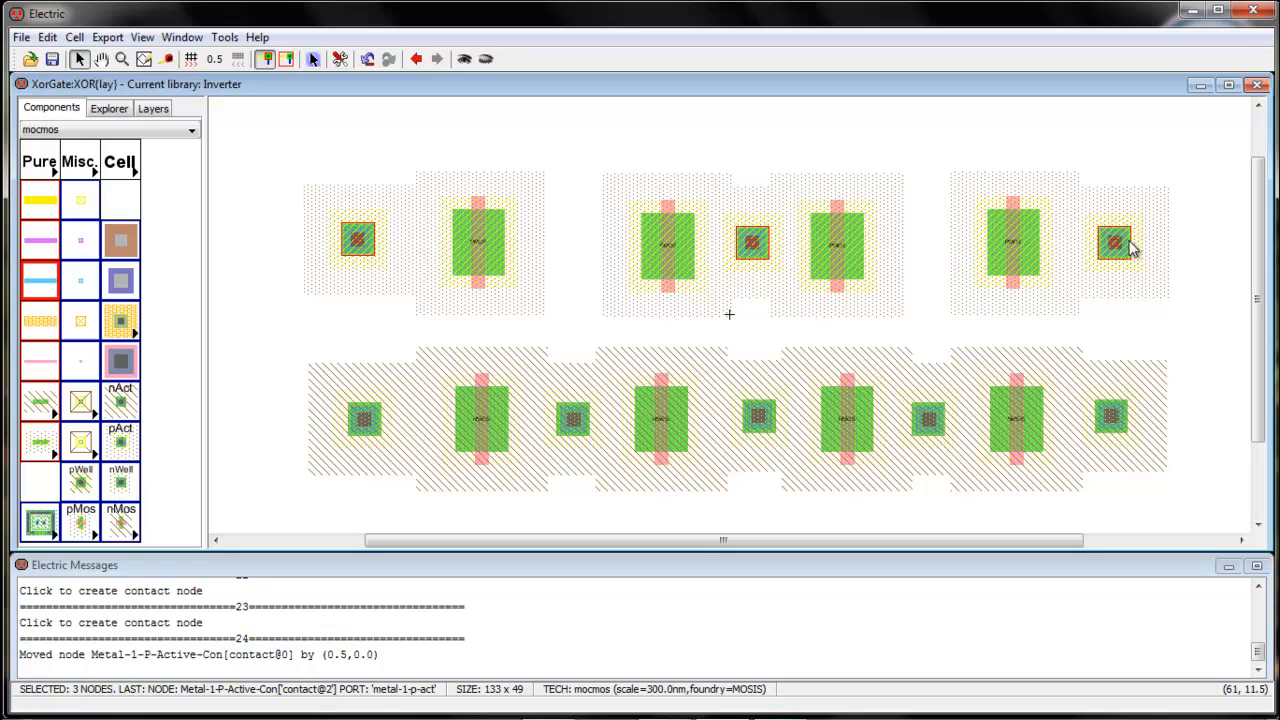
pyautogui.keyDown('shift'); pyautogui.click(1110, 420); pyautogui.keyUp('shift')
pyautogui.keyDown('shift'); pyautogui.click(929, 424); pyautogui.keyUp('shift')
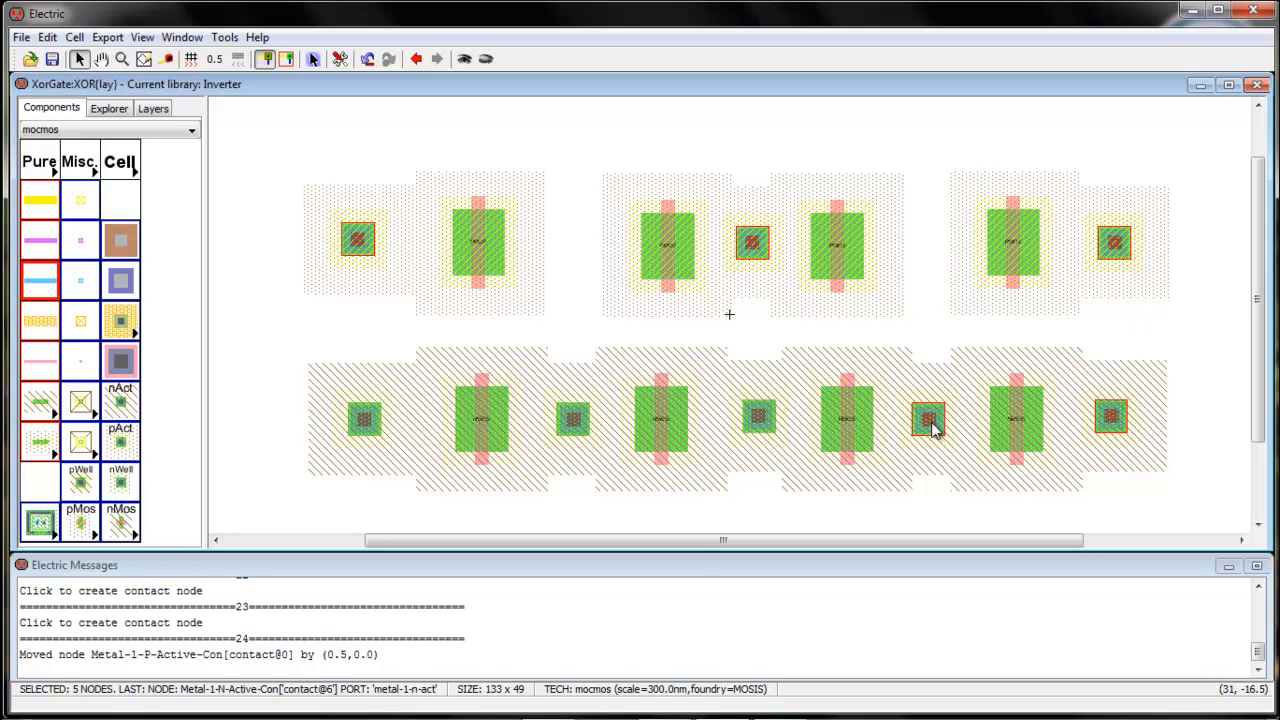
pyautogui.keyDown('shift'); pyautogui.click(758, 416); pyautogui.keyUp('shift')
pyautogui.keyDown('shift'); pyautogui.click(568, 425); pyautogui.keyUp('shift')
pyautogui.keyDown('shift'); pyautogui.click(364, 420); pyautogui.keyUp('shift')
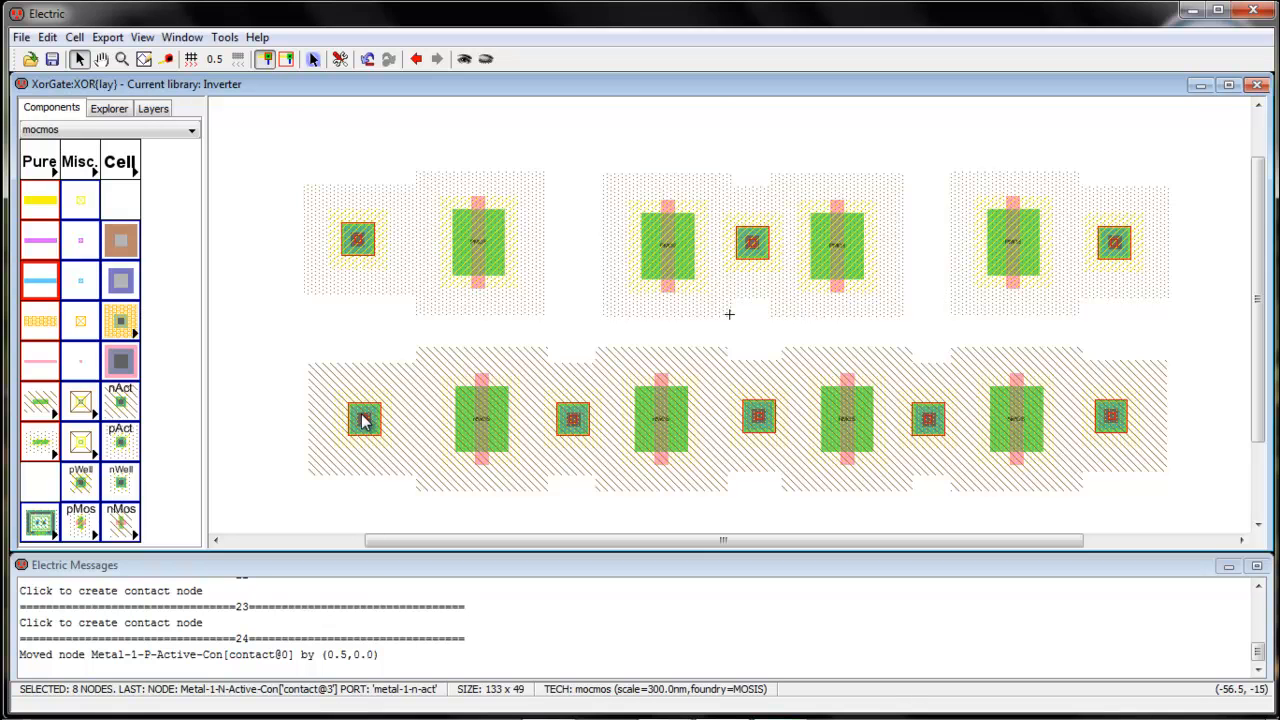
pyautogui.hotkey('ctrl', 'i')
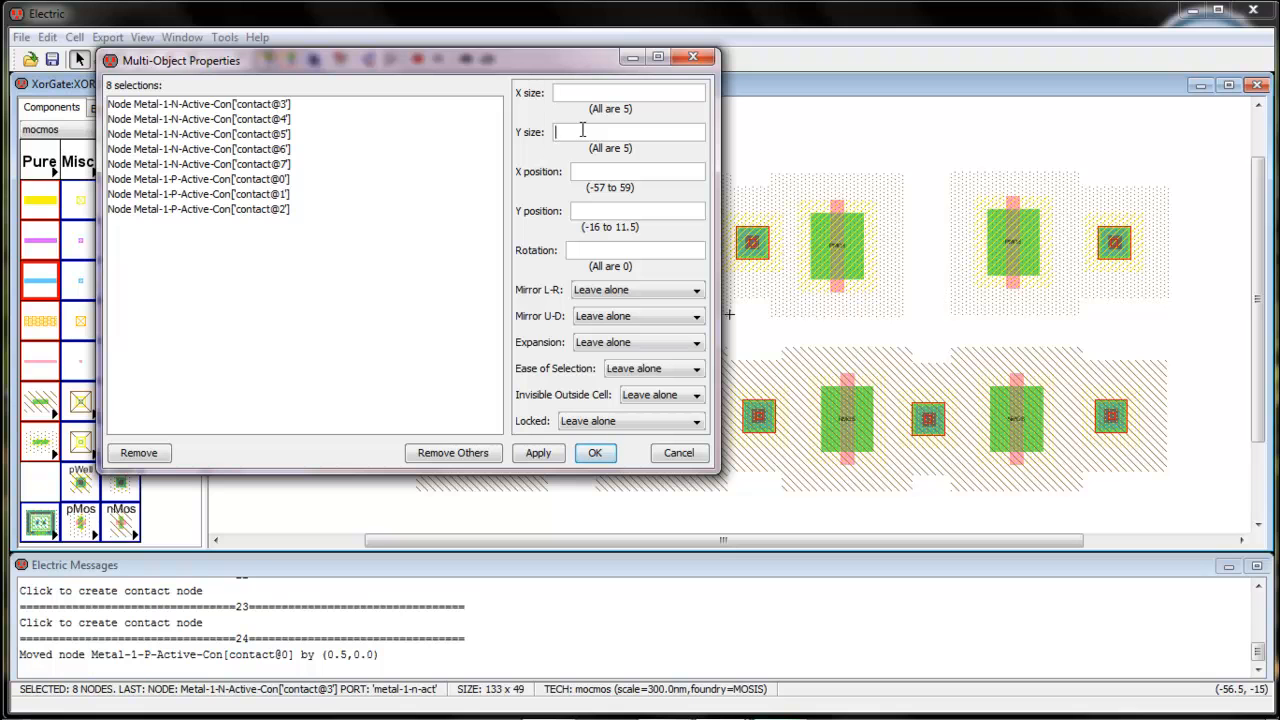
pyautogui.click(596, 453)
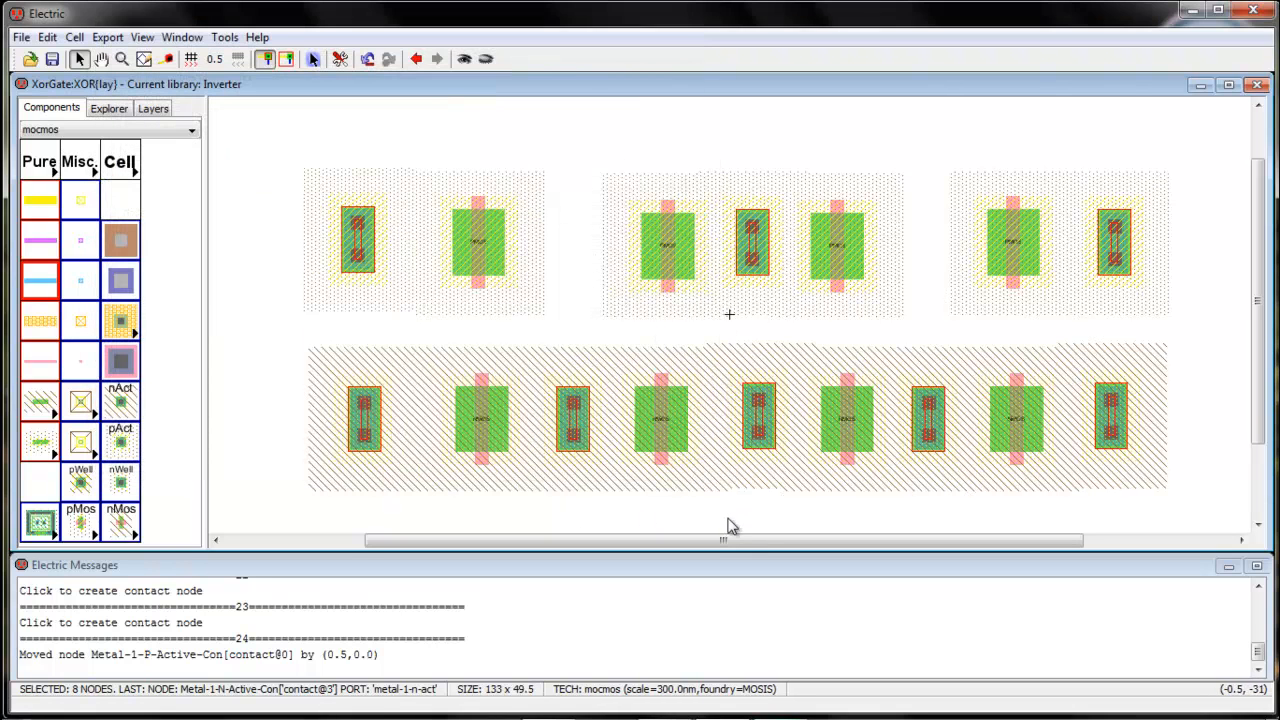
# Nudge a bottom-row contact down 0.5 and adjust the top-left contact, undoing a stray move
pyautogui.click(728, 530)
pyautogui.click(757, 438)
pyautogui.moveTo(757, 438); pyautogui.dragTo(755, 447)
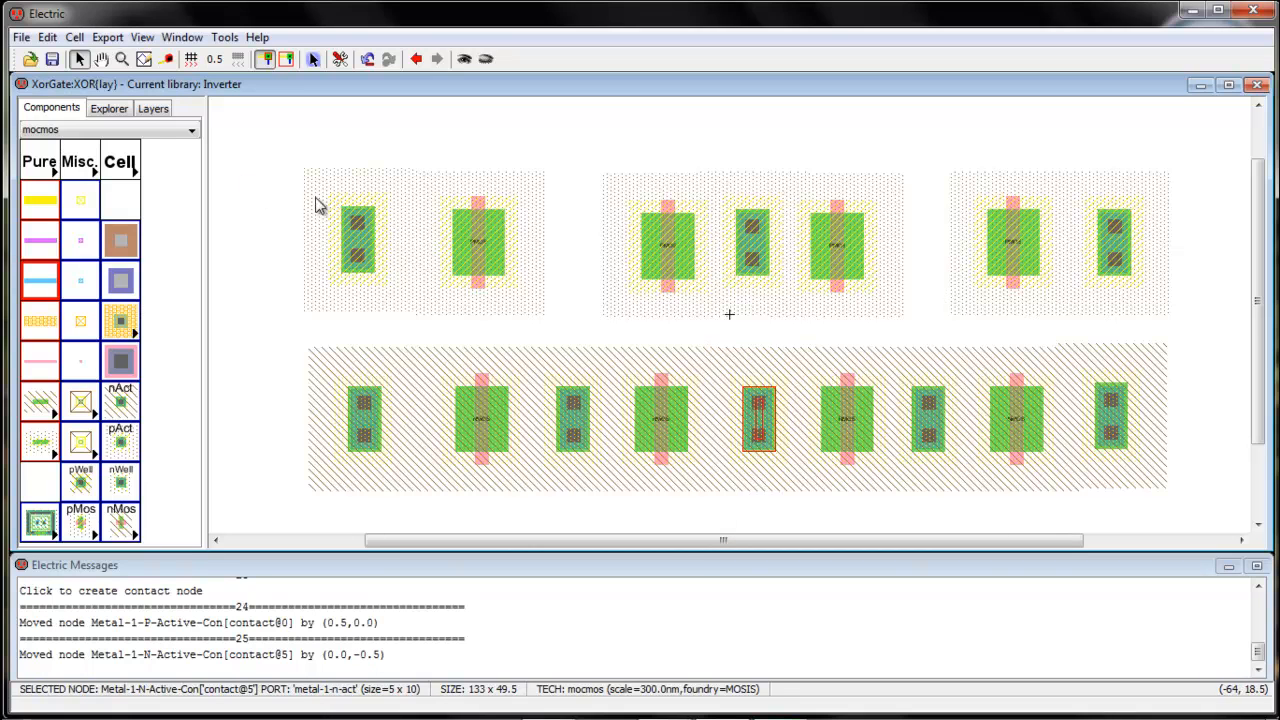
pyautogui.moveTo(352, 253); pyautogui.dragTo(352, 249)
pyautogui.moveTo(288, 143); pyautogui.dragTo(558, 283)
pyautogui.moveTo(948, 160); pyautogui.dragTo(1088, 286)
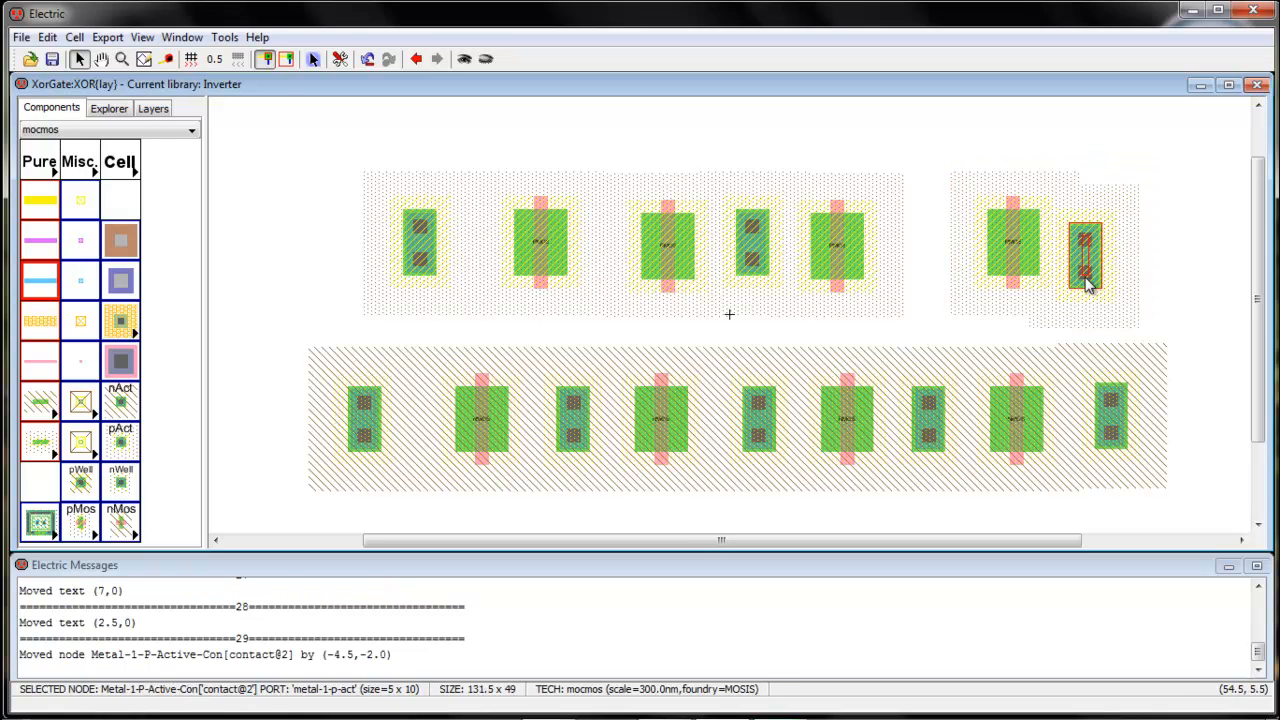
pyautogui.hotkey('ctrl', 'z')
# Slide the right top-row block left to join the P-diffusion strip, and lower the right-end n-contact
pyautogui.moveTo(952, 167); pyautogui.dragTo(1181, 315)
pyautogui.moveTo(1130, 268); pyautogui.dragTo(1082, 268)
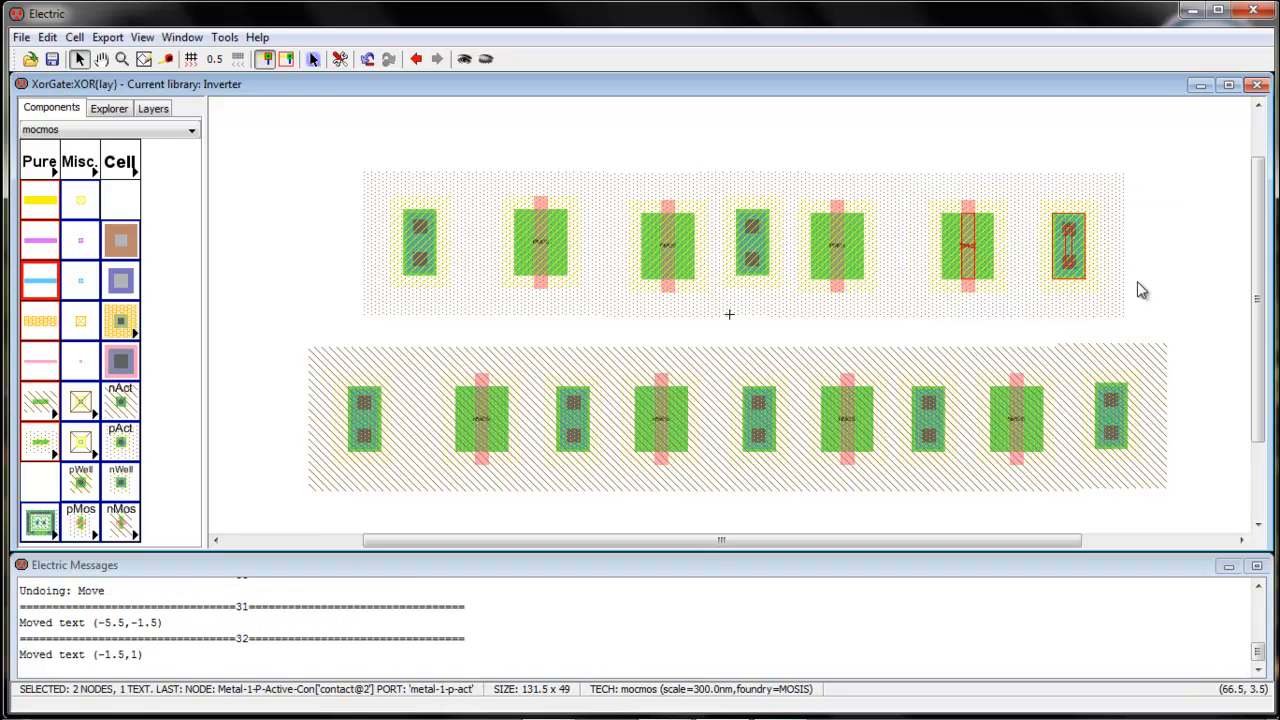
pyautogui.click(1192, 295)
pyautogui.moveTo(1117, 417); pyautogui.dragTo(1117, 420)
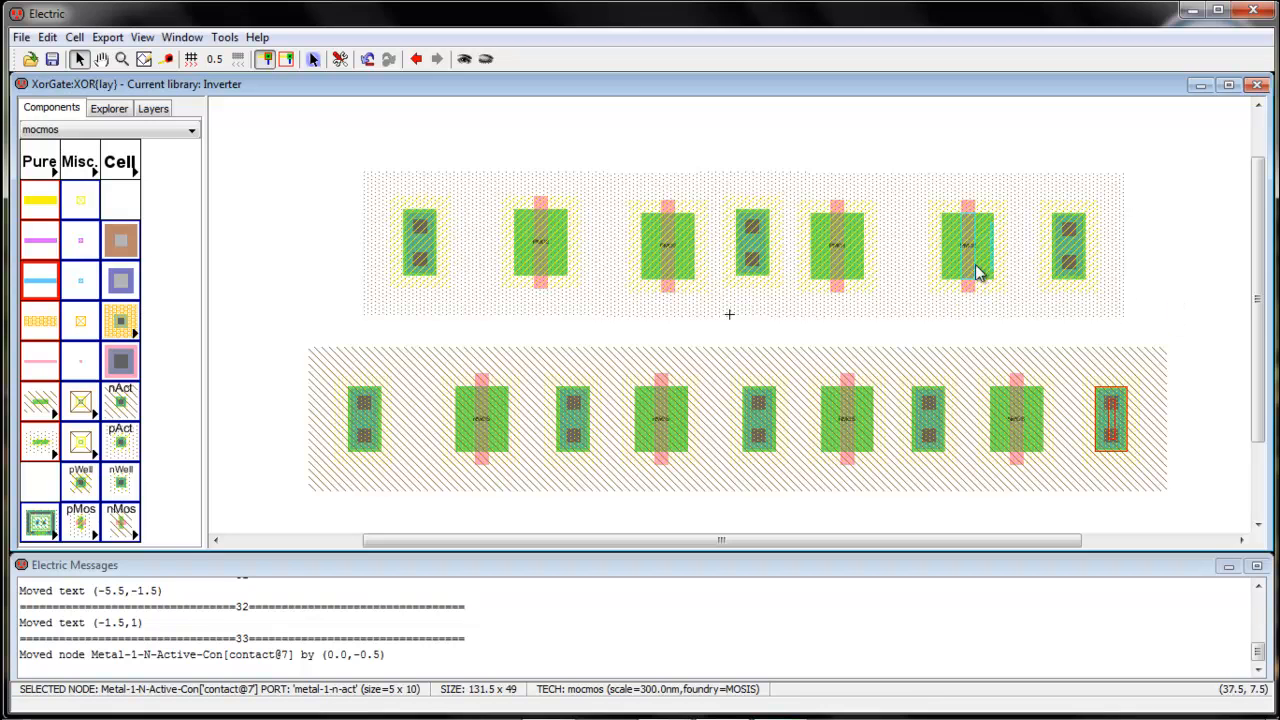
pyautogui.click(512, 248)
# Wire the left top contact to the first pMOS and shift the second pMOS slightly up
pyautogui.rightClick(429, 251)
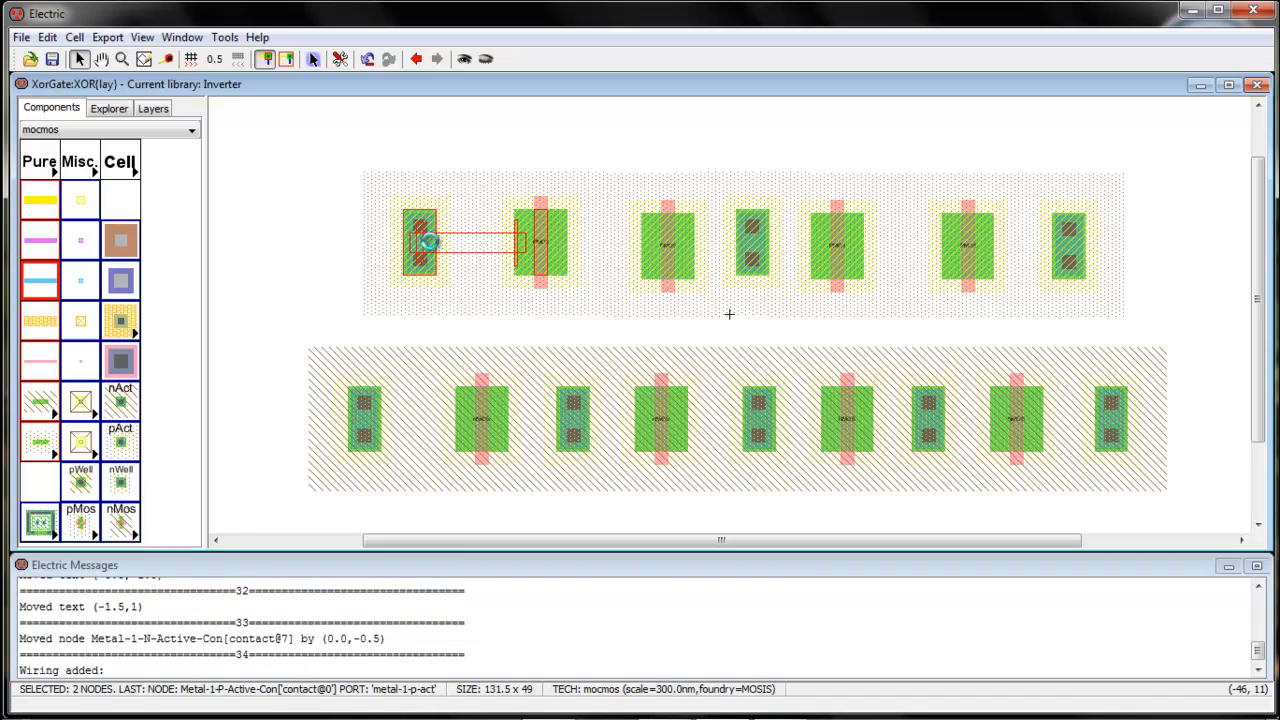
pyautogui.click(570, 249)
pyautogui.moveTo(606, 251); pyautogui.dragTo(687, 252, button='right')
pyautogui.moveTo(671, 261); pyautogui.dragTo(670, 257)
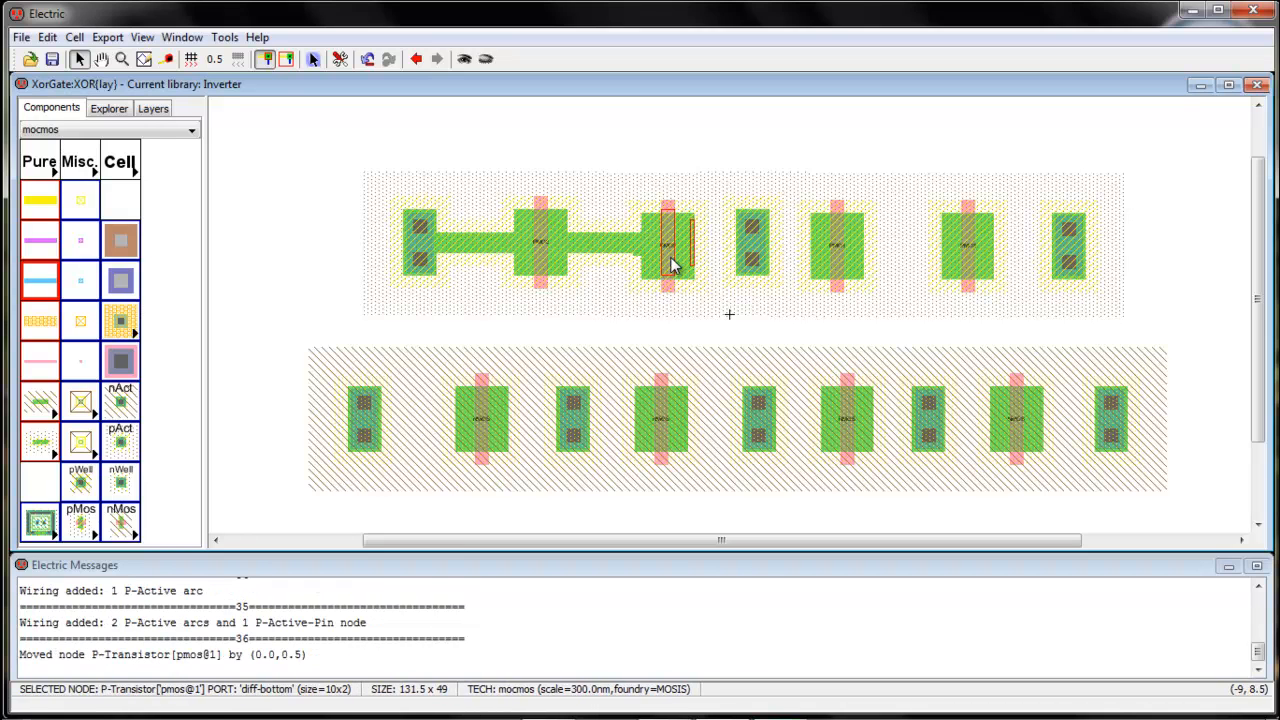
pyautogui.hotkey('ctrl', 'z')
pyautogui.hotkey('ctrl', 'z')
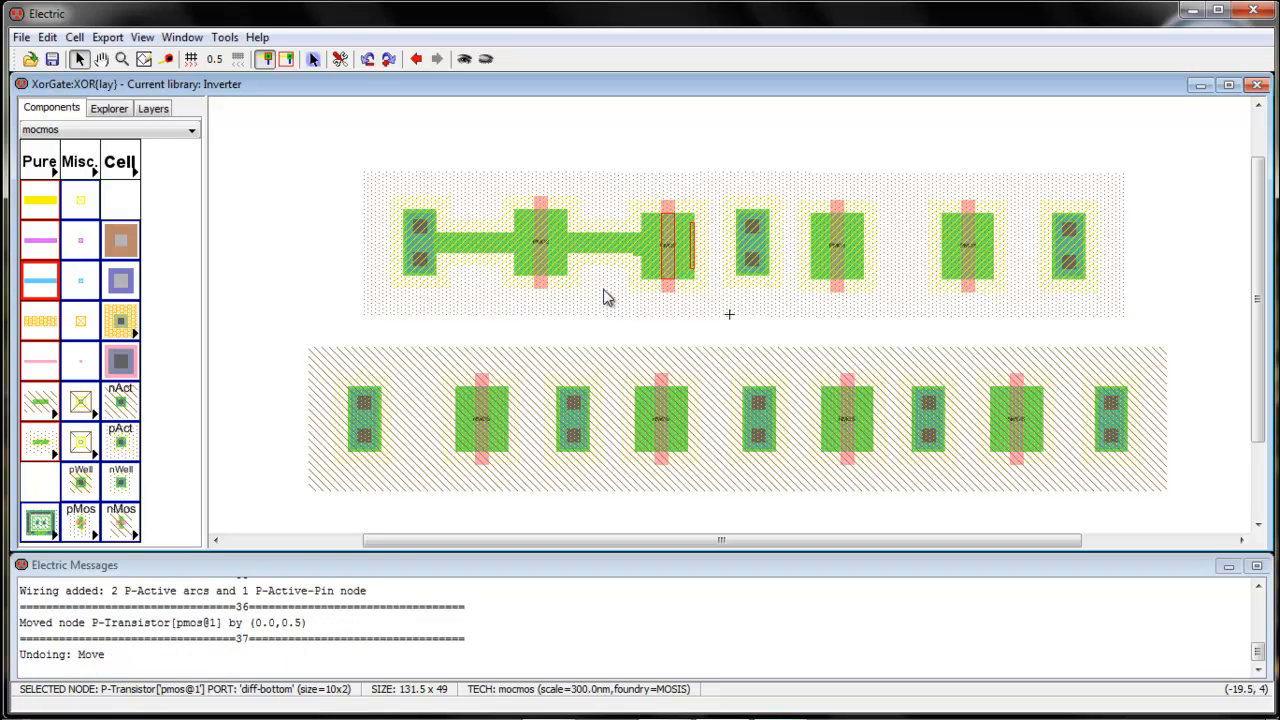
pyautogui.moveTo(671, 278); pyautogui.dragTo(670, 275)
# Chain the first two pMOS, the next contact and the third pMOS with P-Active arcs
pyautogui.click(561, 238)
pyautogui.rightClick(641, 239)
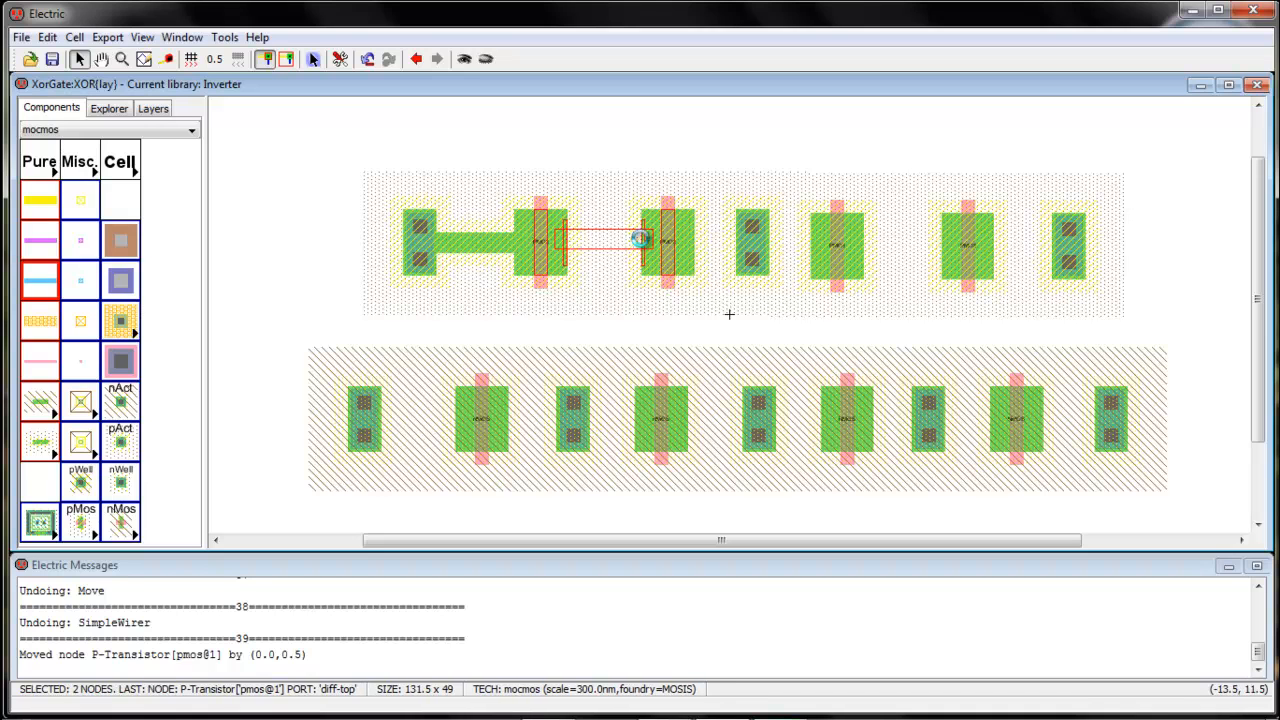
pyautogui.click(696, 241)
pyautogui.rightClick(741, 241)
pyautogui.rightClick(741, 241)
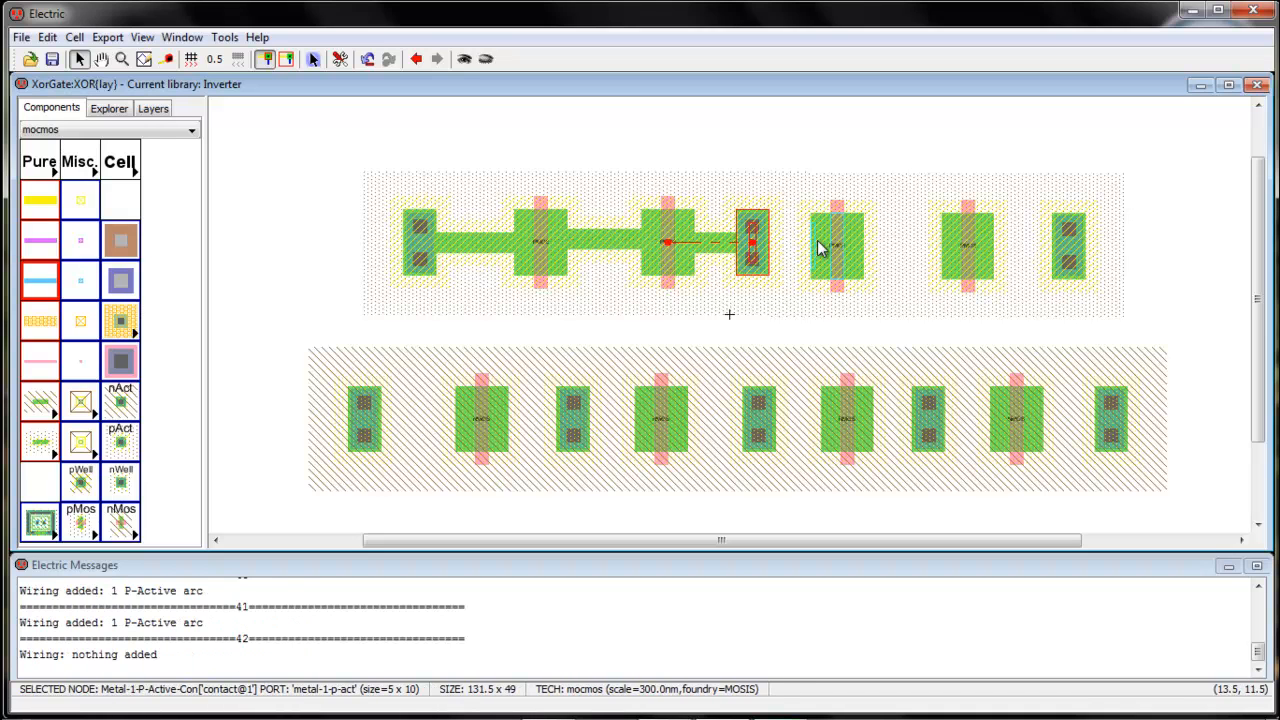
pyautogui.click(818, 249)
pyautogui.rightClick(760, 250)
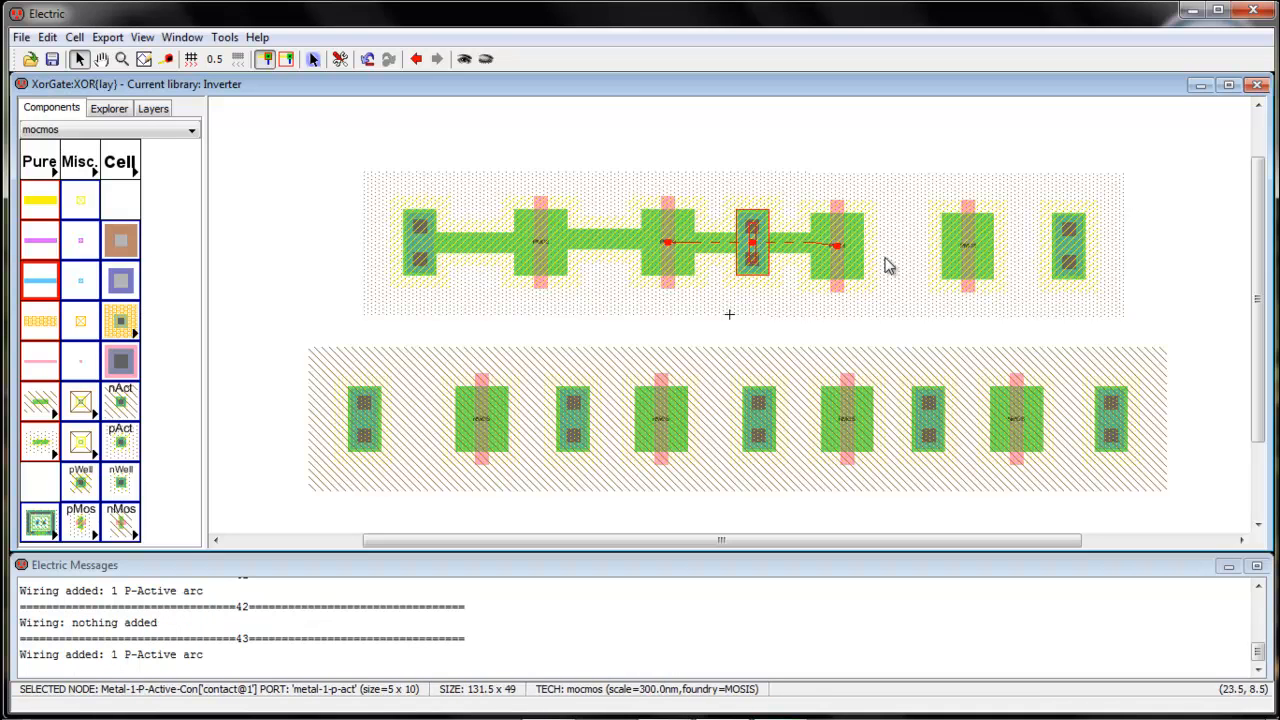
# Shift the third and fourth pMOS and the right-end top contact up into line
pyautogui.click(940, 249)
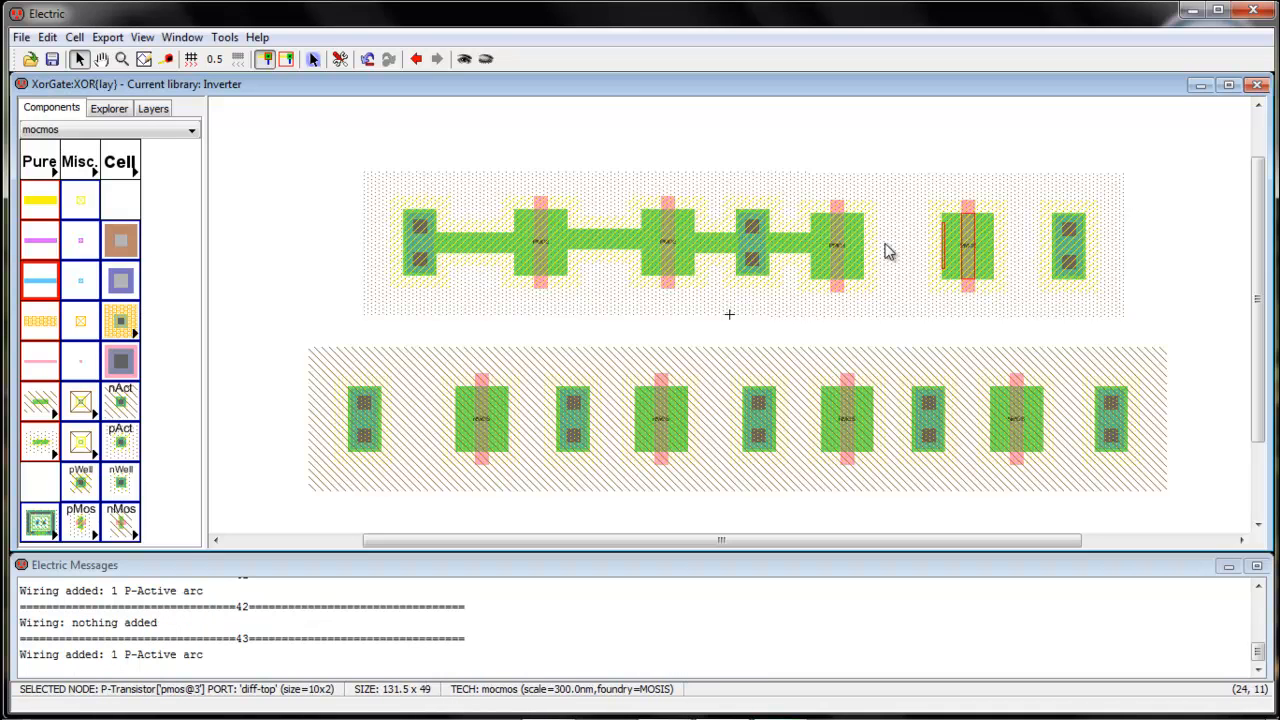
pyautogui.moveTo(862, 249); pyautogui.dragTo(863, 244)
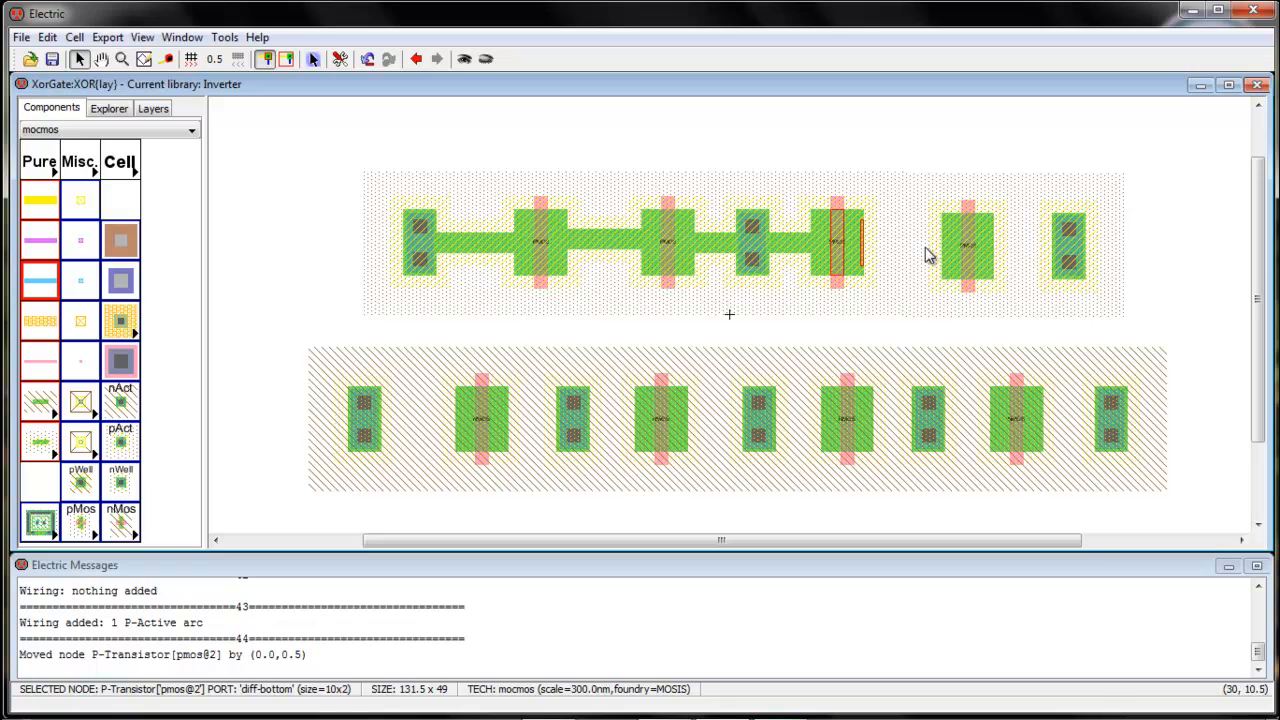
pyautogui.moveTo(960, 250); pyautogui.dragTo(960, 247)
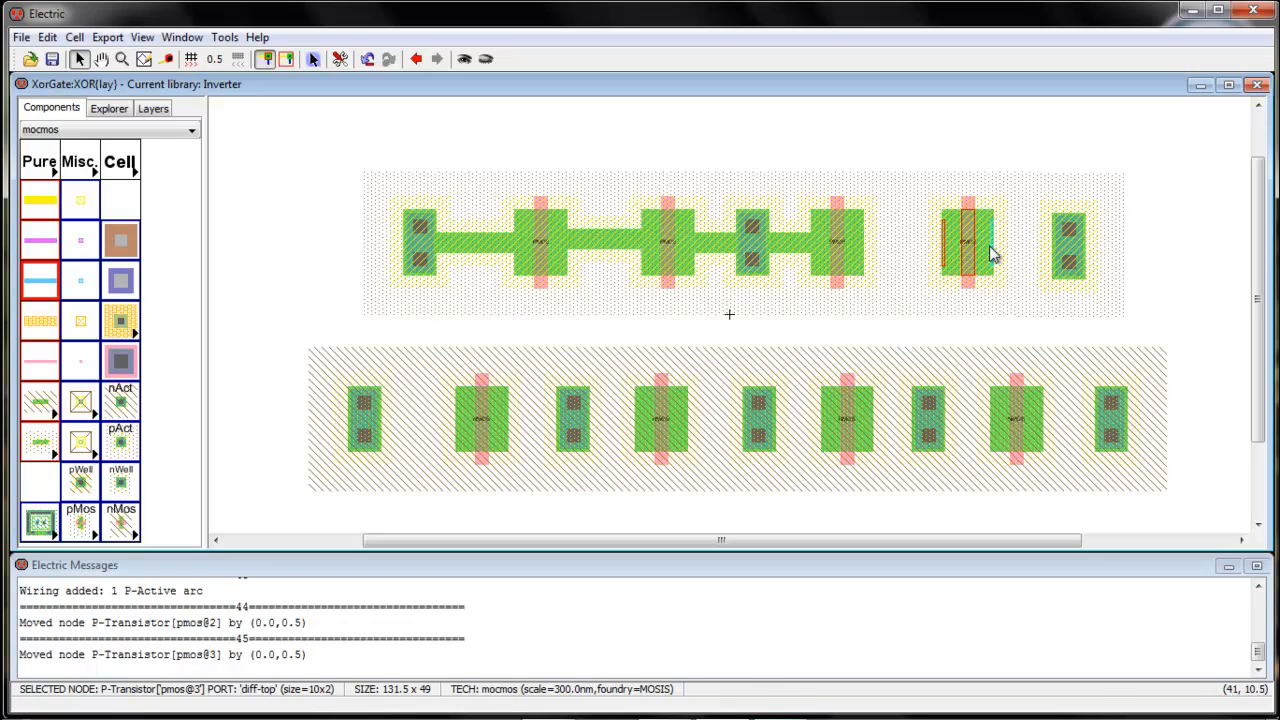
pyautogui.click(1064, 257)
pyautogui.moveTo(1062, 252); pyautogui.dragTo(1062, 252)
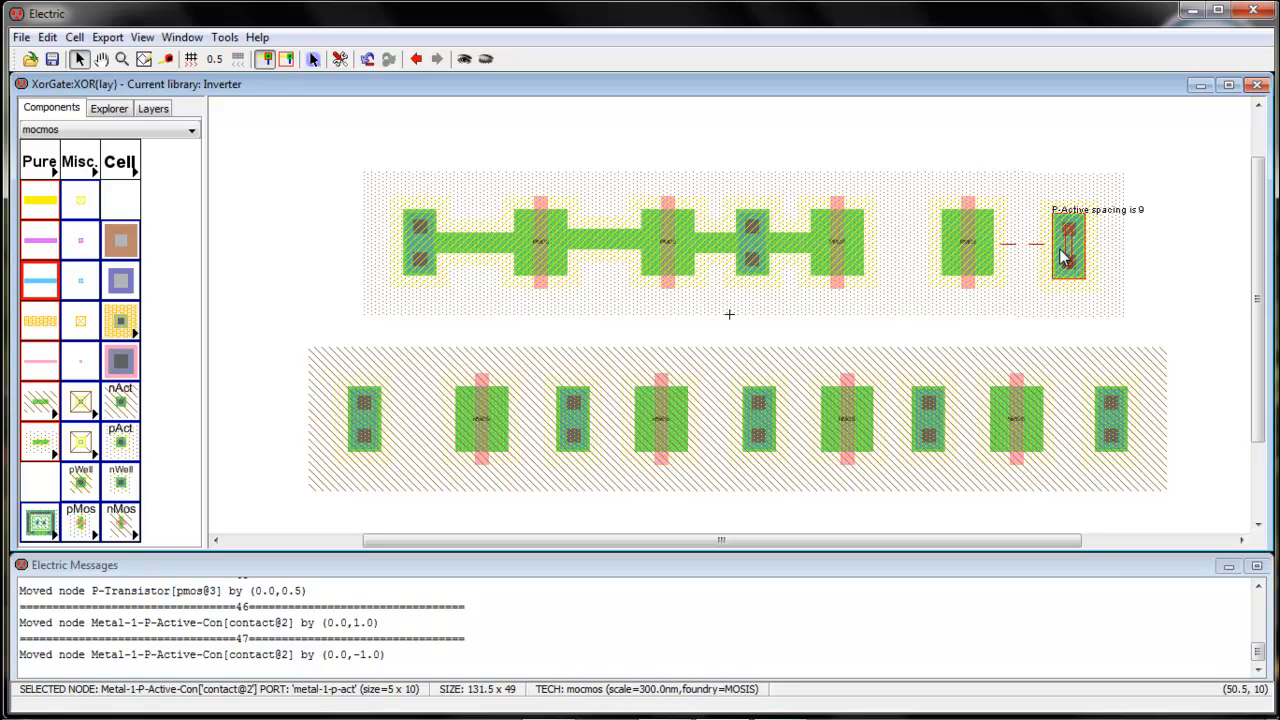
pyautogui.click(1064, 256)
pyautogui.moveTo(1060, 250); pyautogui.dragTo(1060, 246)
# Wire the third pMOS to the fourth and on to the right-end contact with P-Active
pyautogui.click(865, 256)
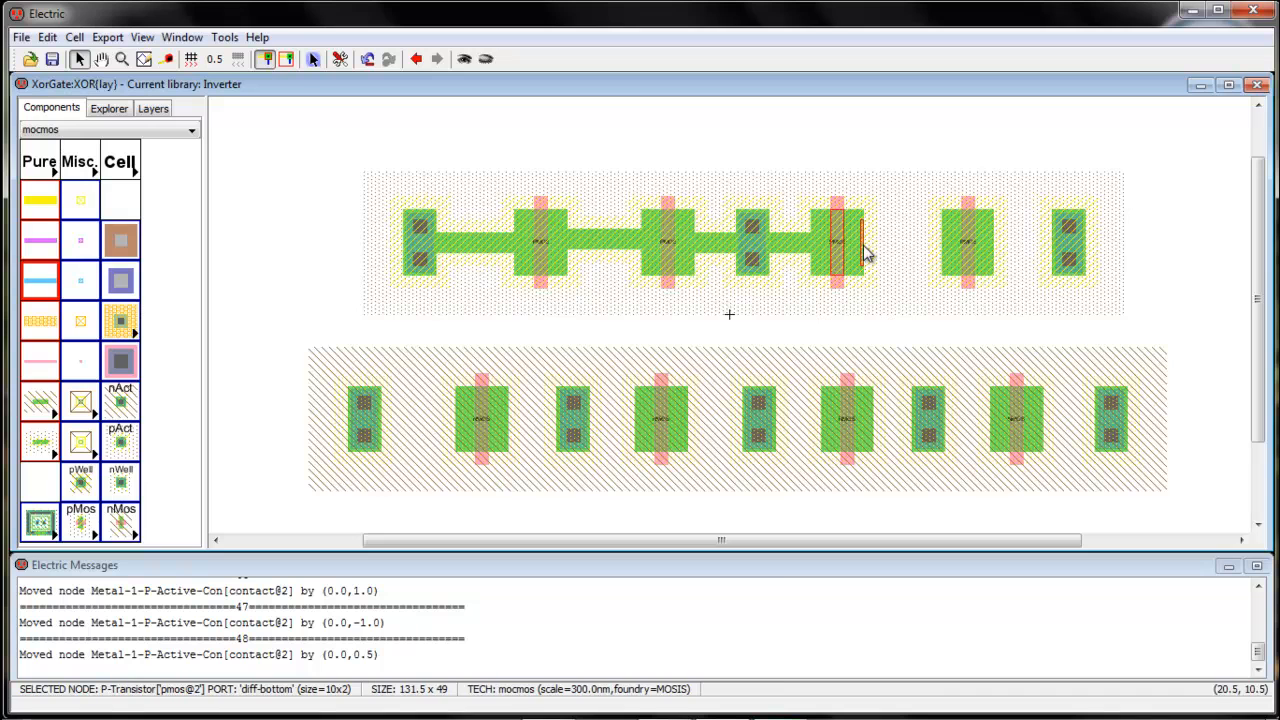
pyautogui.rightClick(942, 243)
pyautogui.click(995, 243)
pyautogui.rightClick(1063, 240)
# Join the left bottom contact, first two nMOS and their shared contact with N-Active arcs
pyautogui.click(466, 428)
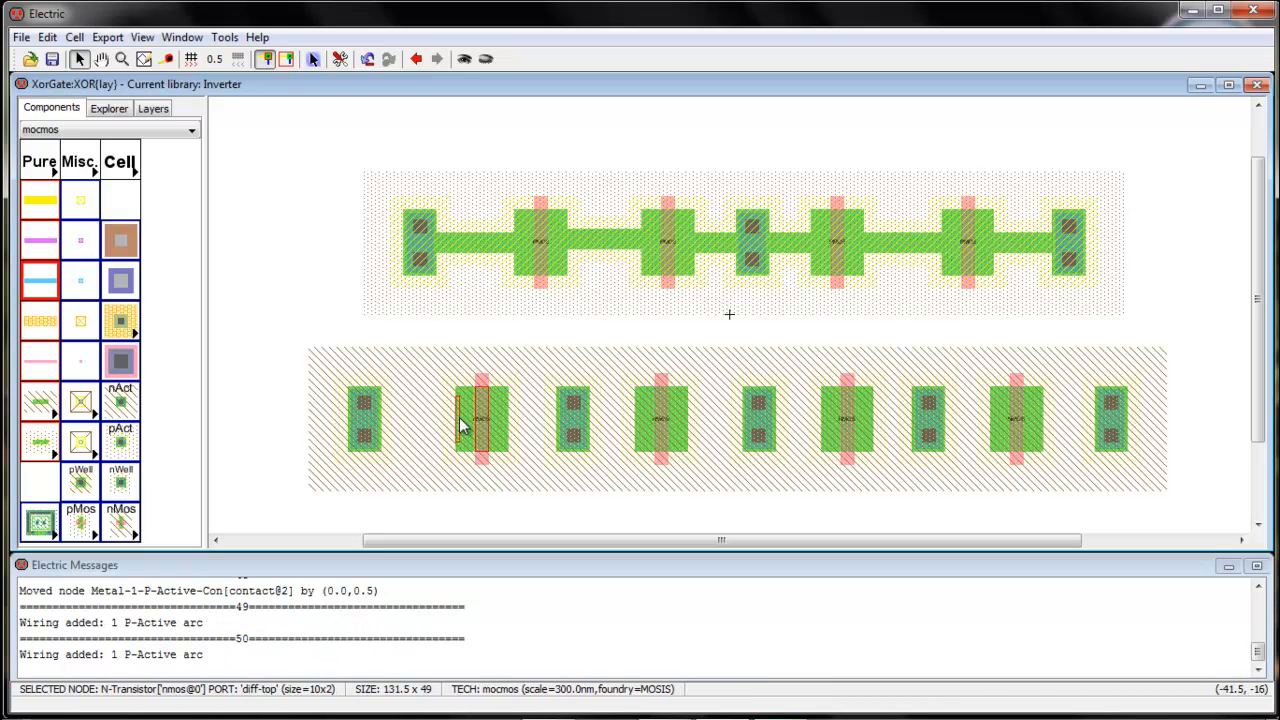
pyautogui.rightClick(378, 422)
pyautogui.click(503, 426)
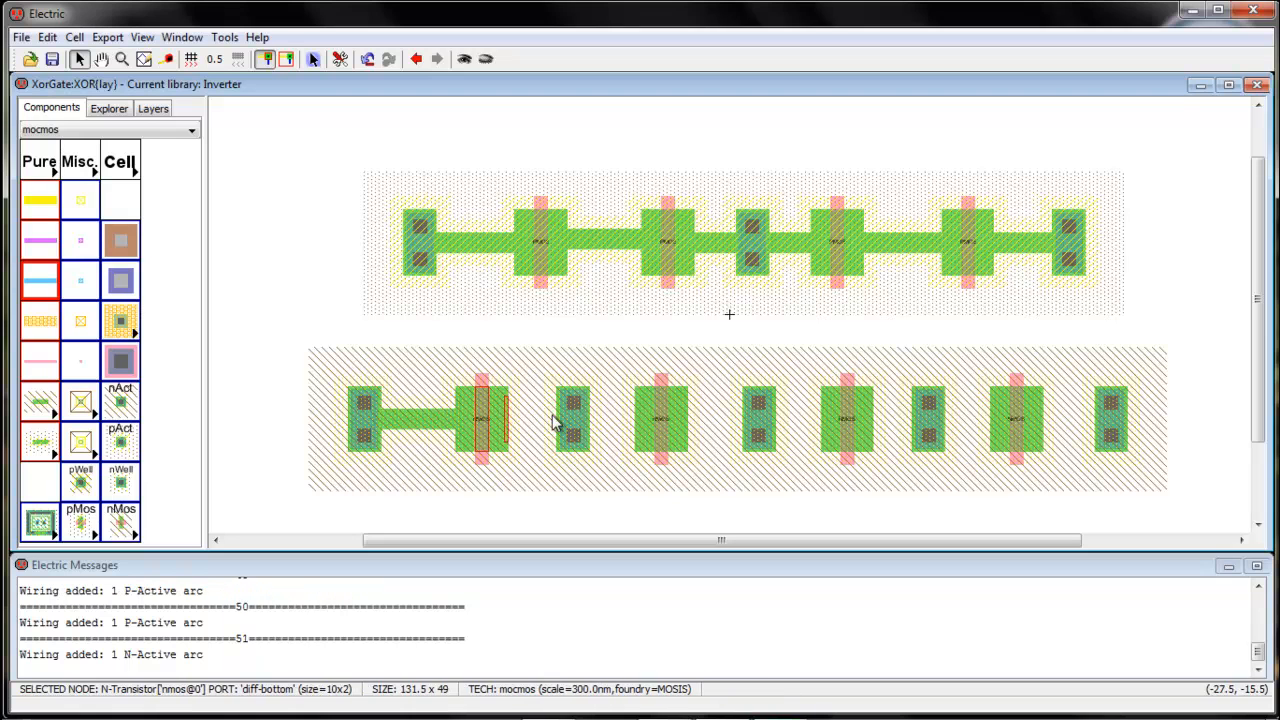
pyautogui.rightClick(563, 418)
pyautogui.rightClick(565, 418)
pyautogui.click(640, 420)
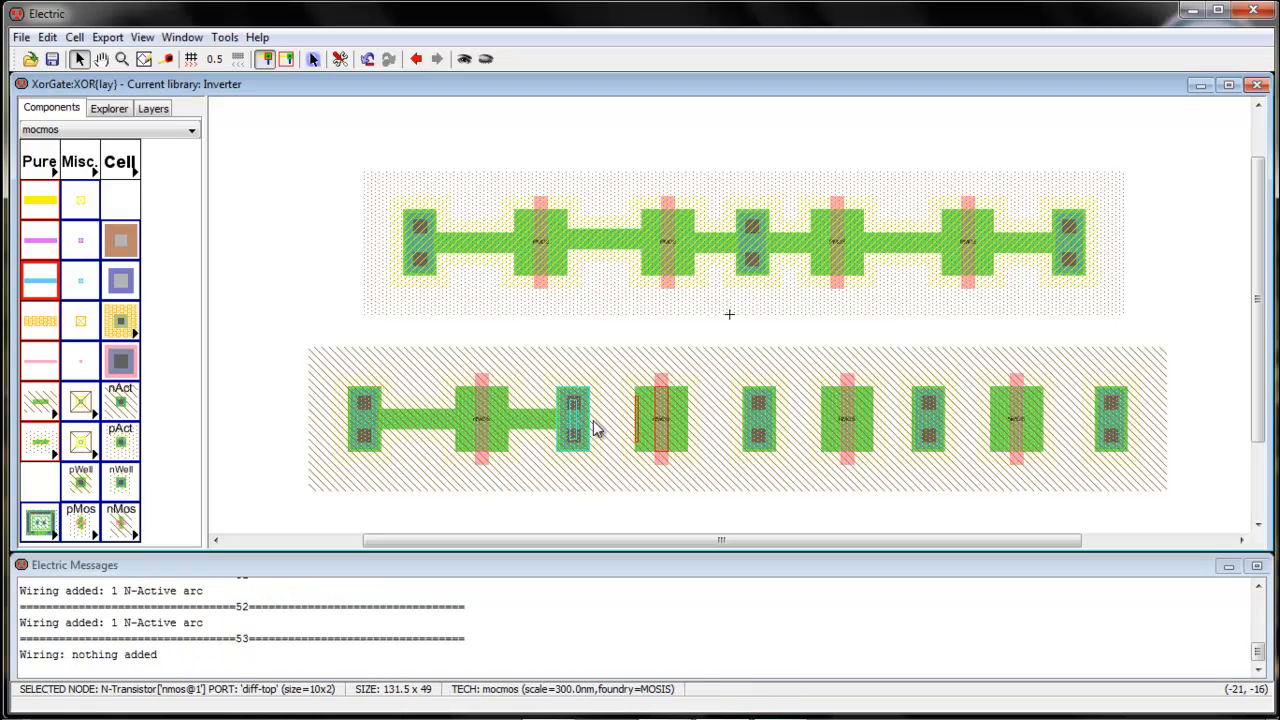
pyautogui.rightClick(572, 421)
# Wire the third nMOS through the middle contact to the next nMOS and contact with N-Active
pyautogui.click(680, 428)
pyautogui.rightClick(757, 422)
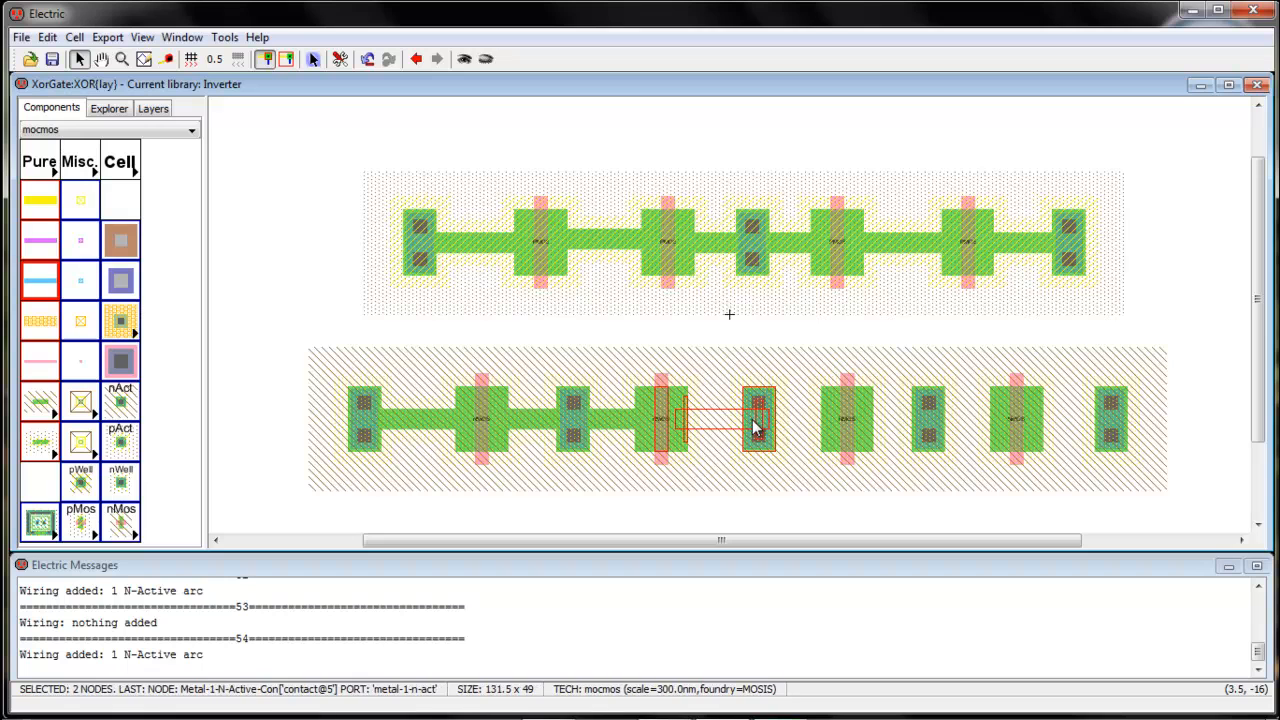
pyautogui.click(826, 421)
pyautogui.rightClick(764, 420)
pyautogui.click(870, 421)
pyautogui.rightClick(913, 422)
pyautogui.rightClick(913, 422)
# Wire the last nMOS to the rightmost contact and slide an upper pMOS left
pyautogui.click(992, 411)
pyautogui.rightClick(938, 424)
pyautogui.rightClick(938, 424)
pyautogui.click(1028, 426)
pyautogui.rightClick(1103, 418)
pyautogui.rightClick(1103, 418)
pyautogui.moveTo(840, 277); pyautogui.dragTo(805, 278)
# Slide the four pMOS transistors and both end contacts together so they abut in one diffusion block
pyautogui.moveTo(805, 278); pyautogui.dragTo(794, 276)
pyautogui.moveTo(674, 276); pyautogui.dragTo(714, 276)
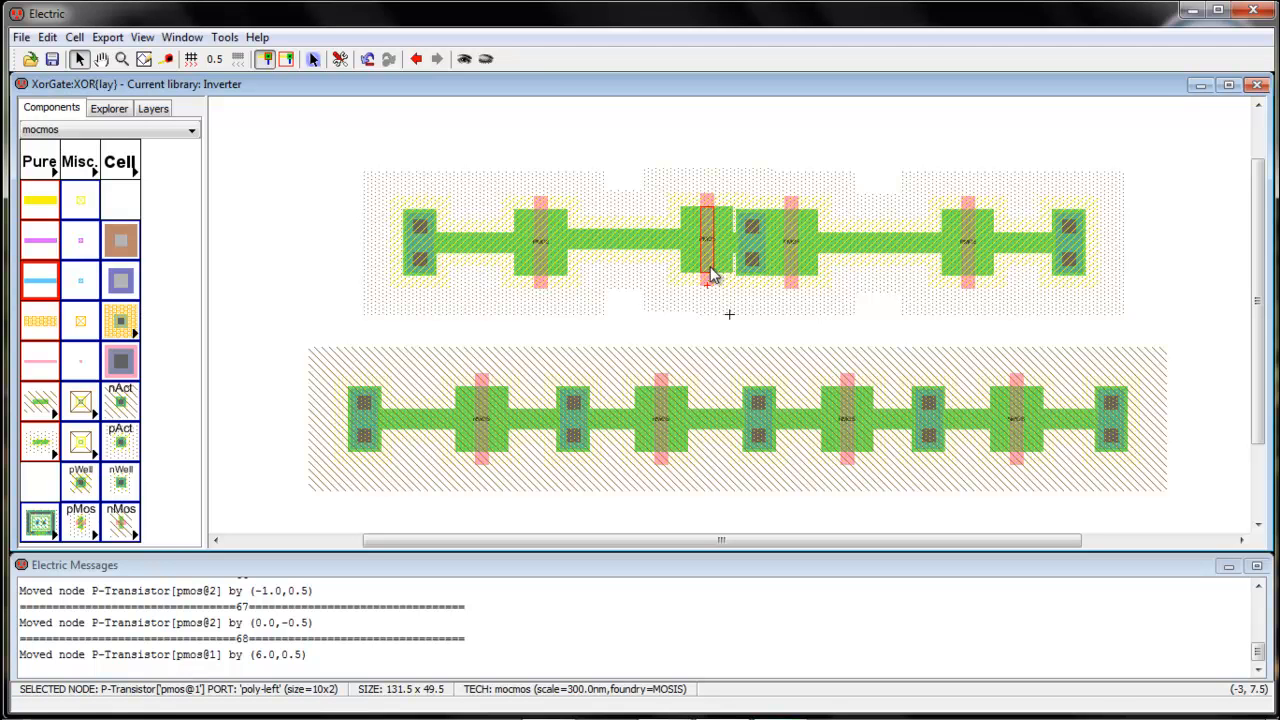
pyautogui.moveTo(710, 275); pyautogui.dragTo(715, 279)
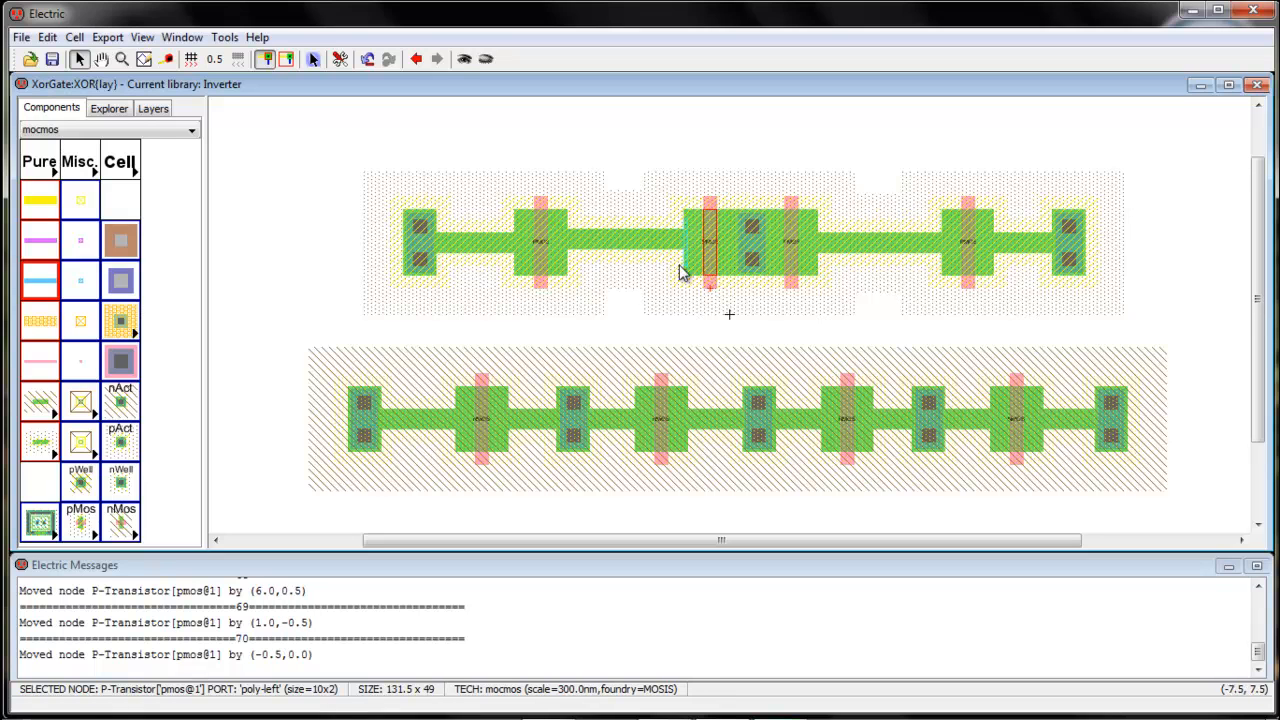
pyautogui.moveTo(543, 271); pyautogui.dragTo(656, 266)
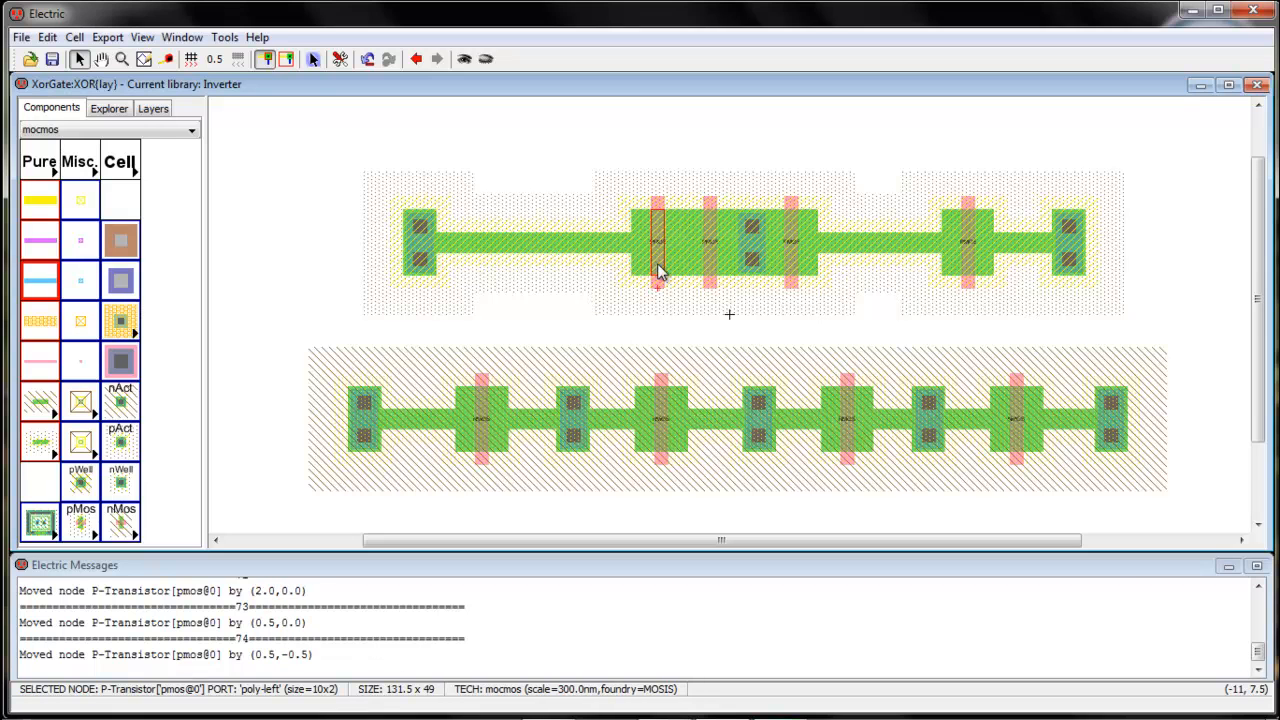
pyautogui.click(967, 270)
pyautogui.moveTo(967, 270); pyautogui.dragTo(843, 268)
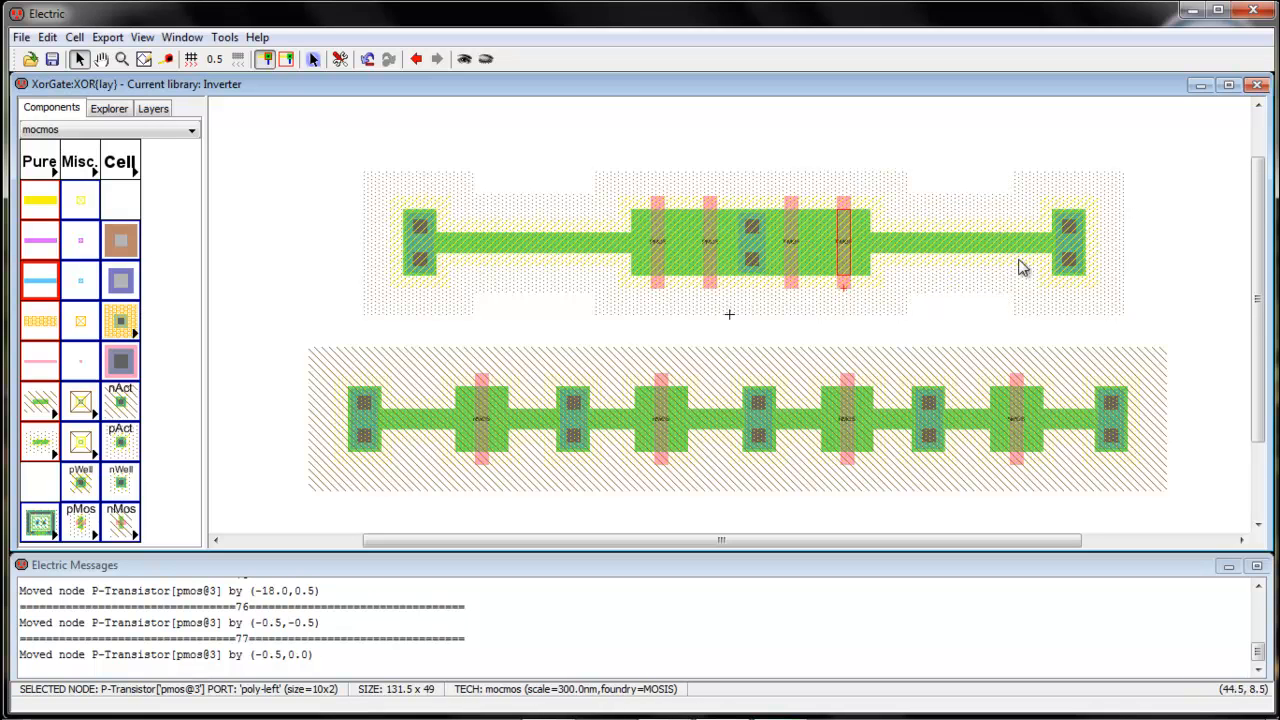
pyautogui.moveTo(1078, 277); pyautogui.dragTo(896, 274)
pyautogui.moveTo(421, 254); pyautogui.dragTo(615, 272)
# Slide the nMOS transistors and both end contacts together into one continuous diffusion strip
pyautogui.moveTo(858, 457); pyautogui.dragTo(800, 451)
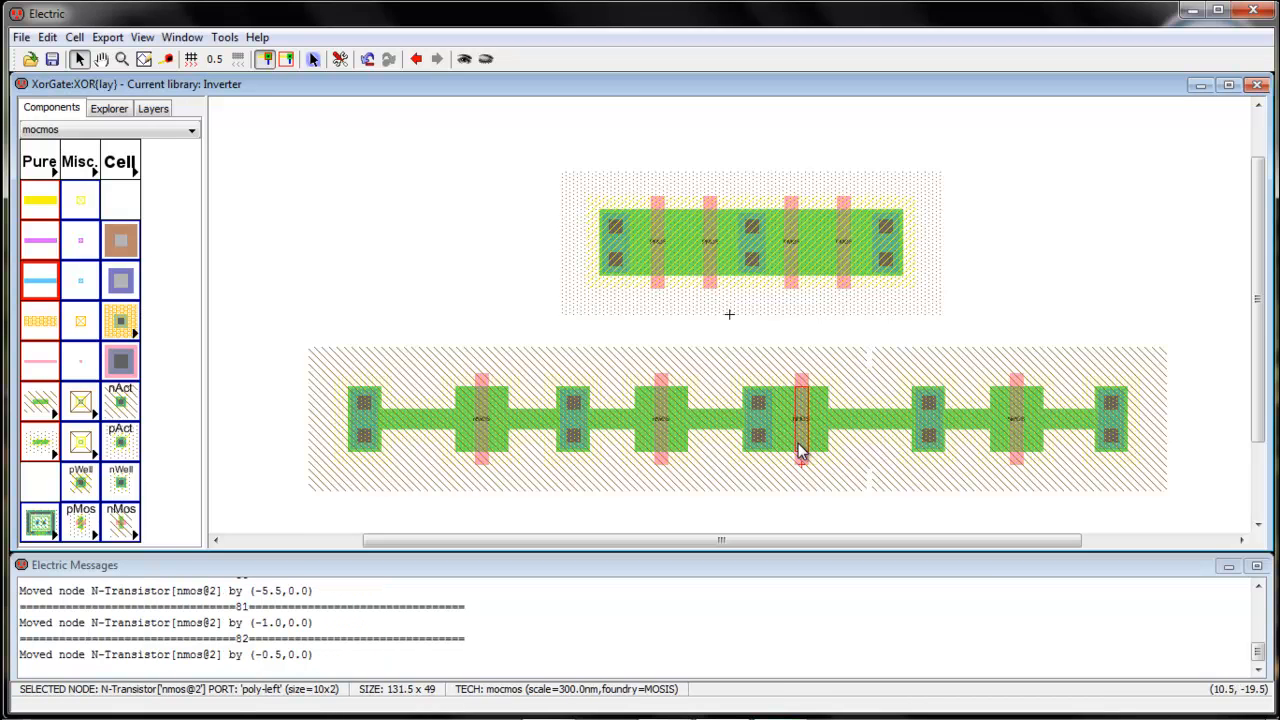
pyautogui.moveTo(672, 457); pyautogui.dragTo(728, 457)
pyautogui.moveTo(929, 456); pyautogui.dragTo(848, 459)
pyautogui.moveTo(848, 459); pyautogui.dragTo(1000, 452, button='right')
pyautogui.moveTo(1000, 452); pyautogui.dragTo(883, 452)
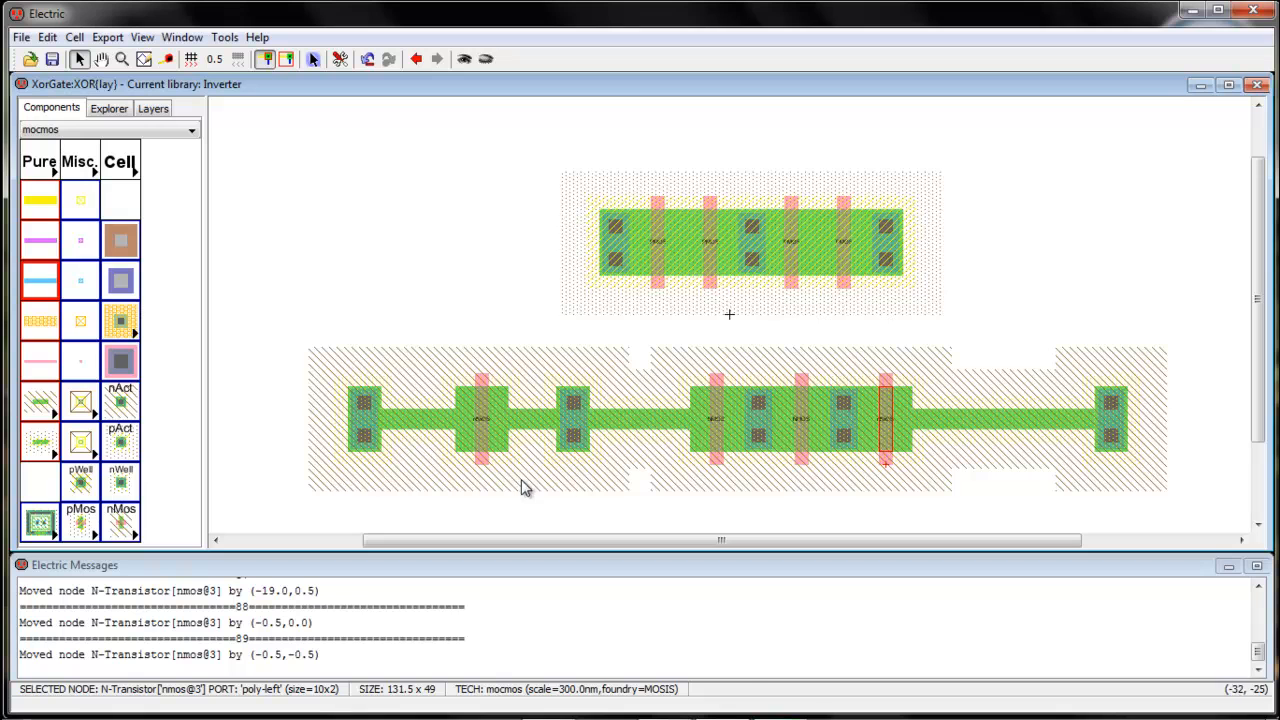
pyautogui.moveTo(566, 443); pyautogui.dragTo(667, 447)
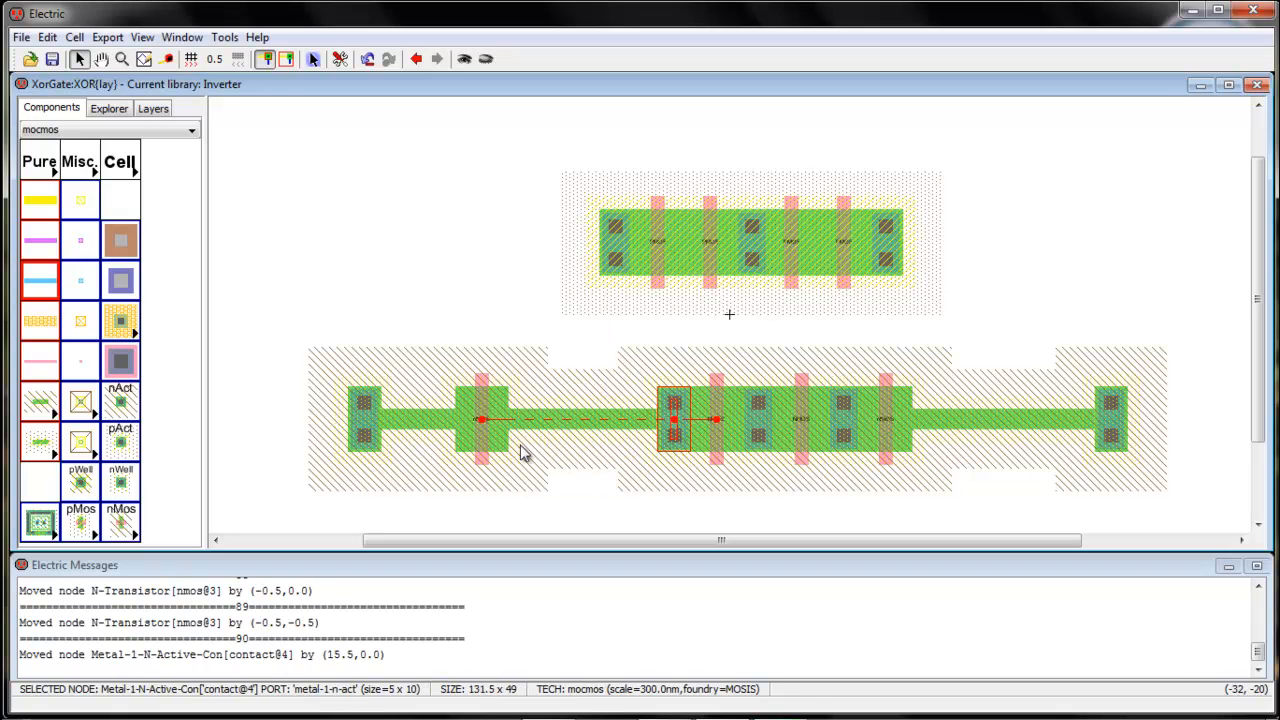
pyautogui.moveTo(484, 445); pyautogui.dragTo(628, 438)
pyautogui.moveTo(628, 438); pyautogui.dragTo(631, 441)
pyautogui.moveTo(366, 441); pyautogui.dragTo(591, 449)
pyautogui.moveTo(1111, 443); pyautogui.dragTo(931, 447)
# Box-select the whole lower row and move it down slightly
pyautogui.click(1066, 415)
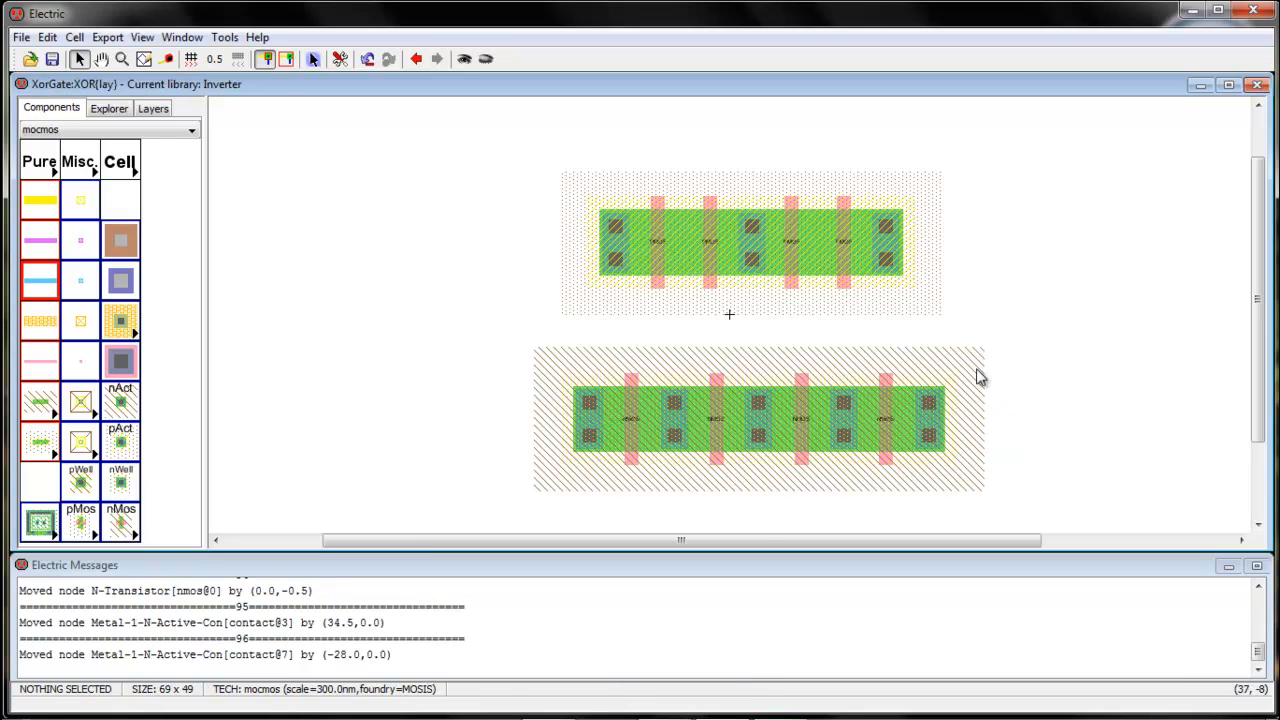
pyautogui.moveTo(514, 357); pyautogui.dragTo(1015, 483)
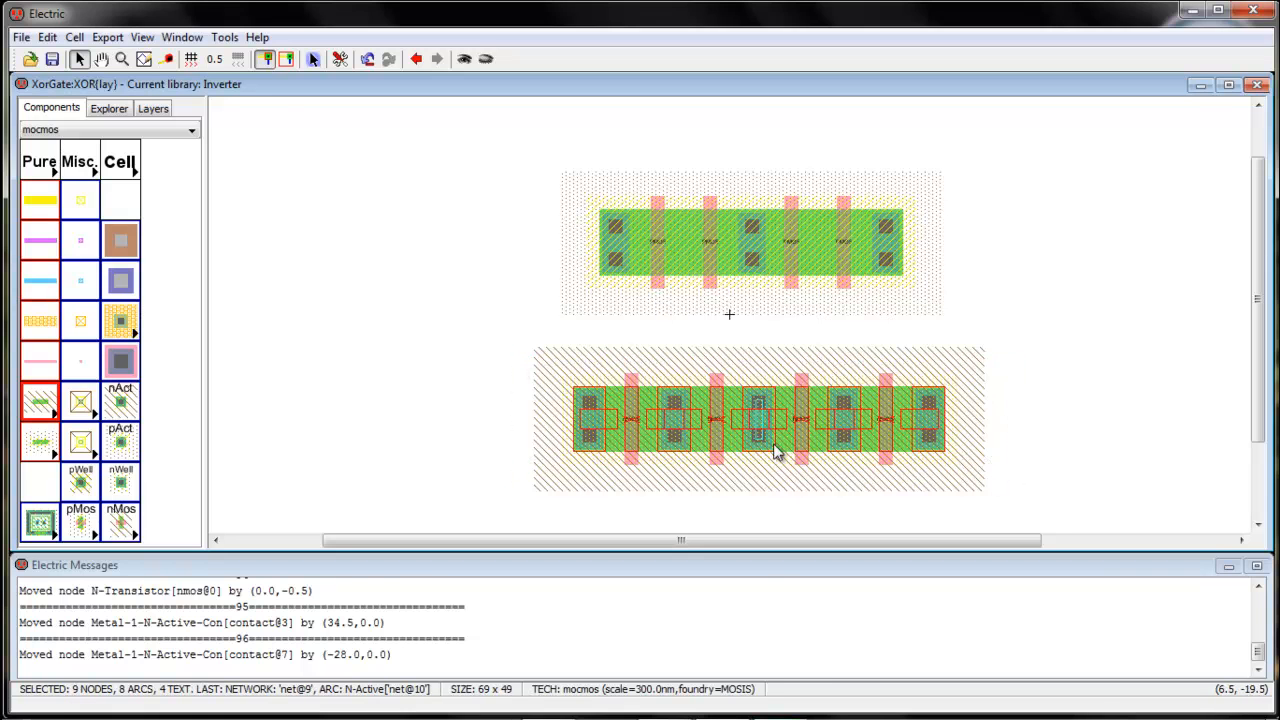
pyautogui.moveTo(760, 441); pyautogui.dragTo(760, 463)
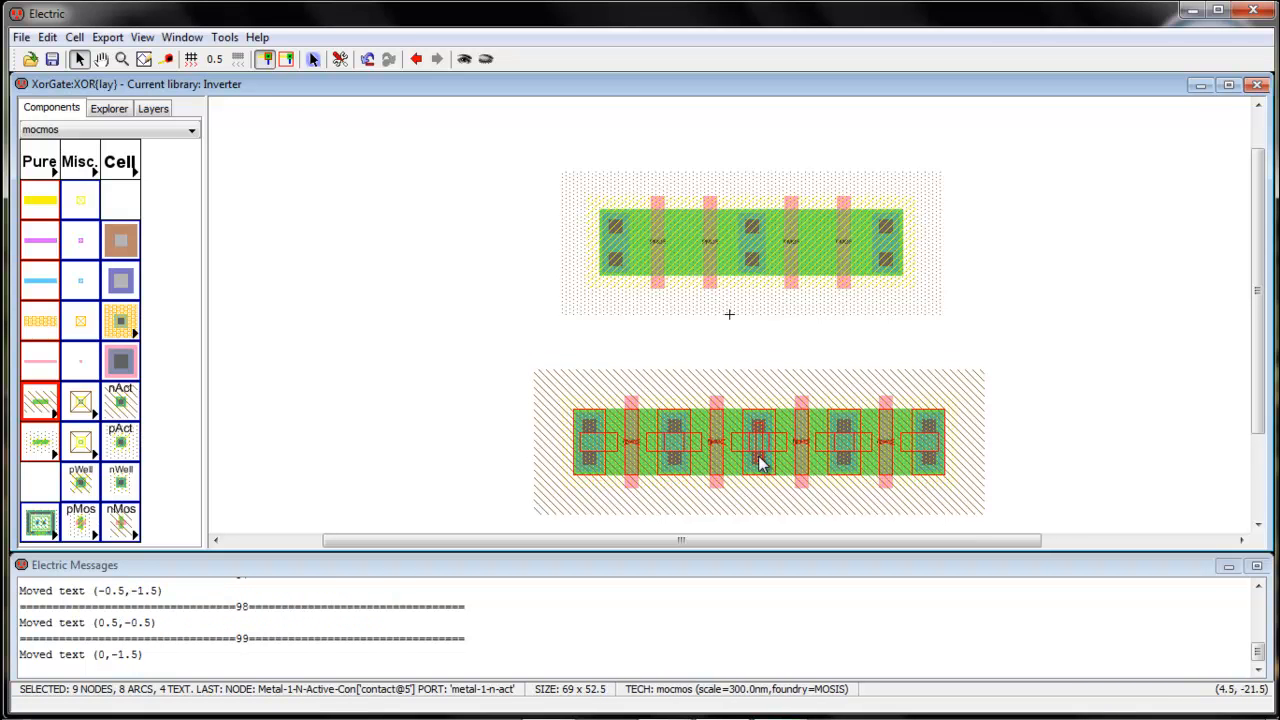
pyautogui.click(1093, 394)
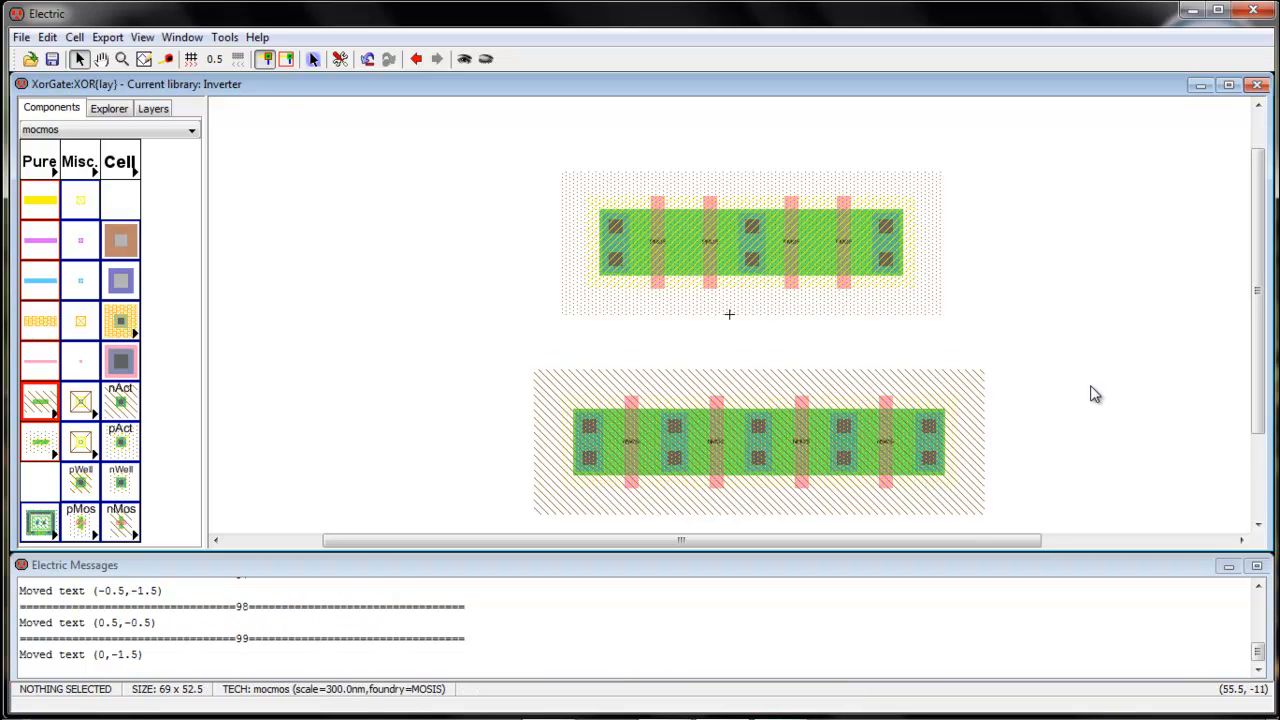
pyautogui.keyDown('ctrl'); pyautogui.scroll(1, 1095, 394); pyautogui.keyUp('ctrl')
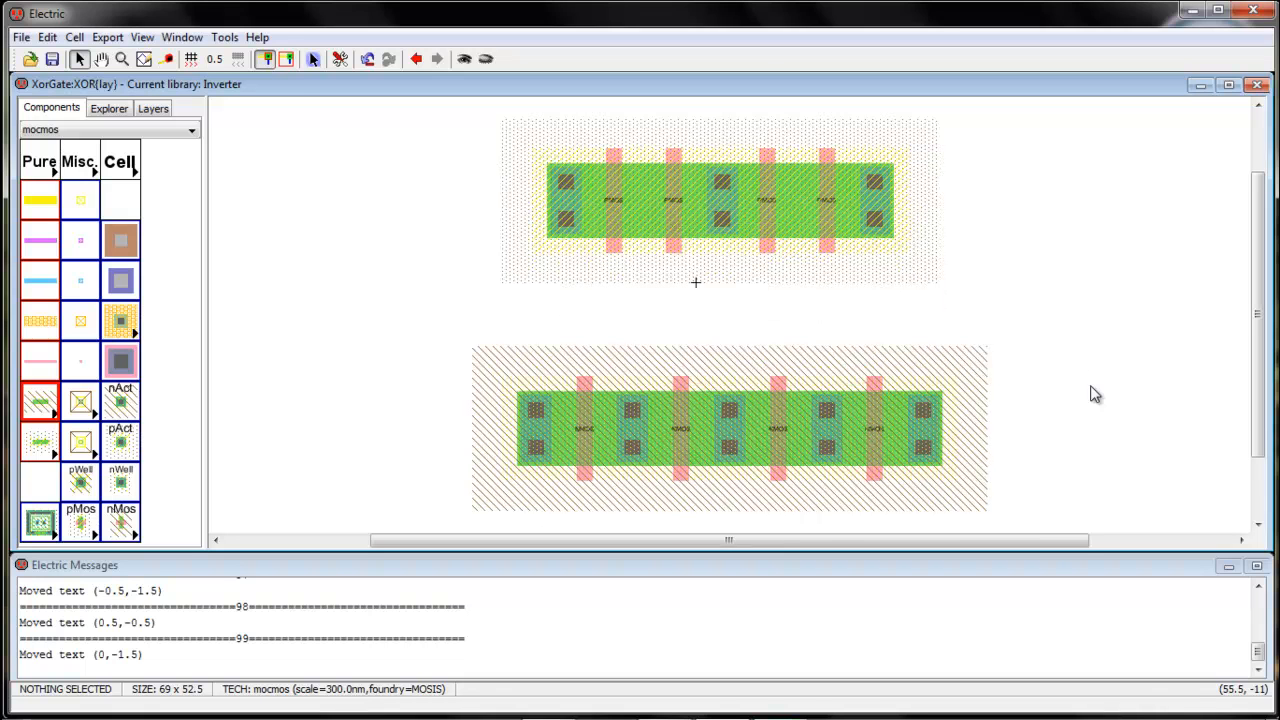
pyautogui.click(615, 260)
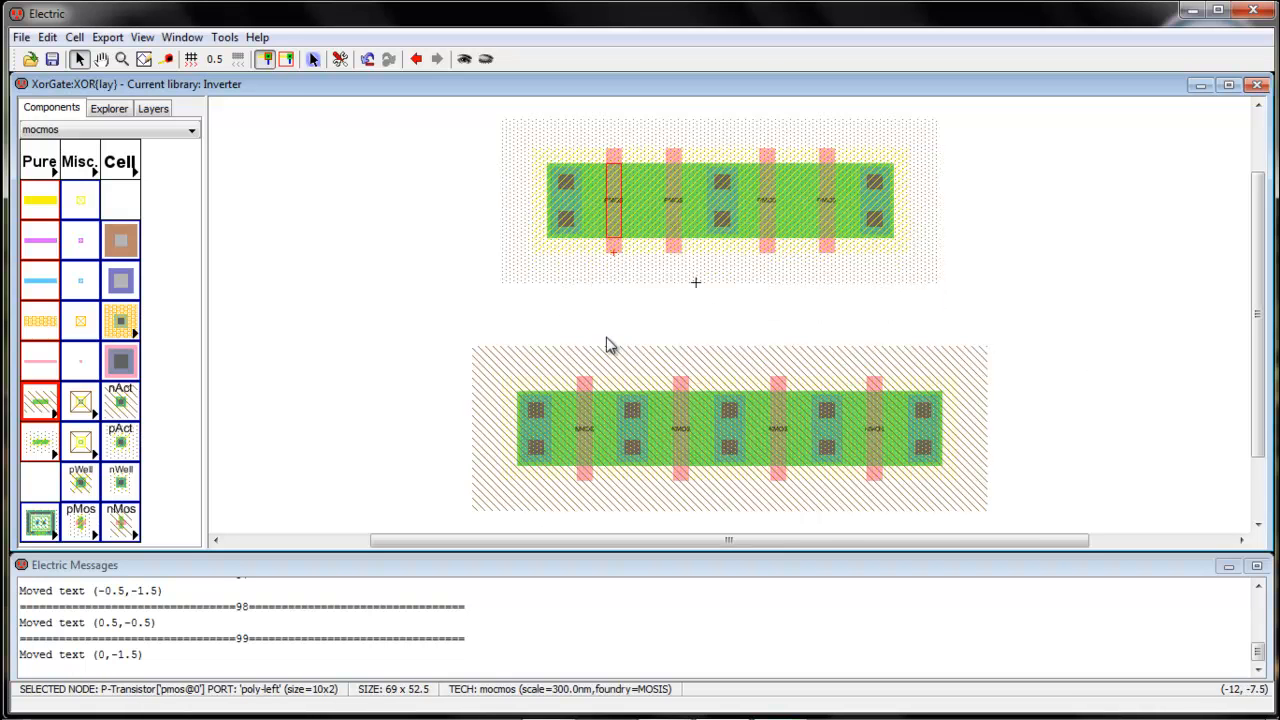
# Route polysilicon wires from the first two pMOS gates down to their matching nMOS gates
pyautogui.rightClick(617, 352)
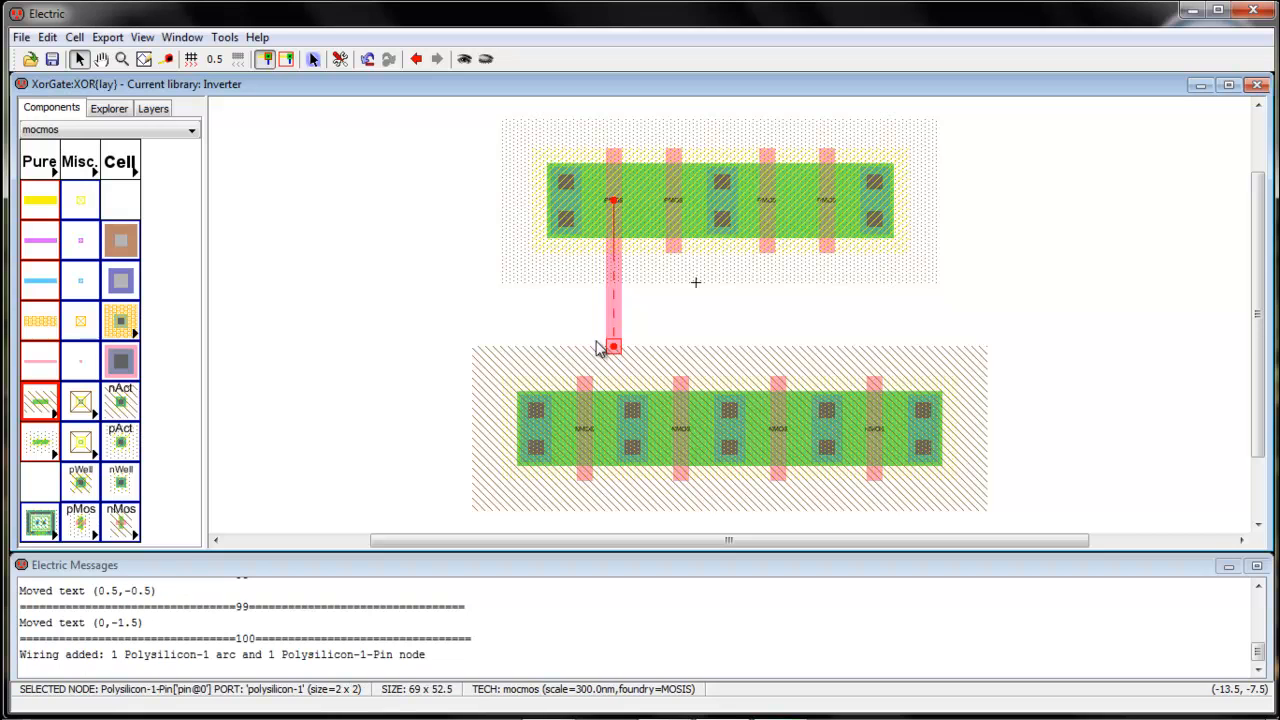
pyautogui.rightClick(581, 346)
pyautogui.rightClick(583, 368)
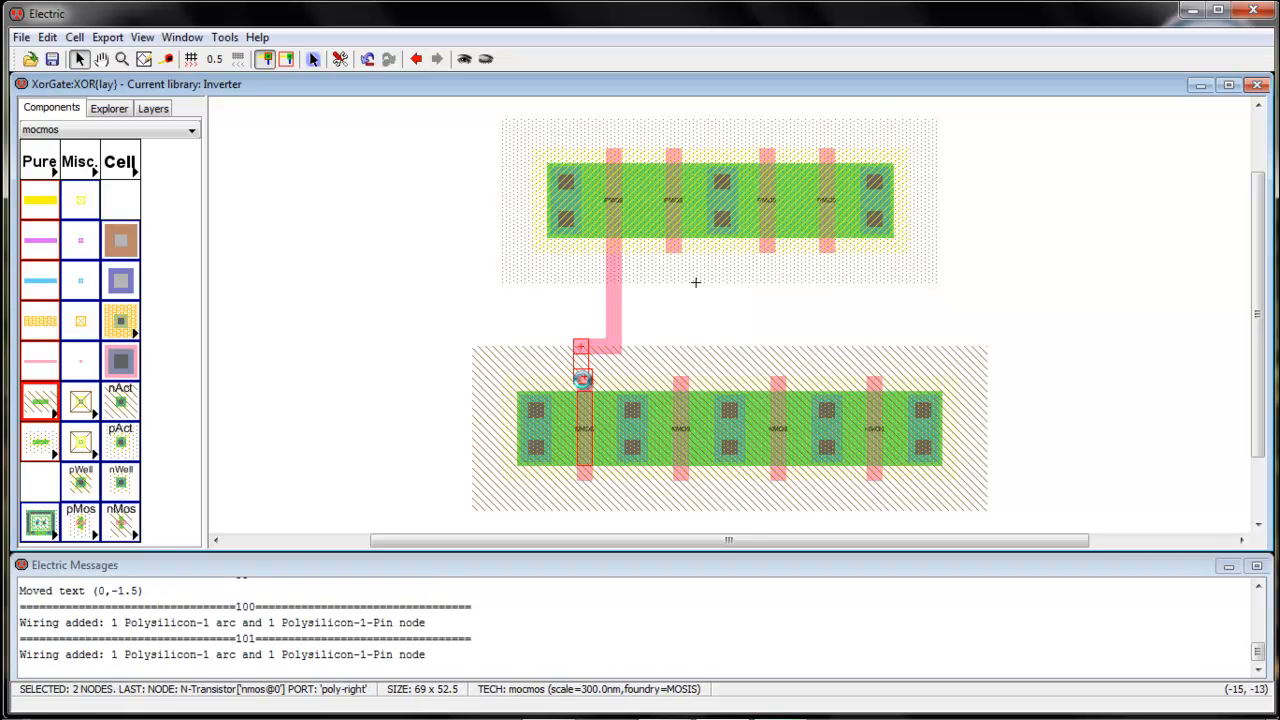
pyautogui.moveTo(581, 362); pyautogui.dragTo(585, 362)
pyautogui.click(676, 310)
pyautogui.click(675, 251)
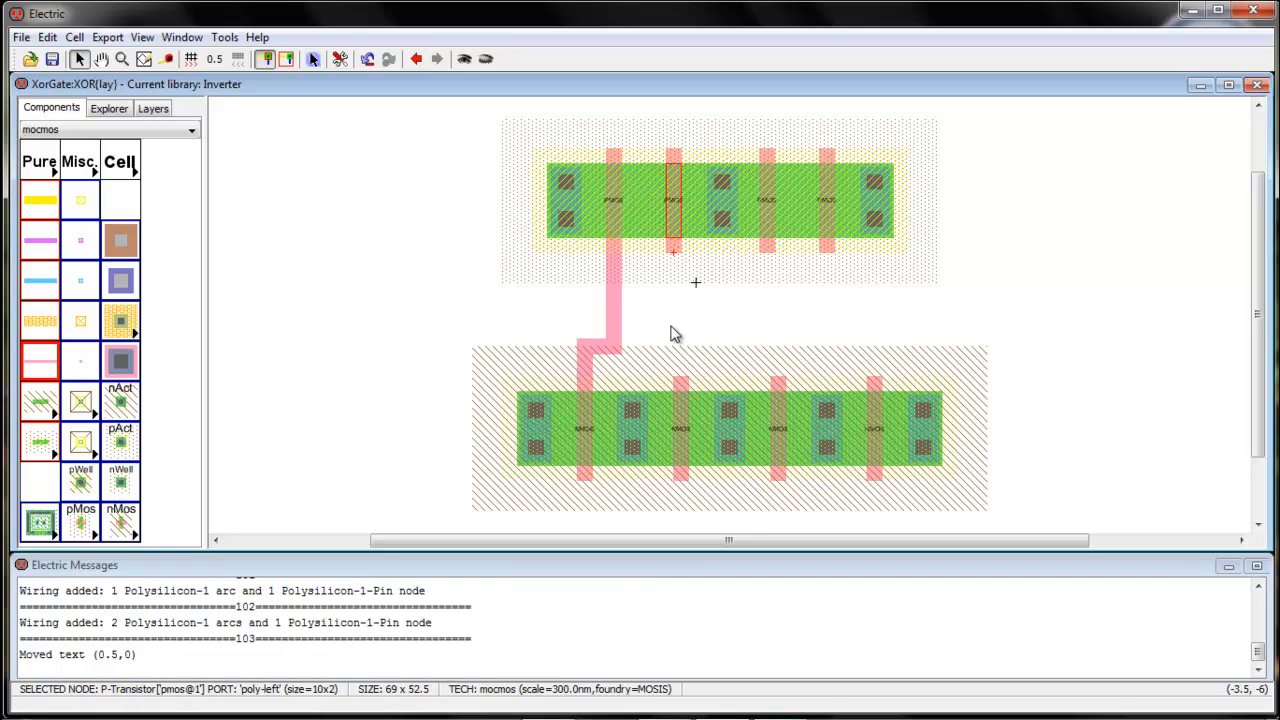
pyautogui.rightClick(672, 352)
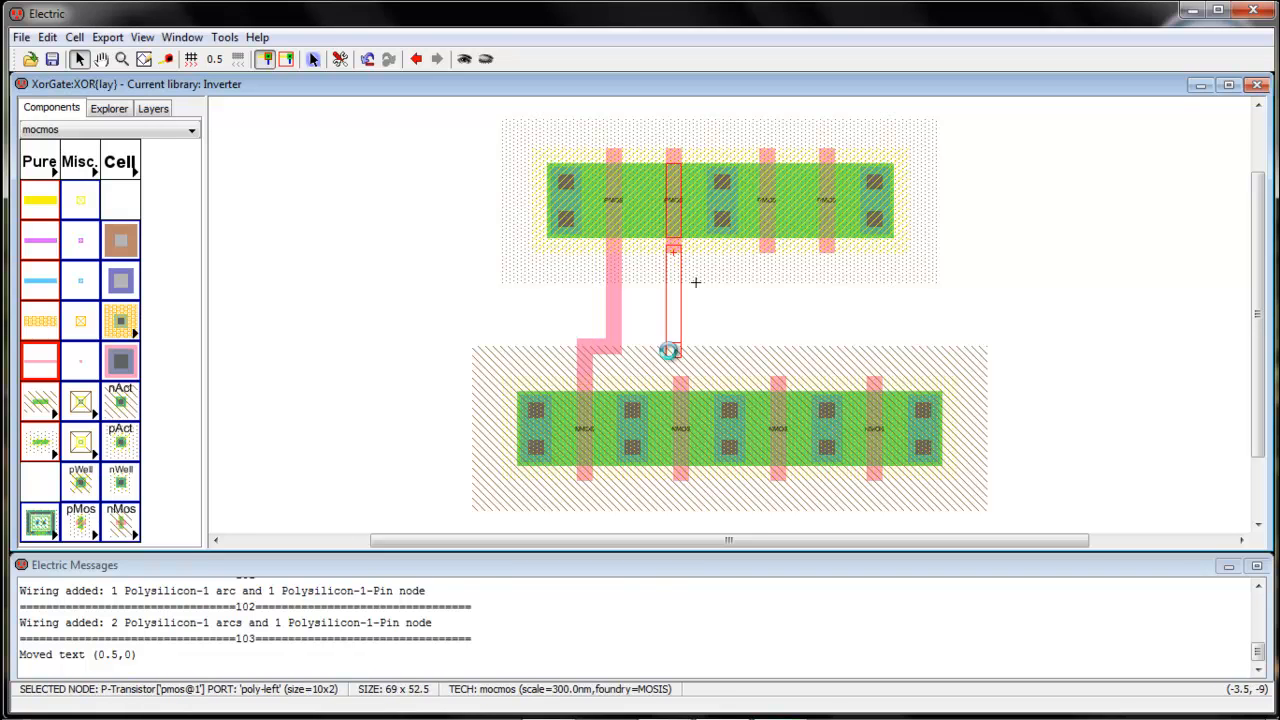
pyautogui.rightClick(680, 356)
pyautogui.rightClick(681, 386)
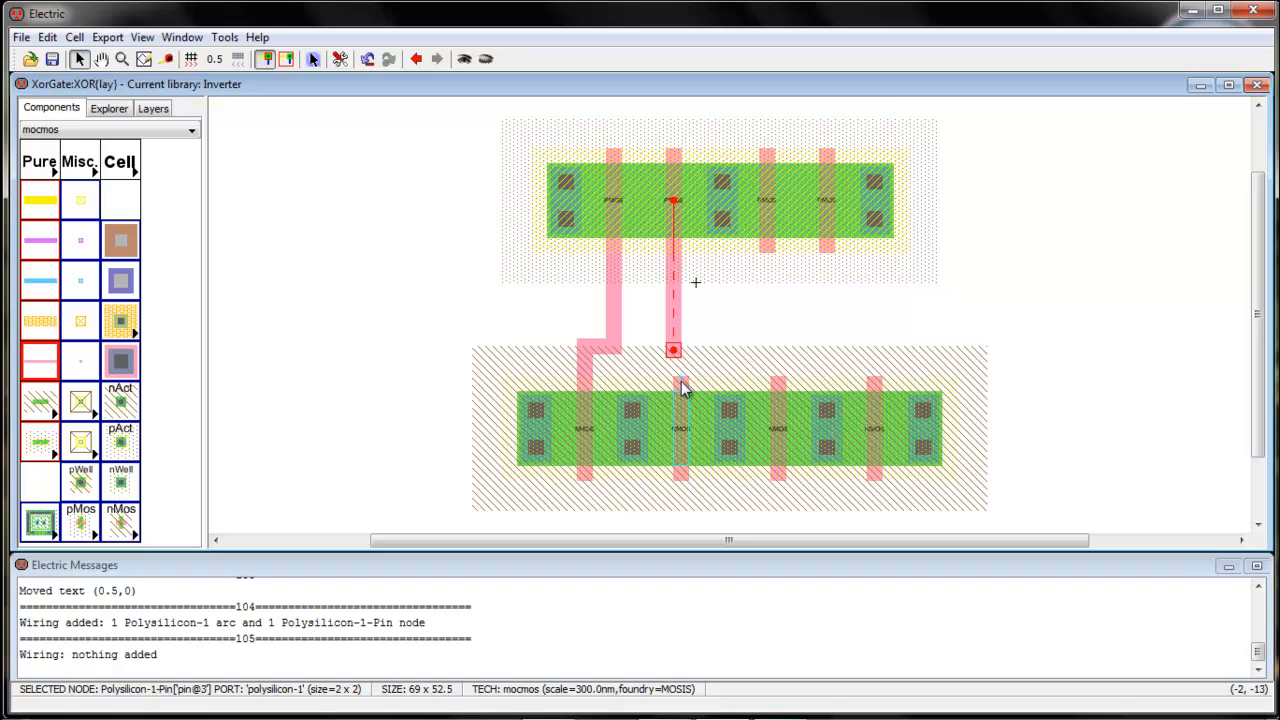
# Route polysilicon wires from the third and fourth pMOS gates down to their nMOS gates
pyautogui.click(769, 259)
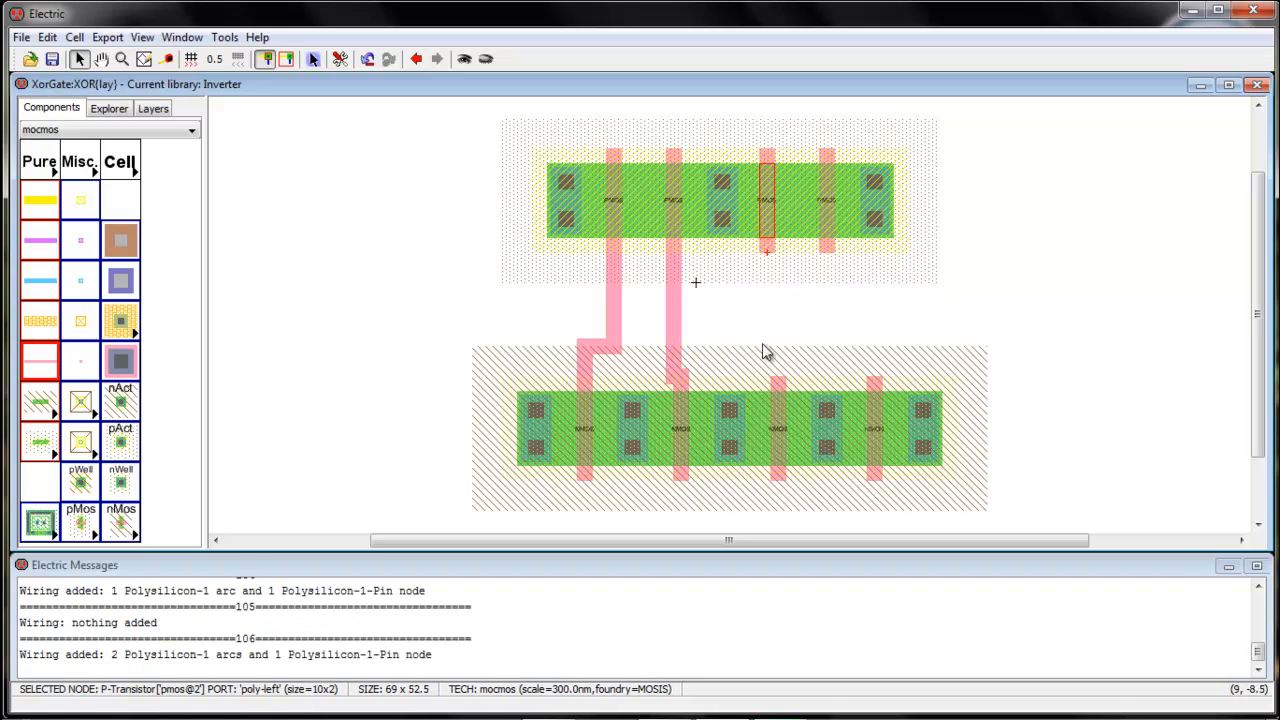
pyautogui.rightClick(767, 362)
pyautogui.rightClick(768, 378)
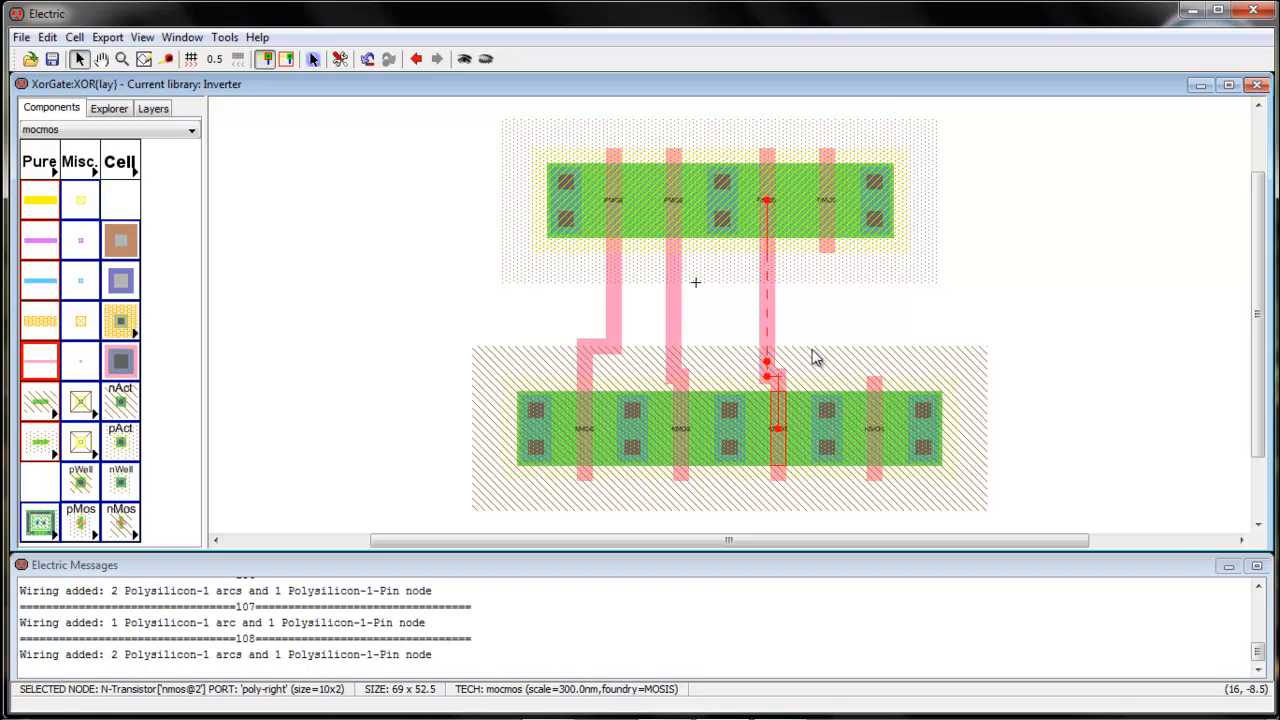
pyautogui.click(826, 246)
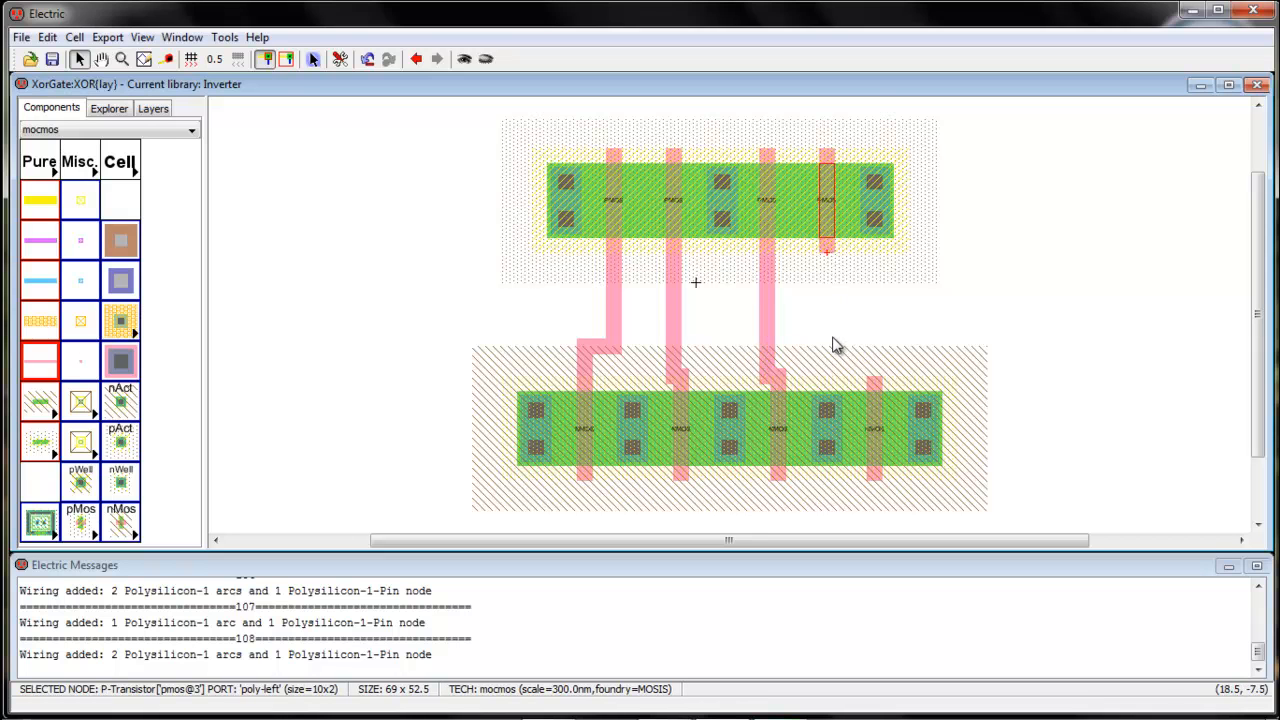
pyautogui.rightClick(829, 339)
pyautogui.rightClick(874, 340)
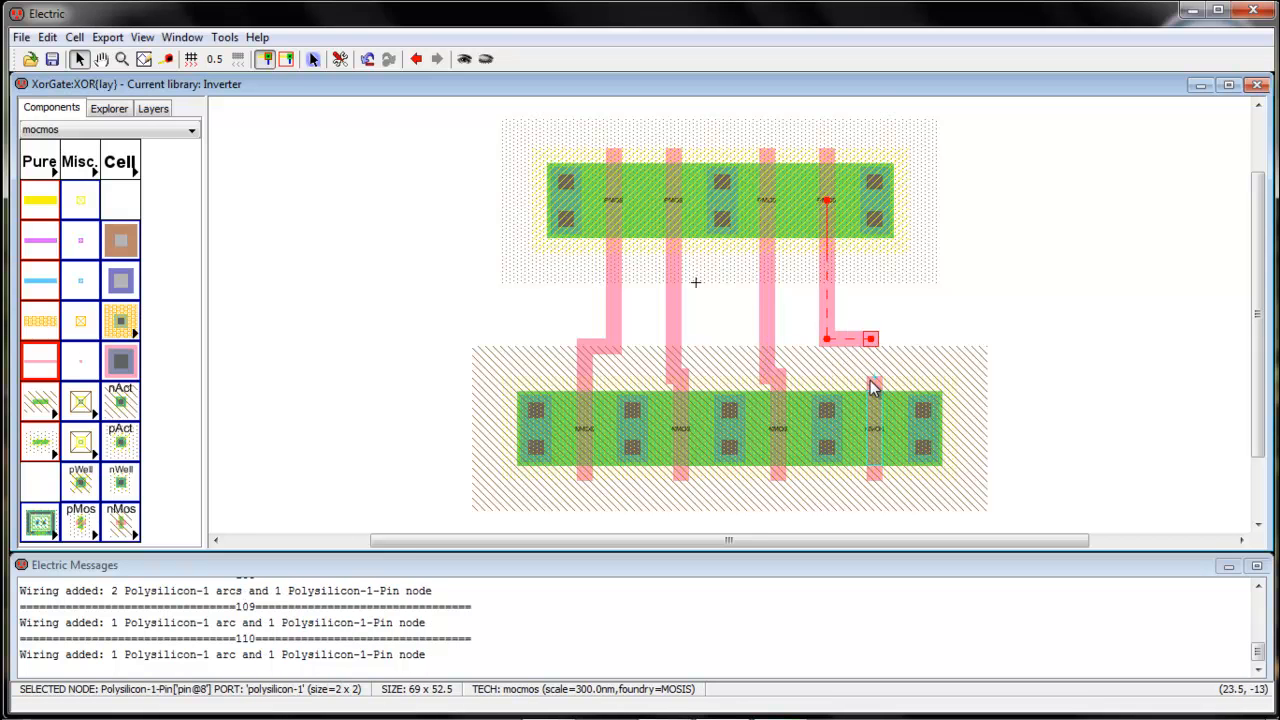
pyautogui.rightClick(874, 380)
pyautogui.click(982, 418)
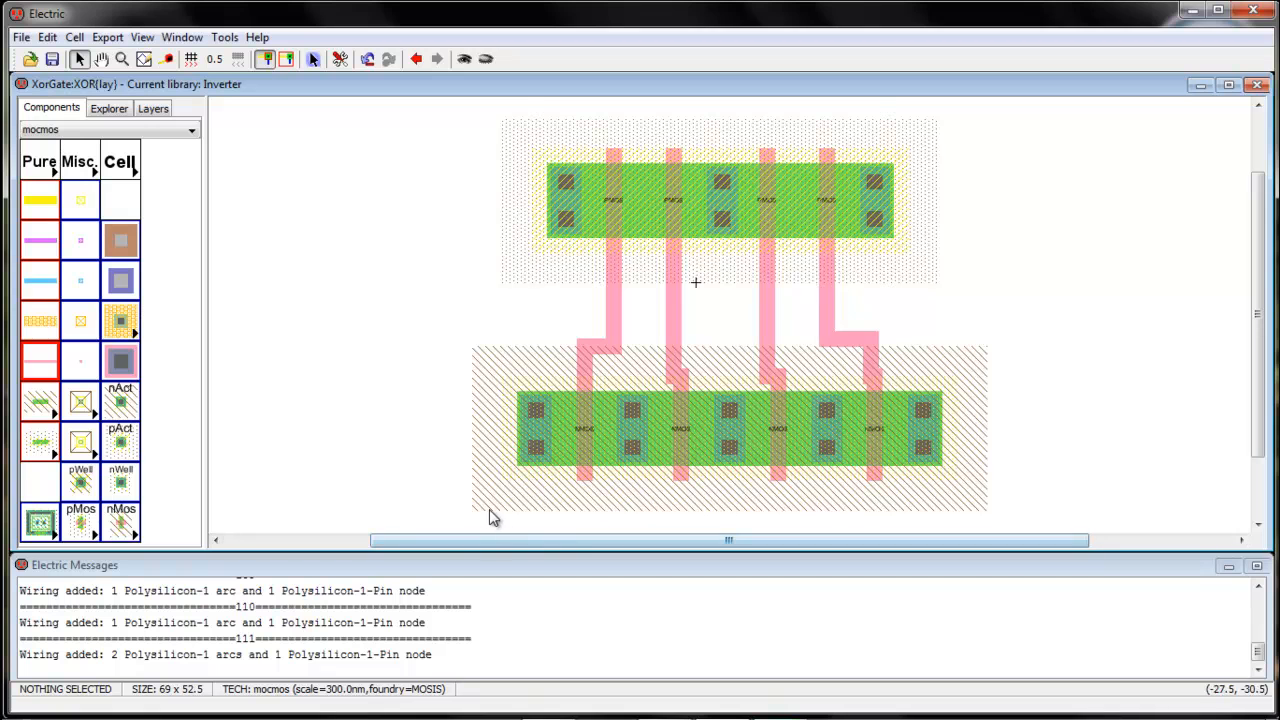
pyautogui.moveTo(431, 483); pyautogui.dragTo(944, 448)
# Shift the two bent poly gate jogs in the lower row further left
pyautogui.moveTo(676, 240); pyautogui.dragTo(673, 240)
pyautogui.moveTo(1010, 512); pyautogui.dragTo(498, 435)
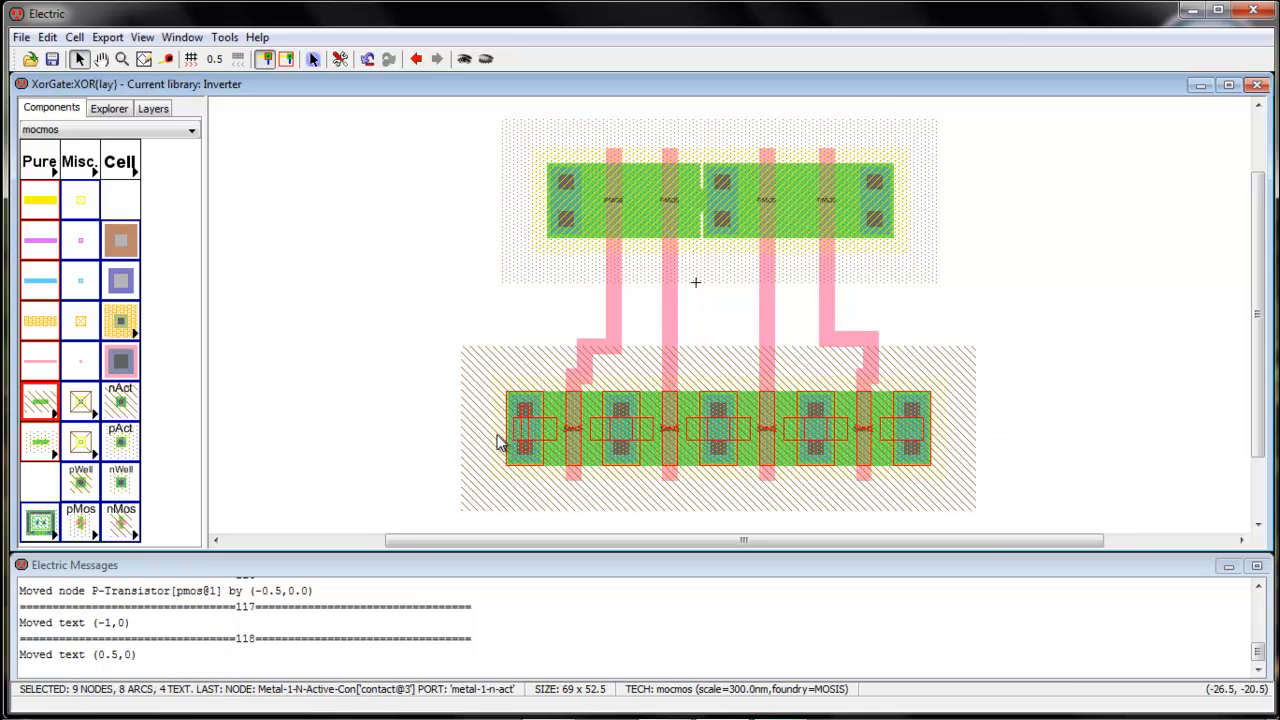
pyautogui.click(1036, 412)
pyautogui.click(586, 366)
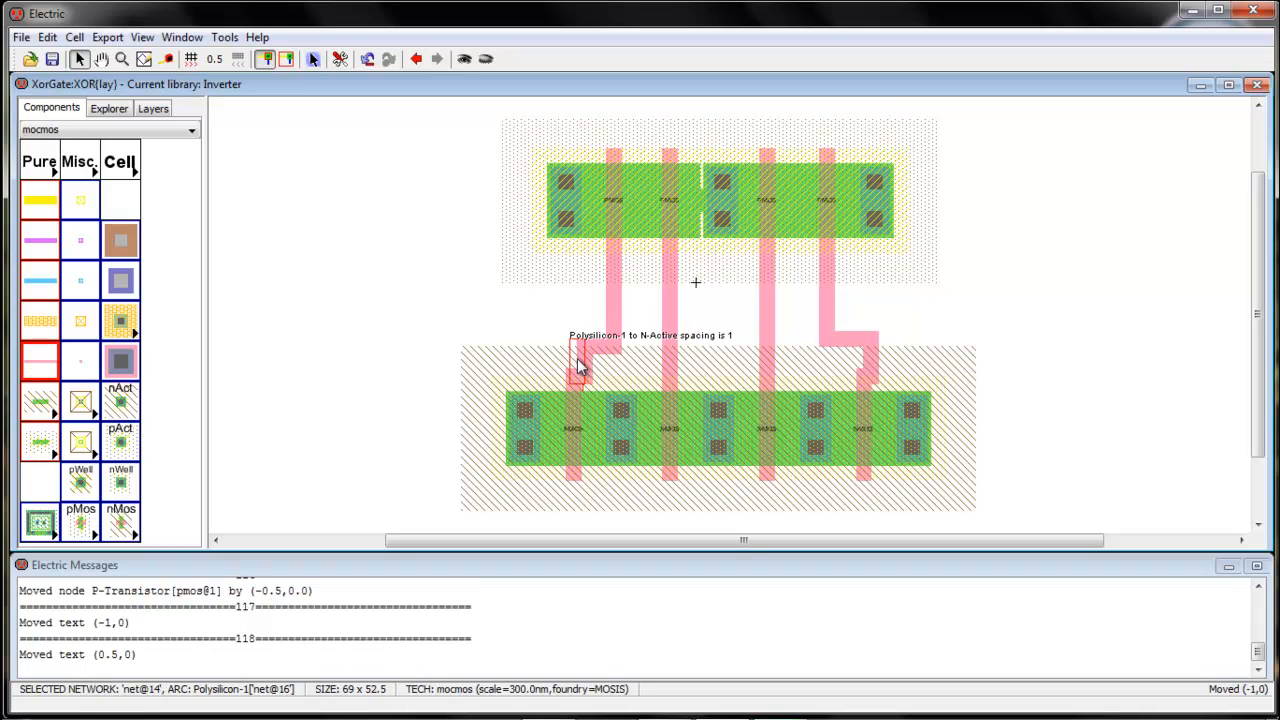
pyautogui.moveTo(585, 366); pyautogui.dragTo(574, 366)
pyautogui.click(880, 363)
pyautogui.moveTo(880, 363); pyautogui.dragTo(873, 363)
# Nudge the middle top-row Metal-1-P-Active contact 0.5 to the left
pyautogui.click(1033, 330)
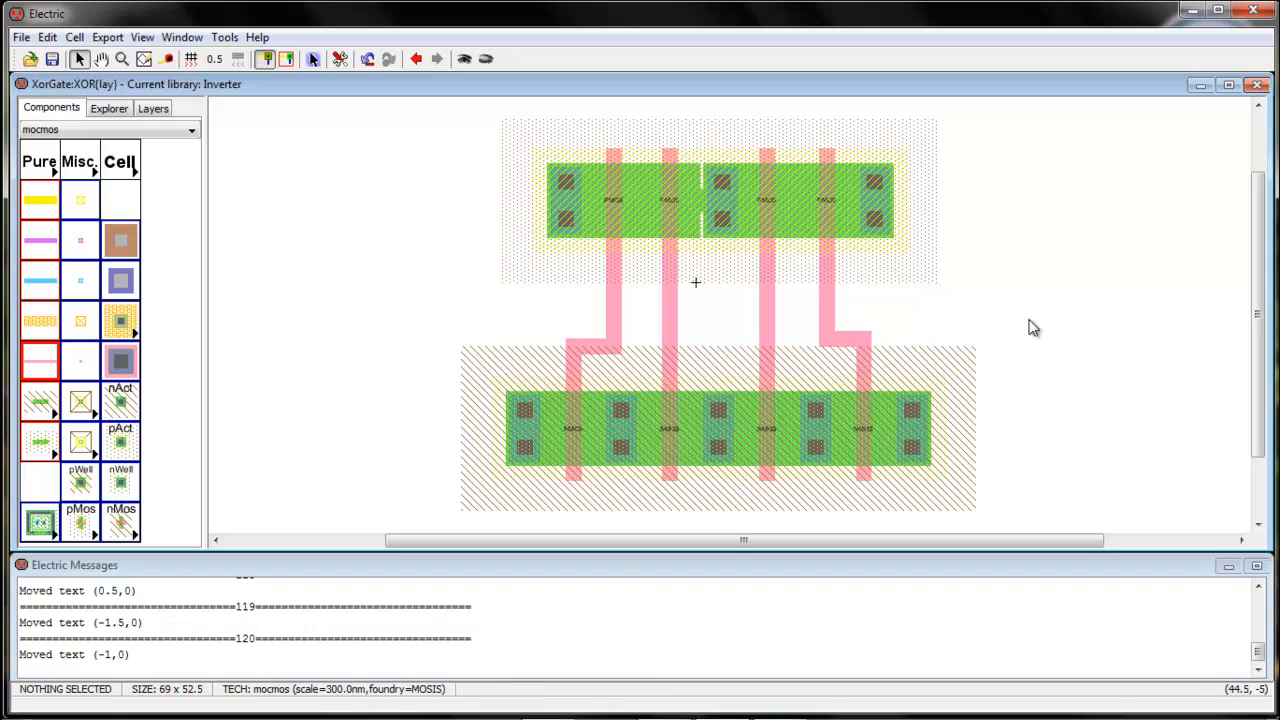
pyautogui.click(675, 217)
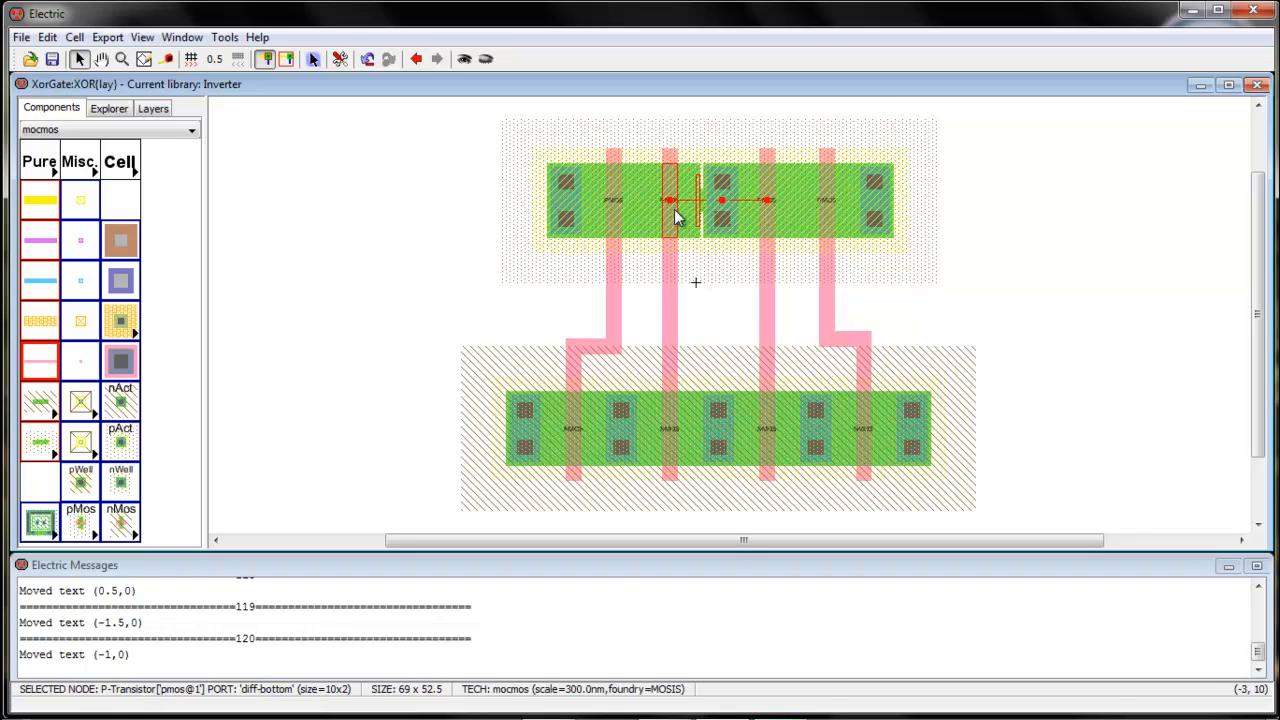
pyautogui.click(721, 215)
pyautogui.moveTo(720, 214); pyautogui.dragTo(718, 214)
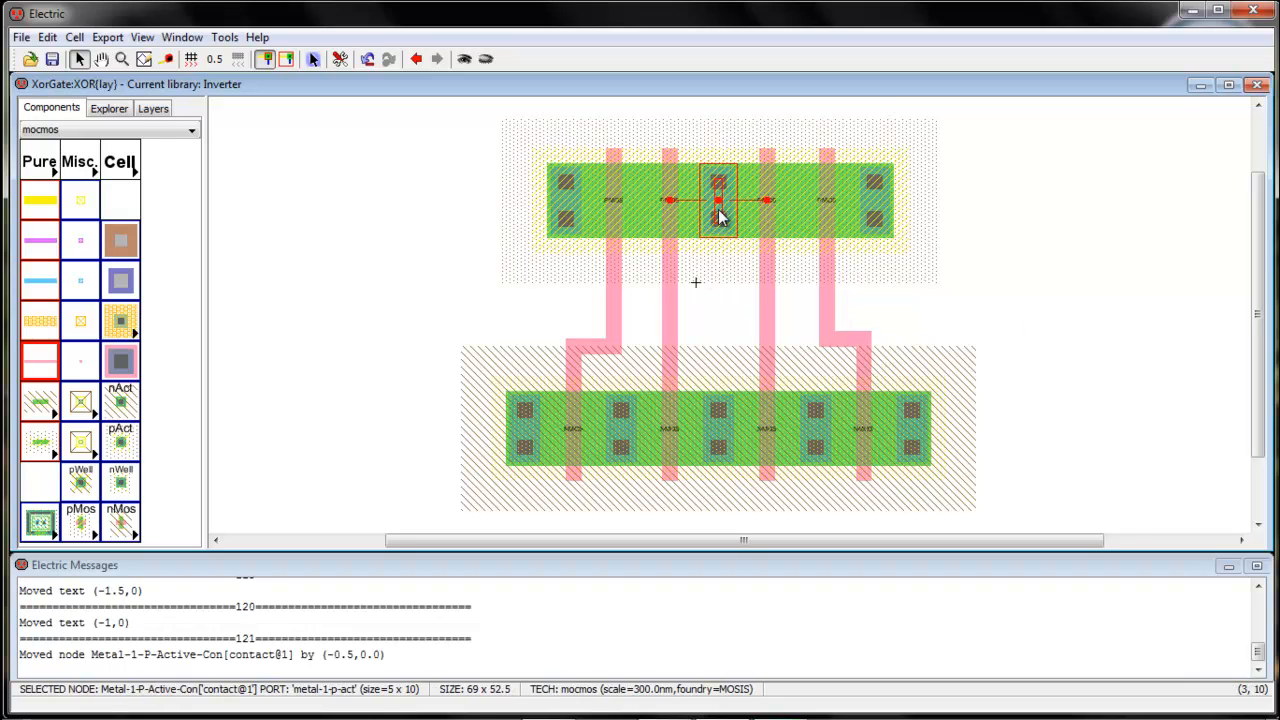
pyautogui.click(732, 298)
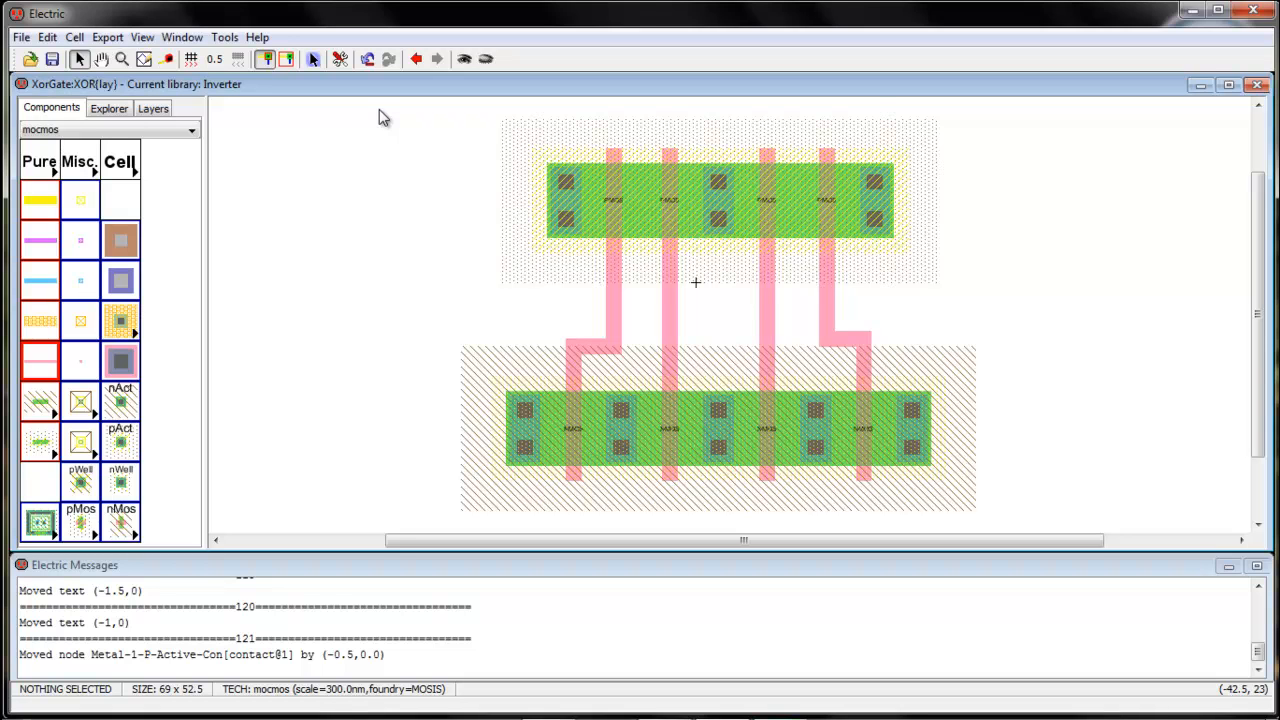
# Run Tools > DRC > Check Hierarchically on XOR{lay} and confirm 0 errors and 0 warnings
pyautogui.click(224, 37)
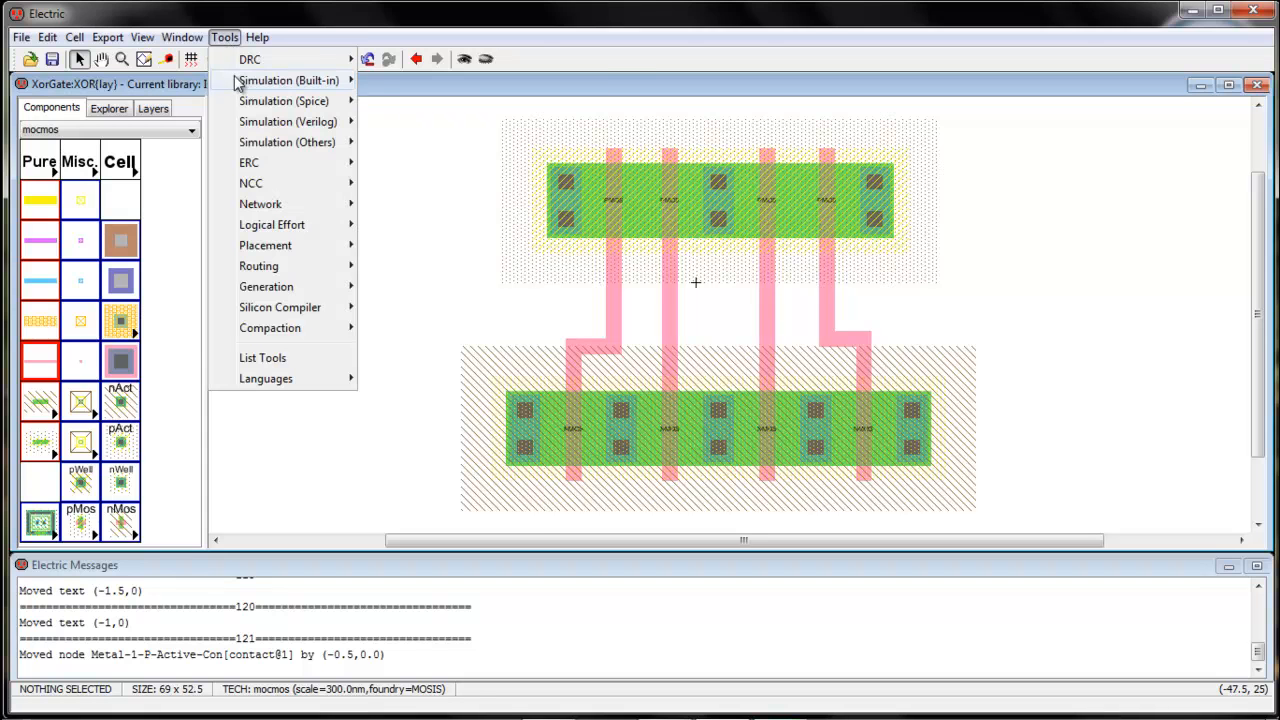
pyautogui.moveTo(245, 62)
pyautogui.click(372, 60)
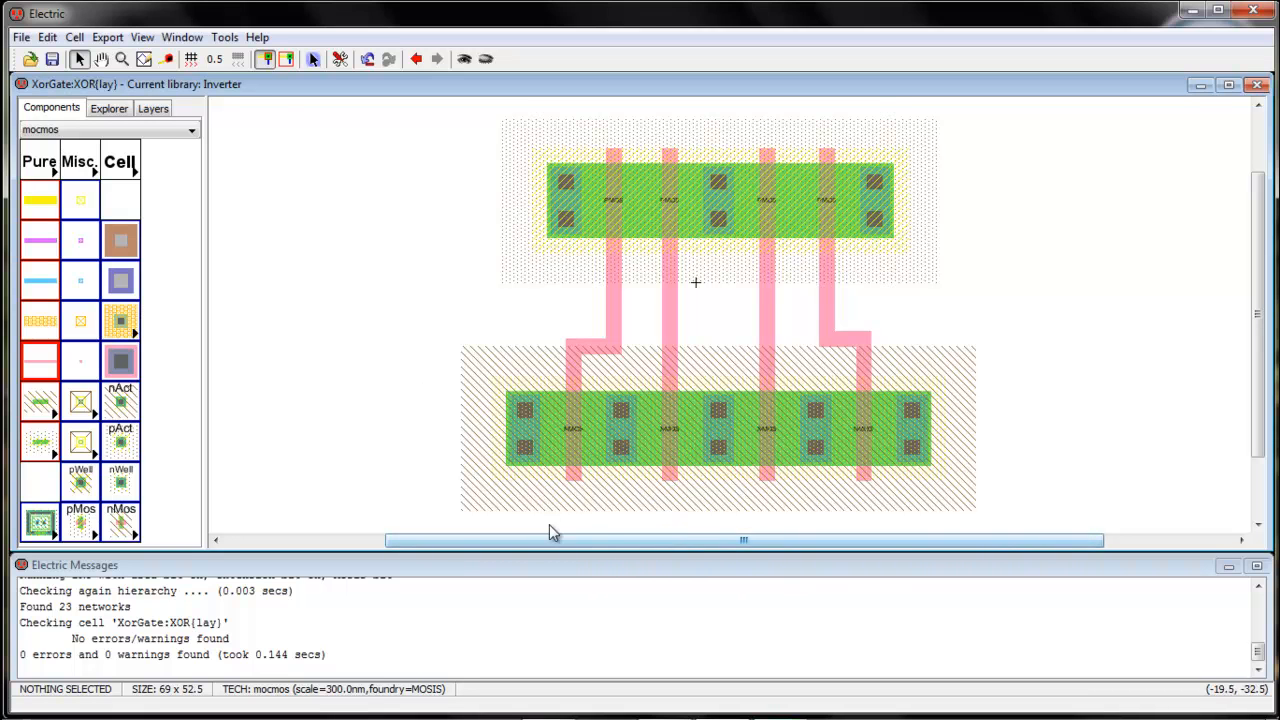
pyautogui.moveTo(712, 714)
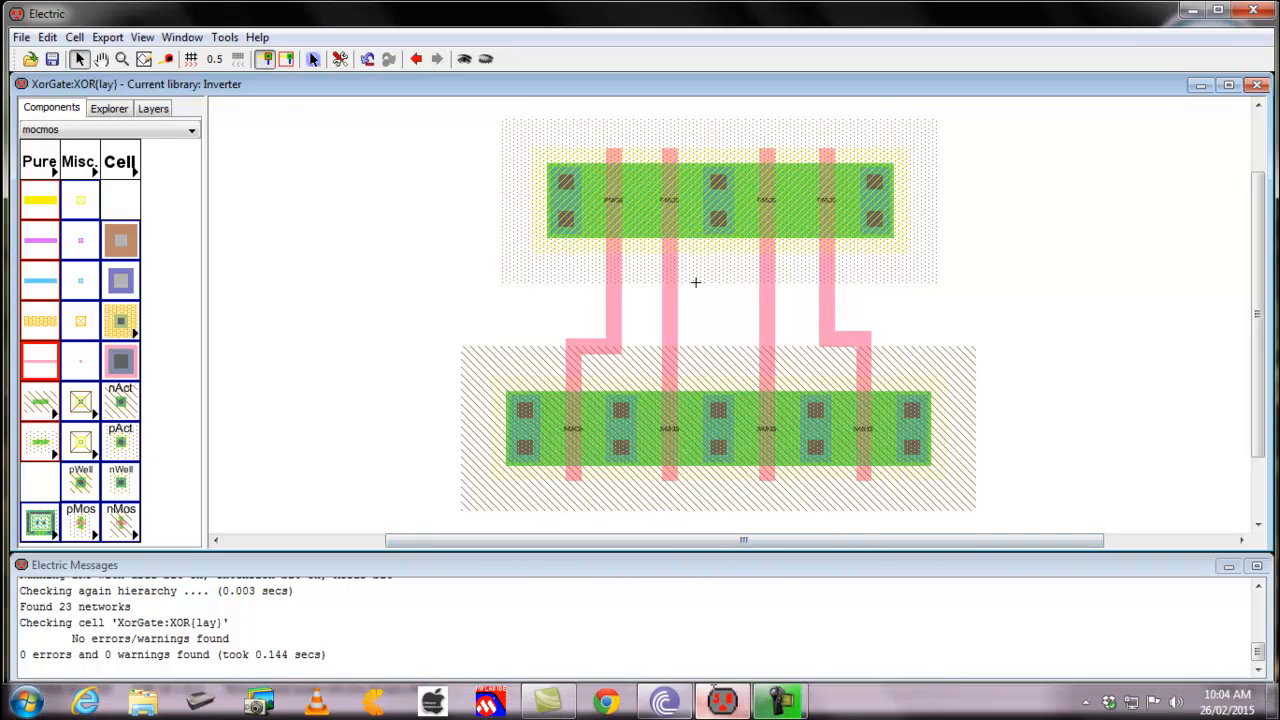
pyautogui.click(1191, 10)
# View the Untitled stick-diagram sketch in Picasa, close it, and bring Electric back
pyautogui.doubleClick(117, 208)
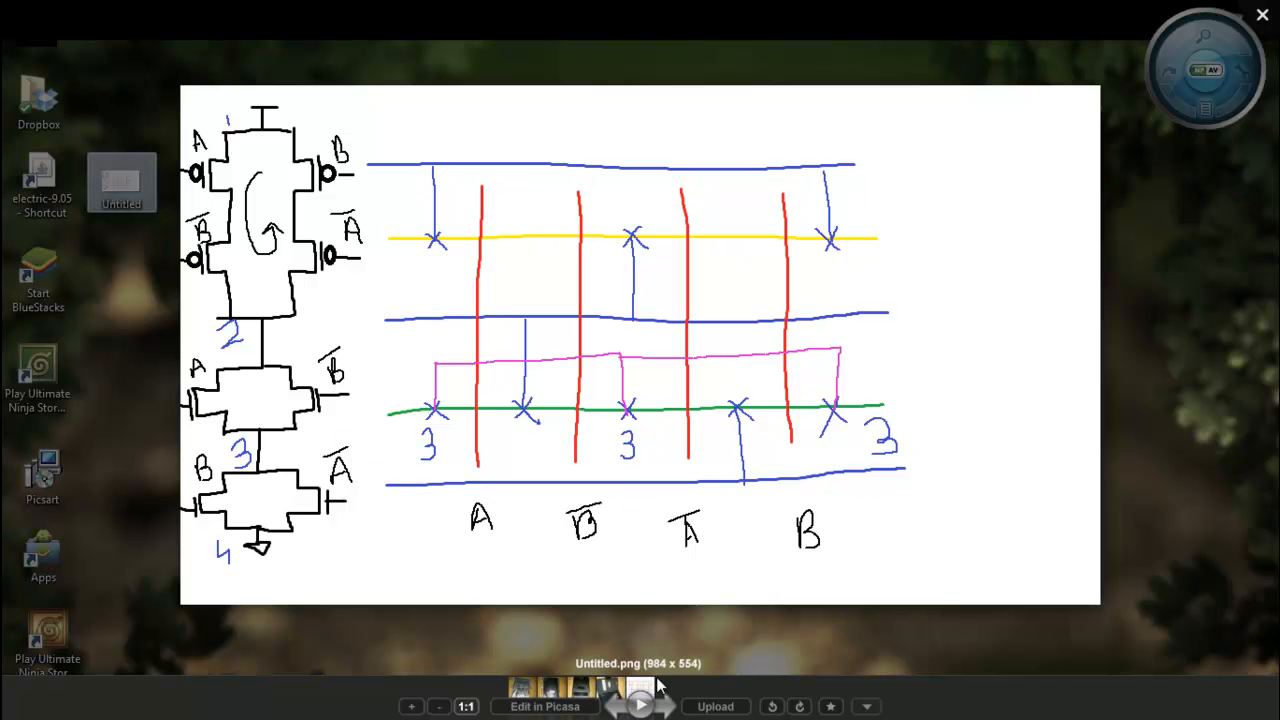
pyautogui.click(1263, 13)
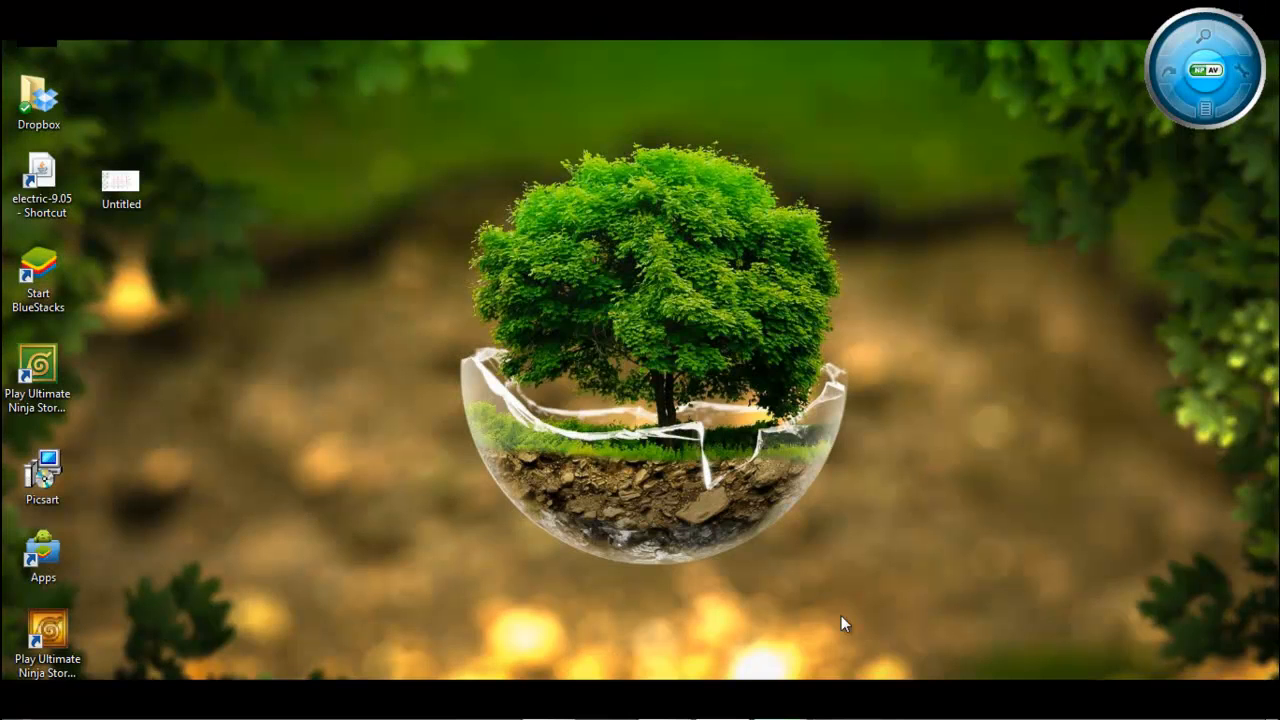
pyautogui.click(724, 701)
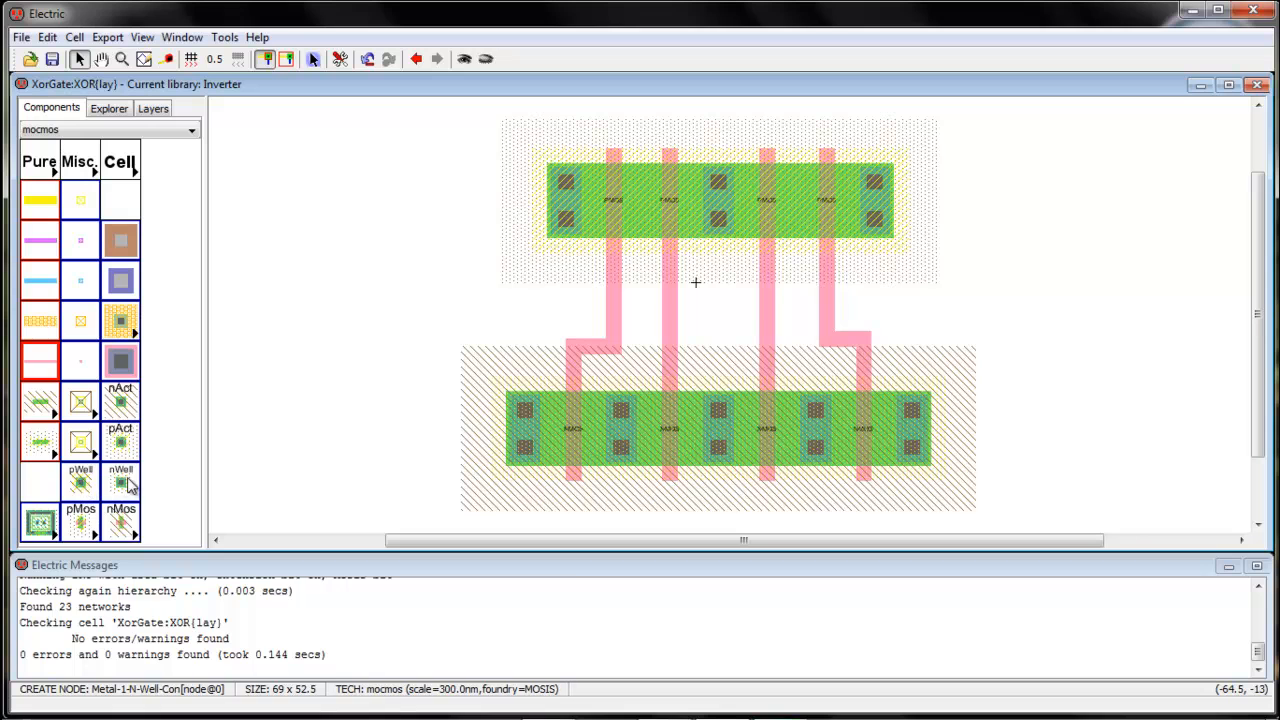
# Place an n-well contact above the top row and a p-well contact below the bottom row
pyautogui.click(130, 485)
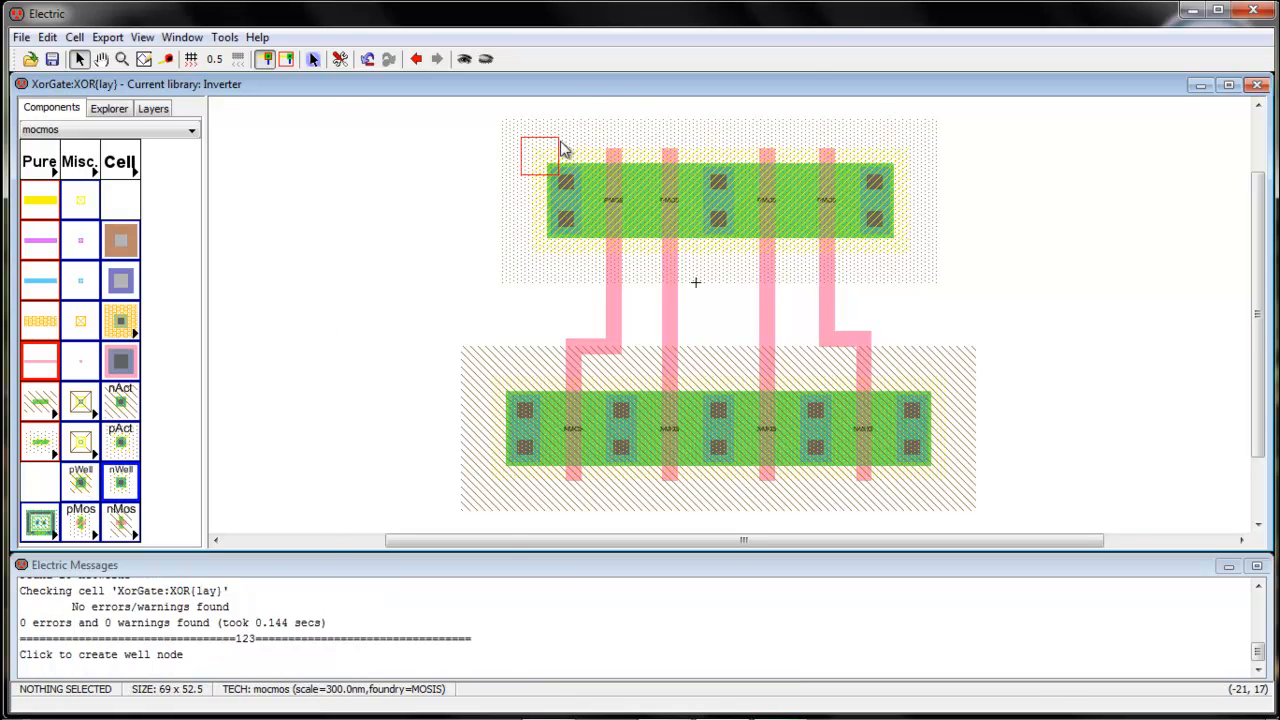
pyautogui.click(714, 114)
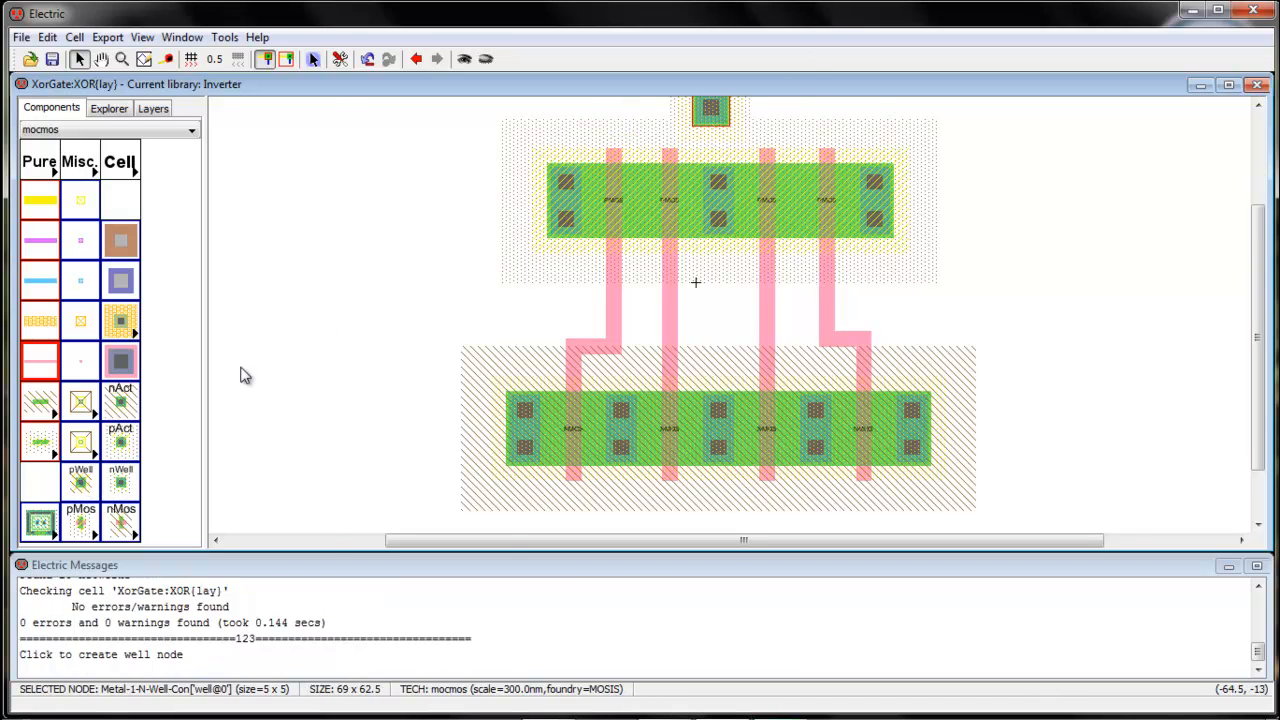
pyautogui.click(100, 488)
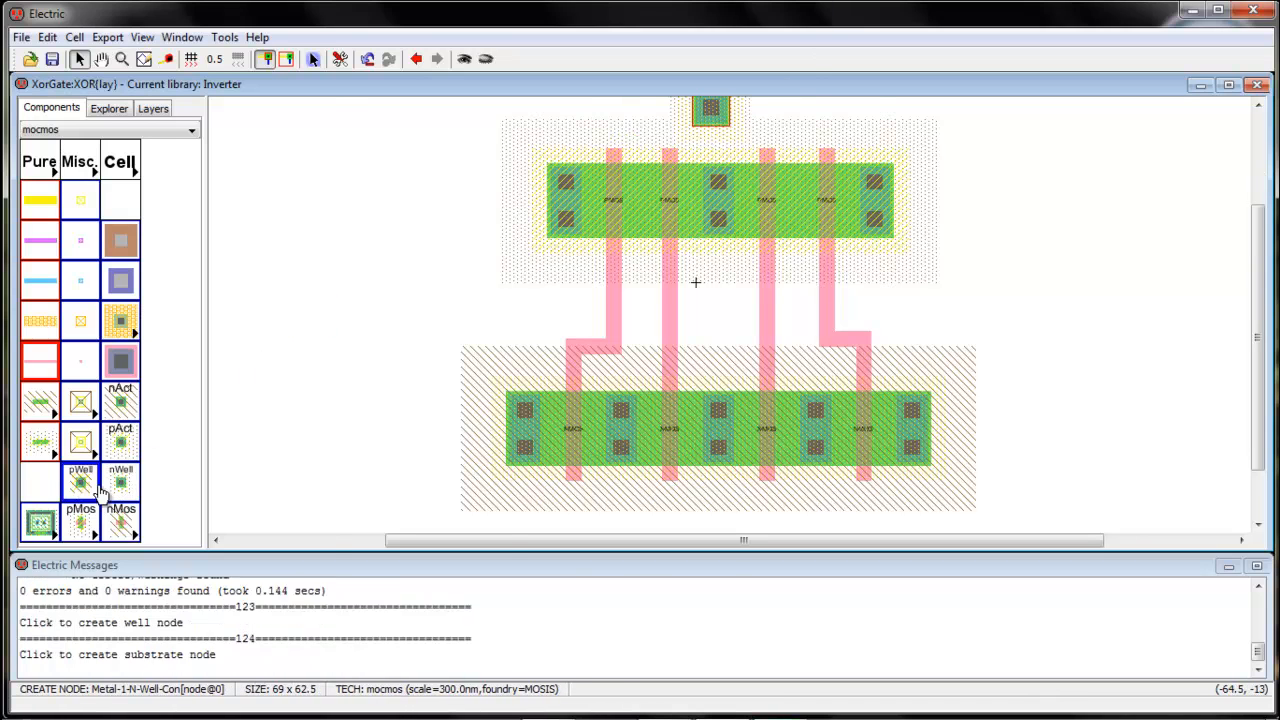
pyautogui.click(718, 516)
pyautogui.hotkey('ctrl', '9')
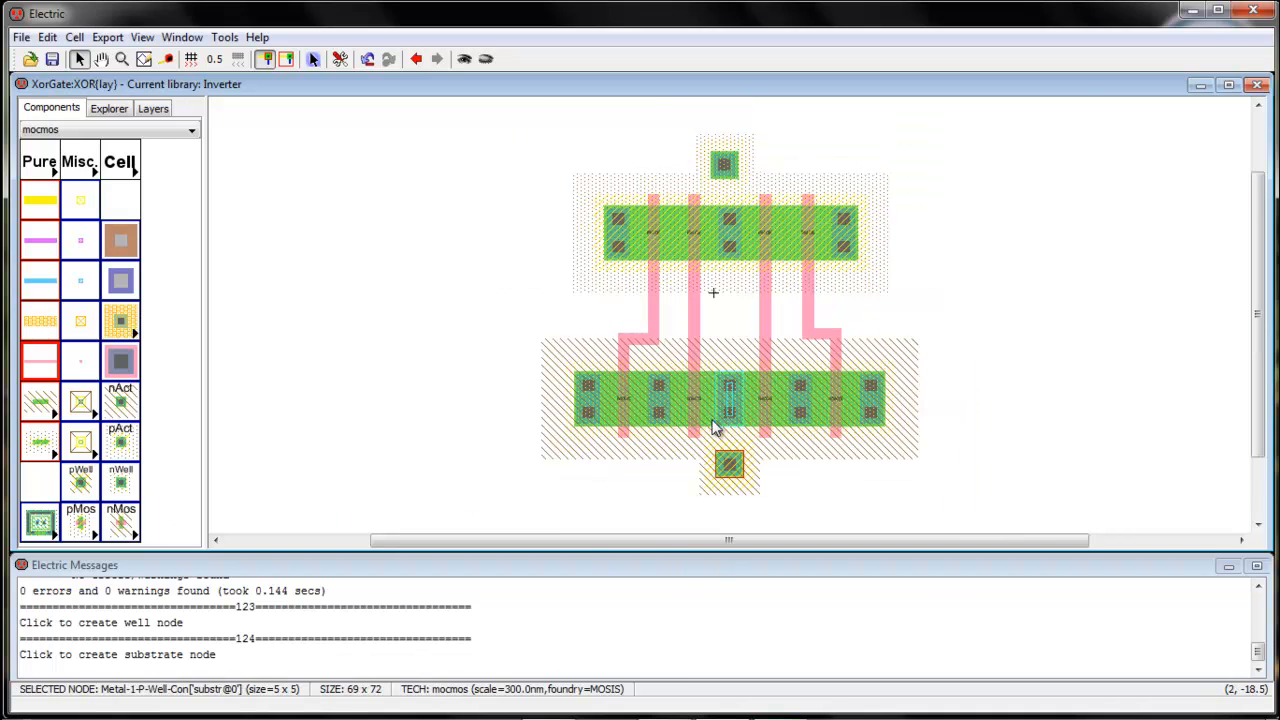
pyautogui.moveTo(726, 157)
pyautogui.mouseDown()
pyautogui.moveTo(729, 123)
pyautogui.moveTo(730, 142)
pyautogui.mouseUp()
pyautogui.moveTo(731, 484)
pyautogui.mouseDown()
pyautogui.moveTo(731, 511)
pyautogui.moveTo(731, 488)
pyautogui.mouseUp()
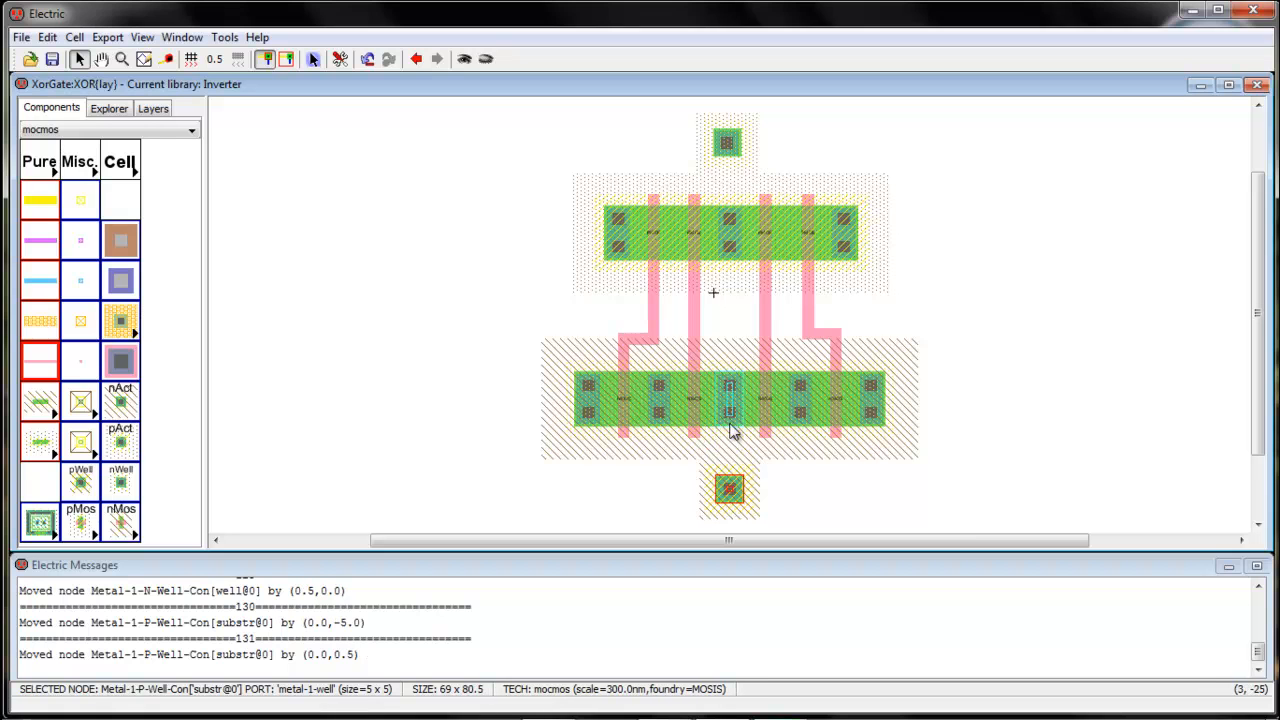
# Set both well contacts' X size to 50, then open the XOR schematic from the Explorer
pyautogui.click(727, 143)
pyautogui.doubleClick(727, 143)
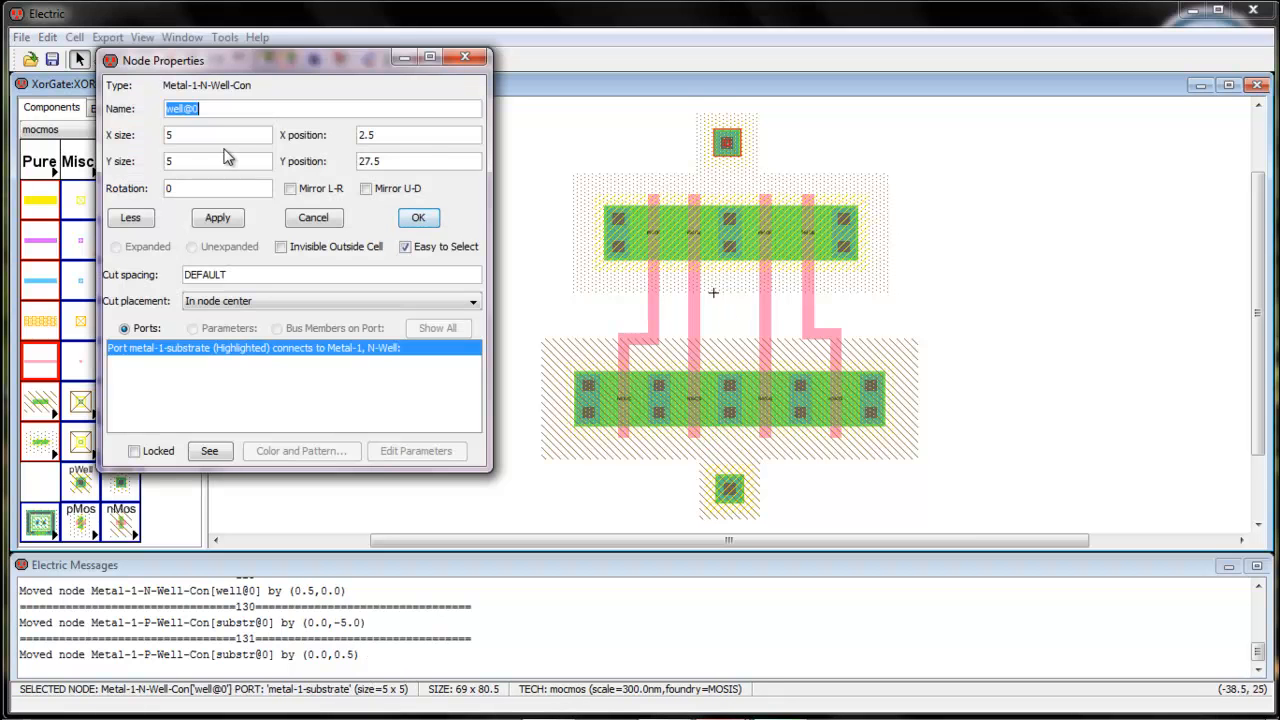
pyautogui.click(214, 132)
pyautogui.click(417, 218)
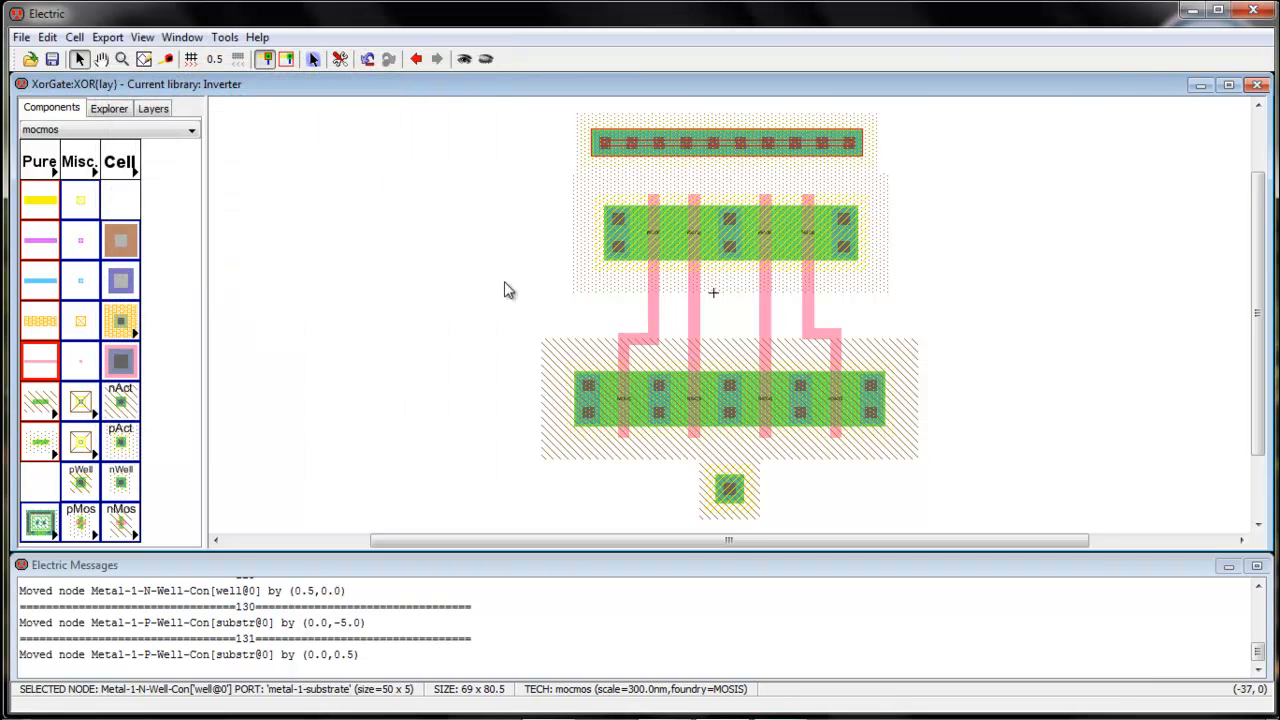
pyautogui.click(727, 489)
pyautogui.doubleClick(723, 485)
pyautogui.click(210, 134)
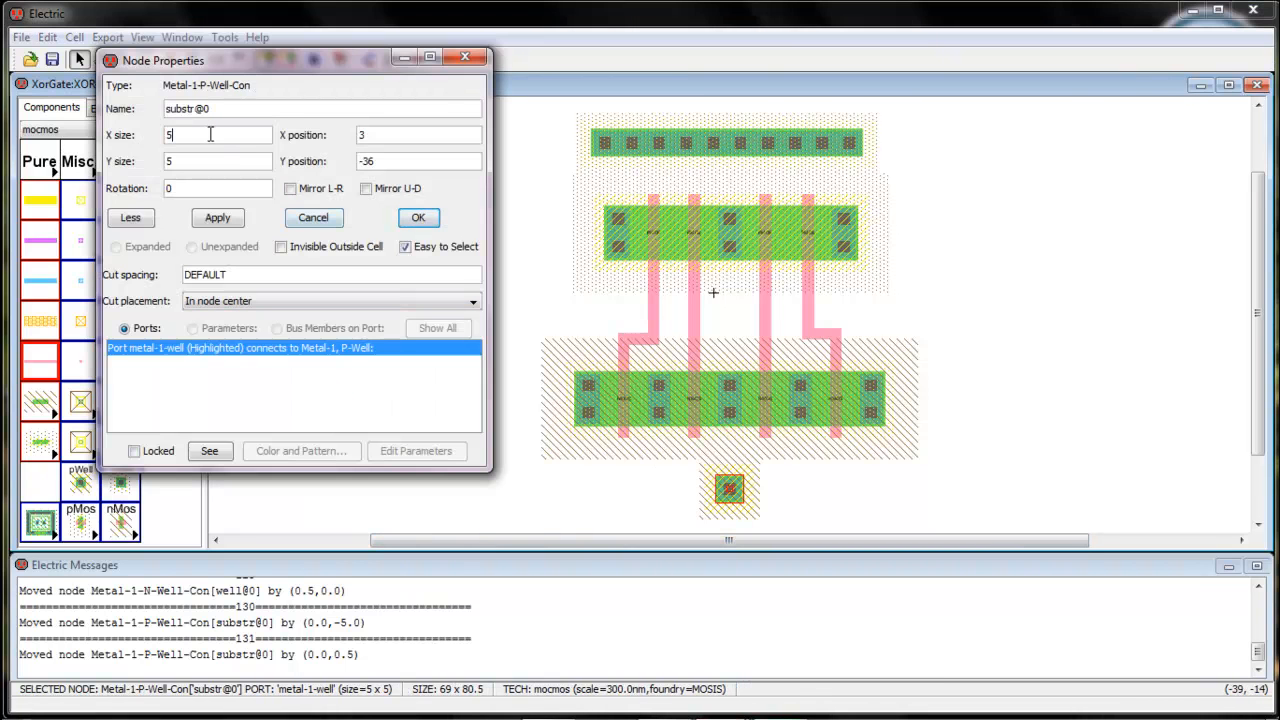
pyautogui.click(418, 218)
pyautogui.click(500, 306)
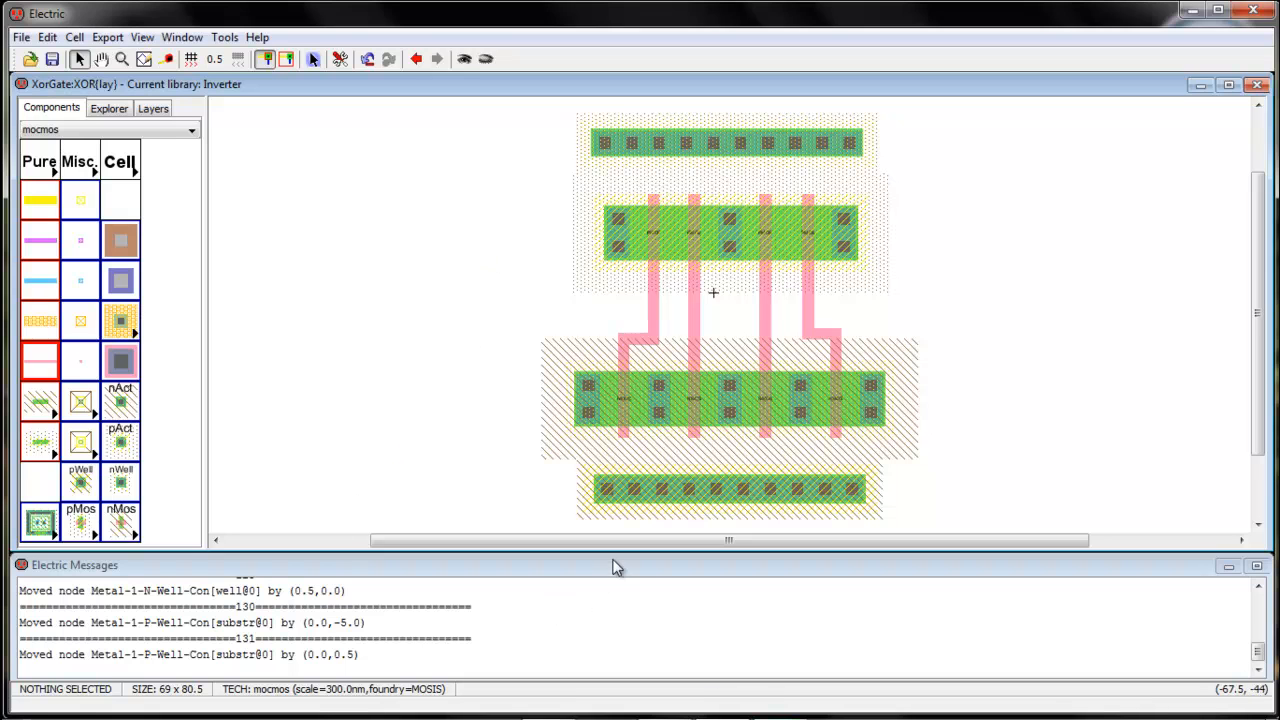
pyautogui.click(109, 108)
pyautogui.doubleClick(133, 188)
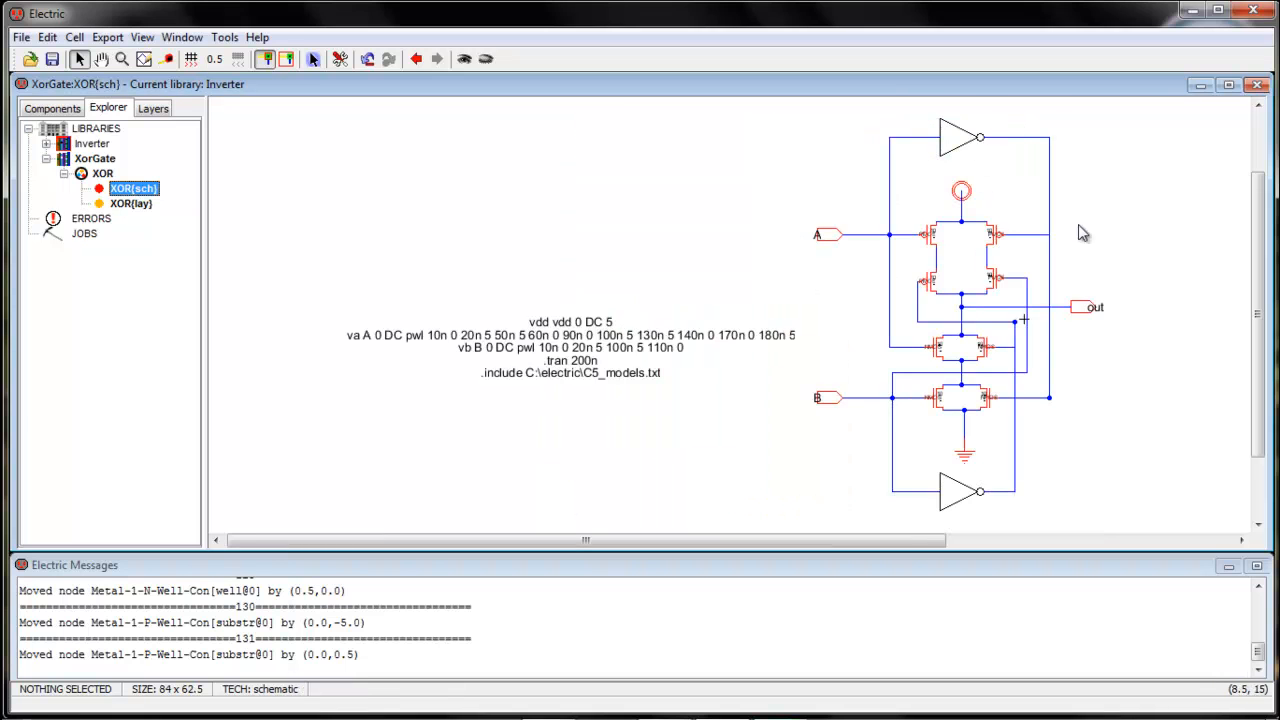
# Reopen the XOR layout and paste P-transistor copies at both ends of the top row
pyautogui.doubleClick(128, 204)
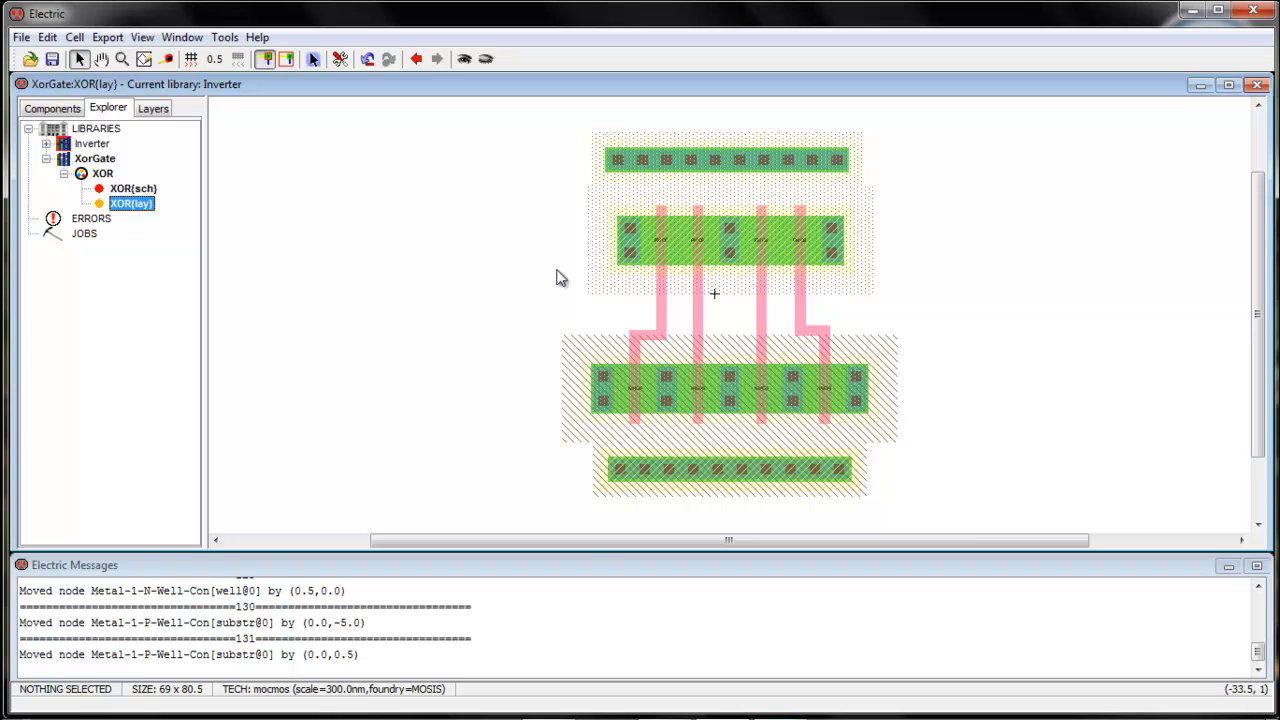
pyautogui.click(661, 255)
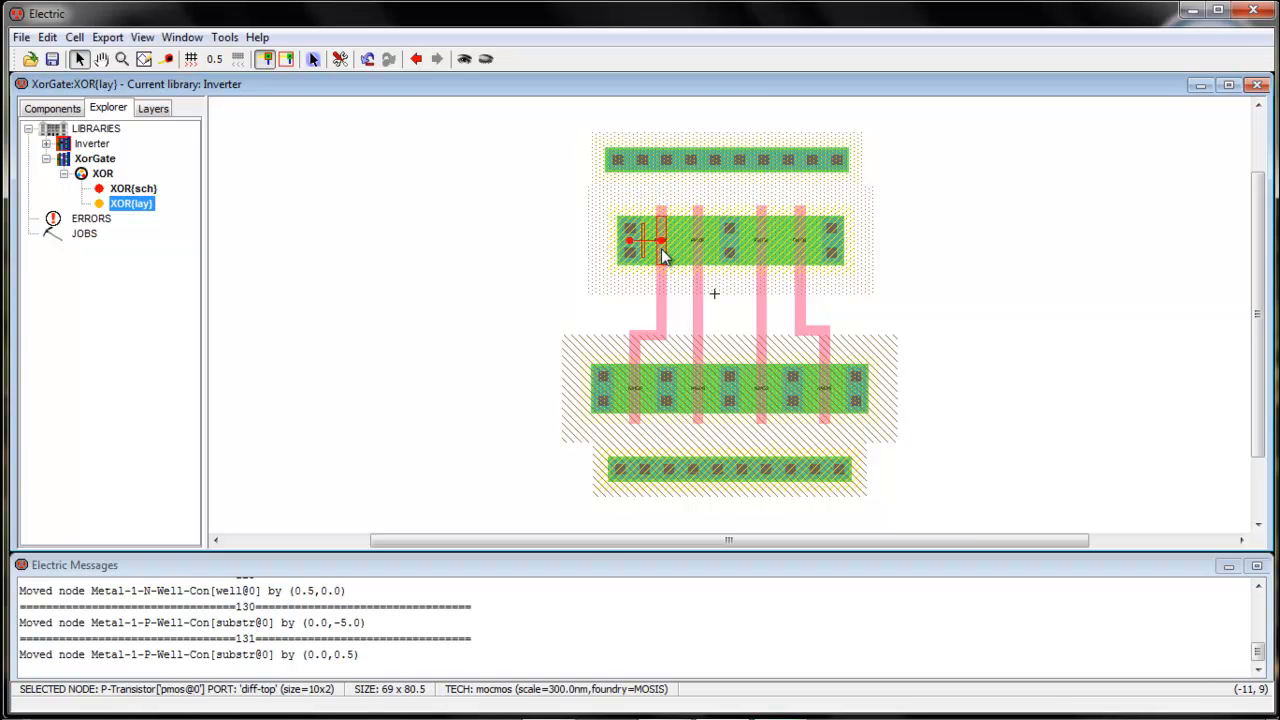
pyautogui.click(527, 270)
pyautogui.hotkey('ctrl', 'v')
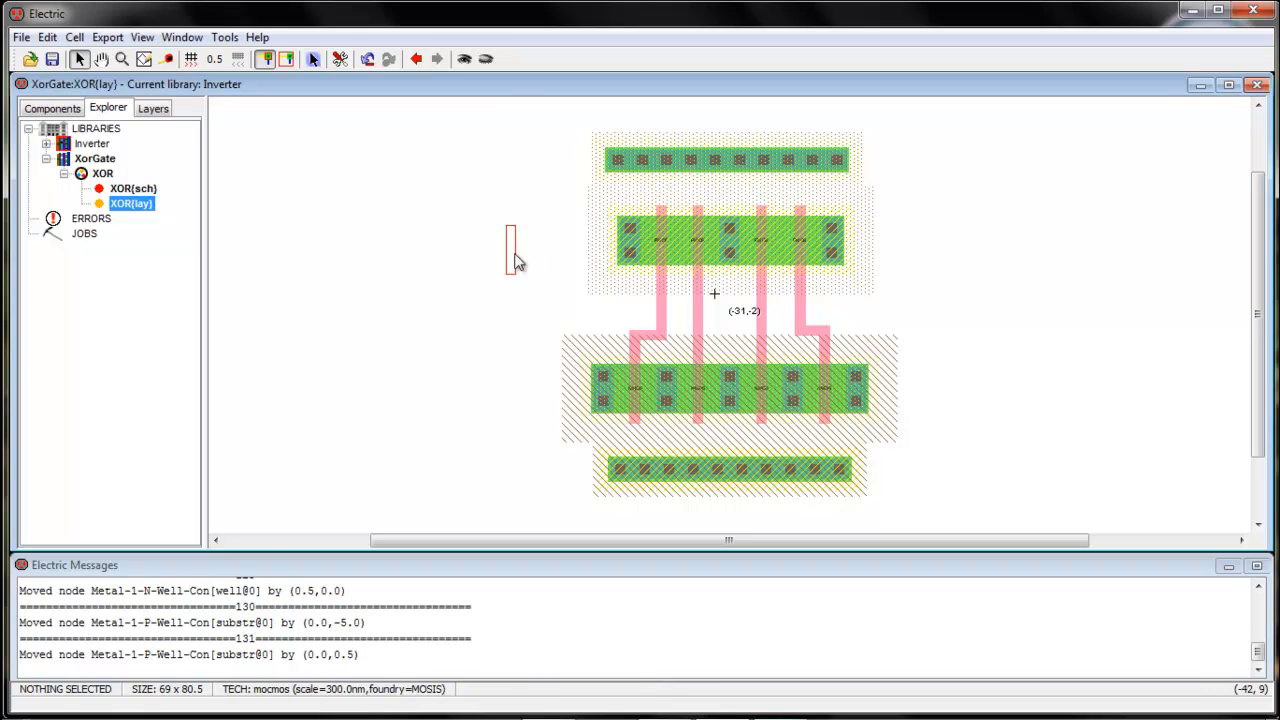
pyautogui.click(495, 241)
pyautogui.click(533, 326)
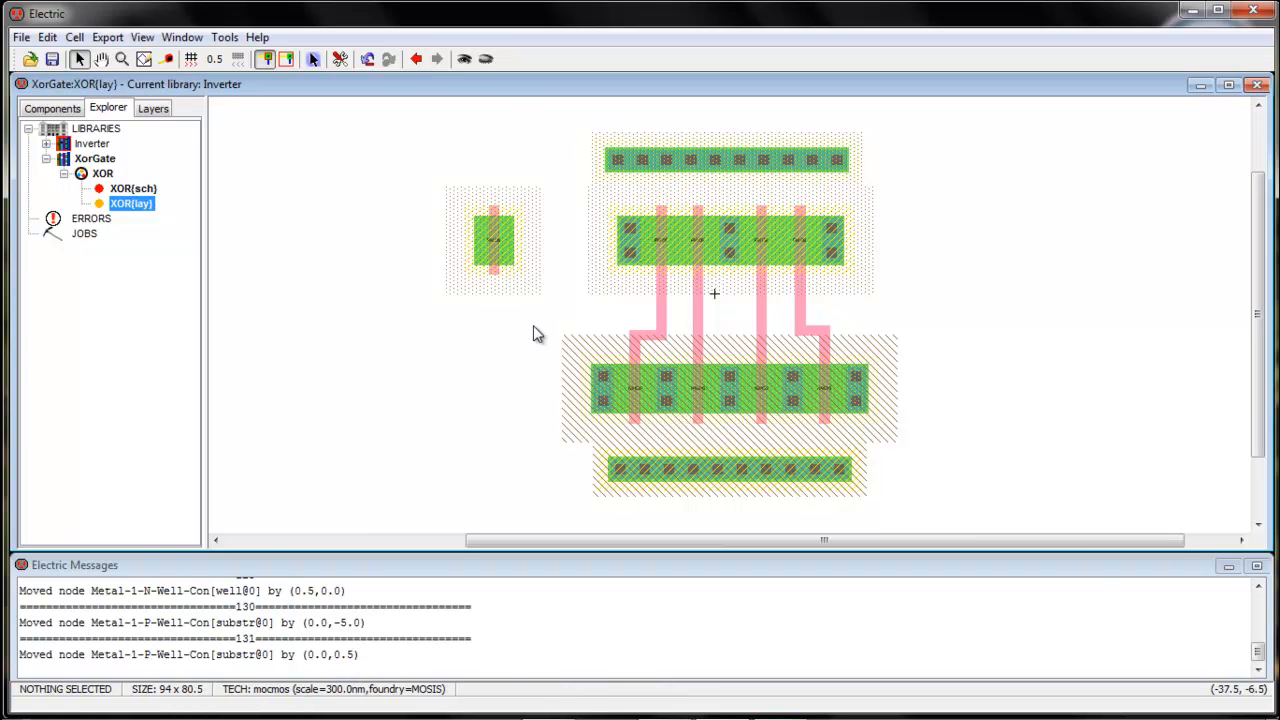
pyautogui.hotkey('ctrl', 'v')
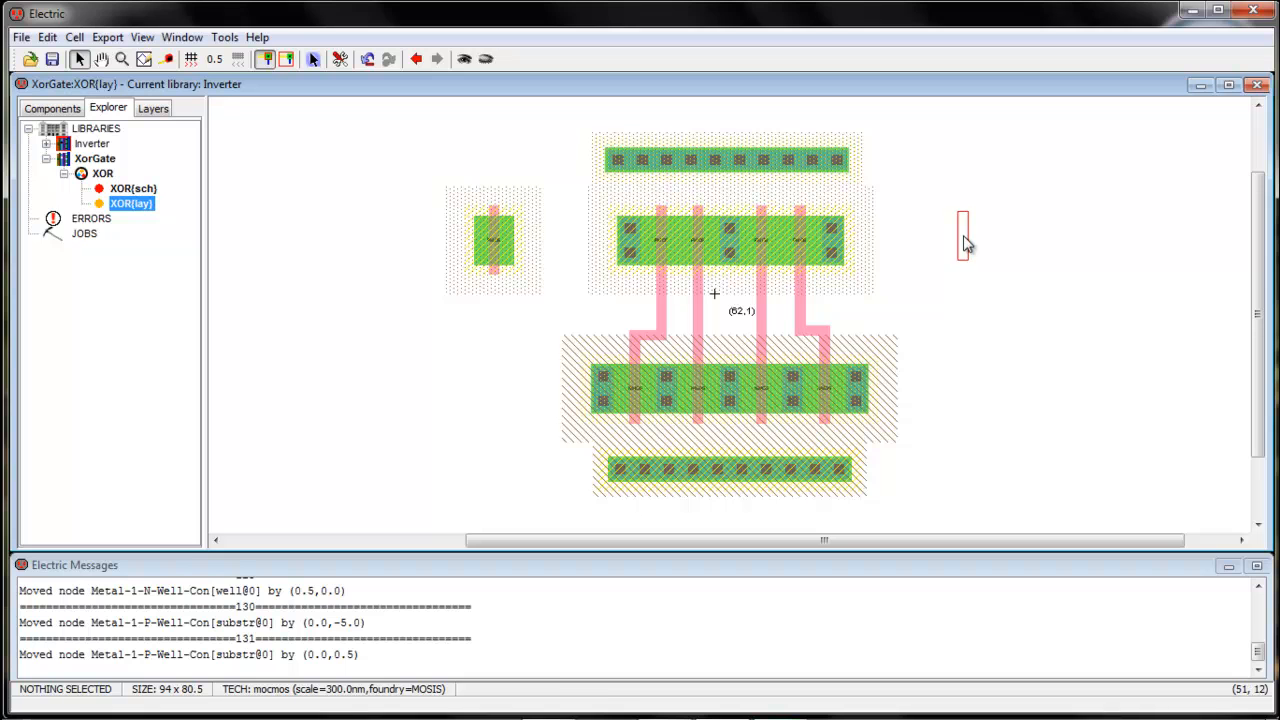
pyautogui.click(963, 243)
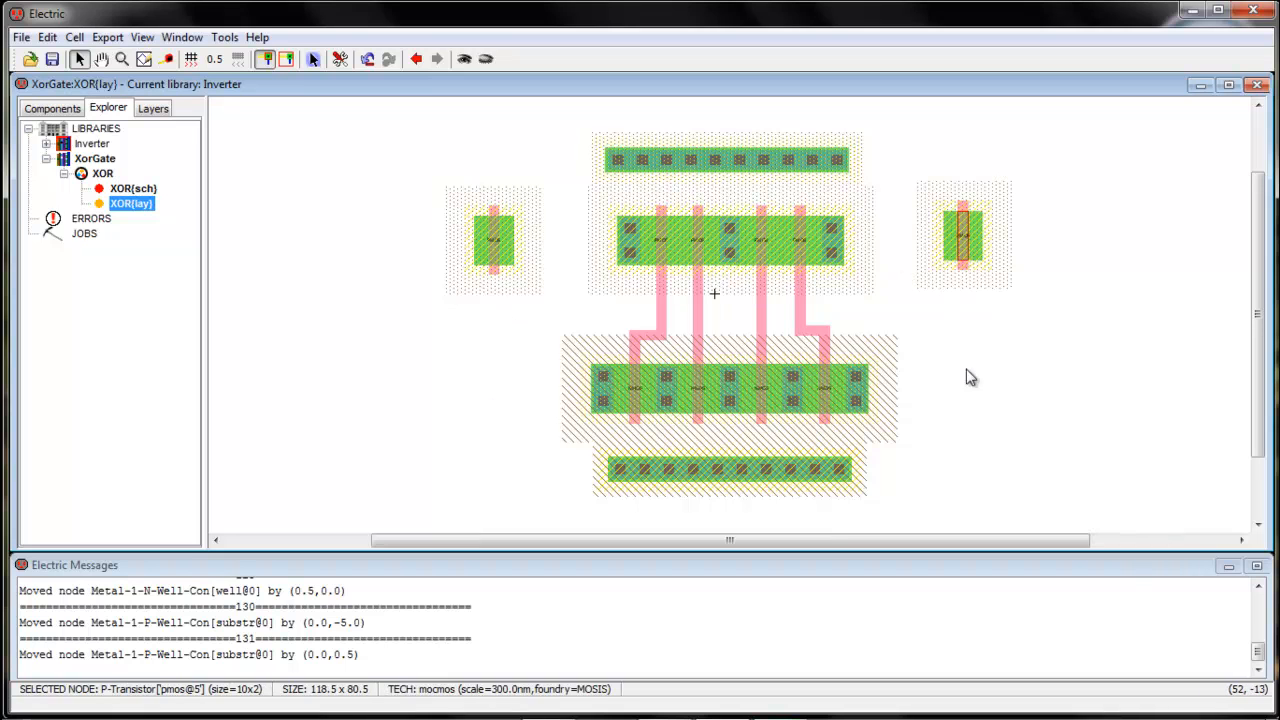
# Paste an N-transistor left of the bottom N-active strip and align it with the top-left P-transistor
pyautogui.click(634, 404)
pyautogui.click(461, 416)
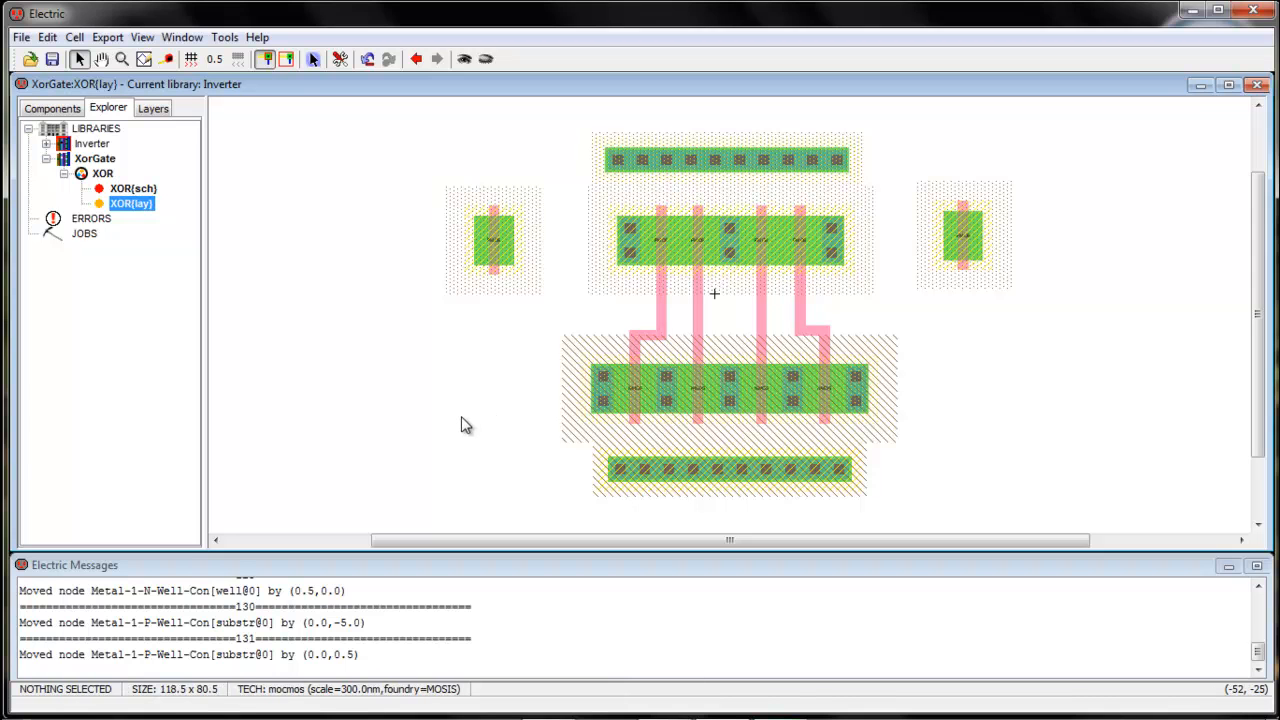
pyautogui.hotkey('ctrl', 'v')
pyautogui.doubleClick(504, 390)
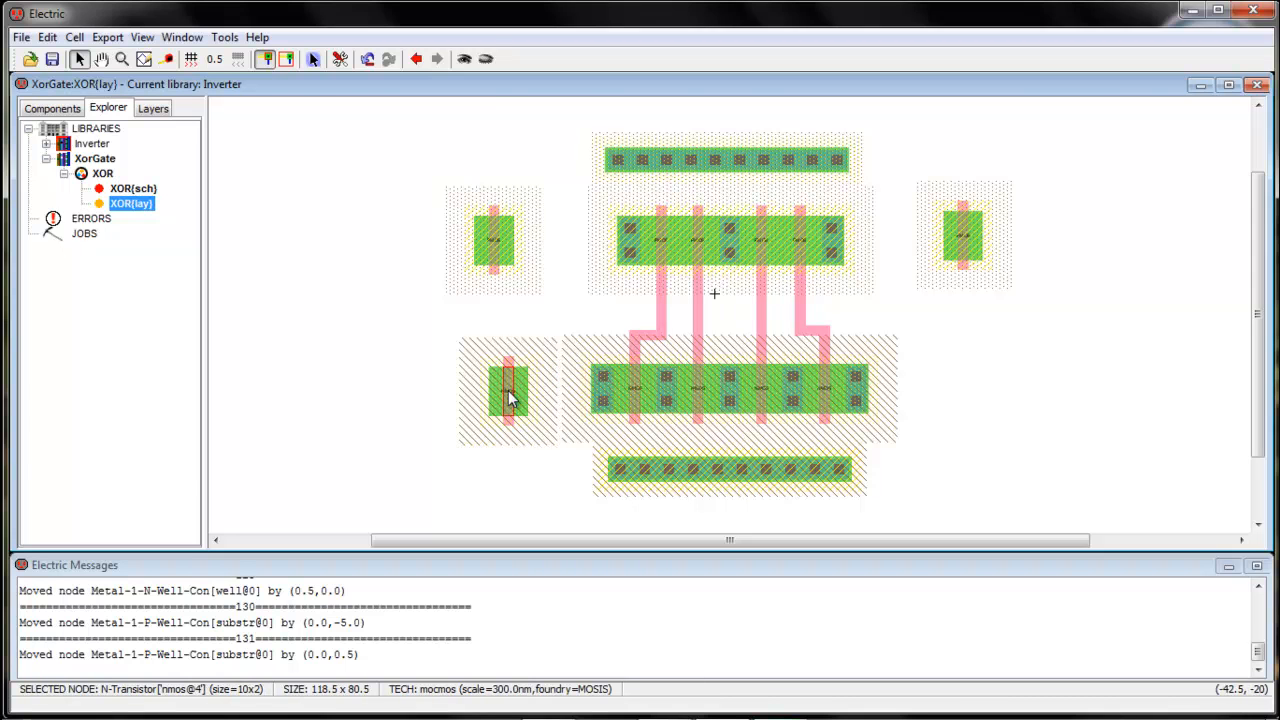
pyautogui.click(466, 59)
pyautogui.moveTo(519, 403); pyautogui.dragTo(543, 404)
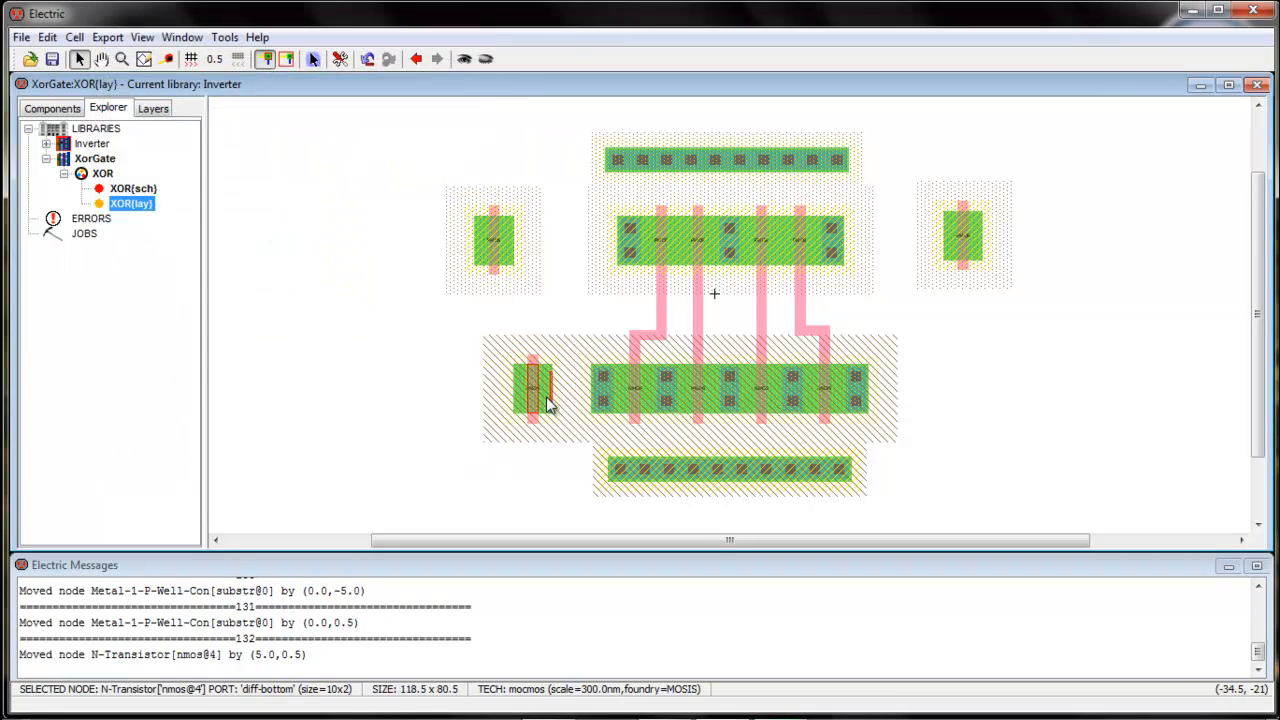
pyautogui.moveTo(517, 257)
pyautogui.mouseDown()
pyautogui.moveTo(560, 255)
pyautogui.moveTo(503, 262)
pyautogui.mouseUp()
pyautogui.moveTo(527, 412); pyautogui.dragTo(487, 416)
# Place a second N-transistor right of the bottom strip, nudged slightly left
pyautogui.click(979, 396)
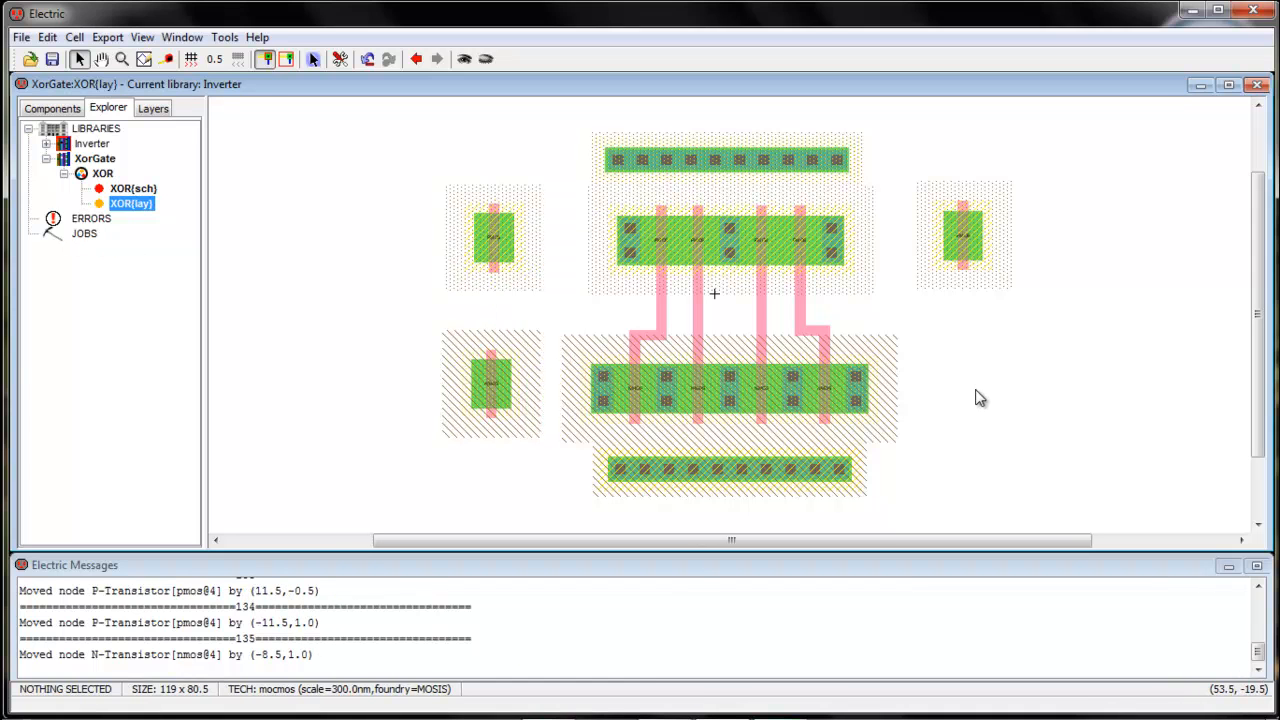
pyautogui.click(969, 395)
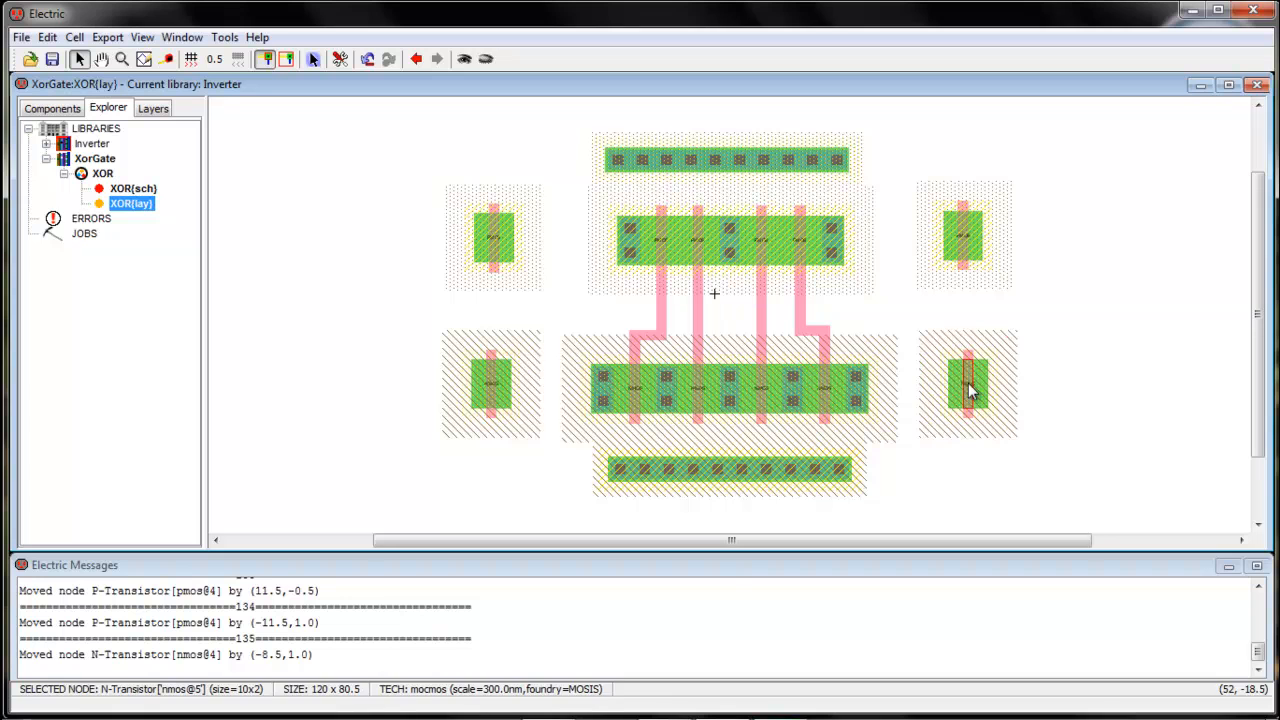
pyautogui.moveTo(969, 395); pyautogui.dragTo(963, 395)
pyautogui.click(910, 475)
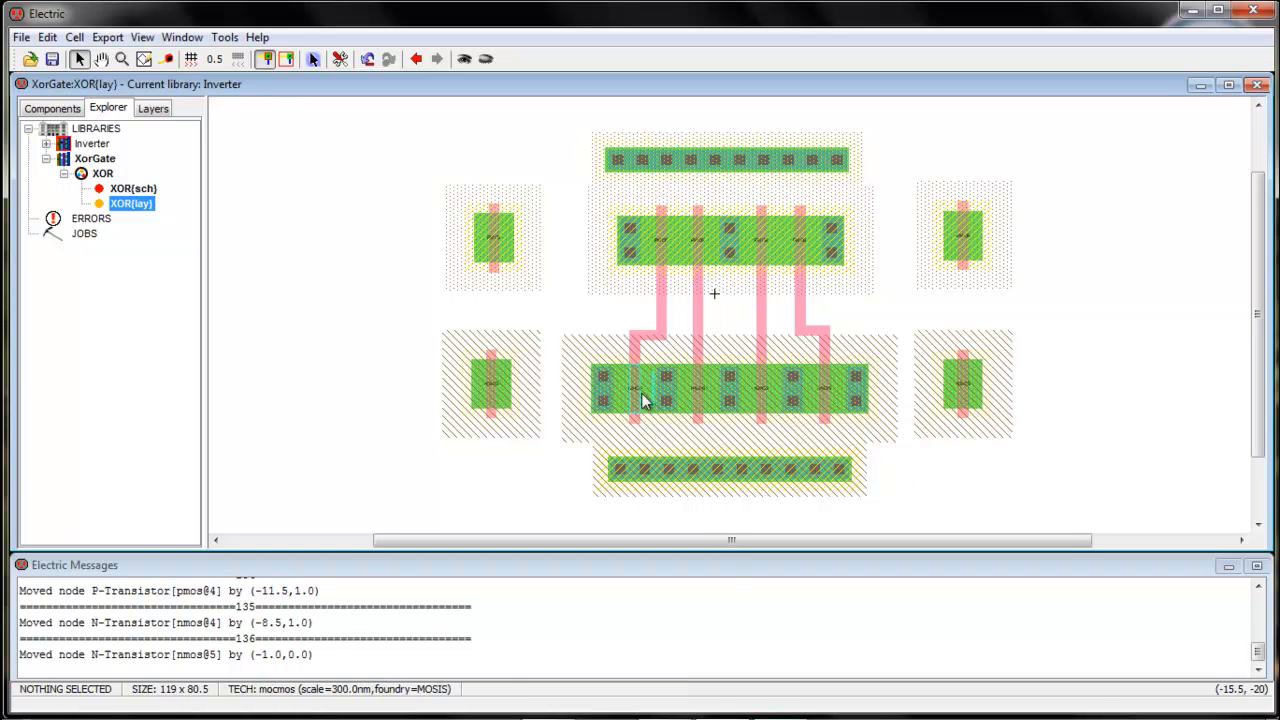
pyautogui.click(597, 401)
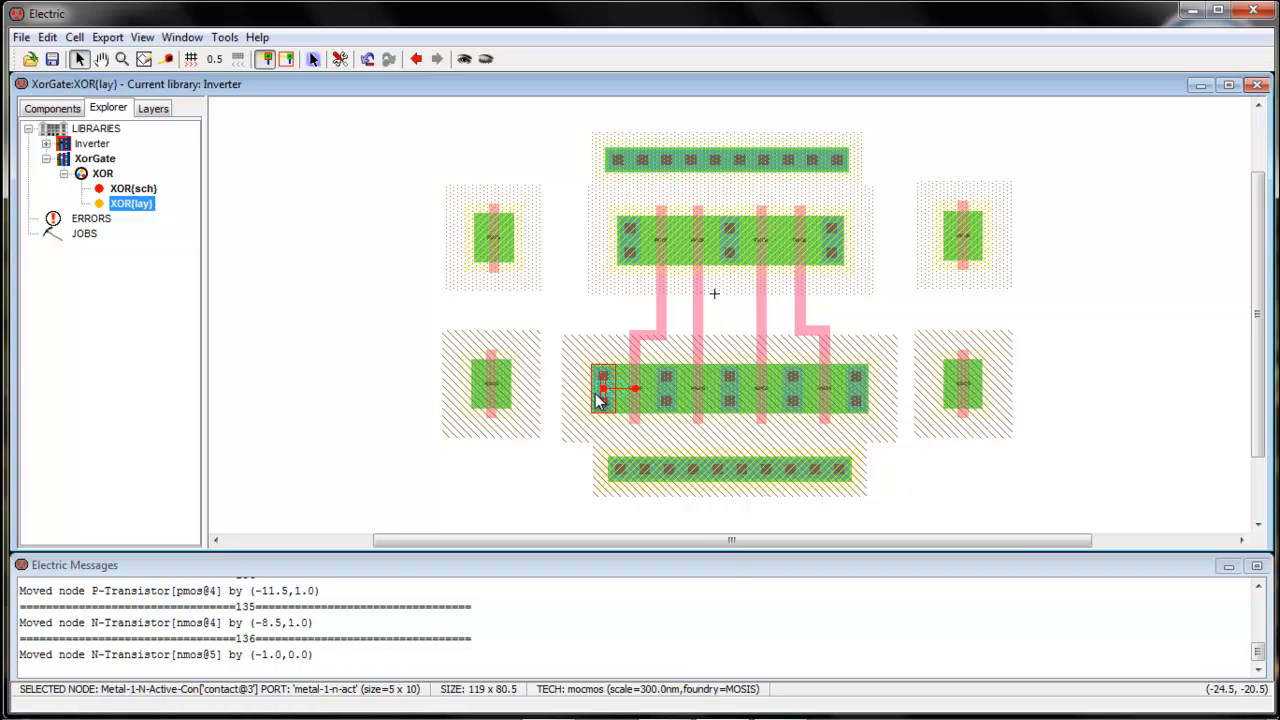
# Paste Metal-1-N-Active contacts on both sides of the bottom-left N-transistor
pyautogui.click(497, 478)
pyautogui.hotkey('ctrl', 'v')
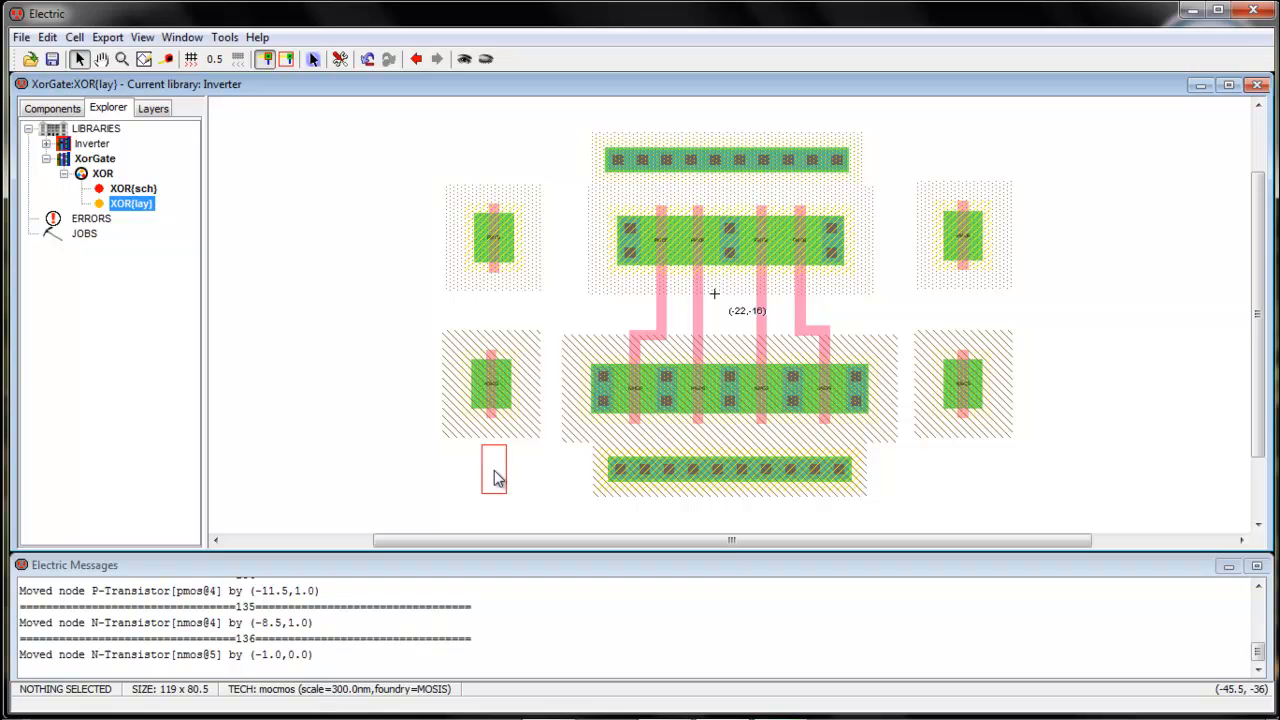
pyautogui.click(430, 390)
pyautogui.click(474, 472)
pyautogui.hotkey('ctrl', 'v')
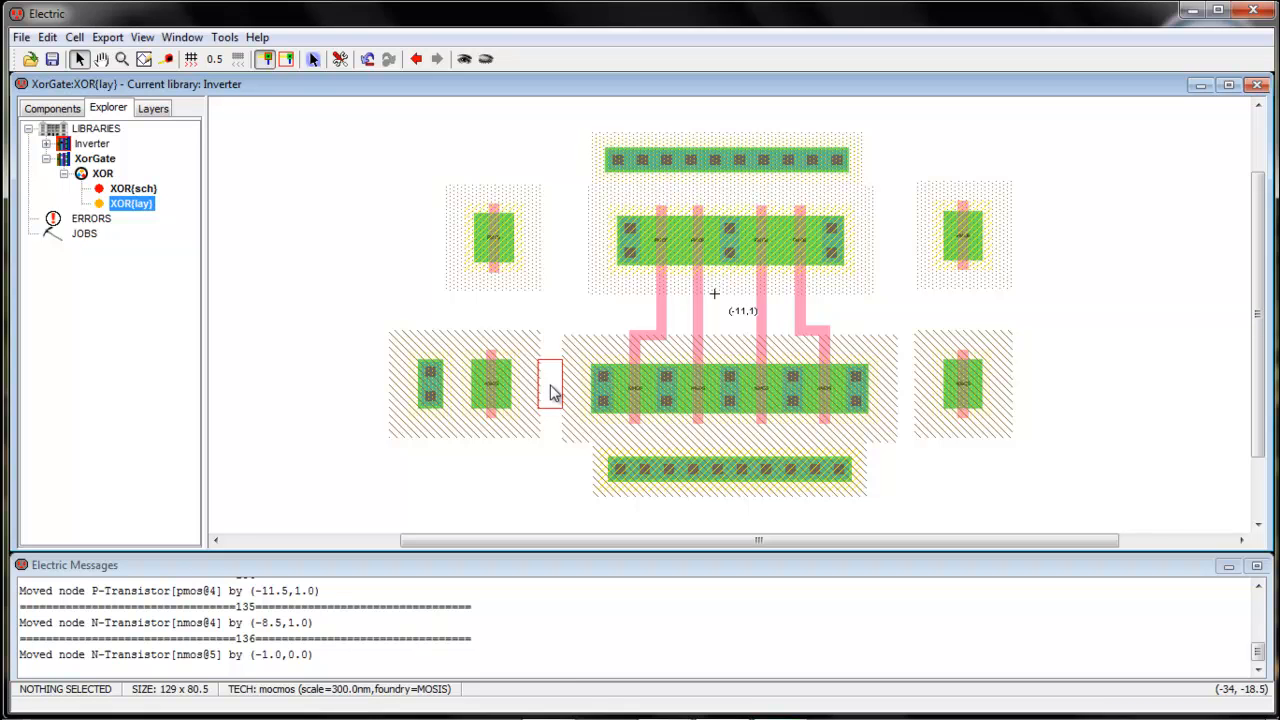
pyautogui.click(555, 392)
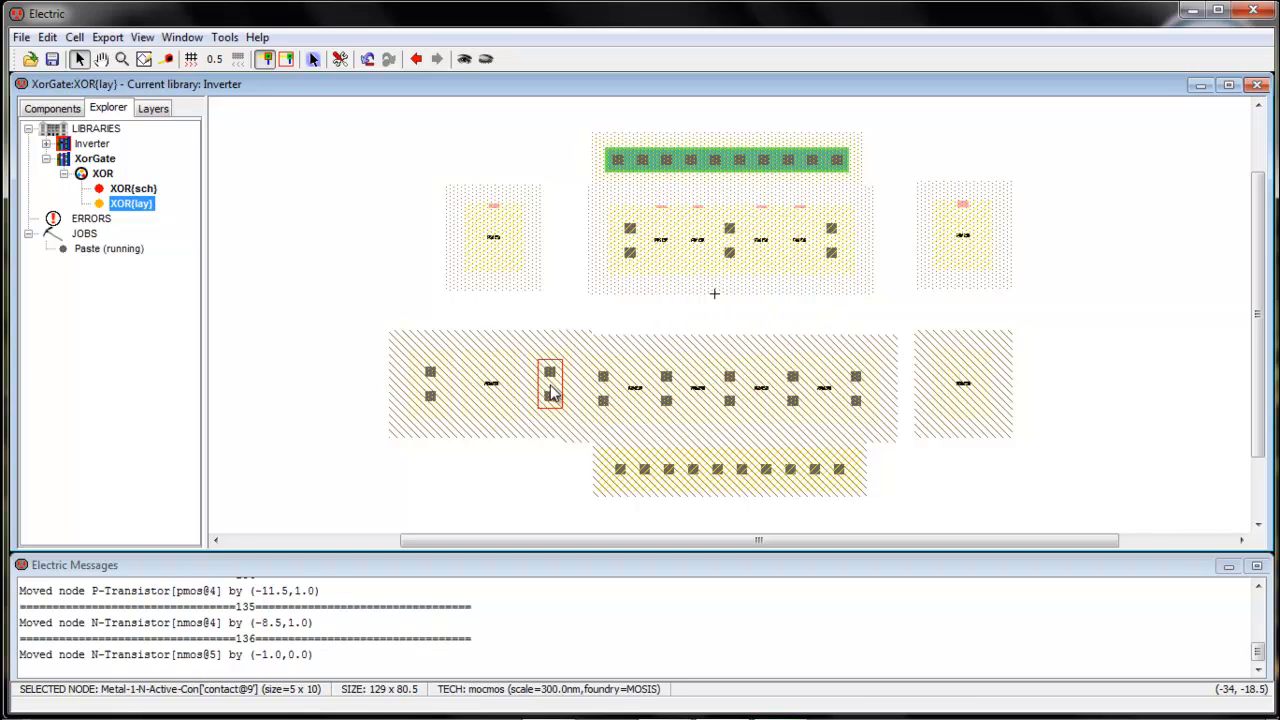
# Paste Metal-1-N-Active contacts on both sides of the bottom-right N-transistor
pyautogui.click(515, 517)
pyautogui.hotkey('ctrl', 'v')
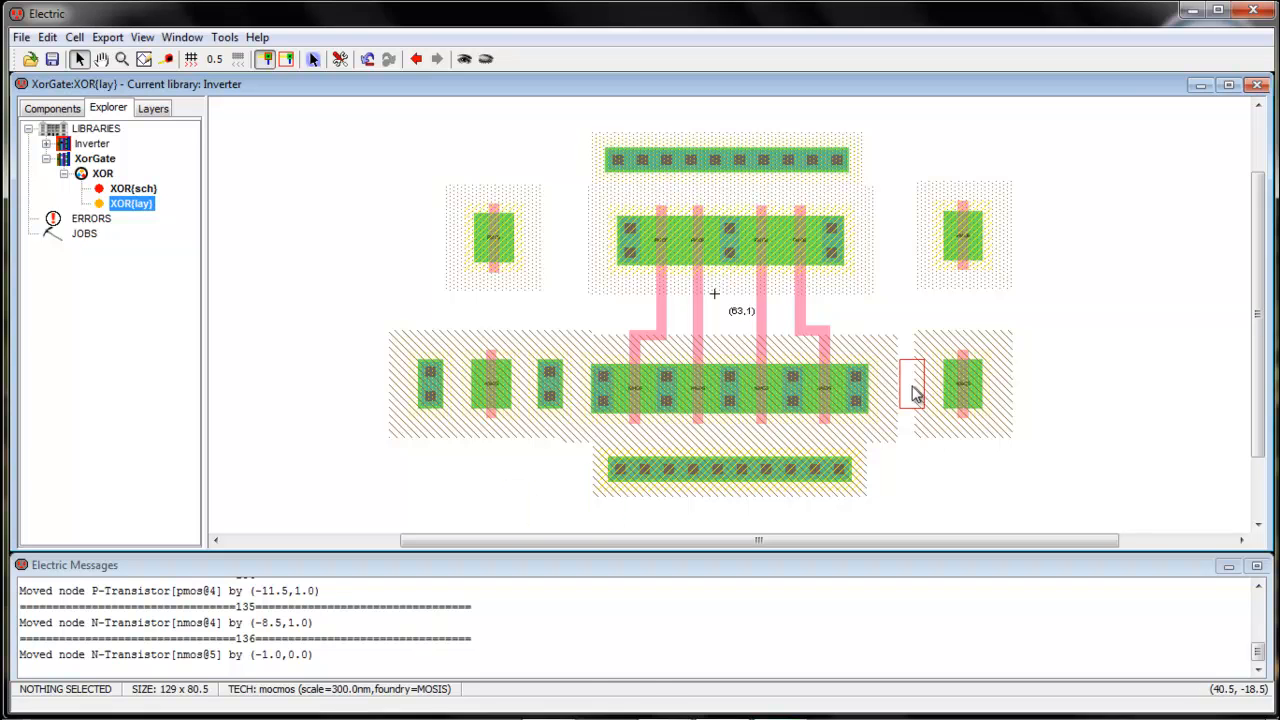
pyautogui.click(908, 390)
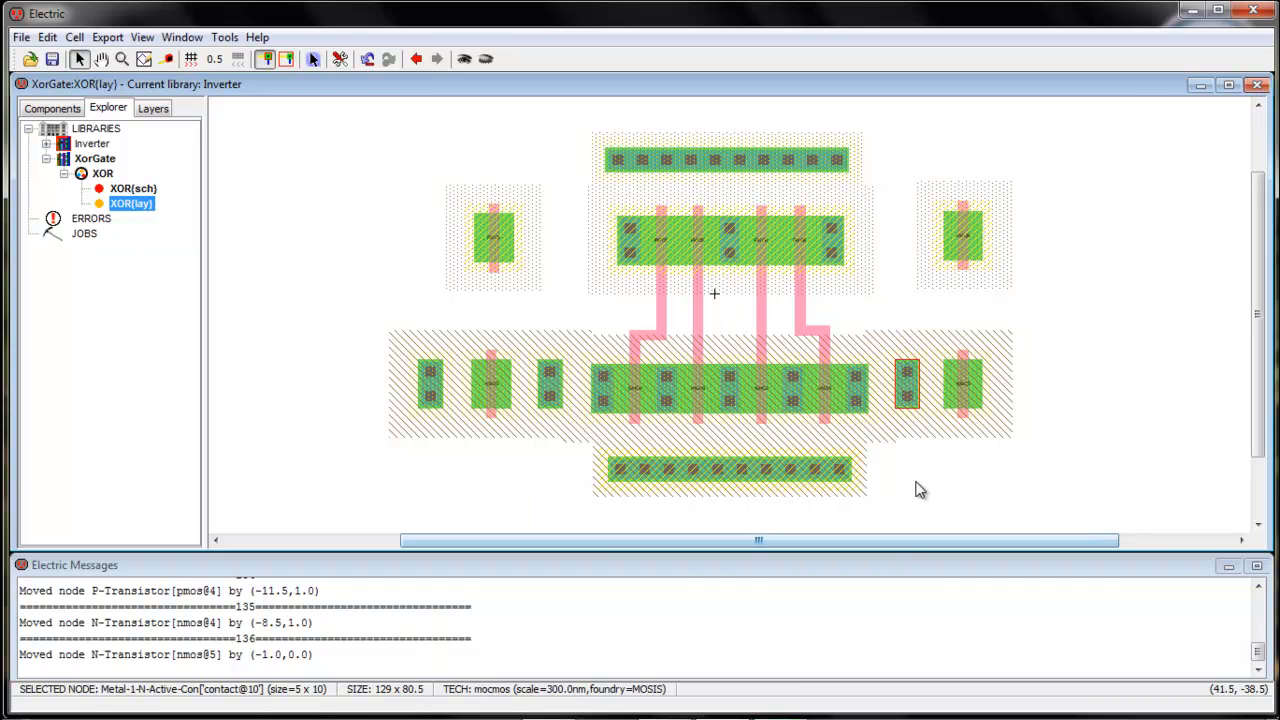
pyautogui.hotkey('ctrl', 'v')
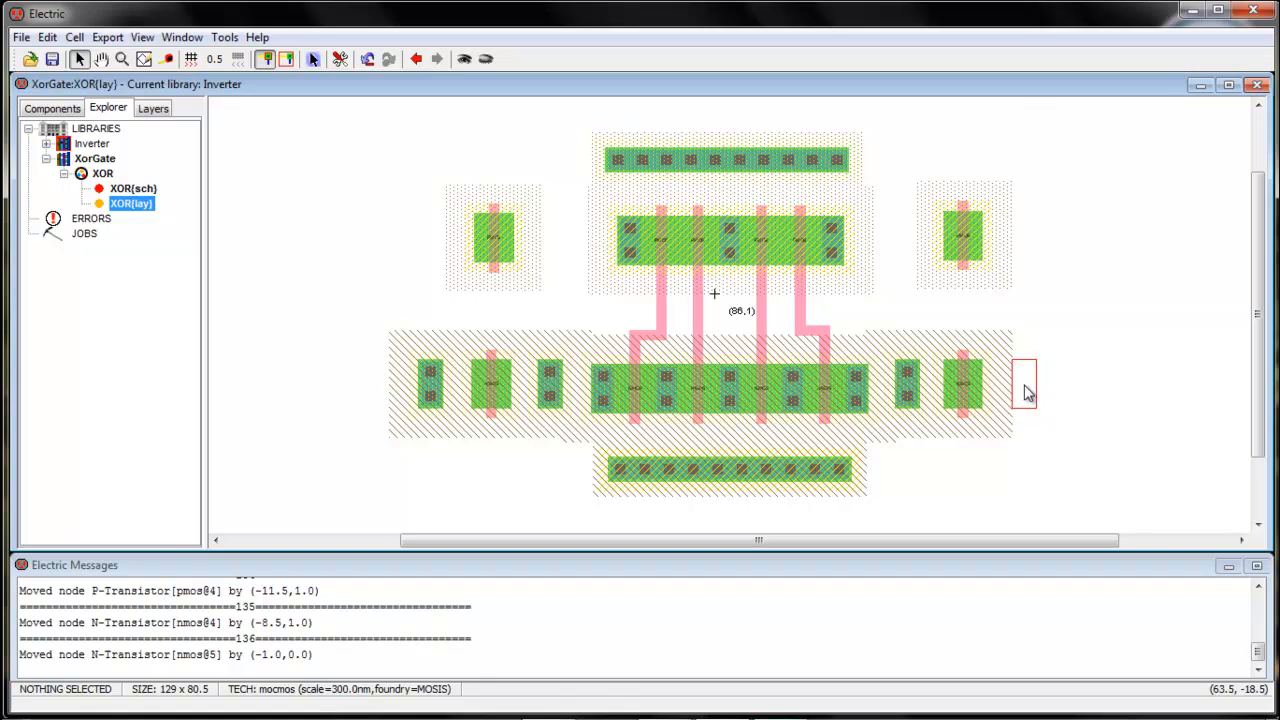
pyautogui.click(1025, 393)
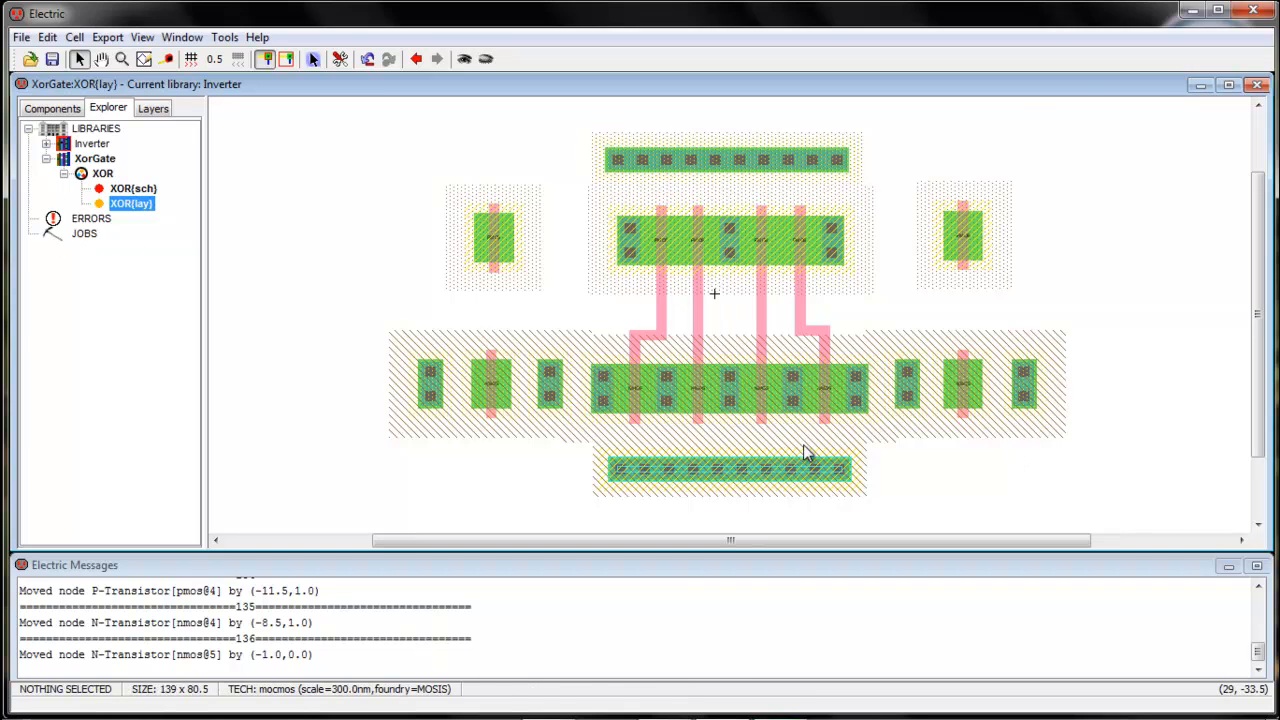
pyautogui.click(630, 248)
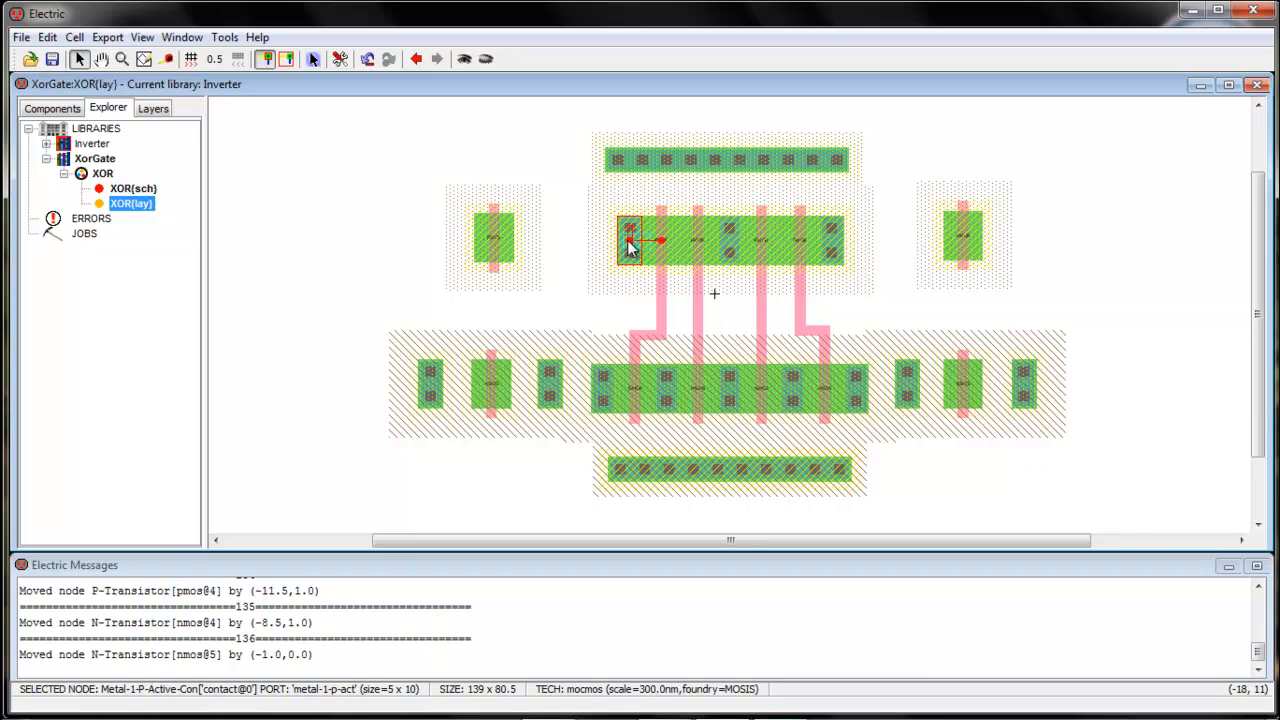
# Paste a P-active contact left of the top-left P-transistor and align it with arrow-key nudges
pyautogui.click(563, 270)
pyautogui.hotkey('ctrl', 'v')
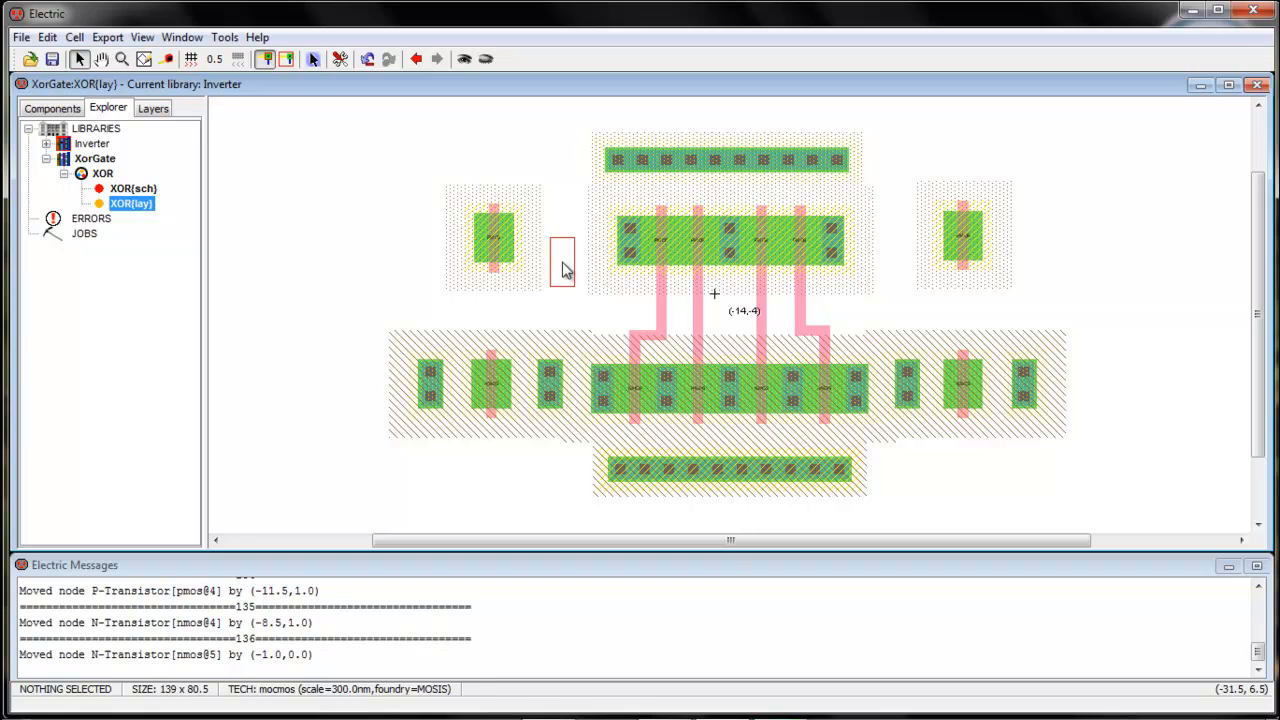
pyautogui.click(428, 247)
pyautogui.click(477, 303)
pyautogui.click(427, 250)
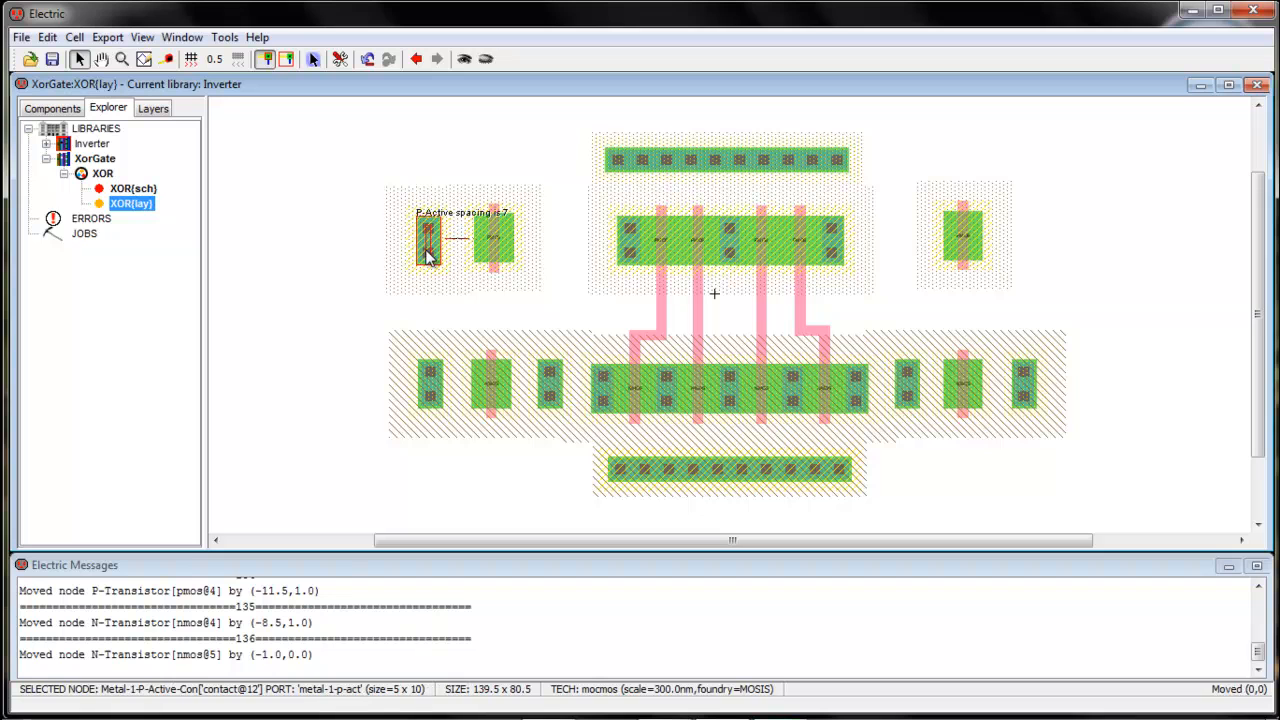
pyautogui.press('Up')
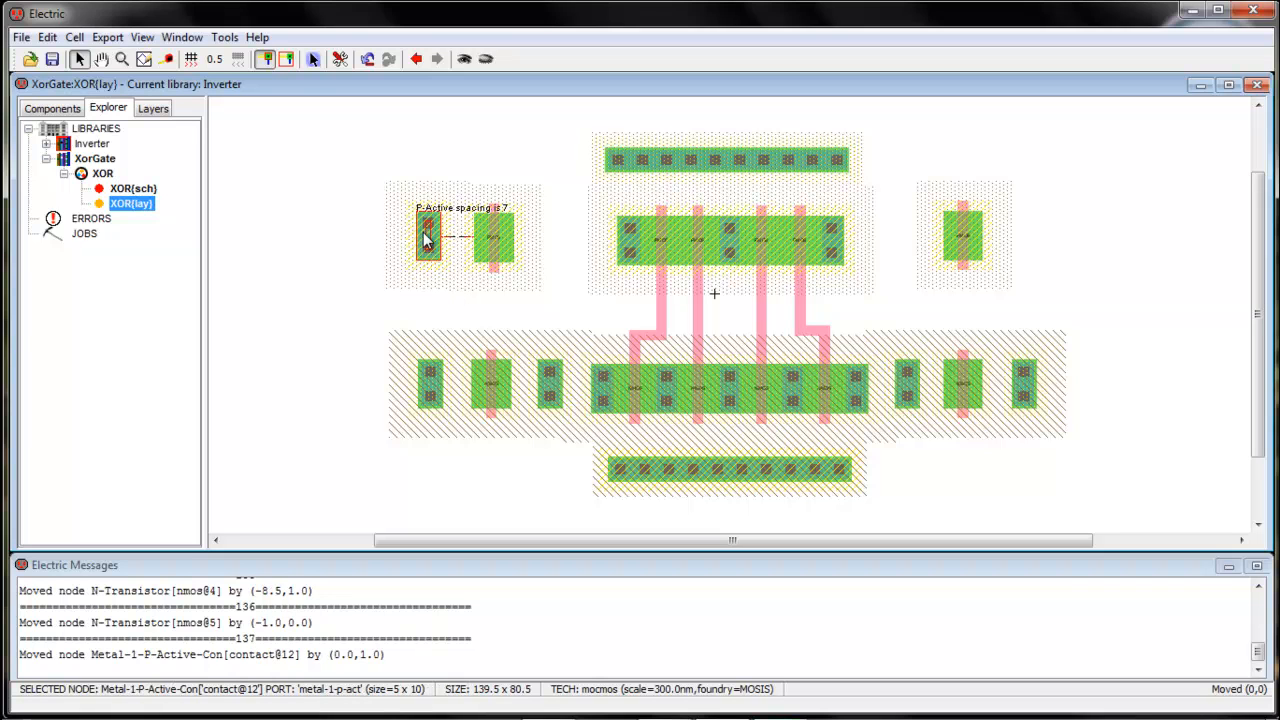
pyautogui.press('Down')
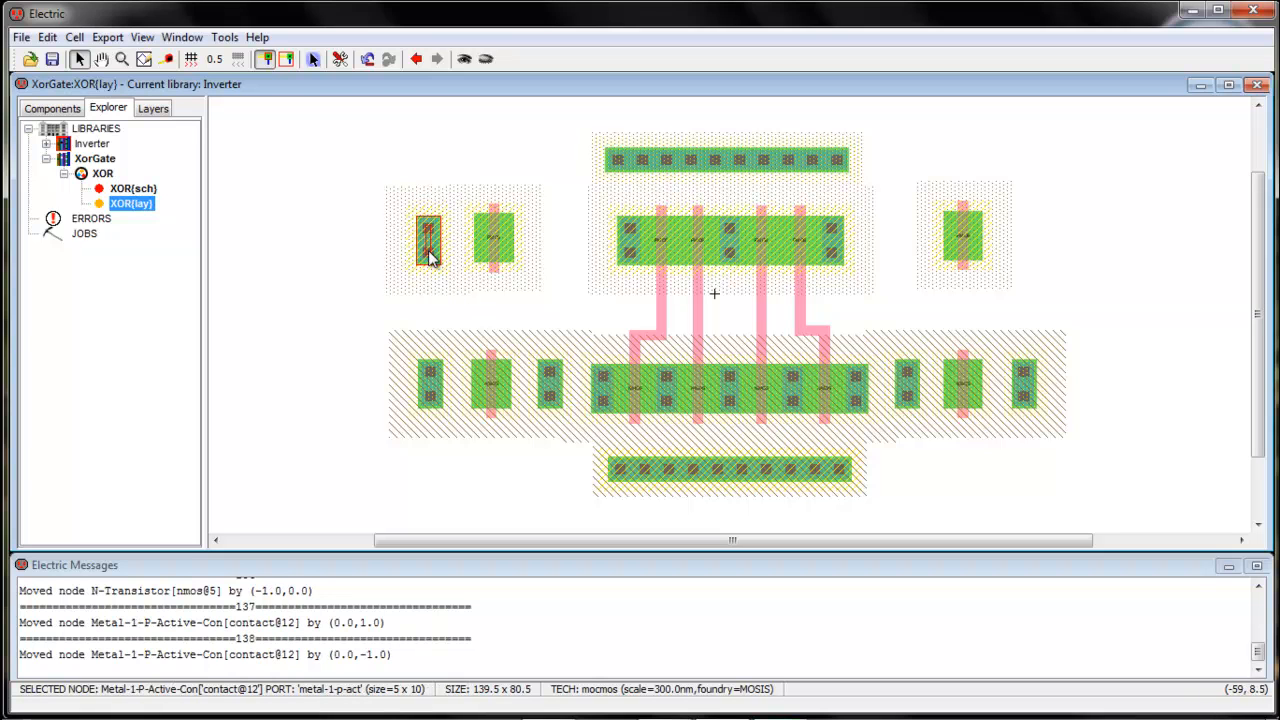
pyautogui.press('Up')
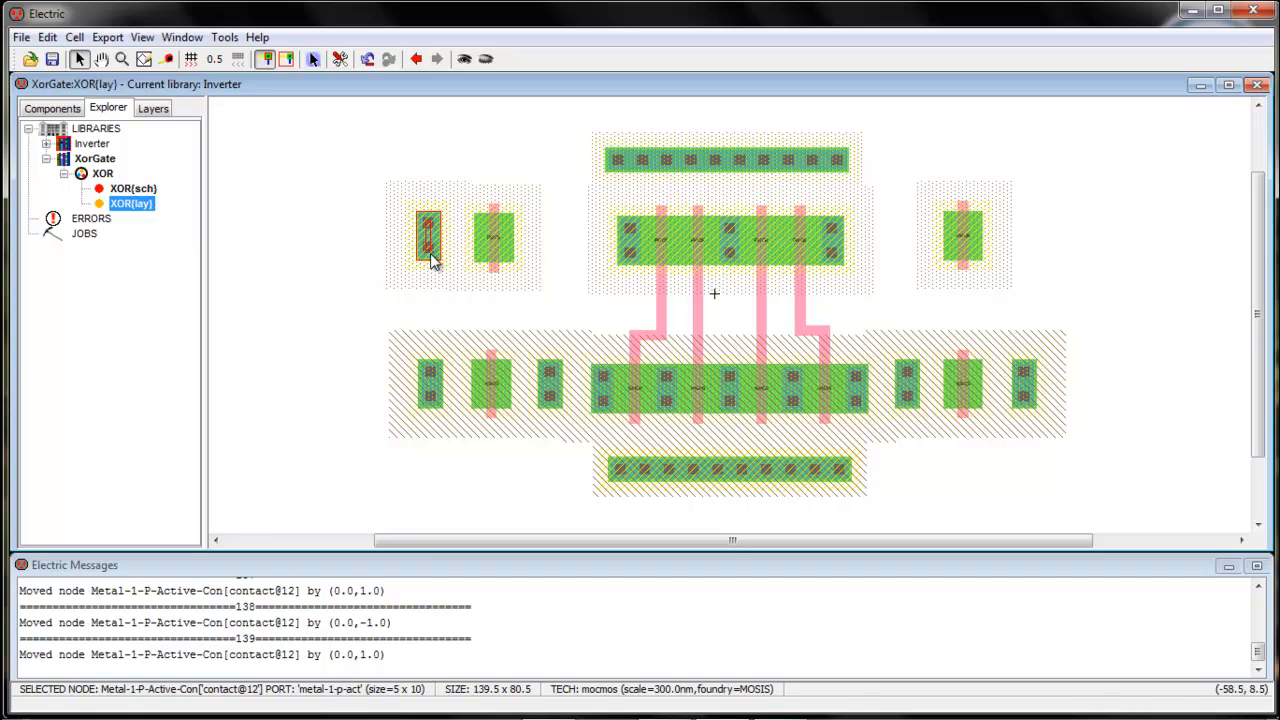
pyautogui.moveTo(431, 258); pyautogui.dragTo(556, 247)
pyautogui.click(434, 324)
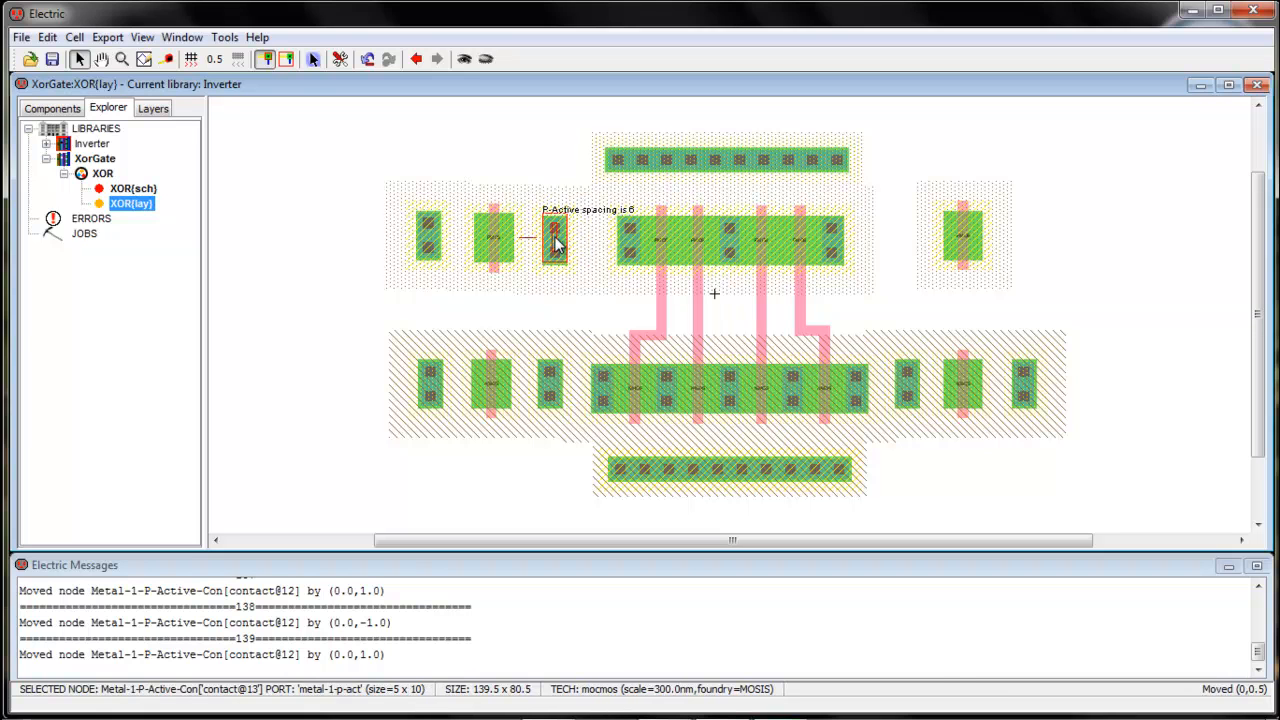
# Place P-active contacts right of the top-left transistor and on both sides of the top-right one
pyautogui.click(434, 256)
pyautogui.moveTo(434, 253); pyautogui.dragTo(435, 256)
pyautogui.click(470, 288)
pyautogui.moveTo(818, 262); pyautogui.dragTo(1024, 243)
pyautogui.click(935, 315)
pyautogui.click(1093, 271)
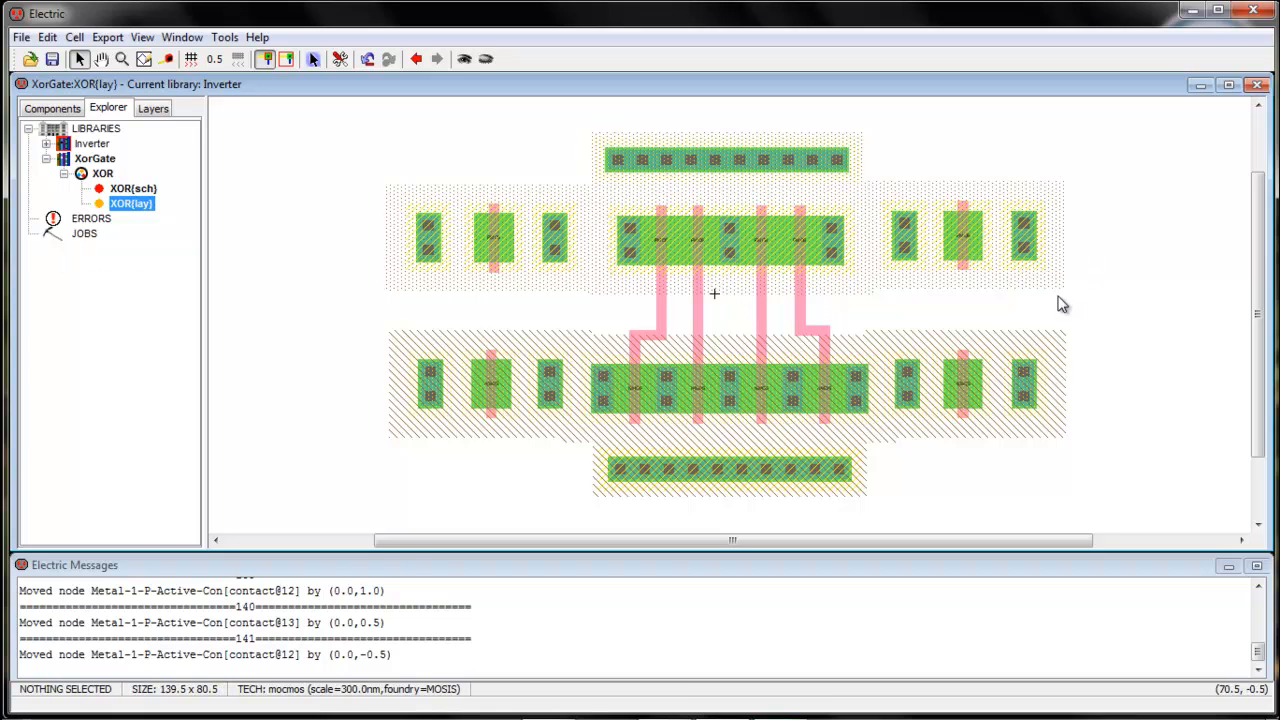
# Wire the top-left P-transistor and bottom-left N-transistor to both flanking contacts with active arcs
pyautogui.click(476, 247)
pyautogui.click(429, 243)
pyautogui.rightClick(503, 250)
pyautogui.click(510, 250)
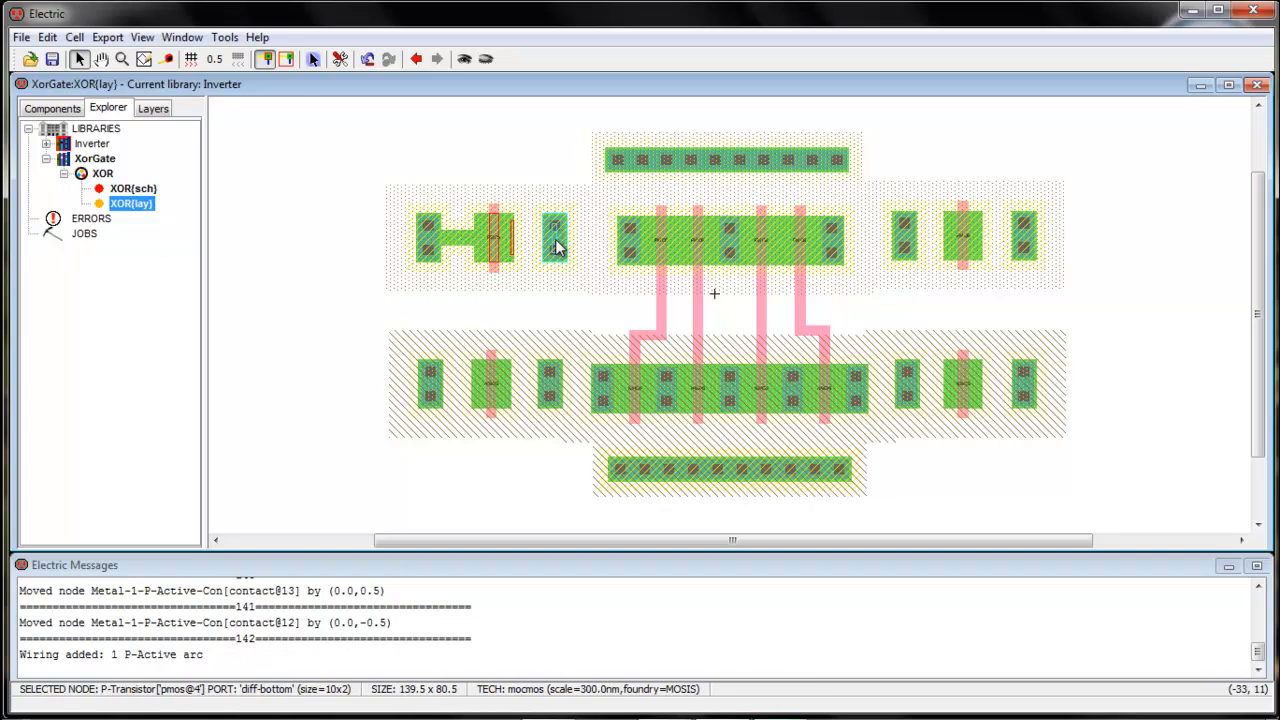
pyautogui.rightClick(556, 243)
pyautogui.click(515, 390)
pyautogui.rightClick(550, 385)
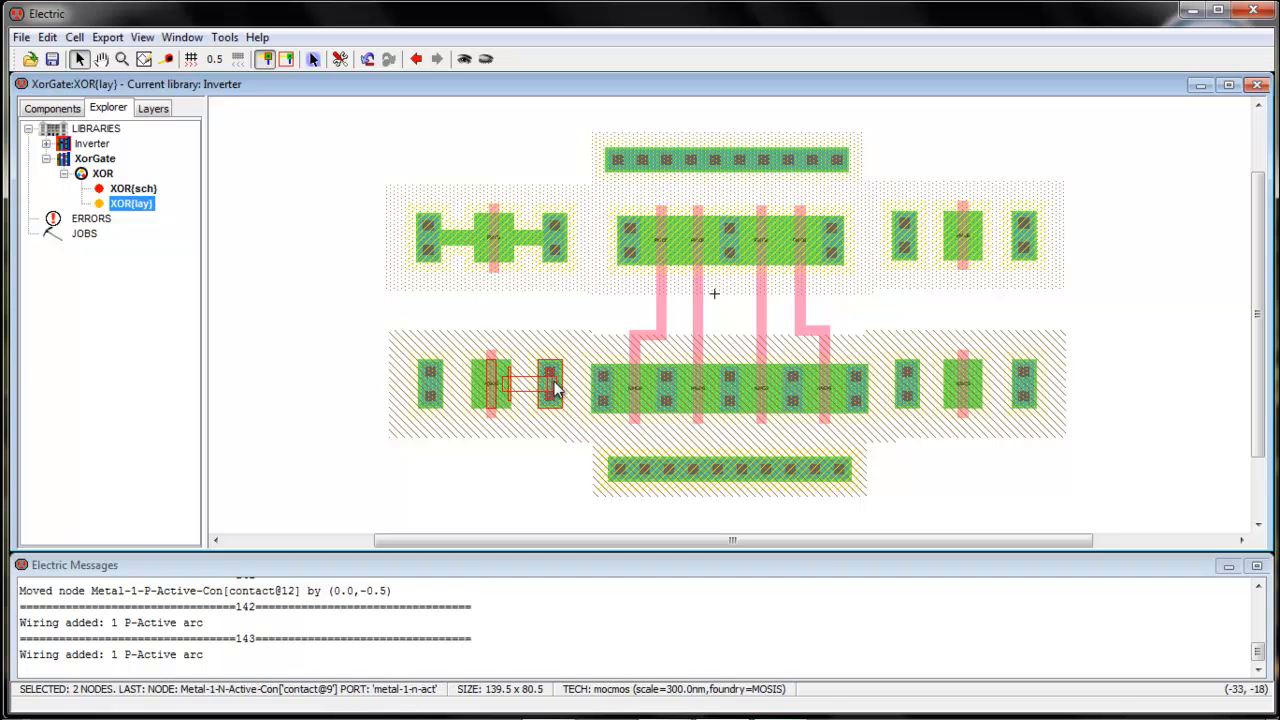
pyautogui.click(463, 390)
pyautogui.rightClick(434, 389)
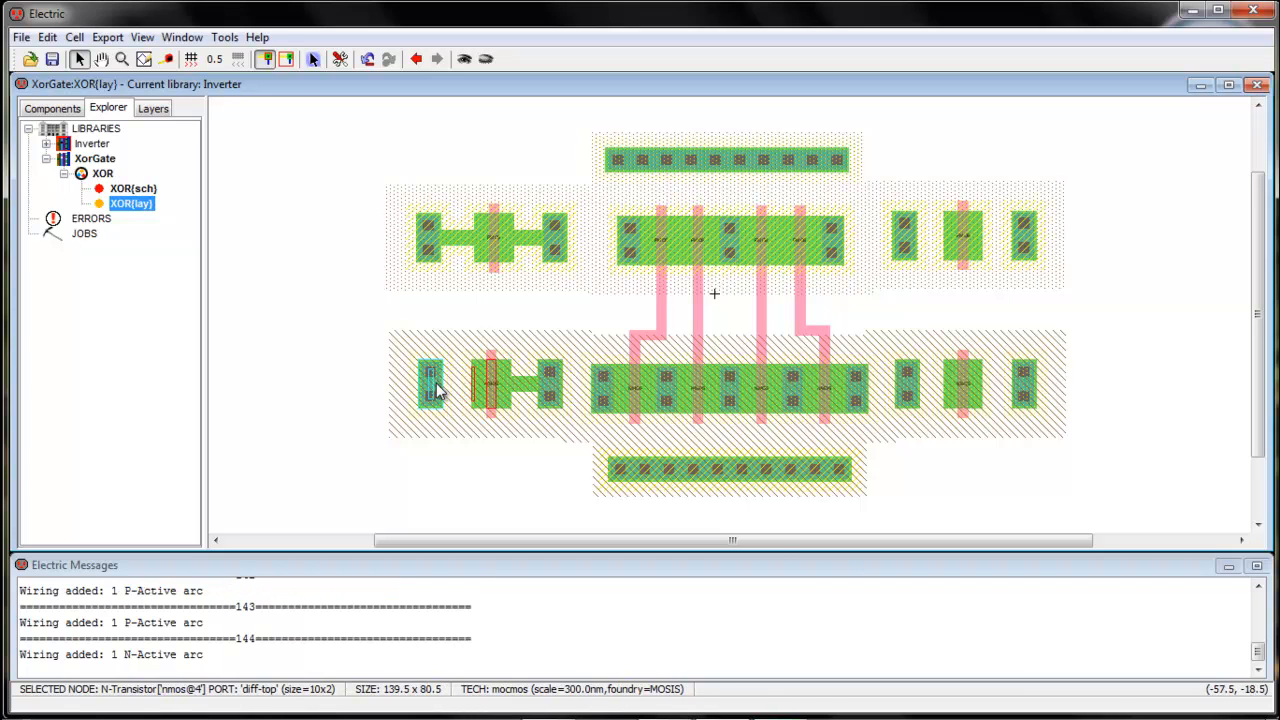
# Wire the top-right P-transistor and bottom-right N-transistor to both flanking contacts with active arcs
pyautogui.click(940, 245)
pyautogui.rightClick(912, 241)
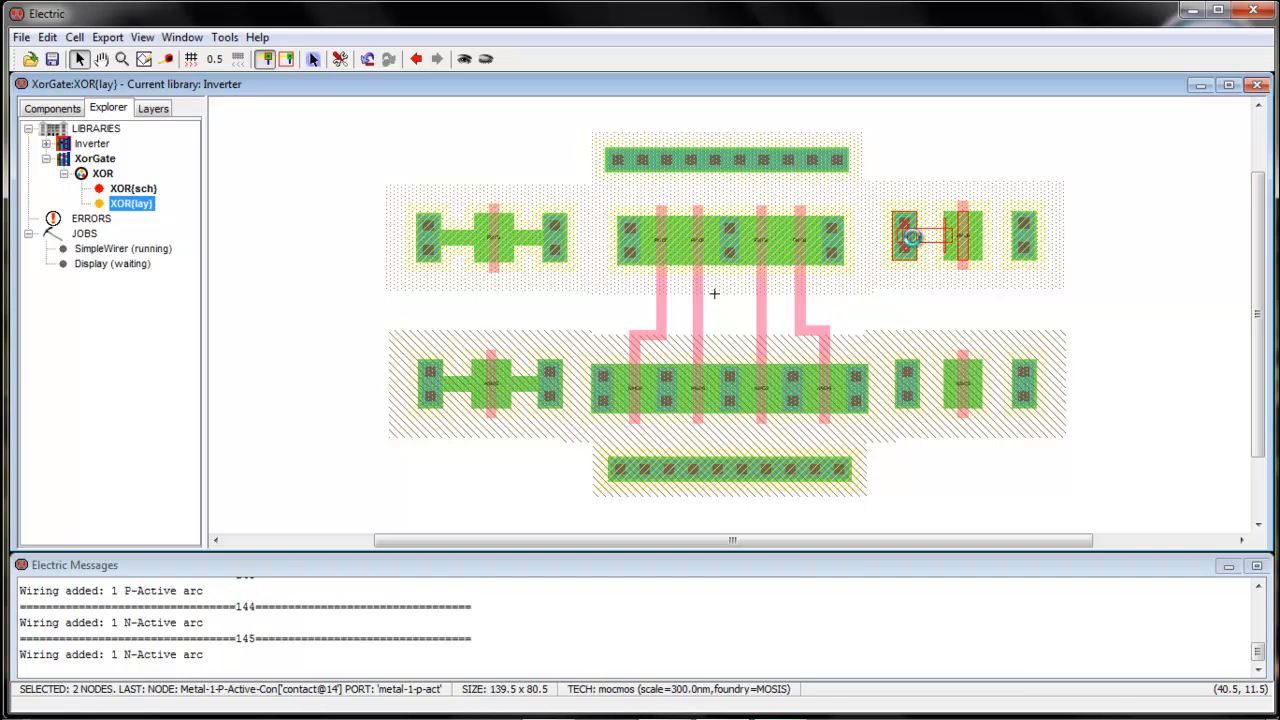
pyautogui.click(988, 241)
pyautogui.rightClick(1023, 244)
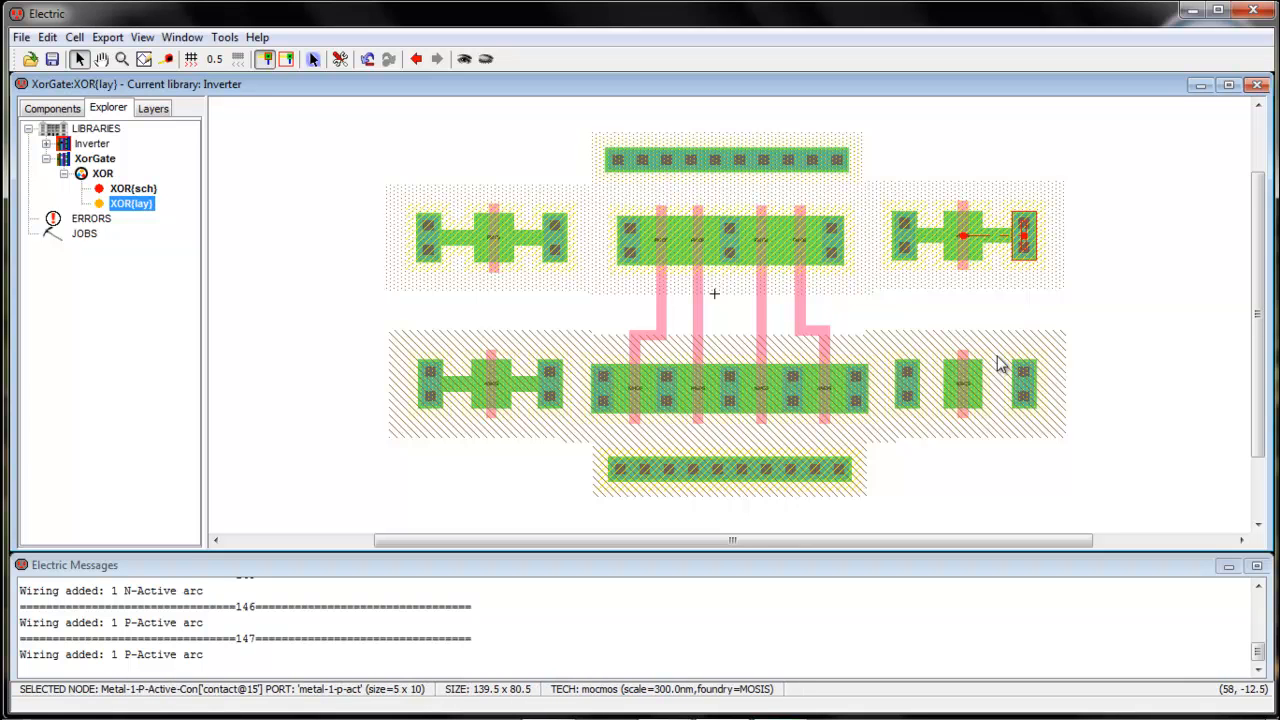
pyautogui.click(988, 398)
pyautogui.rightClick(1030, 392)
pyautogui.click(957, 392)
pyautogui.rightClick(915, 385)
# Pull the contacts of the two right-side transistors in tight against their gates
pyautogui.moveTo(1034, 257); pyautogui.dragTo(1006, 257)
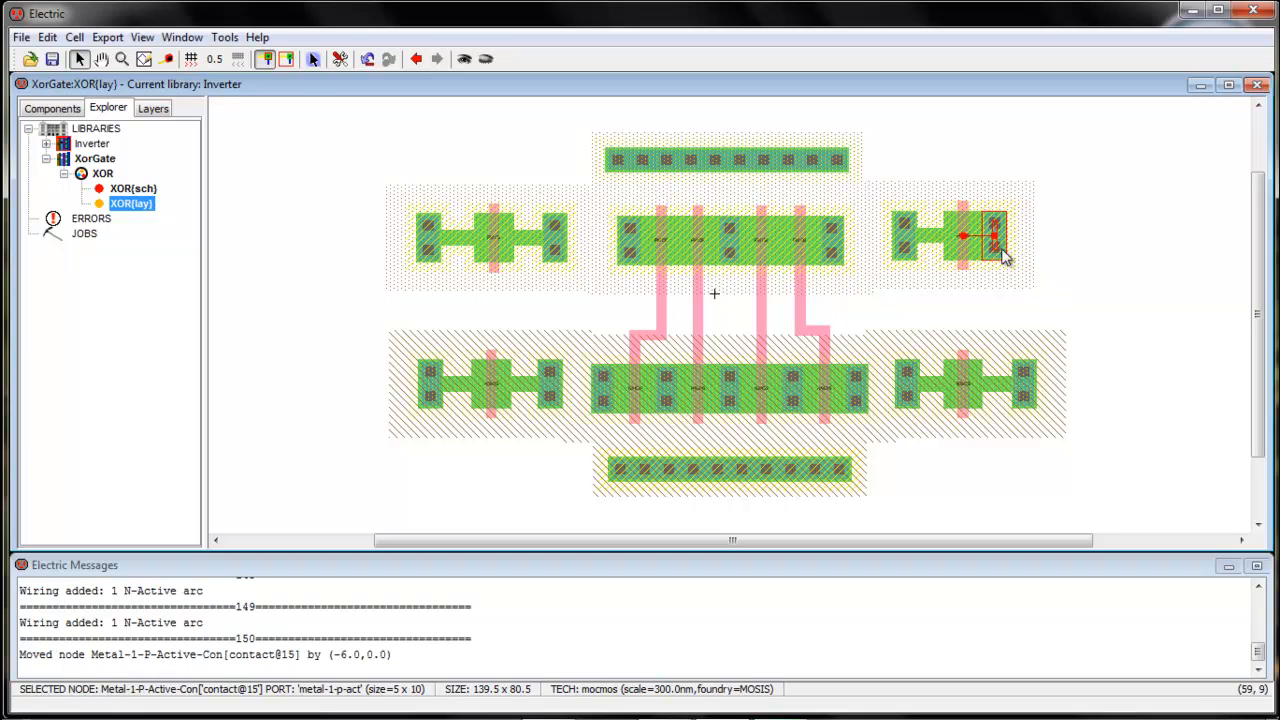
pyautogui.moveTo(908, 266); pyautogui.dragTo(935, 265)
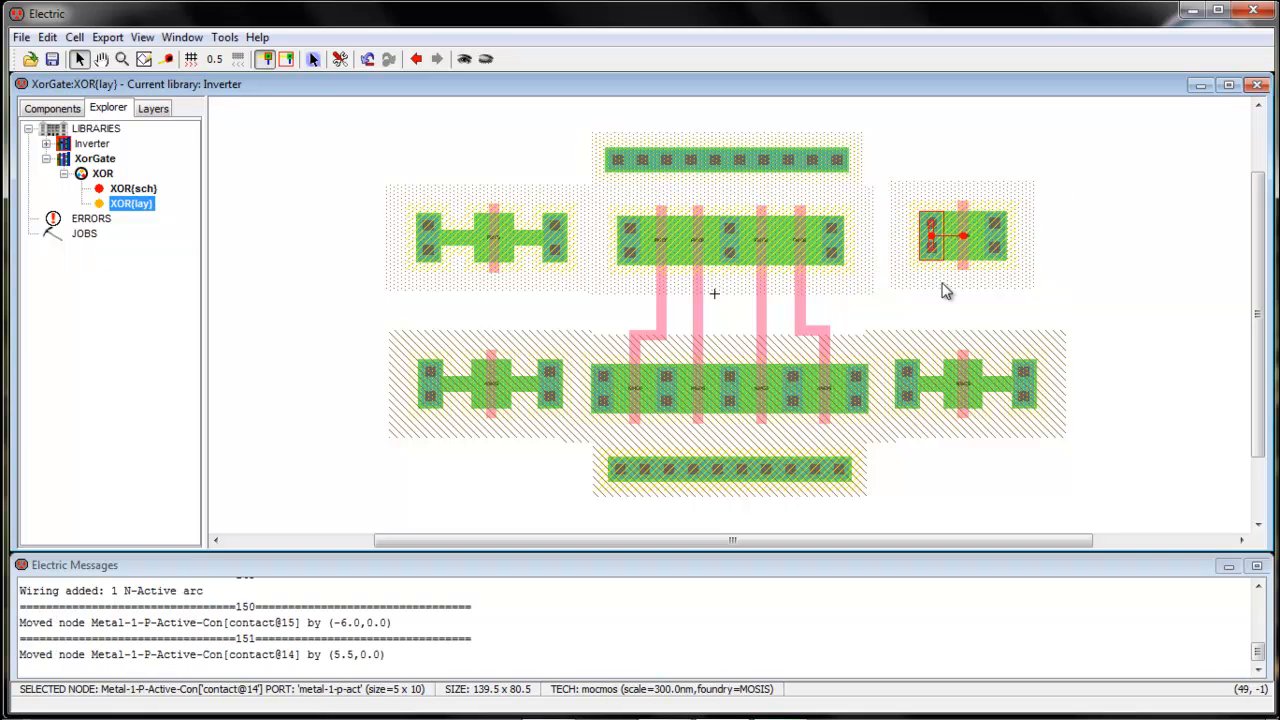
pyautogui.moveTo(1031, 403); pyautogui.dragTo(999, 407)
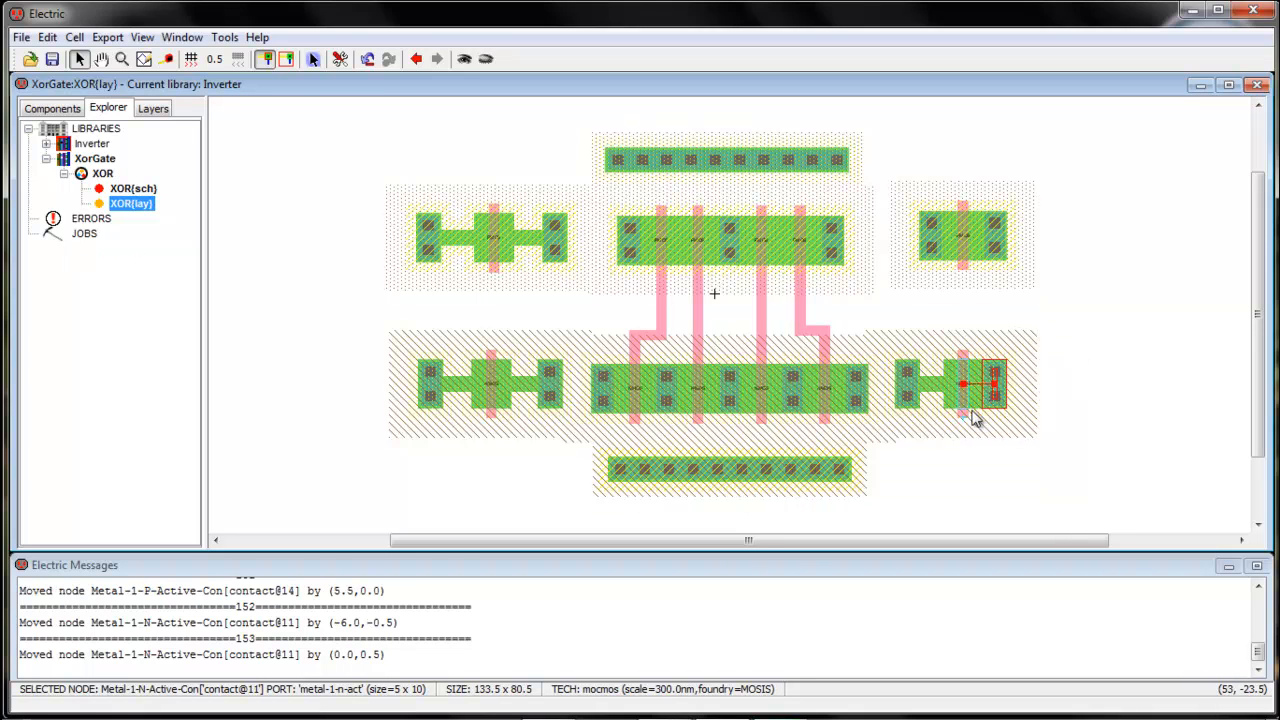
pyautogui.moveTo(918, 413); pyautogui.dragTo(936, 412)
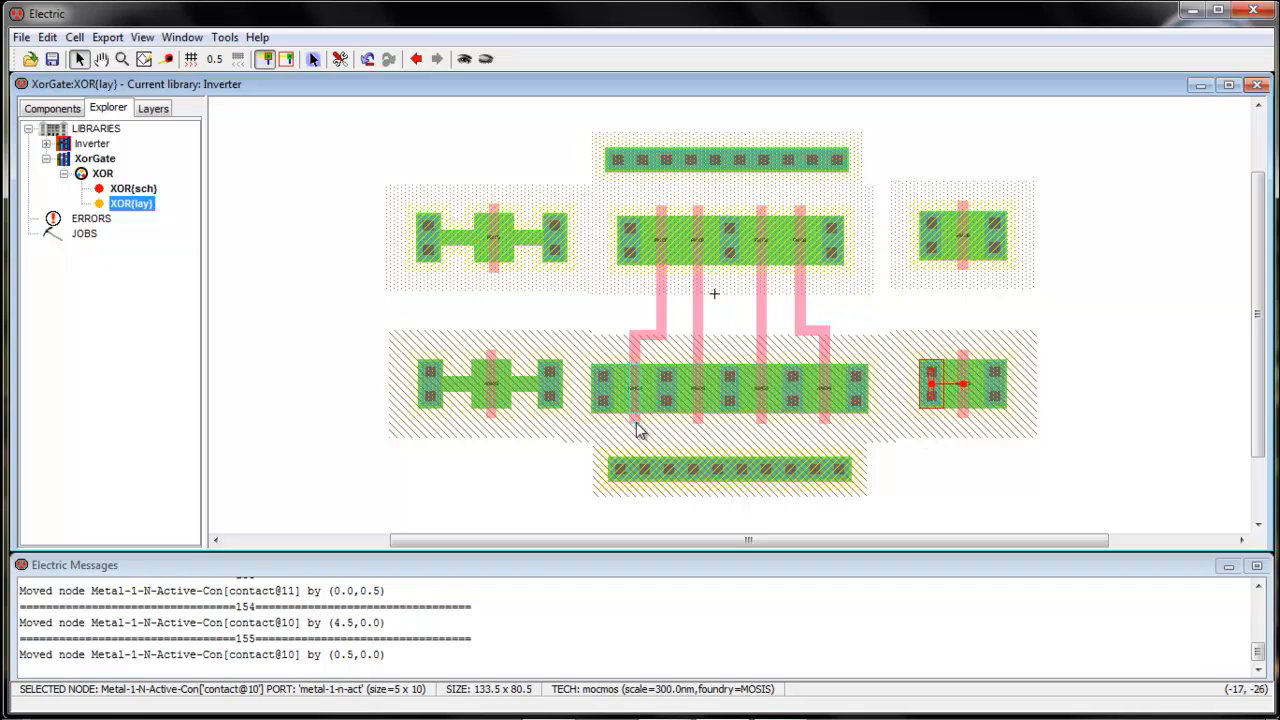
# Pull the contacts of the two left-side transistors in tight against their gates
pyautogui.moveTo(560, 413); pyautogui.dragTo(526, 406)
pyautogui.click(435, 403)
pyautogui.moveTo(435, 403); pyautogui.dragTo(463, 400)
pyautogui.moveTo(554, 265); pyautogui.dragTo(528, 268)
pyautogui.moveTo(430, 260); pyautogui.dragTo(468, 262)
pyautogui.click(465, 312)
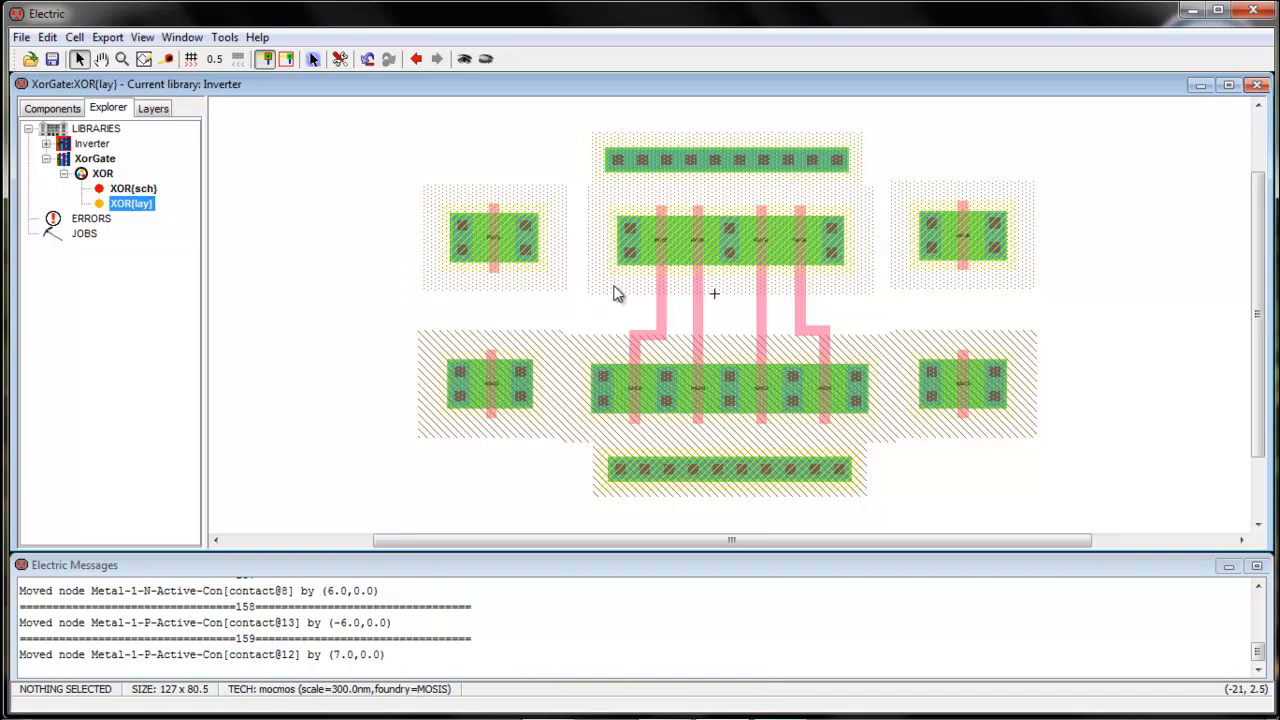
# Shift the upper-right and upper-left P-transistor blocks inward toward the central row
pyautogui.moveTo(903, 183); pyautogui.dragTo(950, 268)
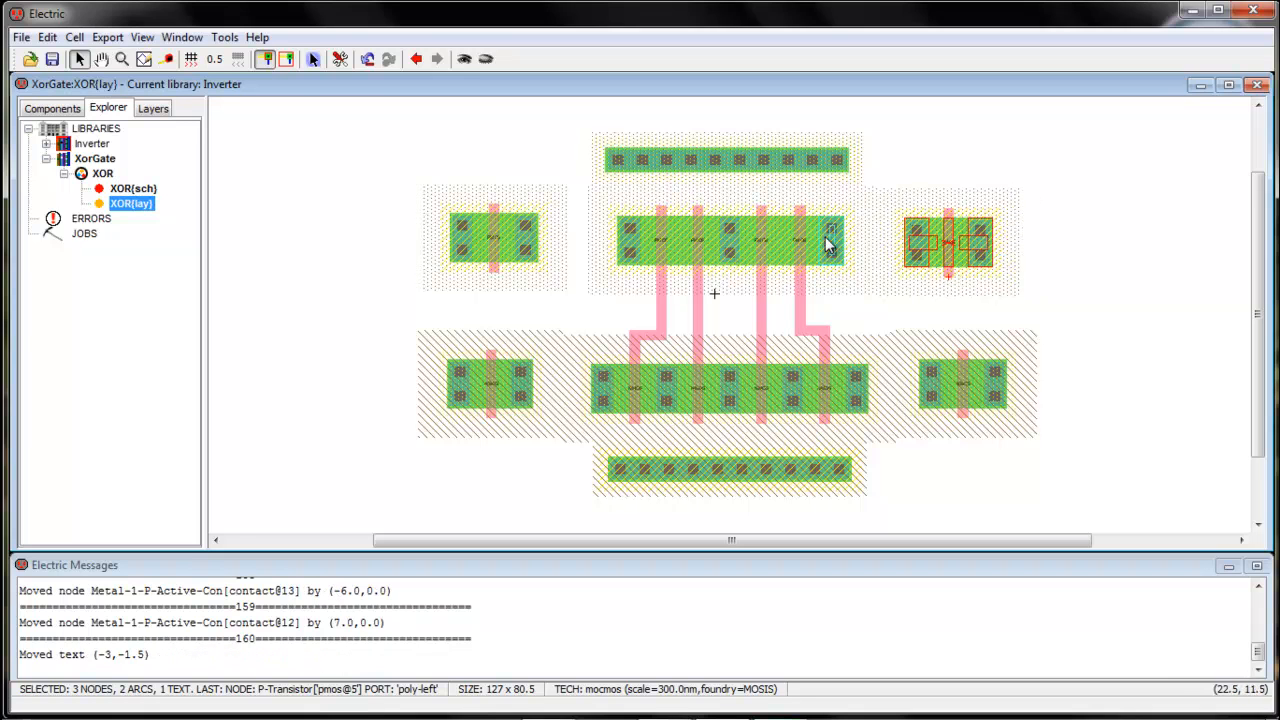
pyautogui.click(938, 270)
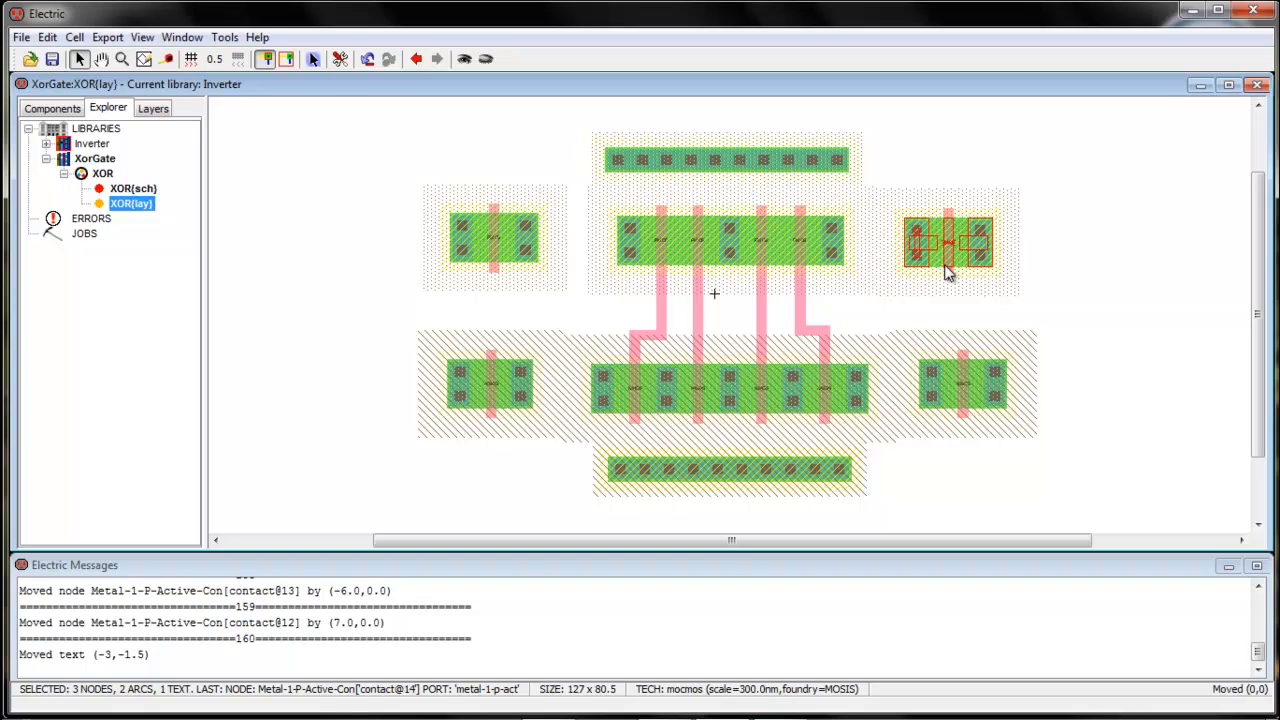
pyautogui.moveTo(948, 273); pyautogui.dragTo(948, 271)
pyautogui.moveTo(434, 200)
pyautogui.mouseDown()
pyautogui.moveTo(557, 286)
pyautogui.moveTo(501, 264)
pyautogui.moveTo(508, 274)
pyautogui.mouseUp()
pyautogui.click(371, 269)
# Move the lower-left N-transistor block right to align beneath its upper partner
pyautogui.moveTo(408, 333); pyautogui.dragTo(570, 414)
pyautogui.moveTo(491, 412); pyautogui.dragTo(519, 415)
pyautogui.moveTo(516, 344)
pyautogui.mouseDown()
pyautogui.moveTo(517, 359)
pyautogui.moveTo(516, 344)
pyautogui.mouseUp()
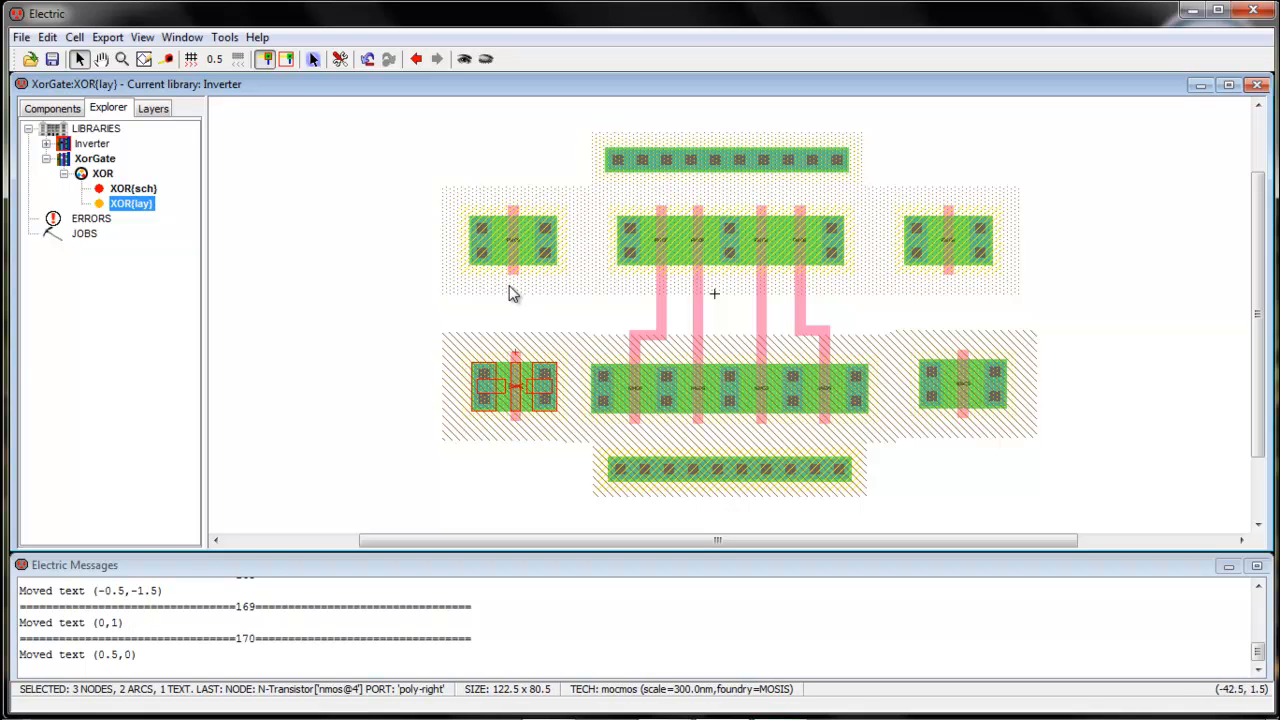
pyautogui.moveTo(512, 417); pyautogui.dragTo(510, 417)
pyautogui.moveTo(902, 347); pyautogui.dragTo(952, 425)
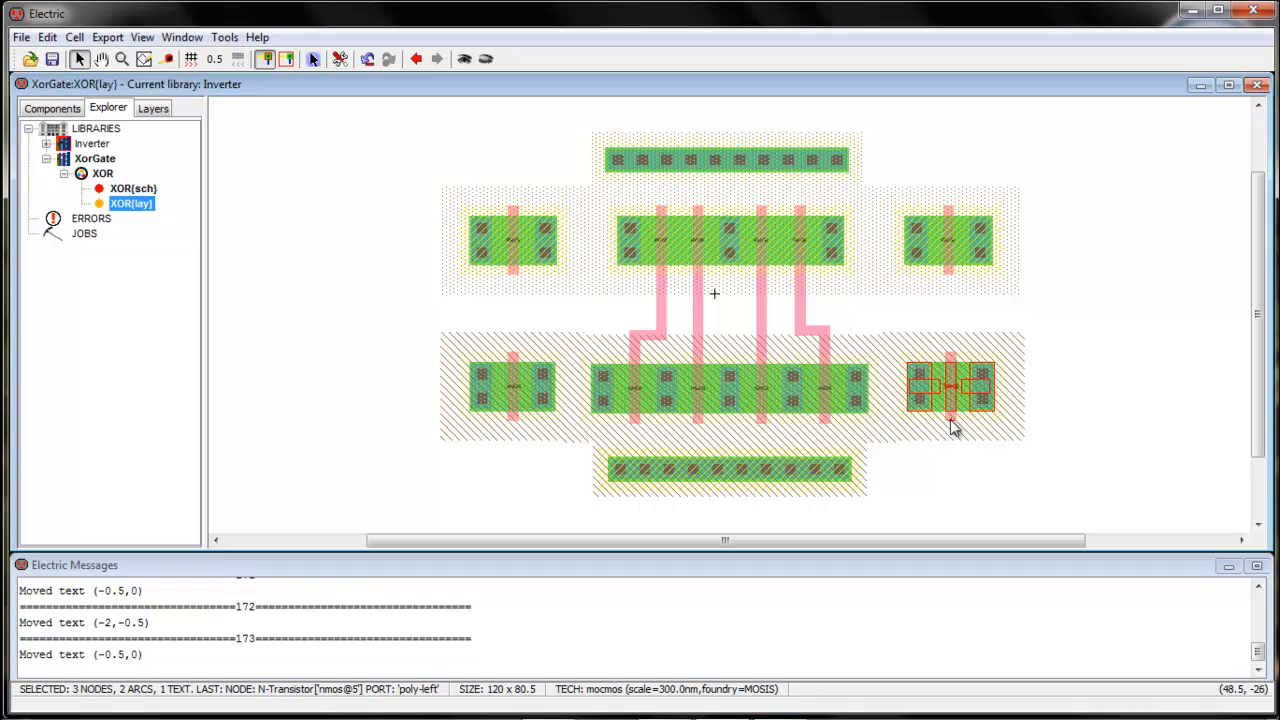
# Draw poly wires from the upper-left and upper-right P-transistor gates down to the N-transistors
pyautogui.click(963, 427)
pyautogui.click(513, 285)
pyautogui.moveTo(513, 285); pyautogui.dragTo(514, 366, button='right')
pyautogui.click(560, 328)
pyautogui.click(947, 284)
pyautogui.moveTo(947, 284); pyautogui.dragTo(951, 366, button='right')
pyautogui.click(925, 510)
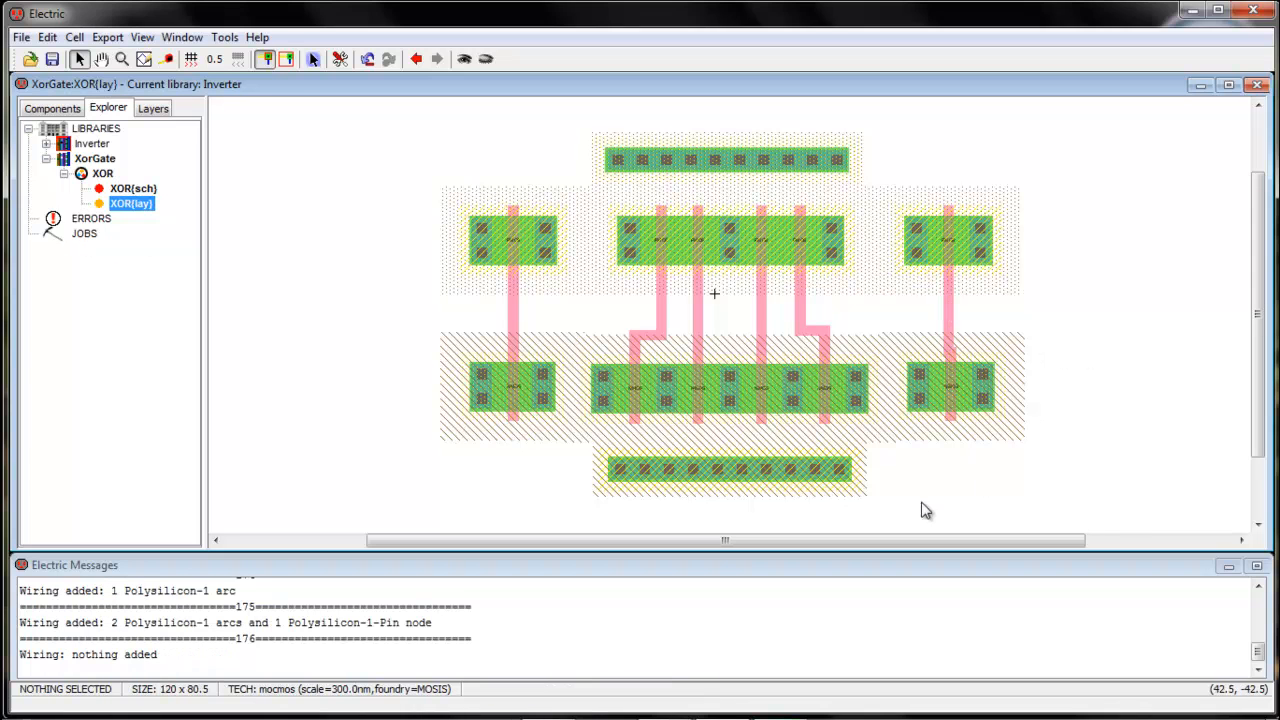
# Nudge the lower-right N-transistor half a unit left
pyautogui.moveTo(913, 497); pyautogui.dragTo(983, 401)
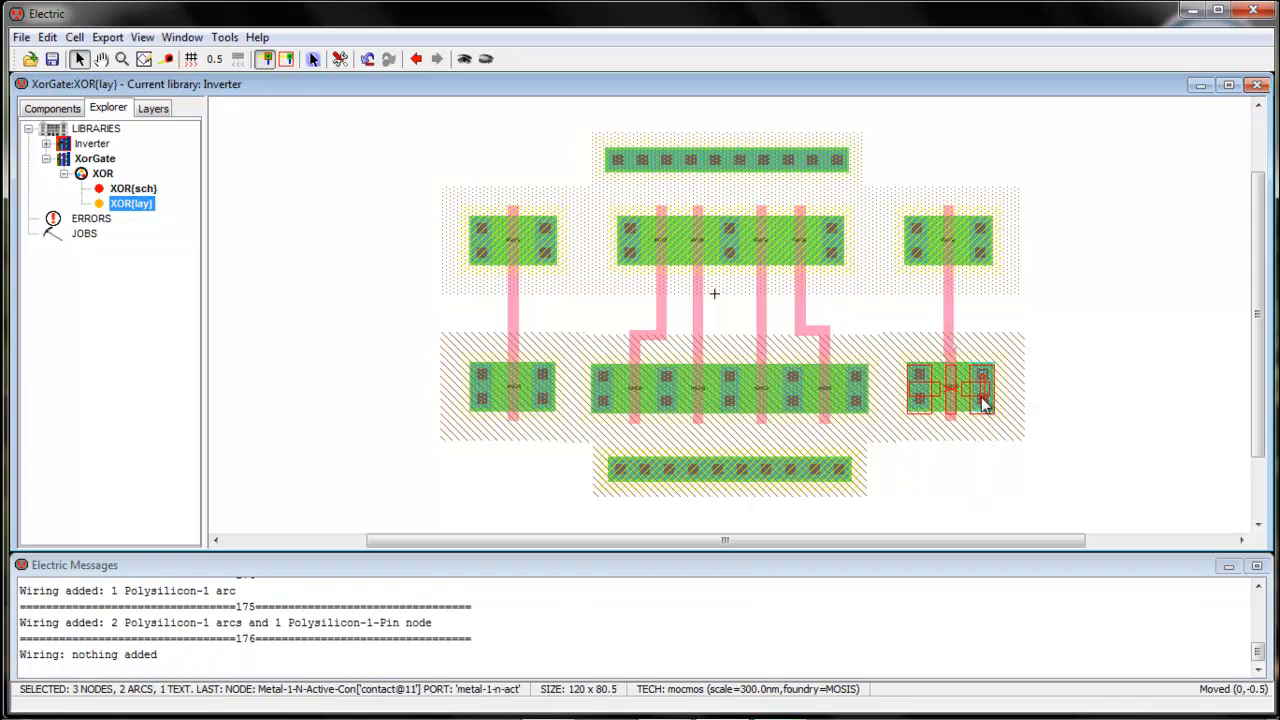
pyautogui.press('Left')
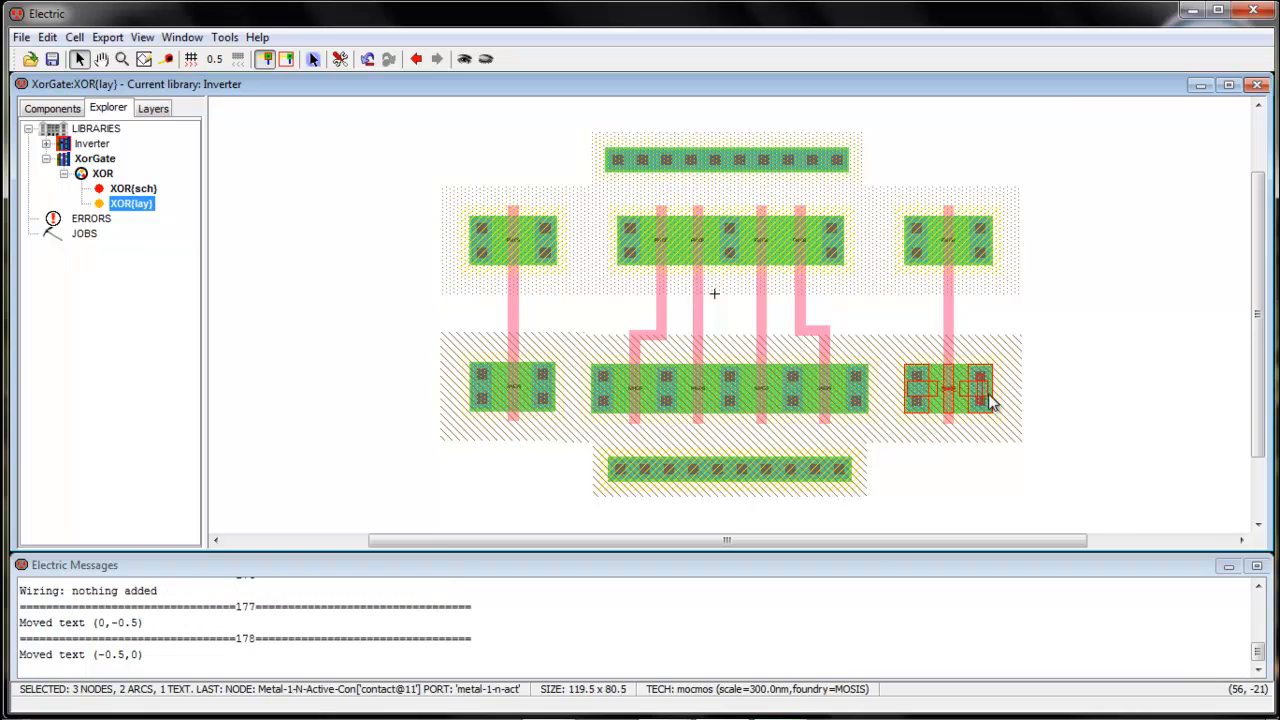
pyautogui.click(1090, 380)
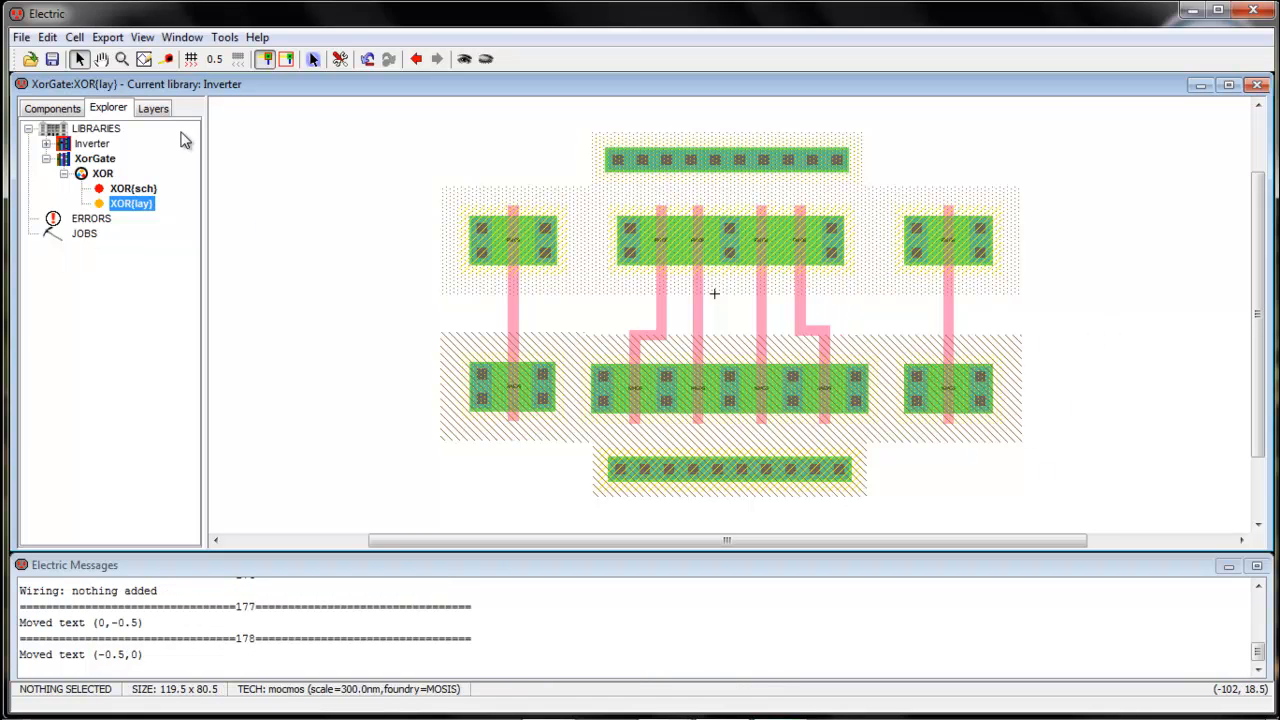
pyautogui.click(224, 37)
# Run a hierarchical DRC and step through the four N-Well notch errors
pyautogui.moveTo(252, 57)
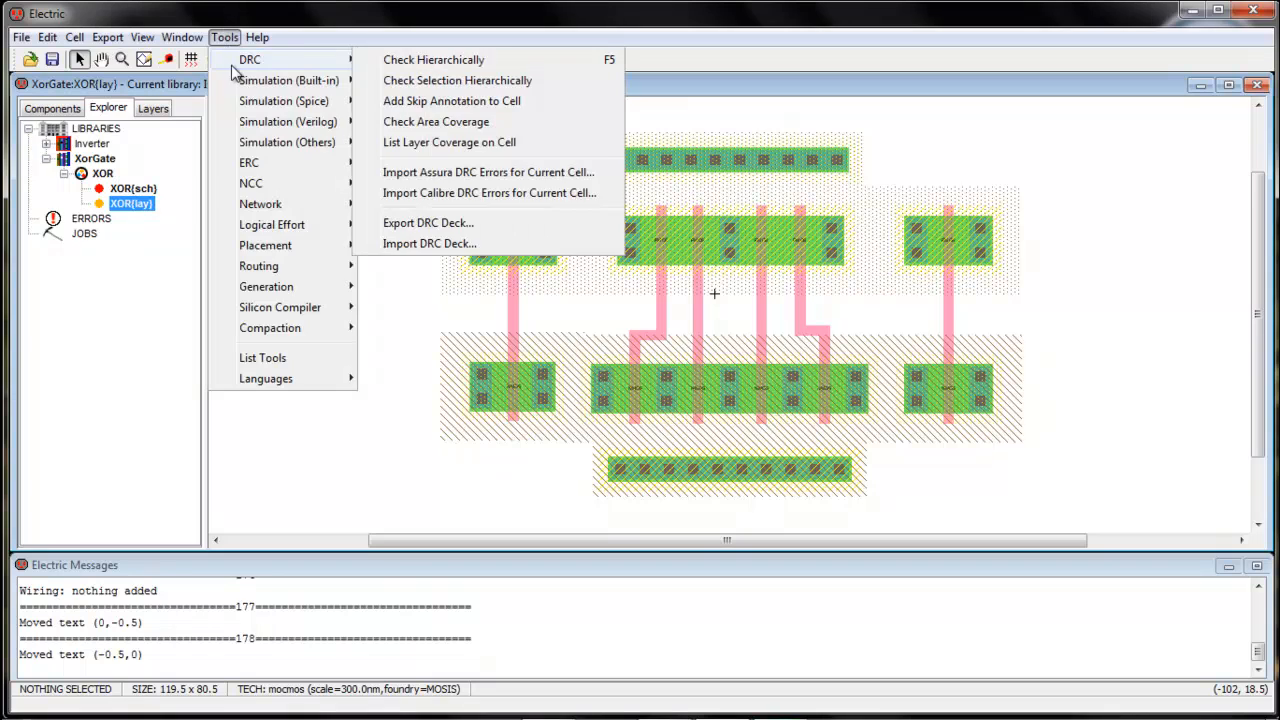
pyautogui.click(491, 58)
pyautogui.click(652, 390)
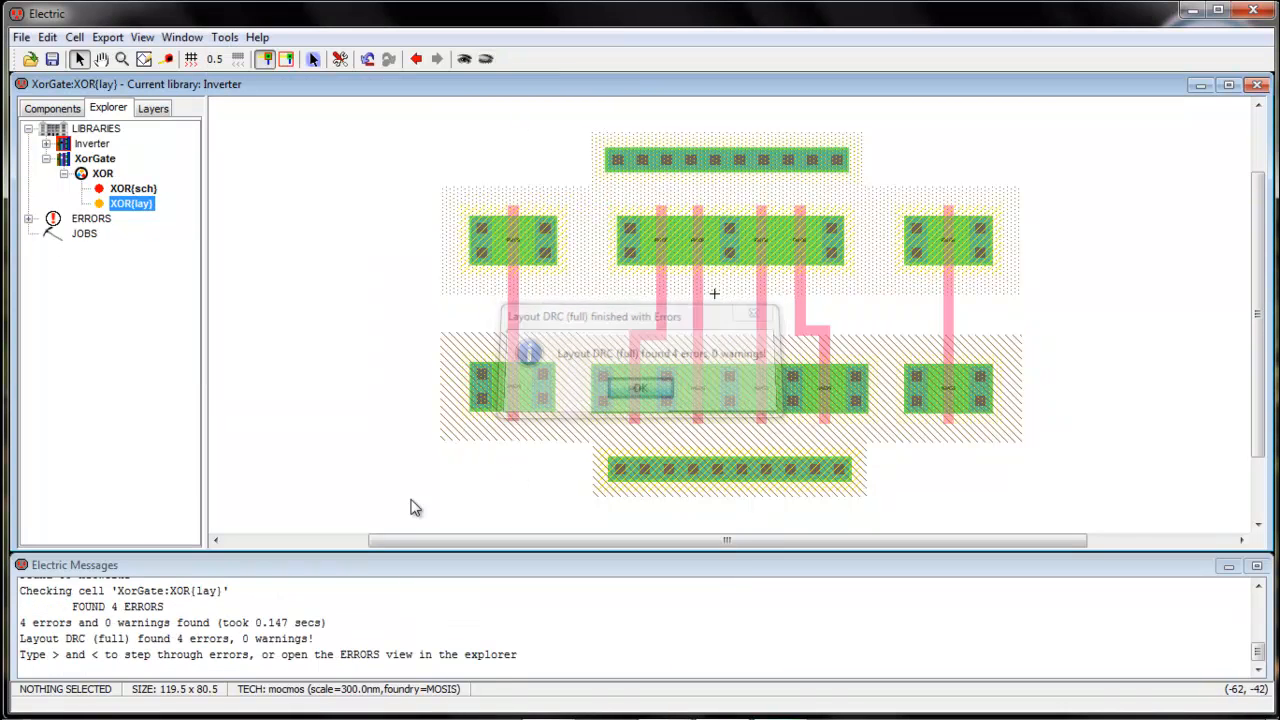
pyautogui.press('less')
pyautogui.press('less')
pyautogui.press('less')
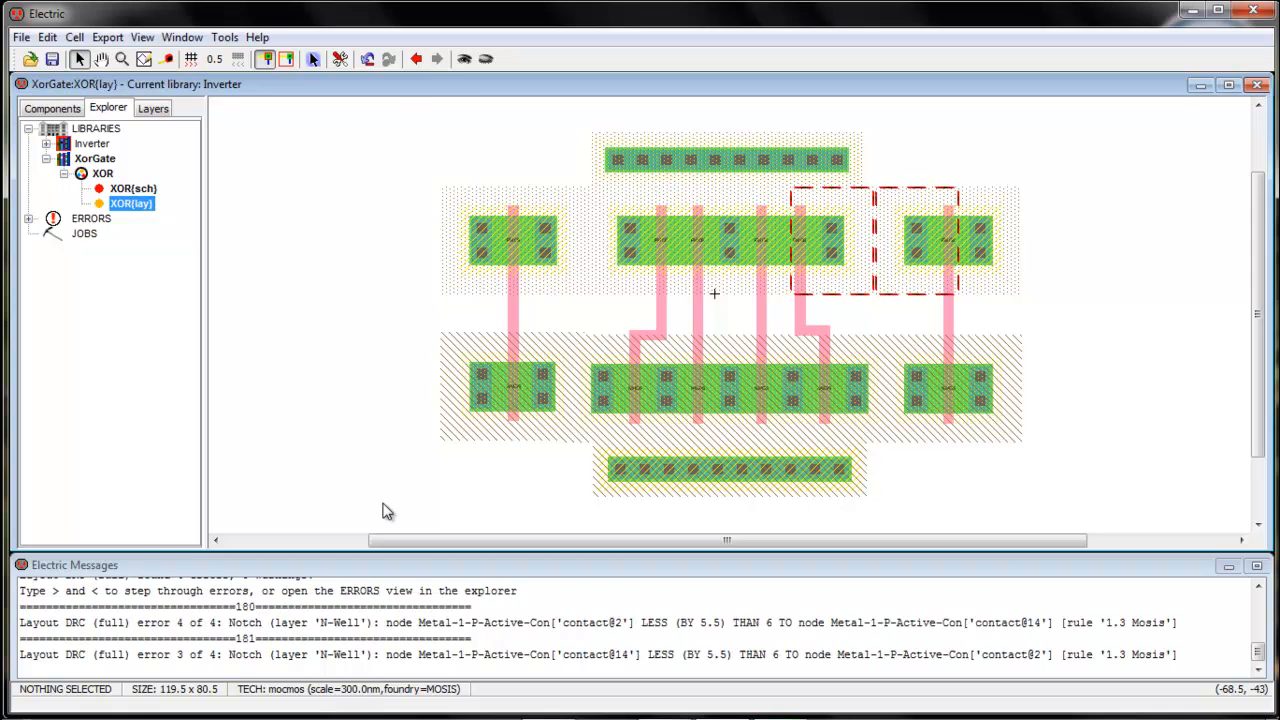
pyautogui.press('less')
pyautogui.press('less')
pyautogui.press('less')
pyautogui.press('less')
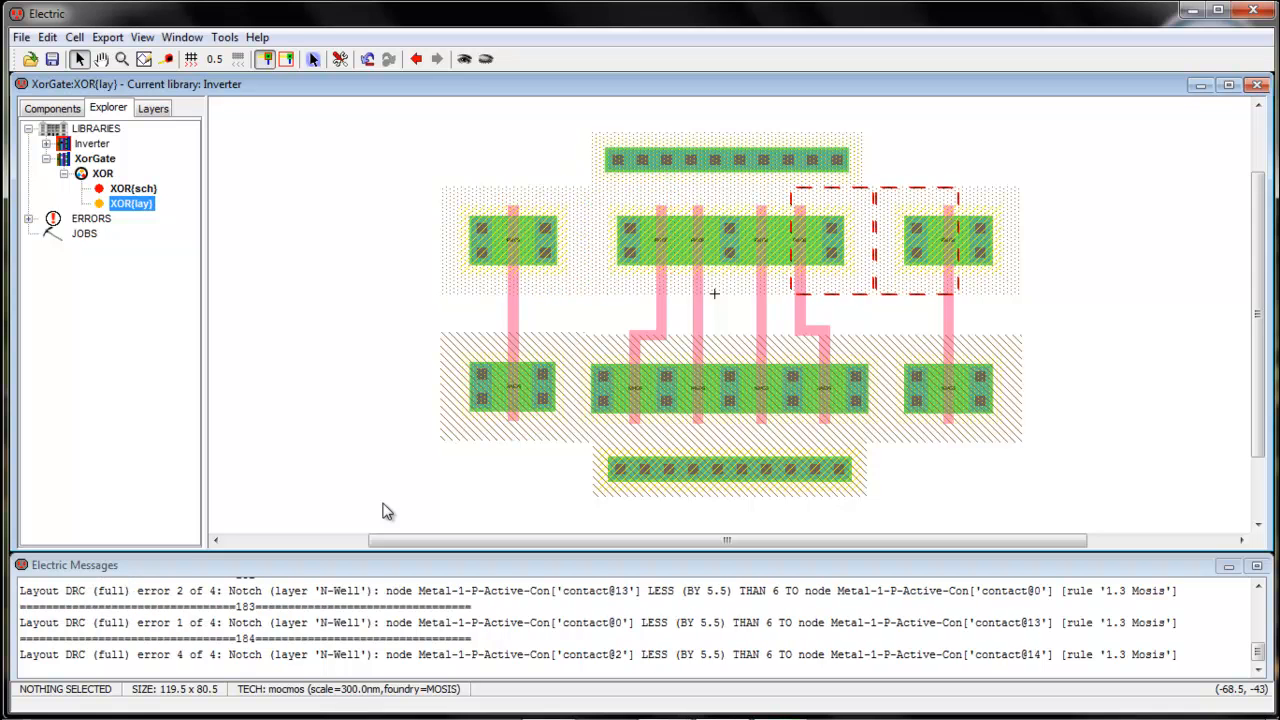
pyautogui.click(1055, 392)
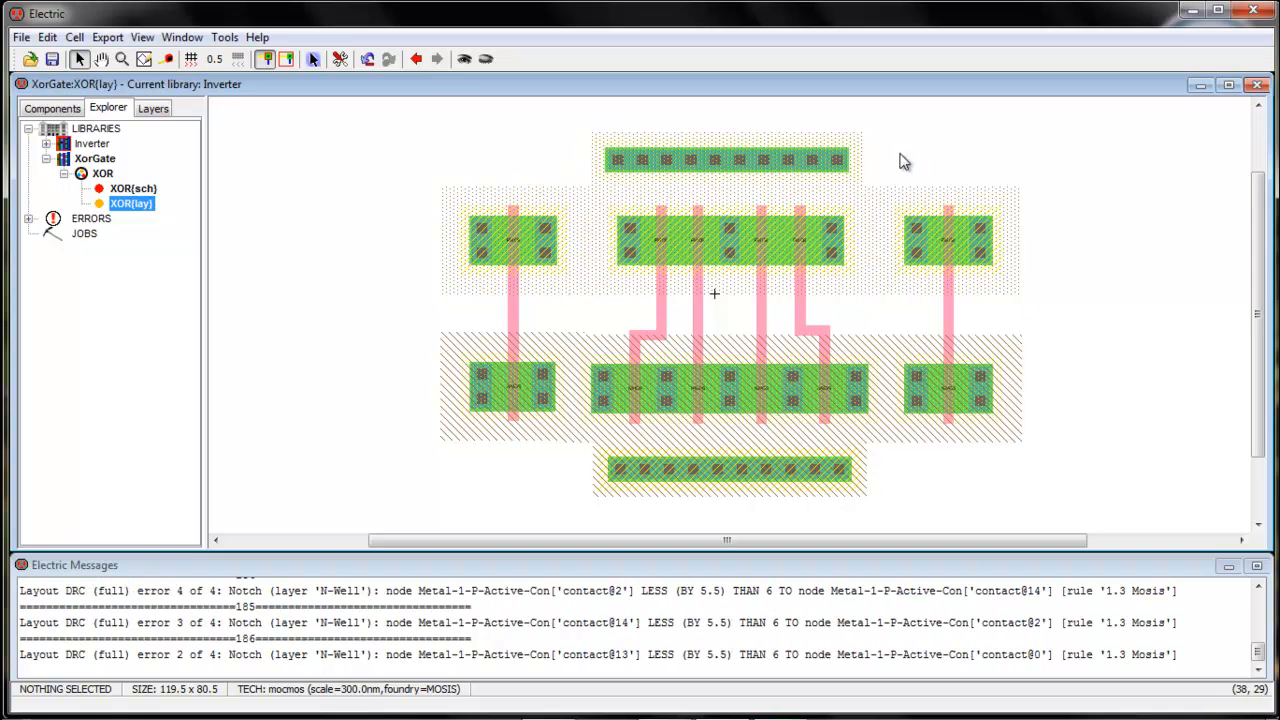
# Fine-tune the right-side transistor positions with small one-unit shifts
pyautogui.moveTo(940, 270)
pyautogui.mouseDown()
pyautogui.moveTo(985, 275)
pyautogui.moveTo(945, 265)
pyautogui.mouseUp()
pyautogui.moveTo(898, 352); pyautogui.dragTo(1011, 425)
pyautogui.click(958, 505)
pyautogui.moveTo(913, 489); pyautogui.dragTo(968, 403)
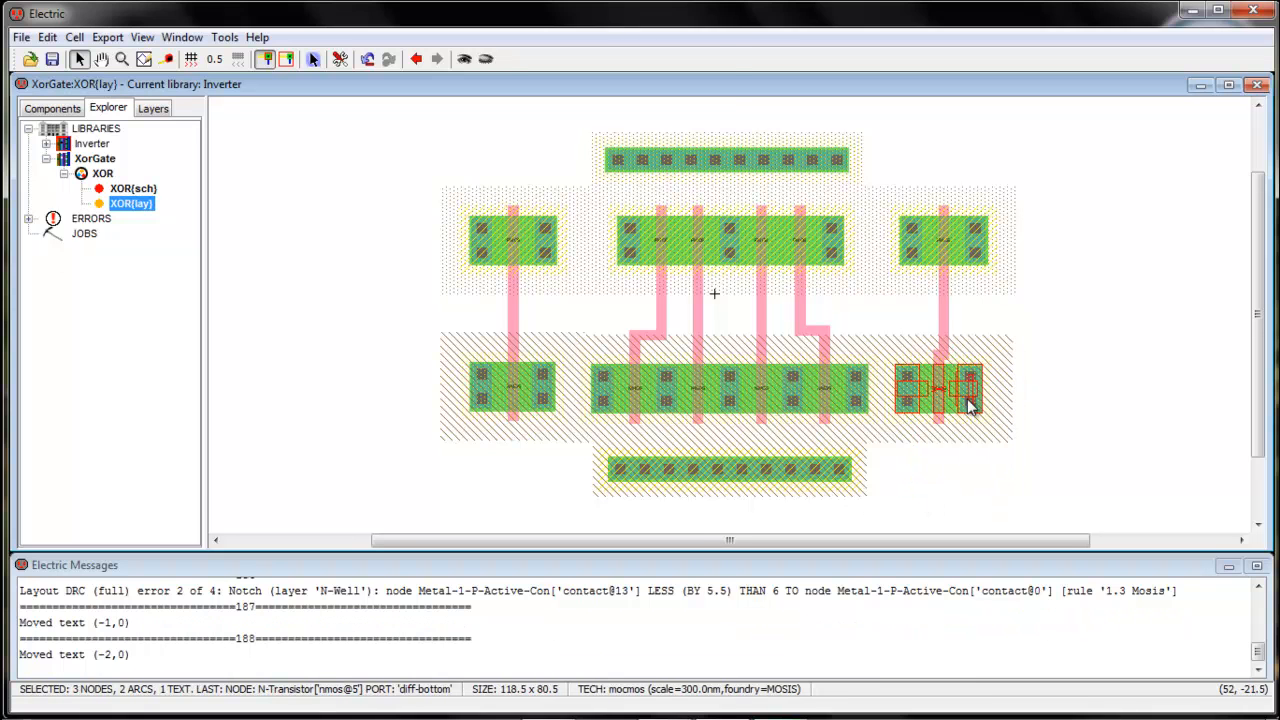
pyautogui.doubleClick(975, 405)
pyautogui.click(693, 57)
pyautogui.moveTo(967, 400); pyautogui.dragTo(972, 400)
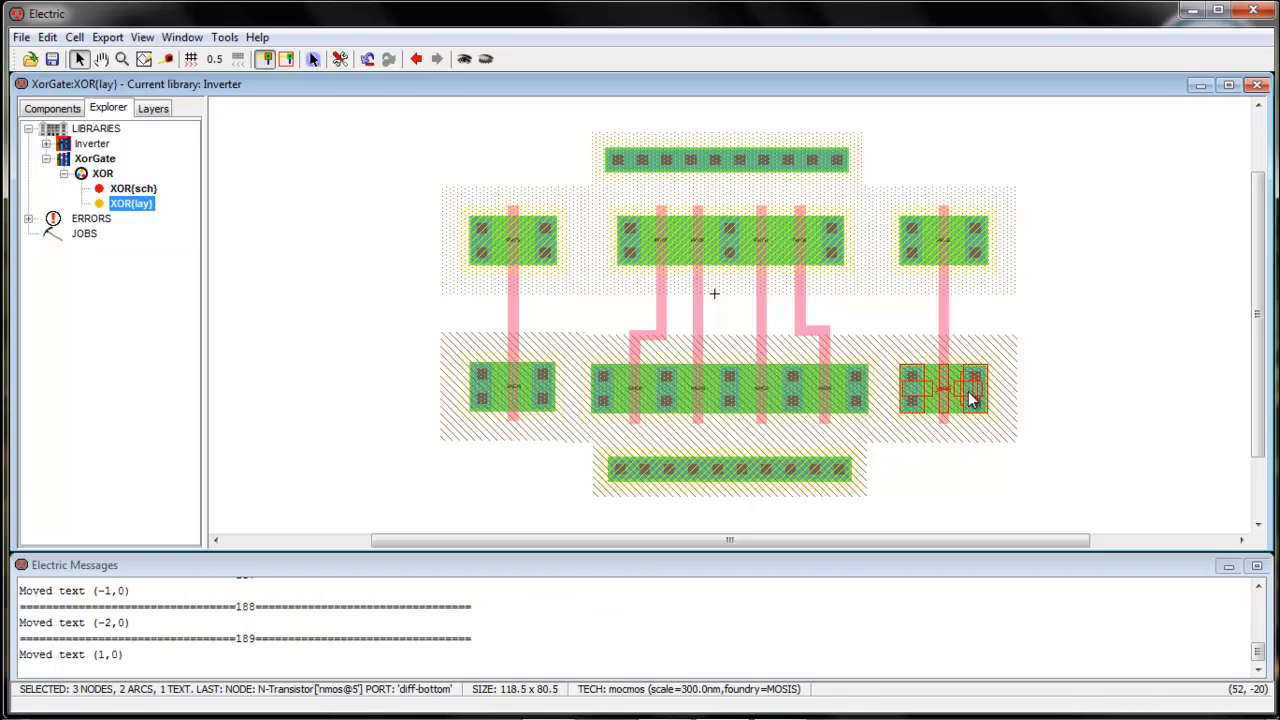
pyautogui.click(1023, 484)
# Try shifting the upper-left transistor right, undoing both attempts
pyautogui.moveTo(417, 218); pyautogui.dragTo(532, 247)
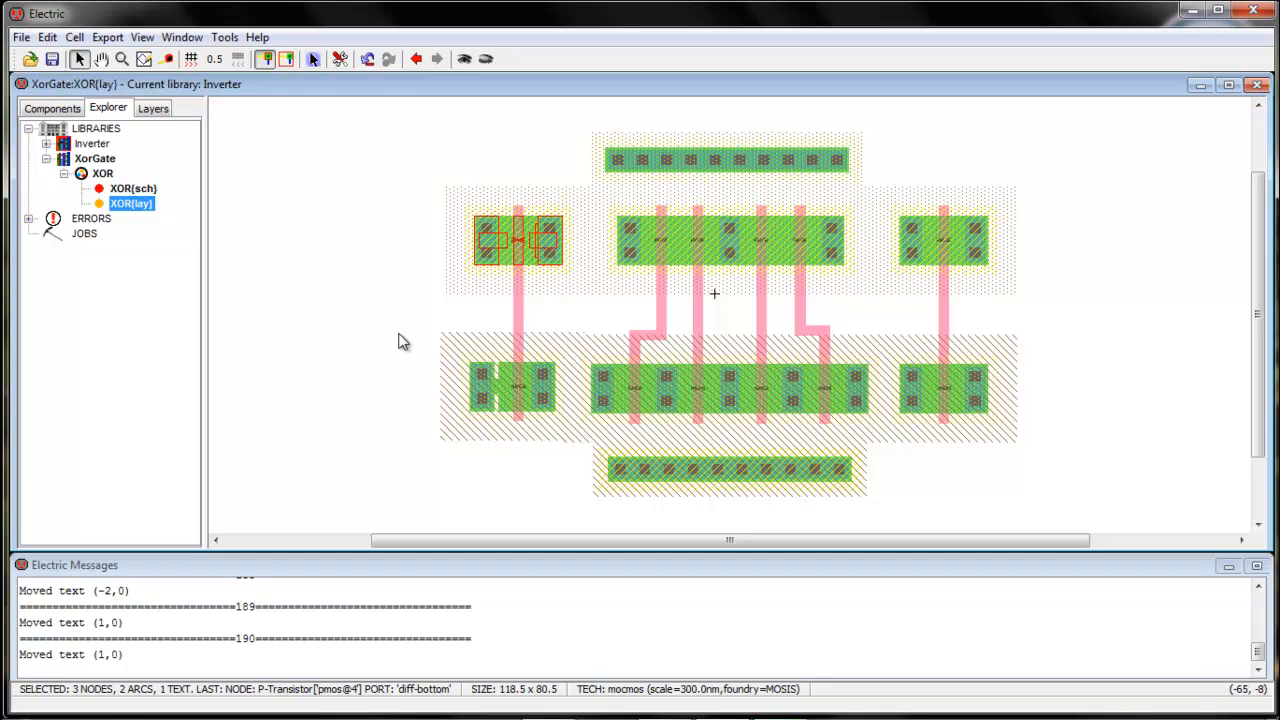
pyautogui.hotkey('ctrl', 'z')
pyautogui.moveTo(439, 173); pyautogui.dragTo(521, 232)
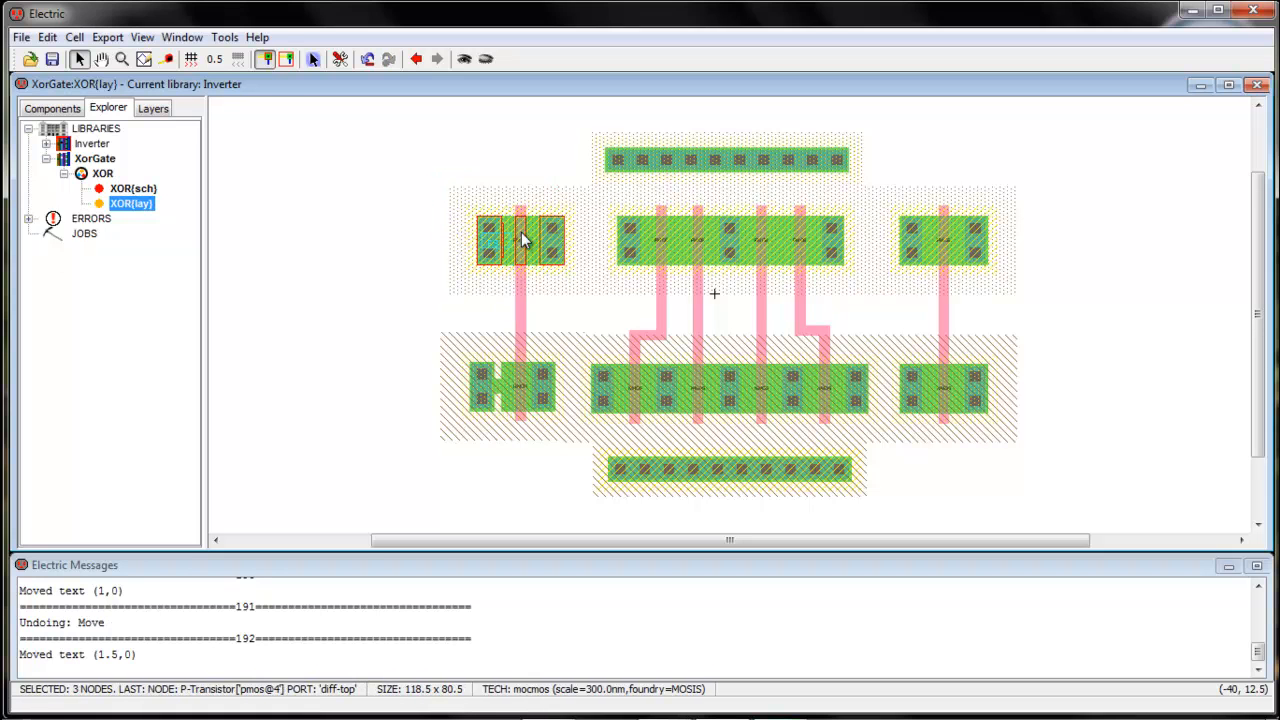
pyautogui.hotkey('ctrl', 'z')
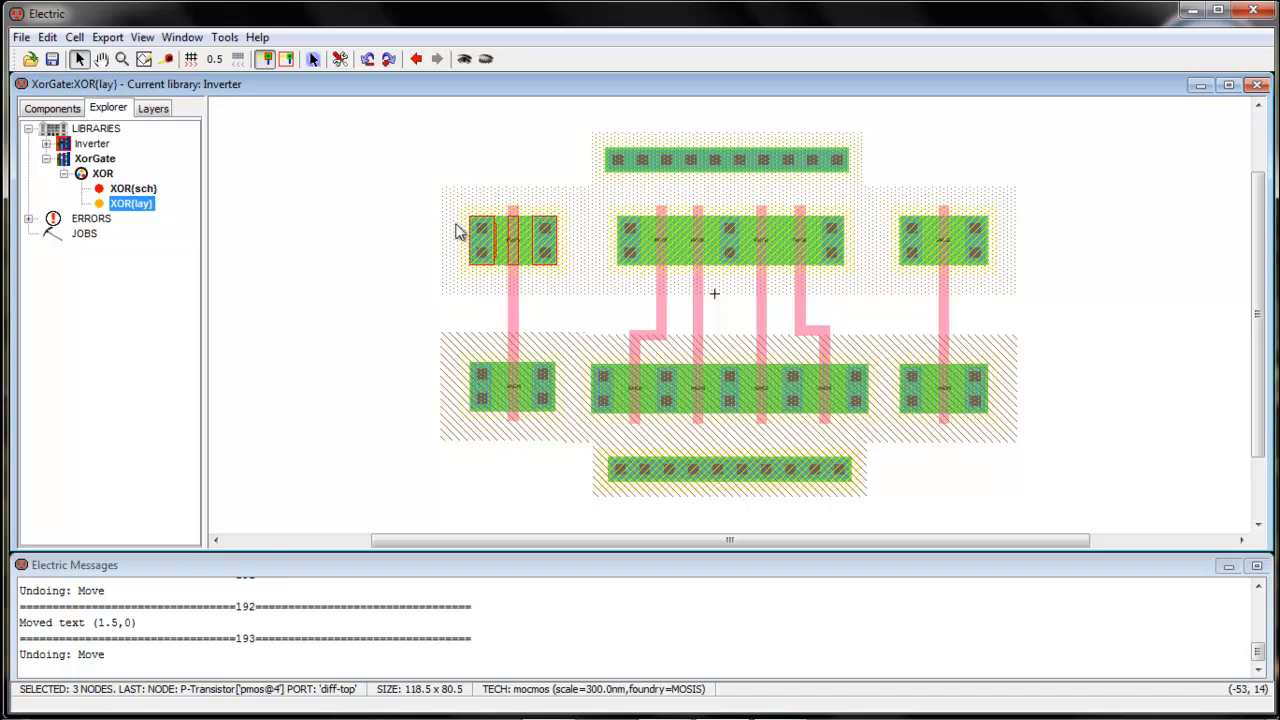
# Delete the left poly wire, shift the upper-left transistor 1.5 units right, and redraw the gate arc
pyautogui.click(514, 322)
pyautogui.press('Delete')
pyautogui.moveTo(437, 168); pyautogui.dragTo(541, 235)
pyautogui.moveTo(409, 346); pyautogui.dragTo(527, 414)
pyautogui.click(520, 279)
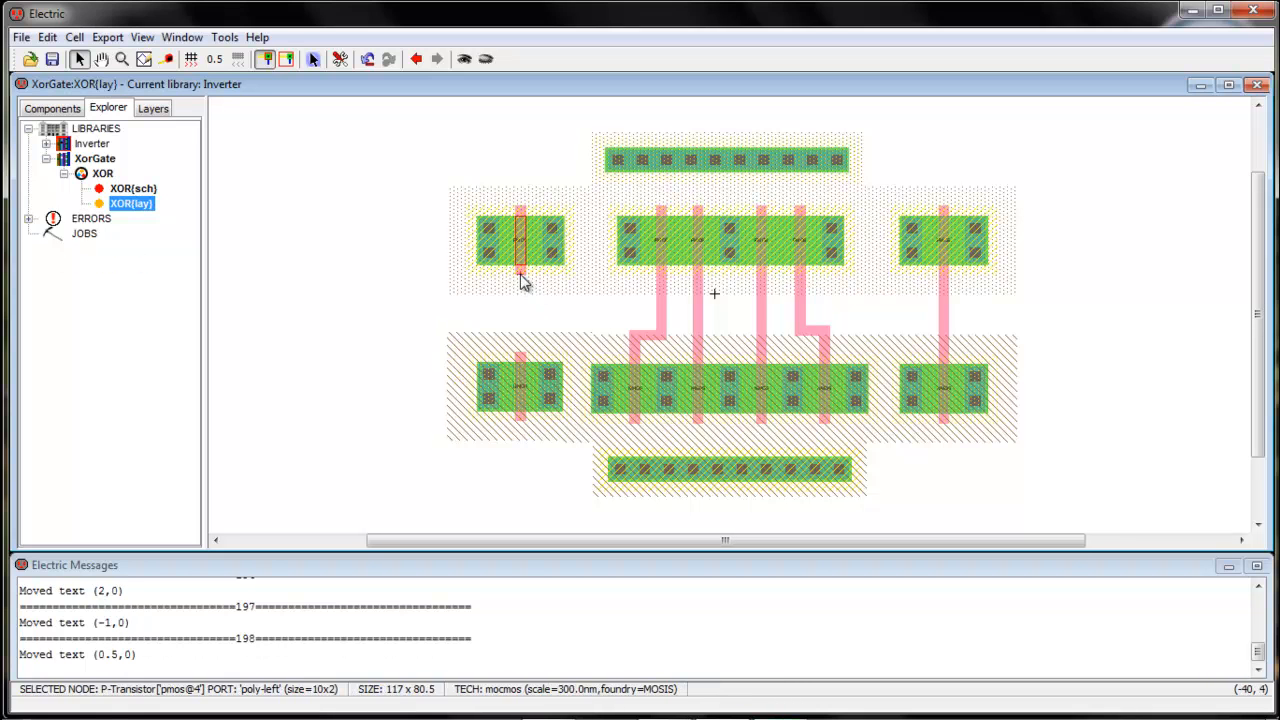
pyautogui.rightClick(520, 363)
pyautogui.click(557, 329)
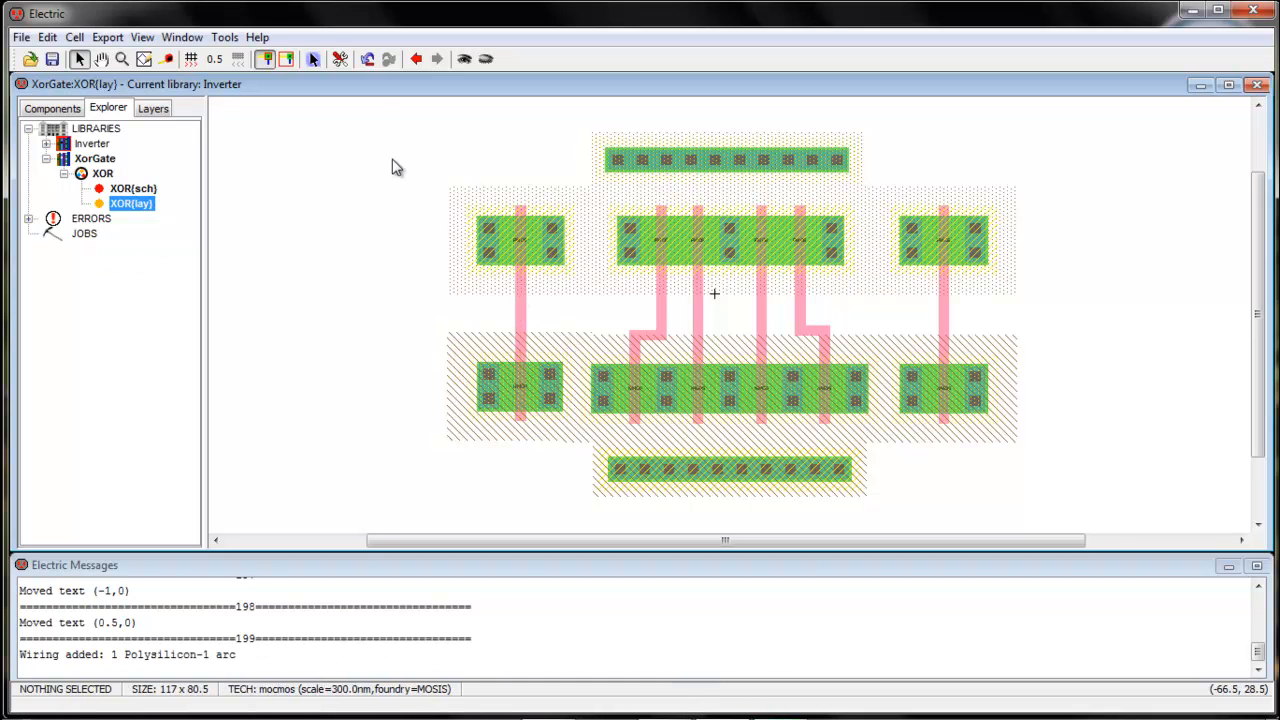
pyautogui.click(224, 37)
# Run a hierarchical DRC, then select and nudge the lower-left N-transistor block
pyautogui.moveTo(255, 57)
pyautogui.click(436, 58)
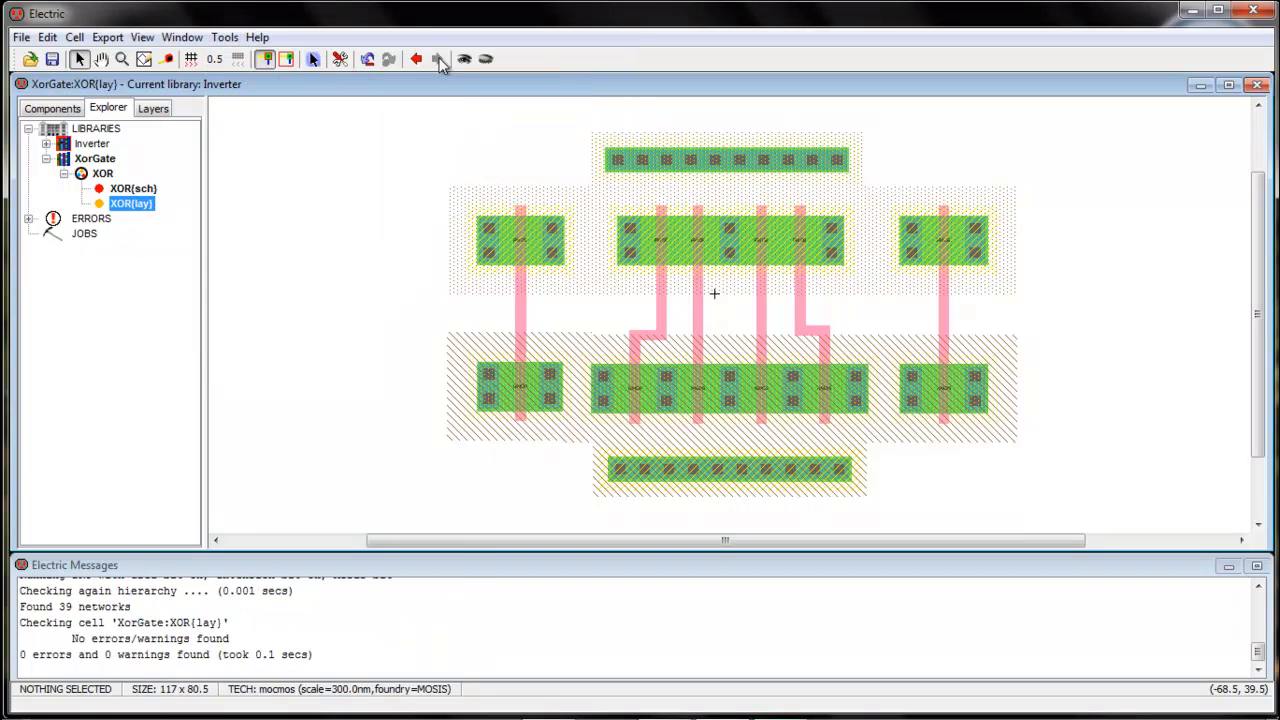
pyautogui.moveTo(420, 353); pyautogui.dragTo(447, 372)
pyautogui.moveTo(442, 460); pyautogui.dragTo(518, 402)
pyautogui.click(527, 405)
pyautogui.click(519, 465)
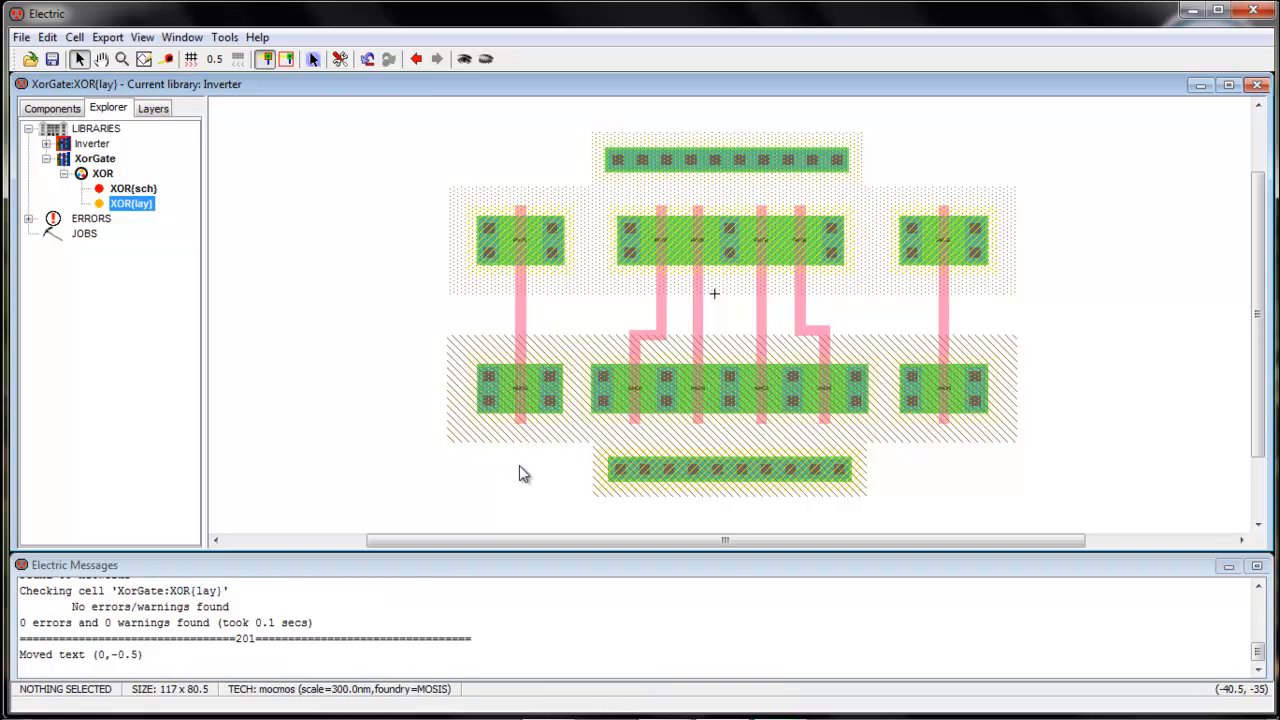
# Rerun the hierarchical DRC, which still reports 0 errors and 0 warnings
pyautogui.click(224, 37)
pyautogui.moveTo(248, 66)
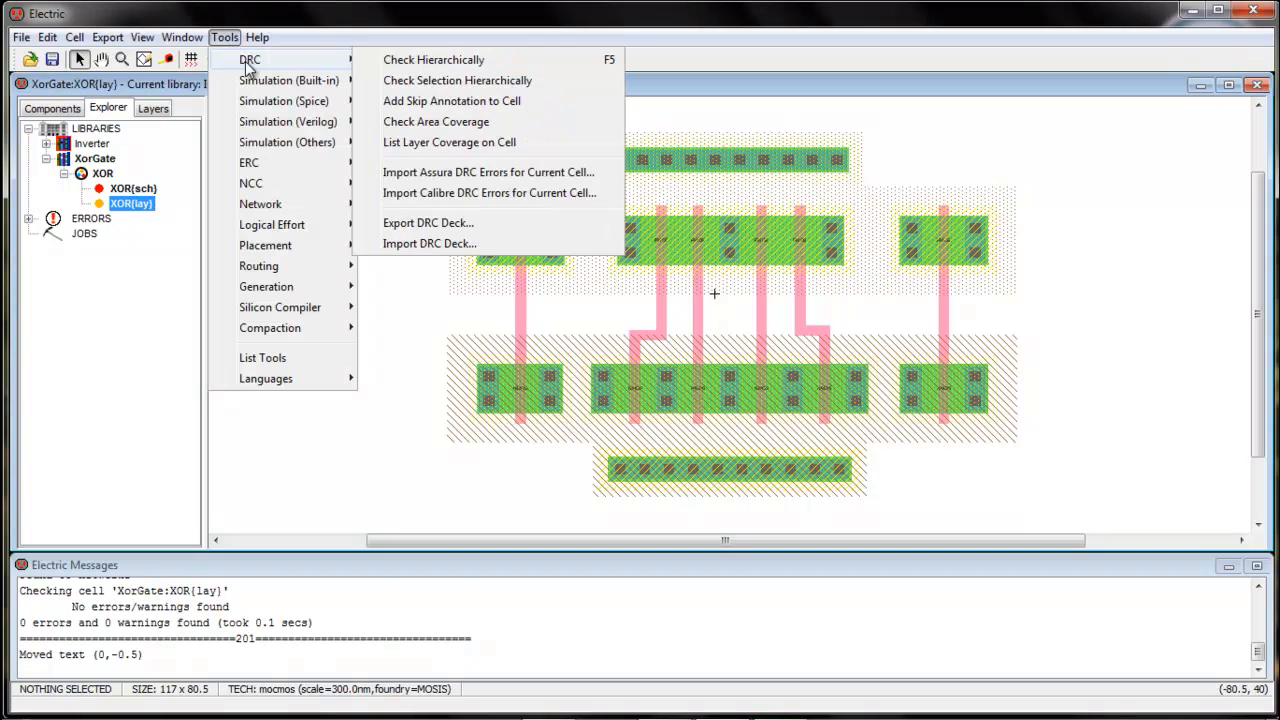
pyautogui.click(382, 63)
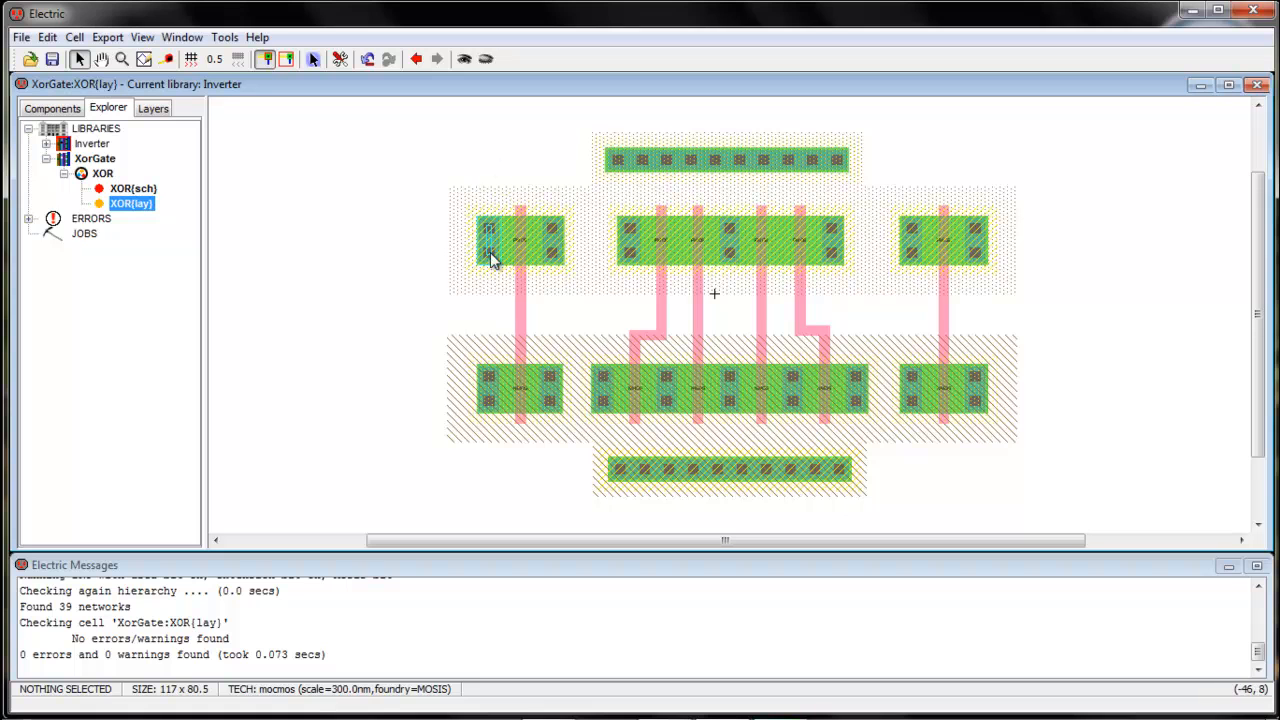
# Widen the top Vdd contact strip to an X size of 110 in Node Properties
pyautogui.doubleClick(745, 175)
pyautogui.click(220, 136)
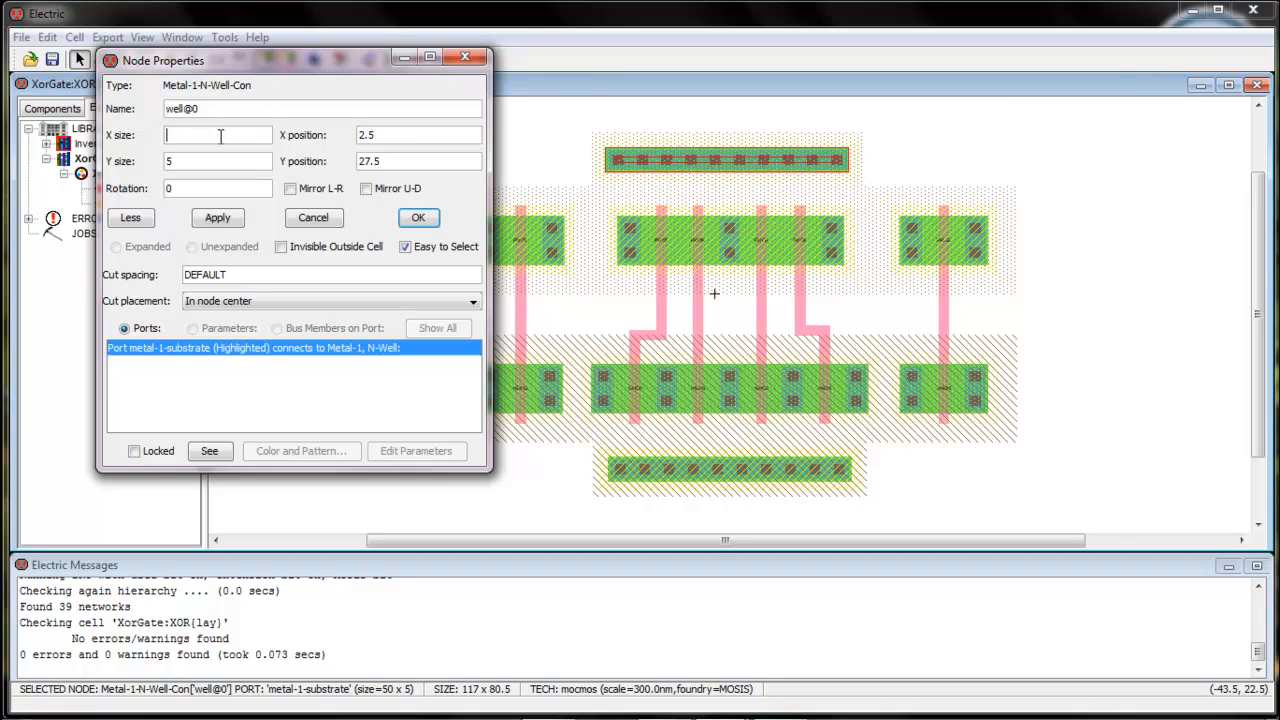
pyautogui.write('100')
pyautogui.click(217, 217)
pyautogui.moveTo(307, 59); pyautogui.dragTo(278, 65)
pyautogui.click(186, 144)
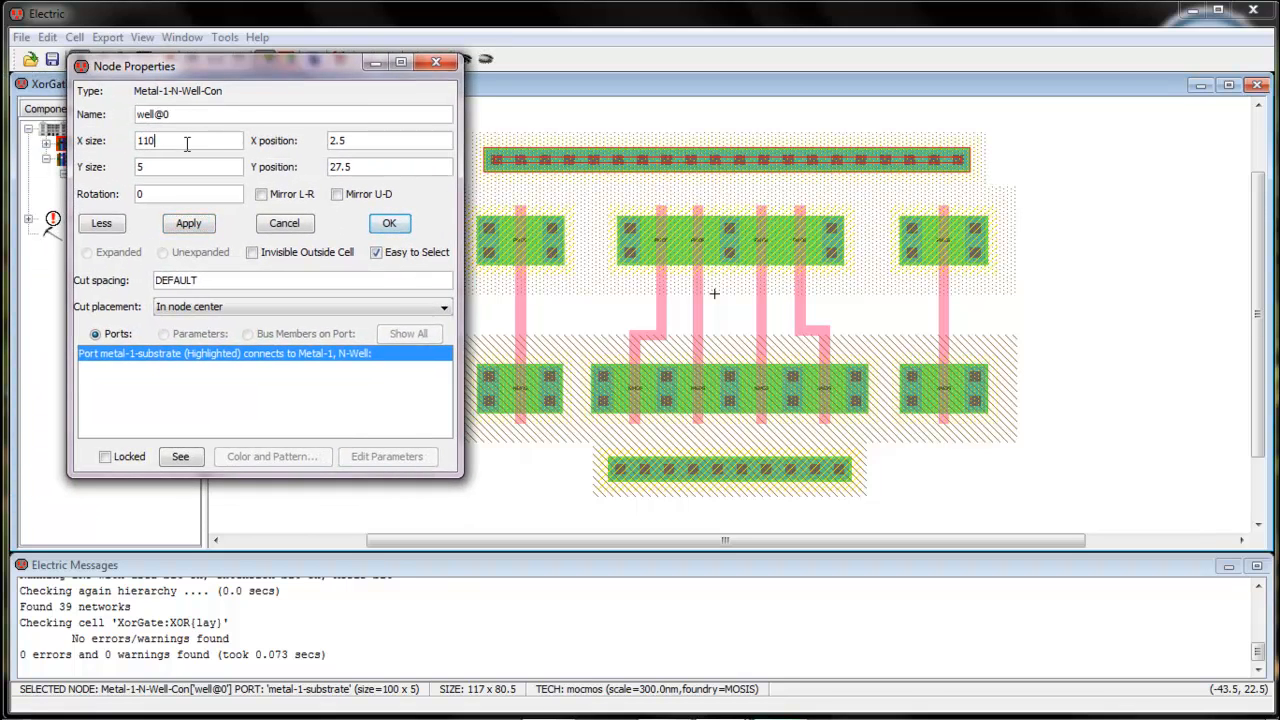
pyautogui.click(188, 222)
pyautogui.moveTo(245, 74)
pyautogui.mouseDown()
pyautogui.moveTo(190, 80)
pyautogui.moveTo(246, 73)
pyautogui.mouseUp()
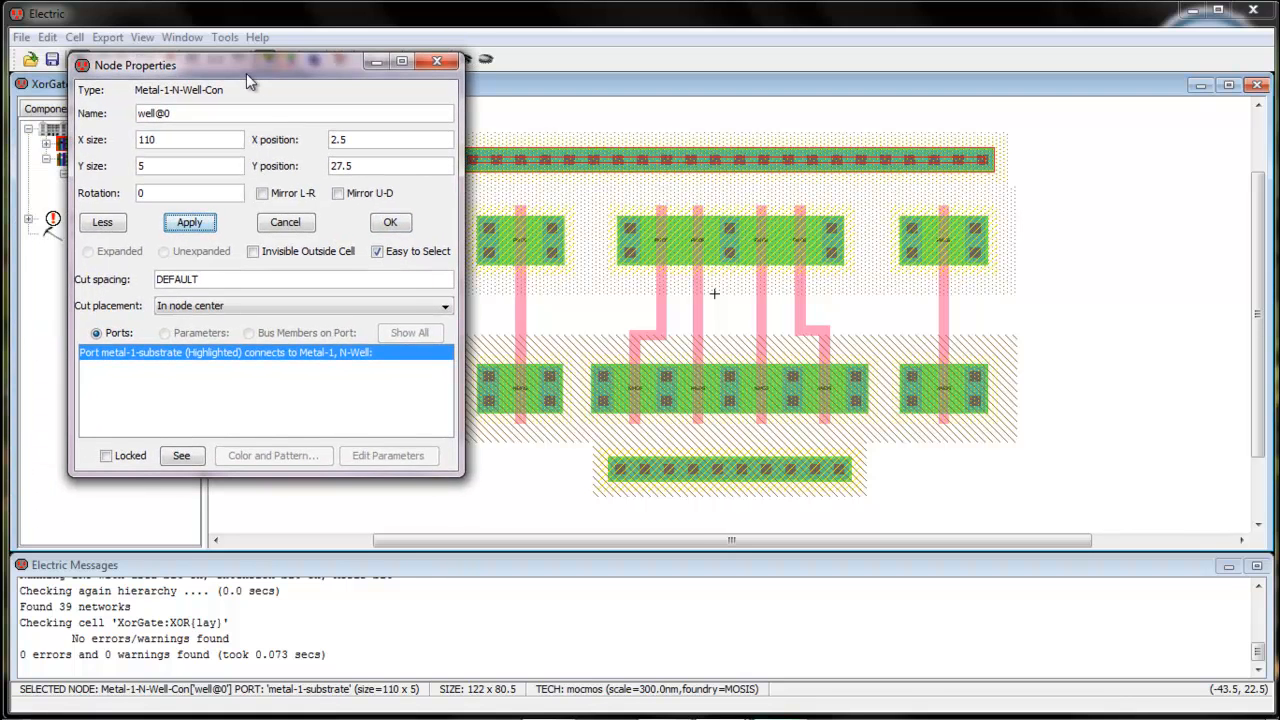
pyautogui.click(390, 229)
# Widen the bottom substrate contact to 110 and shift the top well contact slightly right
pyautogui.doubleClick(732, 487)
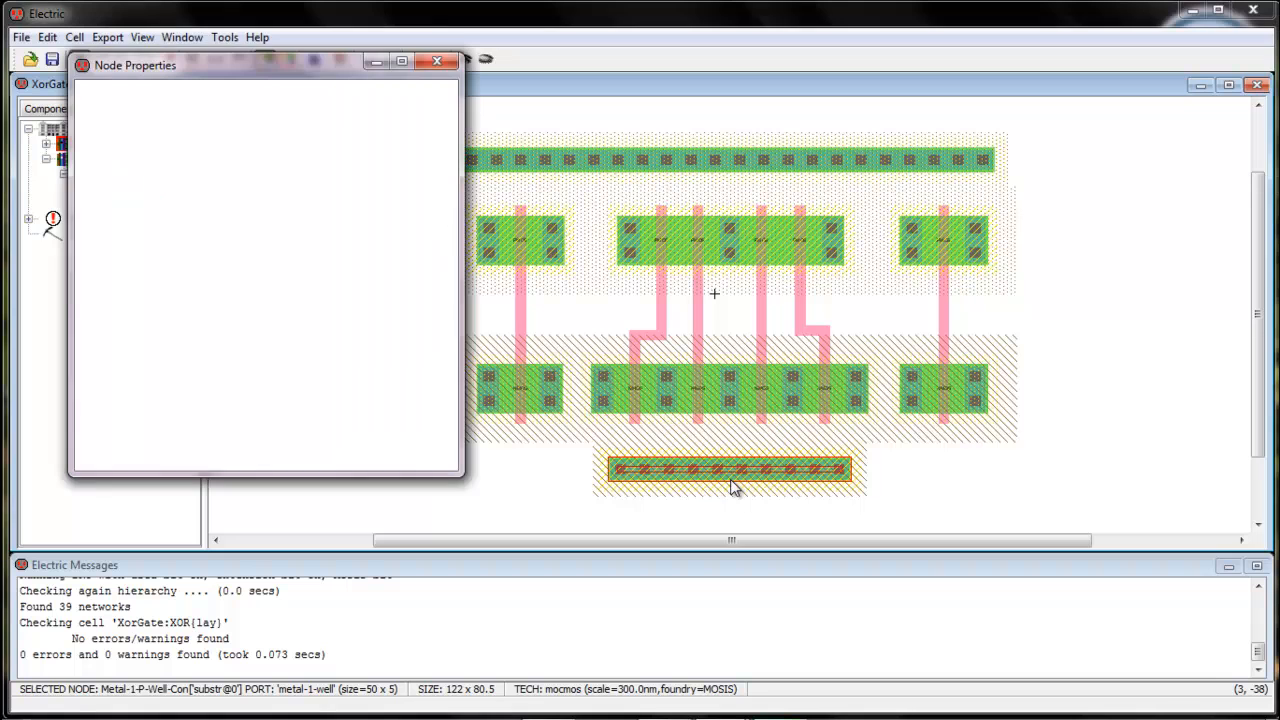
pyautogui.click(199, 147)
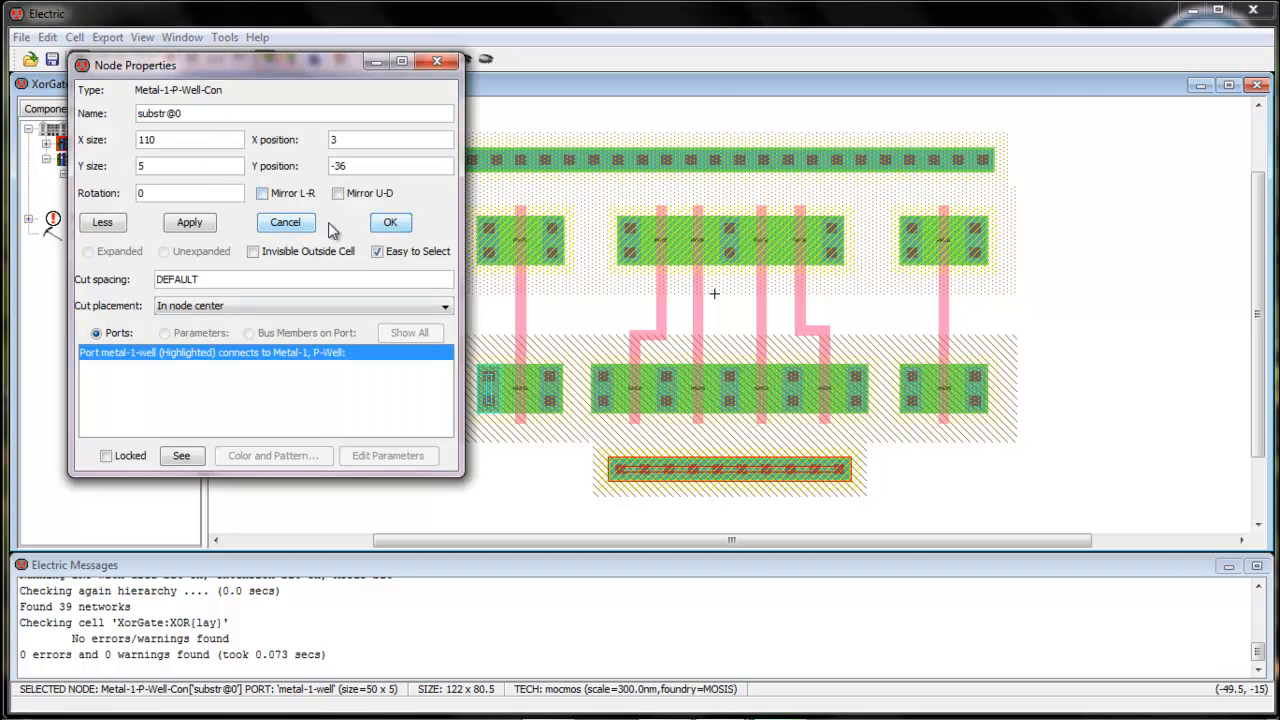
pyautogui.click(390, 222)
pyautogui.click(703, 163)
pyautogui.moveTo(703, 163); pyautogui.dragTo(707, 163)
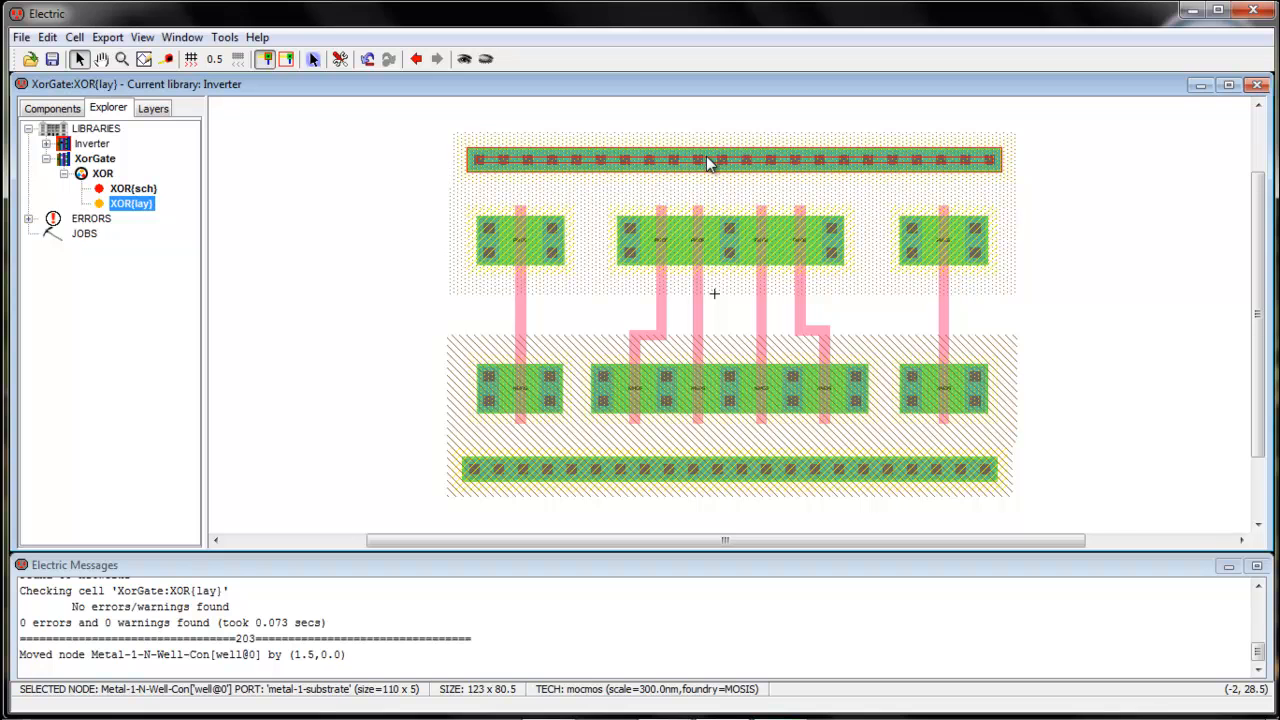
# Nudge the top and bottom contacts into alignment and save the XorGate library
pyautogui.moveTo(706, 157); pyautogui.dragTo(702, 157)
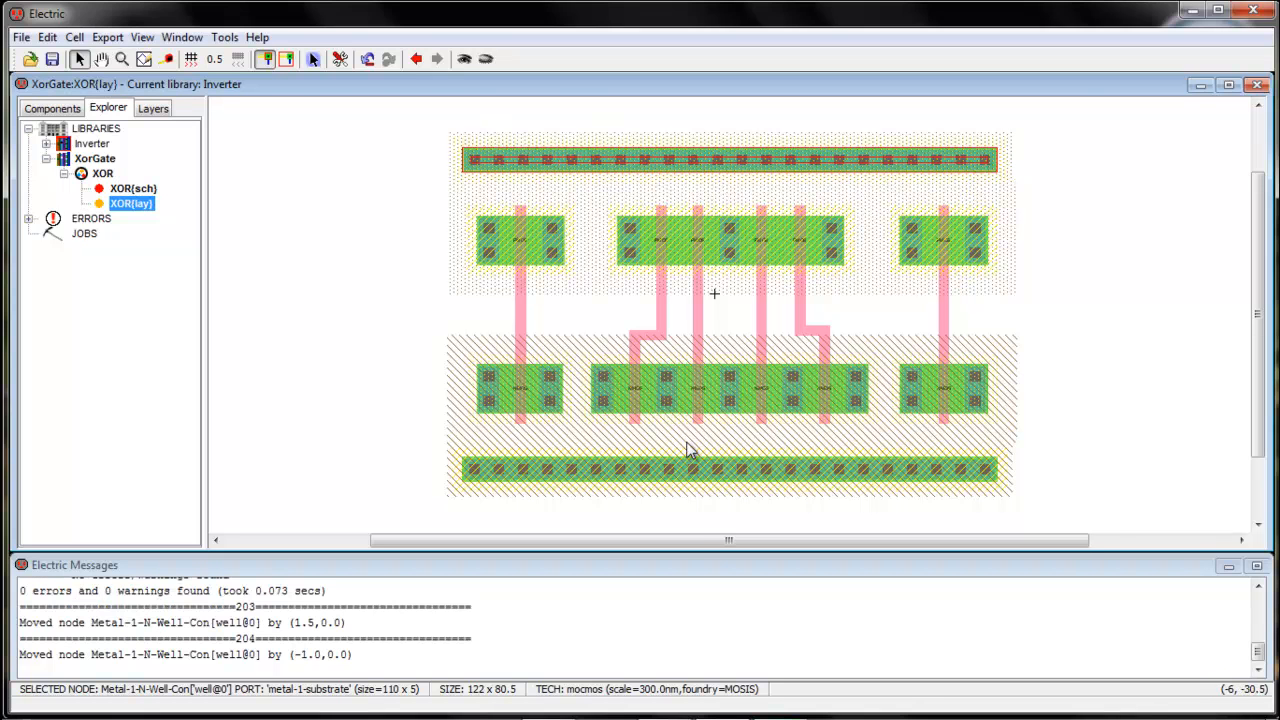
pyautogui.moveTo(699, 472); pyautogui.dragTo(700, 478)
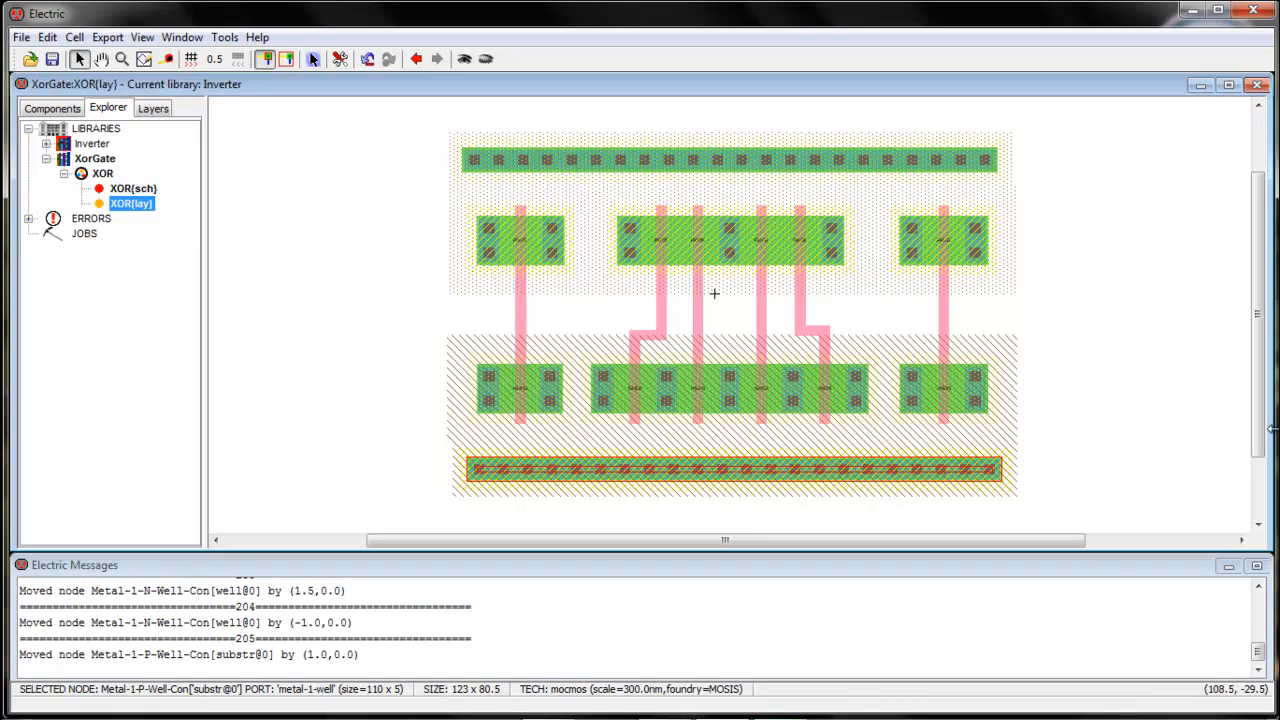
pyautogui.click(1110, 428)
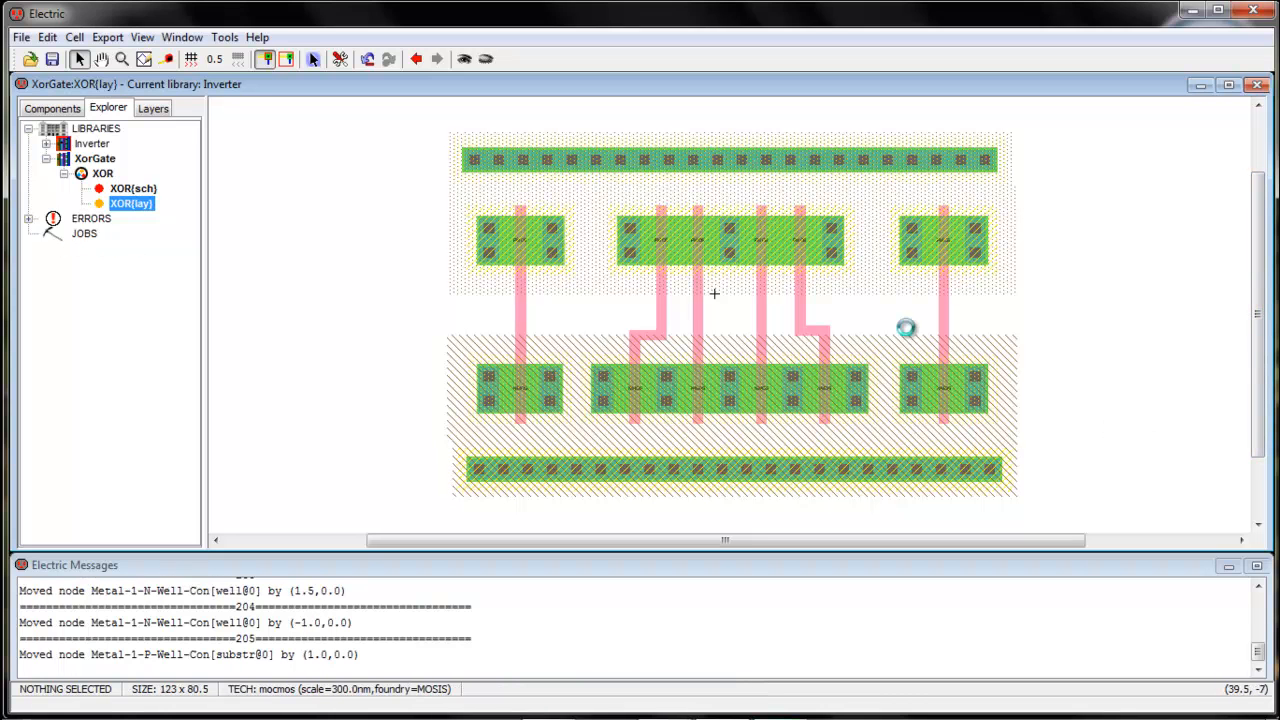
pyautogui.hotkey('ctrl', 's')
# Run a hierarchical design-rule check on the layout
pyautogui.click(224, 37)
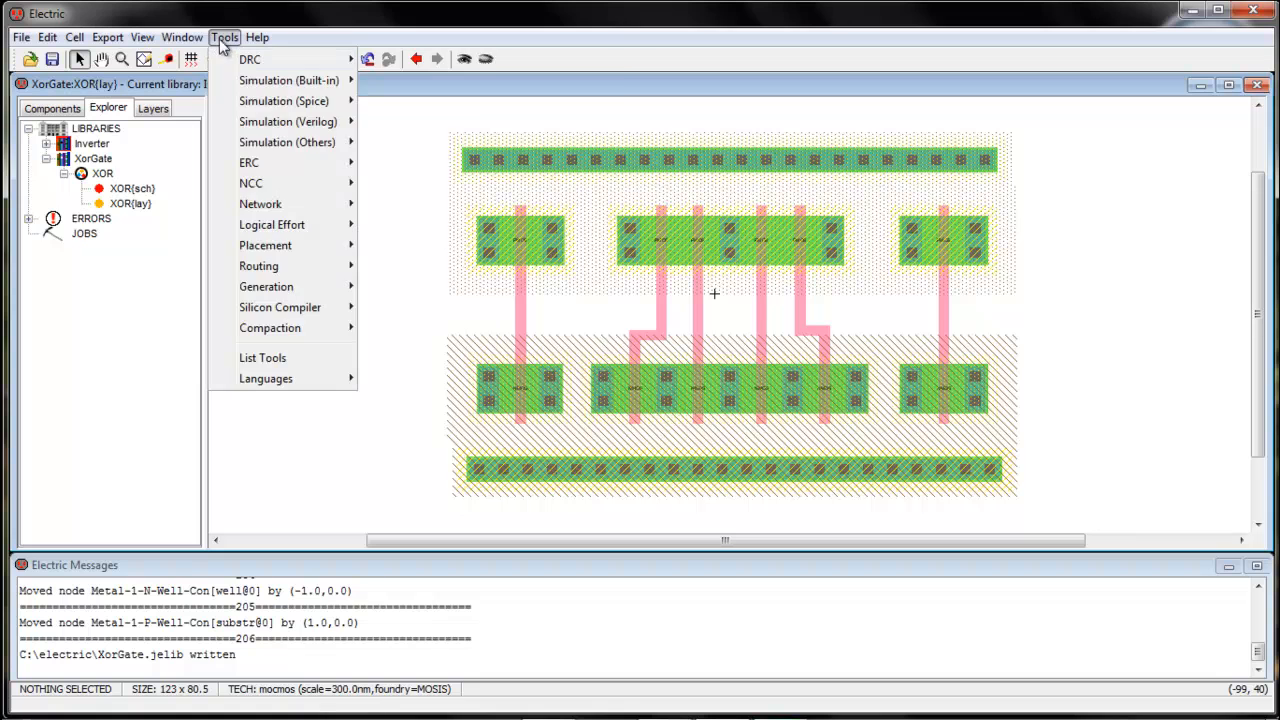
pyautogui.moveTo(260, 57)
pyautogui.click(420, 57)
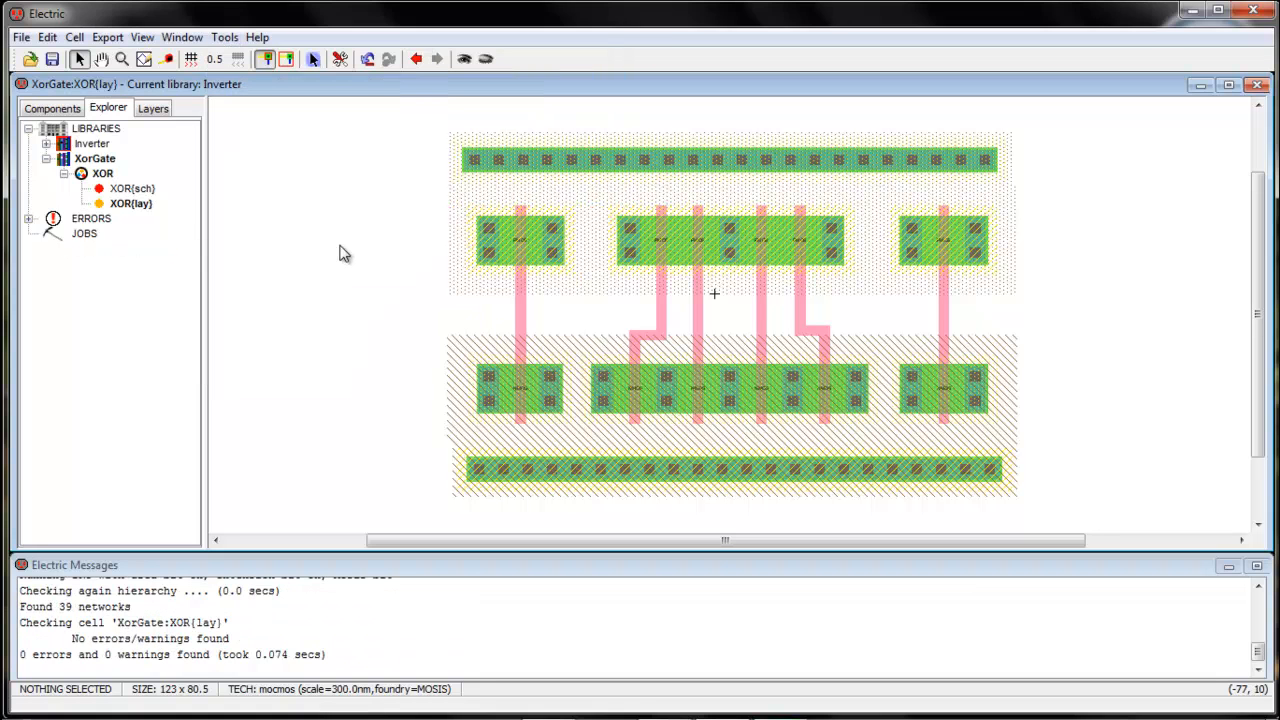
# Wire the left transistor pair with metal-1 to Vdd, to each other, and to Gnd
pyautogui.click(480, 166)
pyautogui.rightClick(487, 230)
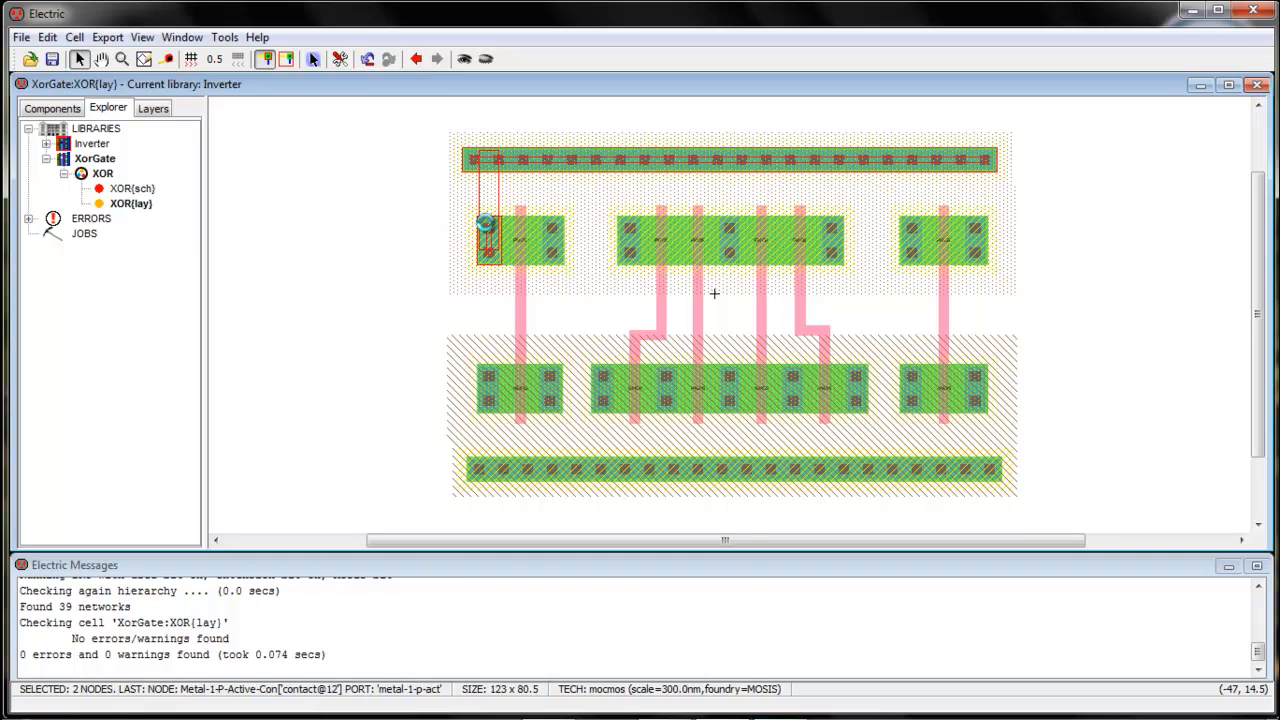
pyautogui.click(549, 256)
pyautogui.rightClick(549, 378)
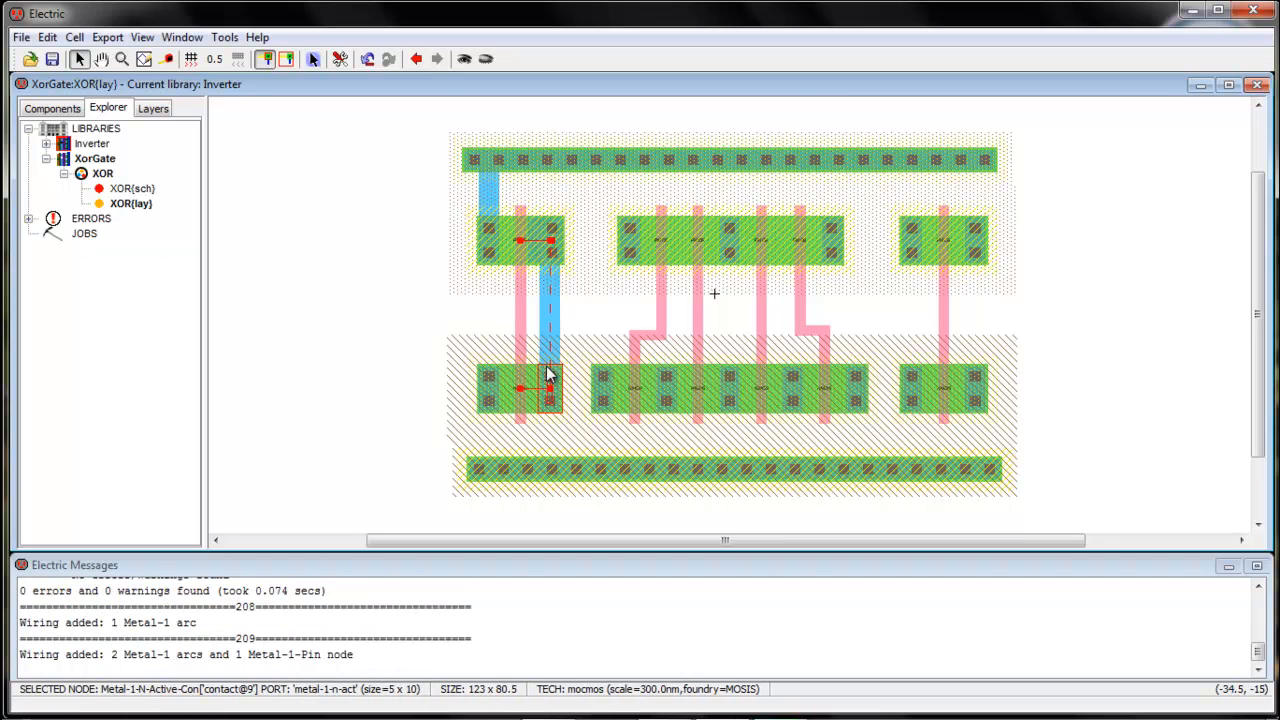
pyautogui.click(491, 412)
pyautogui.rightClick(498, 466)
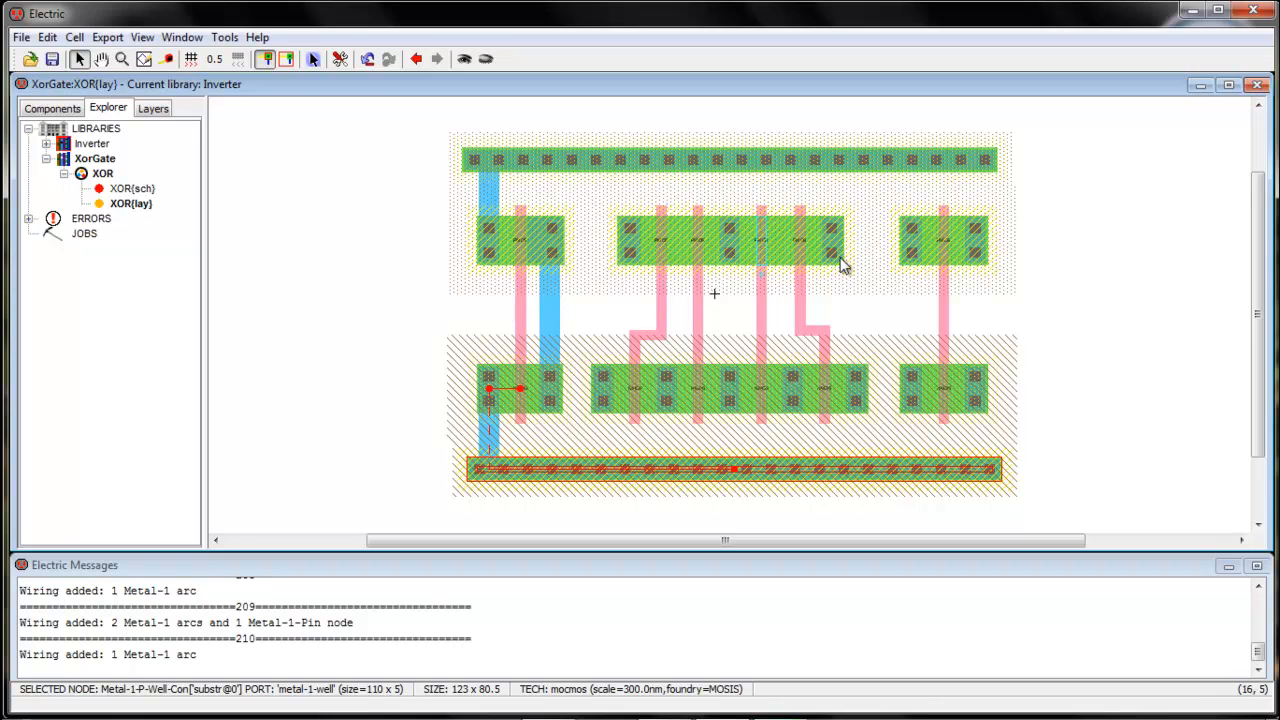
# Wire the right transistor pair with metal-1 to Vdd, to each other, and to Gnd
pyautogui.click(985, 228)
pyautogui.rightClick(975, 160)
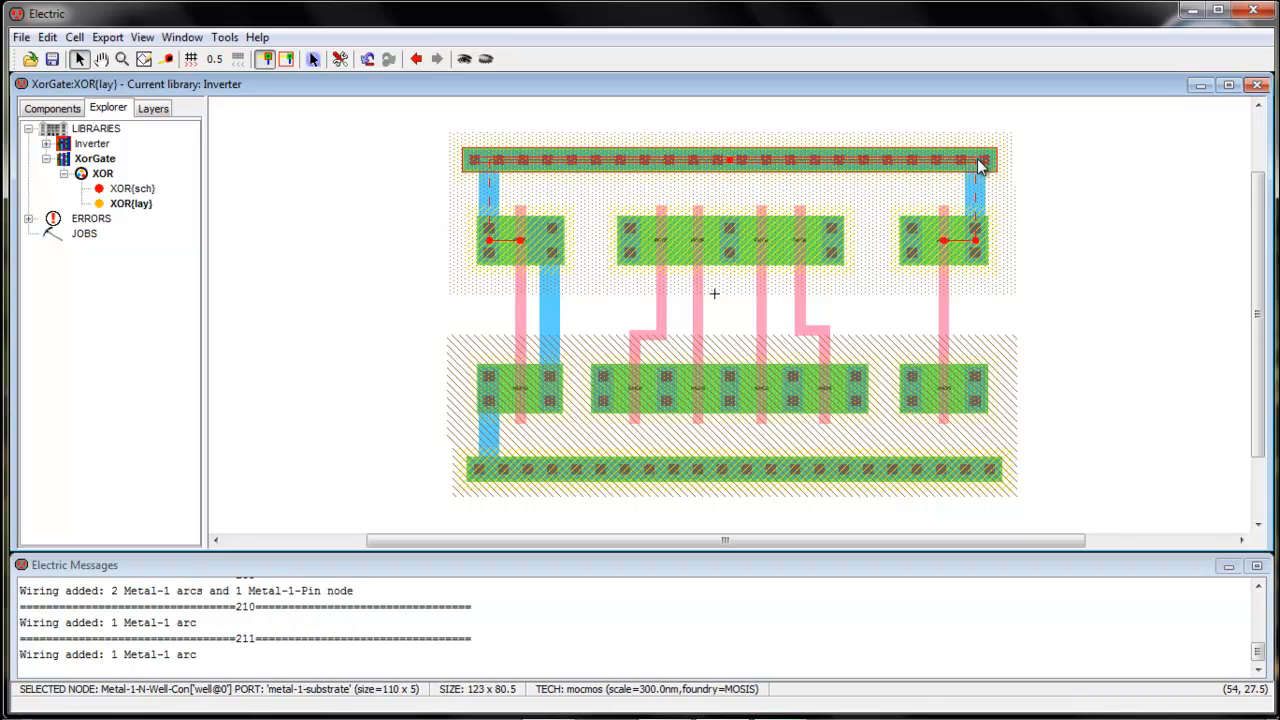
pyautogui.click(918, 258)
pyautogui.rightClick(909, 380)
pyautogui.rightClick(909, 380)
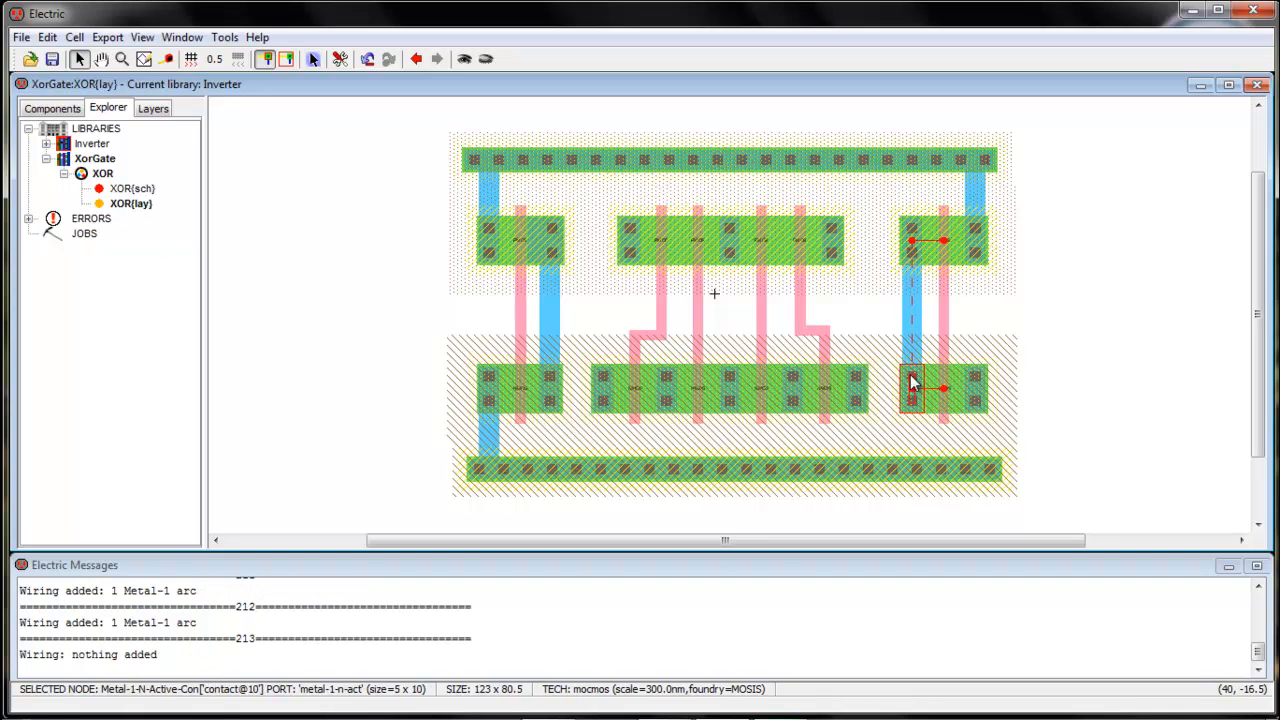
pyautogui.click(985, 423)
pyautogui.rightClick(983, 463)
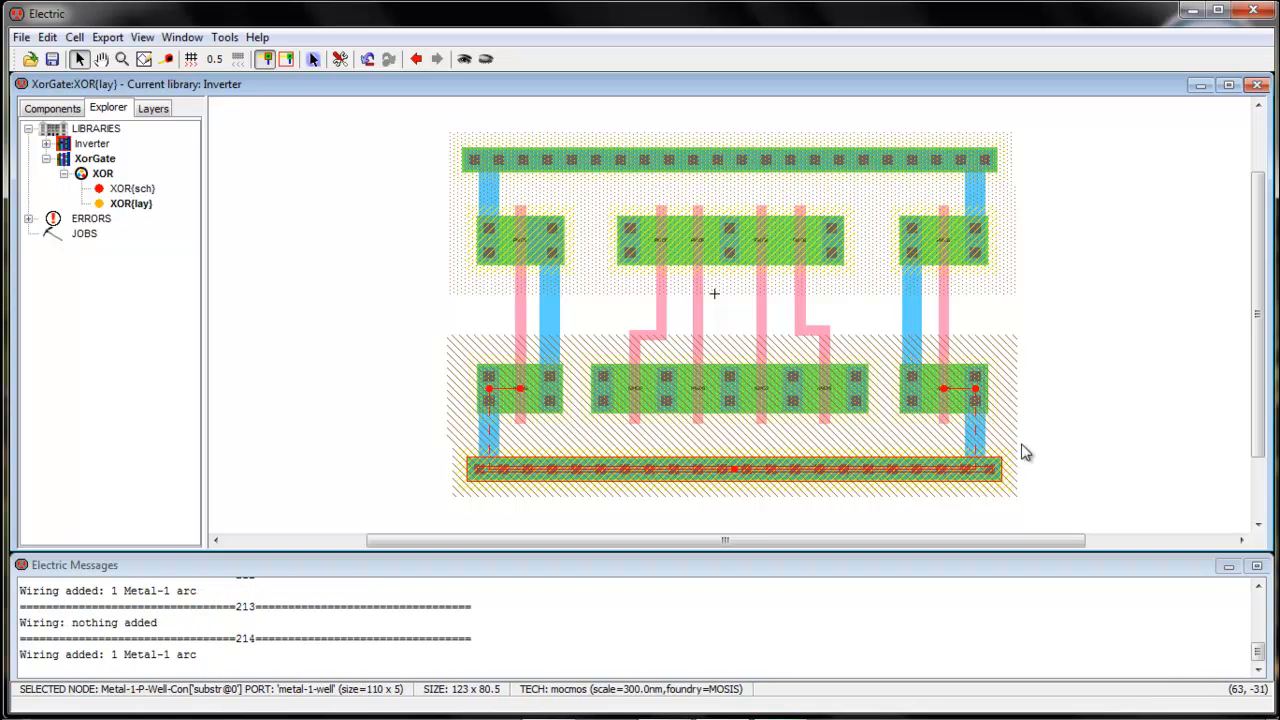
pyautogui.click(1090, 390)
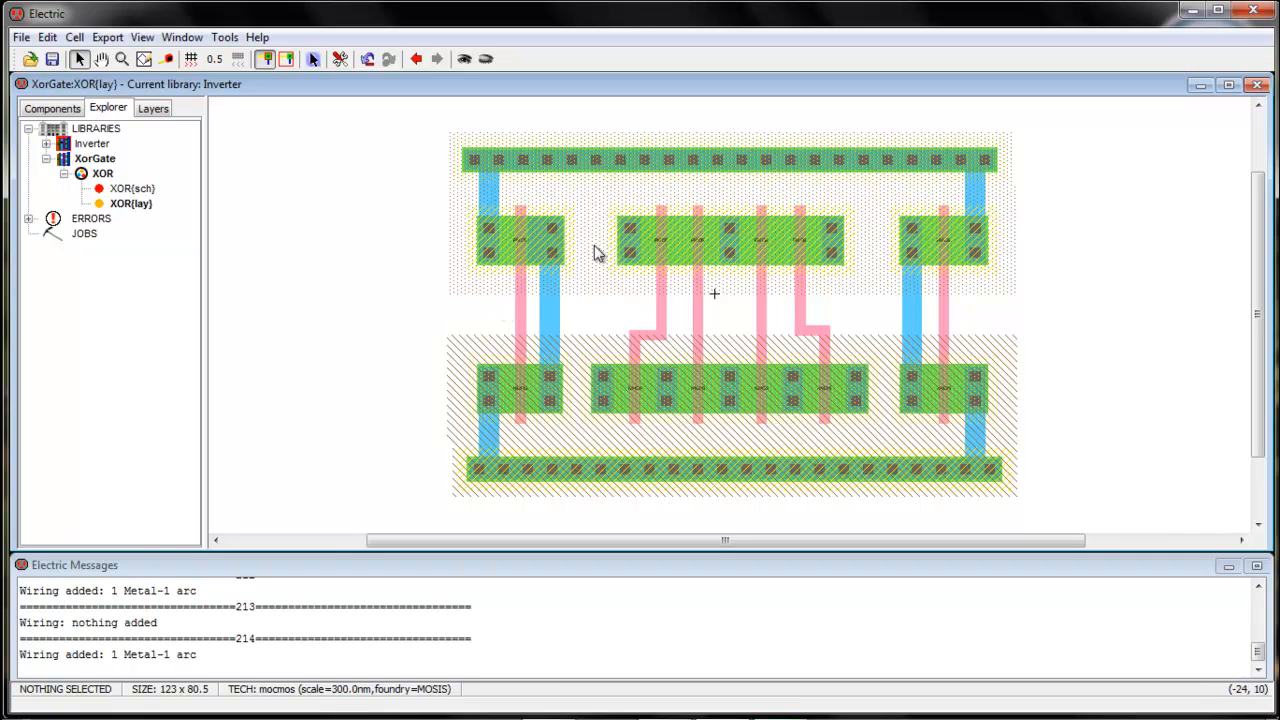
# Delete the left pair's vertical metal-1 wire and a short wire beside the upper-left contact
pyautogui.click(541, 318)
pyautogui.press('Delete')
pyautogui.click(552, 245)
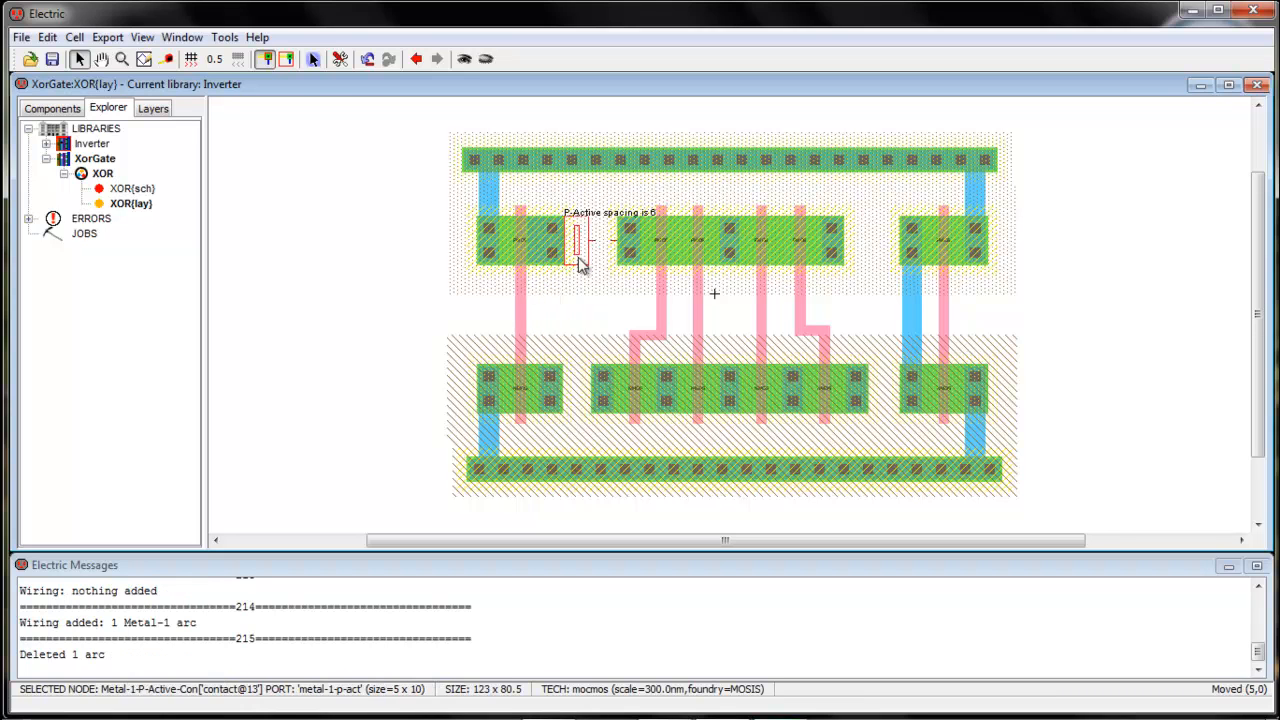
pyautogui.moveTo(552, 245); pyautogui.dragTo(590, 257)
pyautogui.click(576, 313)
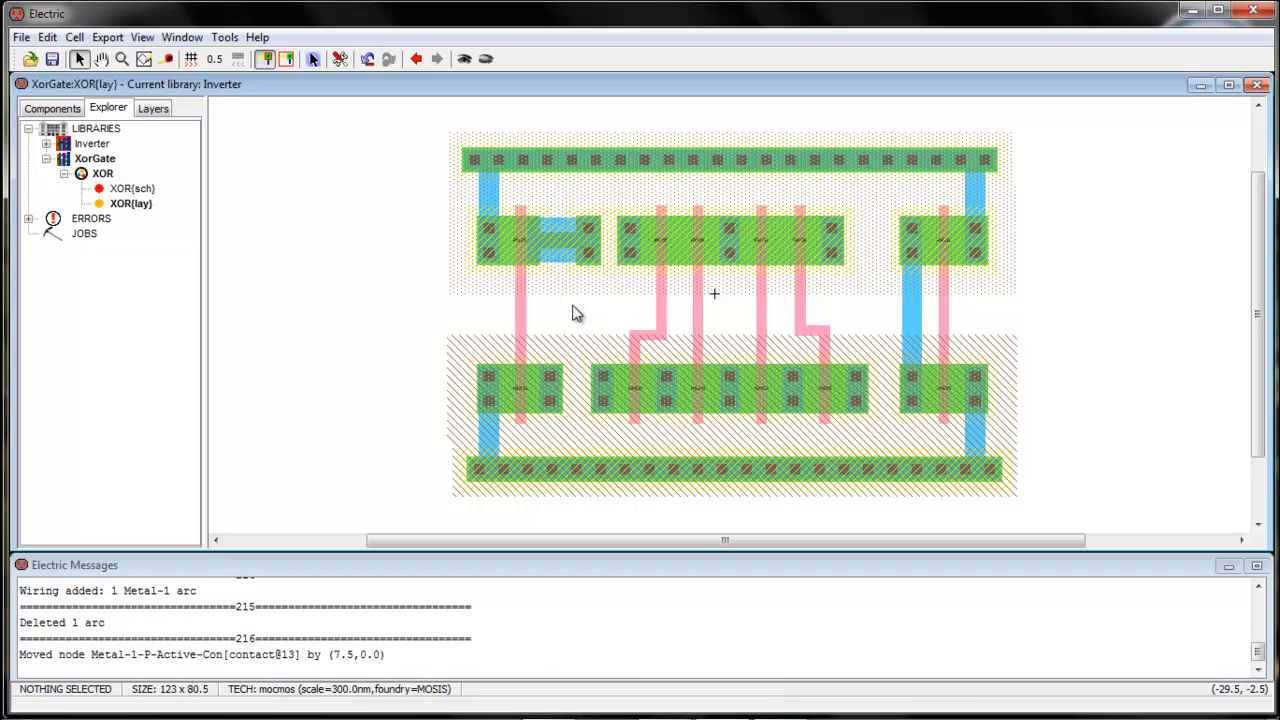
pyautogui.click(559, 255)
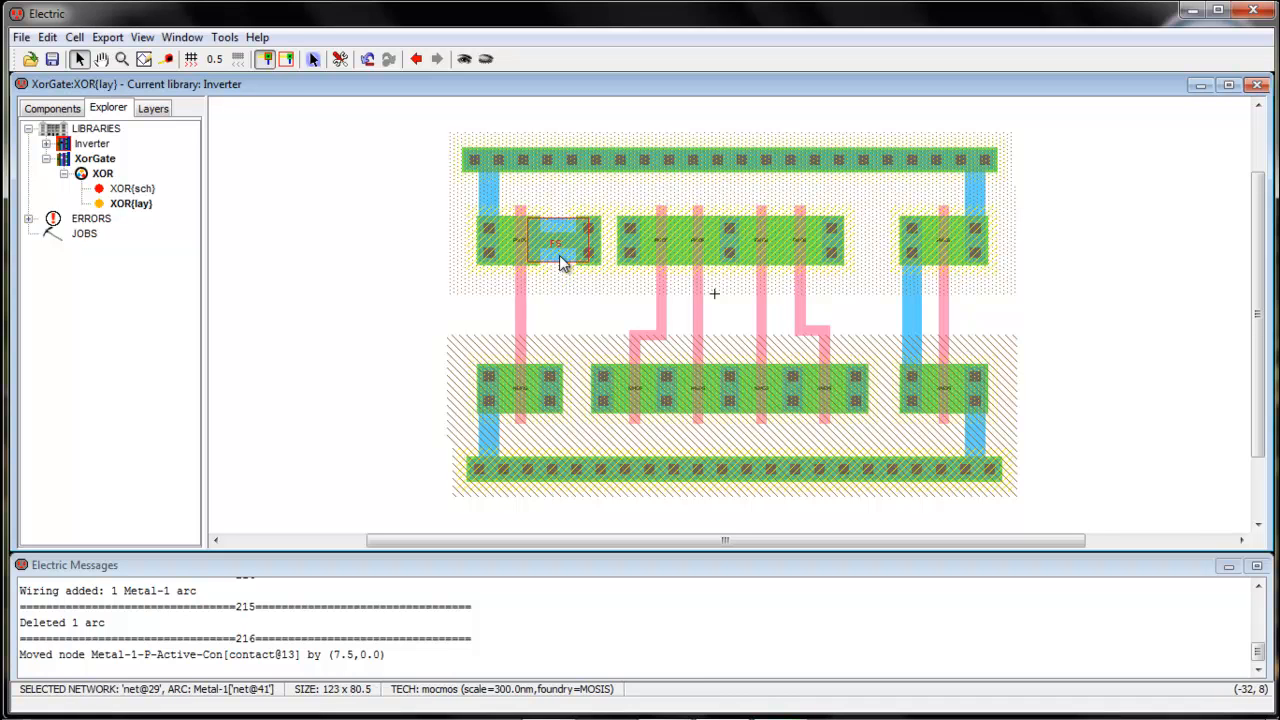
pyautogui.press('Delete')
pyautogui.moveTo(588, 258); pyautogui.dragTo(550, 265)
pyautogui.click(563, 306)
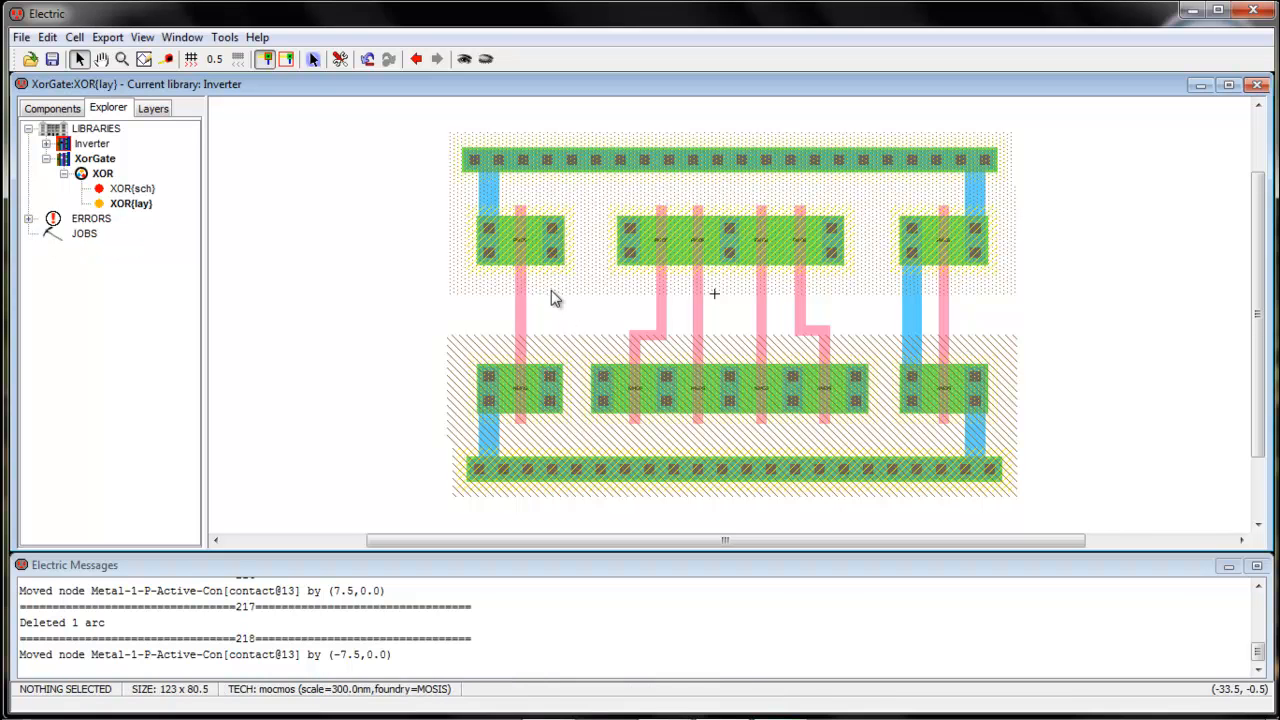
# Rewire the lower-left contact up to the upper-left contact and delete the stray metal-1 stub
pyautogui.click(552, 374)
pyautogui.rightClick(550, 258)
pyautogui.click(579, 284)
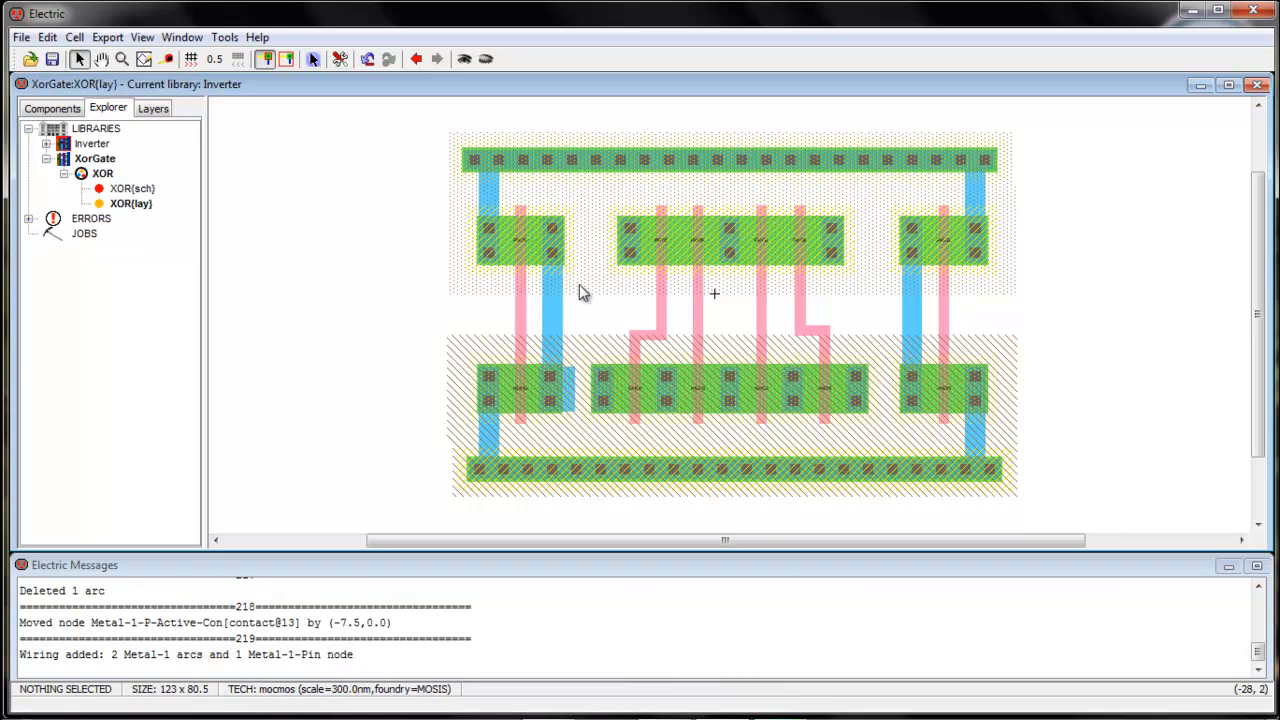
pyautogui.click(577, 400)
pyautogui.press('Delete')
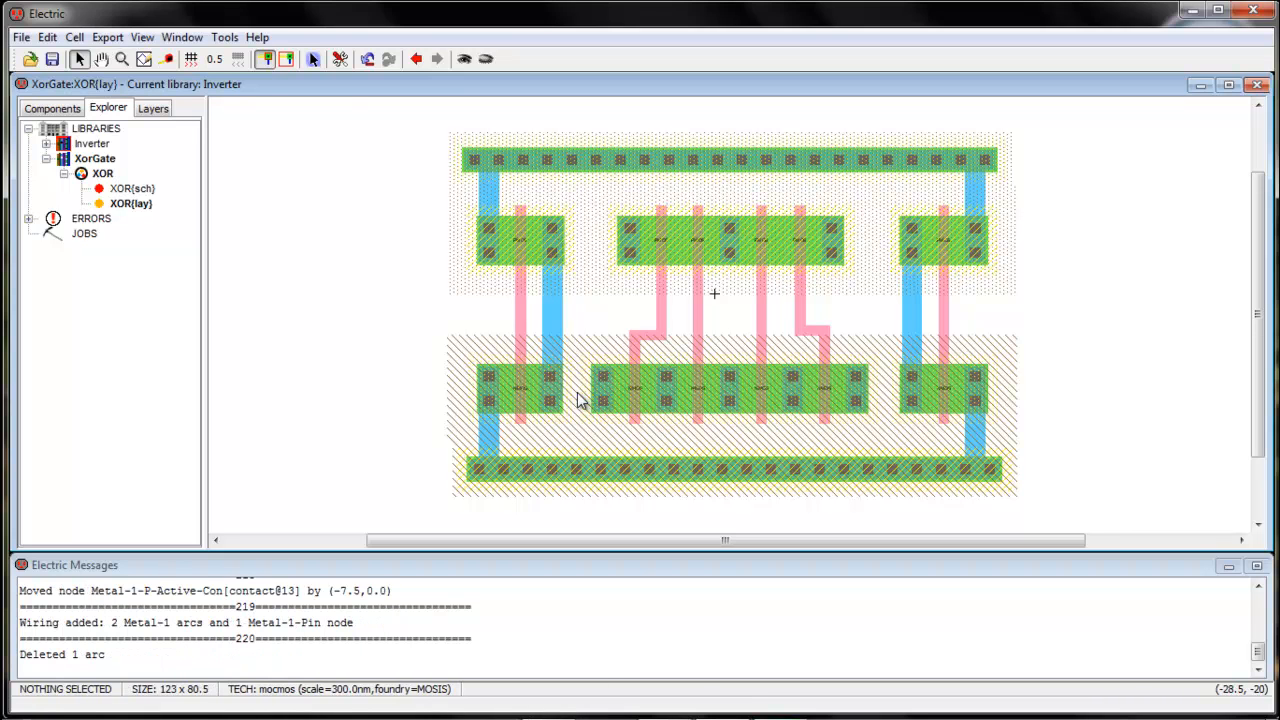
pyautogui.click(224, 37)
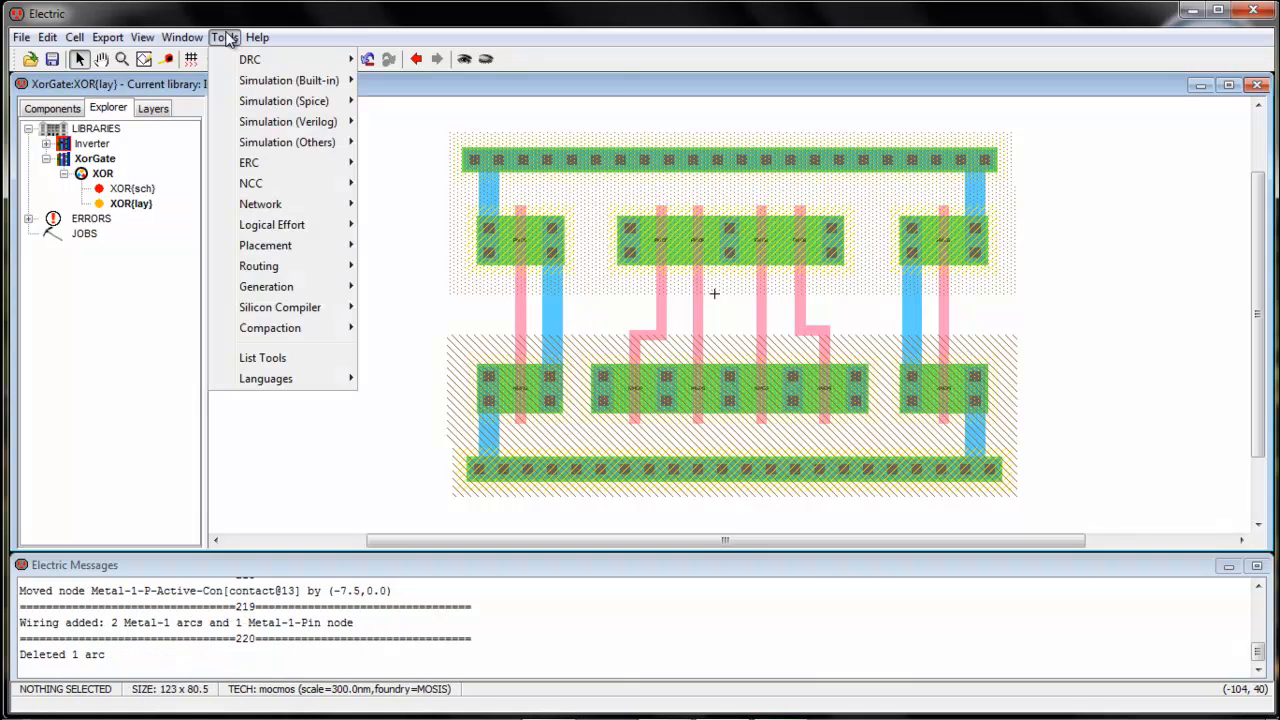
# Run a hierarchical DRC and step to the reported error
pyautogui.moveTo(250, 60)
pyautogui.click(405, 62)
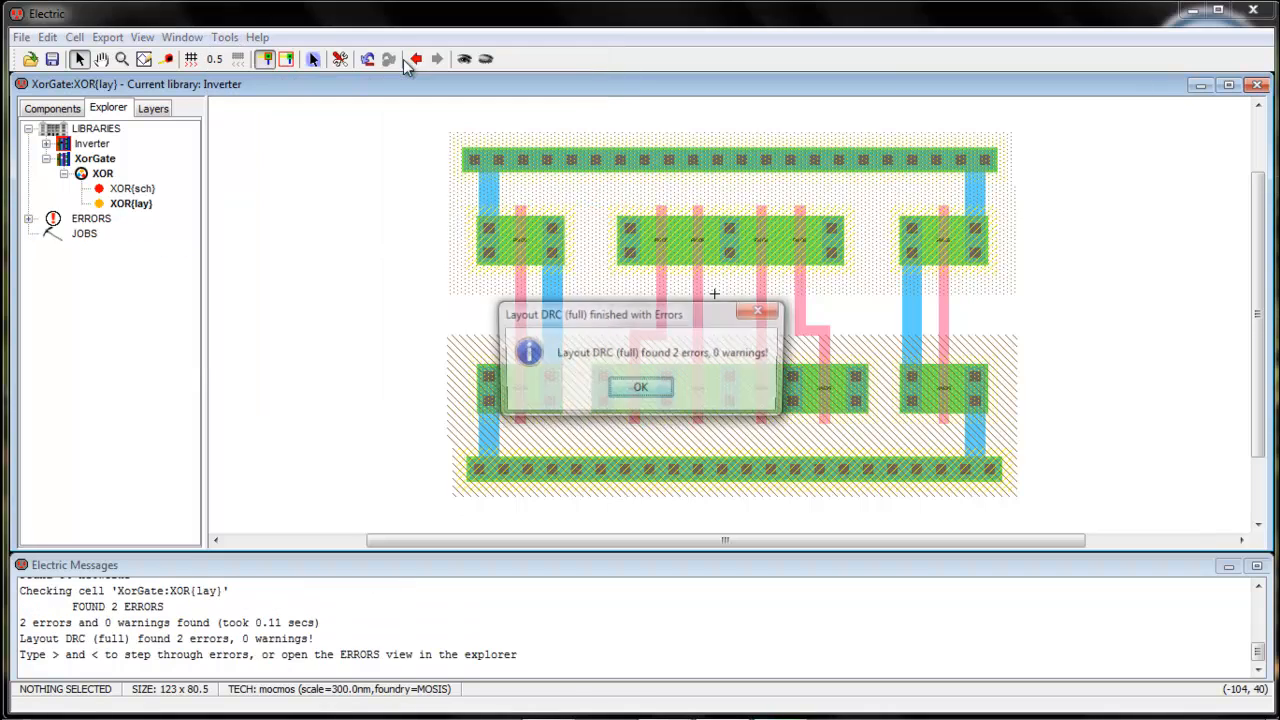
pyautogui.click(656, 389)
pyautogui.press('>')
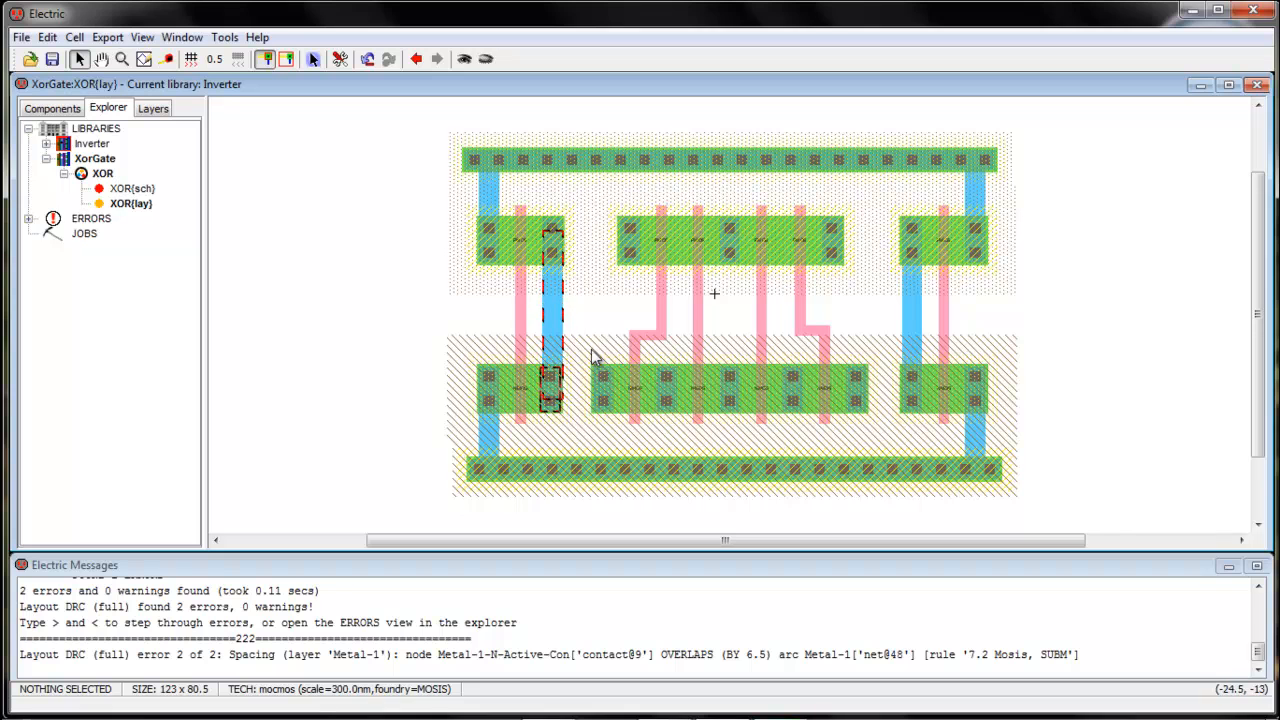
# Replace the offending metal-1 wire, nudging the upper-left contact left 0.5 and rewiring the left pair
pyautogui.click(553, 340)
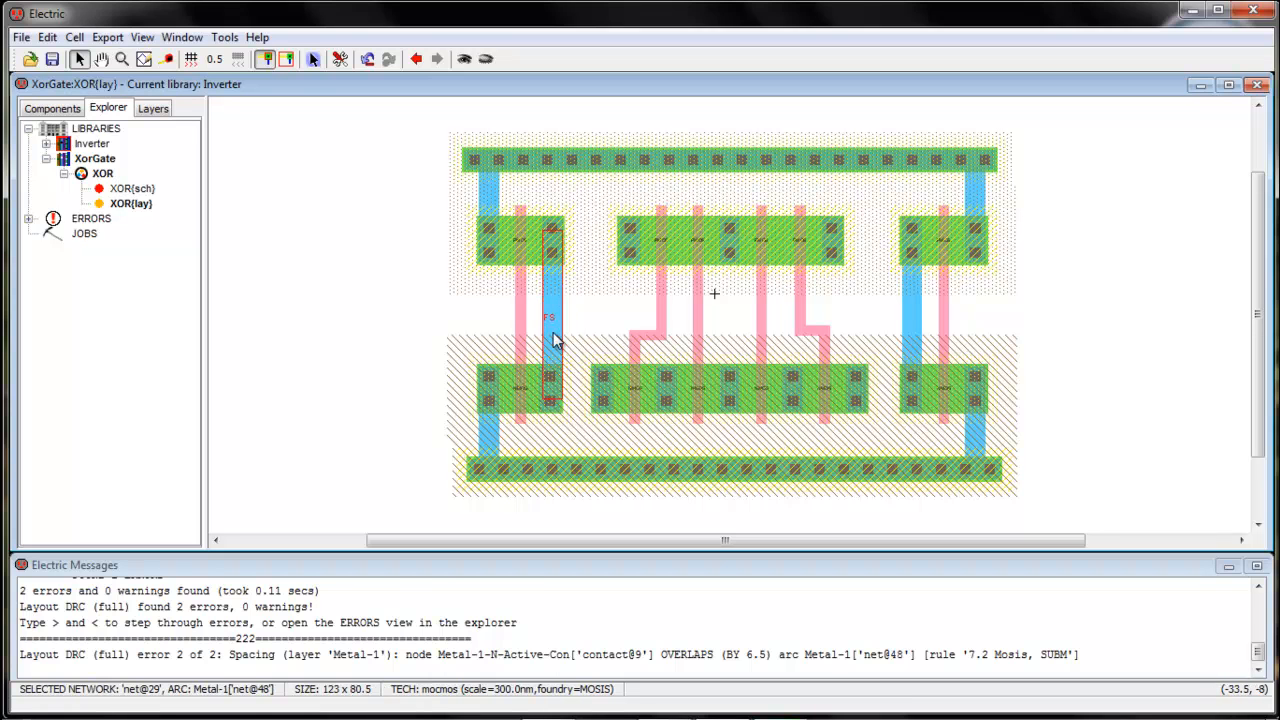
pyautogui.press('Delete')
pyautogui.moveTo(560, 257); pyautogui.dragTo(557, 257)
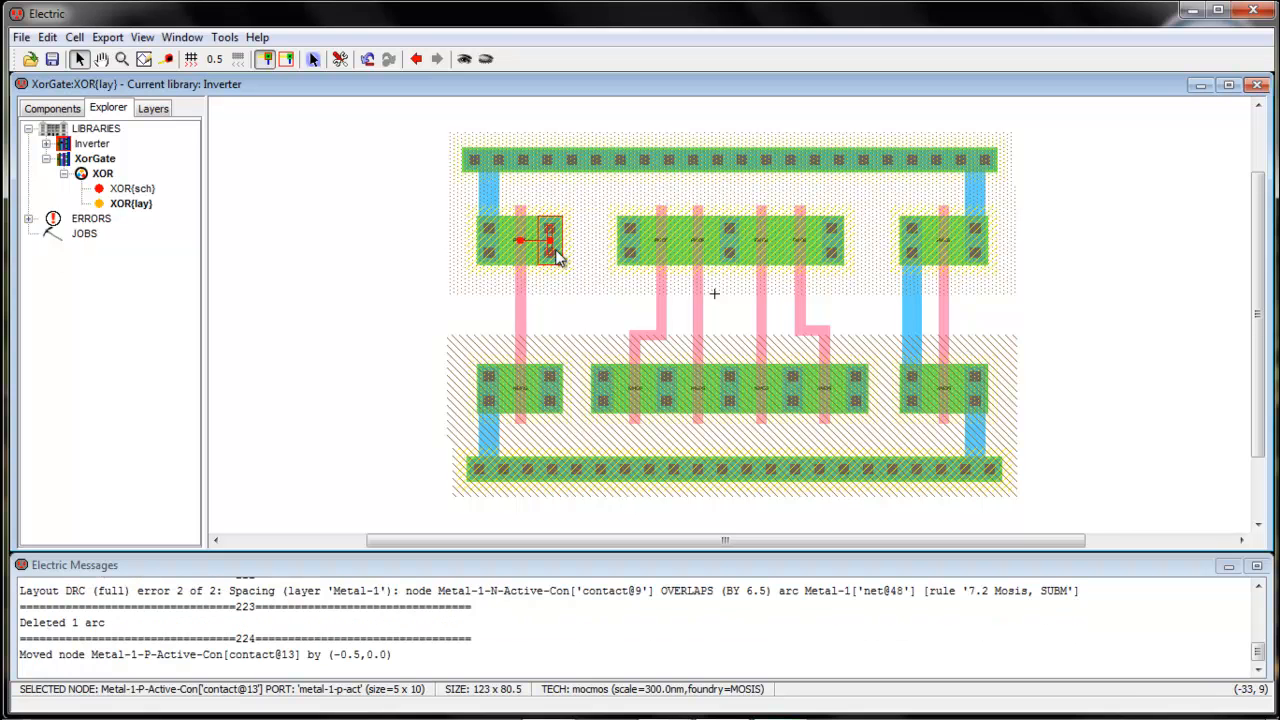
pyautogui.click(560, 357)
pyautogui.click(551, 386)
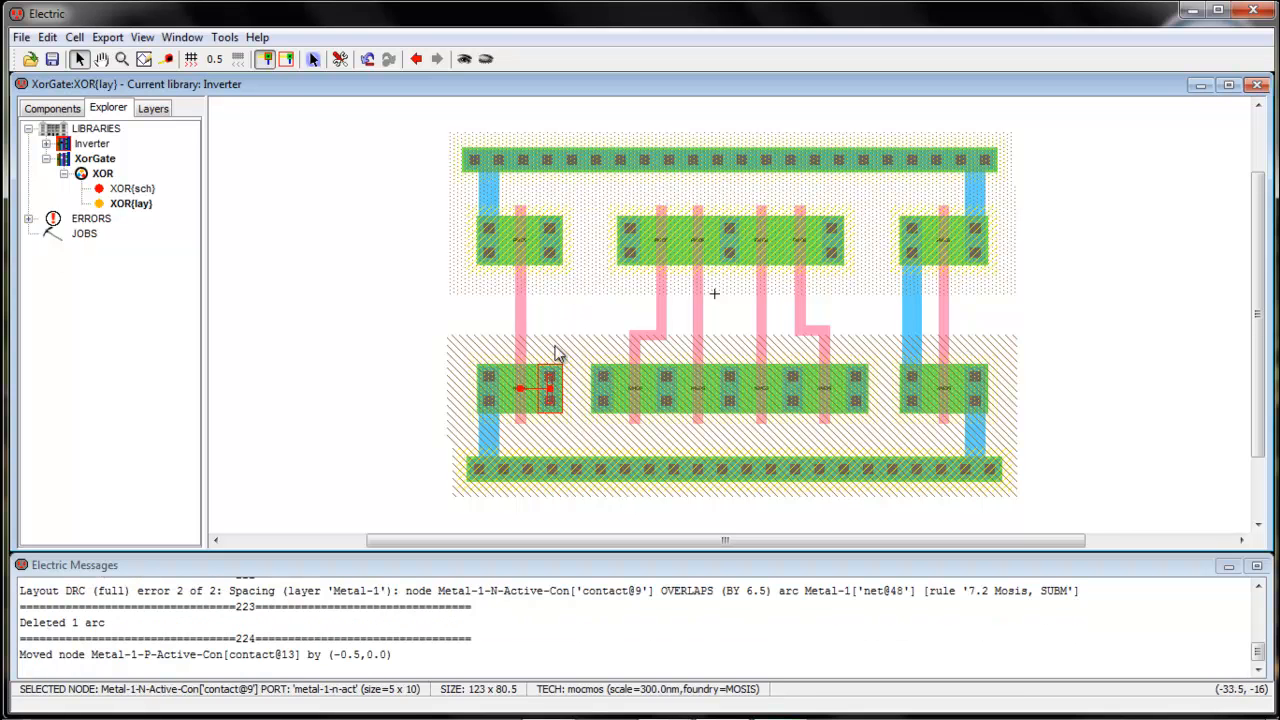
pyautogui.rightClick(550, 258)
pyautogui.click(604, 305)
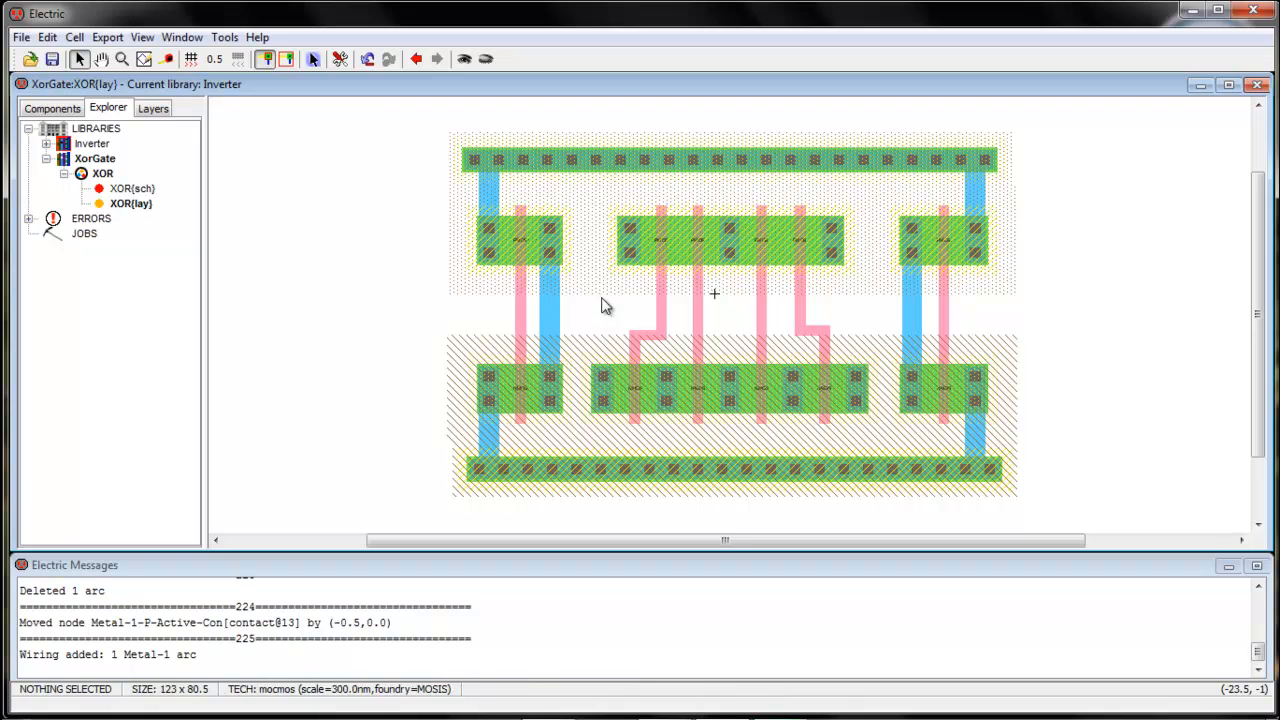
# Rerun the hierarchical design-rule check, now reporting 0 errors and 0 warnings
pyautogui.click(224, 37)
pyautogui.moveTo(252, 59)
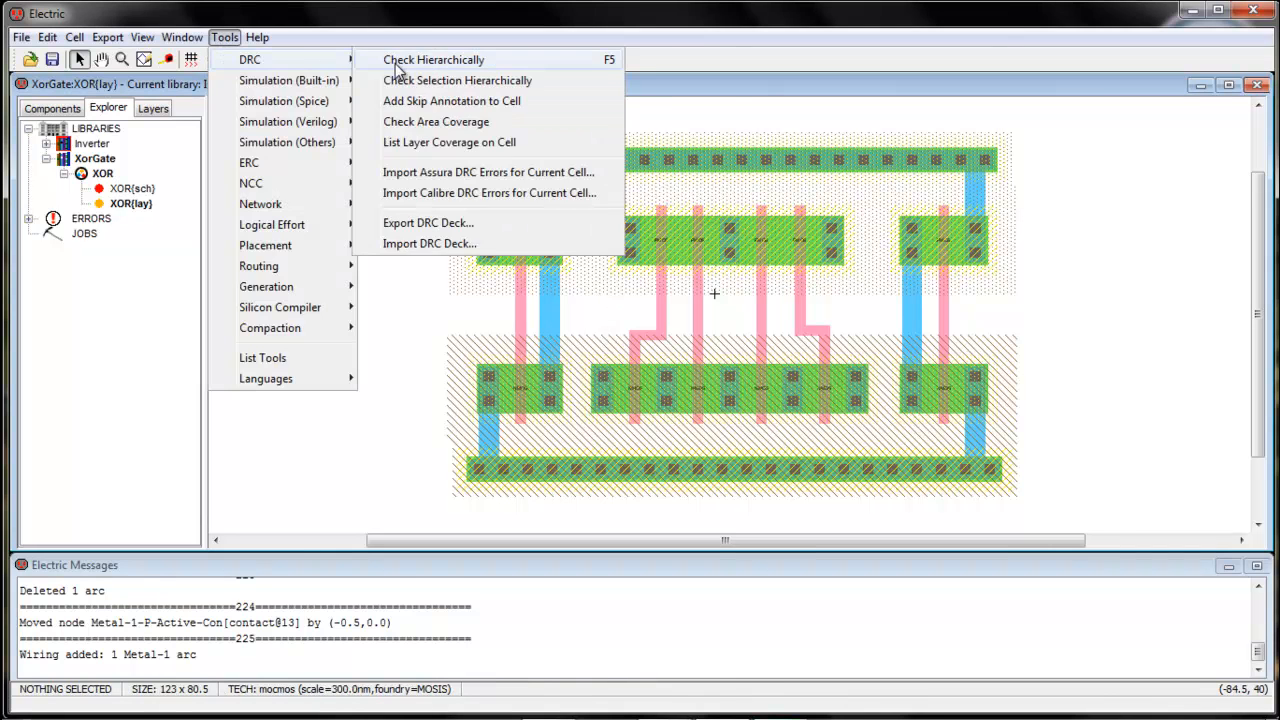
pyautogui.click(413, 62)
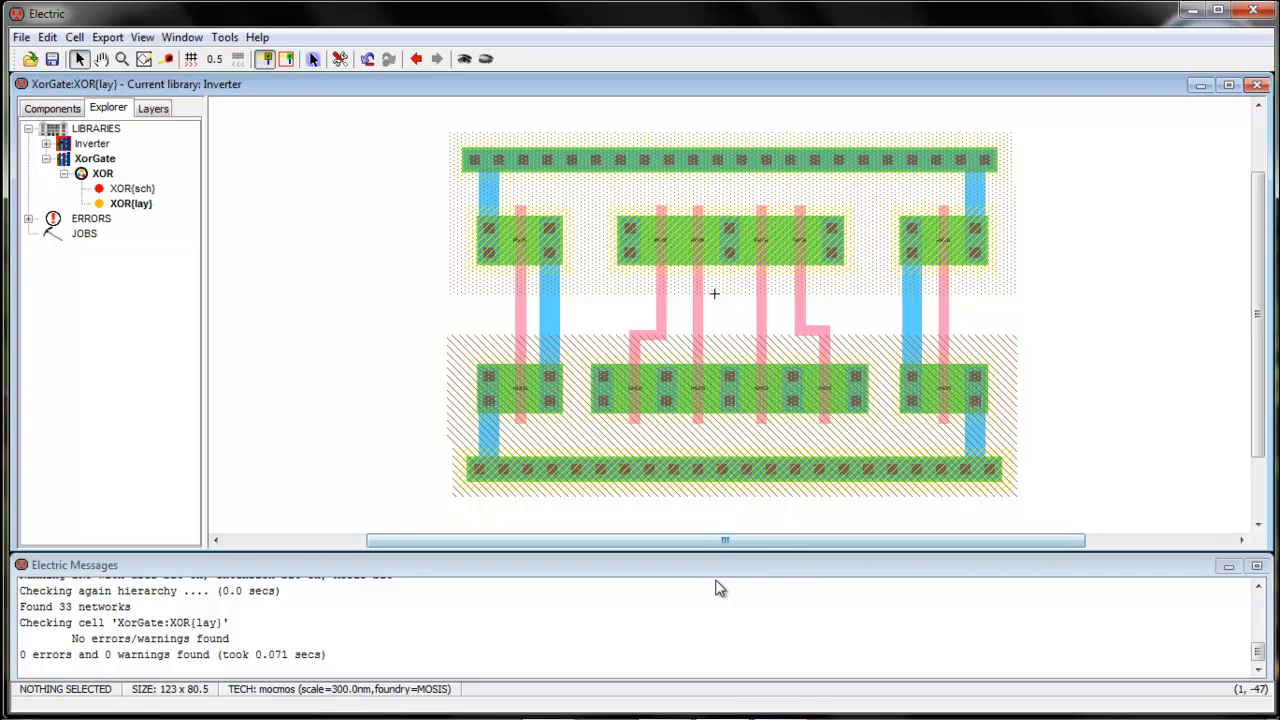
pyautogui.moveTo(757, 708)
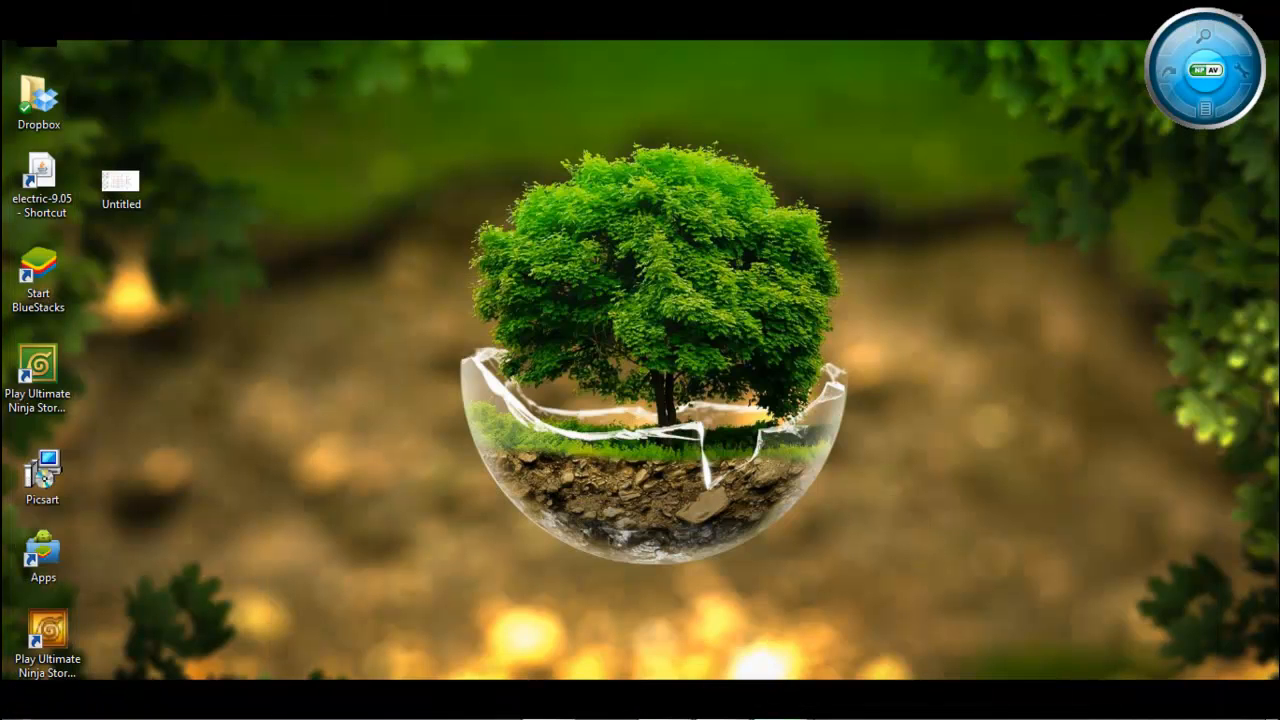
# View the hand-drawn Untitled sketch in Picasa, then close it and return to Electric
pyautogui.moveTo(779, 706)
pyautogui.click(722, 702)
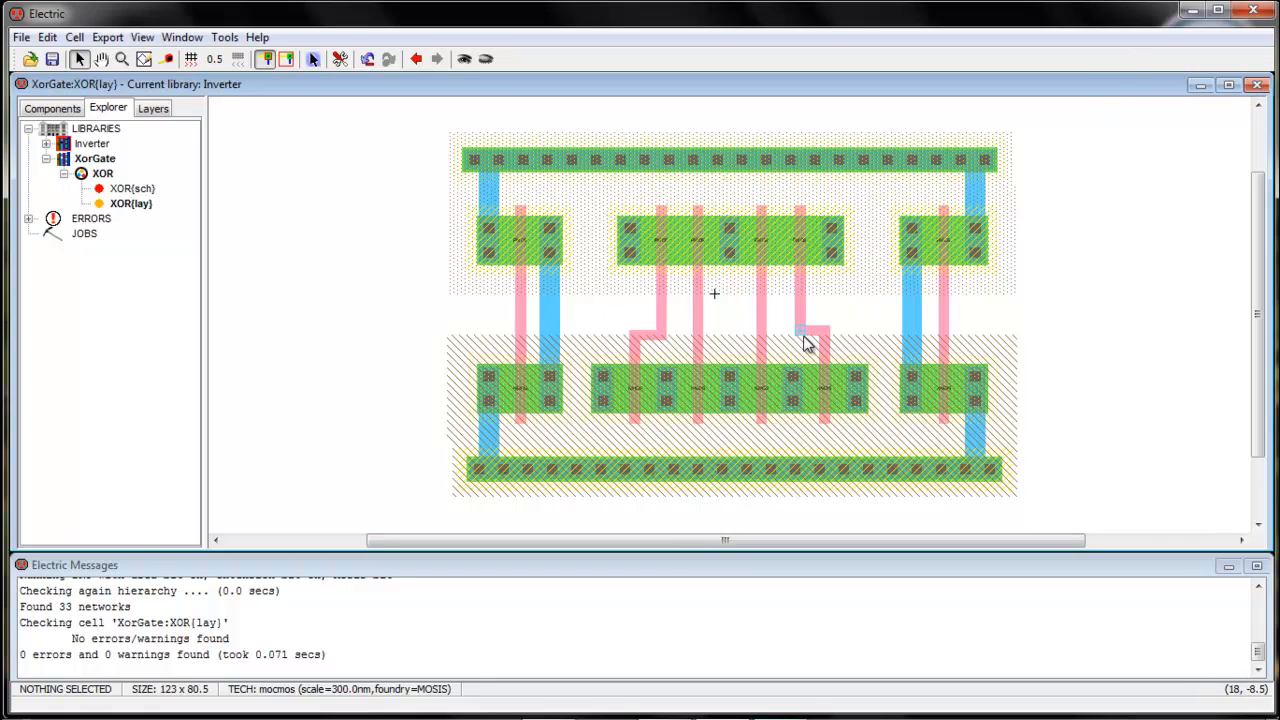
pyautogui.click(1192, 12)
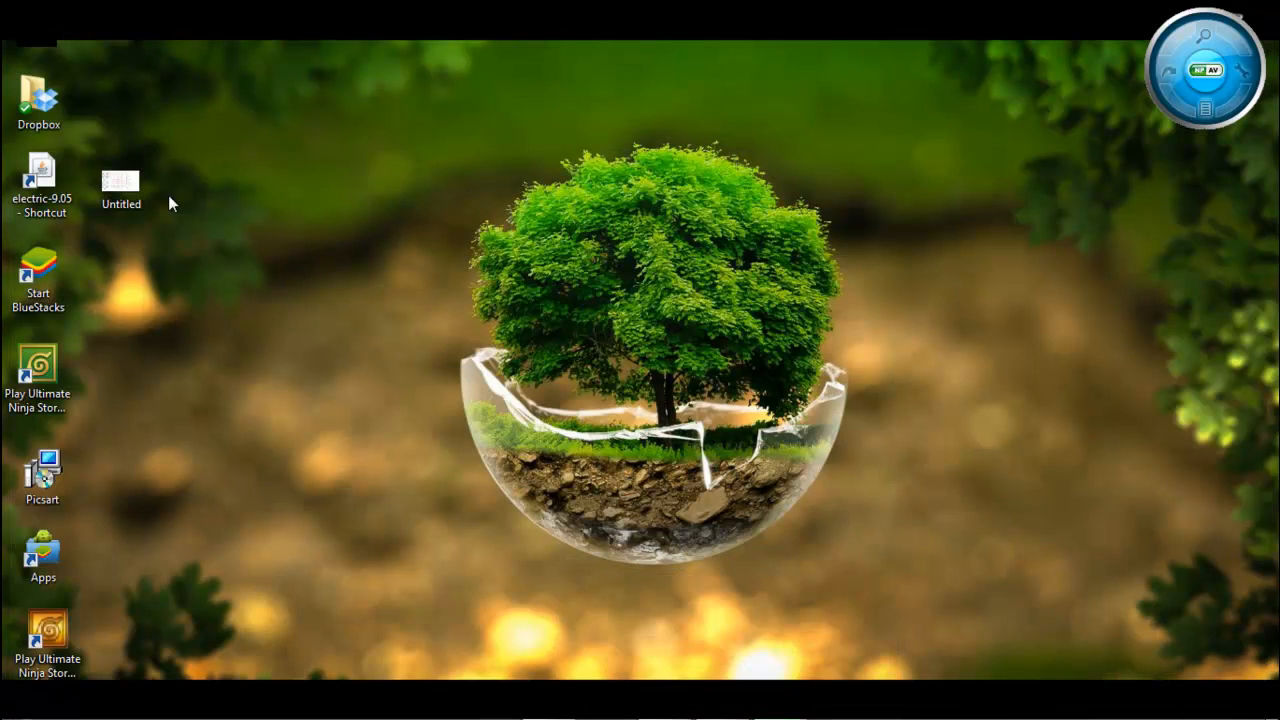
pyautogui.doubleClick(132, 188)
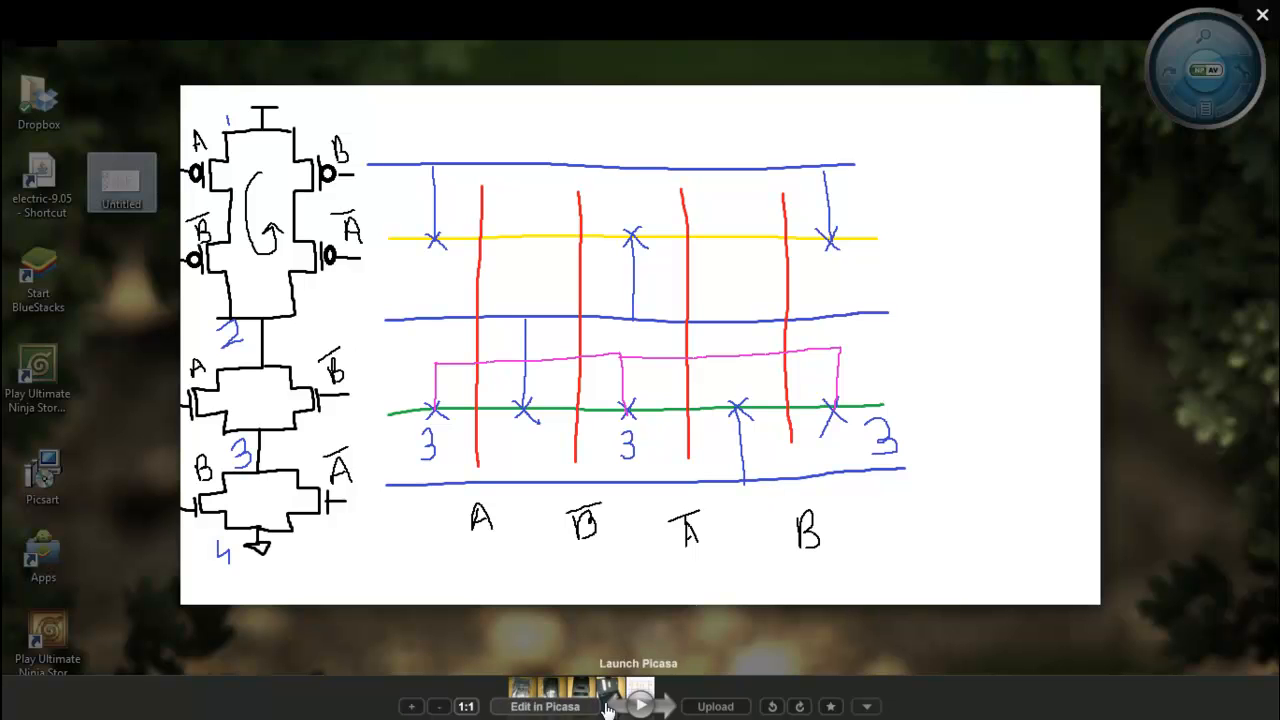
pyautogui.click(1262, 15)
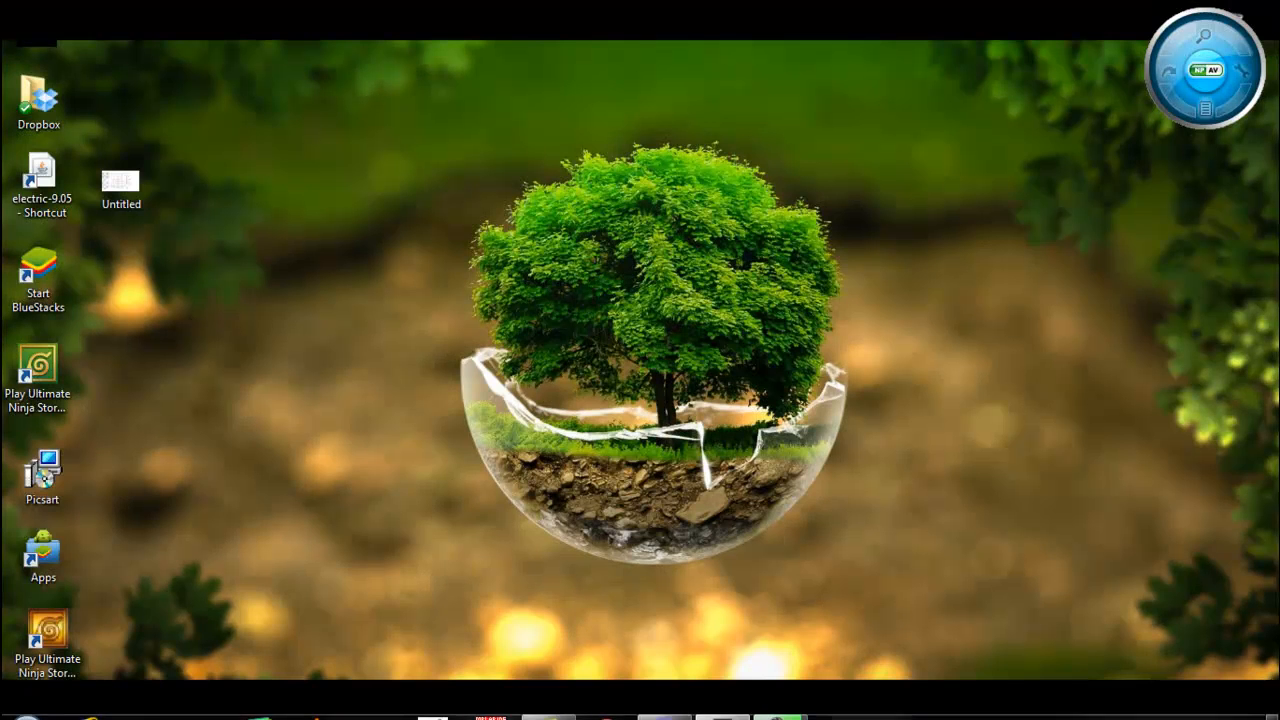
pyautogui.click(722, 700)
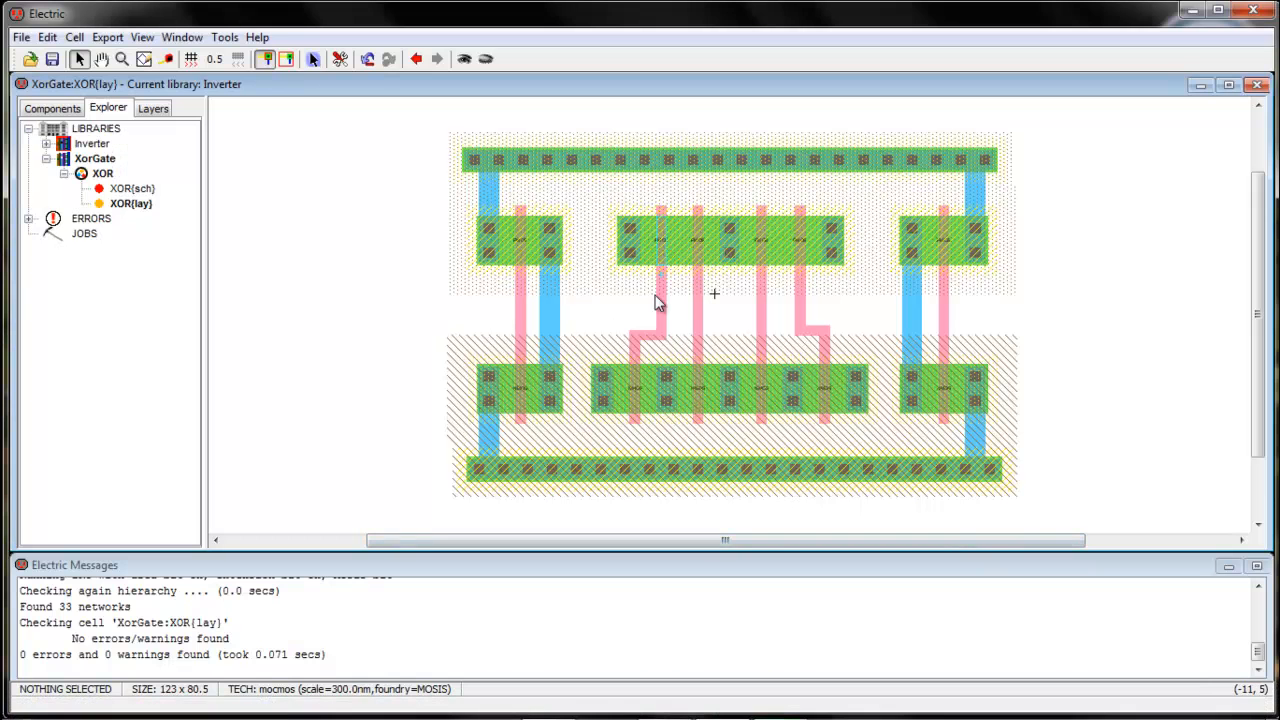
# Run metal-1 wires from the left and right contacts of the top middle strip to Vdd
pyautogui.click(627, 226)
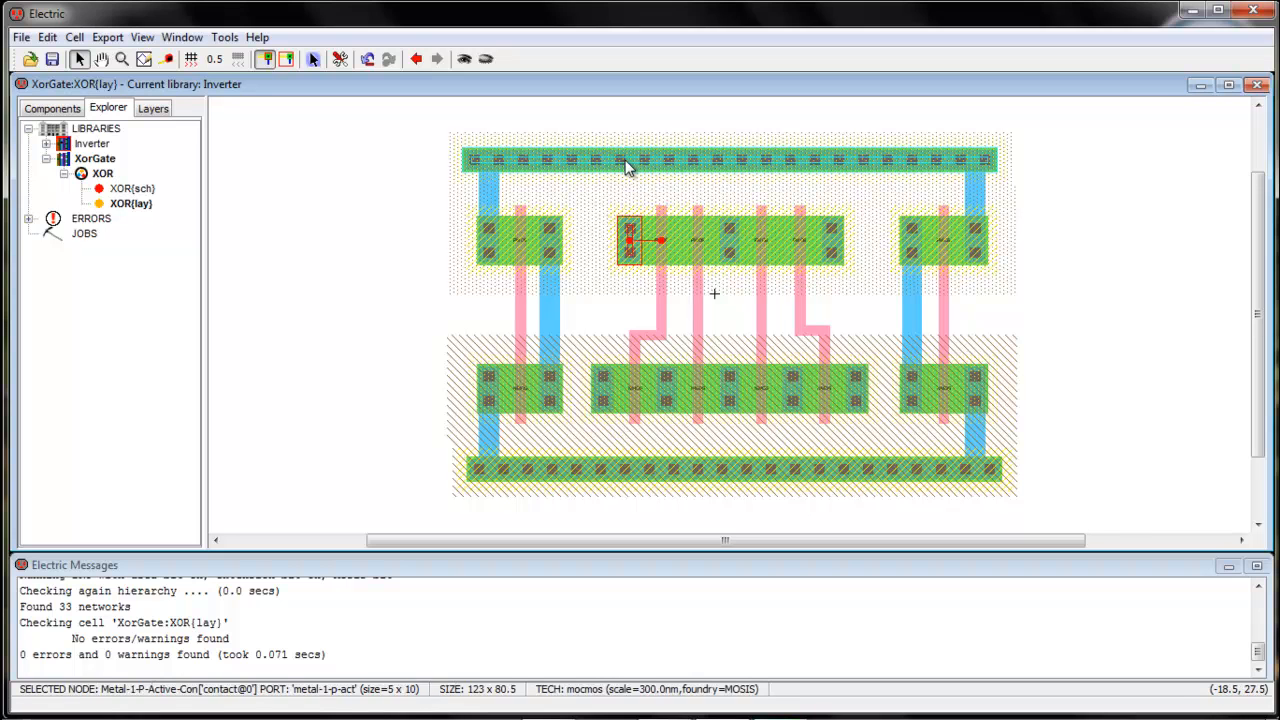
pyautogui.rightClick(626, 163)
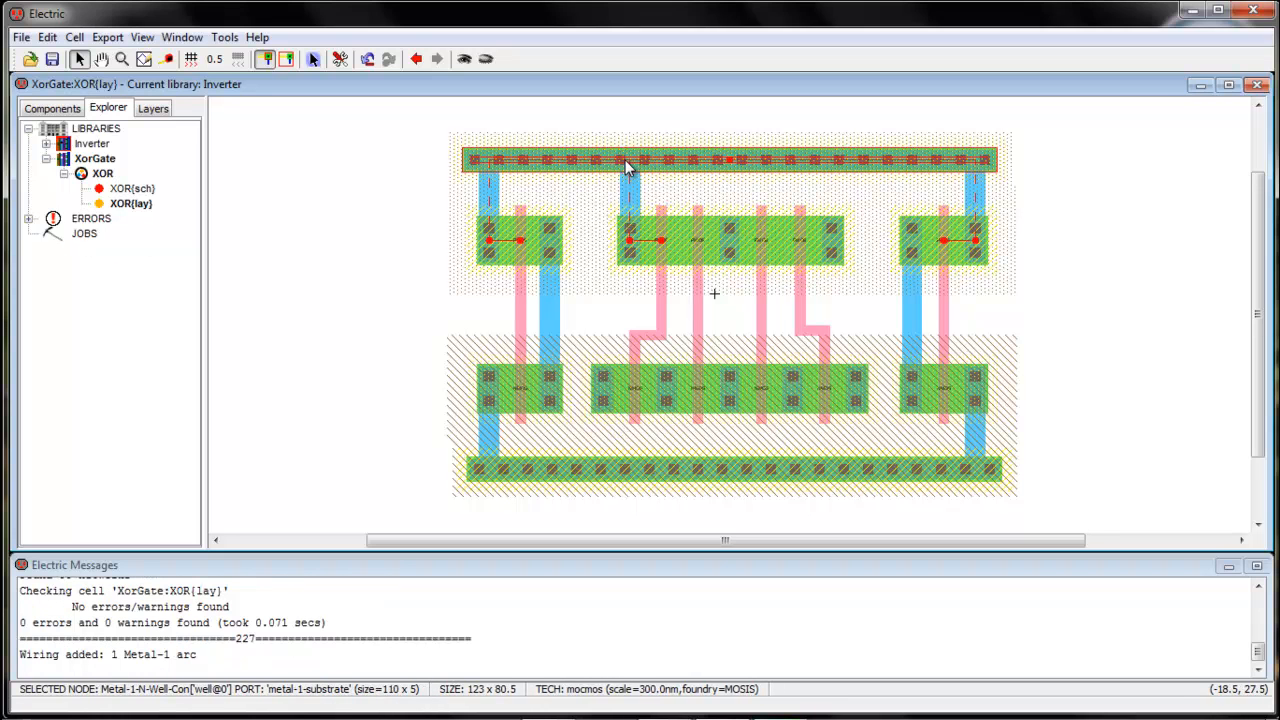
pyautogui.click(832, 230)
pyautogui.rightClick(828, 170)
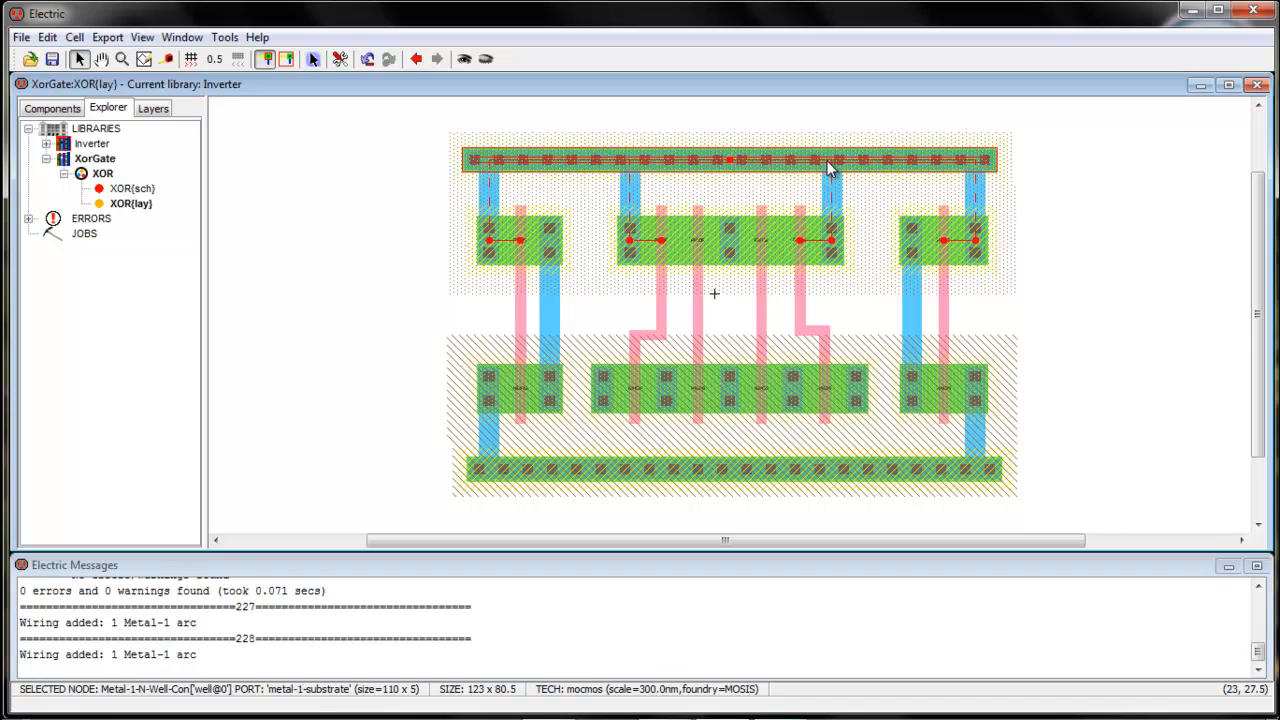
pyautogui.click(1192, 12)
# Reopen Untitled.png in Picasa to check the sketch, then close it and return to Electric
pyautogui.doubleClick(121, 180)
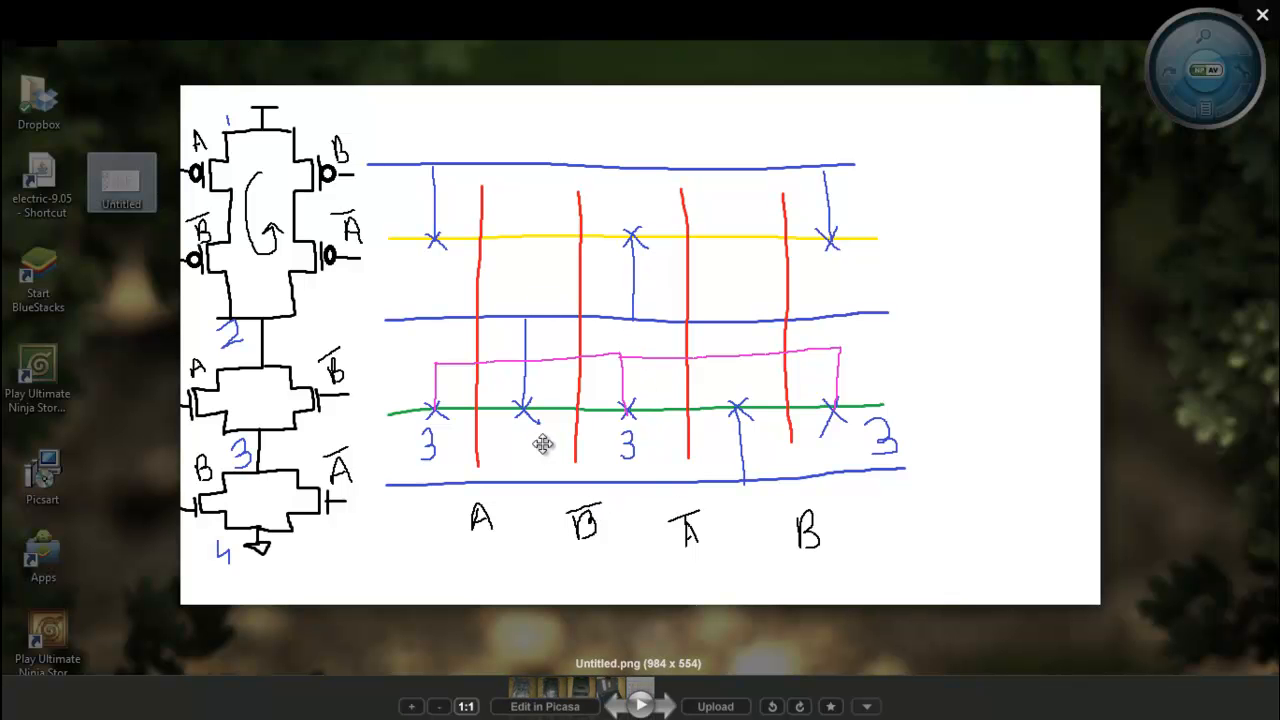
pyautogui.click(1262, 15)
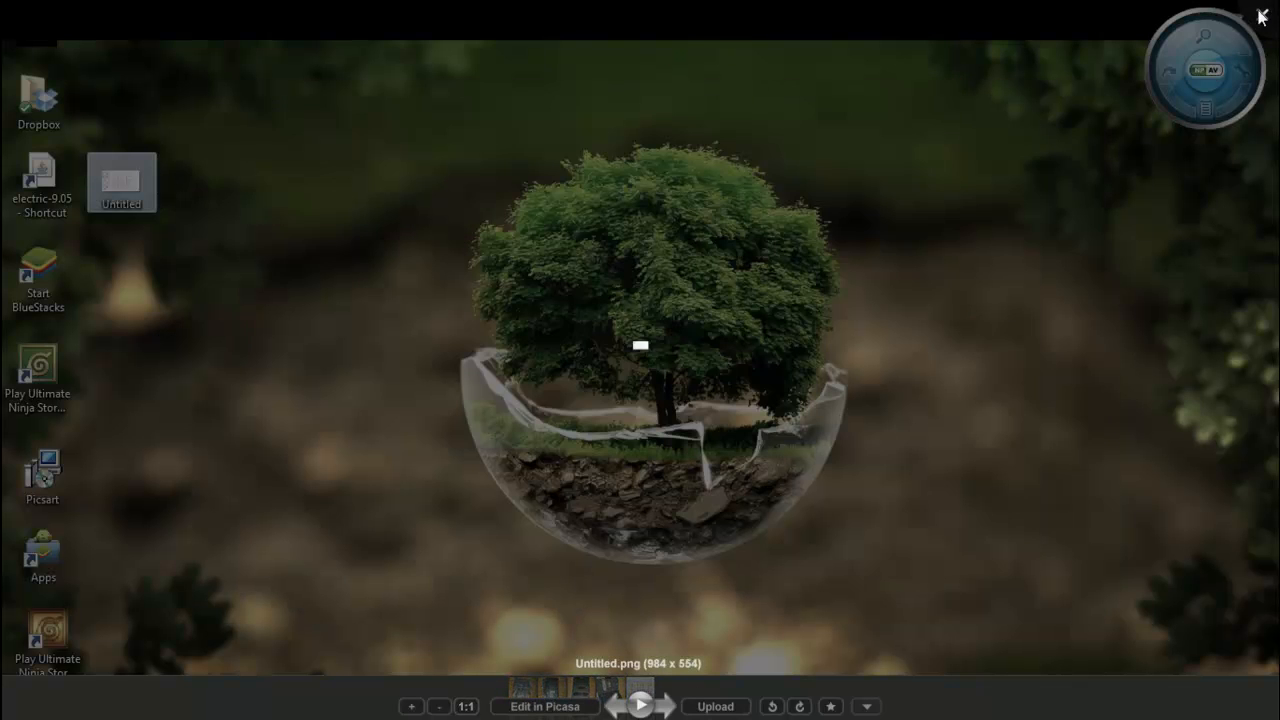
pyautogui.click(735, 706)
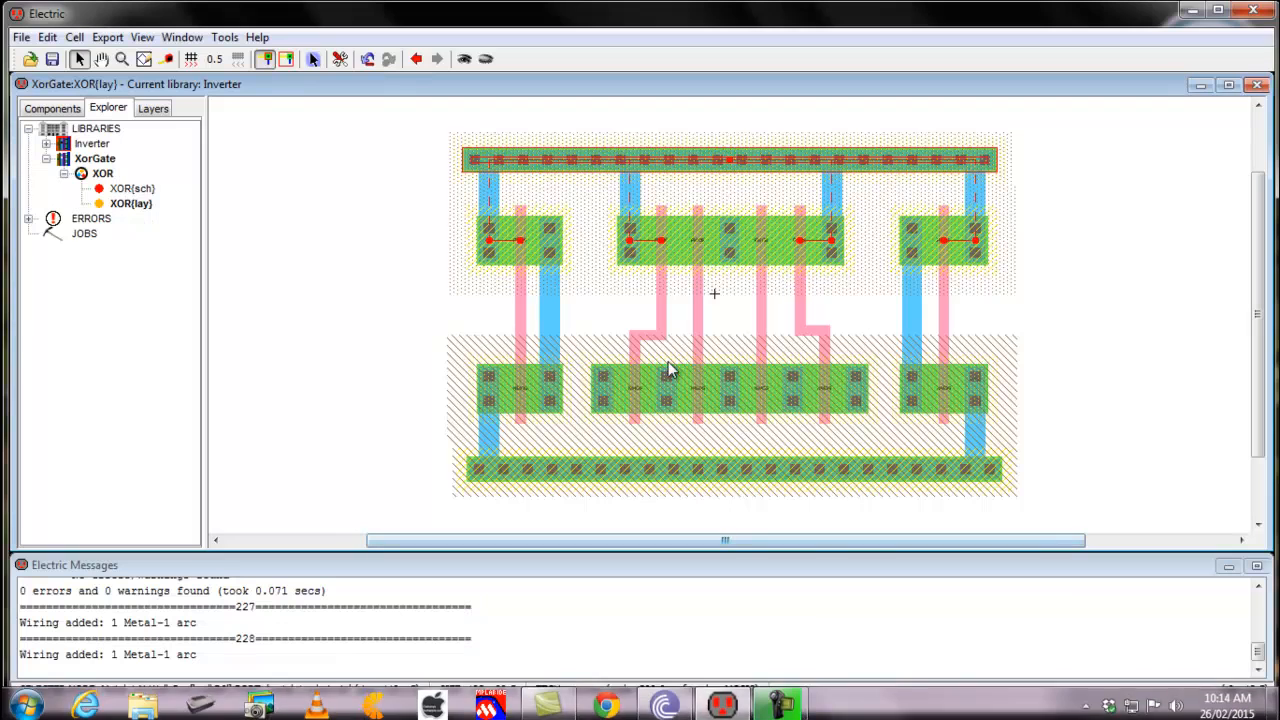
# Route a bent metal-1 wire from the top middle strip's centre contact to the lower strip's contact
pyautogui.click(665, 380)
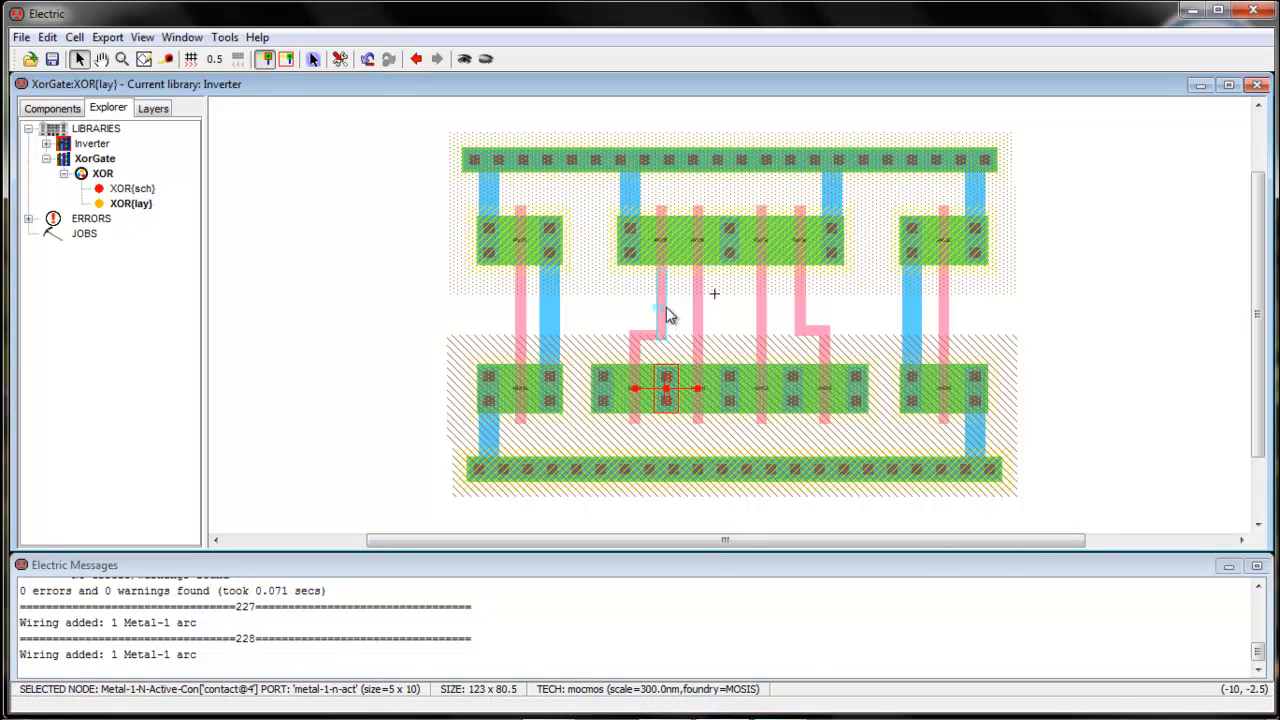
pyautogui.click(729, 255)
pyautogui.rightClick(727, 301)
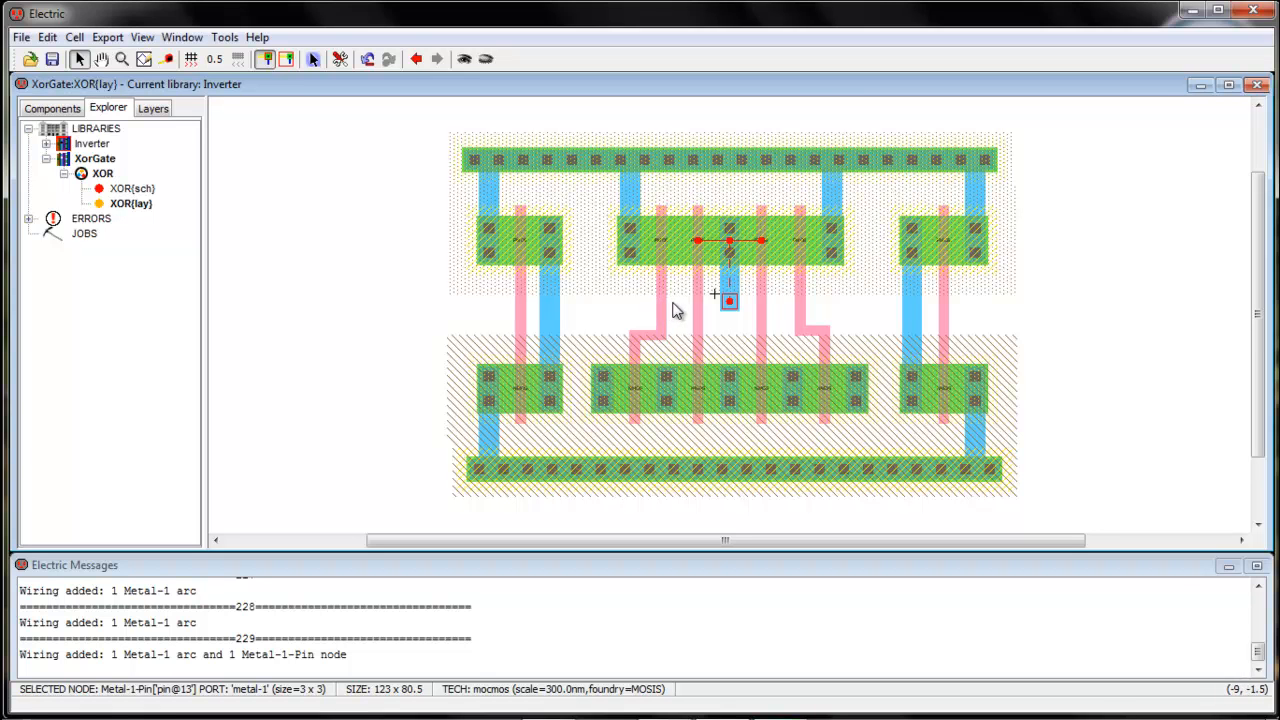
pyautogui.rightClick(675, 307)
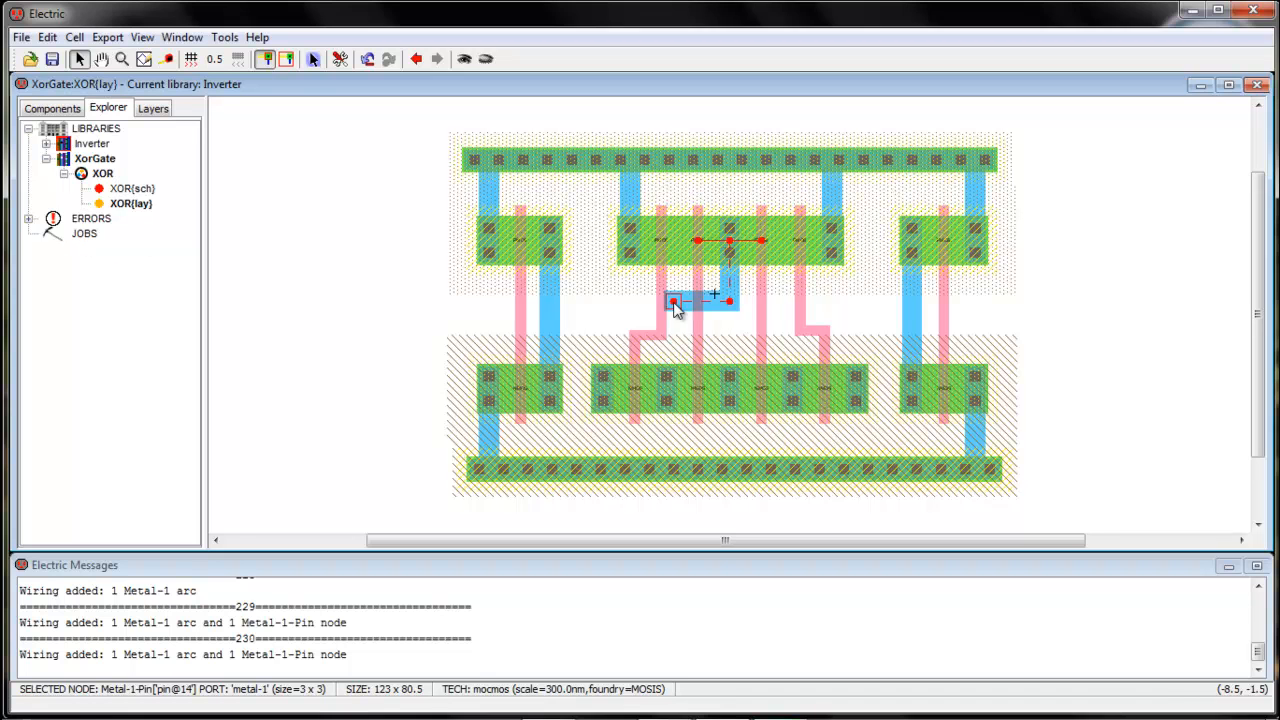
pyautogui.rightClick(668, 388)
# Wire a lower middle strip contact down to the ground rail with metal-1
pyautogui.click(767, 335)
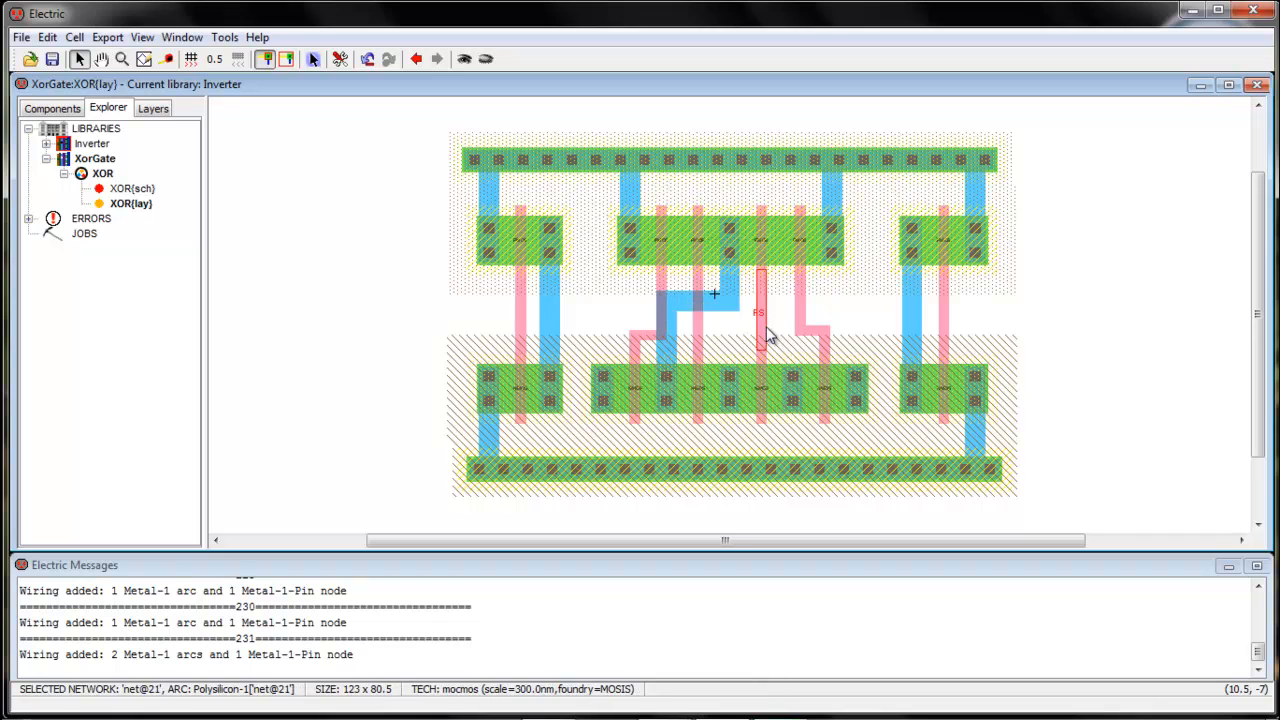
pyautogui.click(782, 333)
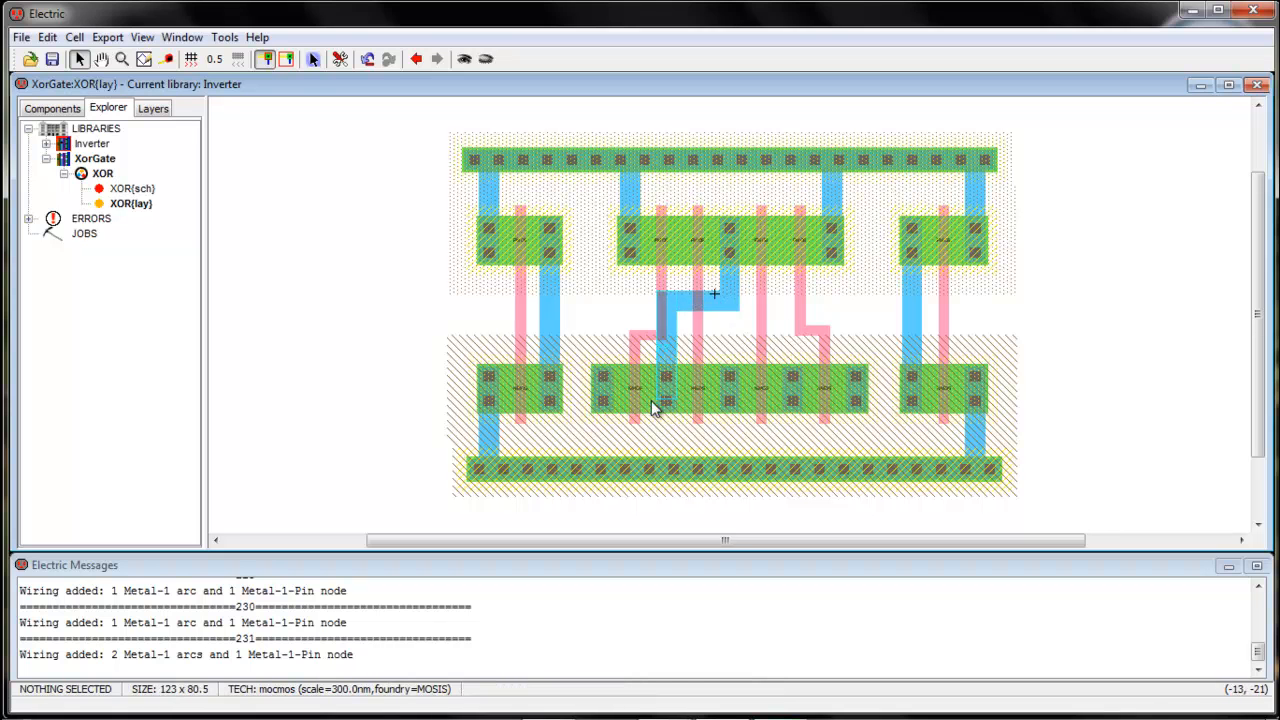
pyautogui.click(794, 398)
pyautogui.rightClick(790, 466)
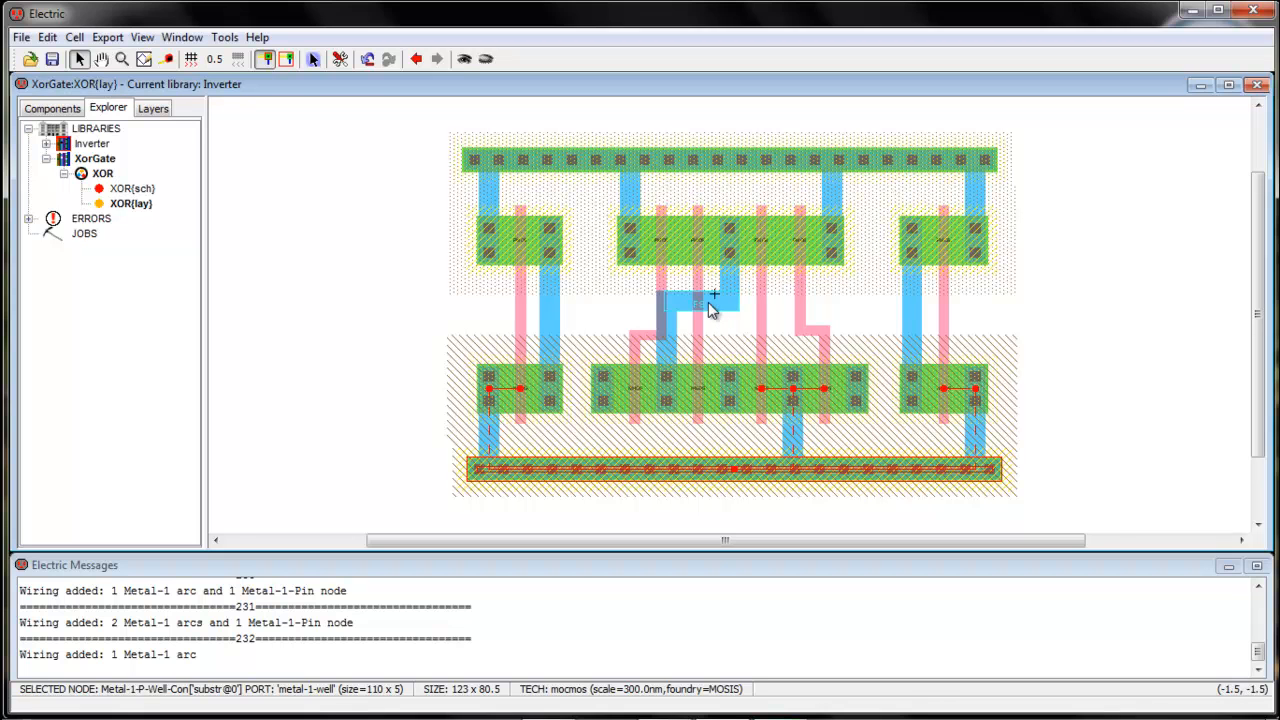
pyautogui.click(708, 302)
pyautogui.moveTo(708, 304)
pyautogui.mouseDown()
pyautogui.moveTo(710, 346)
pyautogui.moveTo(710, 308)
pyautogui.mouseUp()
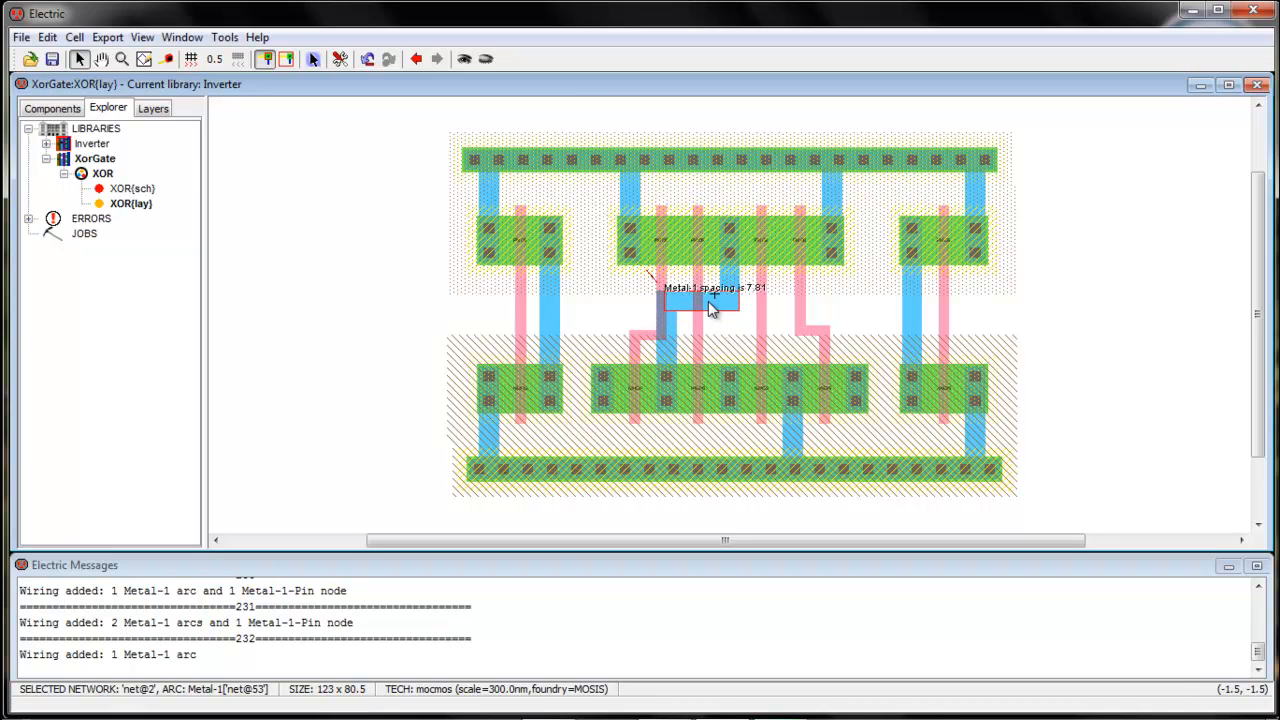
# Raise the left and right poly jogs above the metal-1 route
pyautogui.click(717, 337)
pyautogui.moveTo(646, 343); pyautogui.dragTo(645, 289)
pyautogui.click(733, 352)
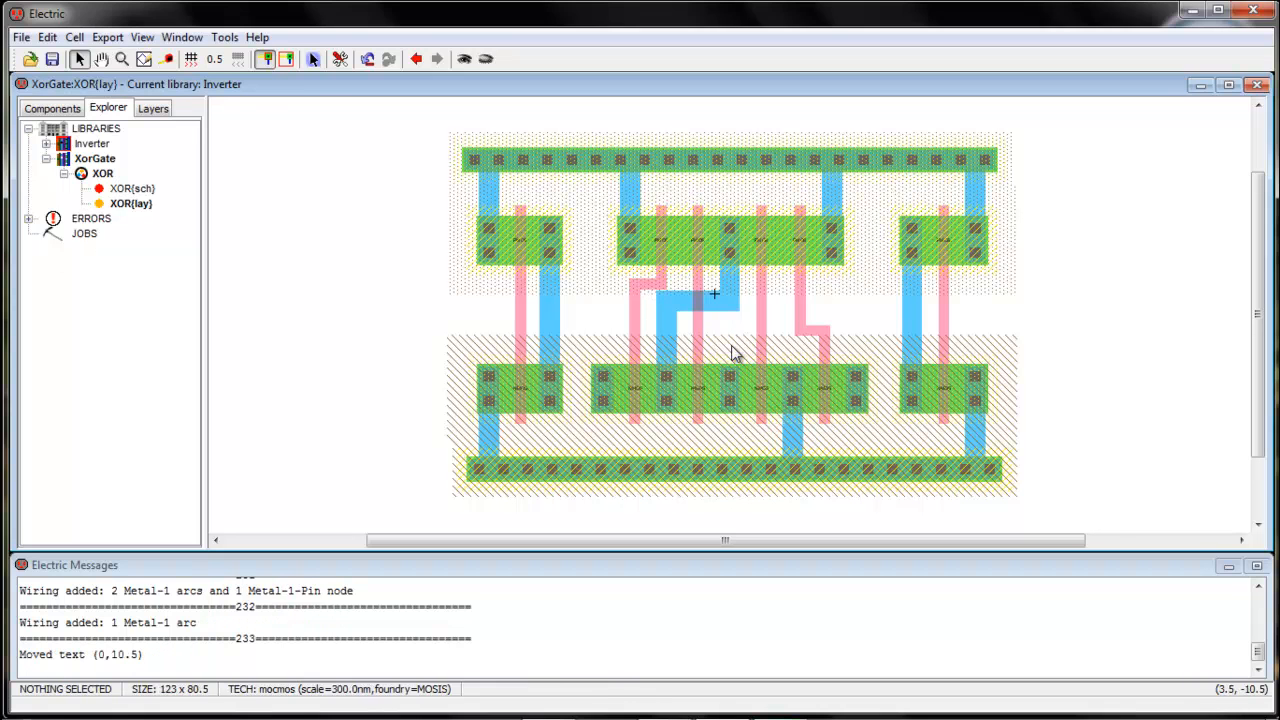
pyautogui.moveTo(817, 333); pyautogui.dragTo(815, 288)
# Rerun the hierarchical design-rule check on XOR{lay}, getting 0 errors and 0 warnings
pyautogui.click(865, 315)
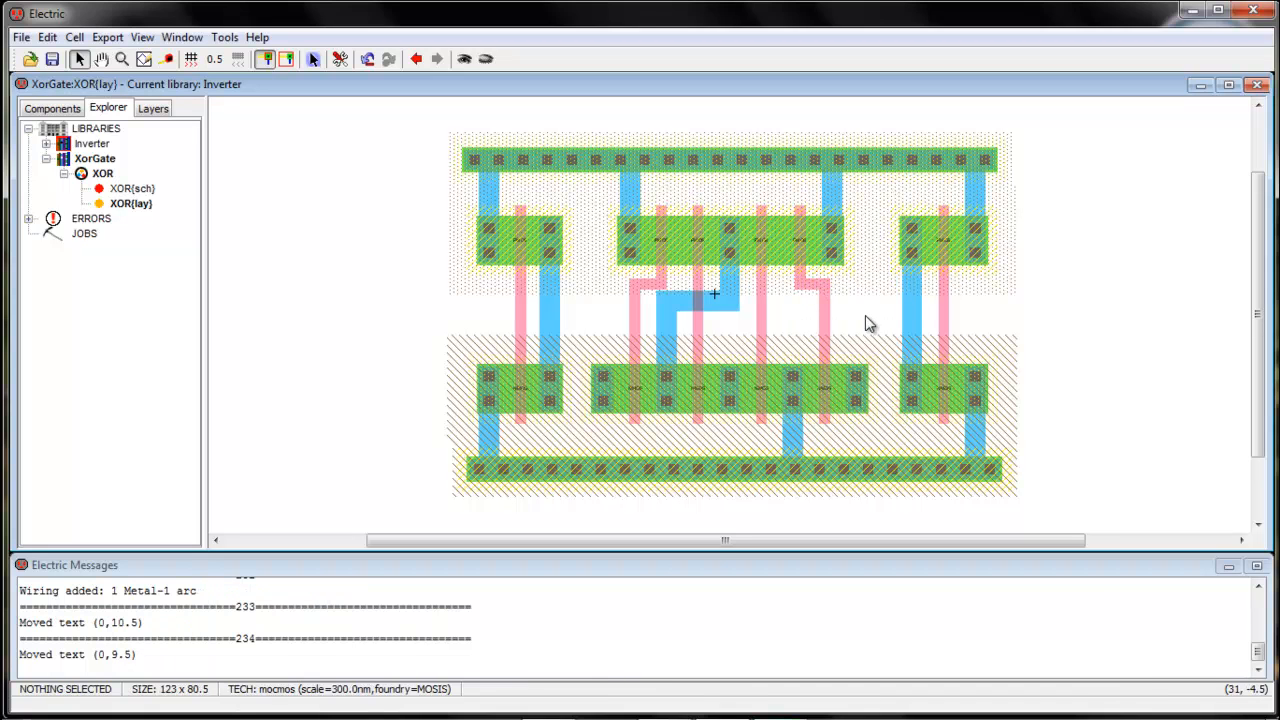
pyautogui.click(224, 37)
pyautogui.moveTo(250, 60)
pyautogui.click(440, 62)
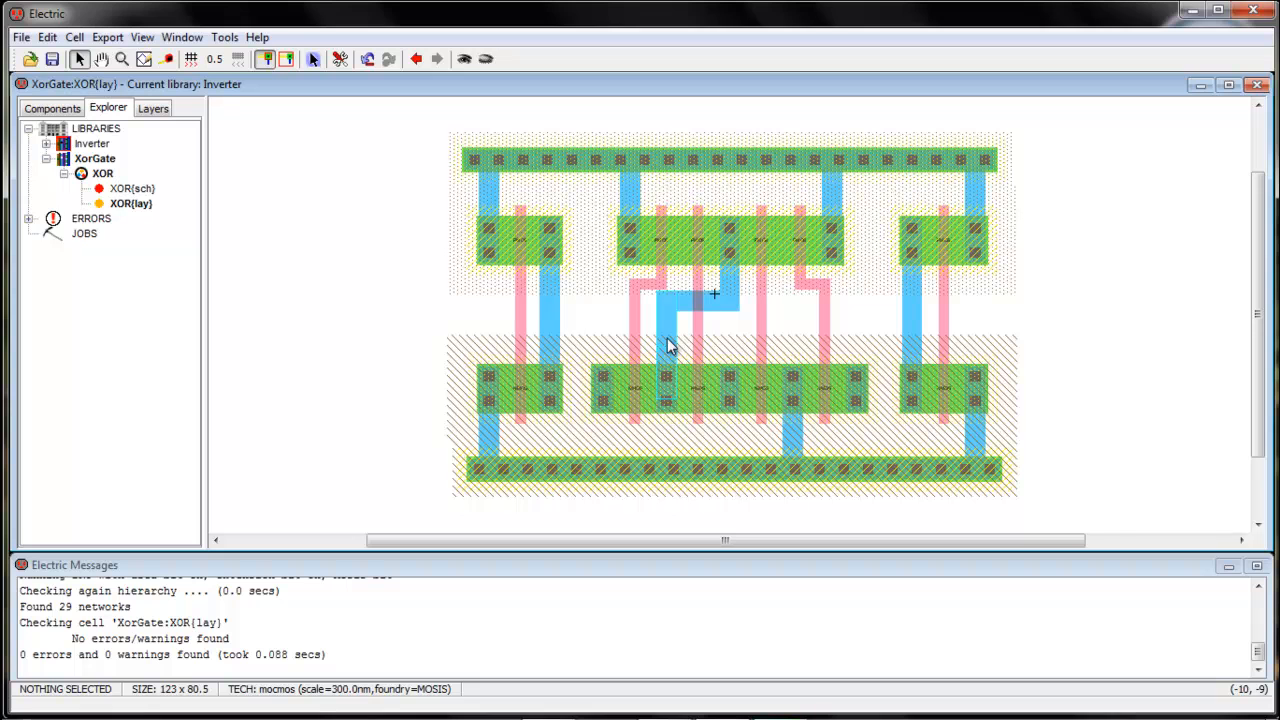
# Place second and third Metal-1-Metal-2 vias in the central channel above the lower transistor row
pyautogui.click(50, 109)
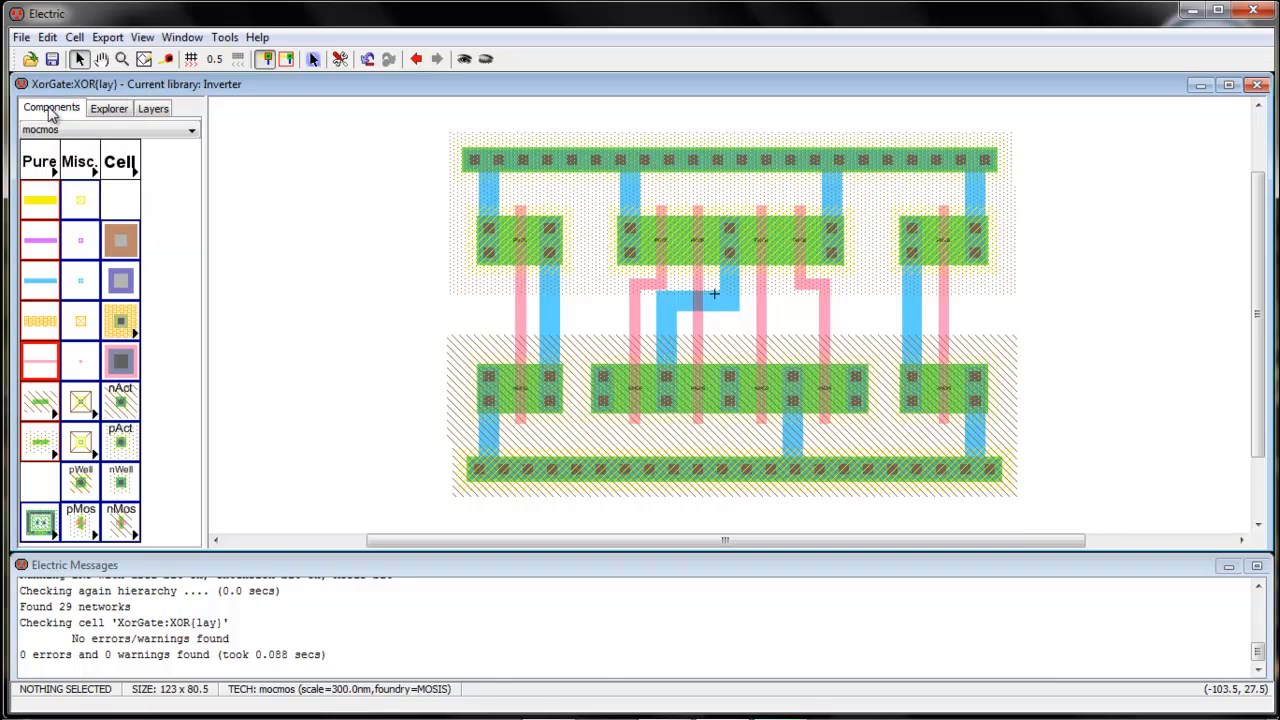
pyautogui.click(122, 286)
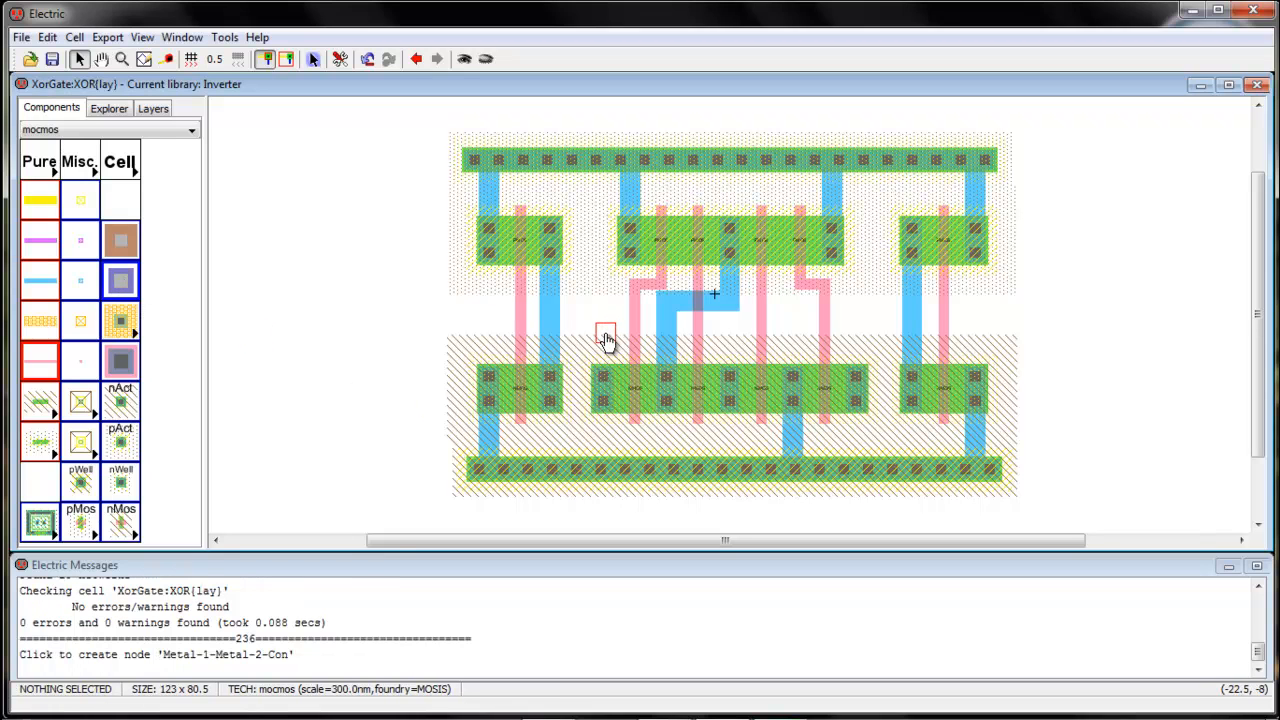
pyautogui.click(120, 280)
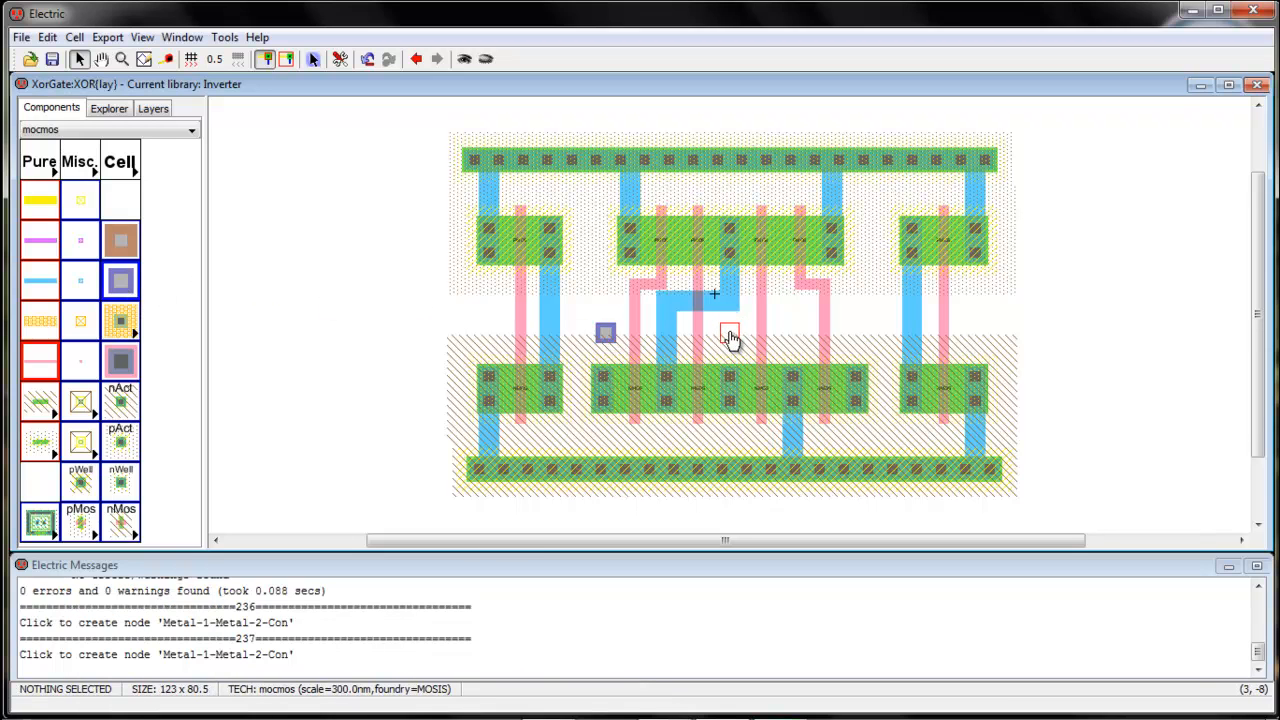
pyautogui.click(730, 336)
pyautogui.click(120, 285)
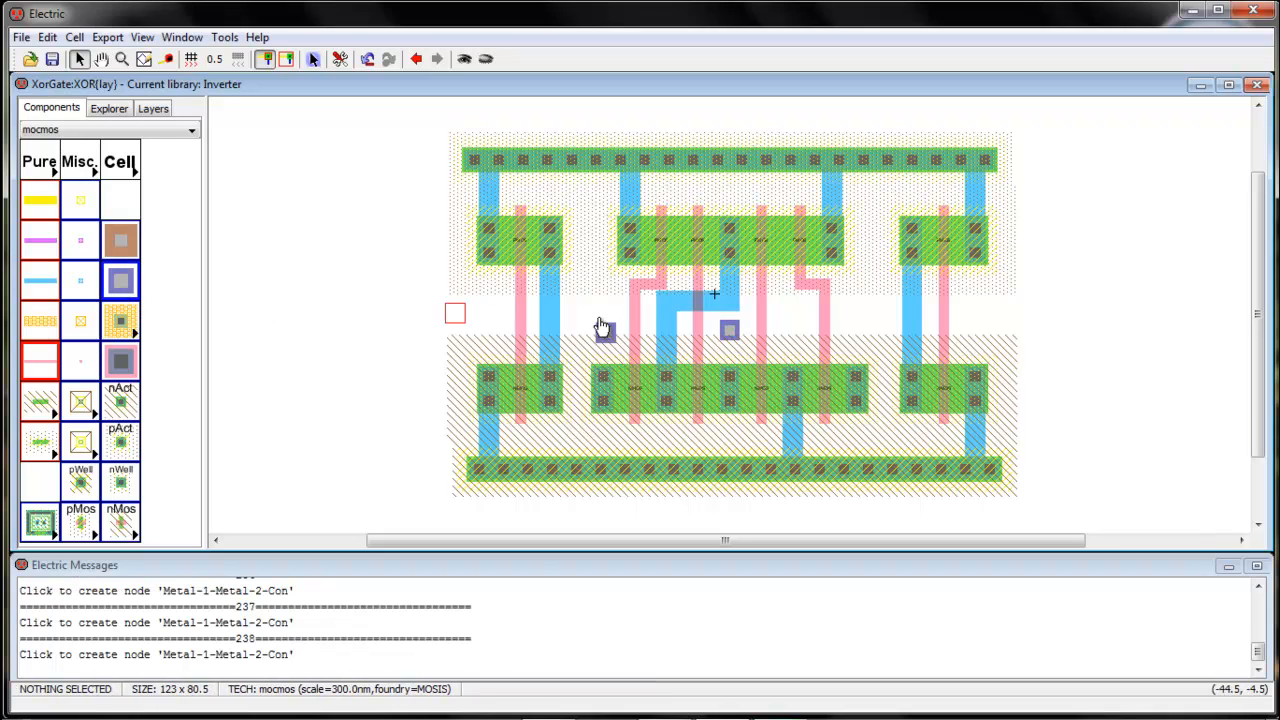
pyautogui.click(856, 332)
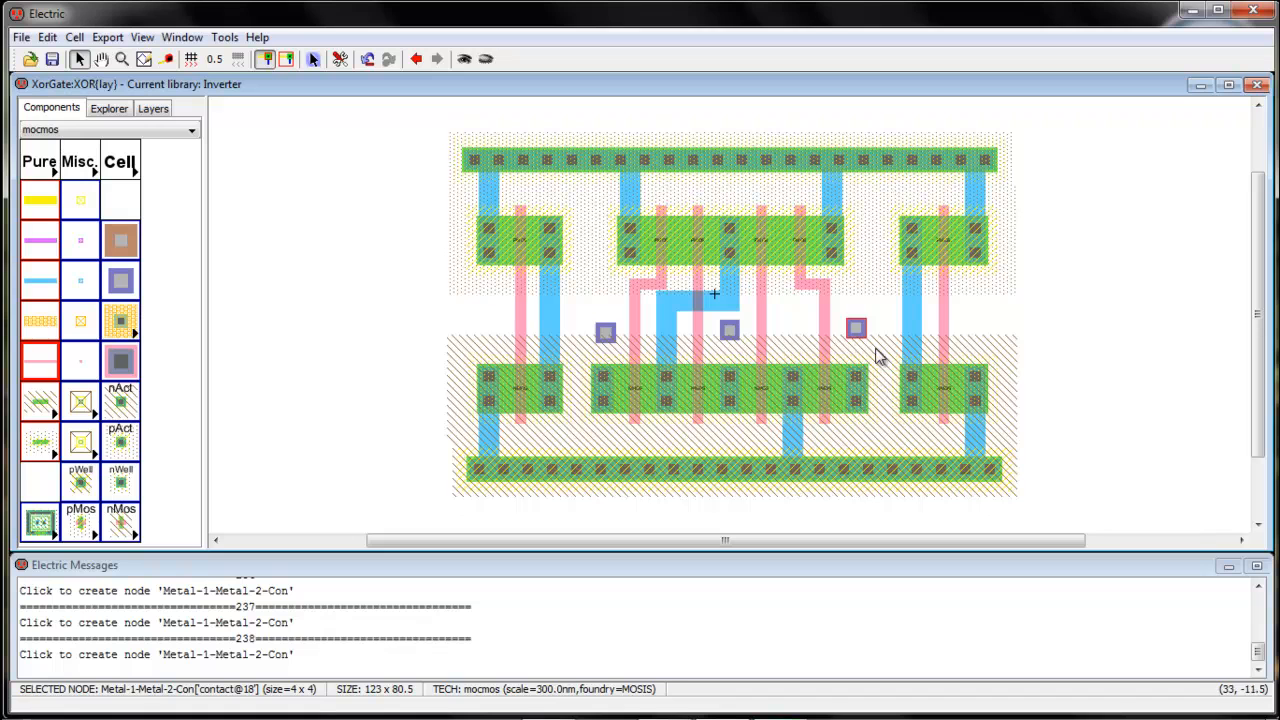
pyautogui.moveTo(856, 332); pyautogui.dragTo(856, 329)
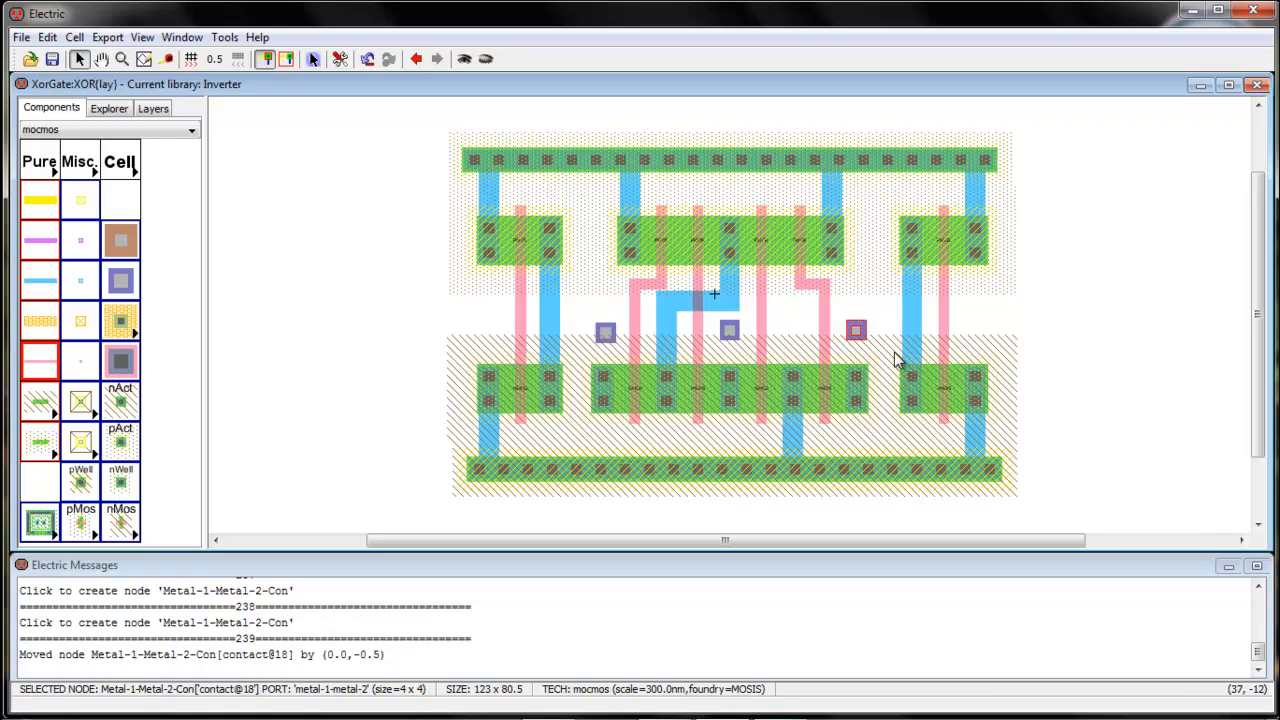
pyautogui.click(856, 366)
# Wire the left active contact up to the left via, undo the bad via move, and shift it slightly left
pyautogui.click(603, 386)
pyautogui.rightClick(605, 332)
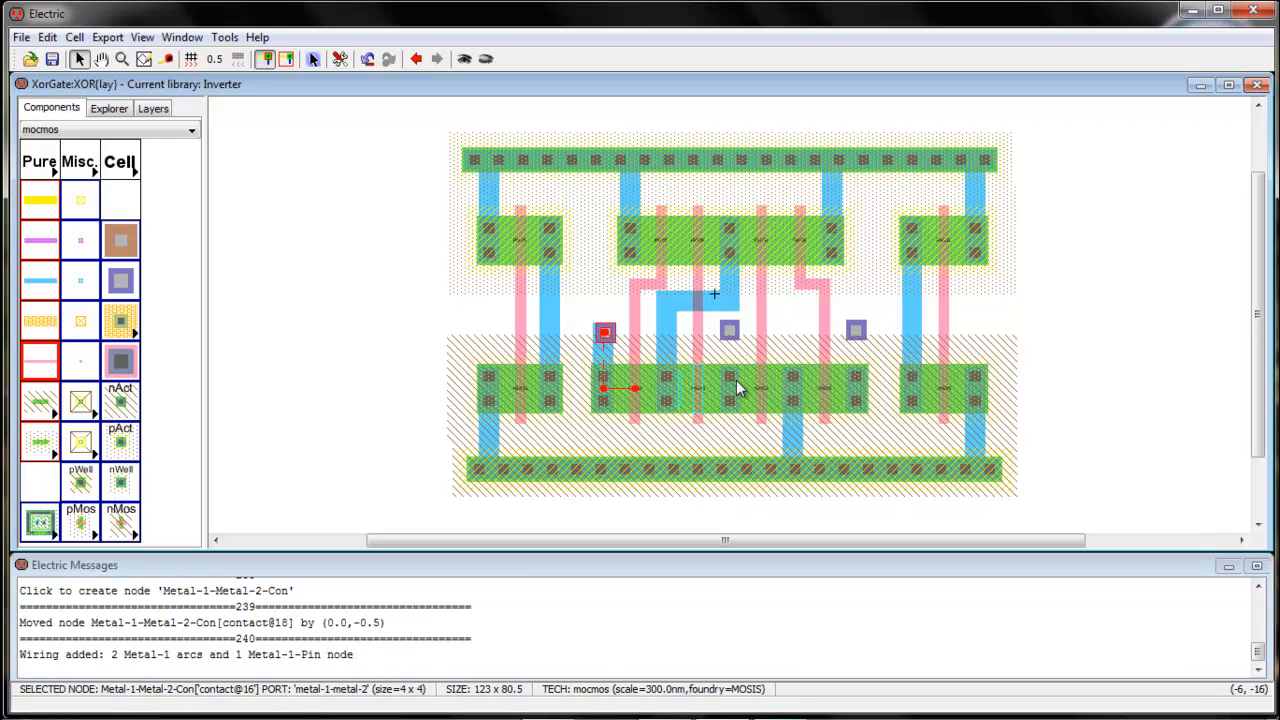
pyautogui.click(620, 329)
pyautogui.moveTo(613, 336); pyautogui.dragTo(611, 339)
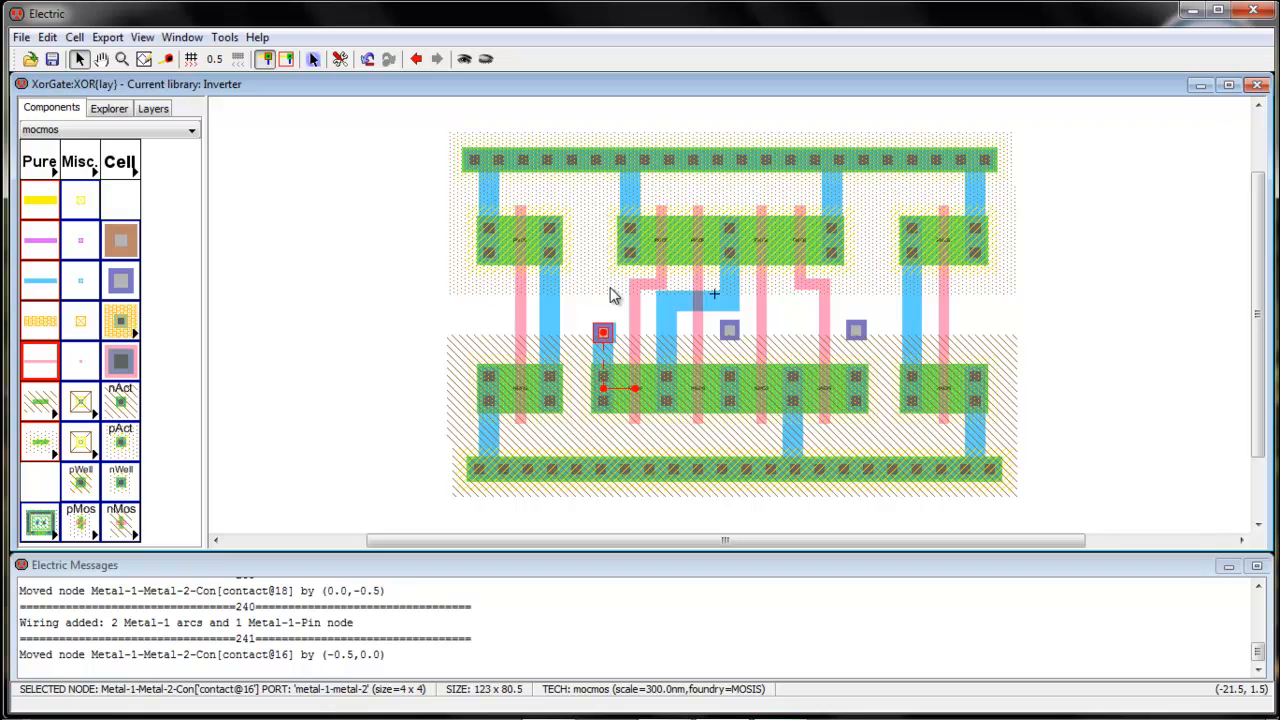
pyautogui.hotkey('ctrl', 'z')
pyautogui.hotkey('ctrl', 'z')
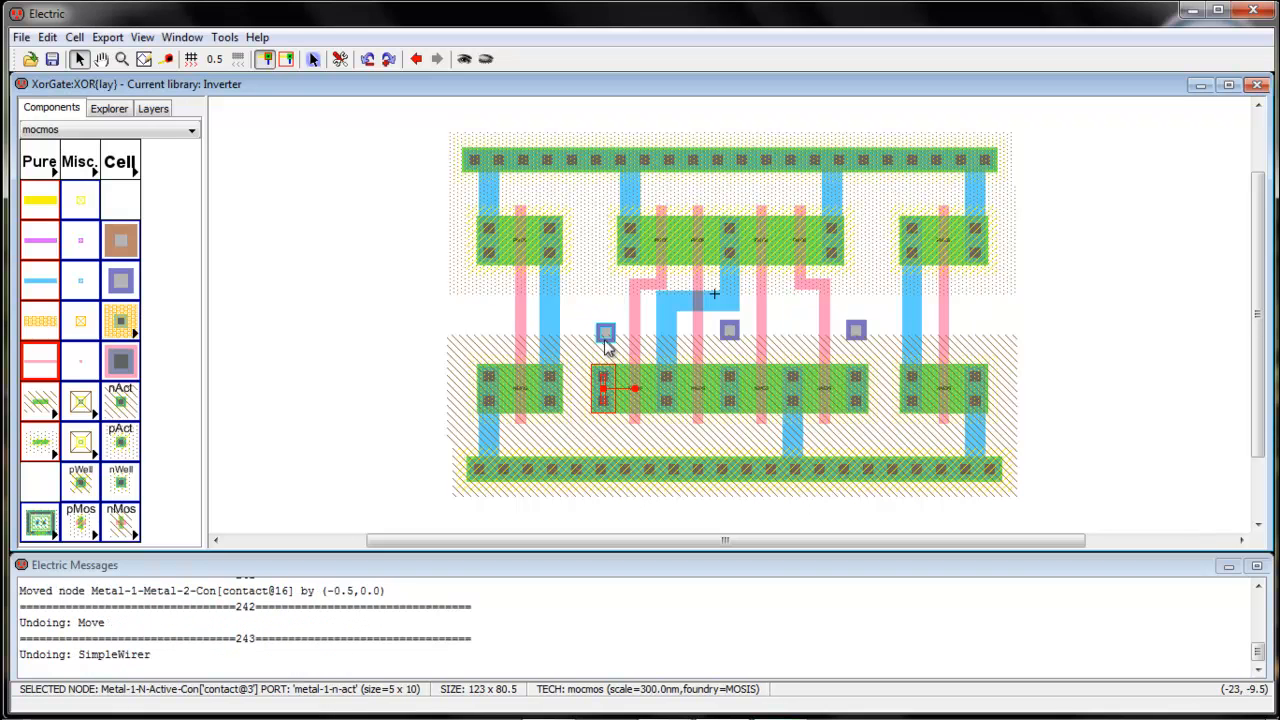
pyautogui.moveTo(606, 338); pyautogui.dragTo(602, 338)
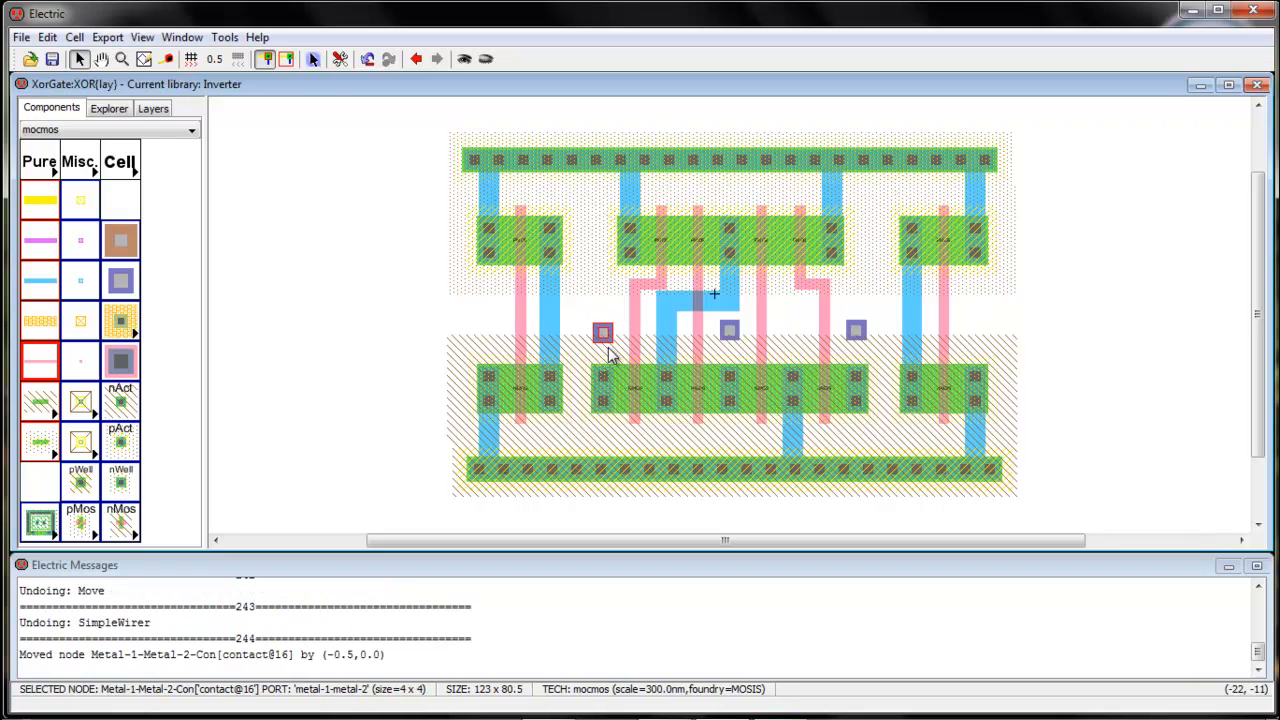
# Connect the left, middle and right n-active contacts to their vias with Metal-1
pyautogui.click(610, 385)
pyautogui.rightClick(603, 334)
pyautogui.click(605, 296)
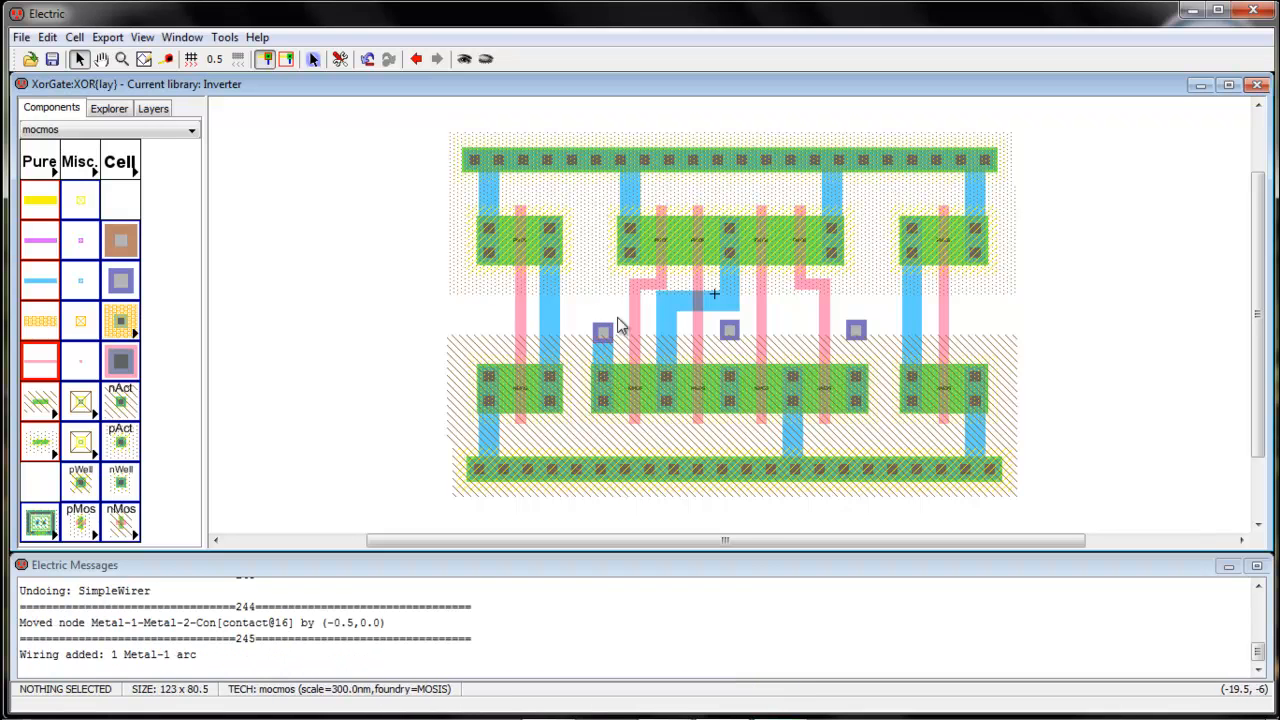
pyautogui.click(728, 334)
pyautogui.rightClick(730, 382)
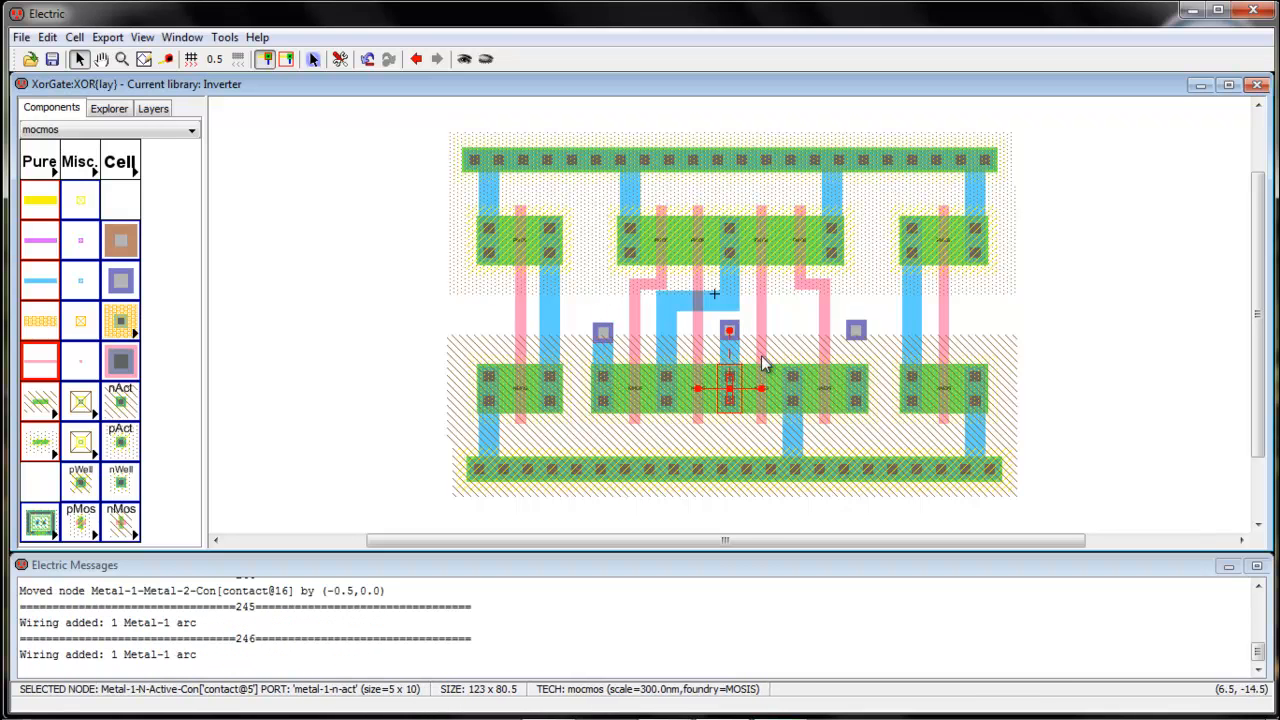
pyautogui.click(856, 385)
pyautogui.rightClick(855, 331)
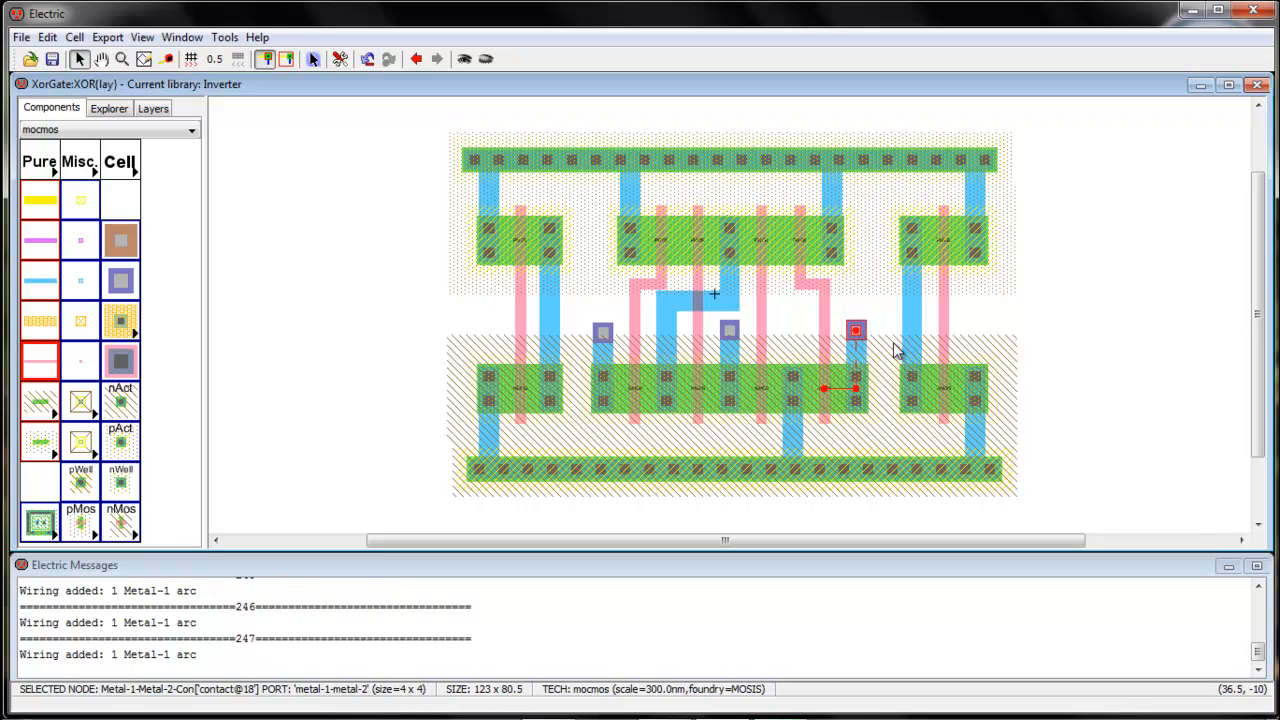
pyautogui.click(882, 352)
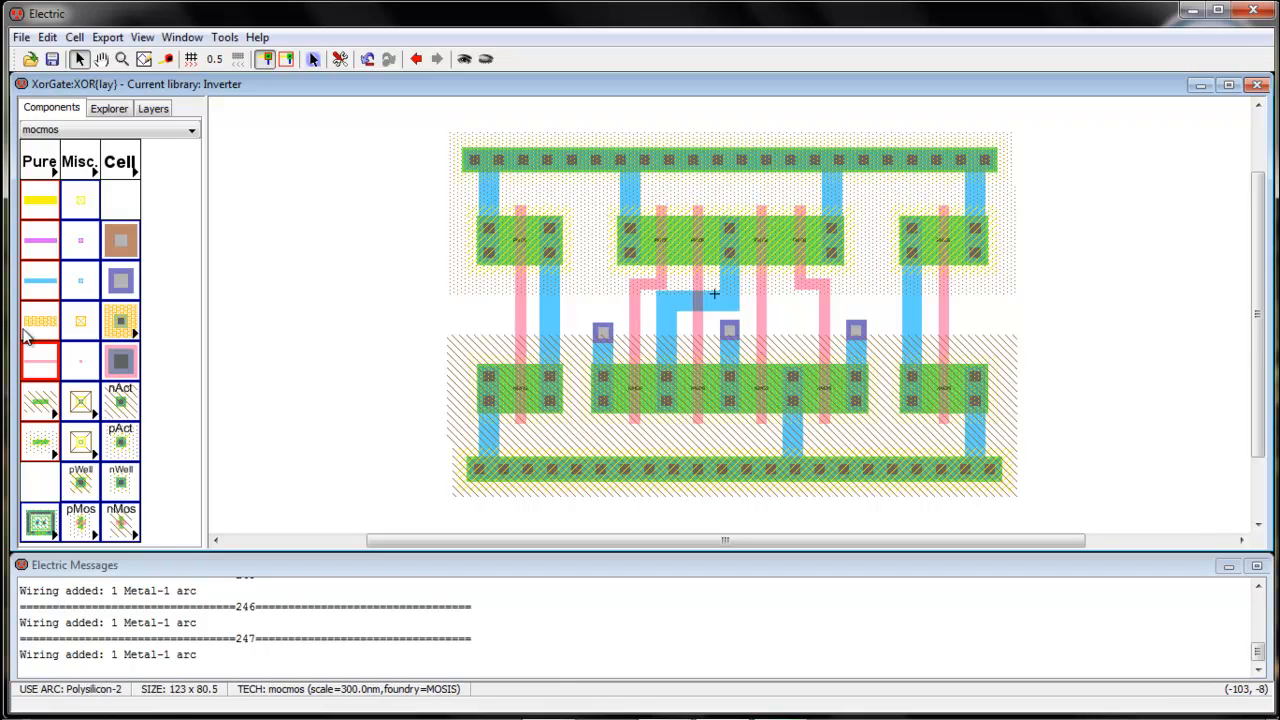
# Draw a Metal-2 wire from the left via through the middle via to the right via
pyautogui.click(45, 250)
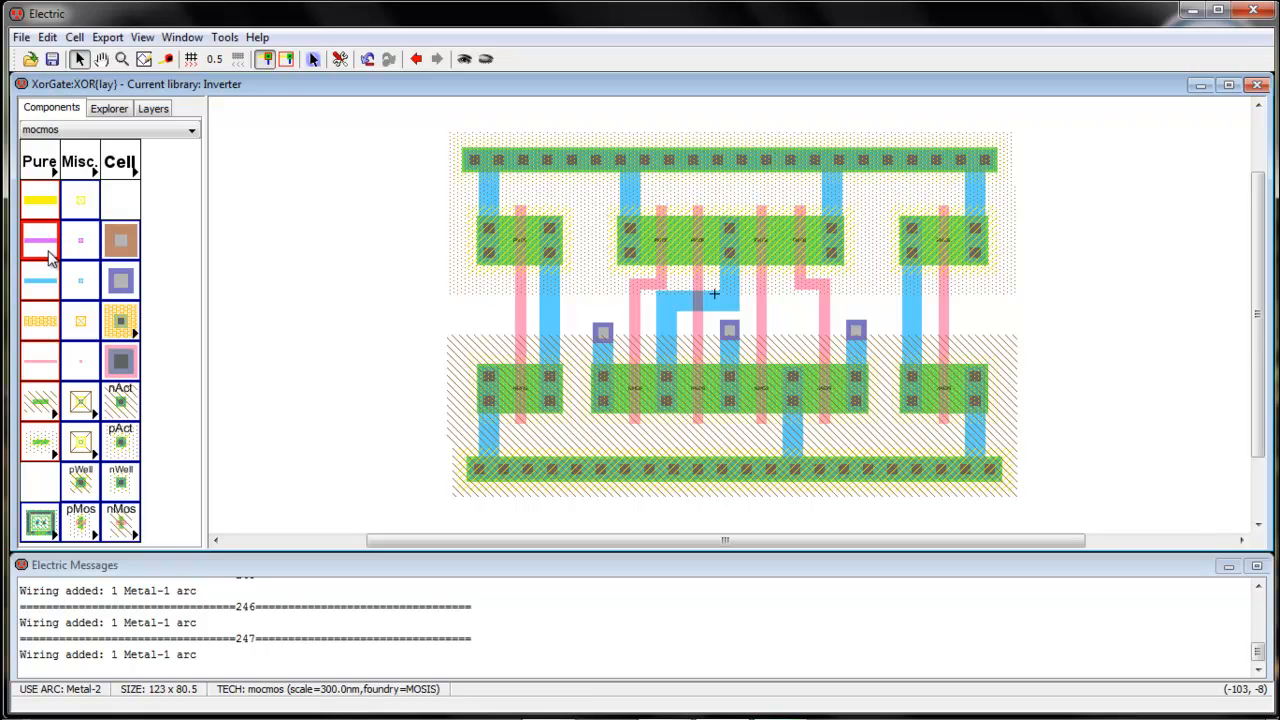
pyautogui.click(603, 333)
pyautogui.rightClick(727, 332)
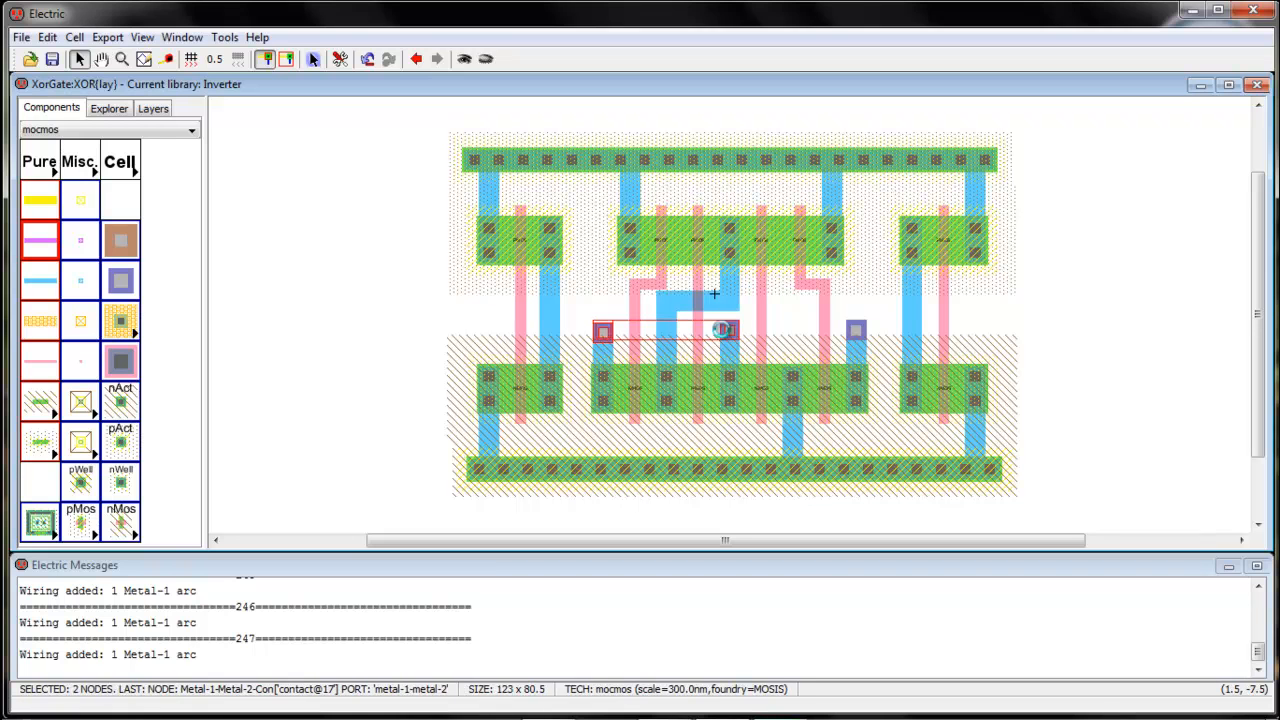
pyautogui.rightClick(727, 332)
pyautogui.rightClick(857, 333)
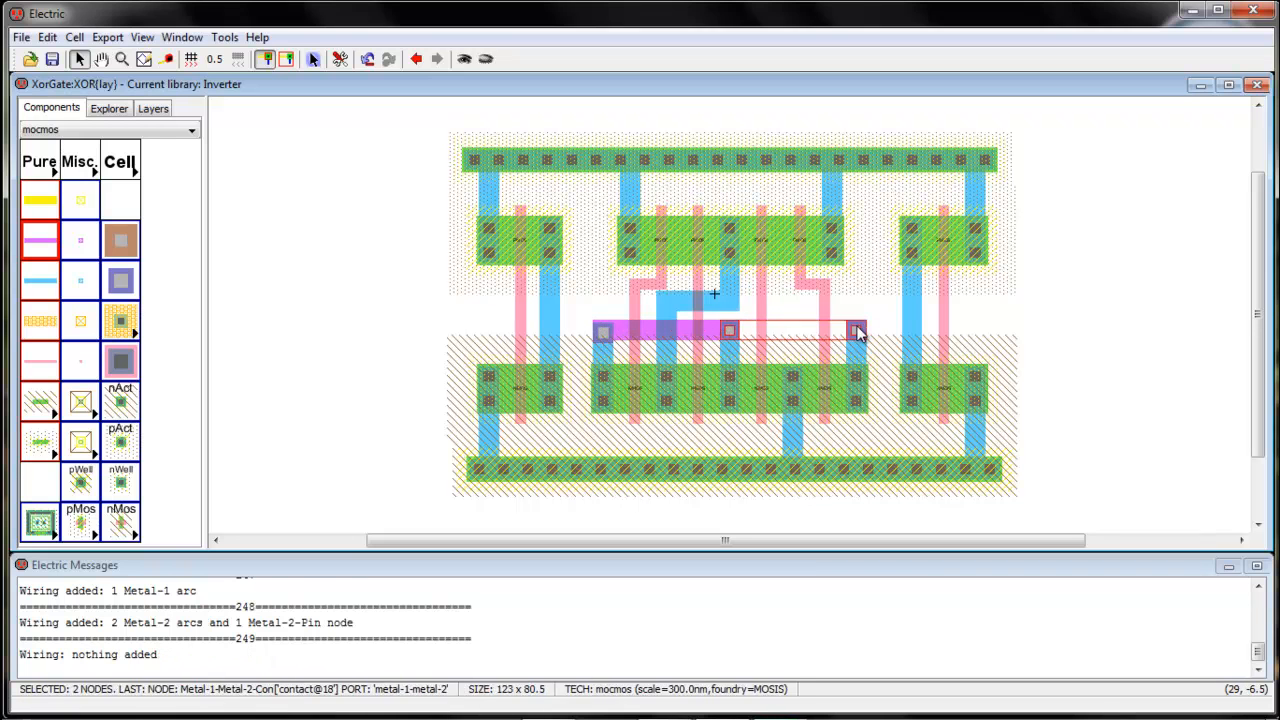
pyautogui.rightClick(857, 331)
pyautogui.click(864, 284)
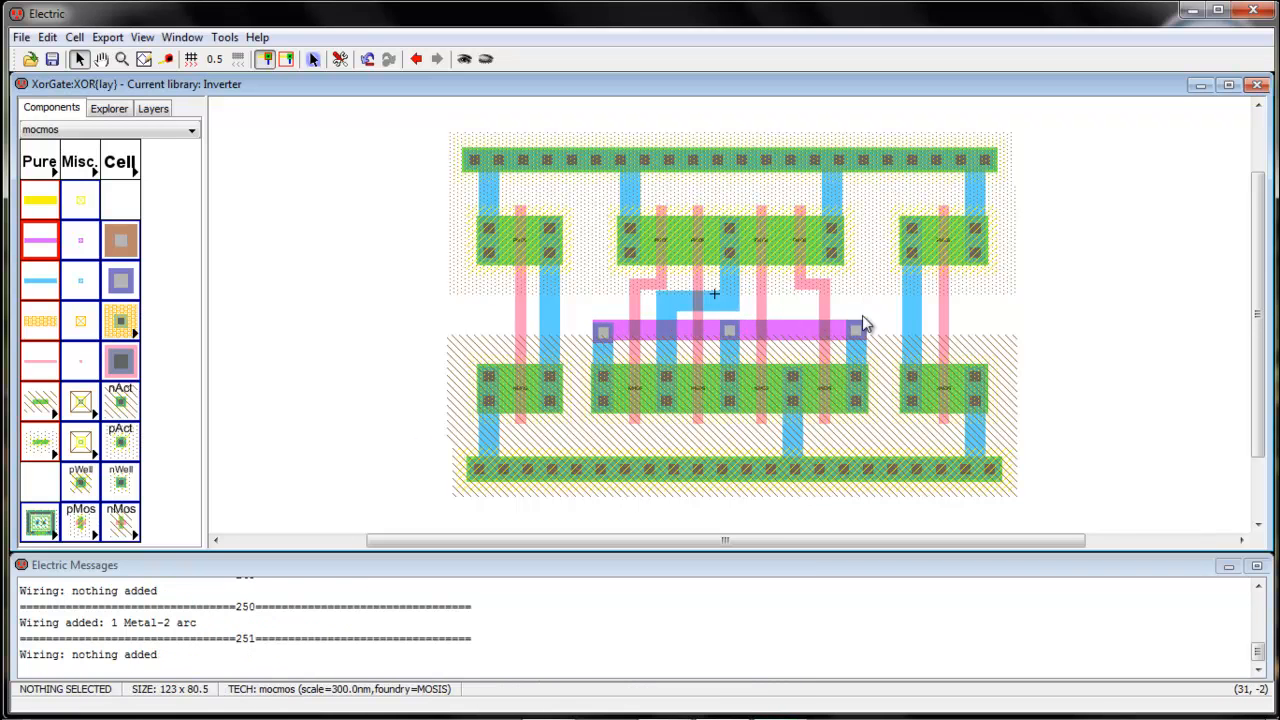
pyautogui.click(224, 37)
# Run Check Hierarchically DRC and step through the 3 reported Metal-1 spacing errors
pyautogui.moveTo(250, 57)
pyautogui.click(420, 58)
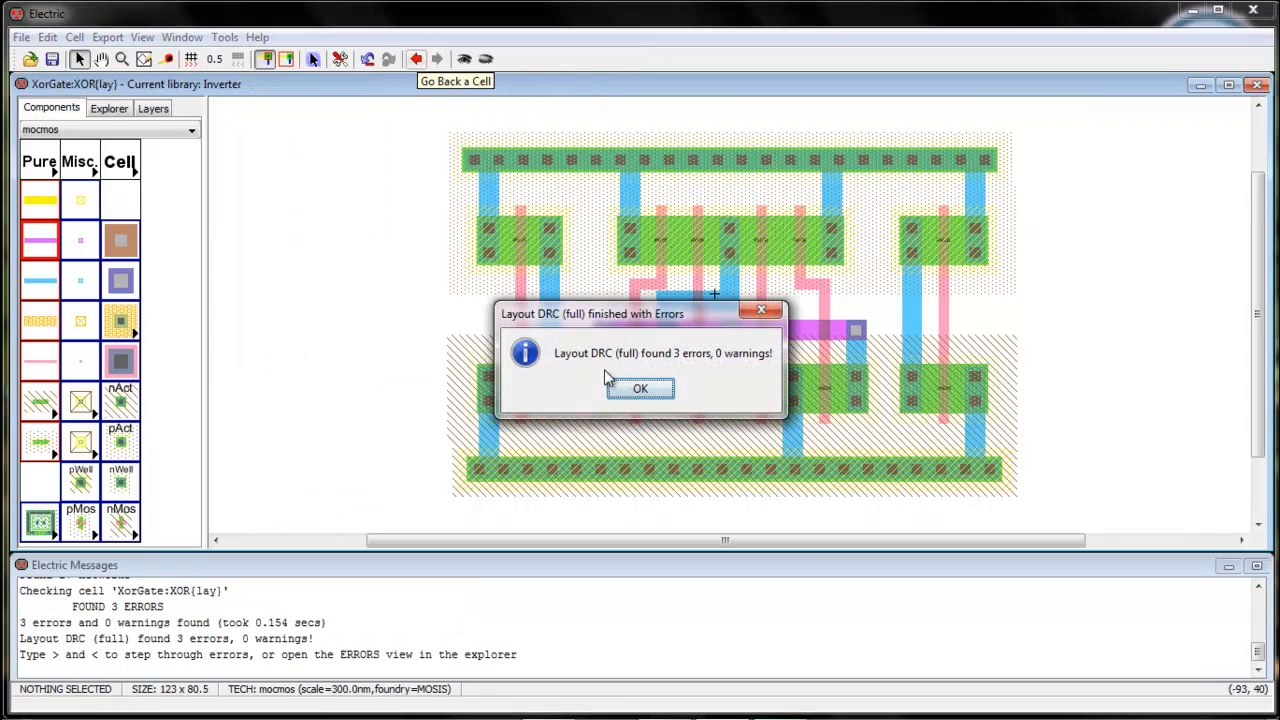
pyautogui.click(640, 390)
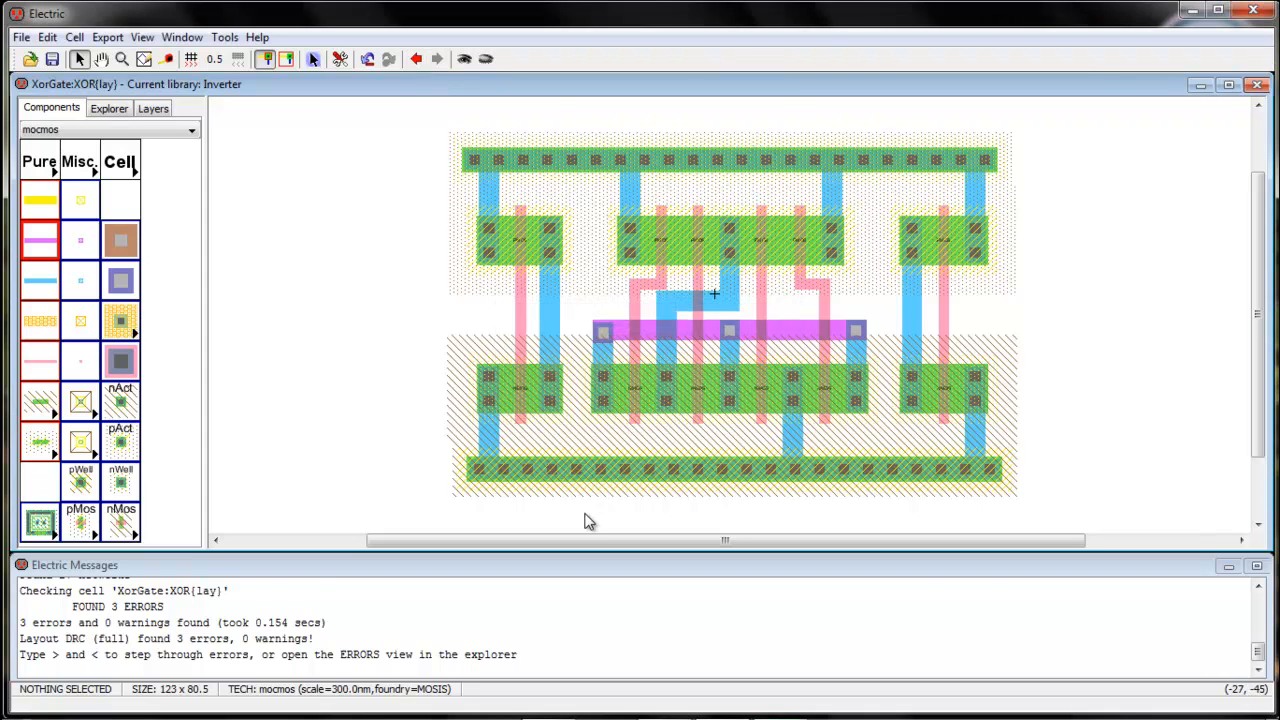
pyautogui.hotkey('shift', ',')
pyautogui.hotkey('shift', ',')
pyautogui.hotkey('shift', ',')
pyautogui.hotkey('shift', ',')
pyautogui.hotkey('shift', ',')
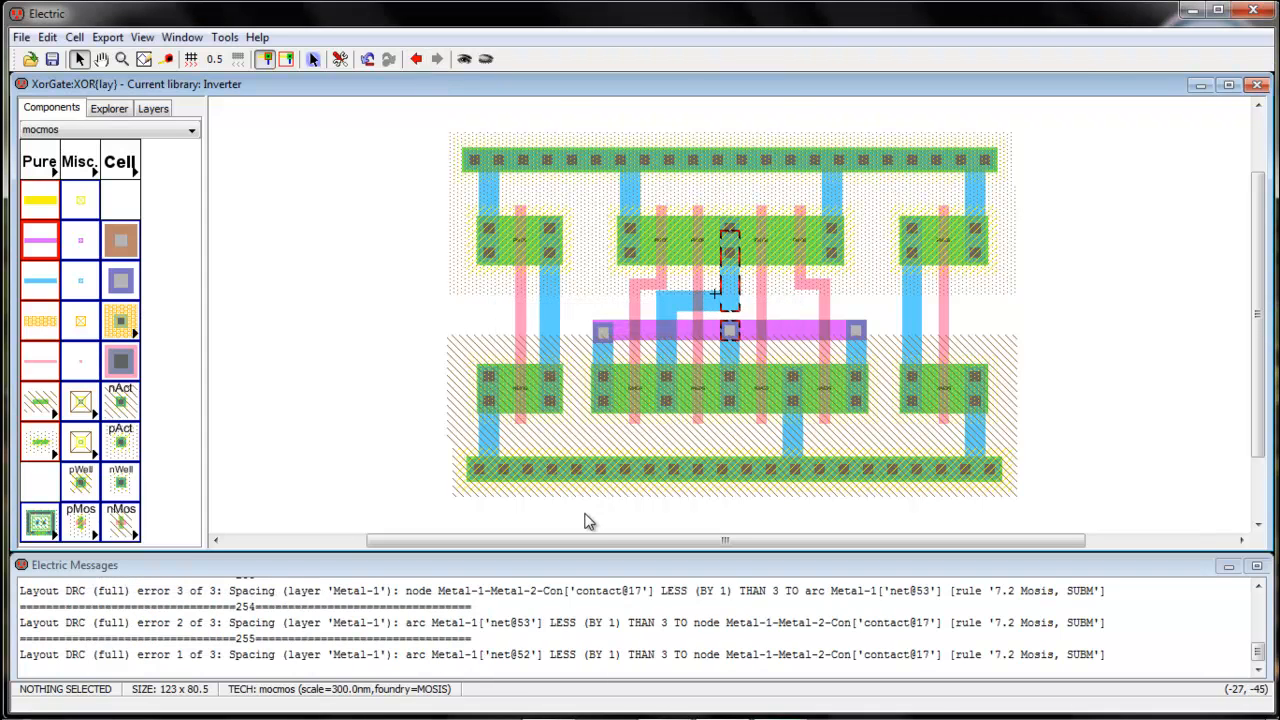
pyautogui.hotkey('shift', ',')
pyautogui.hotkey('shift', ',')
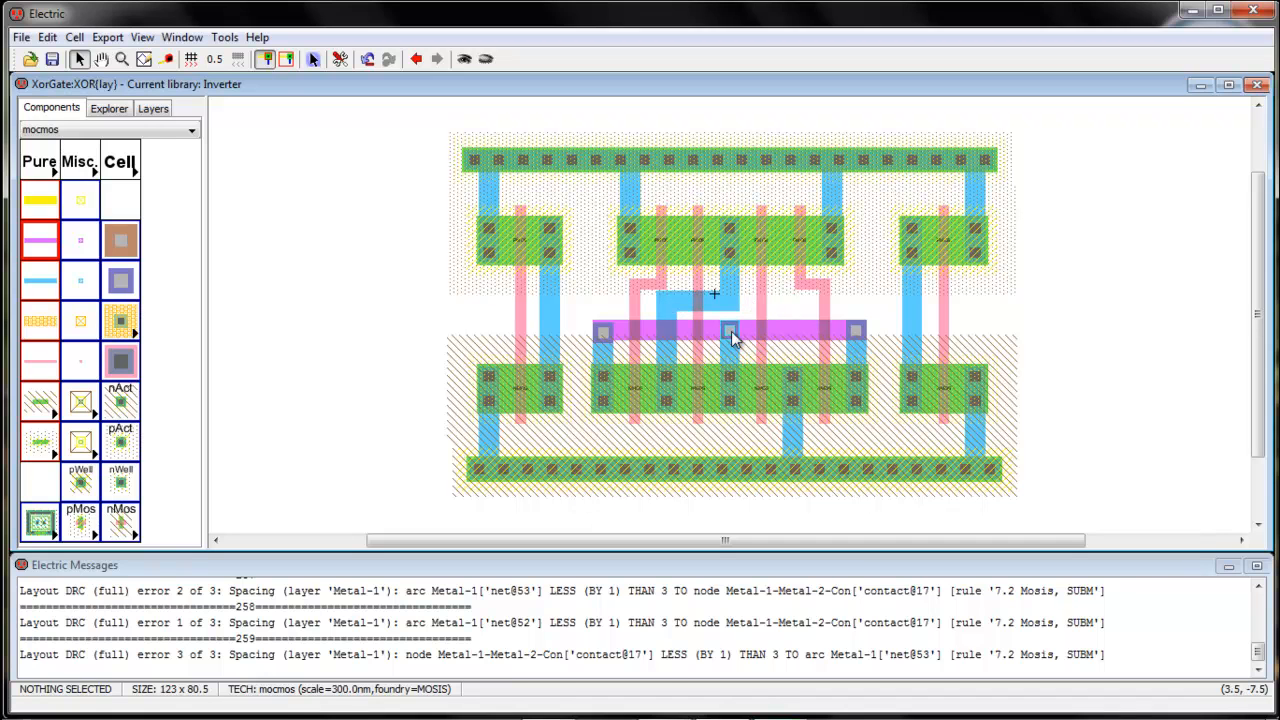
# Move the flagged middle via and its Metal-2 wire segment down slightly
pyautogui.click(731, 334)
pyautogui.click(750, 304)
pyautogui.moveTo(738, 334); pyautogui.dragTo(737, 331)
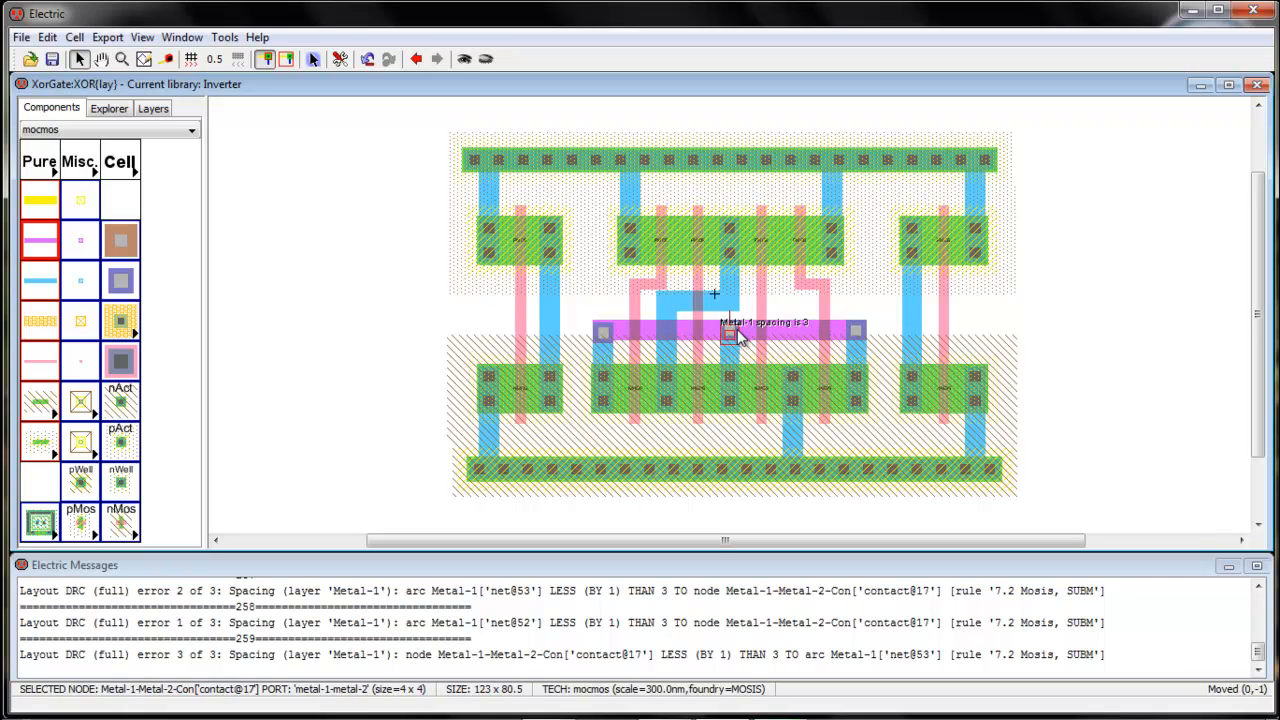
pyautogui.click(745, 302)
pyautogui.click(752, 330)
pyautogui.moveTo(752, 330); pyautogui.dragTo(680, 338)
pyautogui.press('Down')
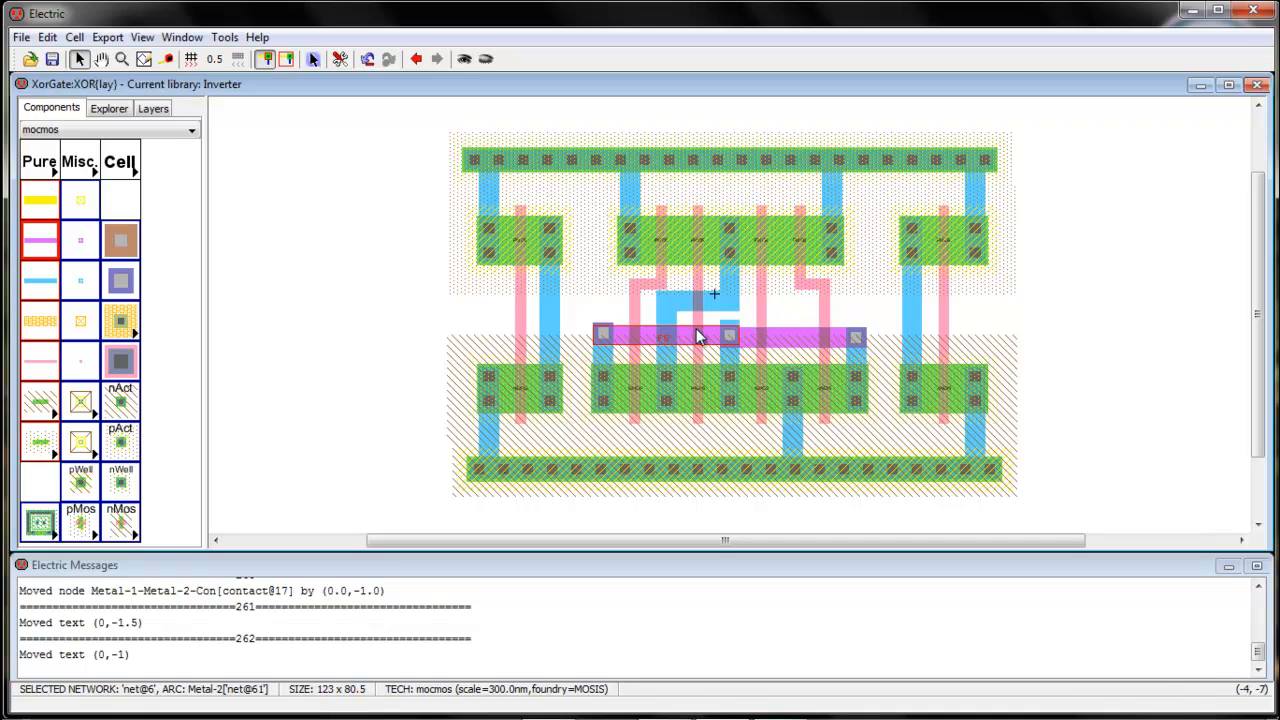
# Replace the Metal-1 link under the middle via with a fresh link from its active contact
pyautogui.moveTo(697, 332); pyautogui.dragTo(697, 334)
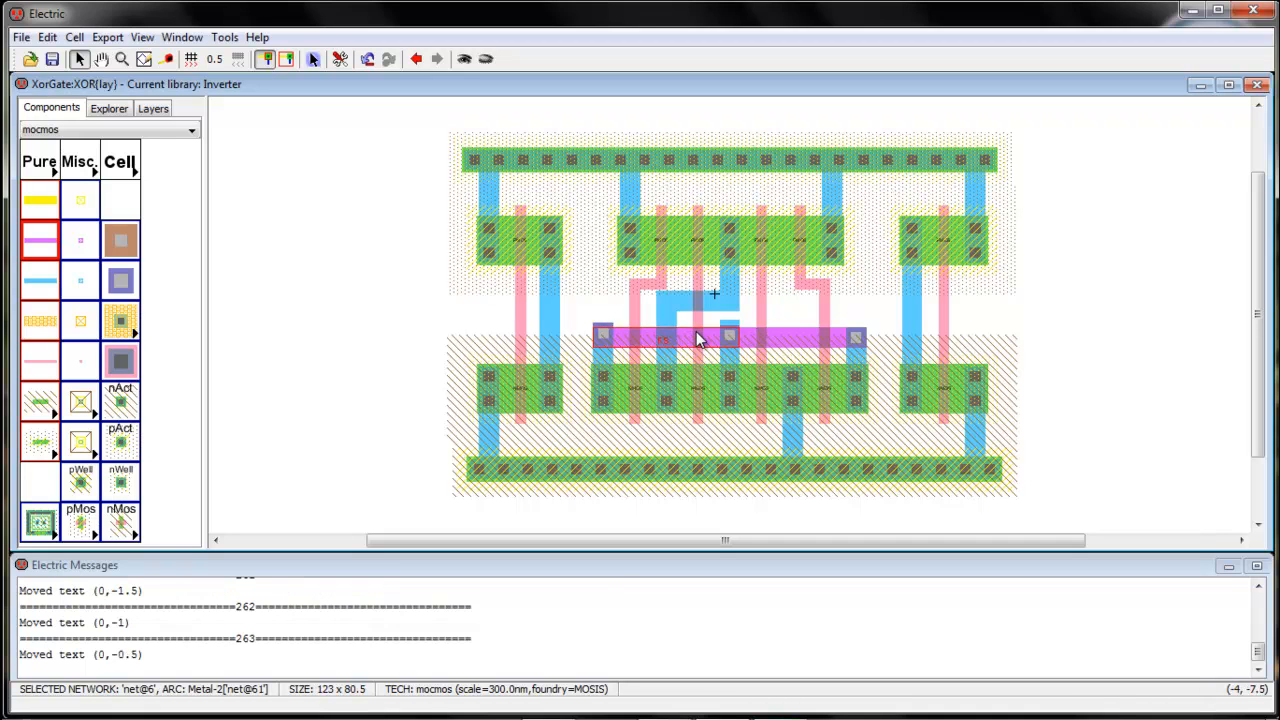
pyautogui.click(780, 312)
pyautogui.click(734, 324)
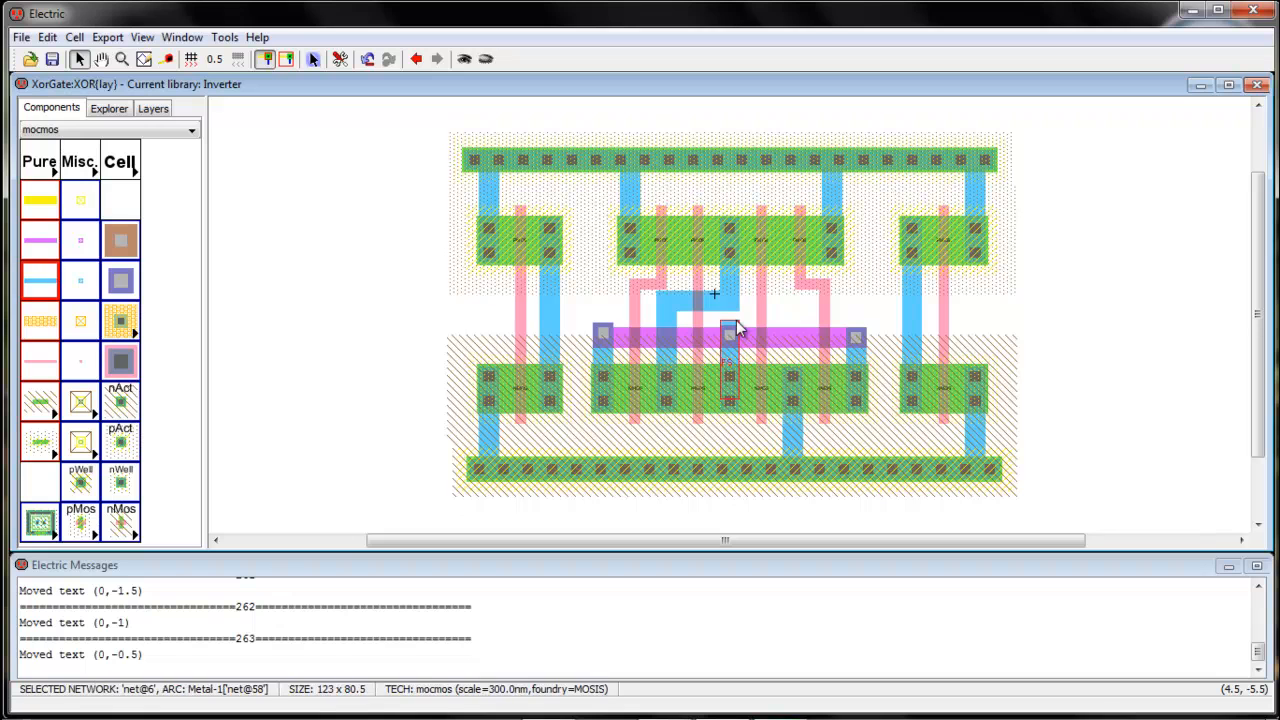
pyautogui.press('Delete')
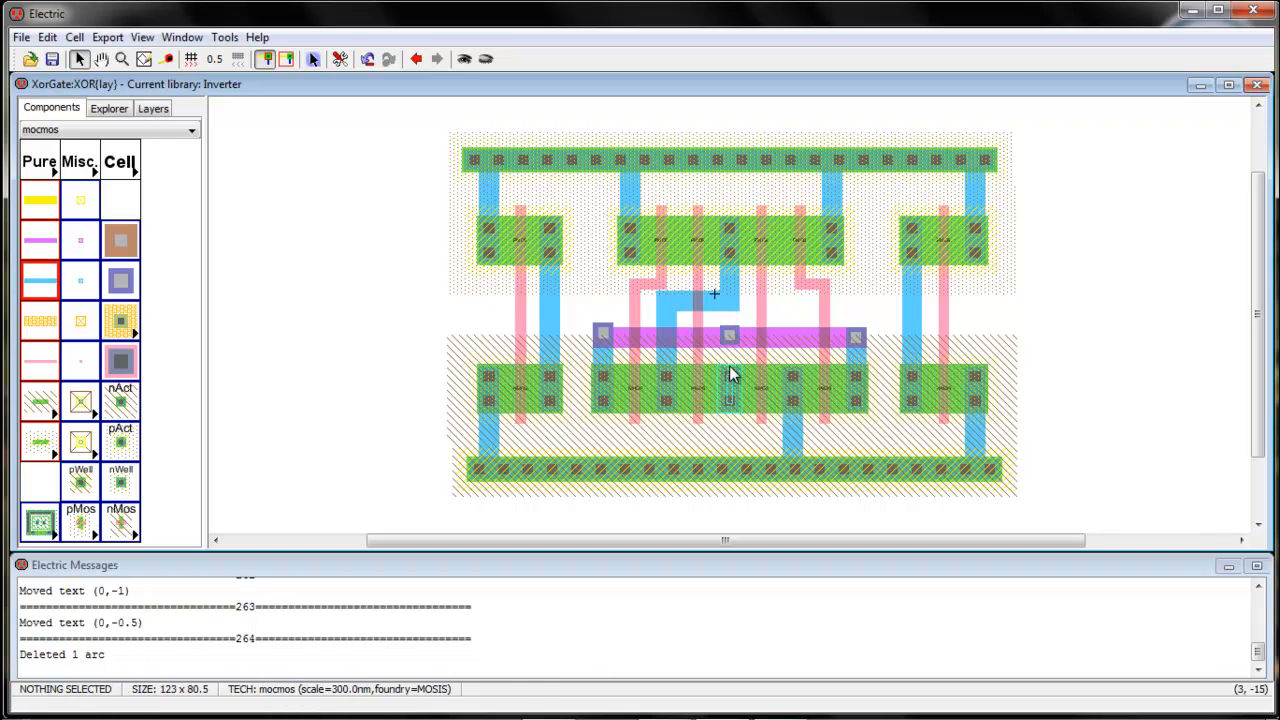
pyautogui.click(731, 375)
pyautogui.rightClick(731, 336)
pyautogui.click(790, 316)
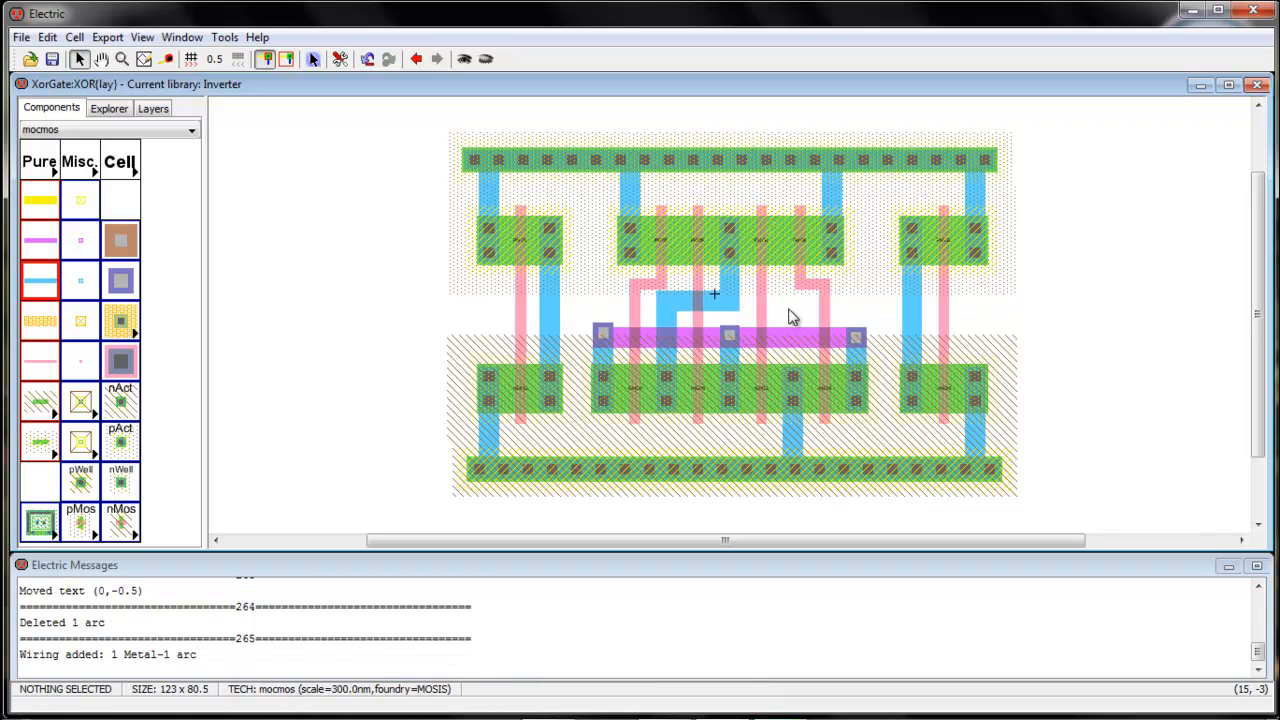
# Delete the left via and its old Metal-1 link
pyautogui.moveTo(603, 337); pyautogui.dragTo(603, 337)
pyautogui.click(603, 302)
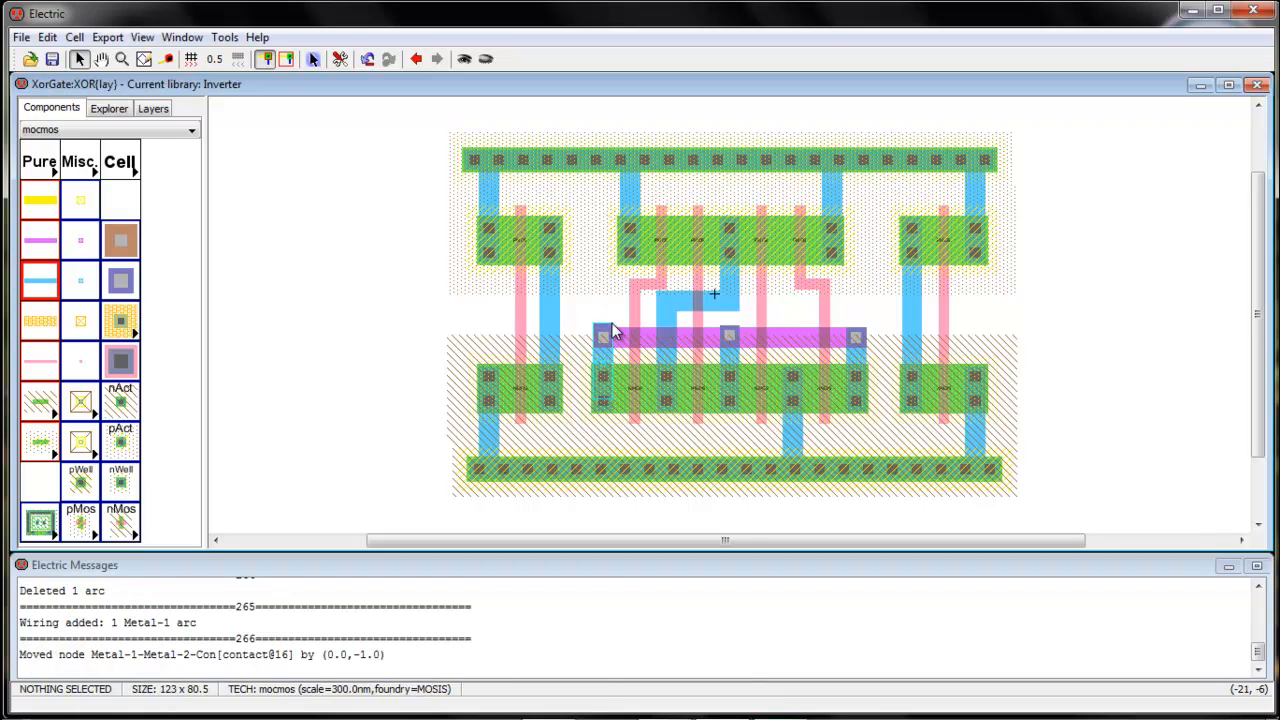
pyautogui.click(613, 333)
pyautogui.press('Delete')
pyautogui.click(612, 333)
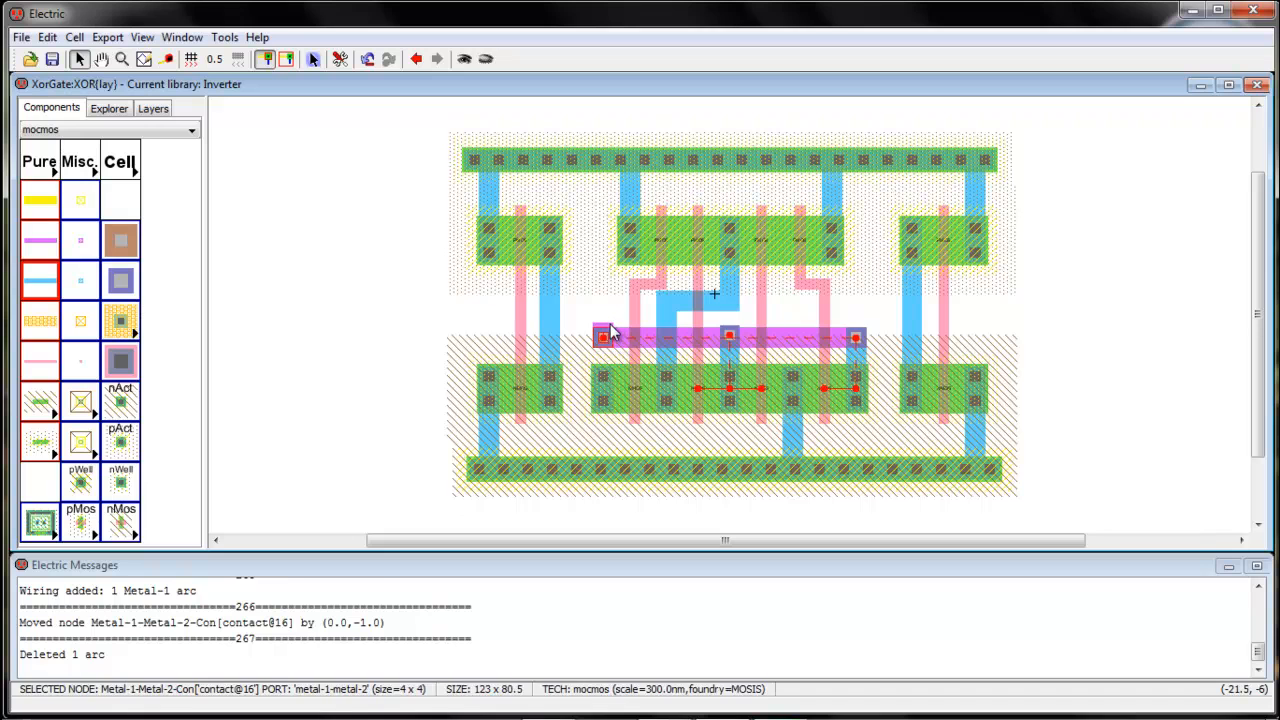
pyautogui.press('Delete')
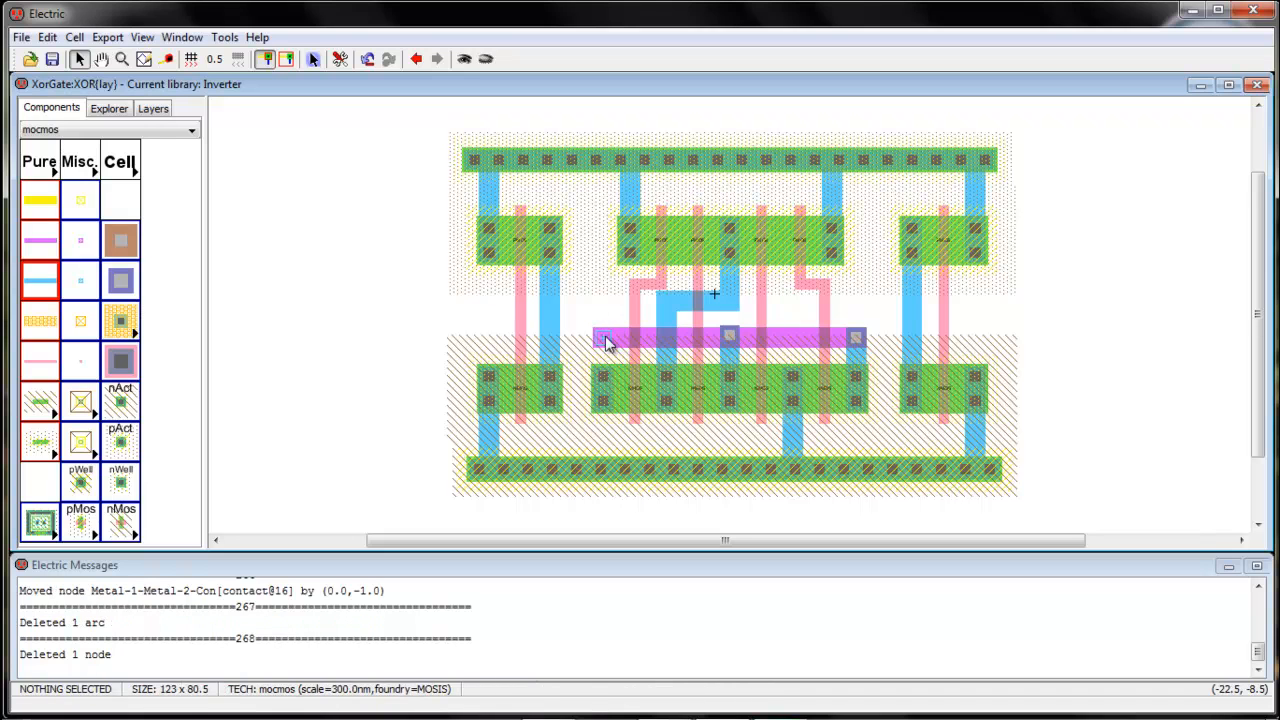
# Connect the left active contact to the Metal-2 pin at the wire's left end through a new via
pyautogui.click(606, 338)
pyautogui.rightClick(605, 374)
pyautogui.rightClick(605, 374)
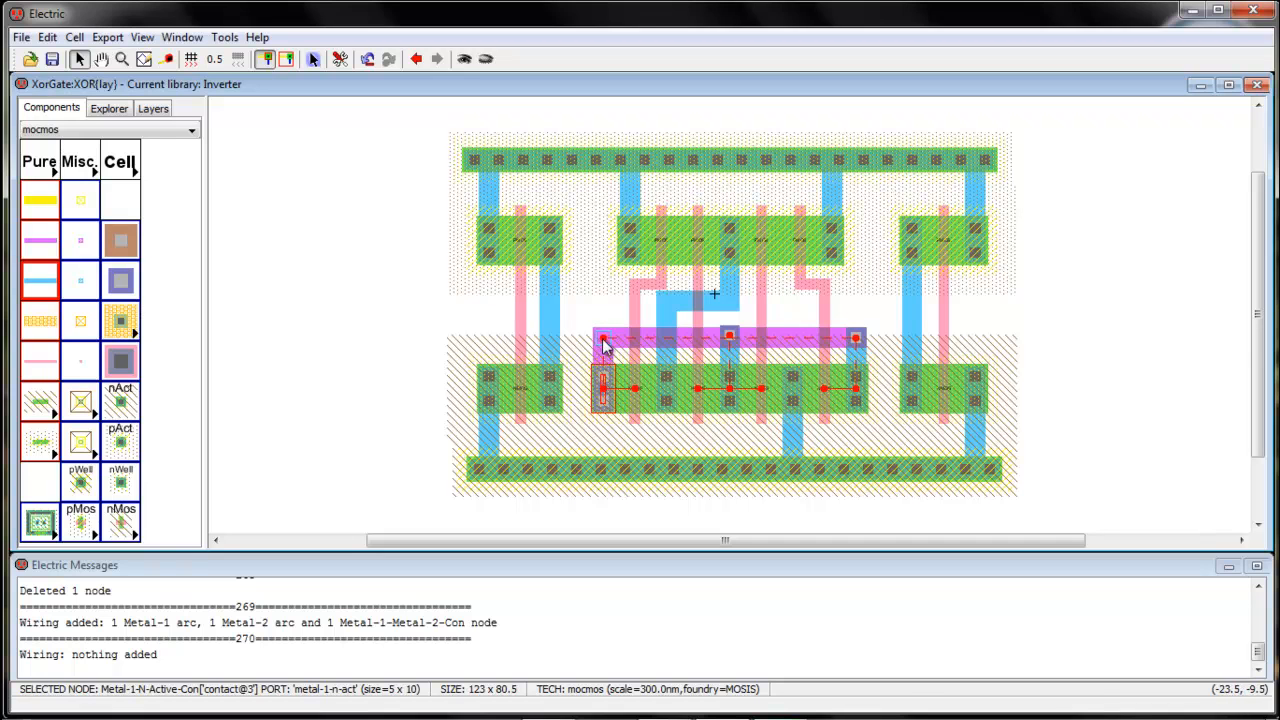
pyautogui.hotkey('ctrl', 'z')
pyautogui.click(602, 376)
pyautogui.rightClick(605, 342)
pyautogui.rightClick(605, 342)
pyautogui.click(603, 294)
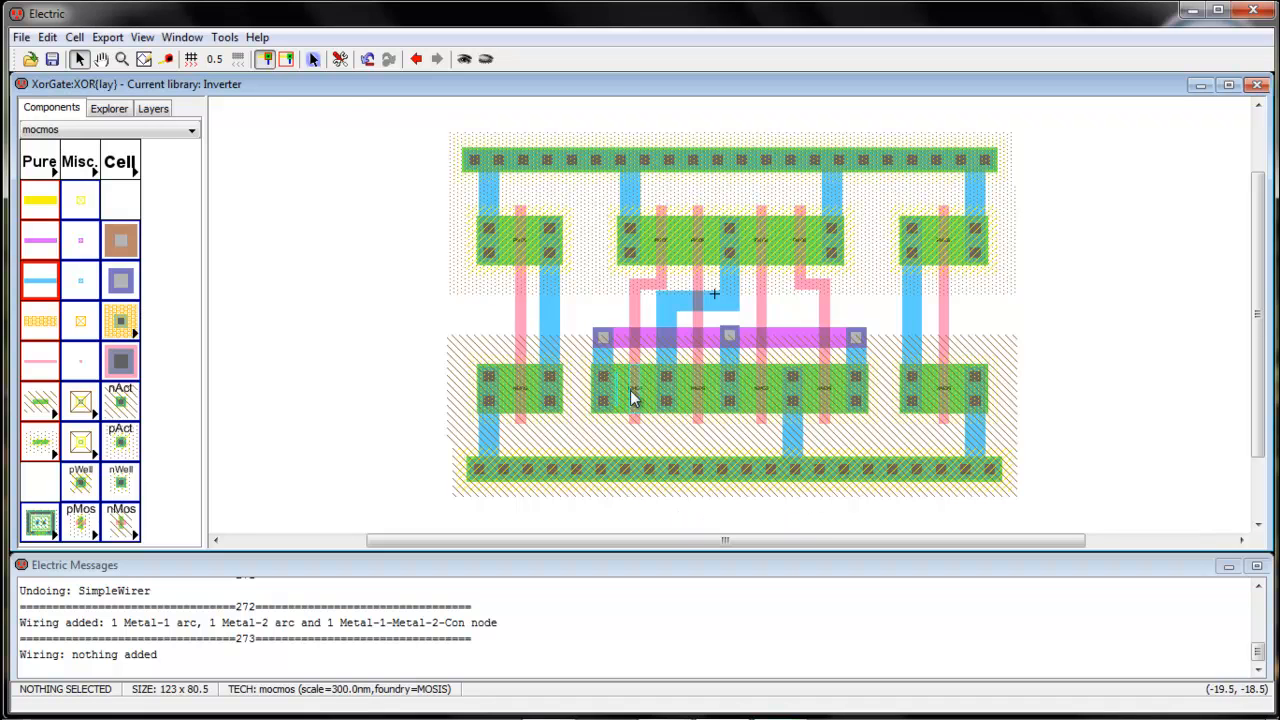
# Rerun the hierarchical DRC on XorGate:XOR{lay}, confirming 0 errors and 0 warnings
pyautogui.click(235, 40)
pyautogui.moveTo(255, 60)
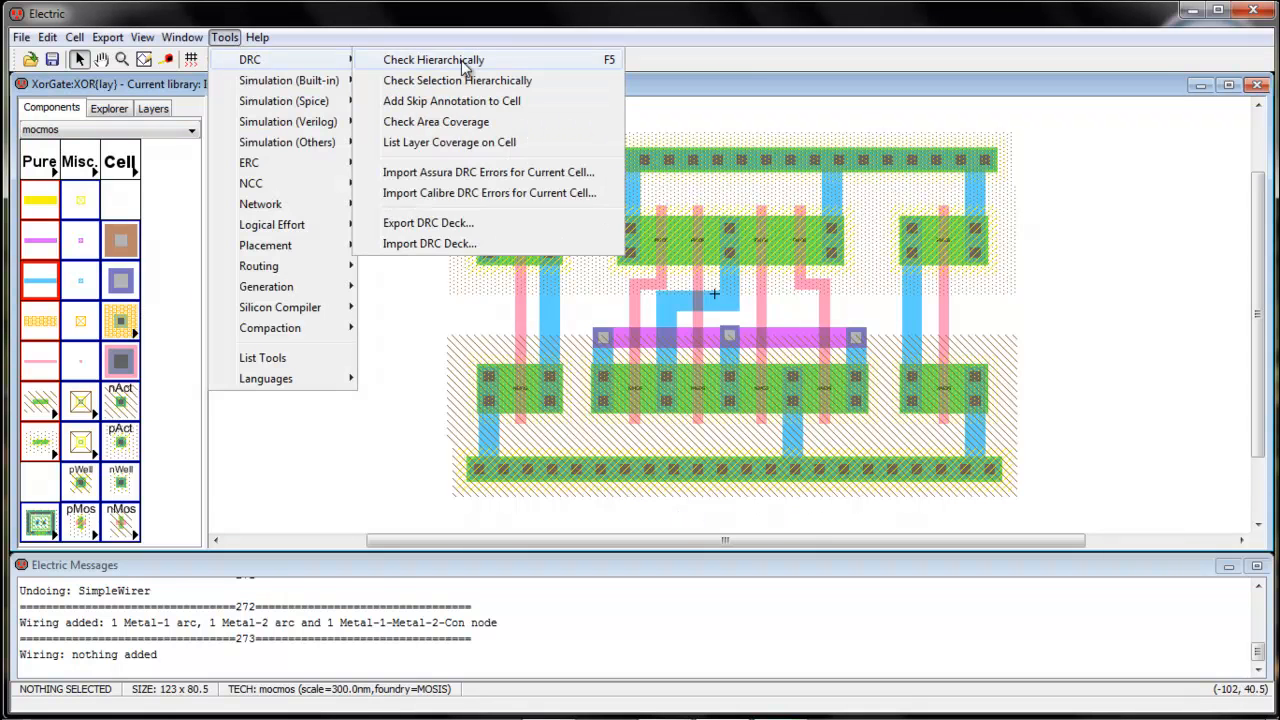
pyautogui.click(466, 63)
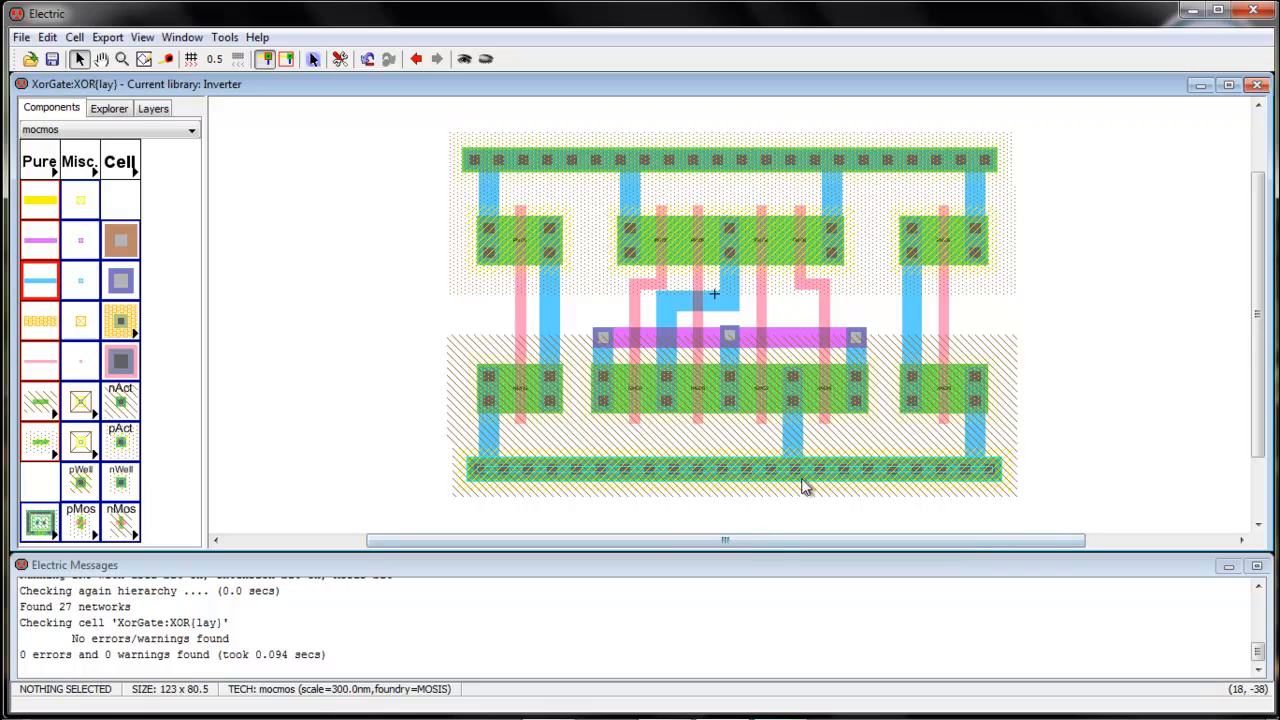
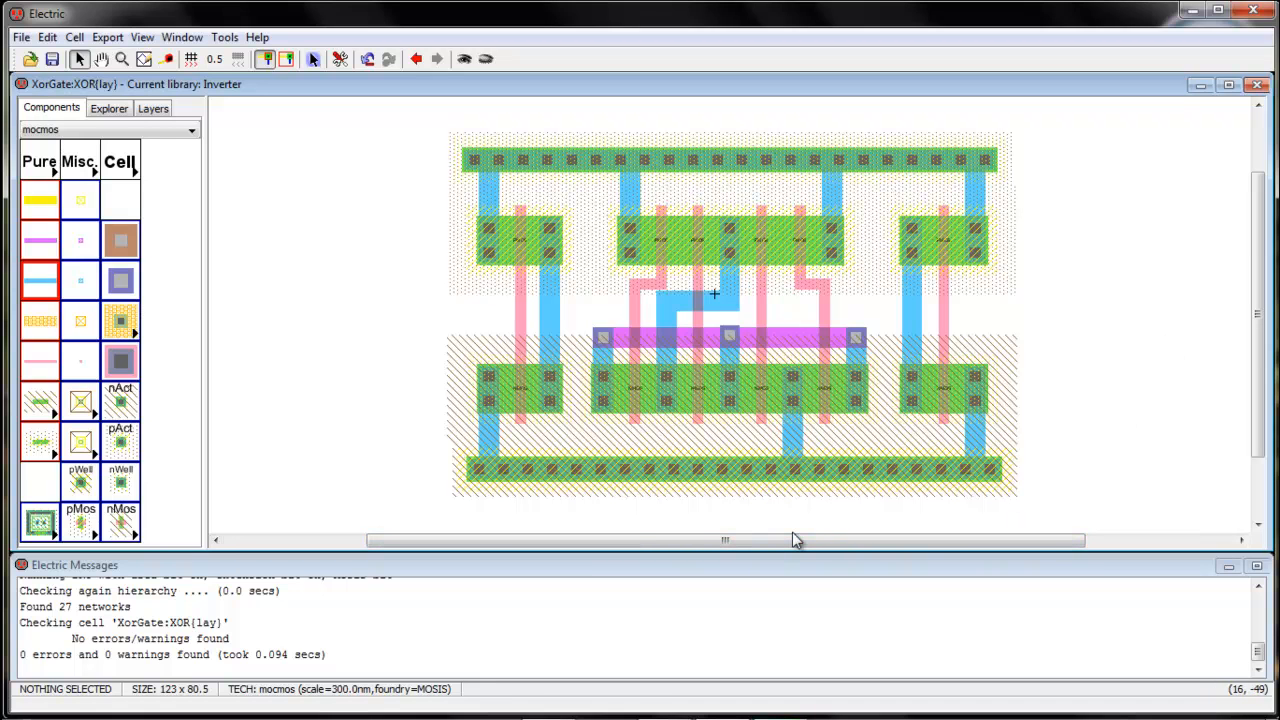
# Check the hand-drawn XOR stick diagram image, then return to the XOR layout
pyautogui.click(1192, 10)
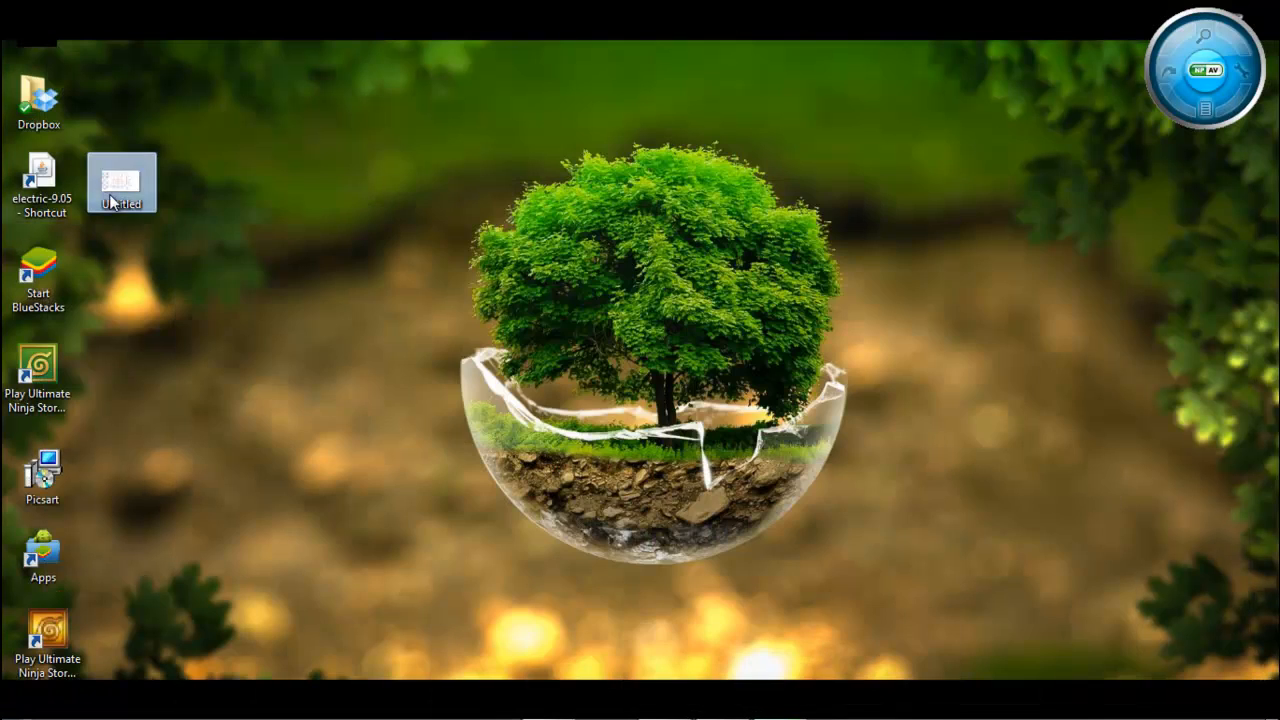
pyautogui.doubleClick(115, 195)
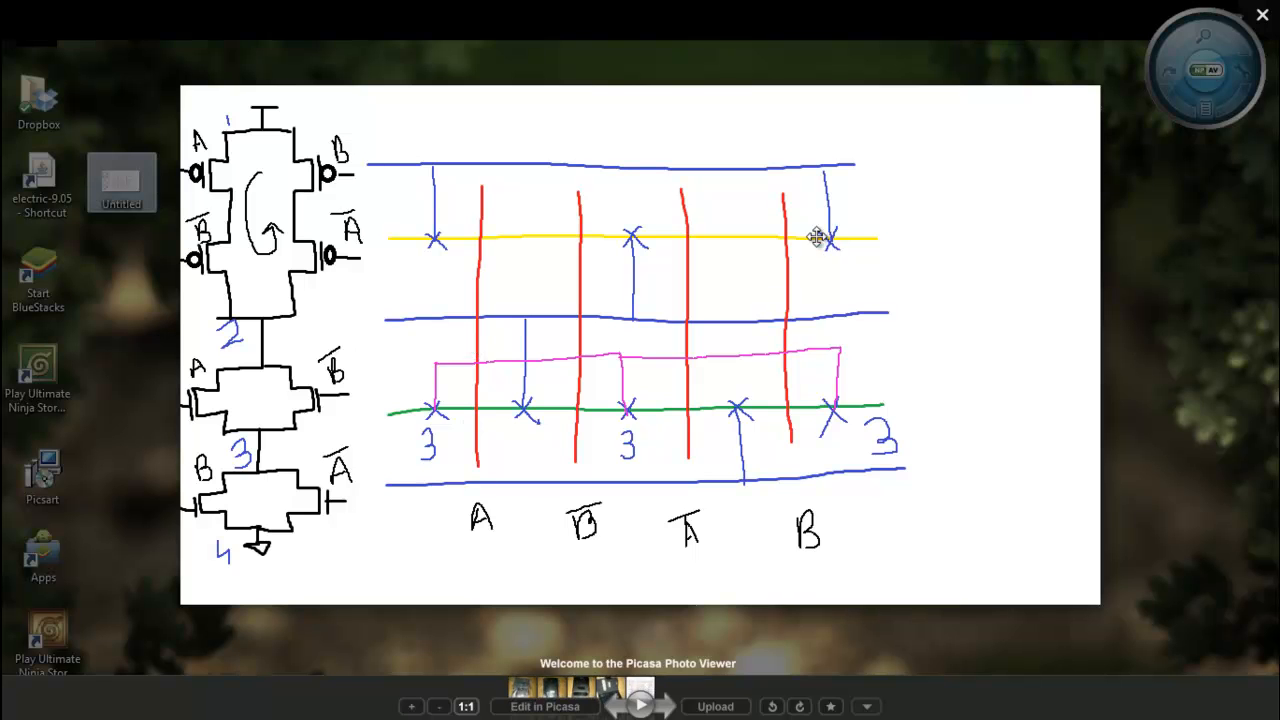
pyautogui.click(1263, 17)
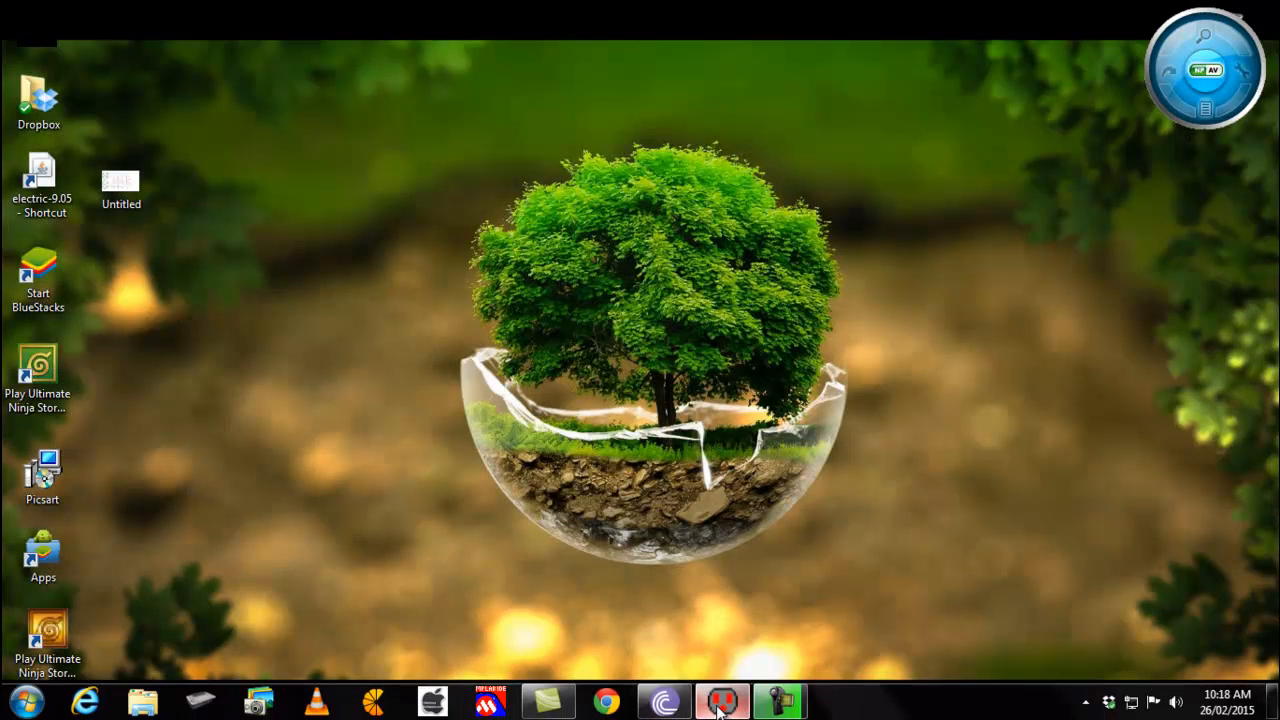
pyautogui.click(720, 703)
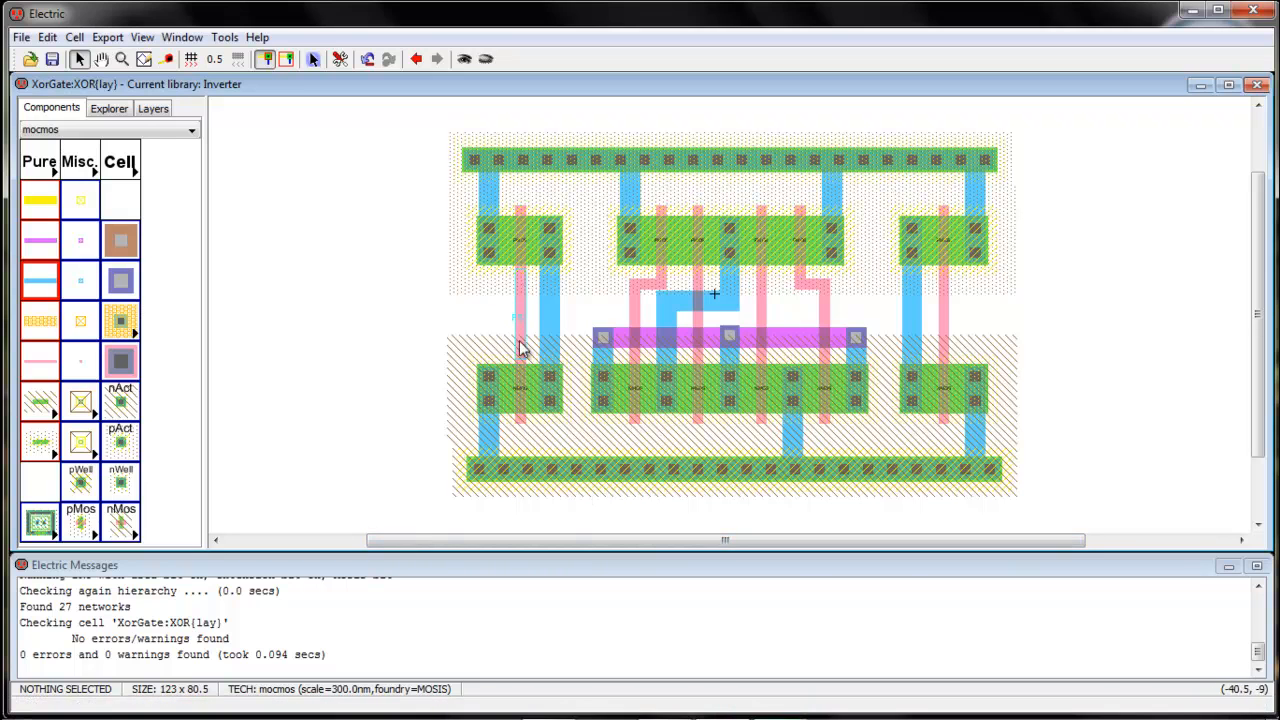
# Route poly from each outer lower nMOS gate down, across and up to its inner gate line
pyautogui.click(519, 428)
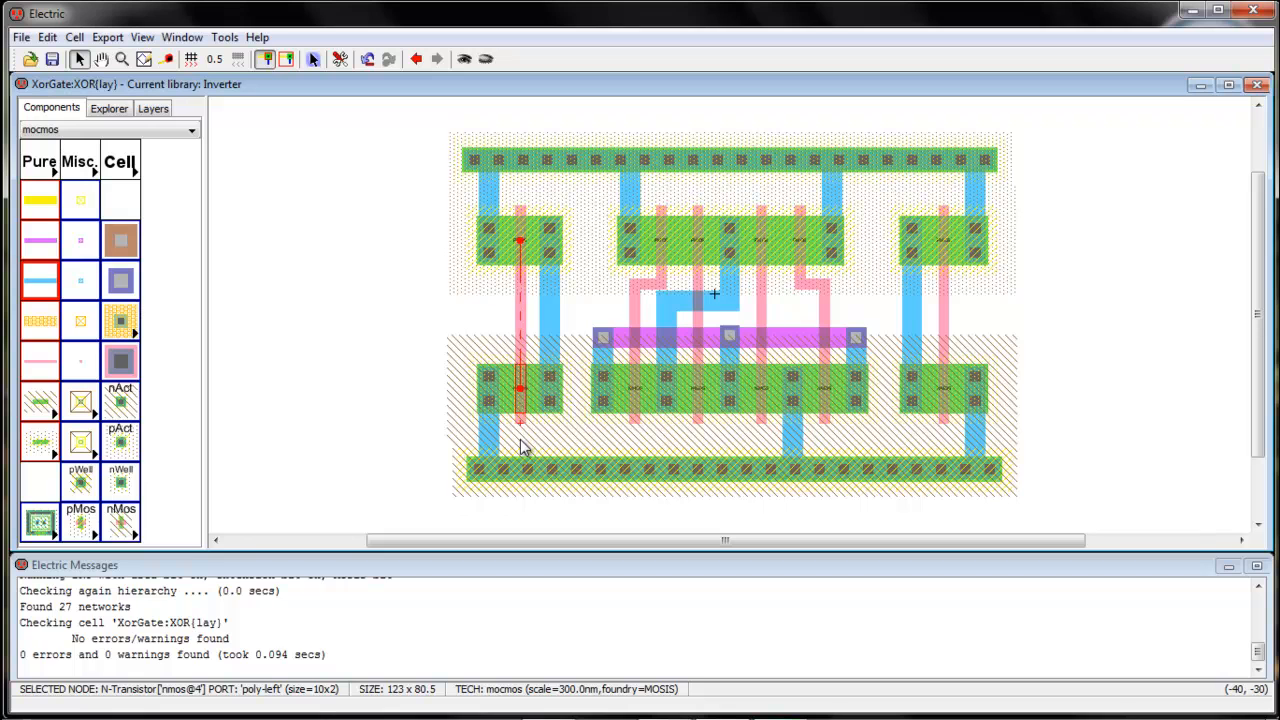
pyautogui.rightClick(520, 441)
pyautogui.rightClick(635, 438)
pyautogui.rightClick(635, 425)
pyautogui.click(660, 437)
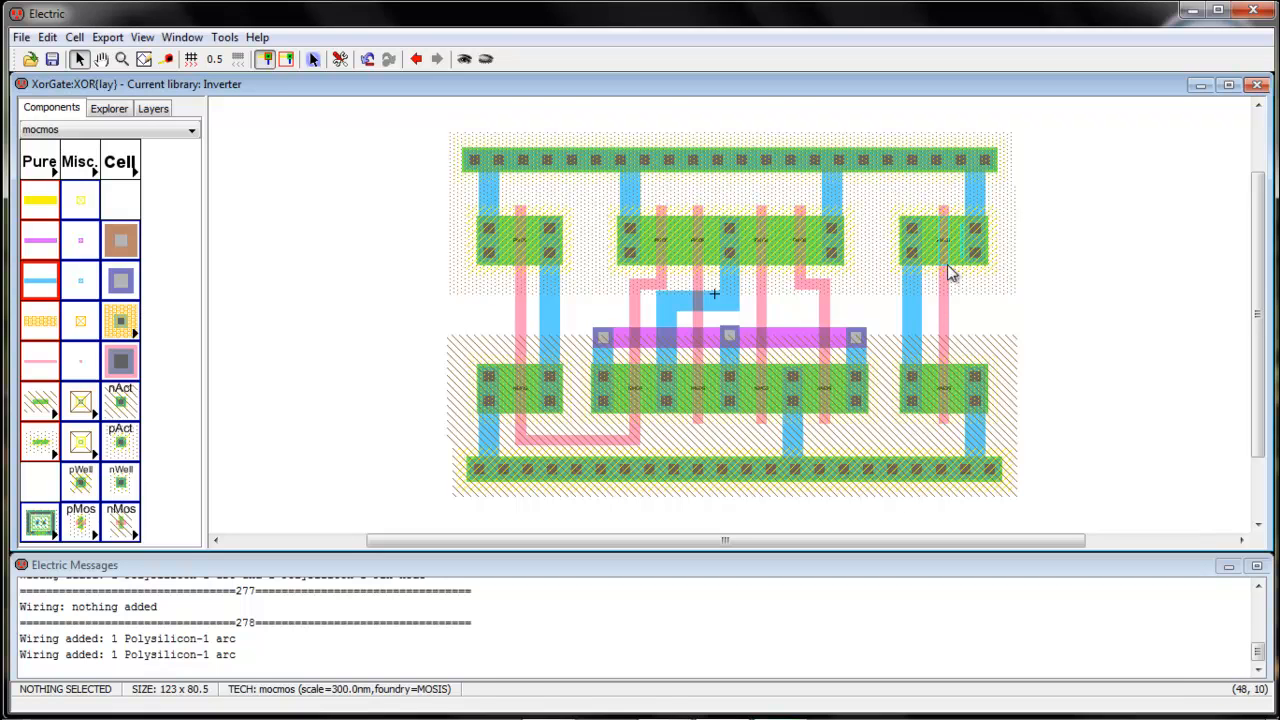
pyautogui.click(942, 424)
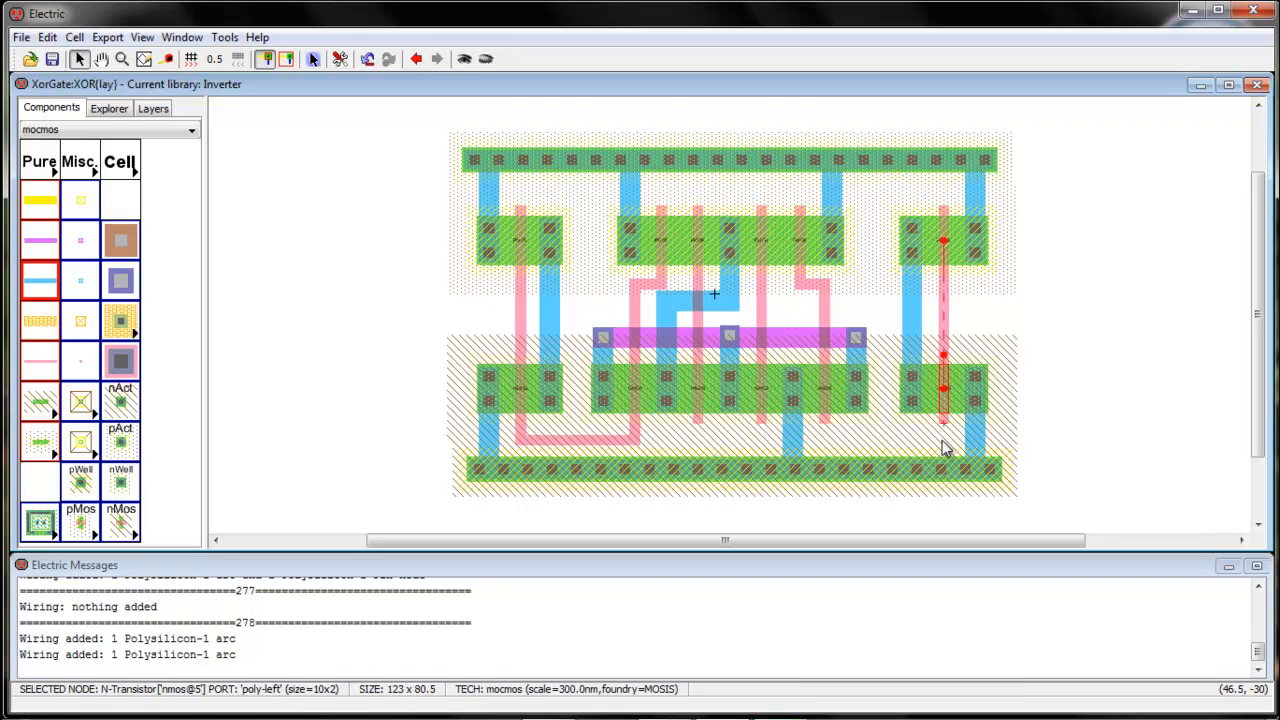
pyautogui.rightClick(942, 441)
pyautogui.rightClick(942, 441)
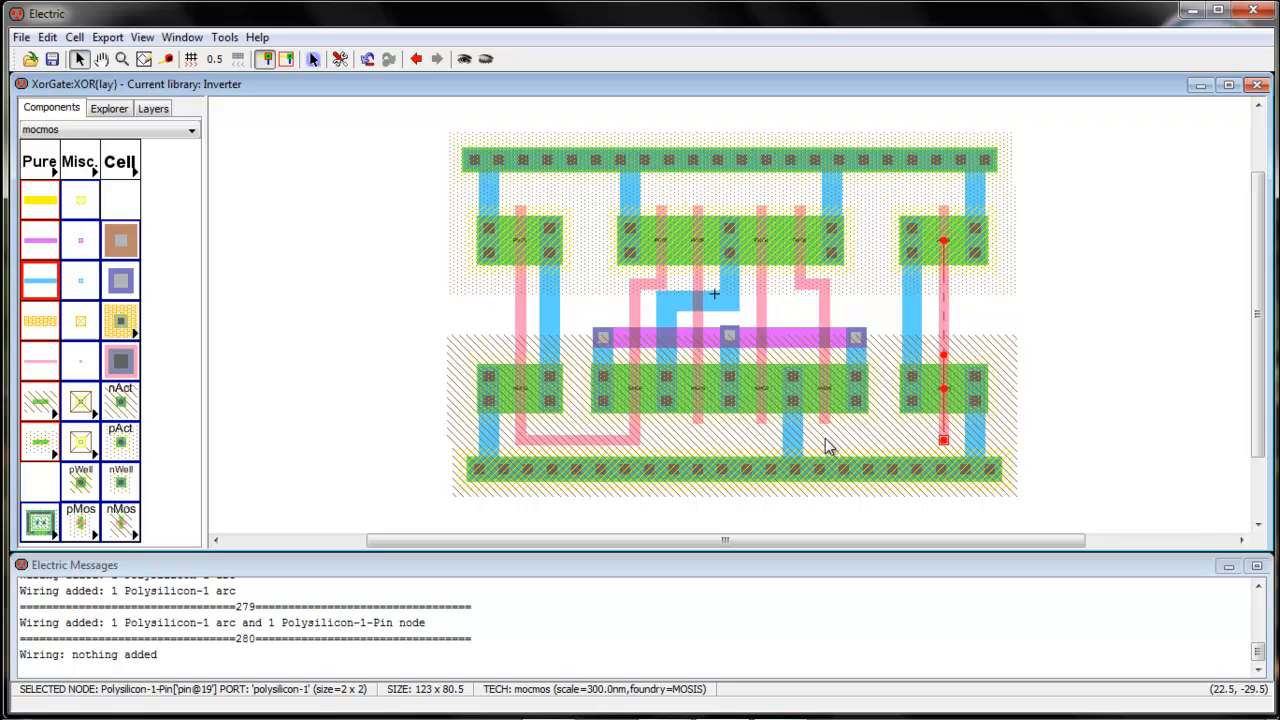
pyautogui.rightClick(824, 439)
pyautogui.rightClick(824, 437)
pyautogui.rightClick(825, 423)
pyautogui.click(874, 424)
# Run a hierarchical DRC on the layout, getting 0 errors and 0 warnings
pyautogui.click(224, 37)
pyautogui.moveTo(262, 60)
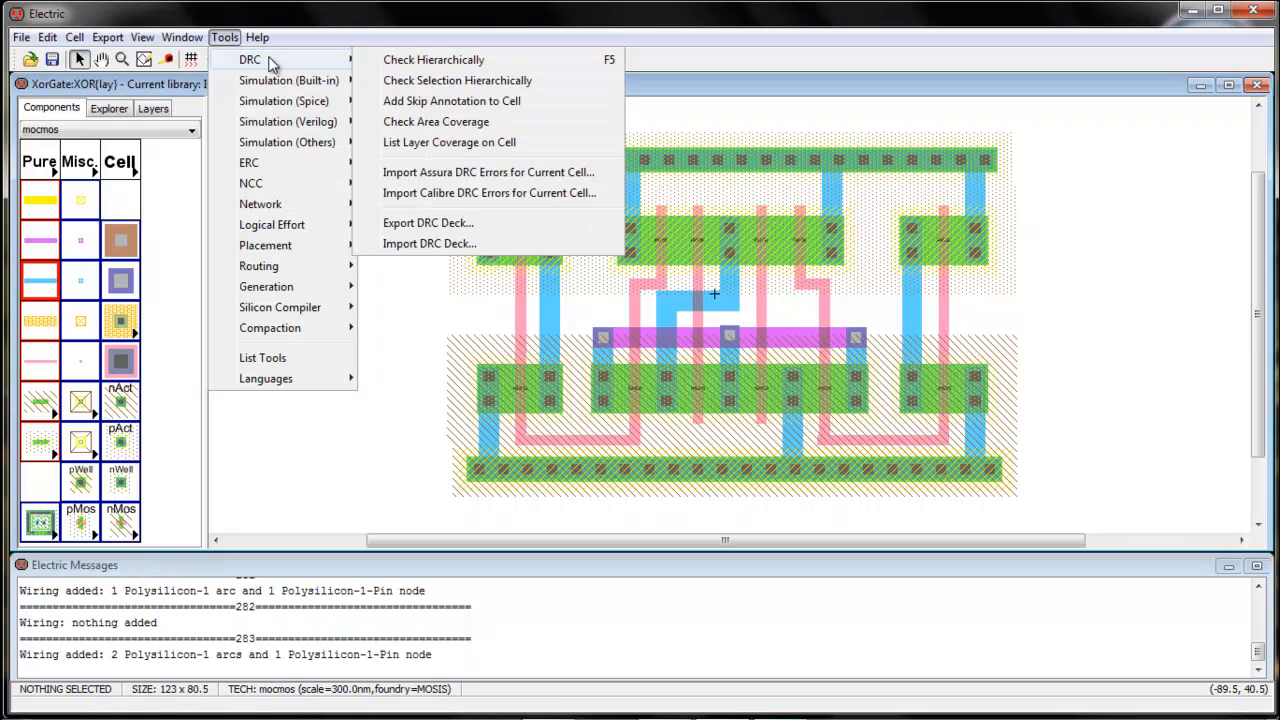
pyautogui.click(450, 62)
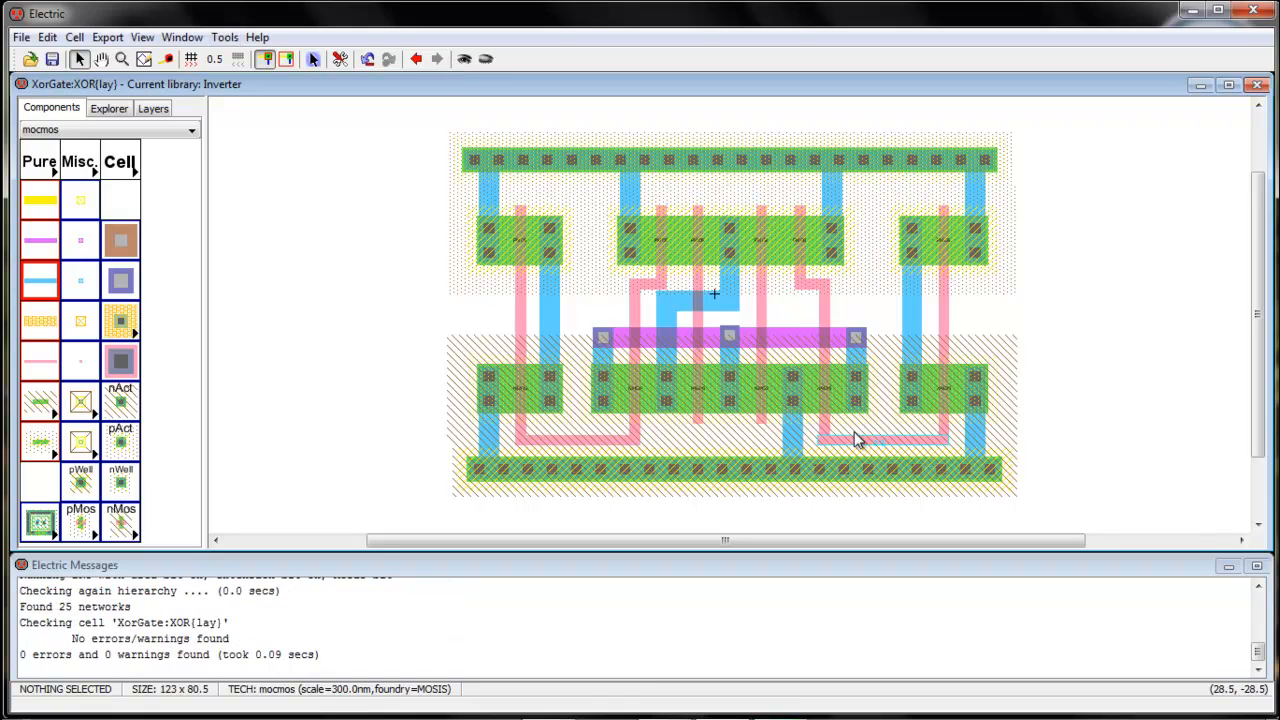
# Undo the accidental poly shift and delete the bad lower-right poly wire and its leftover pin
pyautogui.moveTo(839, 432); pyautogui.dragTo(841, 432)
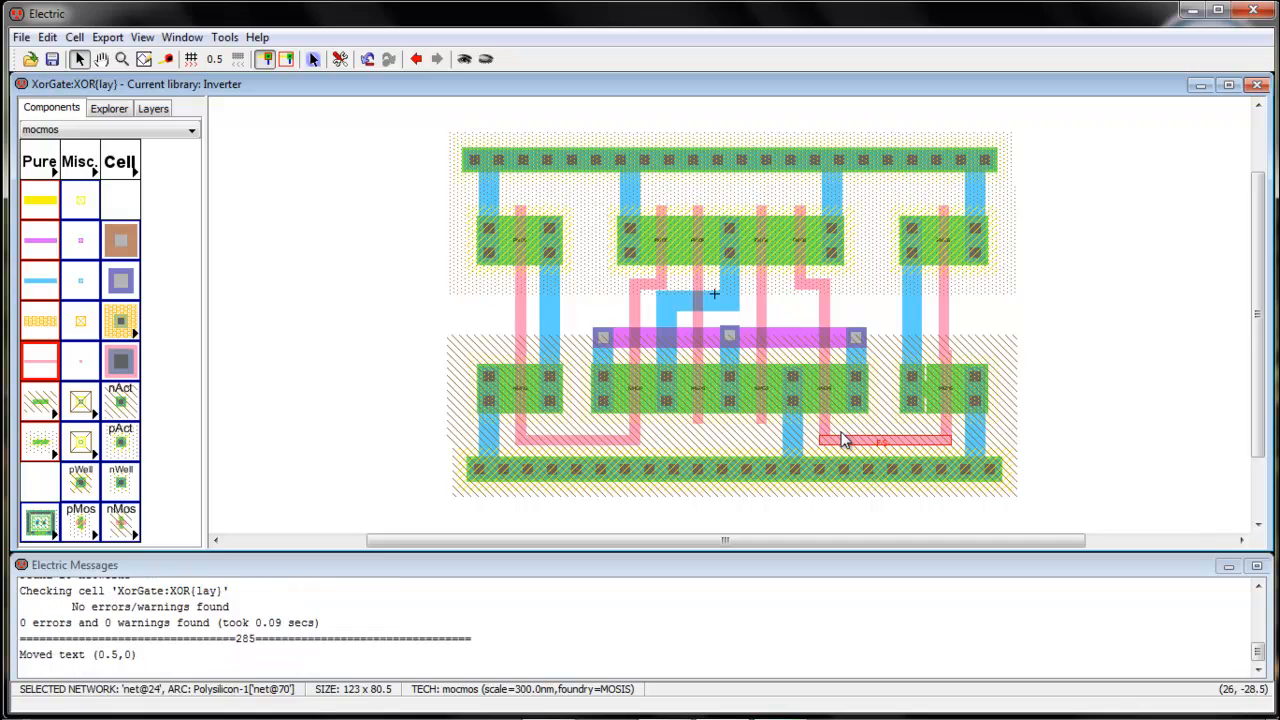
pyautogui.click(1115, 414)
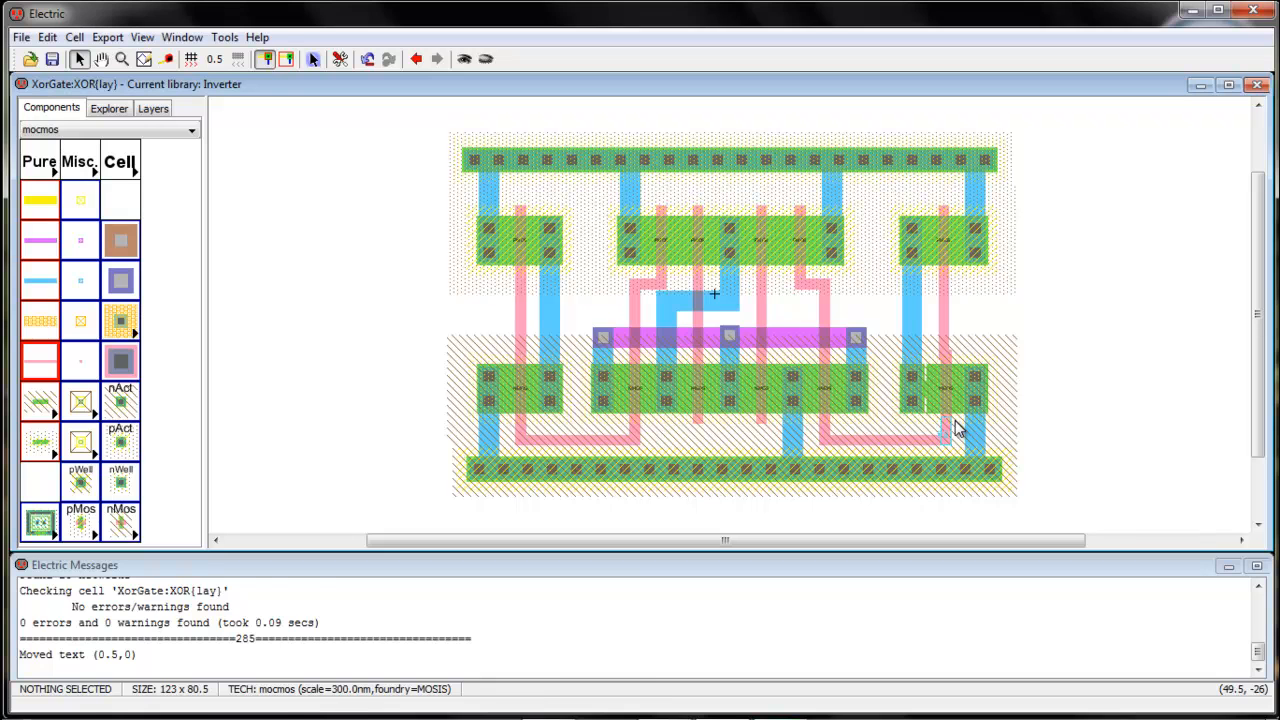
pyautogui.hotkey('ctrl', 'z')
pyautogui.press('Delete')
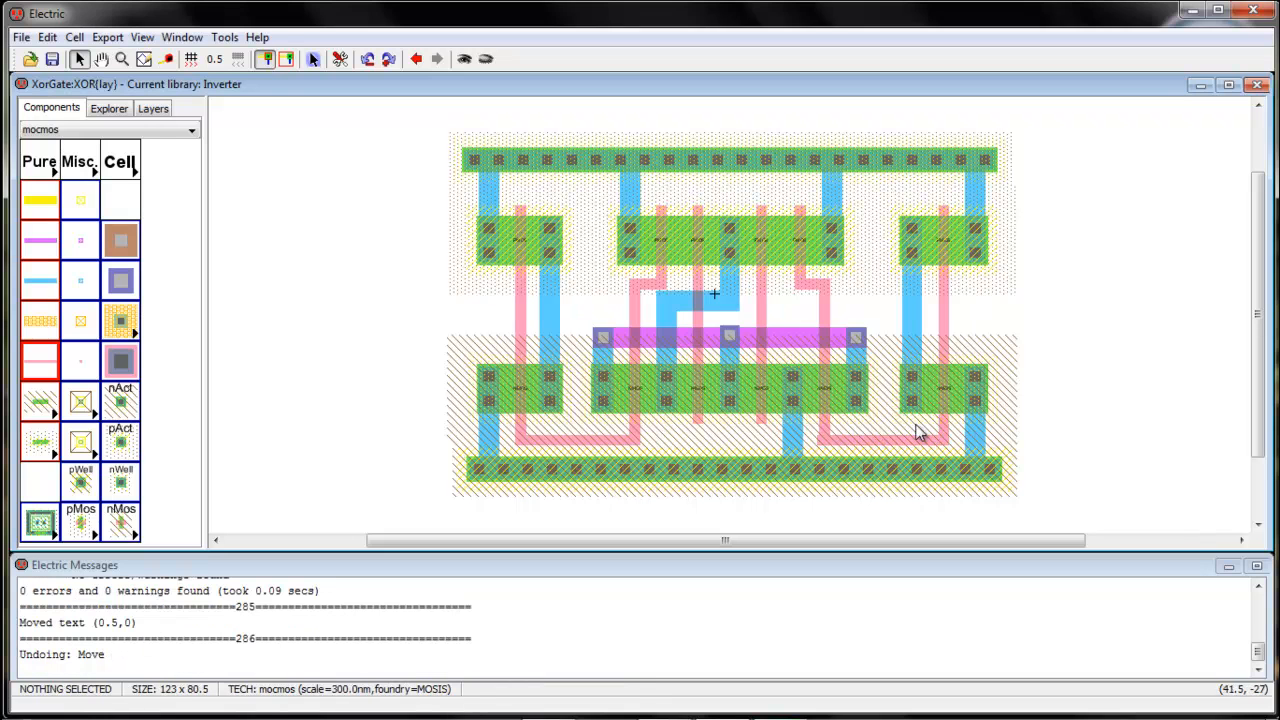
pyautogui.click(832, 447)
pyautogui.press('Delete')
# Rewire the remaining corner pin across to the right gate line
pyautogui.click(832, 446)
pyautogui.rightClick(943, 440)
pyautogui.click(1056, 427)
# Rerun the hierarchical DRC, again reporting 0 errors
pyautogui.click(224, 37)
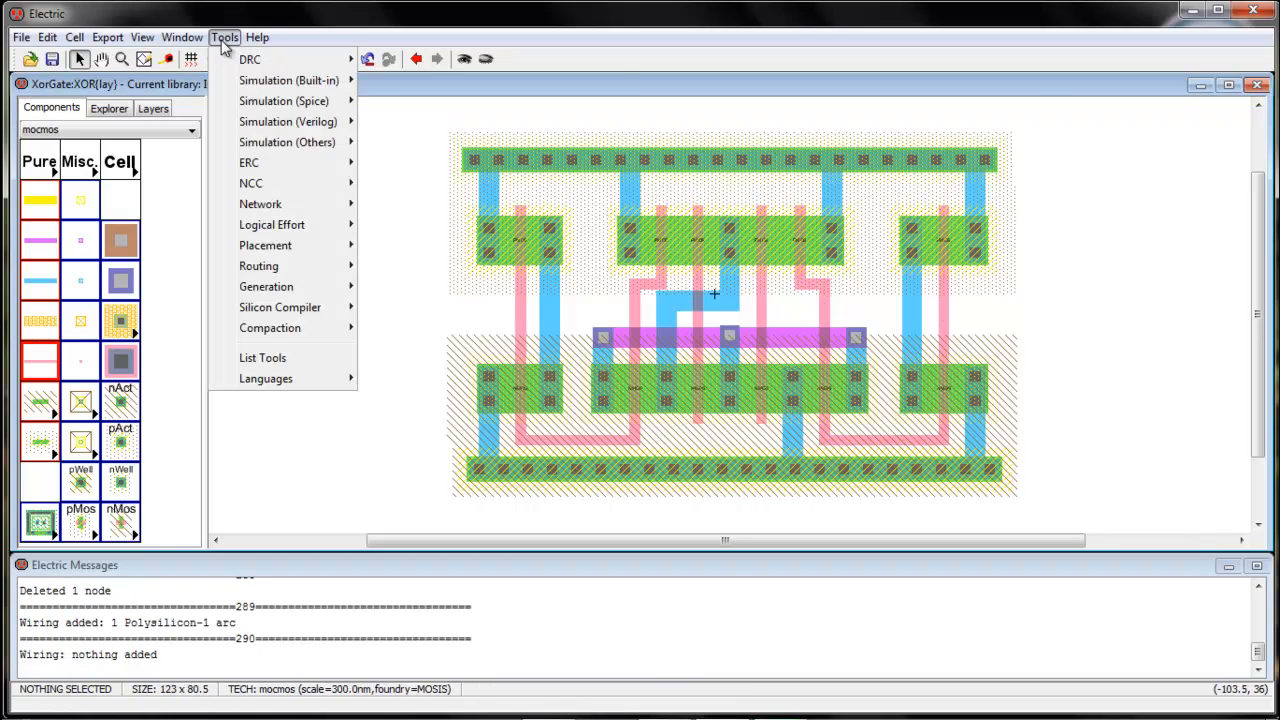
pyautogui.moveTo(230, 60)
pyautogui.click(410, 60)
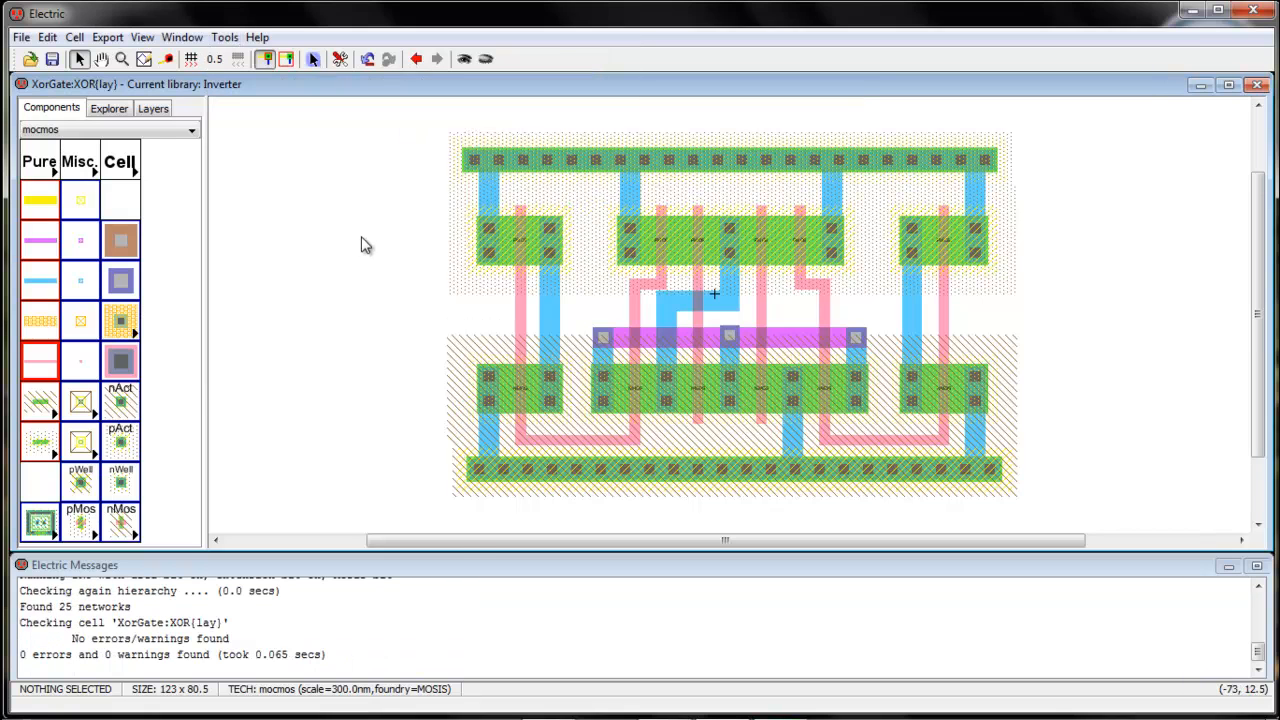
# Place Metal-1-Metal-2 contacts at the layout's left and right edges
pyautogui.click(121, 281)
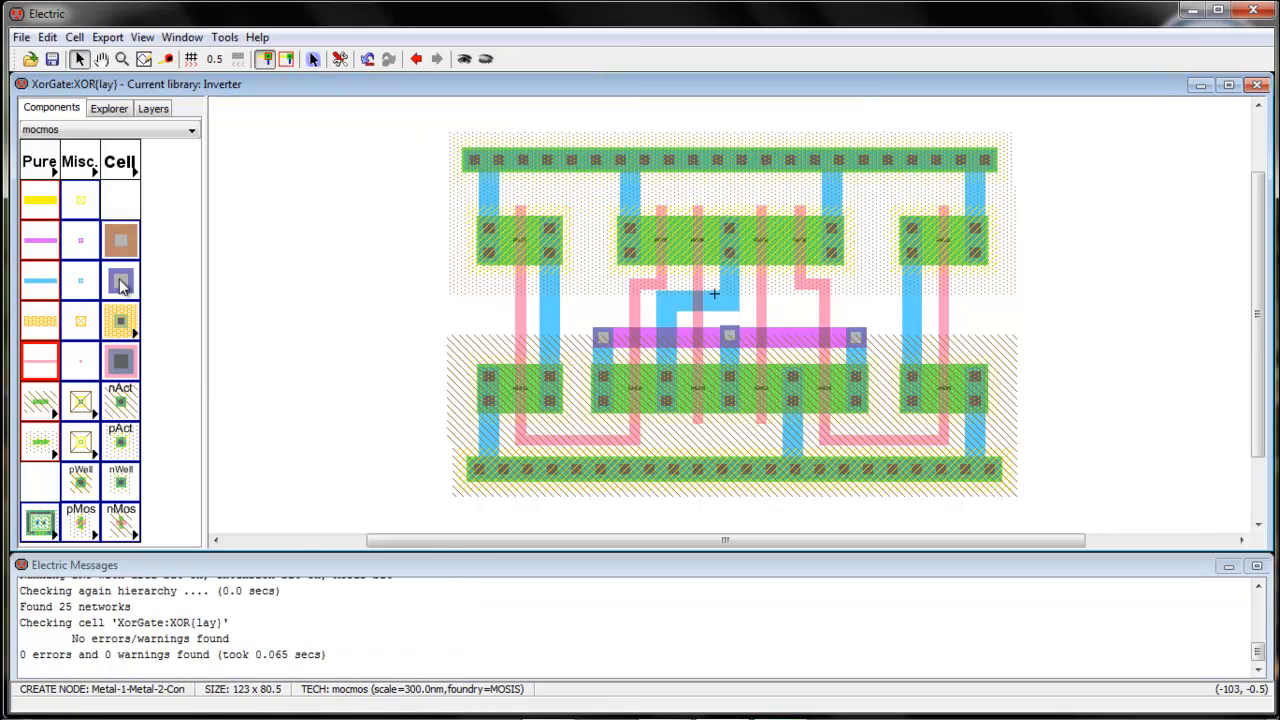
pyautogui.click(468, 315)
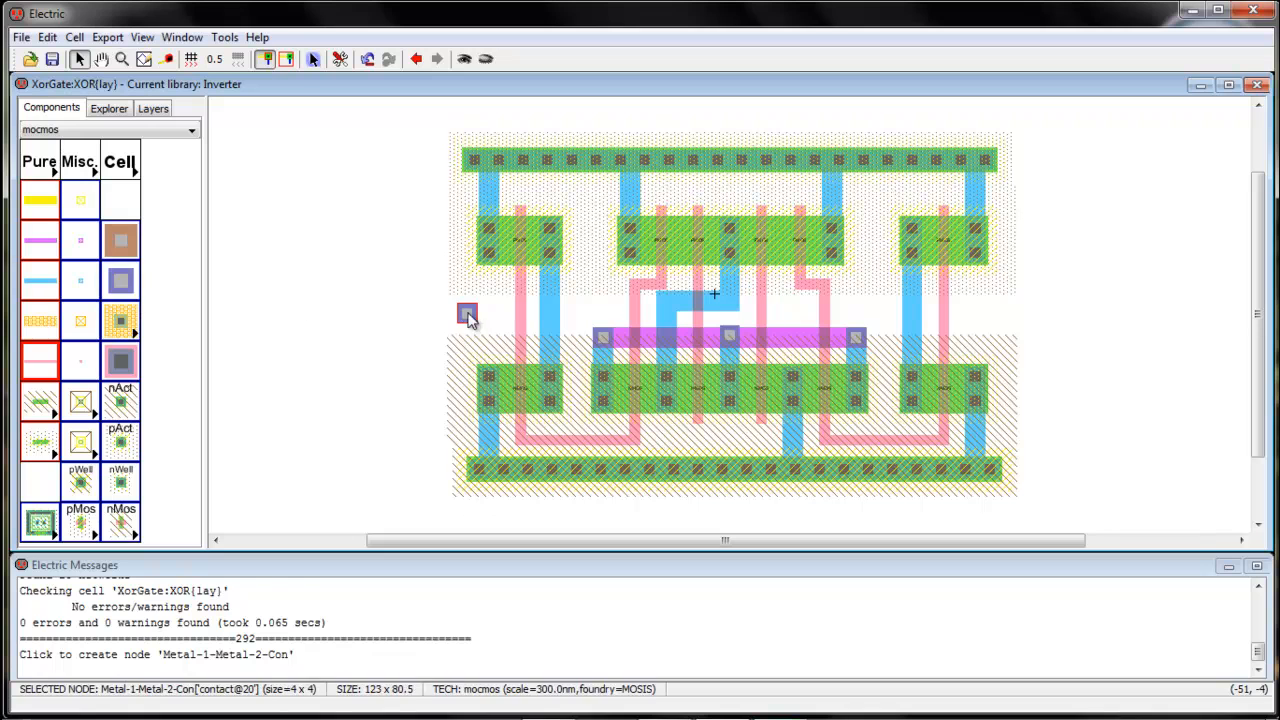
pyautogui.click(1001, 312)
# Wire the right outer poly gate line to the right contact, dismissing the error dialog
pyautogui.click(946, 320)
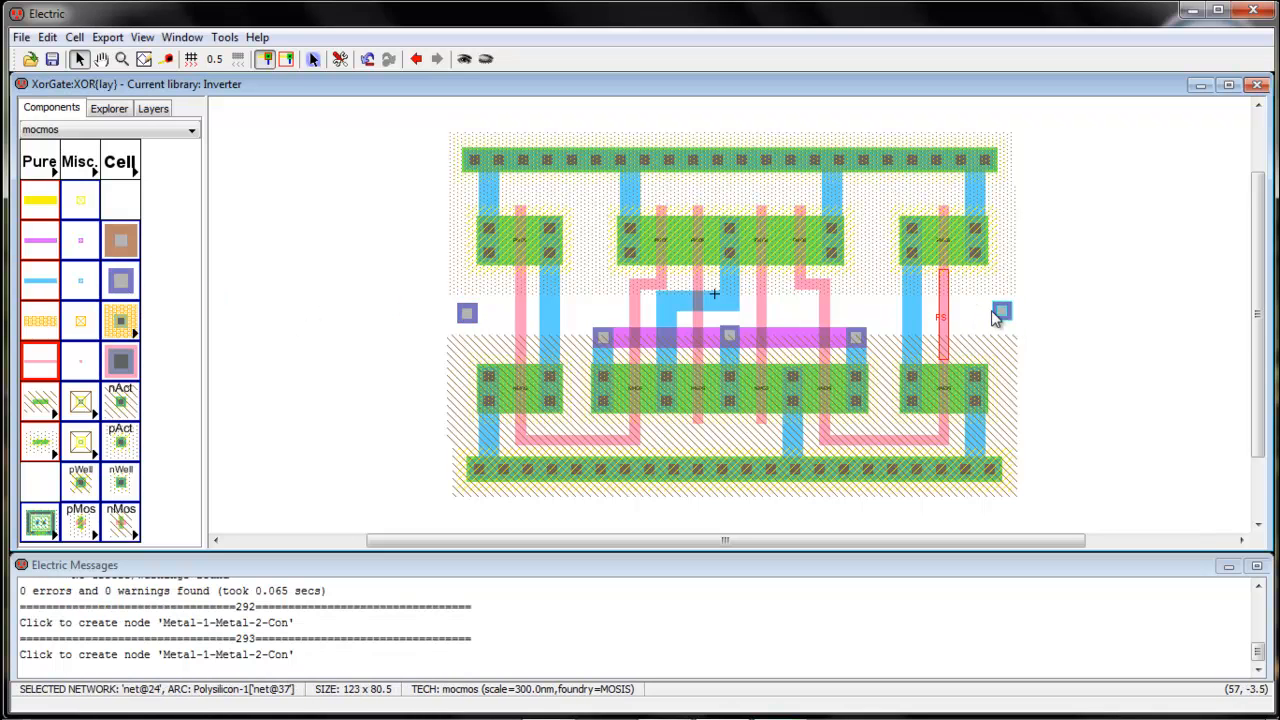
pyautogui.rightClick(1001, 312)
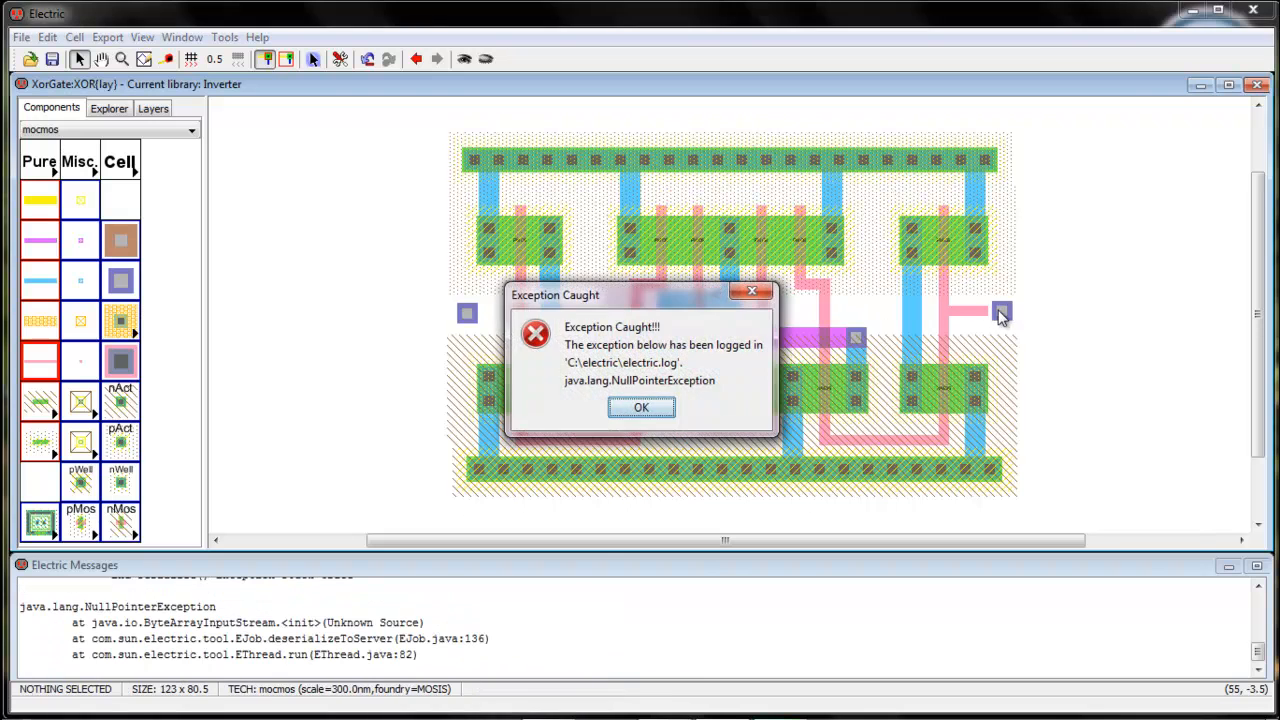
pyautogui.click(641, 407)
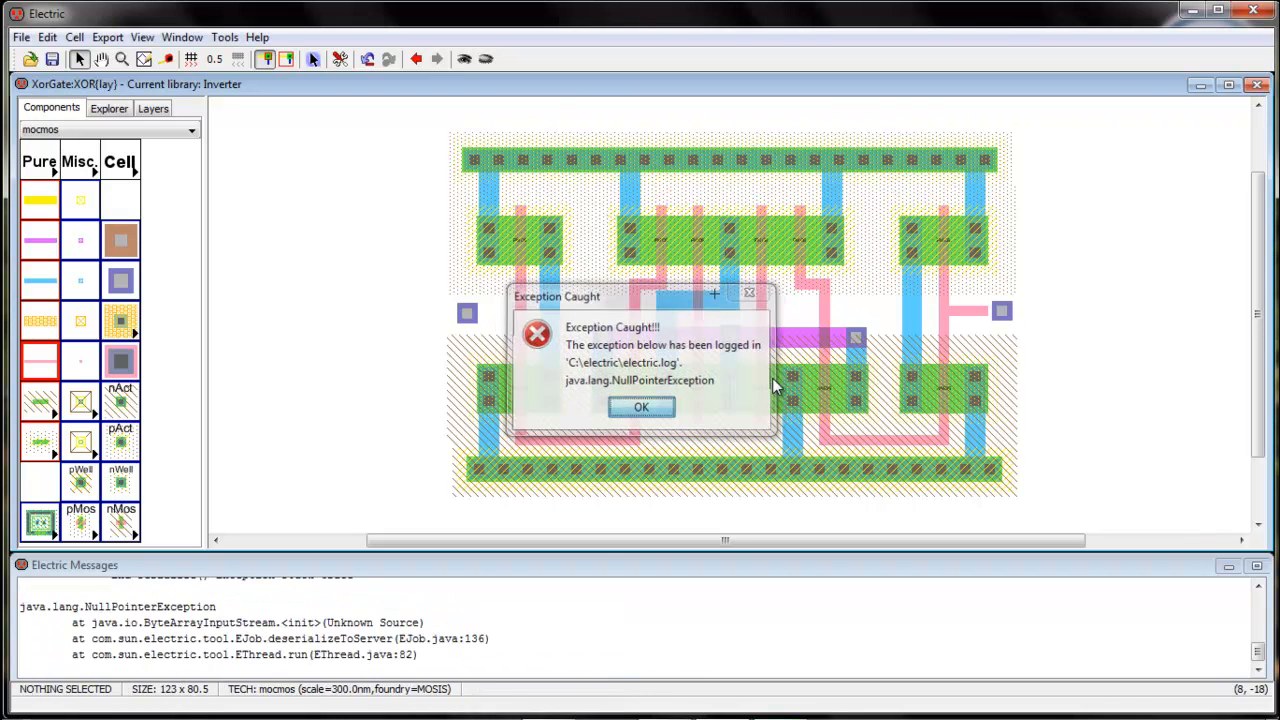
pyautogui.click(1000, 313)
pyautogui.rightClick(1003, 313)
pyautogui.click(1027, 347)
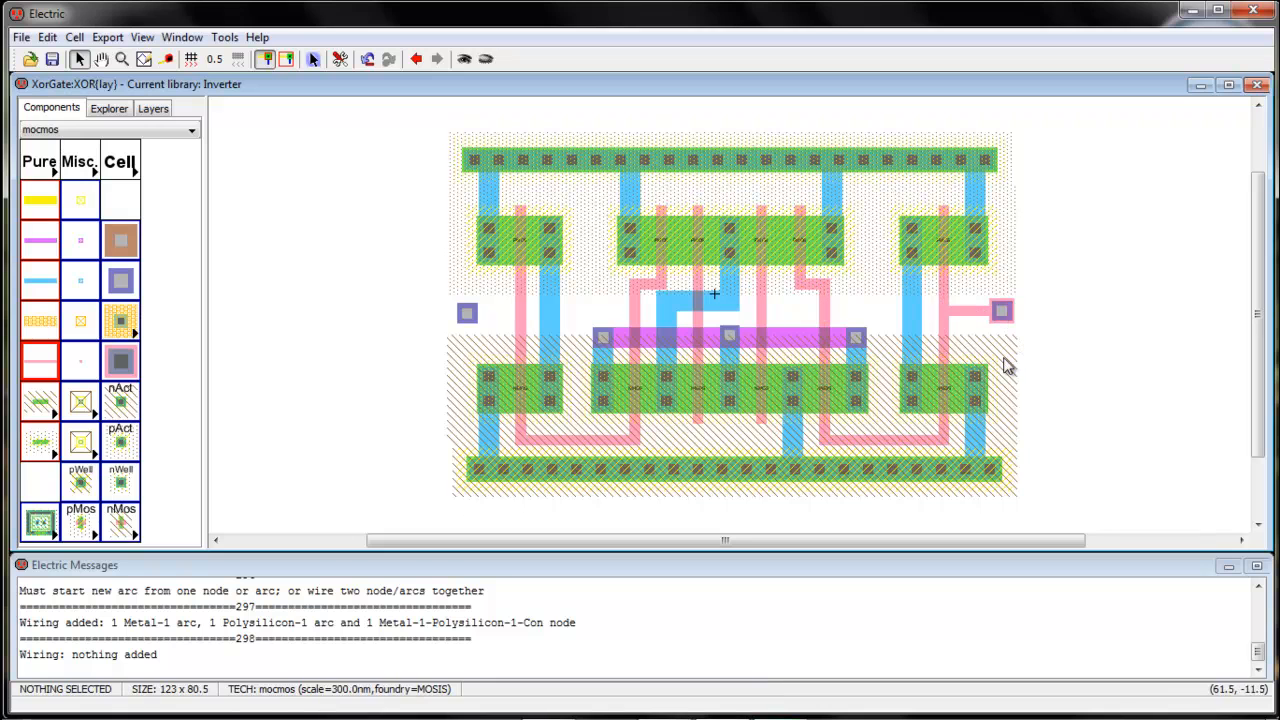
# Wire the left outer poly gate line to the left contact
pyautogui.click(520, 318)
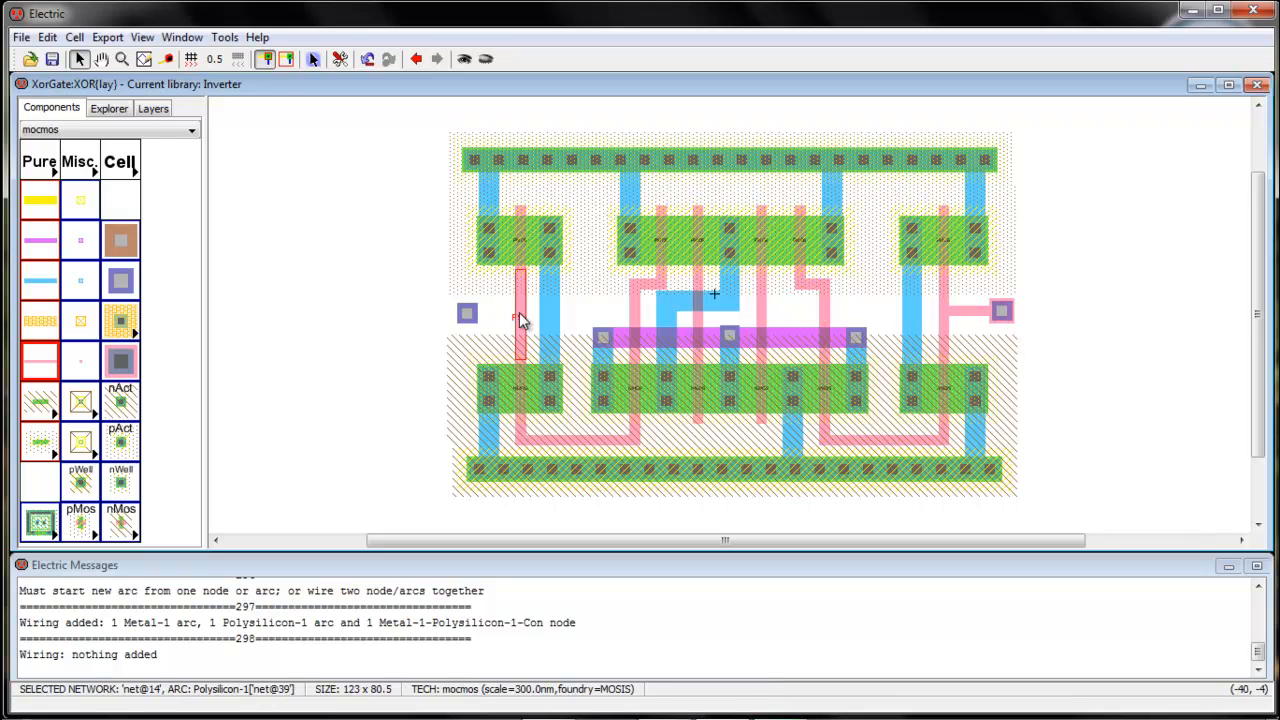
pyautogui.rightClick(485, 316)
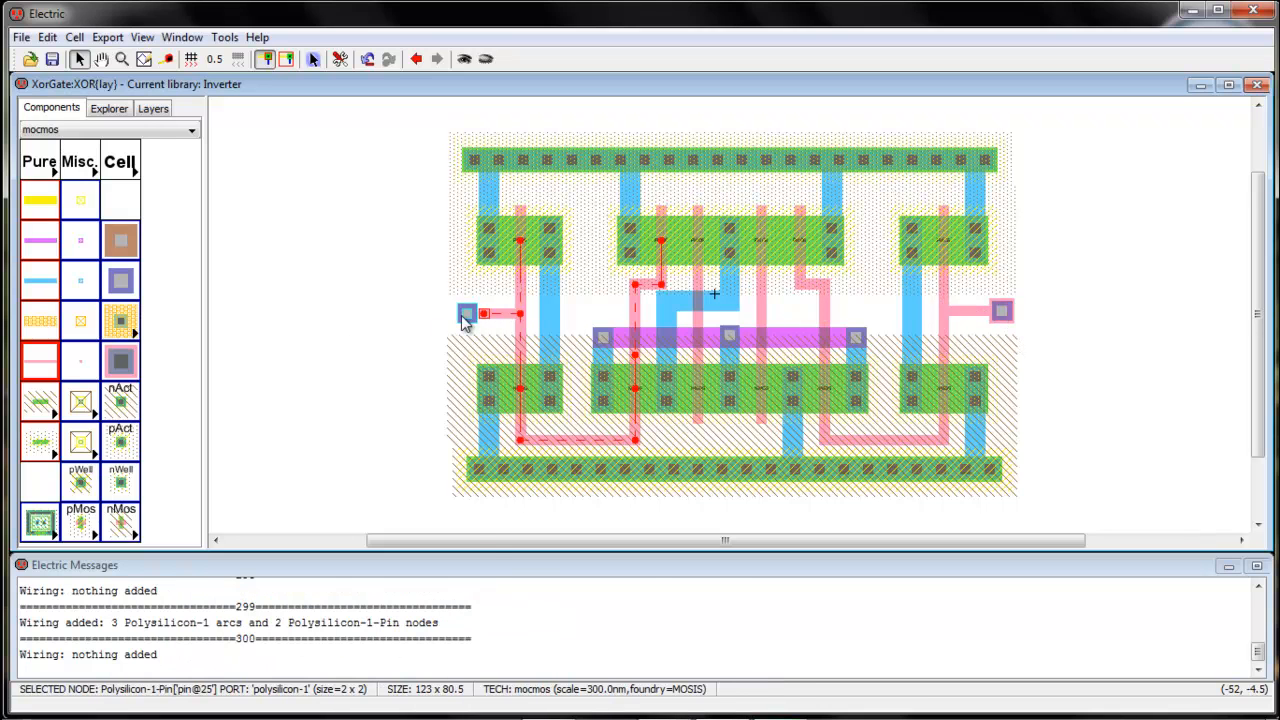
pyautogui.rightClick(463, 317)
pyautogui.click(362, 335)
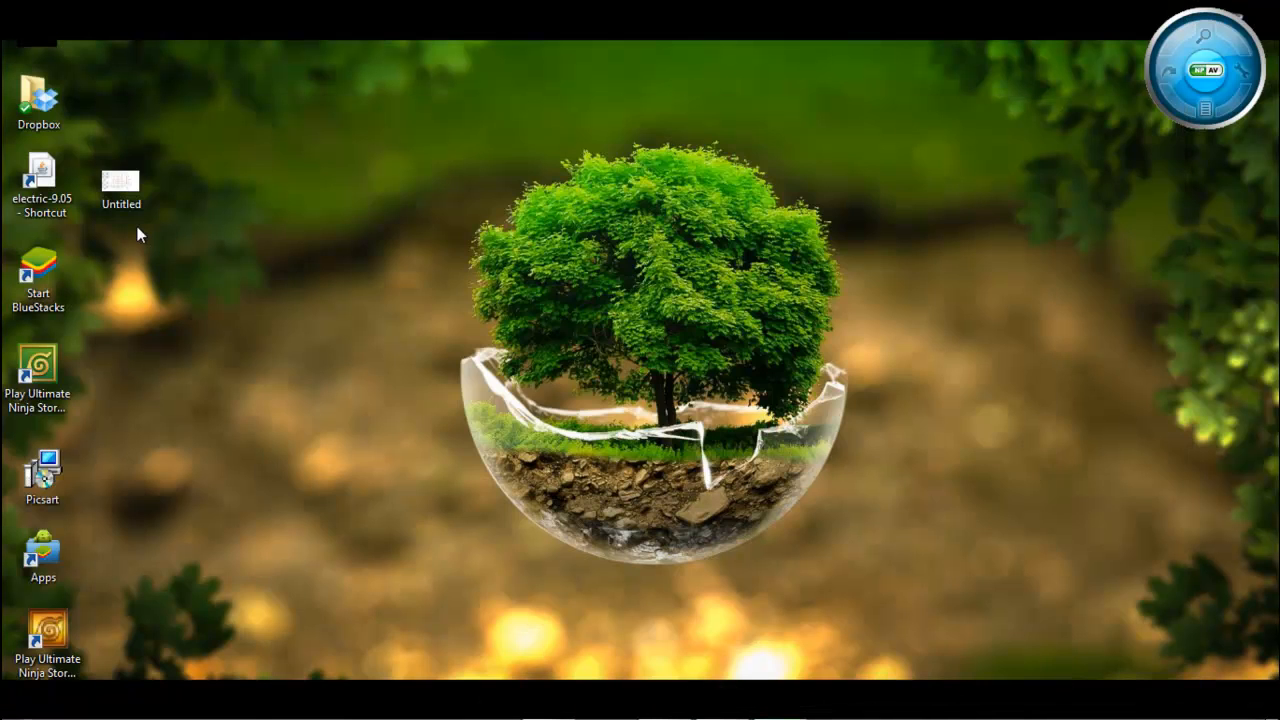
pyautogui.click(1190, 11)
pyautogui.doubleClick(122, 200)
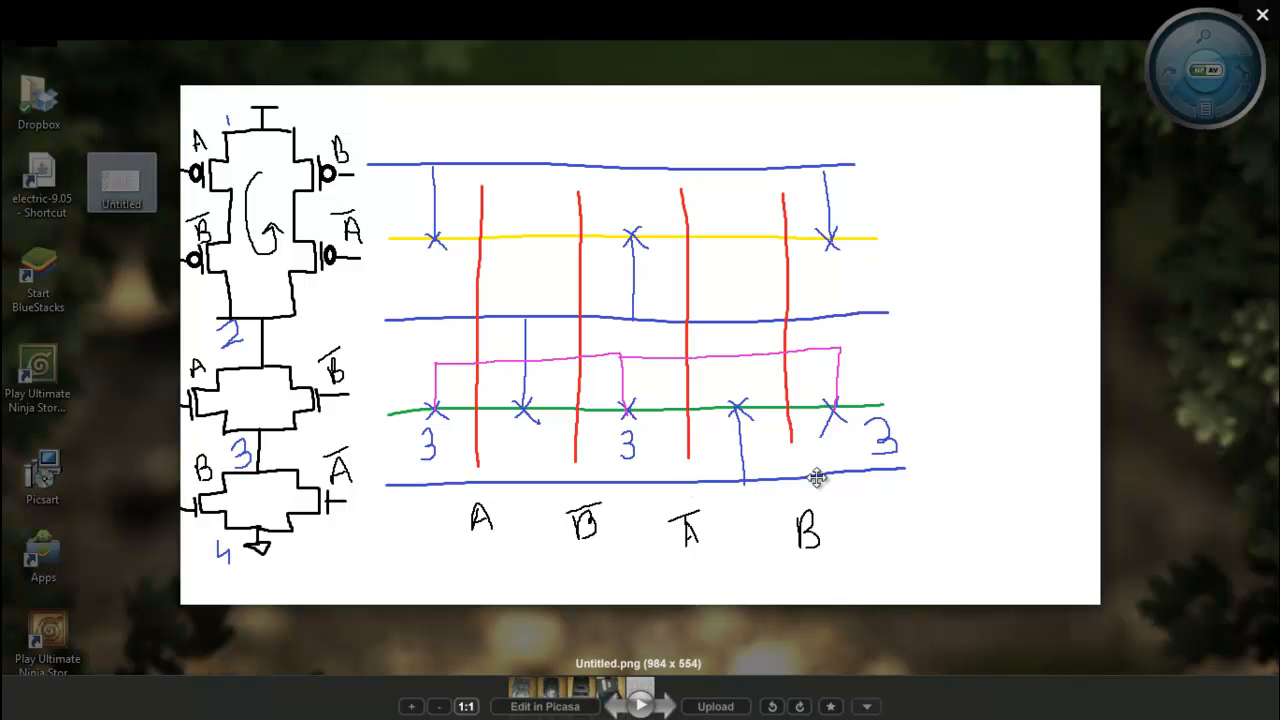
pyautogui.click(1260, 17)
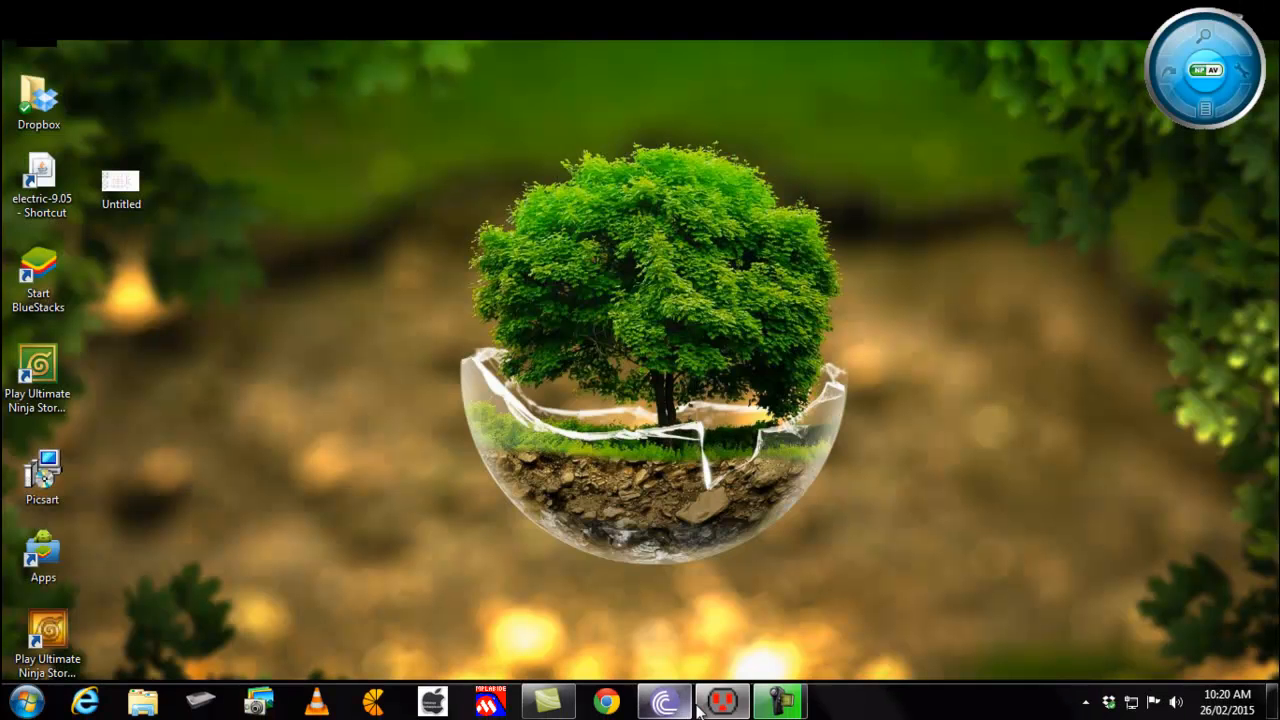
pyautogui.click(729, 708)
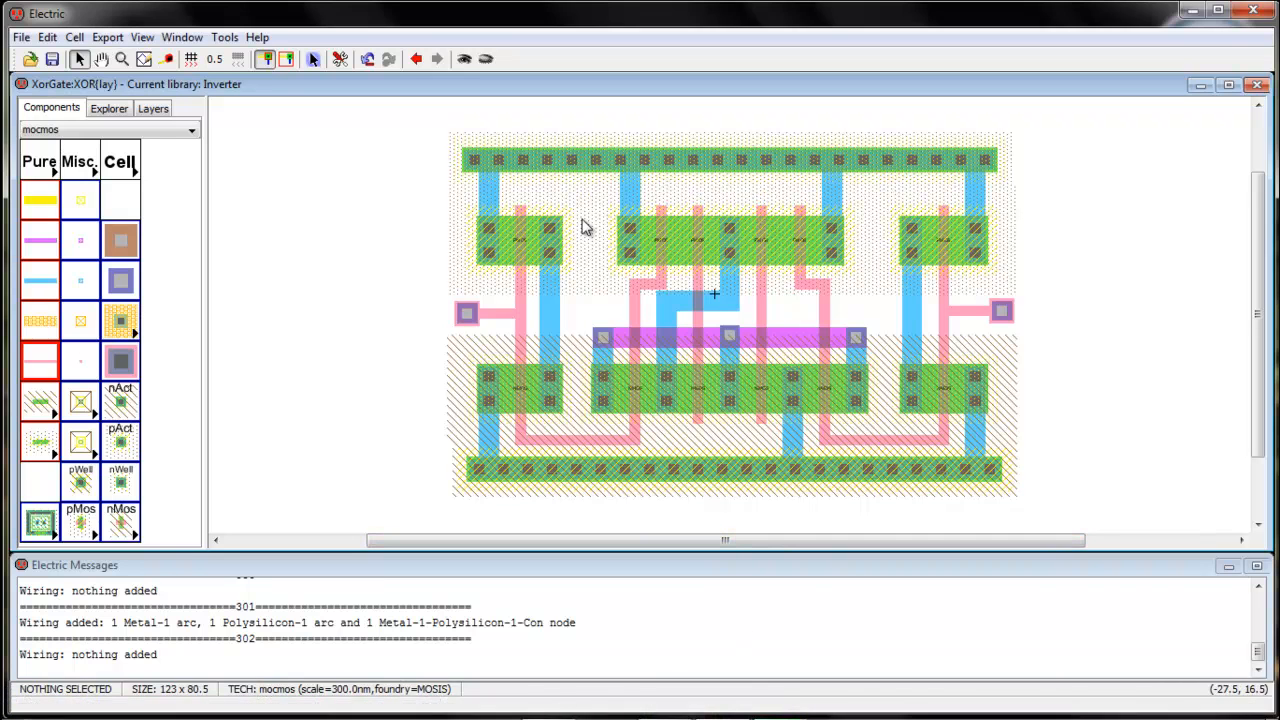
# Route poly from the central pMOS gate up and left above the transistors, tidying its position
pyautogui.click(762, 208)
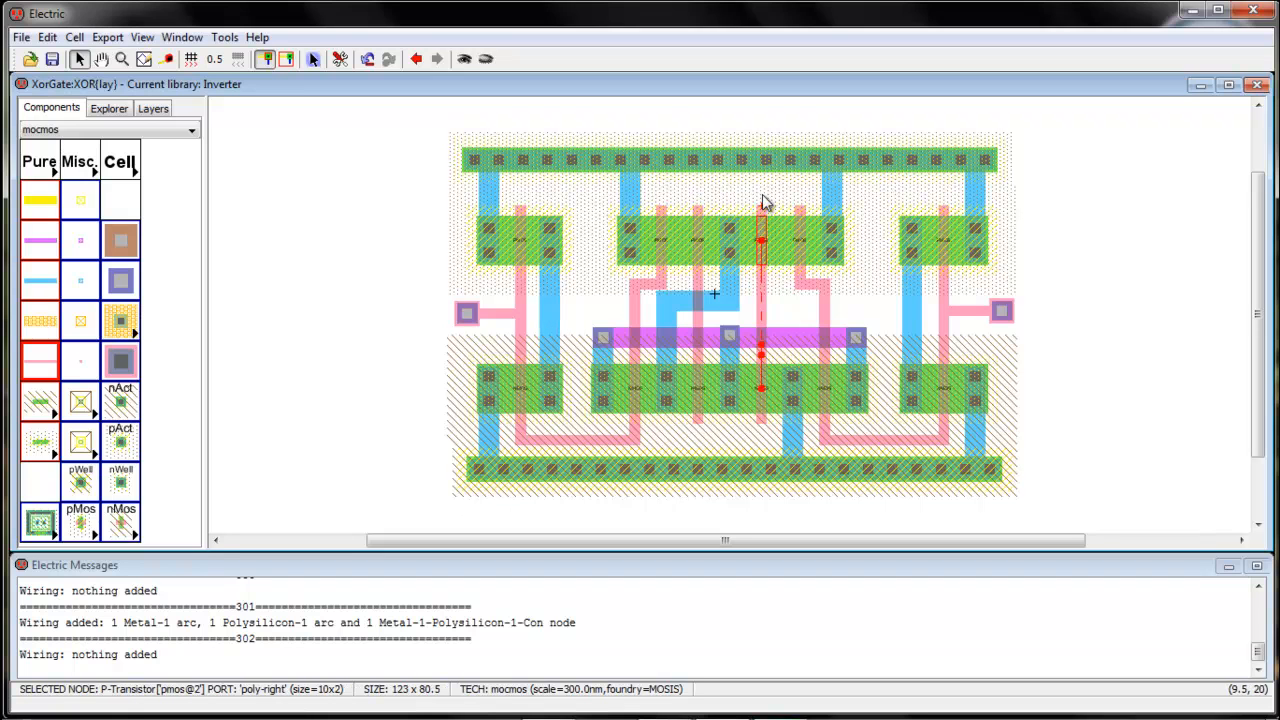
pyautogui.rightClick(762, 185)
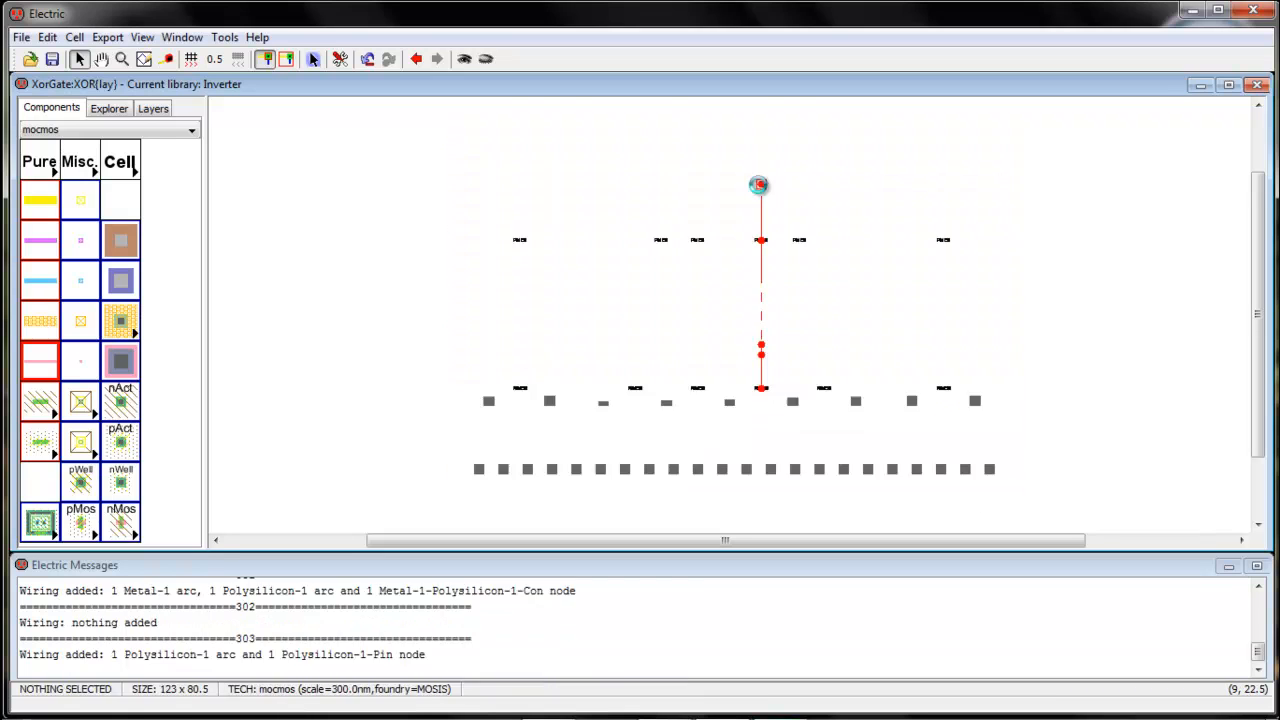
pyautogui.rightClick(591, 186)
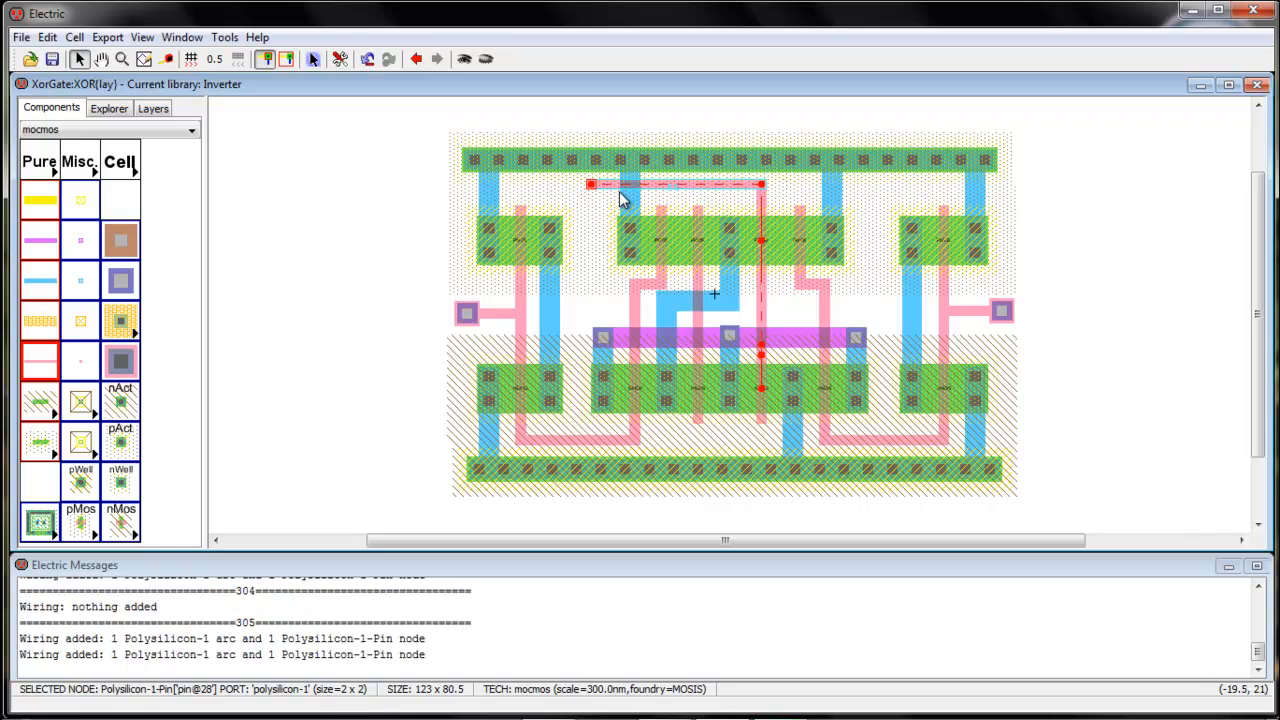
pyautogui.moveTo(624, 184); pyautogui.dragTo(624, 186)
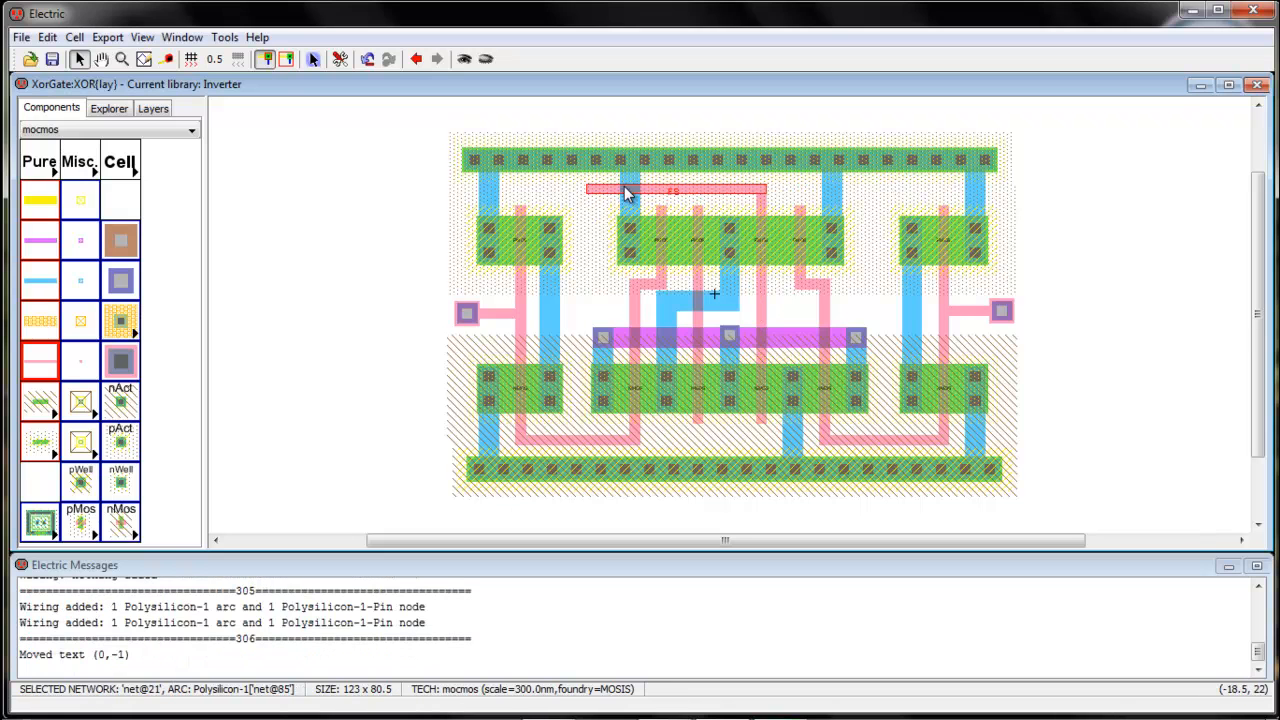
pyautogui.moveTo(616, 192); pyautogui.dragTo(618, 192)
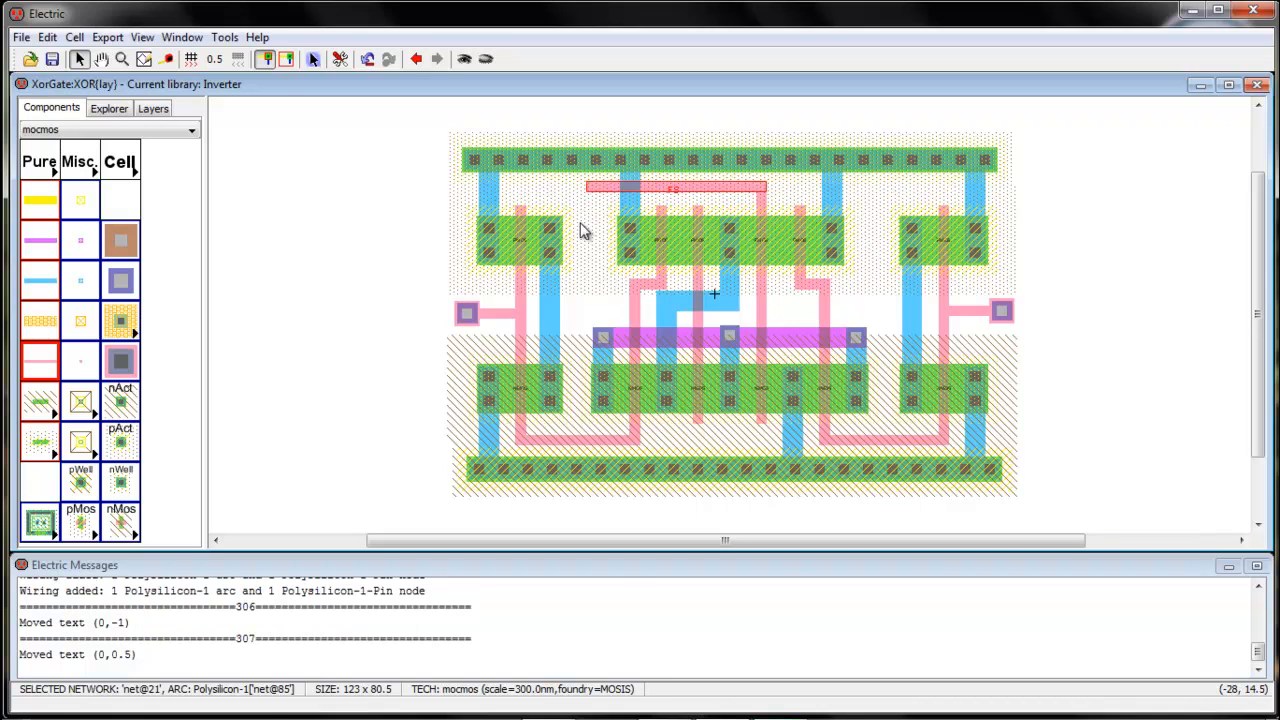
pyautogui.click(580, 255)
# Extend the left metal-1 wire to a new pin and try wiring it to the top poly, undoing both attempts
pyautogui.click(557, 317)
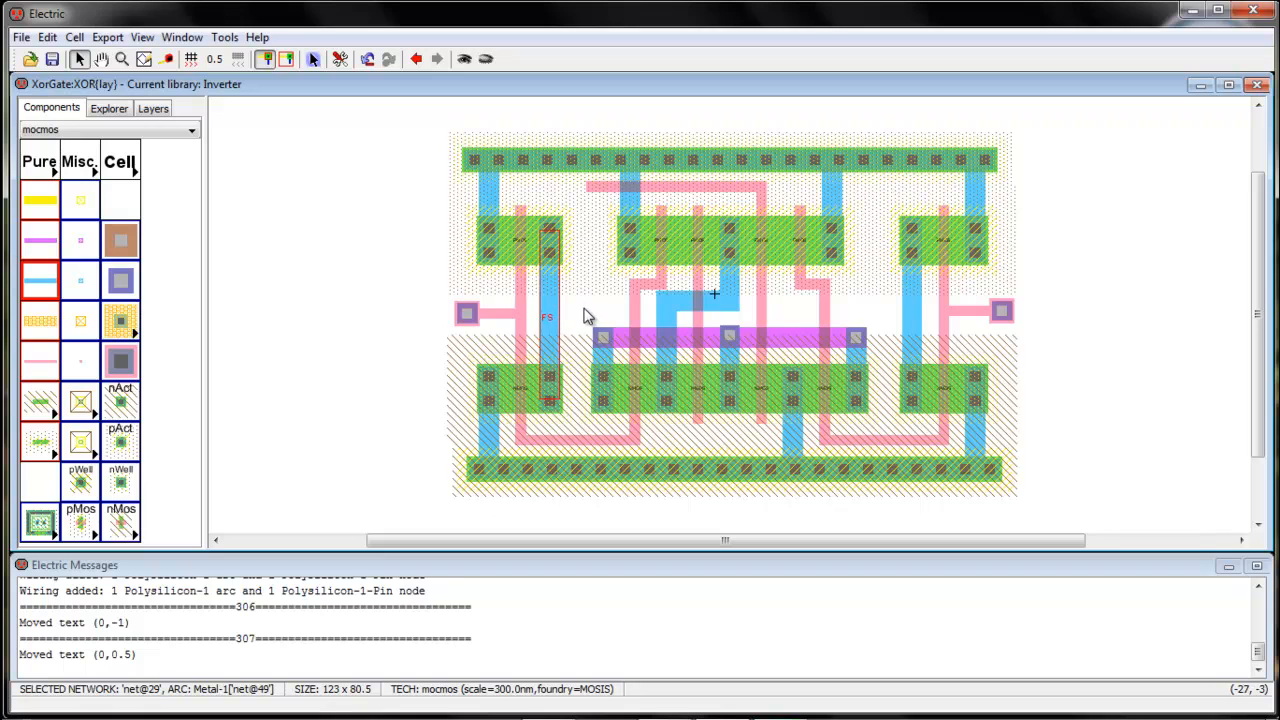
pyautogui.rightClick(584, 309)
pyautogui.rightClick(584, 309)
pyautogui.rightClick(593, 191)
pyautogui.rightClick(592, 191)
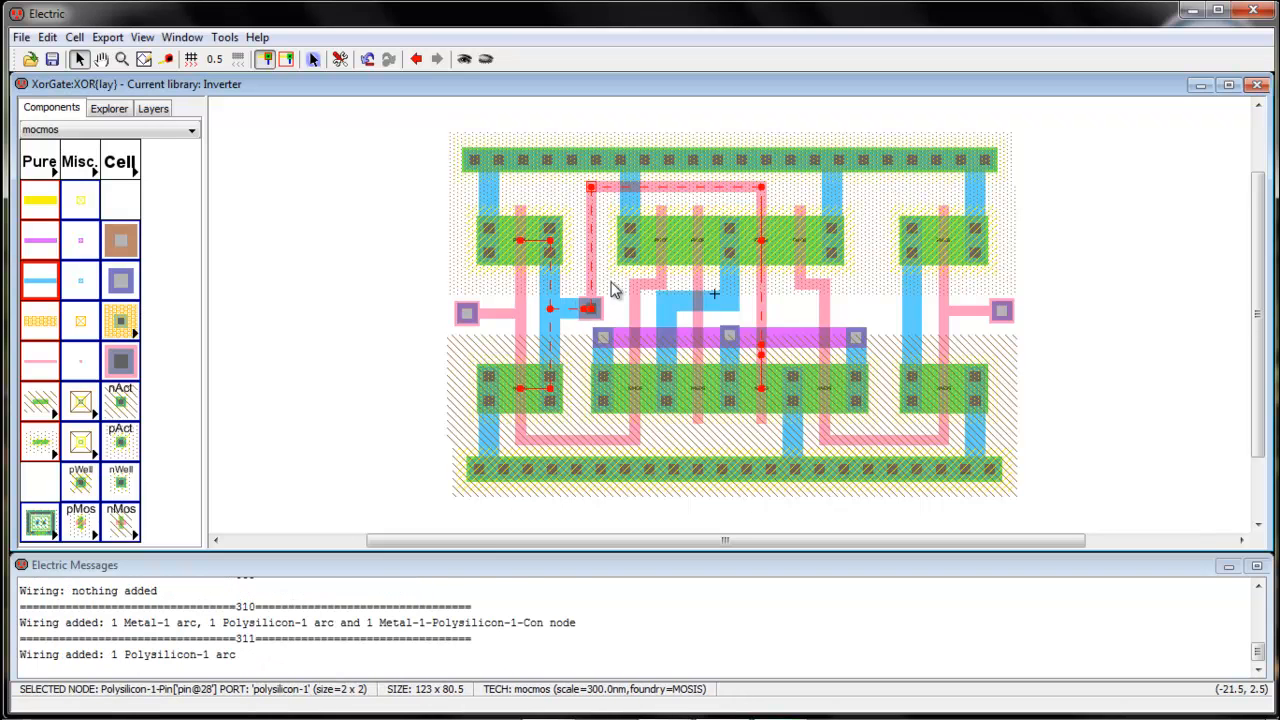
pyautogui.hotkey('ctrl', 'z')
pyautogui.hotkey('ctrl', 'z')
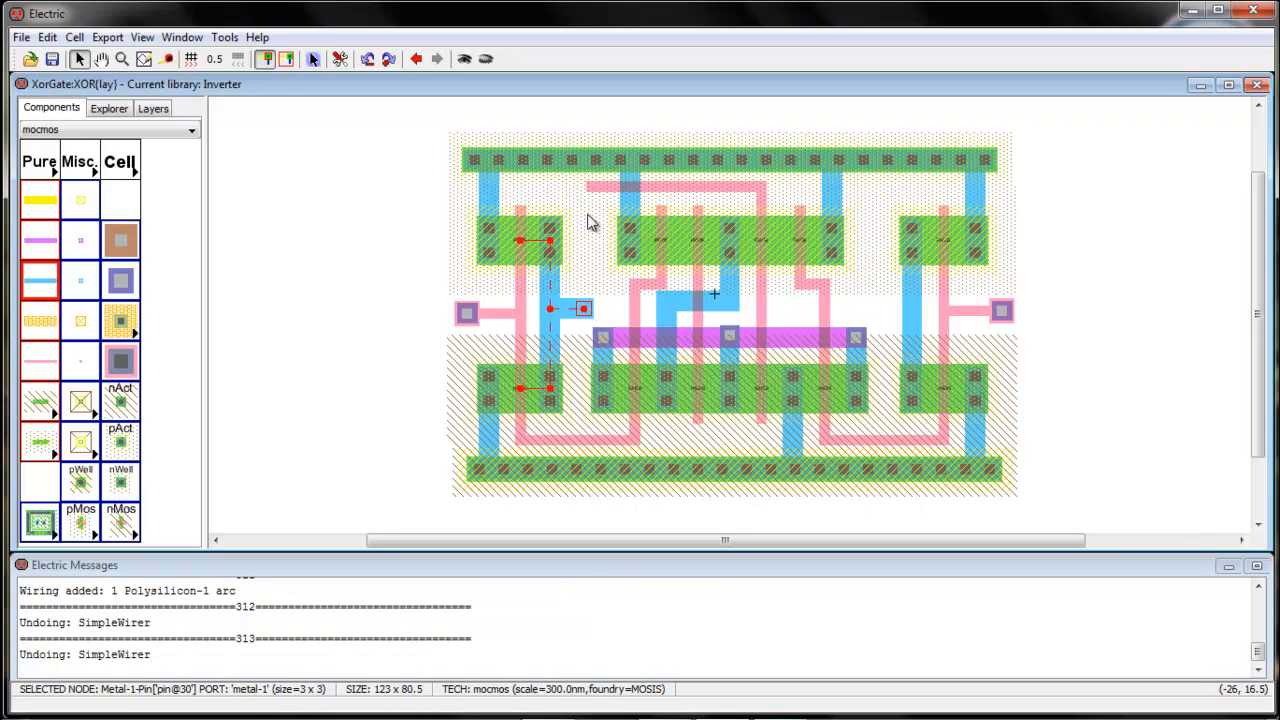
pyautogui.rightClick(591, 190)
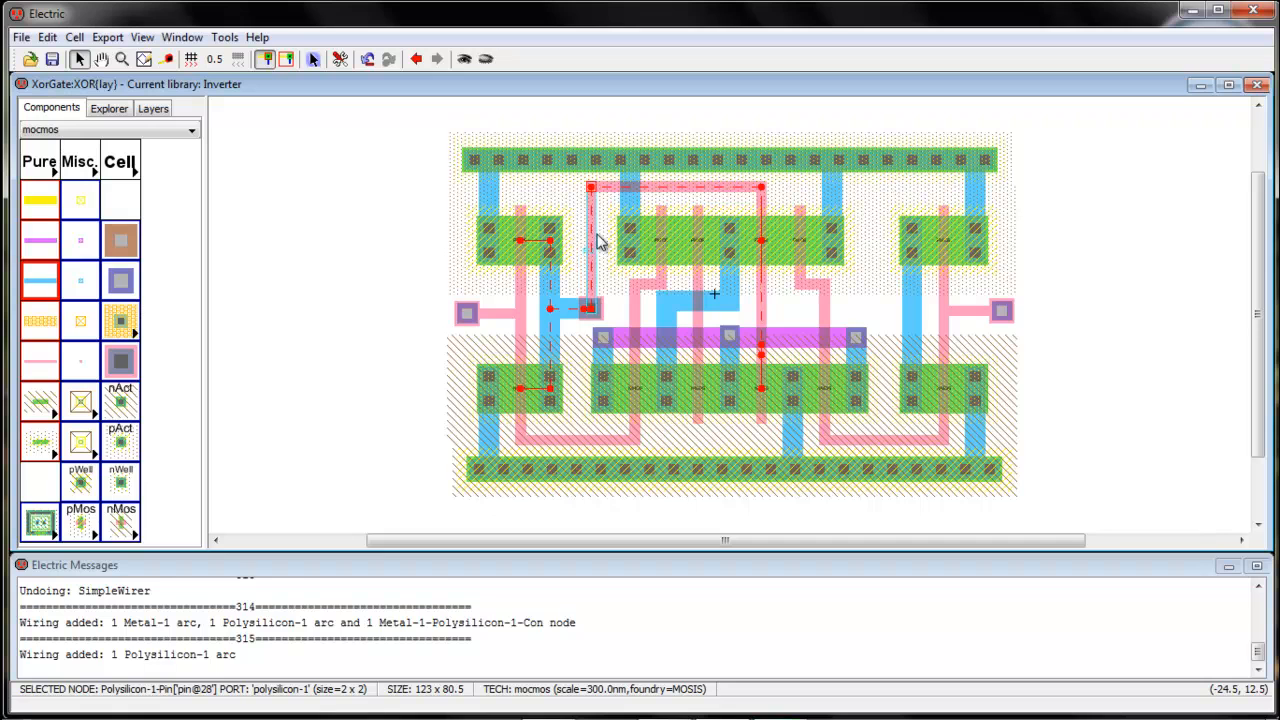
pyautogui.hotkey('ctrl', 'z')
pyautogui.hotkey('ctrl', 'z')
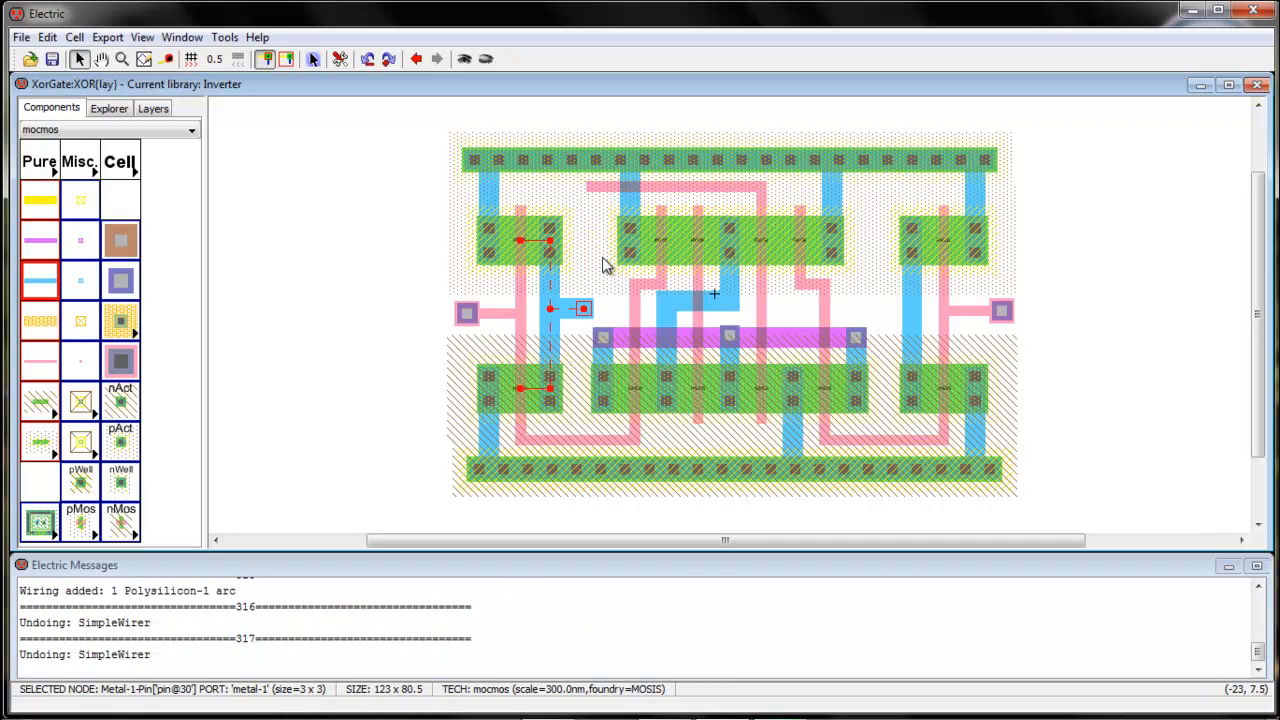
# Run metal-1 up to a new pin and connect it to the shifted top poly pin
pyautogui.click(590, 316)
pyautogui.rightClick(591, 240)
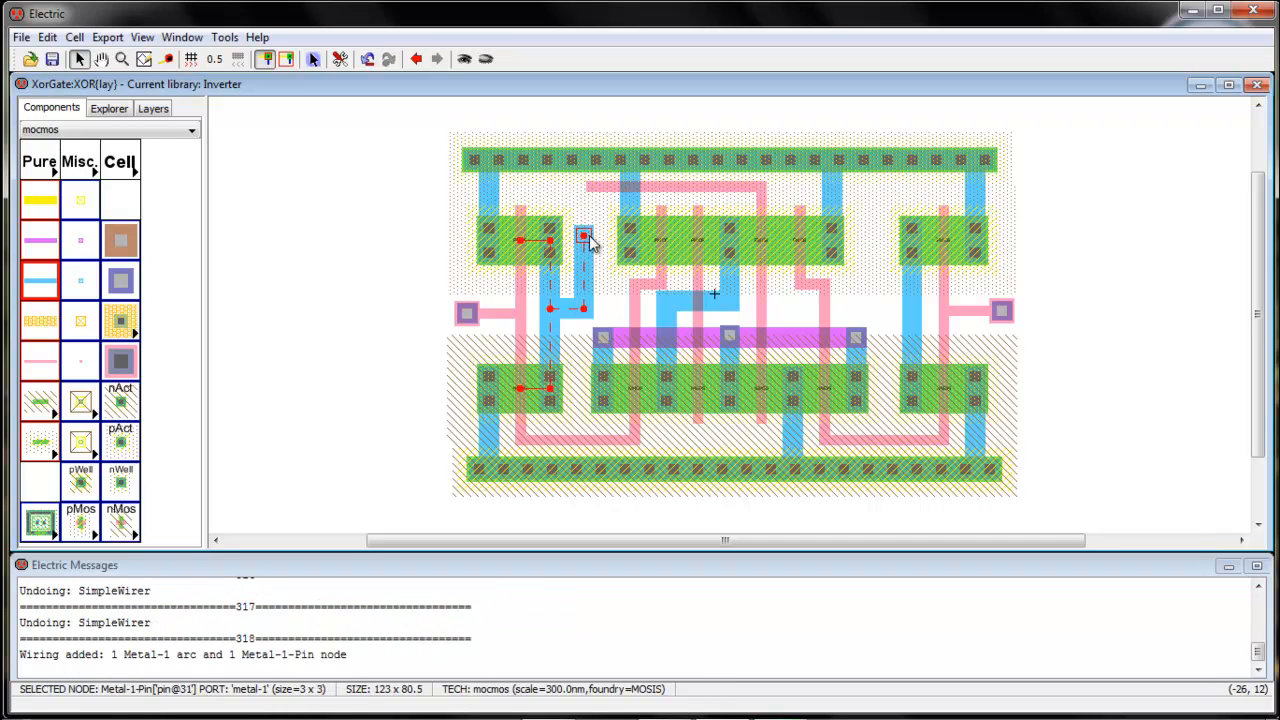
pyautogui.keyDown('shift'); pyautogui.click(592, 192); pyautogui.keyUp('shift')
pyautogui.rightClick(592, 192)
pyautogui.rightClick(592, 192)
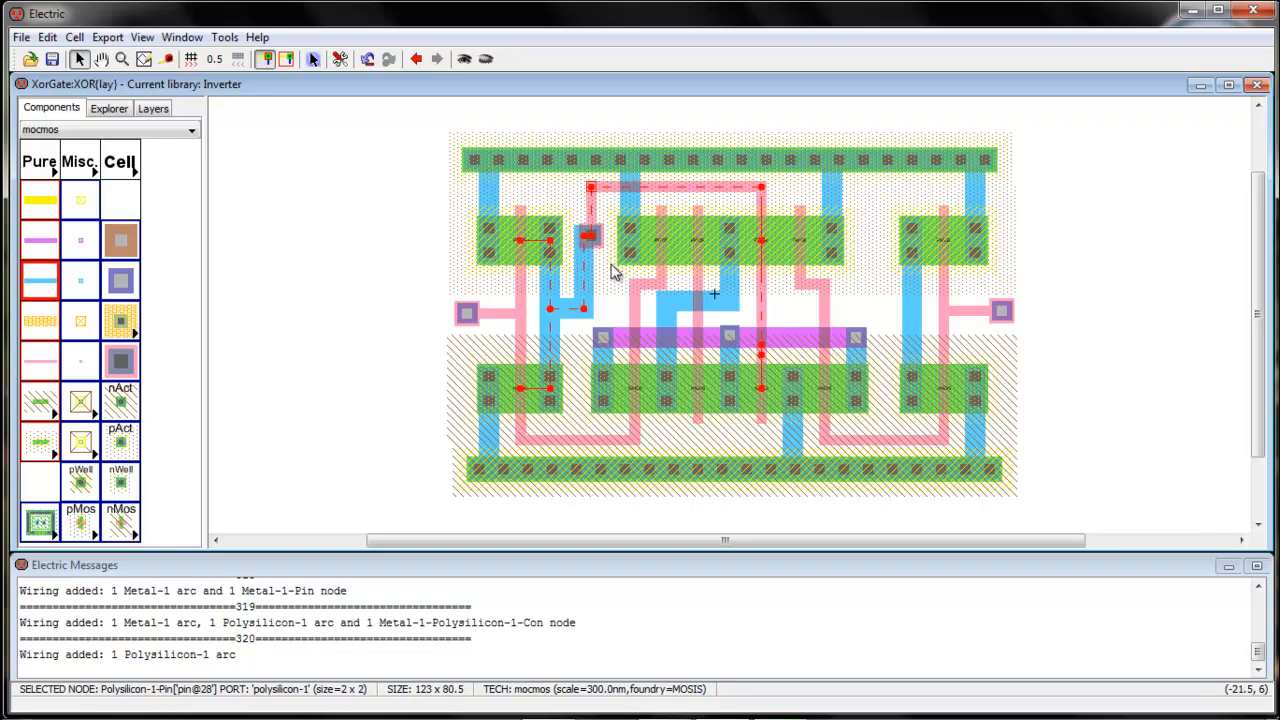
pyautogui.click(592, 237)
pyautogui.press('Delete')
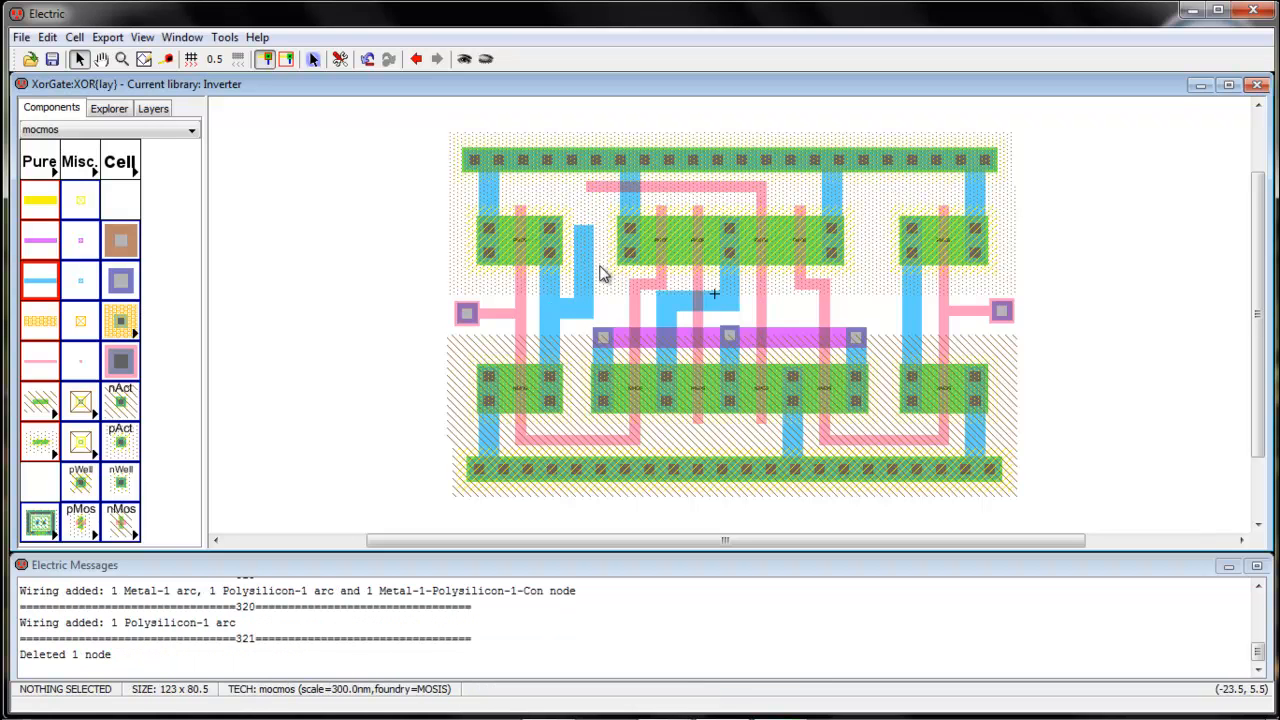
pyautogui.moveTo(592, 202); pyautogui.dragTo(586, 194)
pyautogui.rightClick(585, 232)
pyautogui.rightClick(586, 233)
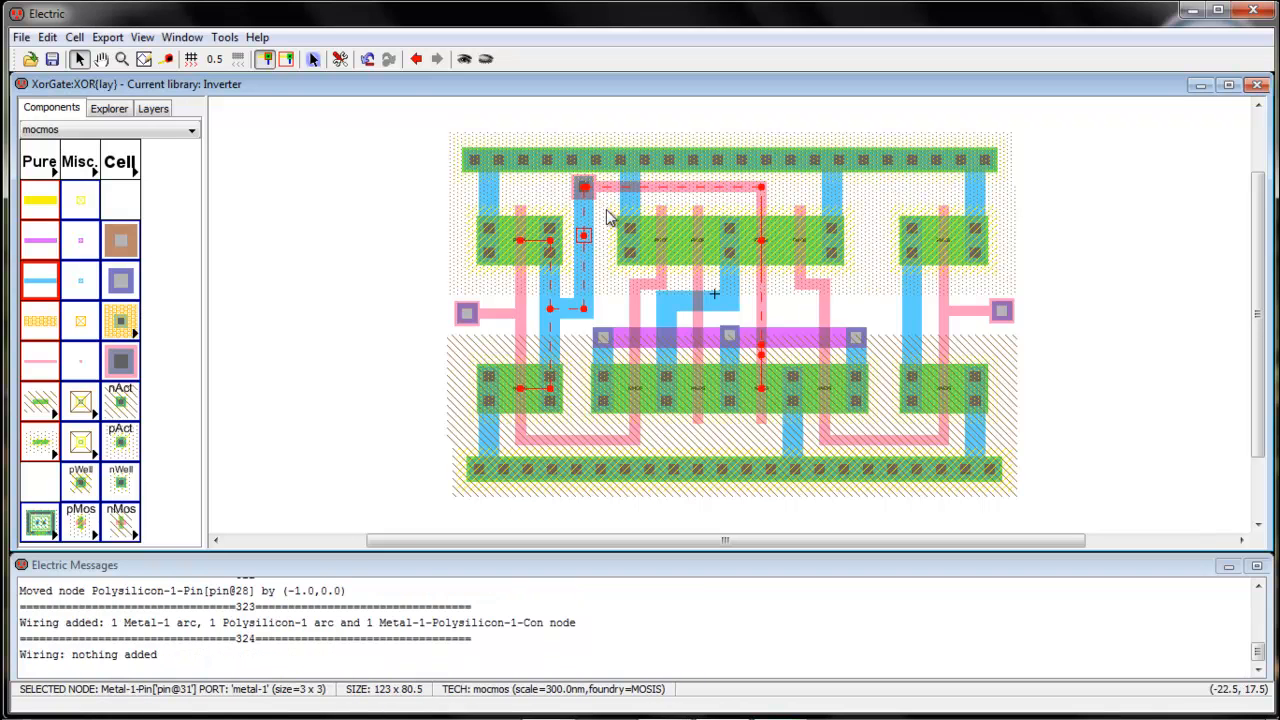
pyautogui.click(608, 218)
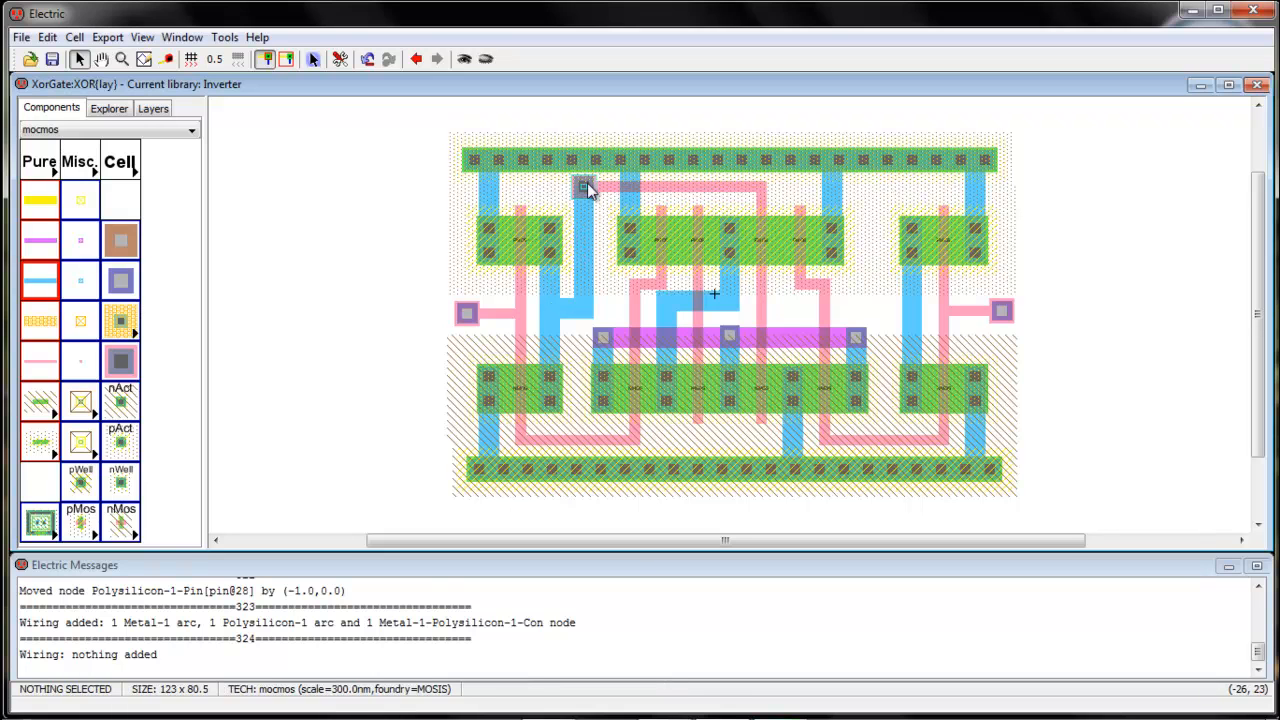
# Delete the stray wires and leftover metal-polysilicon contact at the top of the layout
pyautogui.click(610, 188)
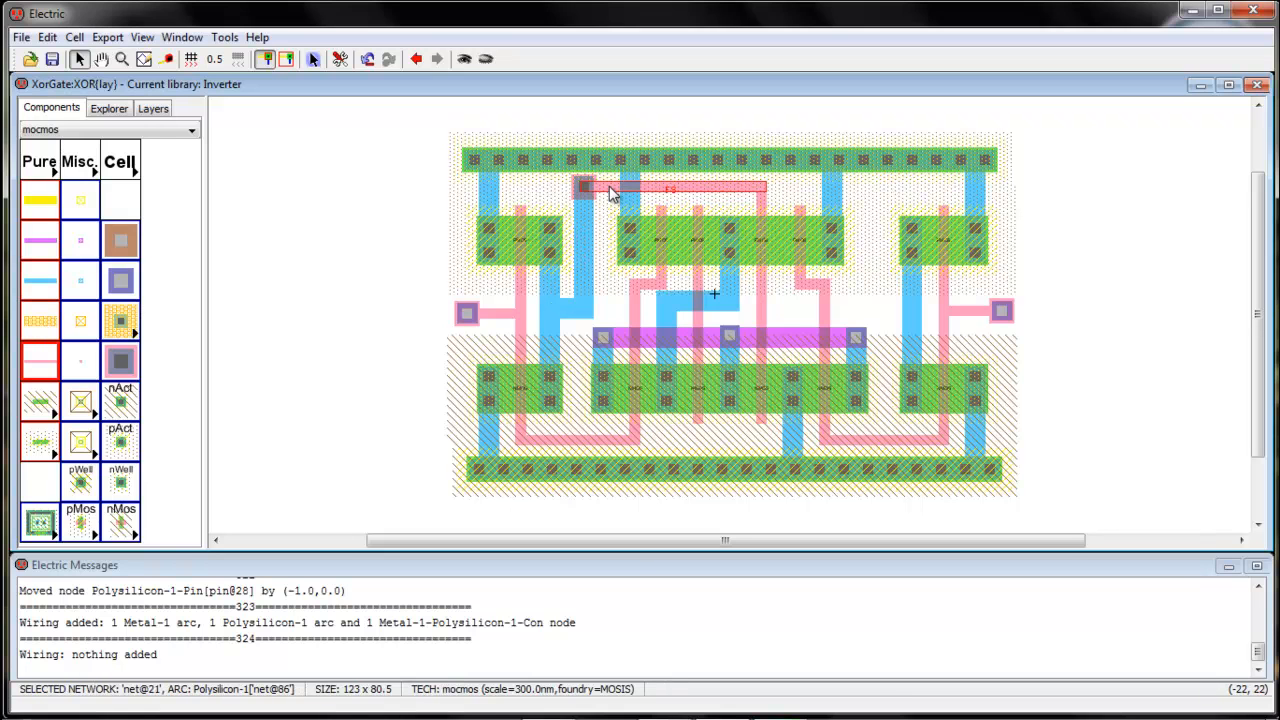
pyautogui.click(605, 251)
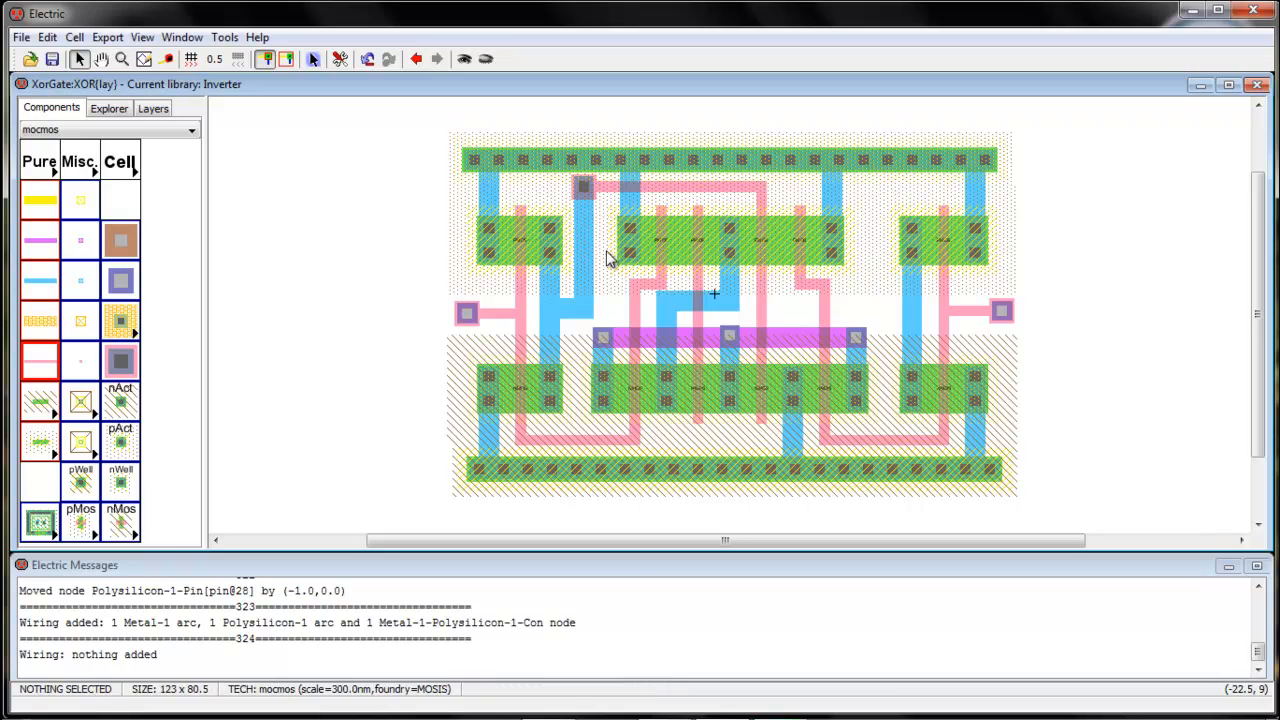
pyautogui.click(579, 198)
pyautogui.press('Delete')
pyautogui.click(583, 190)
pyautogui.press('Delete')
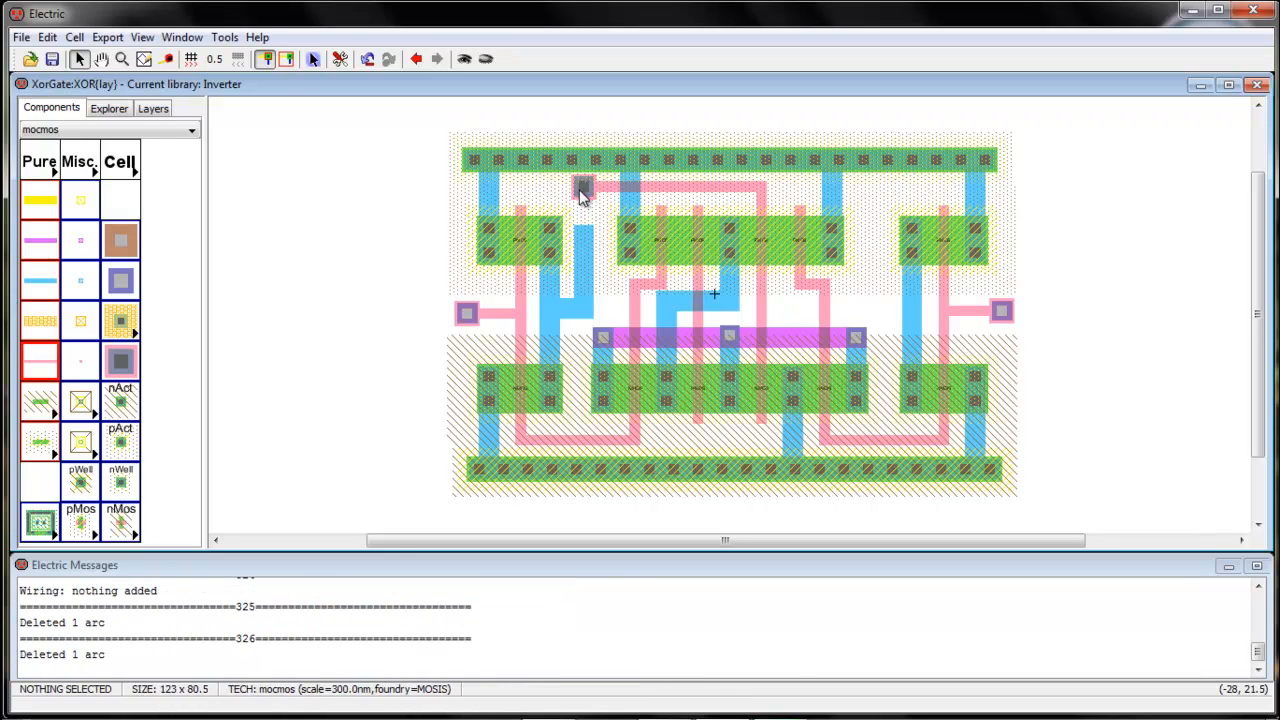
pyautogui.click(577, 205)
pyautogui.press('Delete')
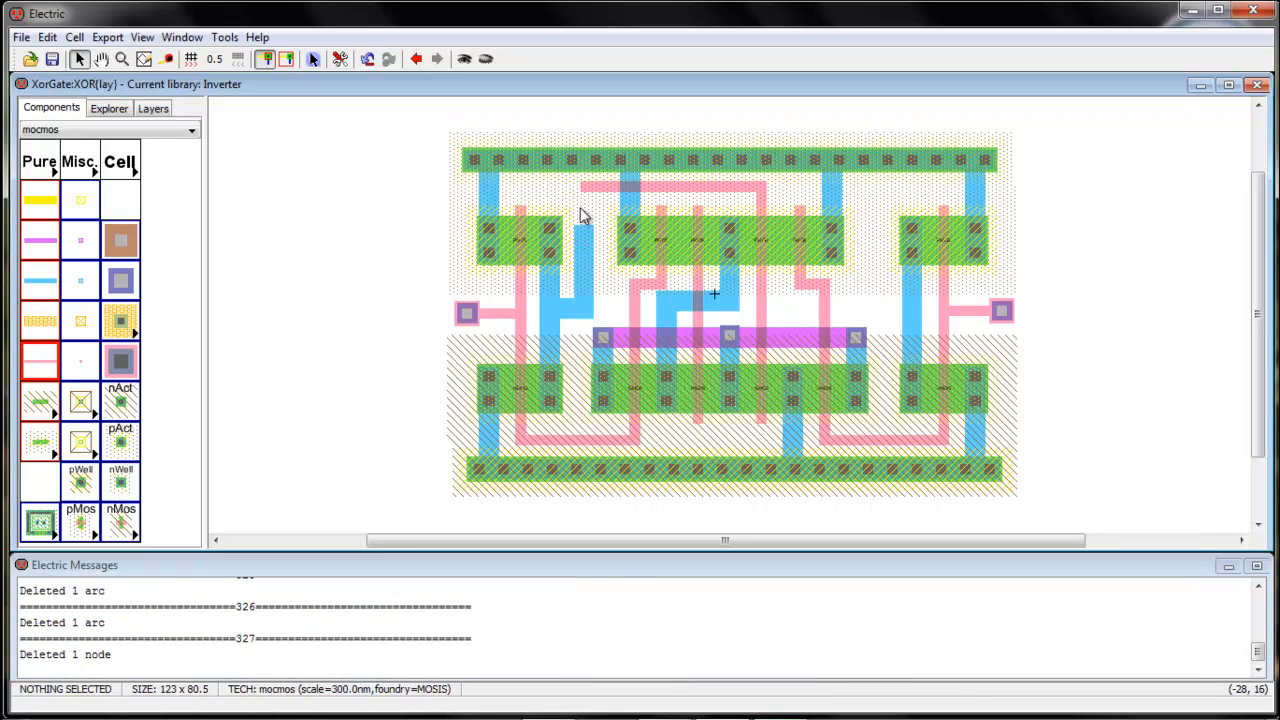
# Try wiring a contact from the top poly line down to metal-1, then undo it
pyautogui.click(585, 189)
pyautogui.rightClick(582, 230)
pyautogui.rightClick(582, 230)
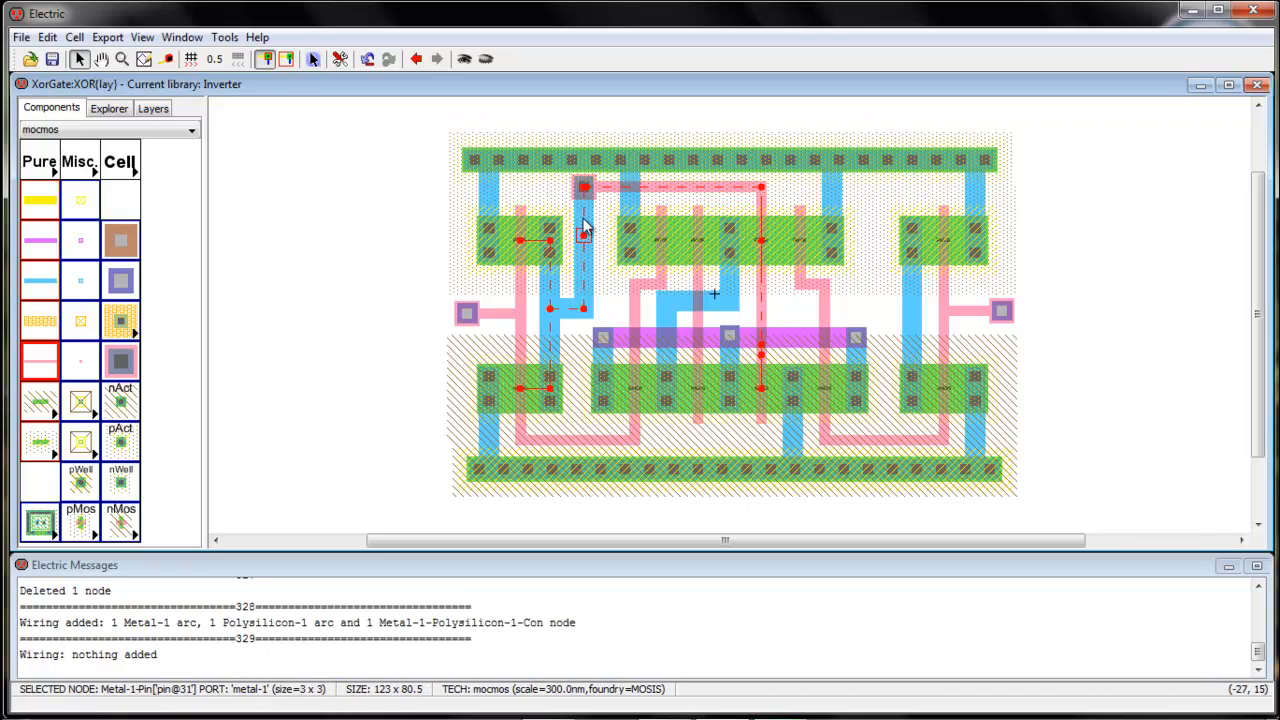
pyautogui.moveTo(577, 187); pyautogui.dragTo(577, 228)
pyautogui.hotkey('ctrl', 'z')
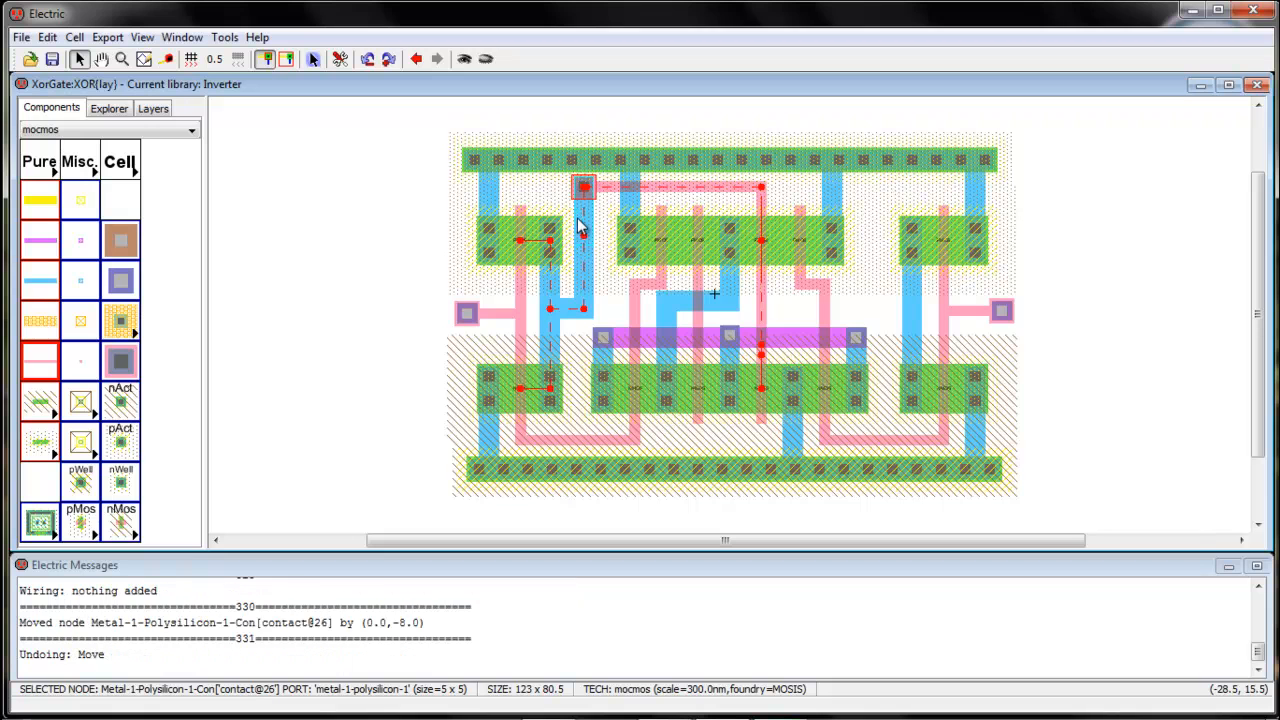
pyautogui.hotkey('ctrl', 'z')
pyautogui.click(584, 203)
# Run poly down from the top line into a Metal-1-Polysilicon contact placed beside the left pMOS
pyautogui.click(583, 188)
pyautogui.rightClick(583, 209)
pyautogui.rightClick(583, 209)
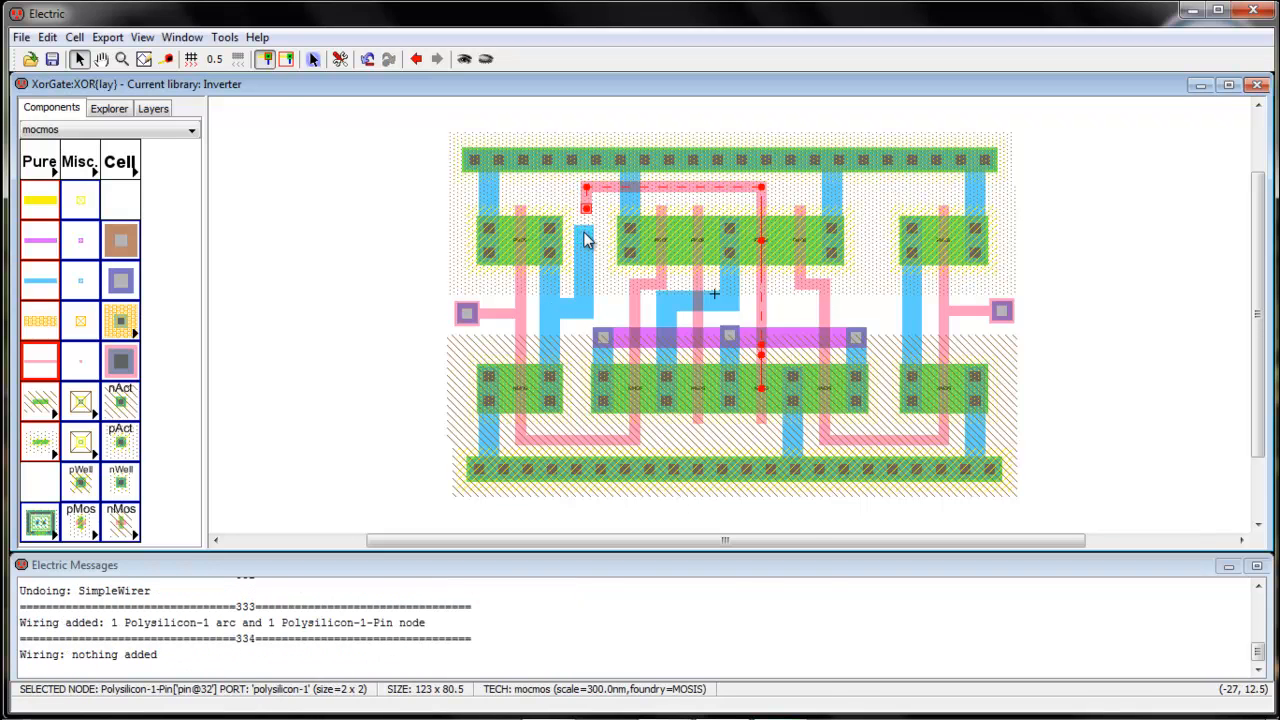
pyautogui.rightClick(586, 233)
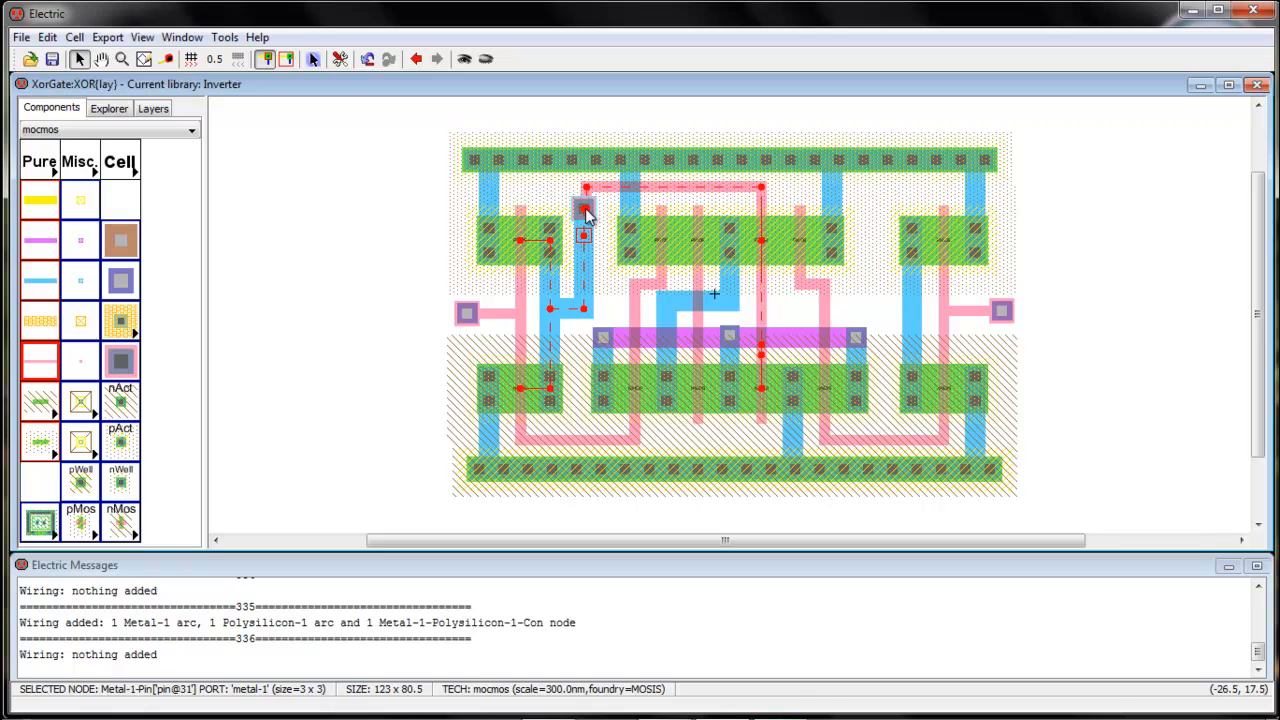
pyautogui.moveTo(587, 215); pyautogui.dragTo(592, 243)
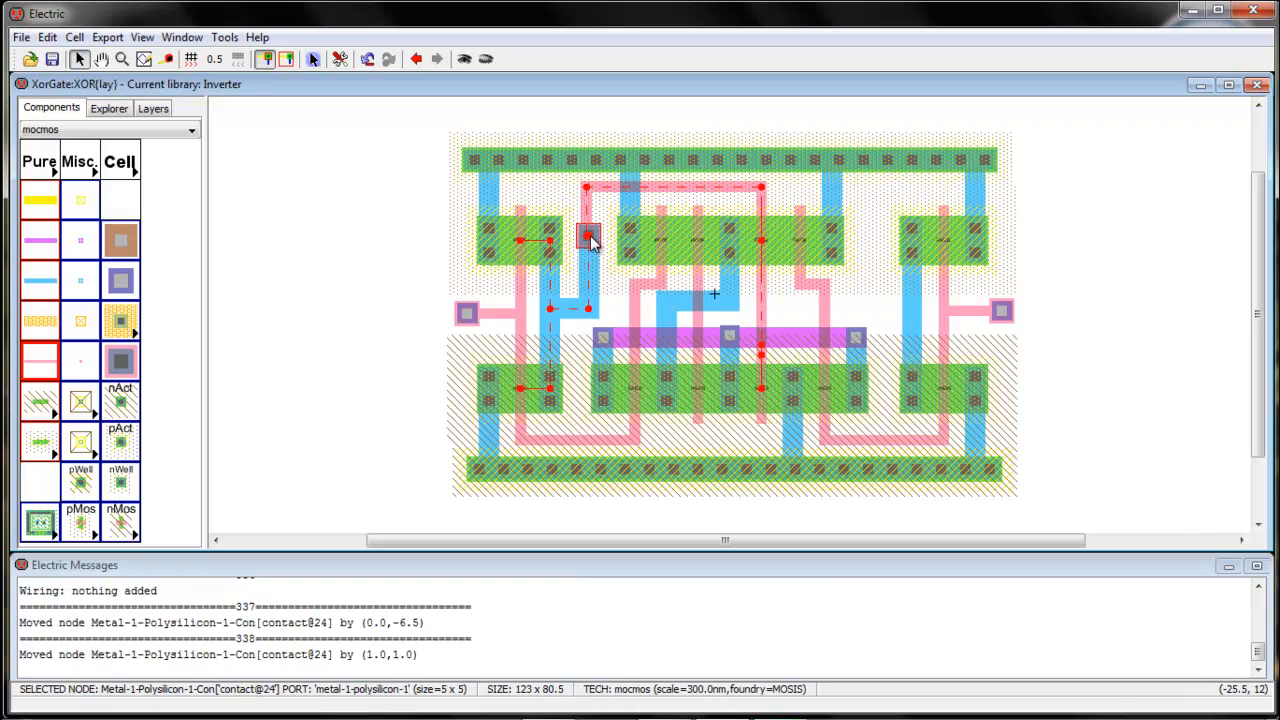
pyautogui.click(596, 238)
pyautogui.click(226, 37)
# Run a hierarchical DRC and step through the reported Metal-1 spacing errors
pyautogui.moveTo(245, 60)
pyautogui.click(412, 58)
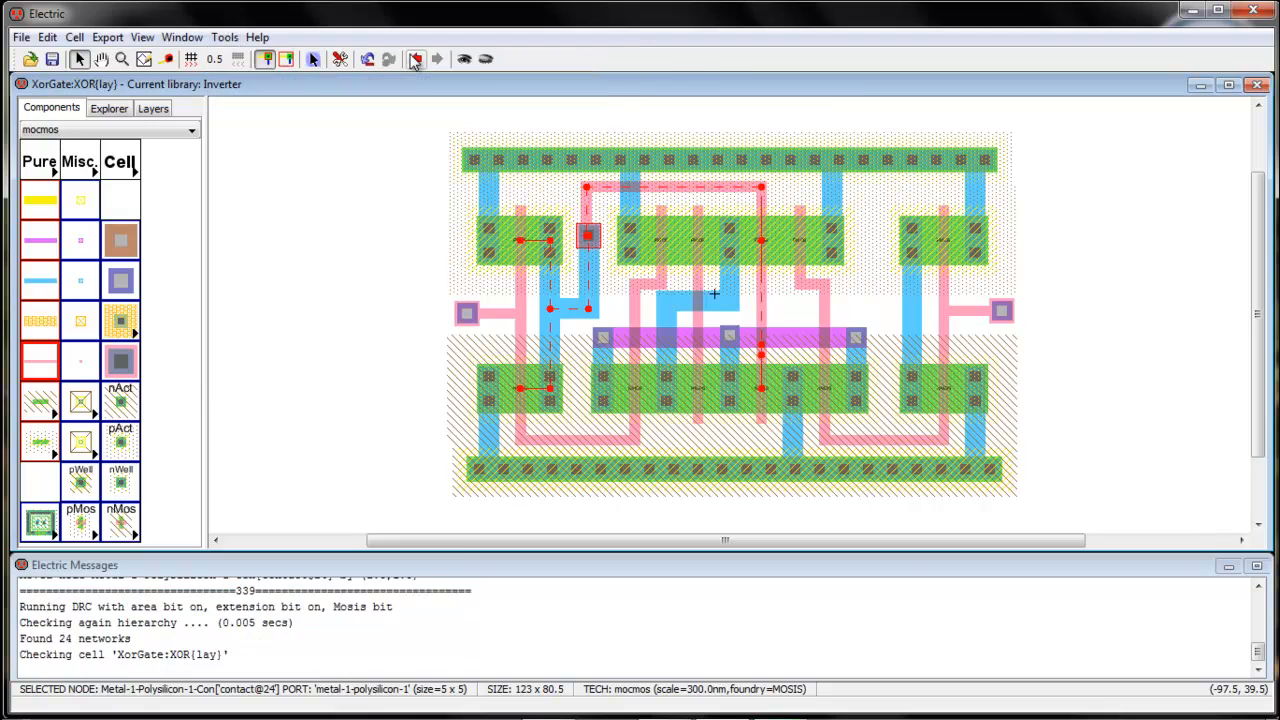
pyautogui.click(648, 392)
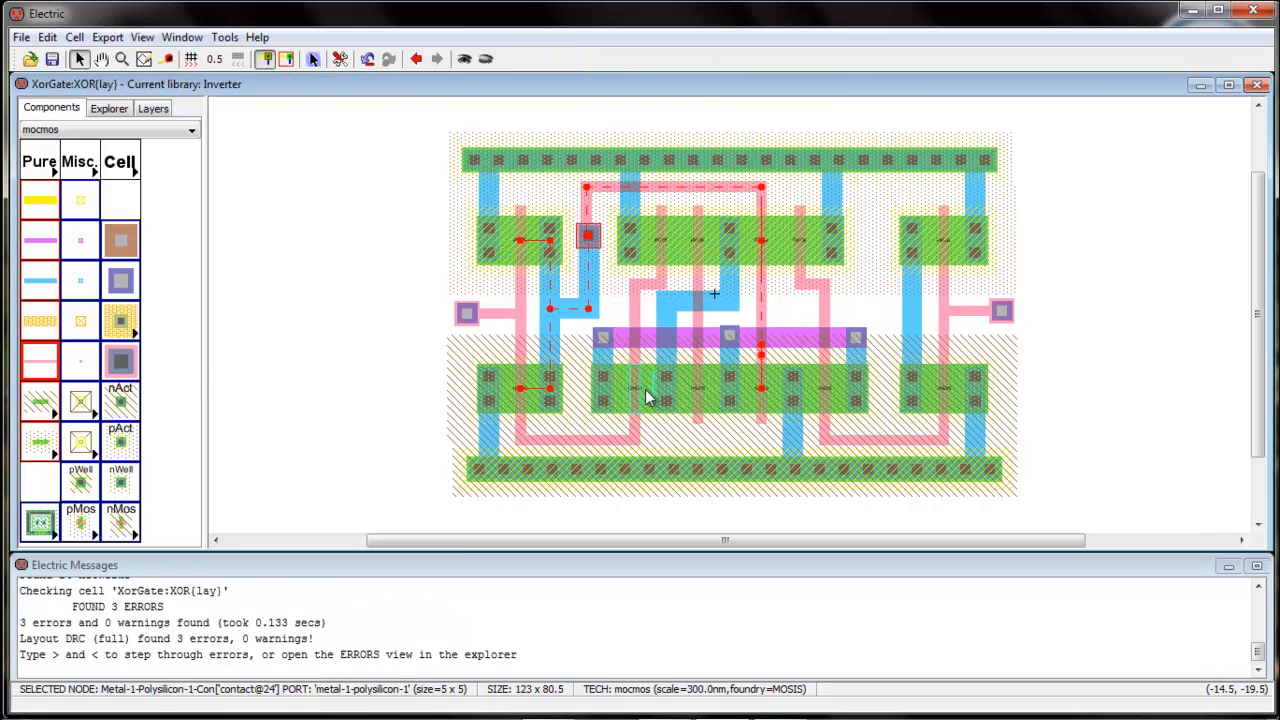
pyautogui.hotkey('shift', '.')
pyautogui.hotkey('shift', '.')
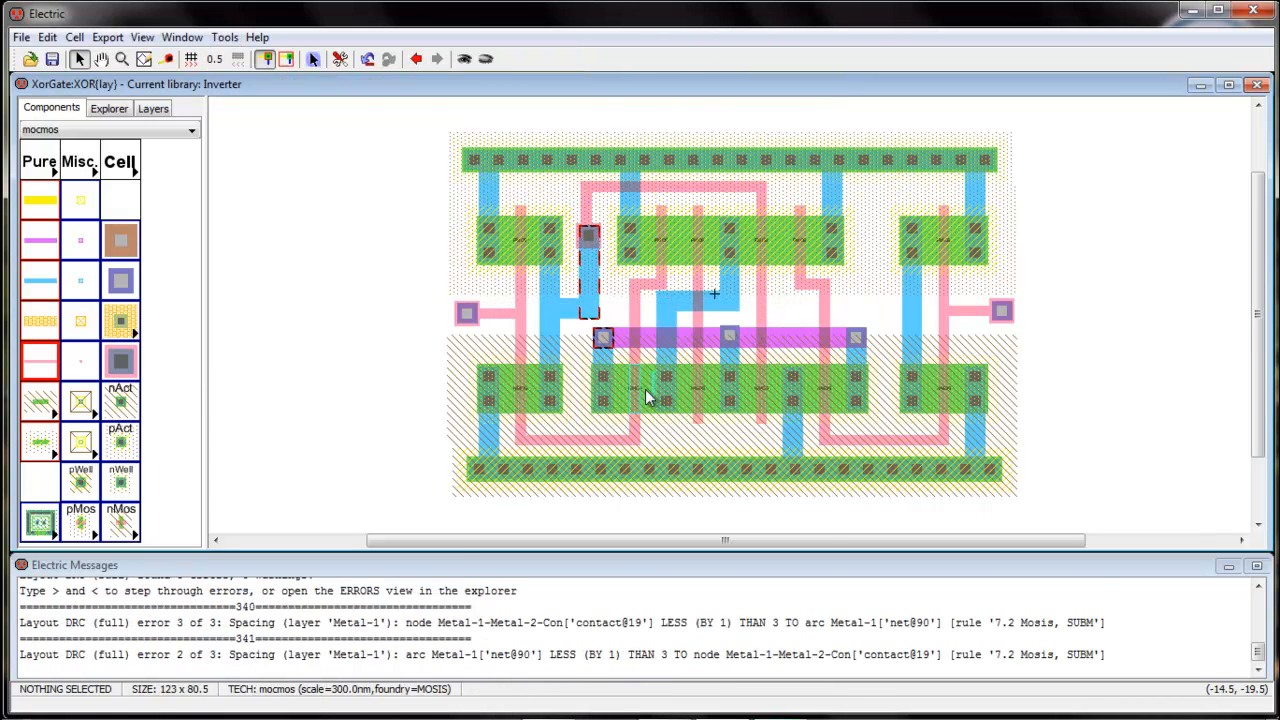
pyautogui.hotkey('shift', '.')
pyautogui.hotkey('shift', '.')
pyautogui.hotkey('shift', '.')
pyautogui.hotkey('shift', '.')
pyautogui.hotkey('shift', '.')
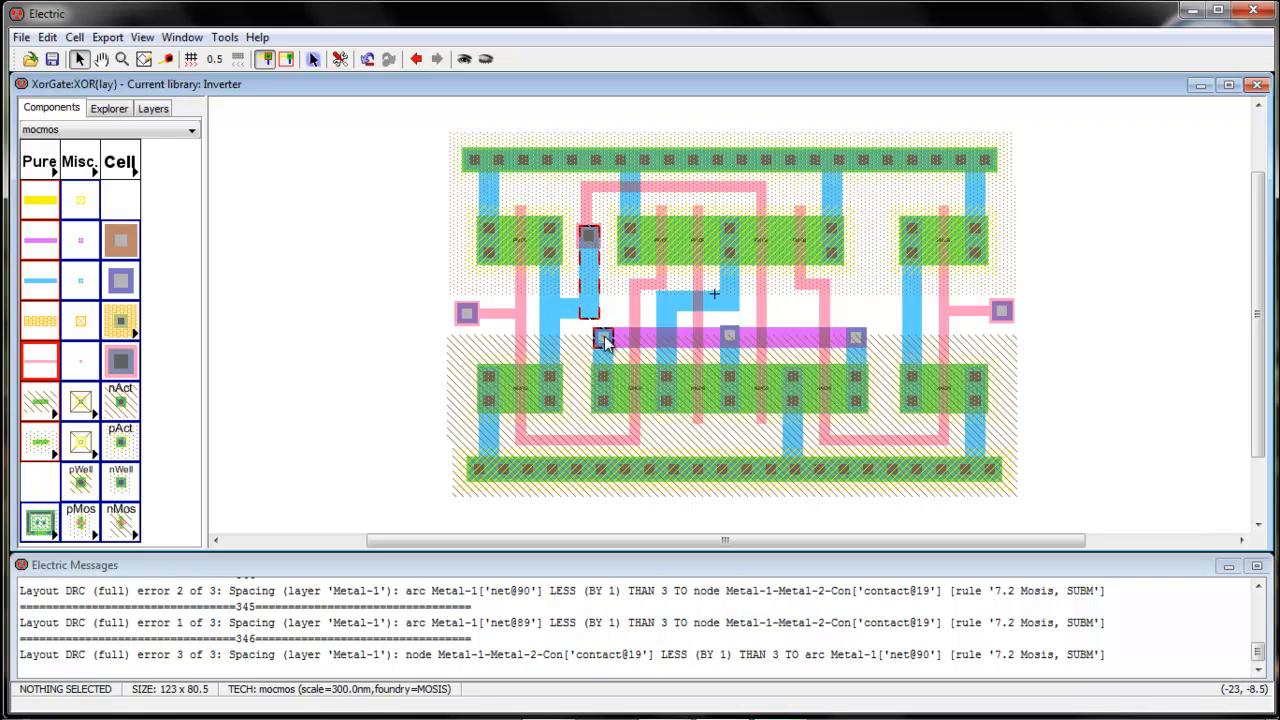
# Move the offending metal-1 wire up and rerun DRC, getting 0 errors and 0 warnings
pyautogui.click(578, 320)
pyautogui.moveTo(578, 320); pyautogui.dragTo(573, 299)
pyautogui.click(617, 282)
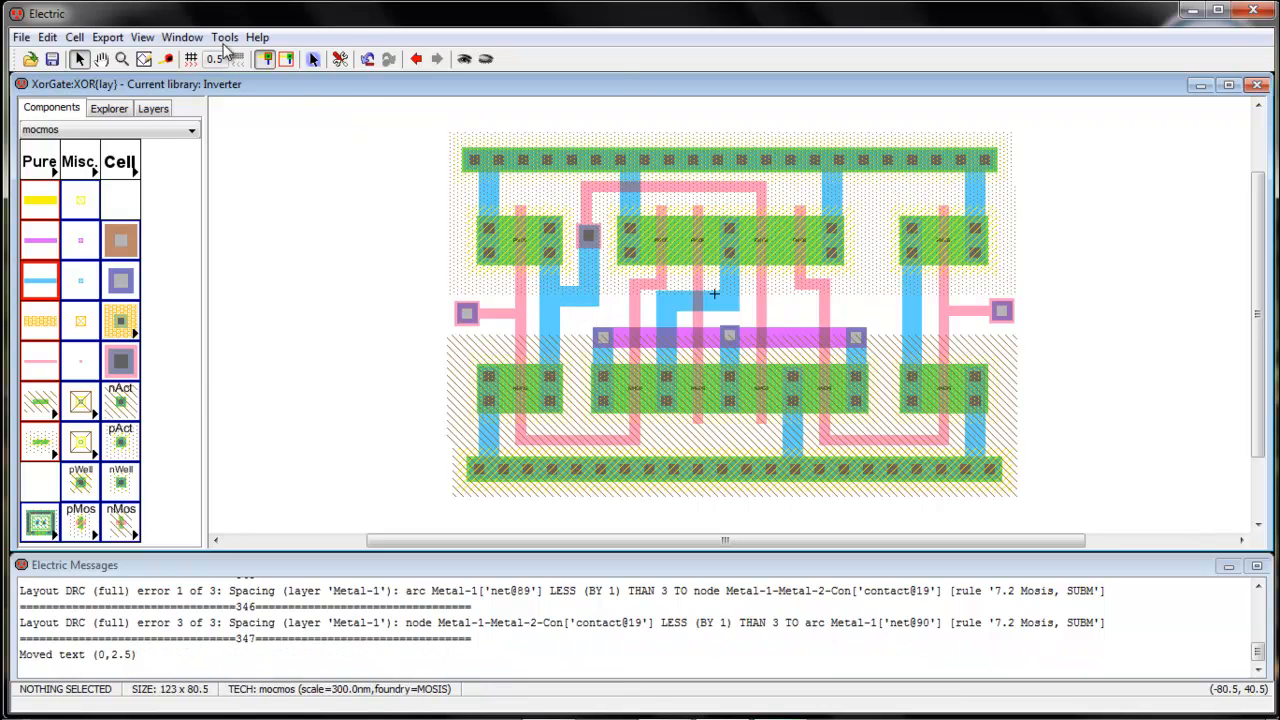
pyautogui.click(224, 37)
pyautogui.moveTo(245, 60)
pyautogui.click(440, 58)
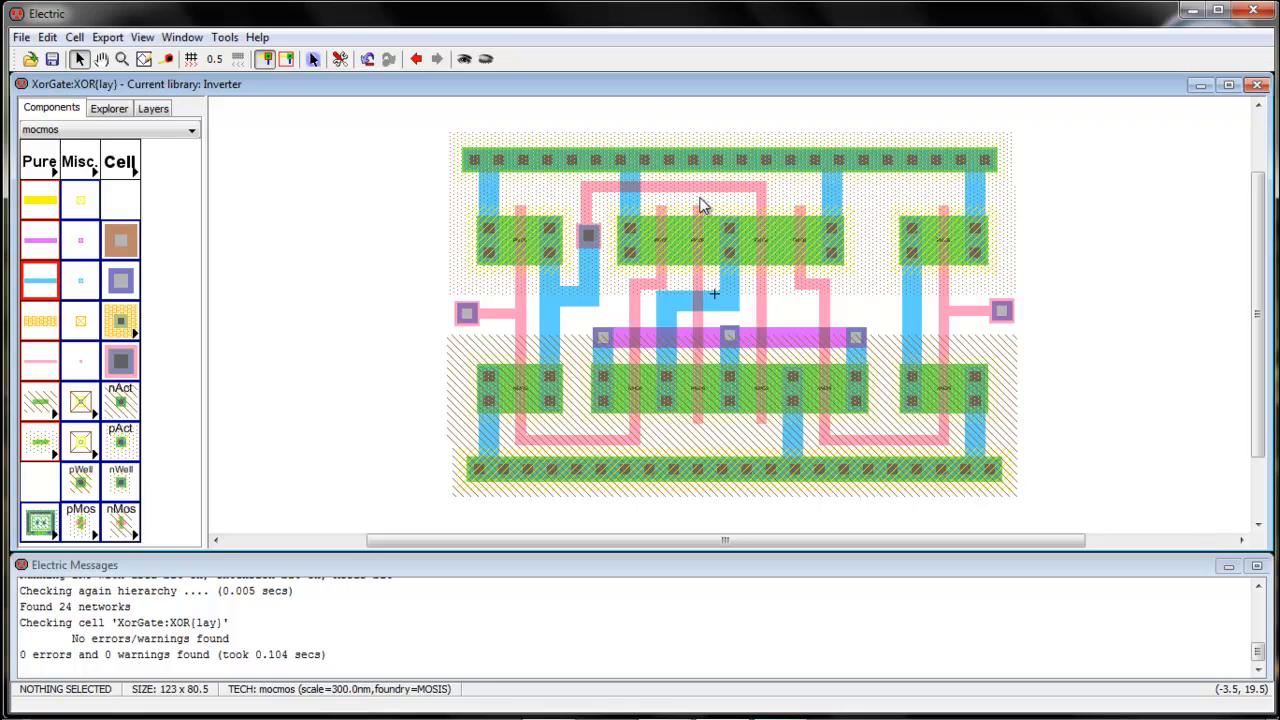
# Delete the three lower-right polysilicon wires
pyautogui.click(885, 443)
pyautogui.press('Delete')
pyautogui.click(826, 440)
pyautogui.press('Delete')
pyautogui.click(944, 432)
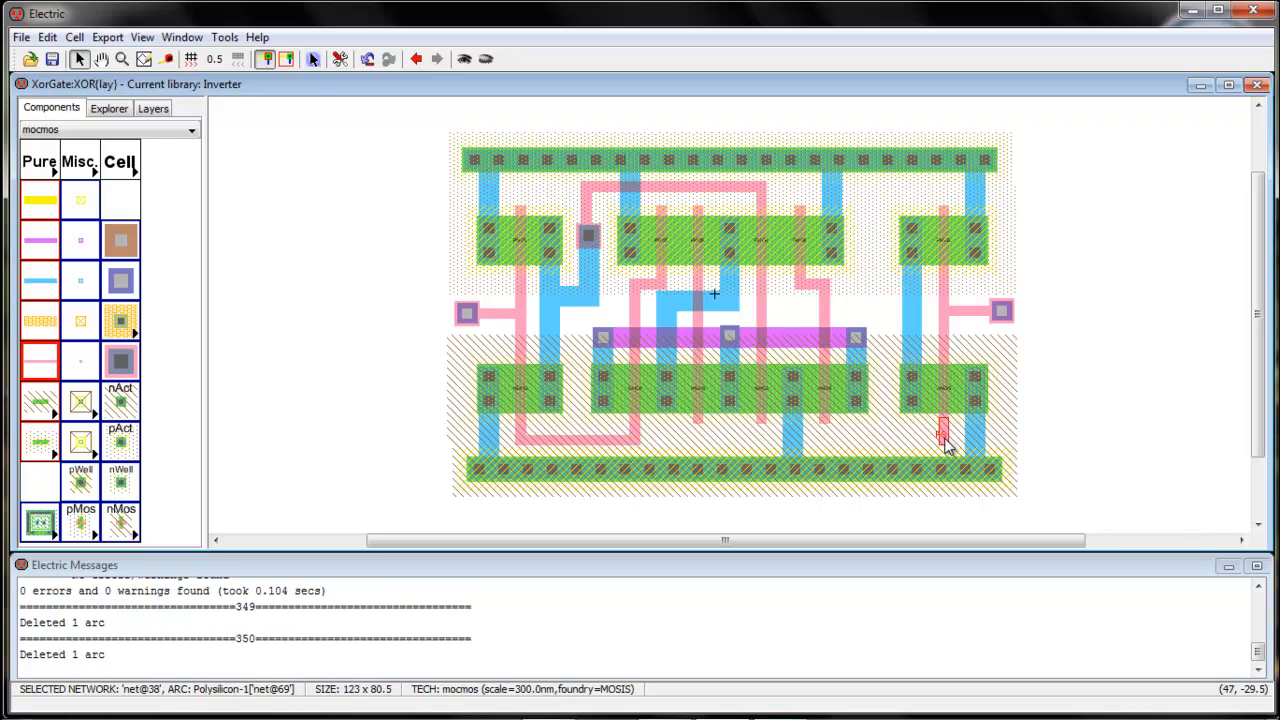
pyautogui.press('Delete')
# Route poly from the pMOS gate up, right and down to the right pMOS gate, nudged one unit right
pyautogui.click(800, 212)
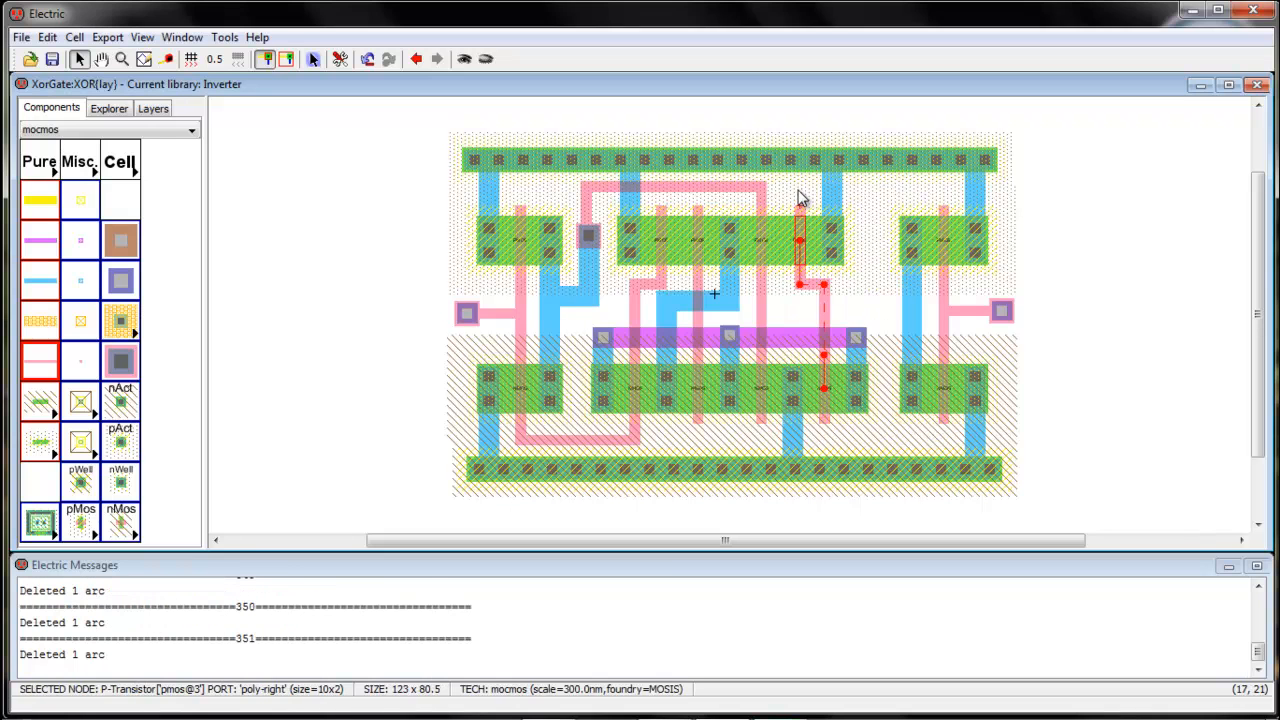
pyautogui.rightClick(800, 190)
pyautogui.rightClick(938, 188)
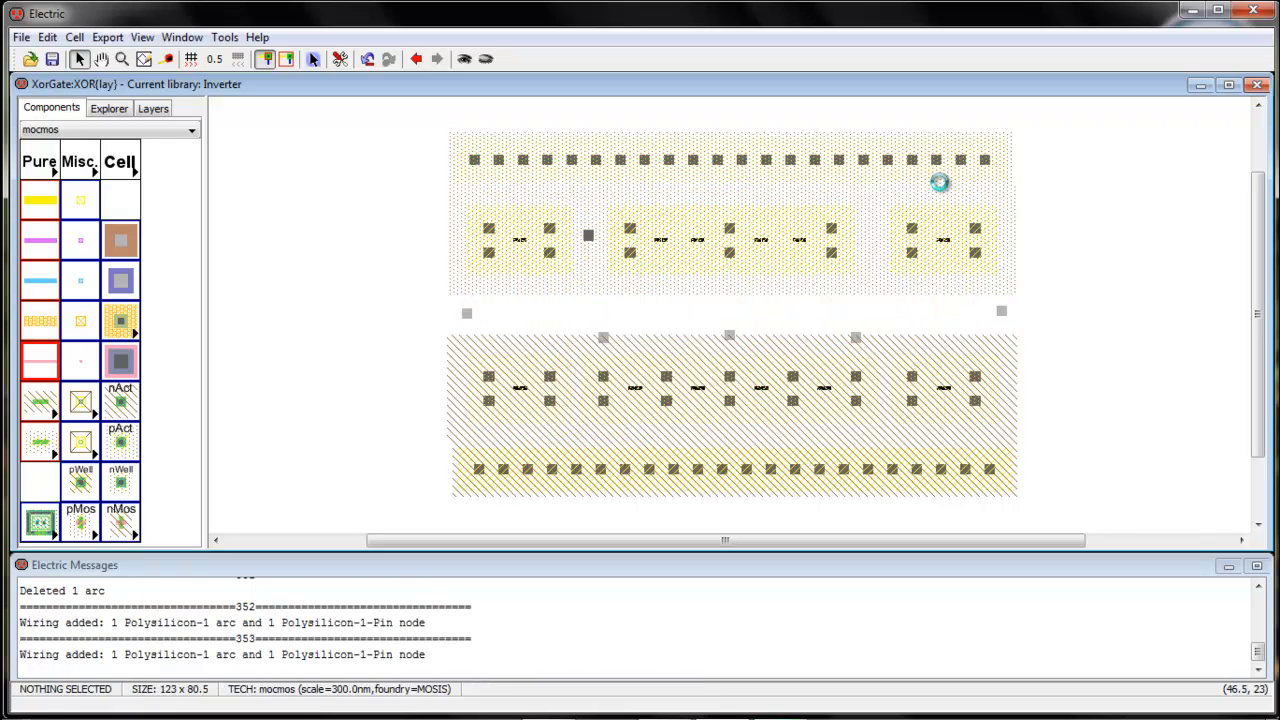
pyautogui.rightClick(940, 190)
pyautogui.rightClick(944, 208)
pyautogui.rightClick(944, 208)
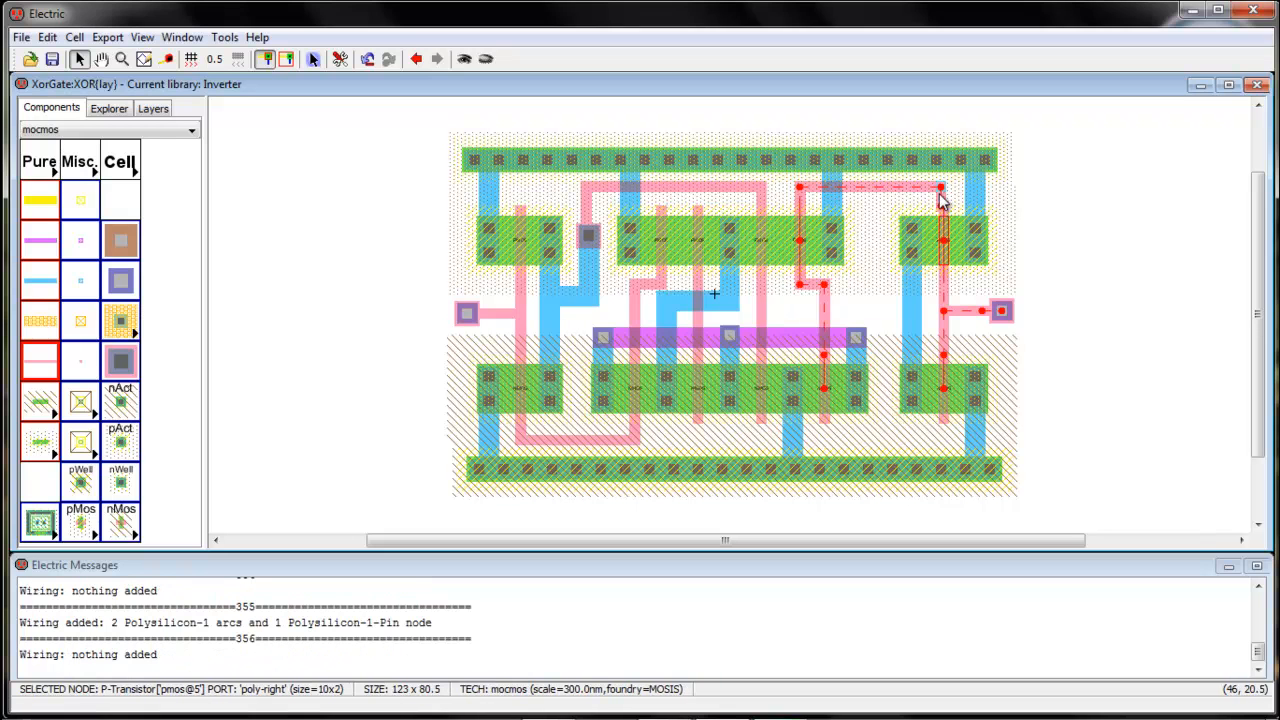
pyautogui.click(926, 203)
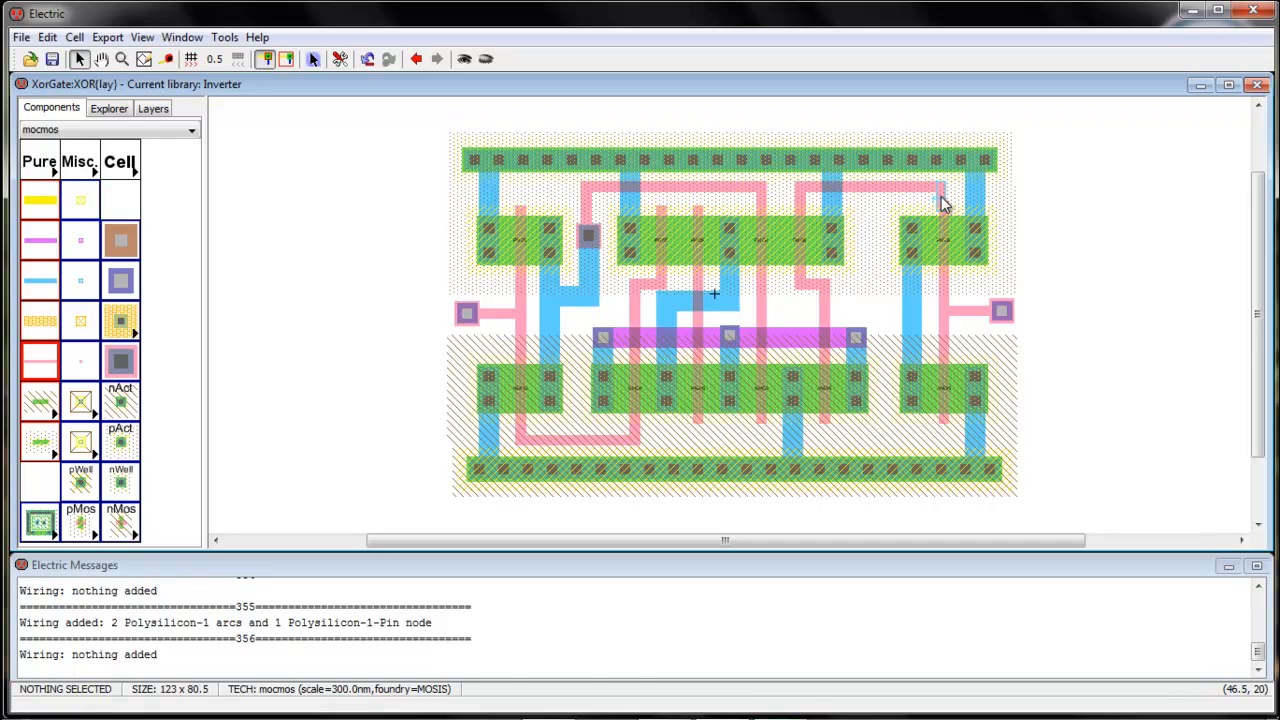
pyautogui.moveTo(943, 203); pyautogui.dragTo(948, 203)
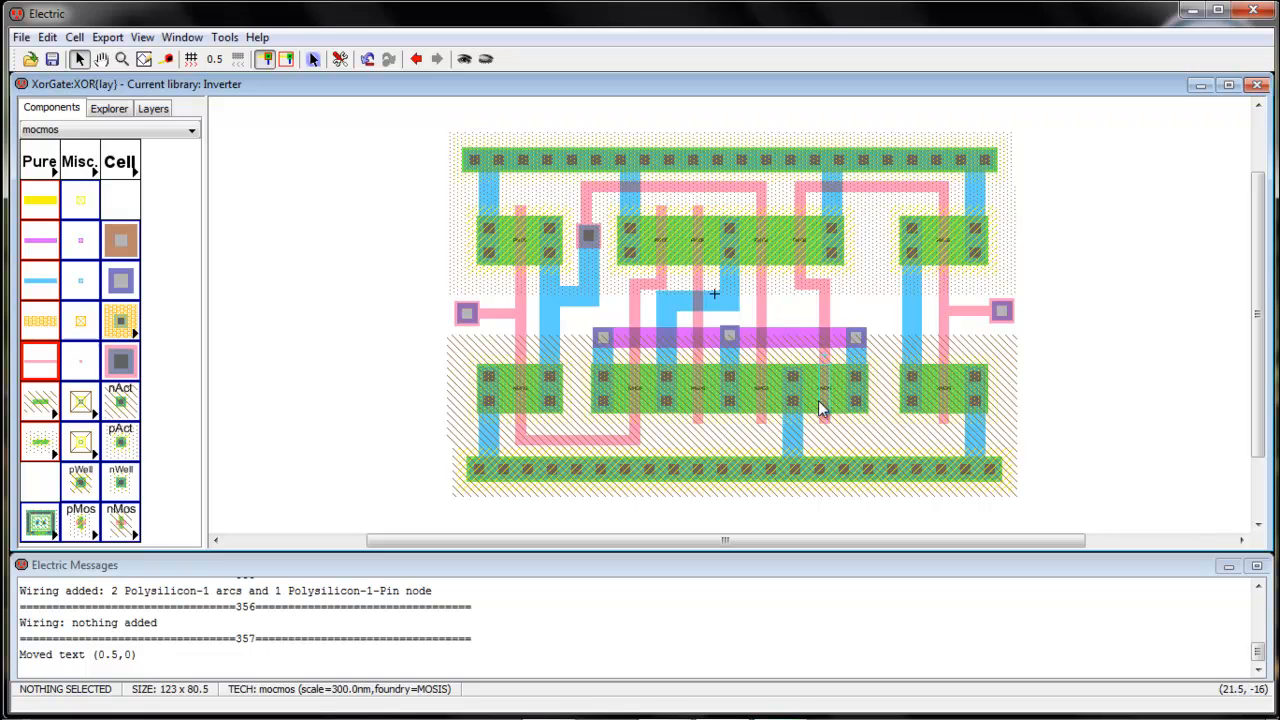
# Route poly from the middle nMOS gate down and across to the right
pyautogui.click(698, 424)
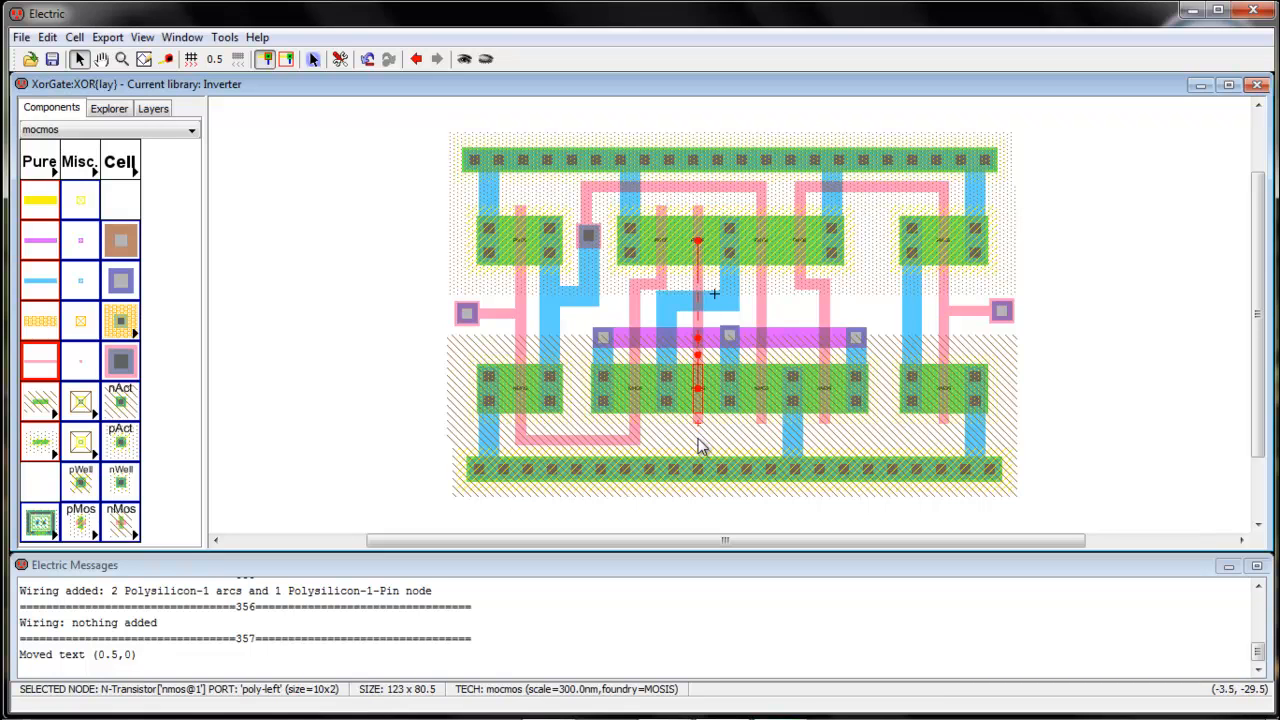
pyautogui.rightClick(700, 445)
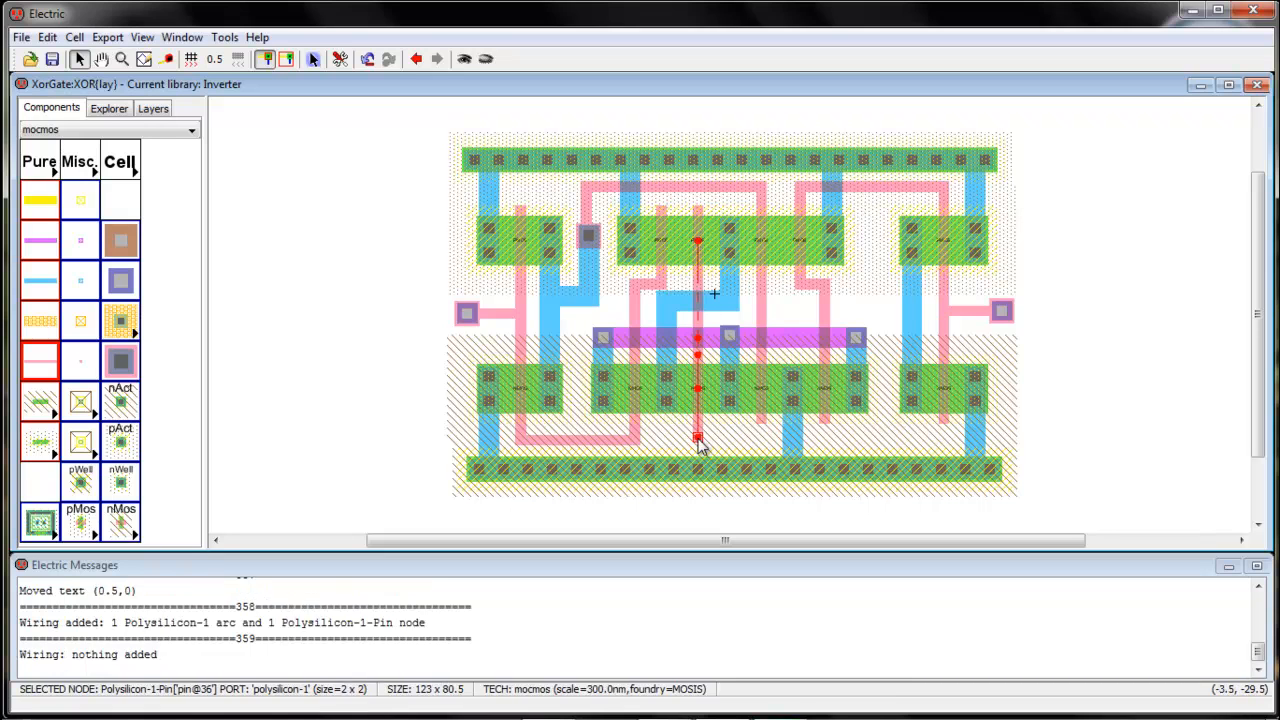
pyautogui.rightClick(886, 442)
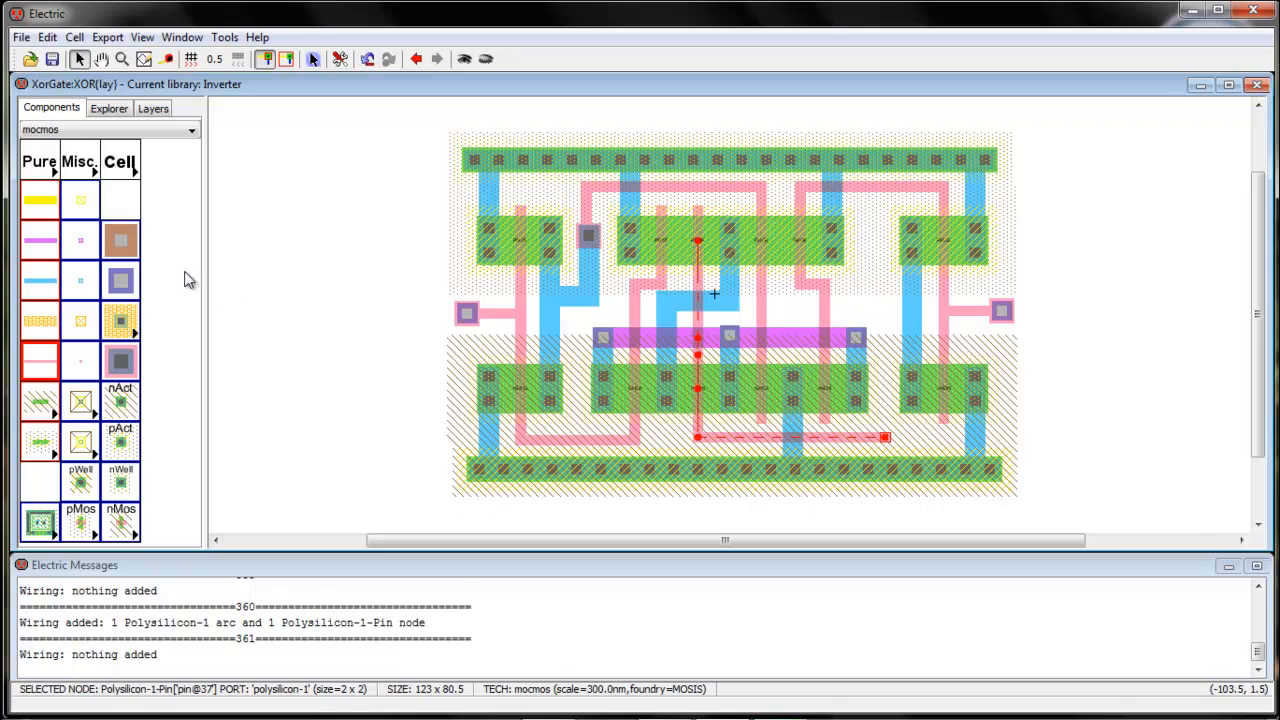
# Place a Metal-1-Polysilicon-1 contact beside the right inverter, replacing a mistaken Metal-1-Metal-2 contact
pyautogui.click(120, 280)
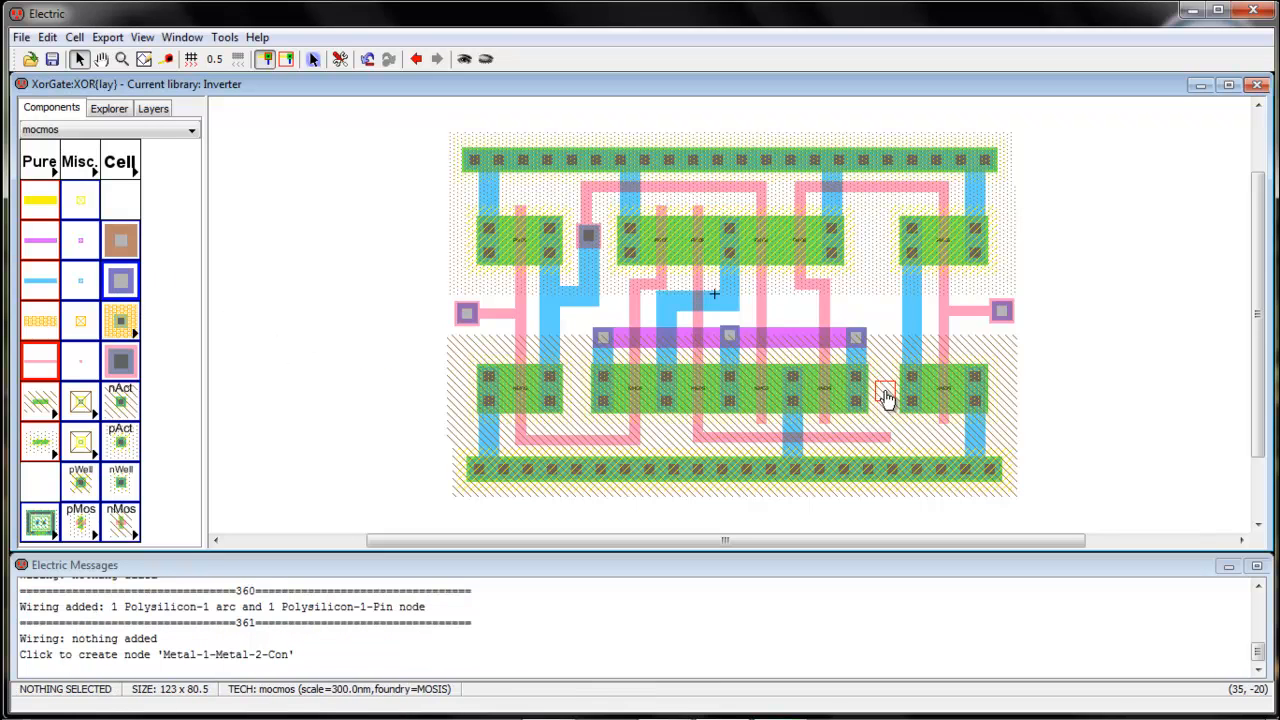
pyautogui.click(880, 297)
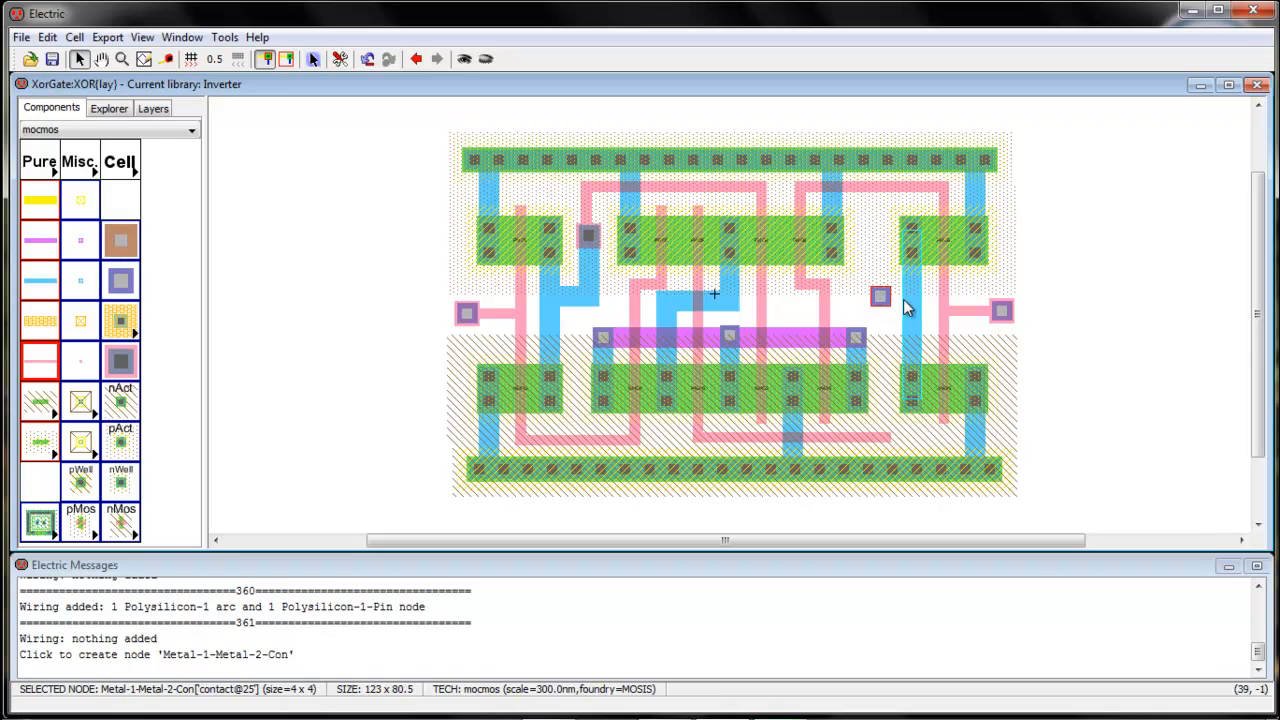
pyautogui.hotkey('ctrl', 'z')
pyautogui.click(123, 370)
pyautogui.click(123, 370)
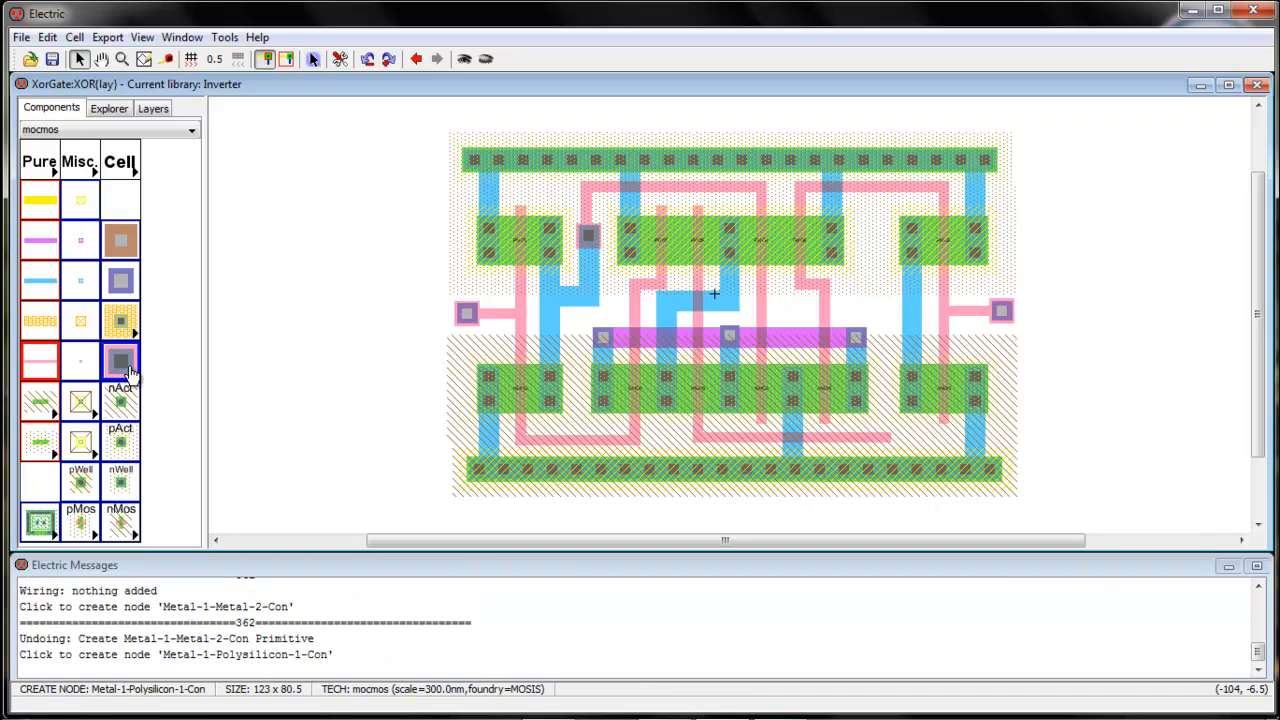
pyautogui.click(879, 295)
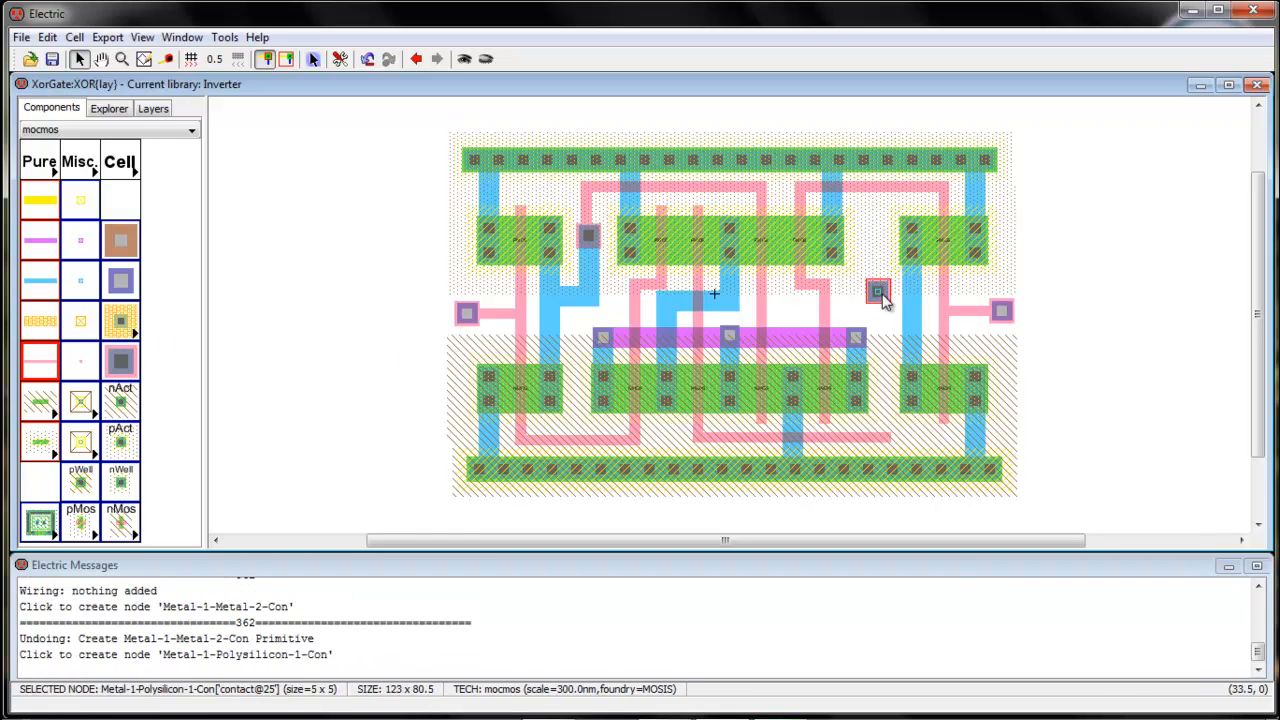
# Wire the right inverter's metal-1 and the aligned poly end up into the new contact
pyautogui.click(907, 293)
pyautogui.rightClick(883, 291)
pyautogui.rightClick(883, 291)
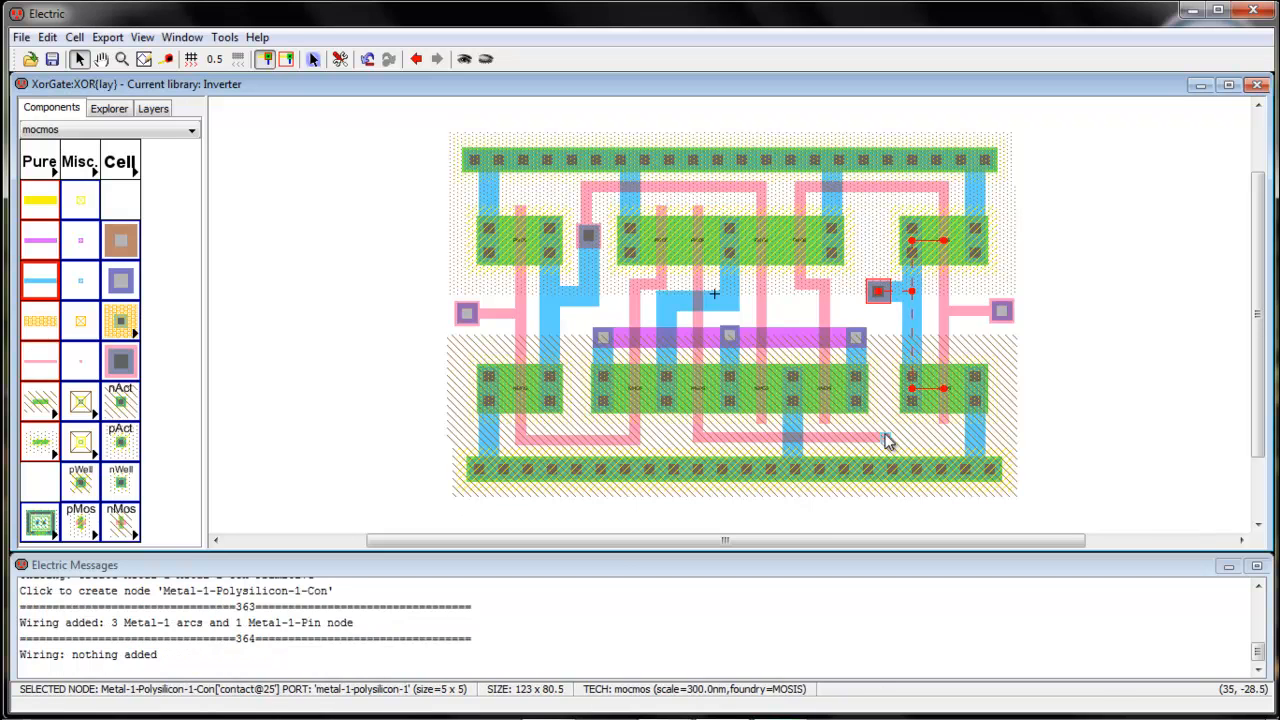
pyautogui.click(886, 437)
pyautogui.rightClick(877, 290)
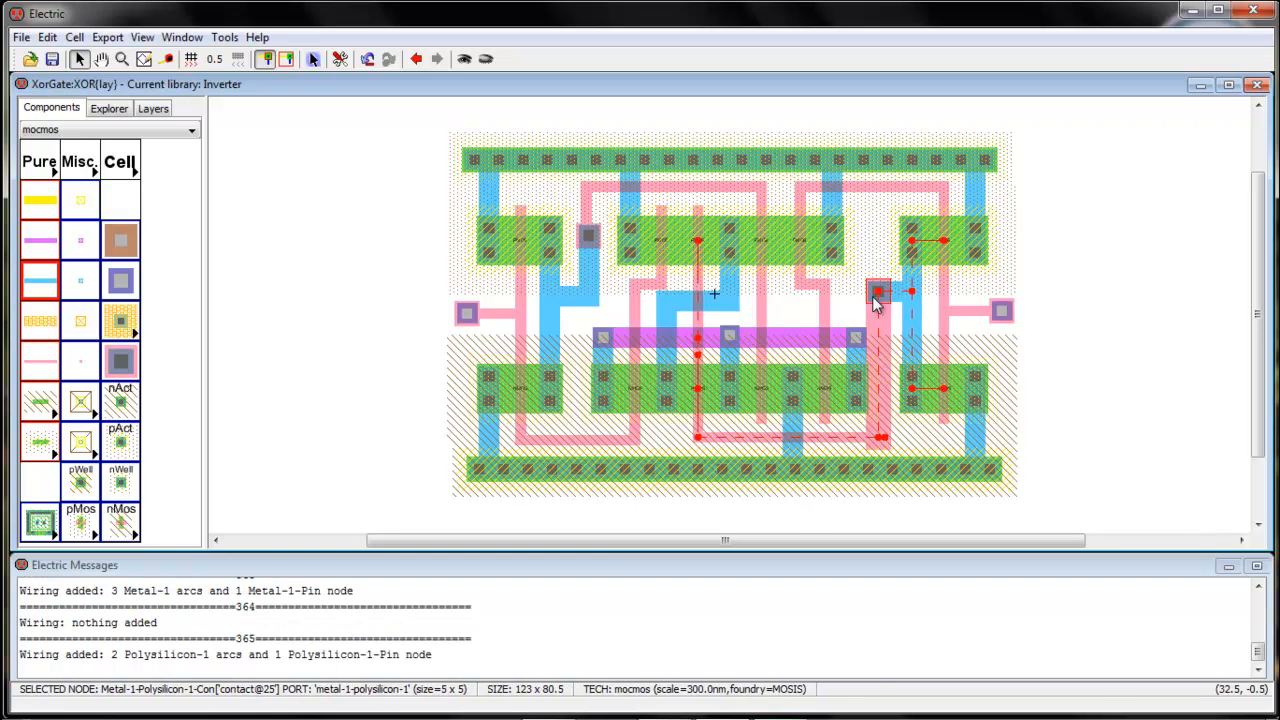
pyautogui.hotkey('ctrl', 'z')
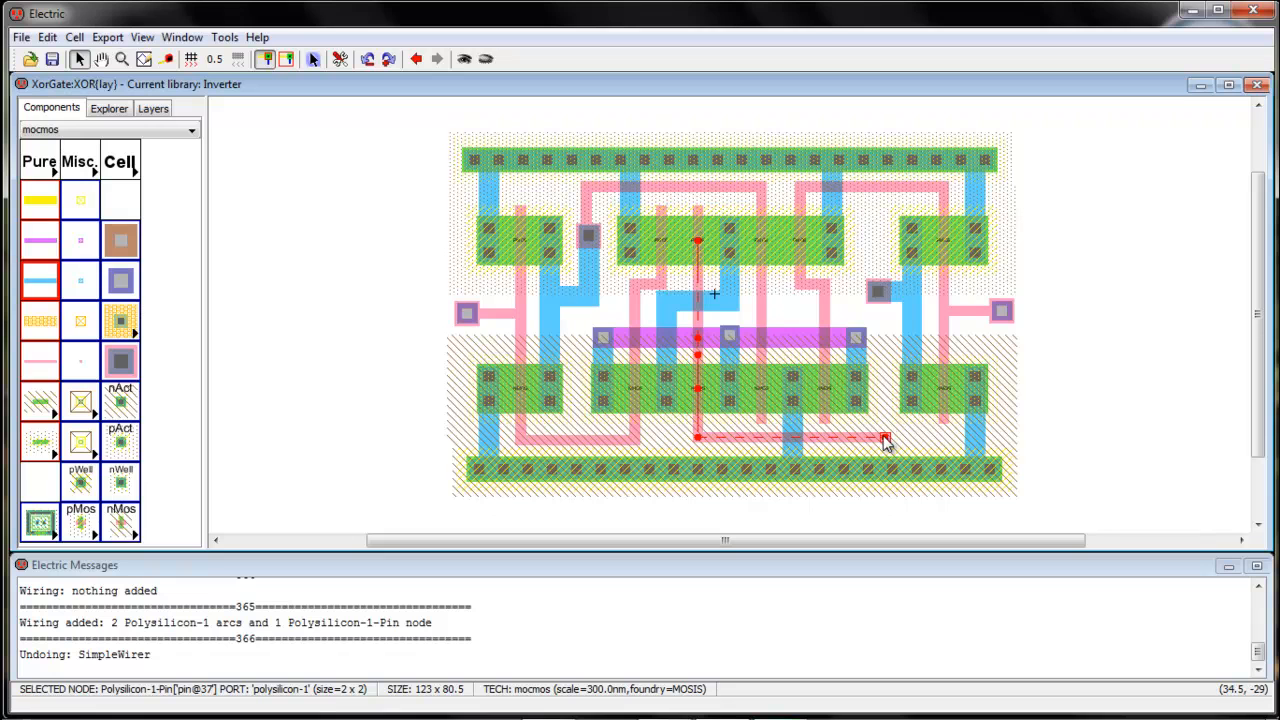
pyautogui.moveTo(884, 437); pyautogui.dragTo(881, 437)
pyautogui.rightClick(878, 305)
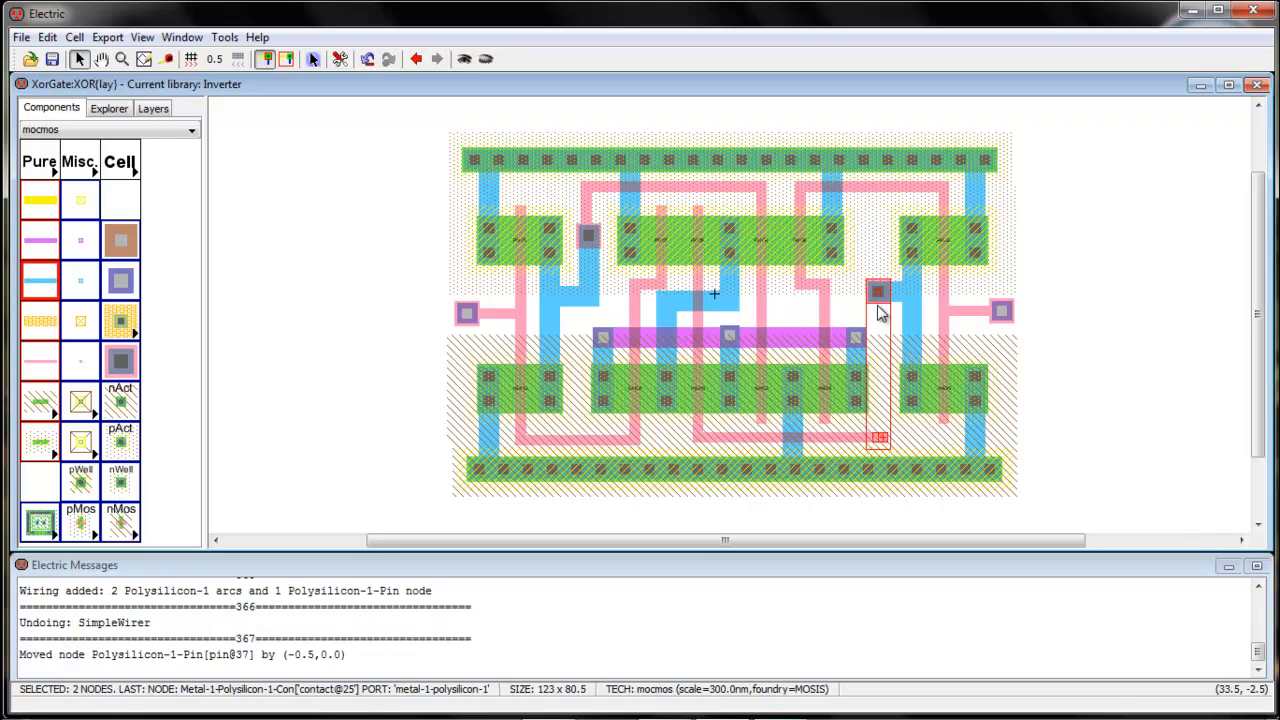
pyautogui.click(883, 385)
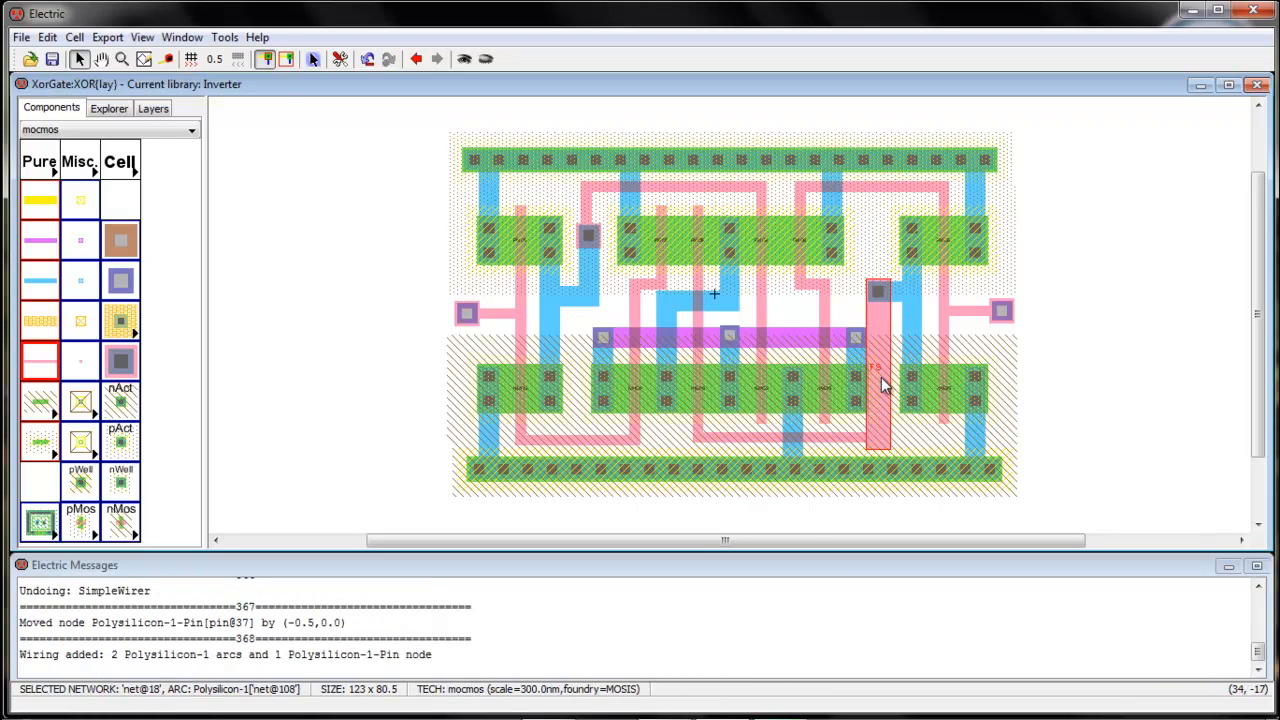
# Set the vertical poly arc's width to 2 in Arc Properties, then nudge it right
pyautogui.doubleClick(883, 385)
pyautogui.click(186, 152)
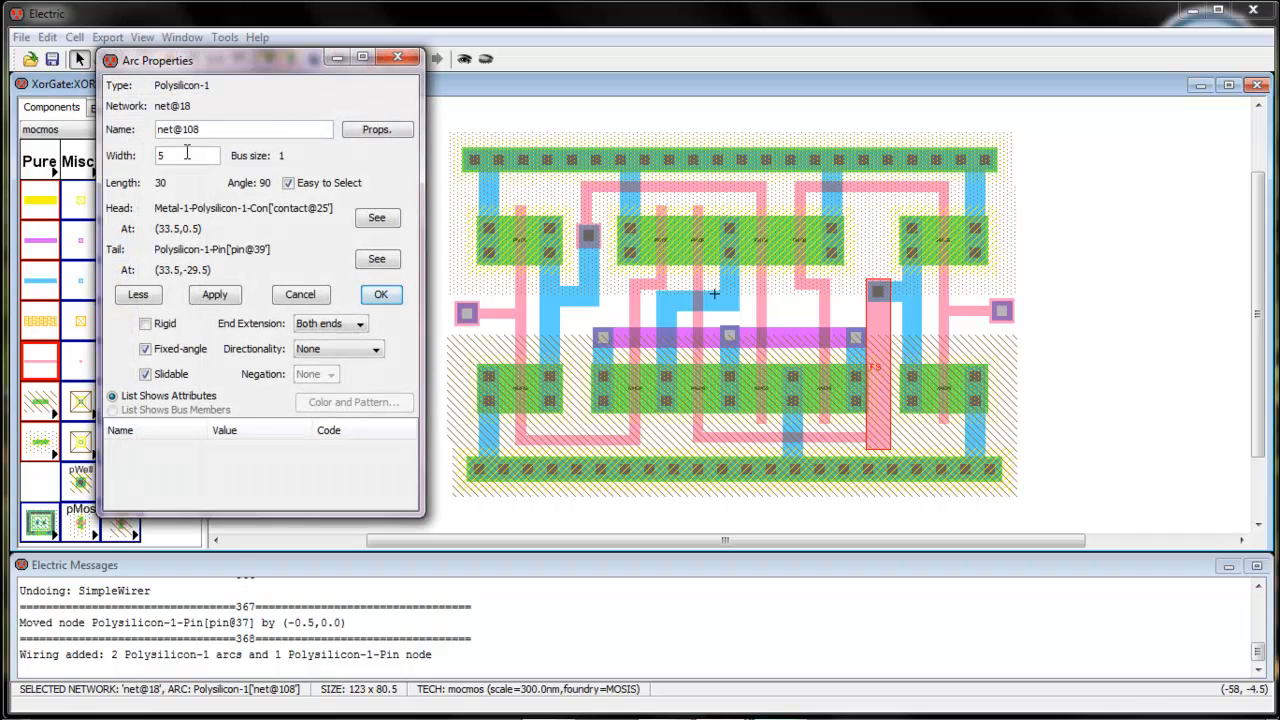
pyautogui.write('2')
pyautogui.click(381, 294)
pyautogui.click(900, 443)
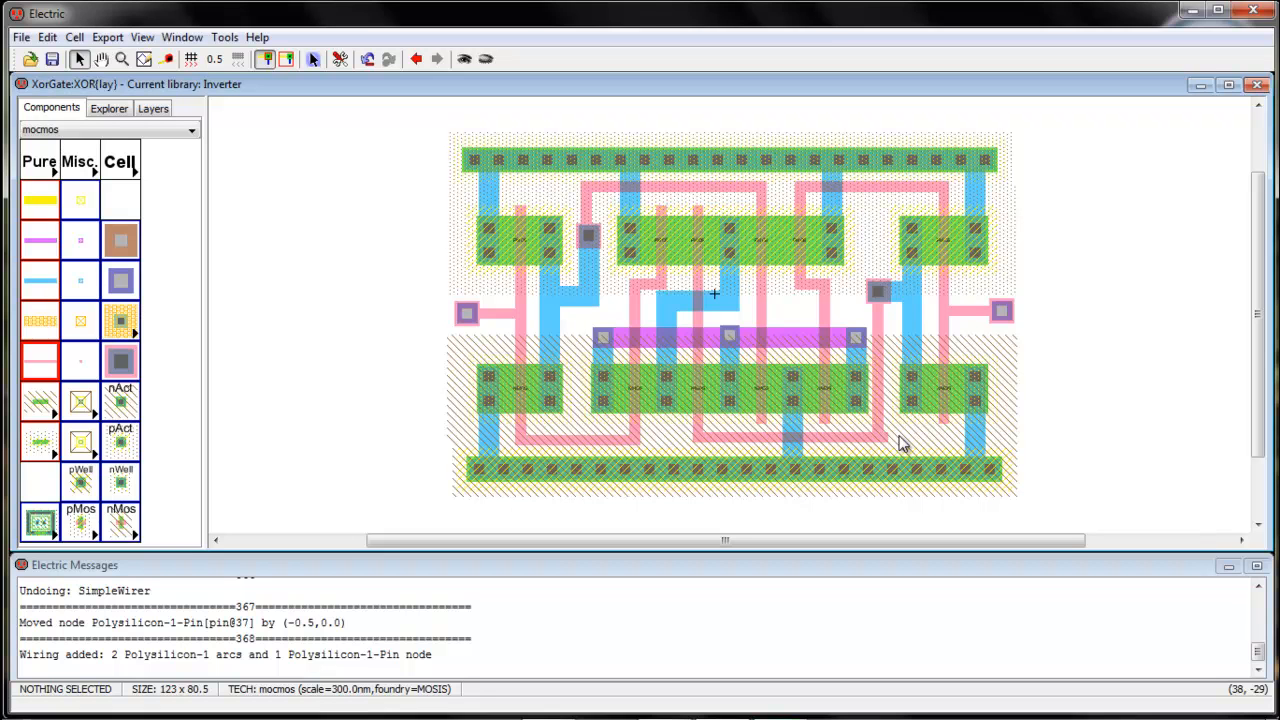
pyautogui.moveTo(885, 391); pyautogui.dragTo(891, 392)
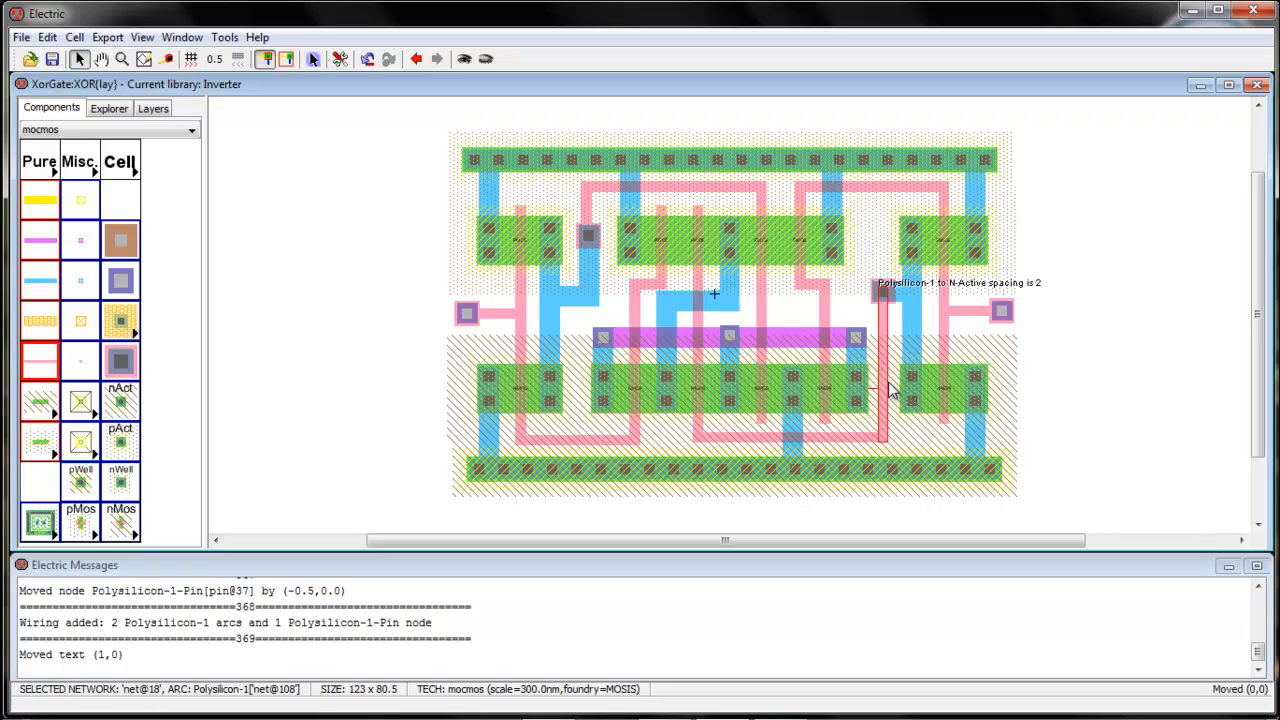
# Run a hierarchical DRC, which finds 3 errors, and move the lower horizontal poly wire down one unit
pyautogui.click(925, 458)
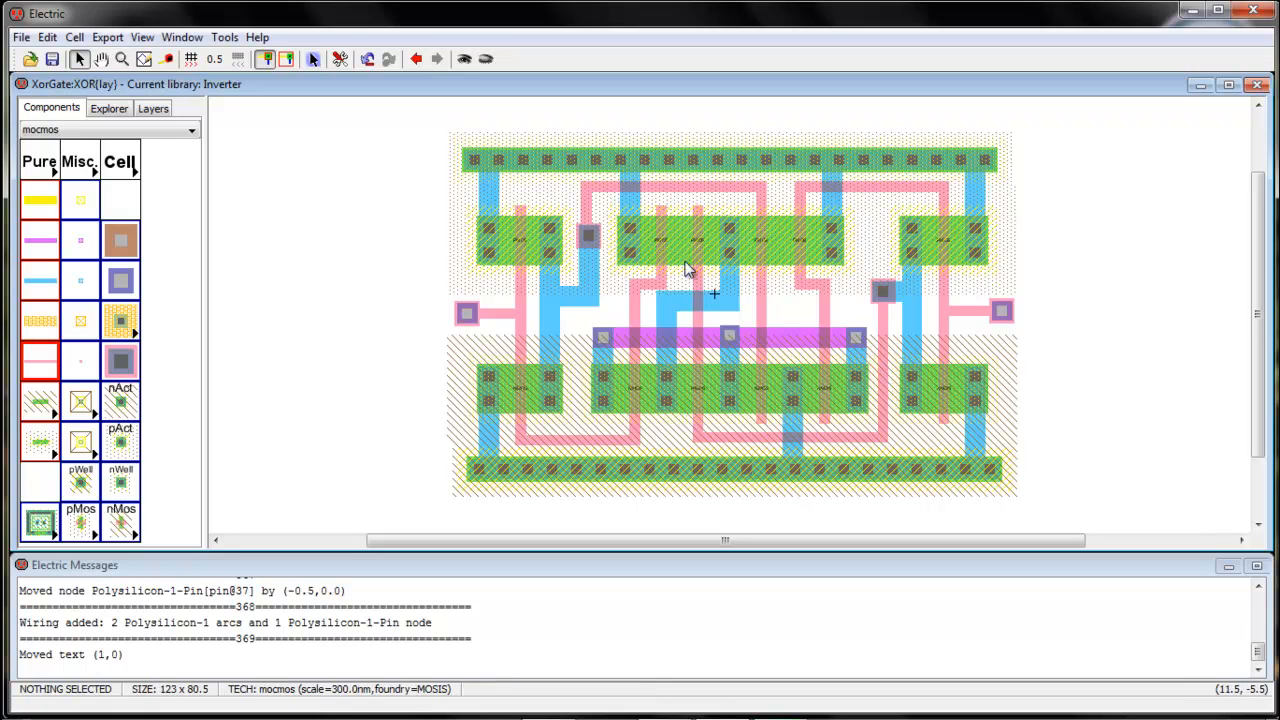
pyautogui.click(218, 40)
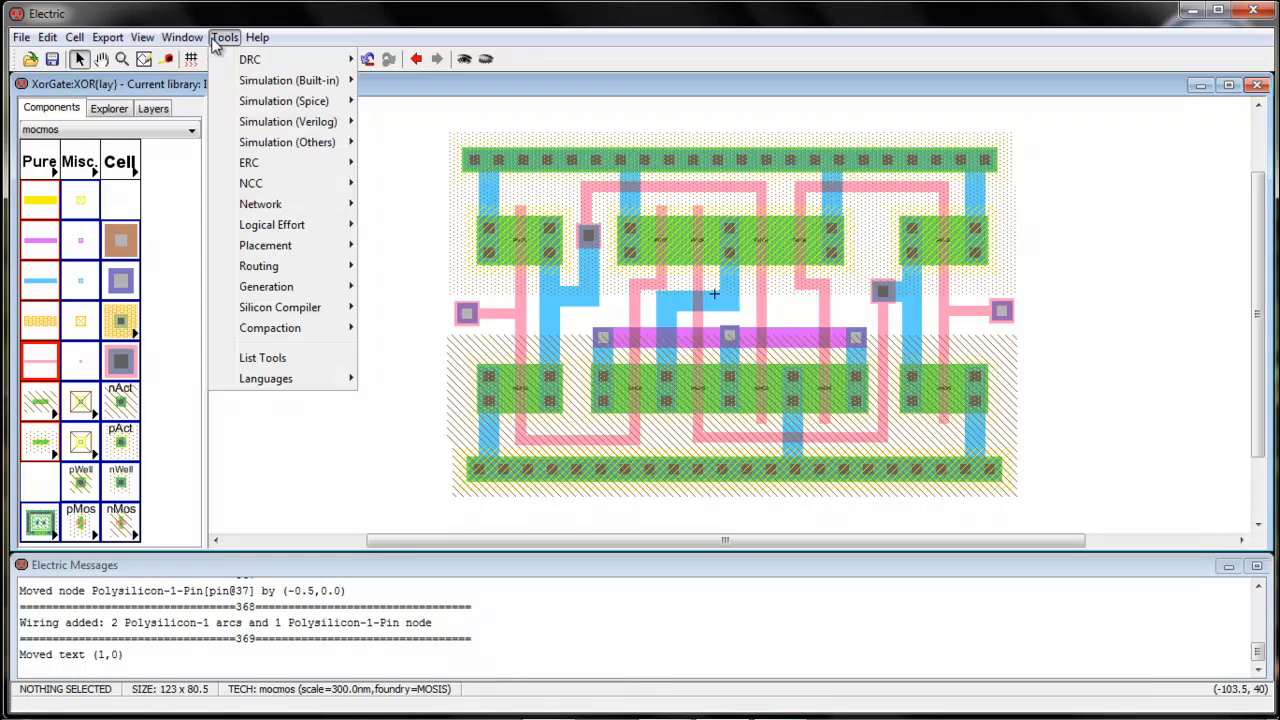
pyautogui.moveTo(238, 58)
pyautogui.click(440, 58)
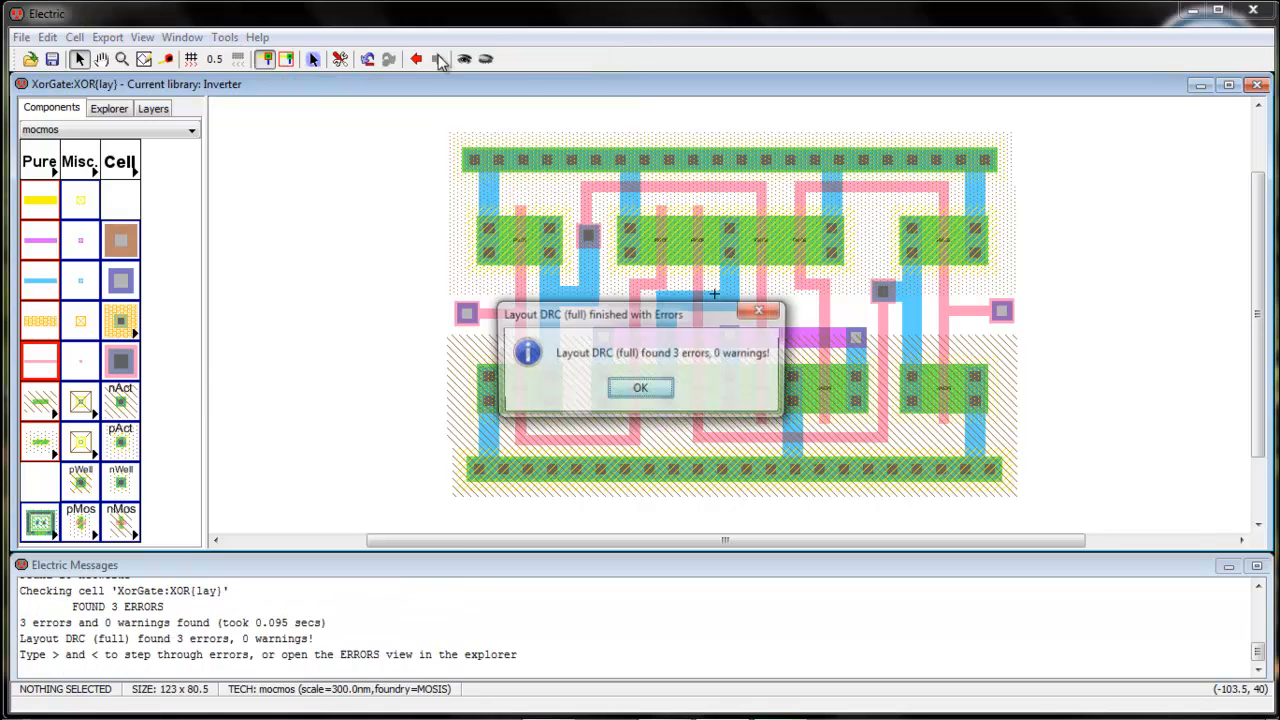
pyautogui.click(655, 389)
pyautogui.press('less')
pyautogui.press('less')
pyautogui.press('less')
pyautogui.press('less')
pyautogui.press('less')
pyautogui.press('less')
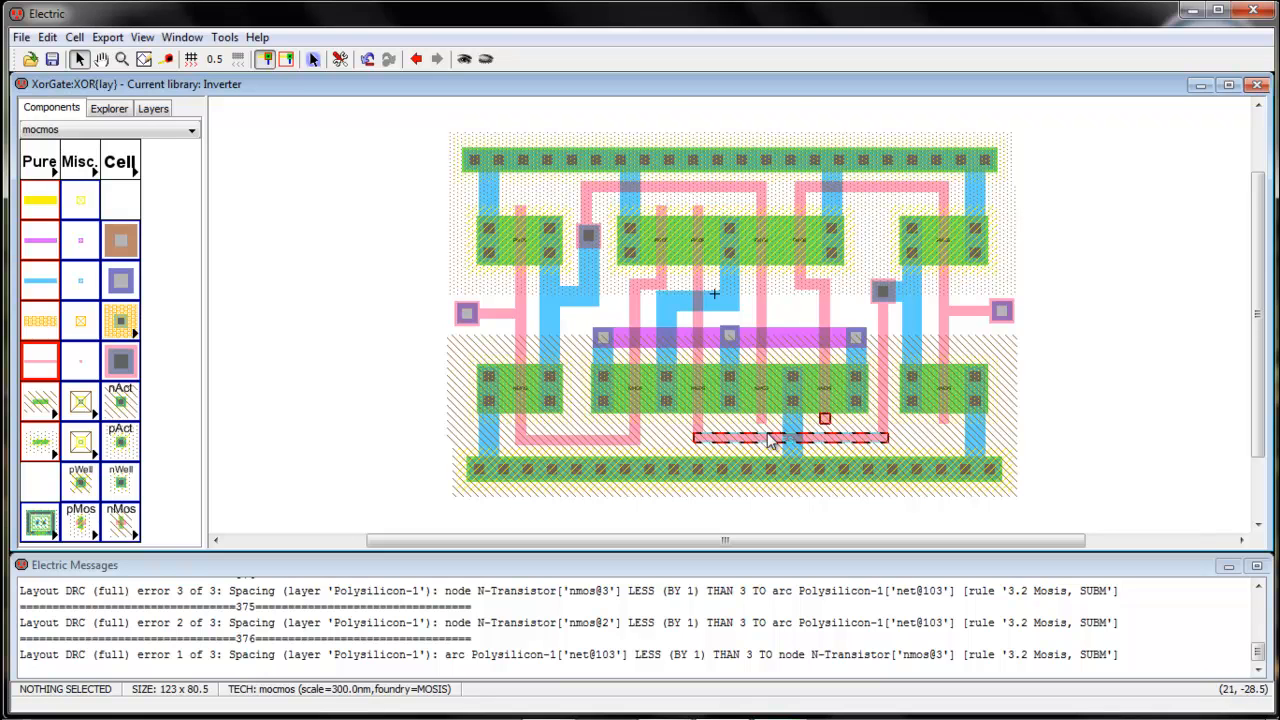
pyautogui.click(864, 445)
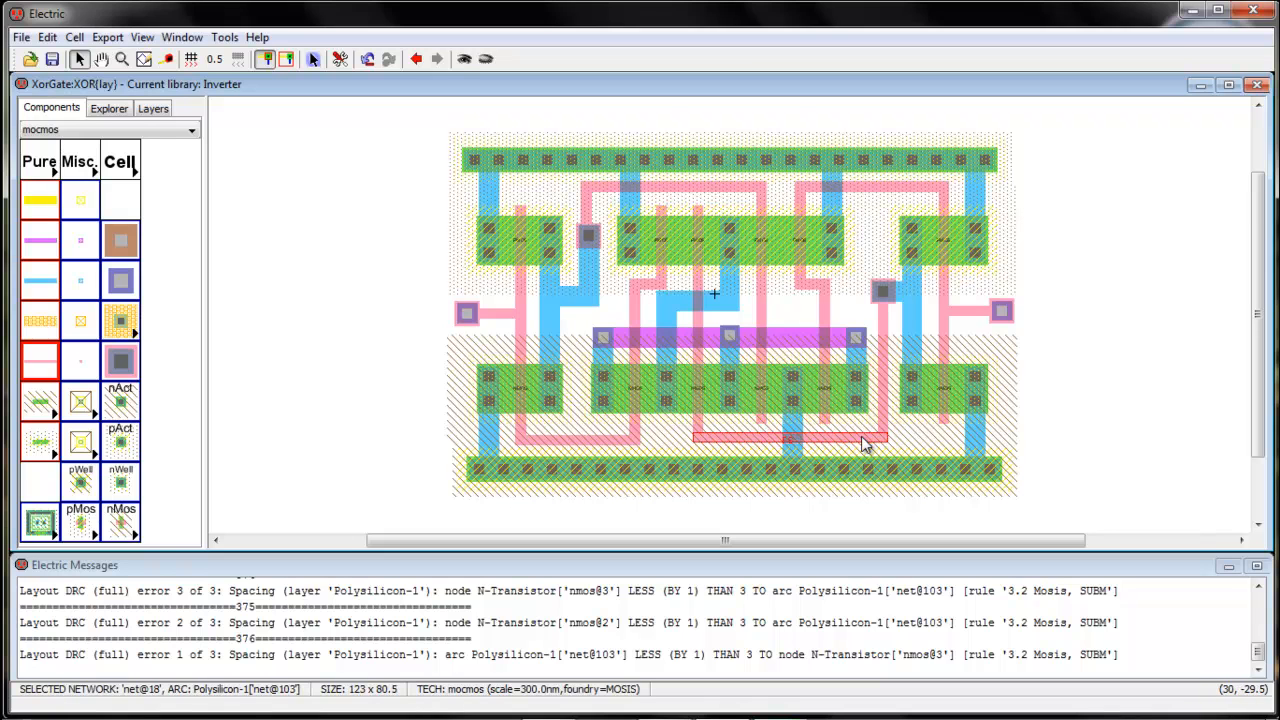
pyautogui.press('Down')
pyautogui.moveTo(862, 439); pyautogui.dragTo(863, 443)
pyautogui.click(862, 529)
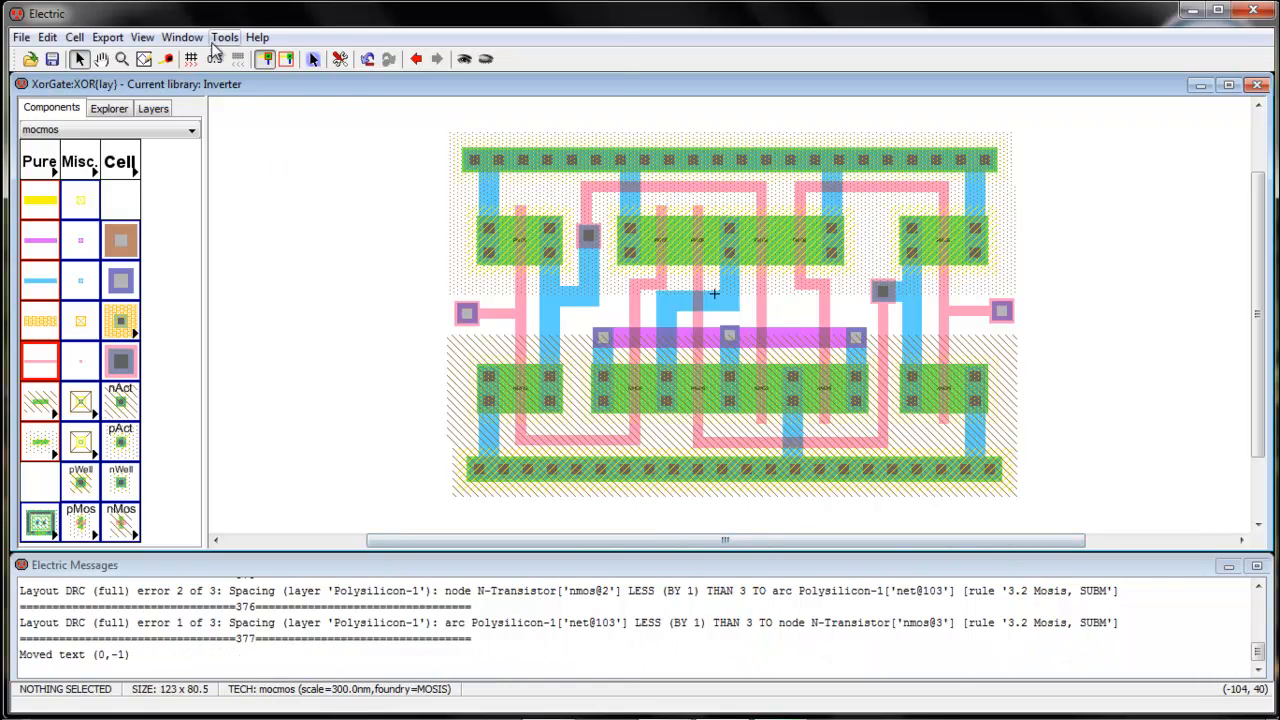
# Rerun the hierarchical DRC to confirm 0 errors and 0 warnings
pyautogui.click(224, 37)
pyautogui.moveTo(300, 58)
pyautogui.click(420, 59)
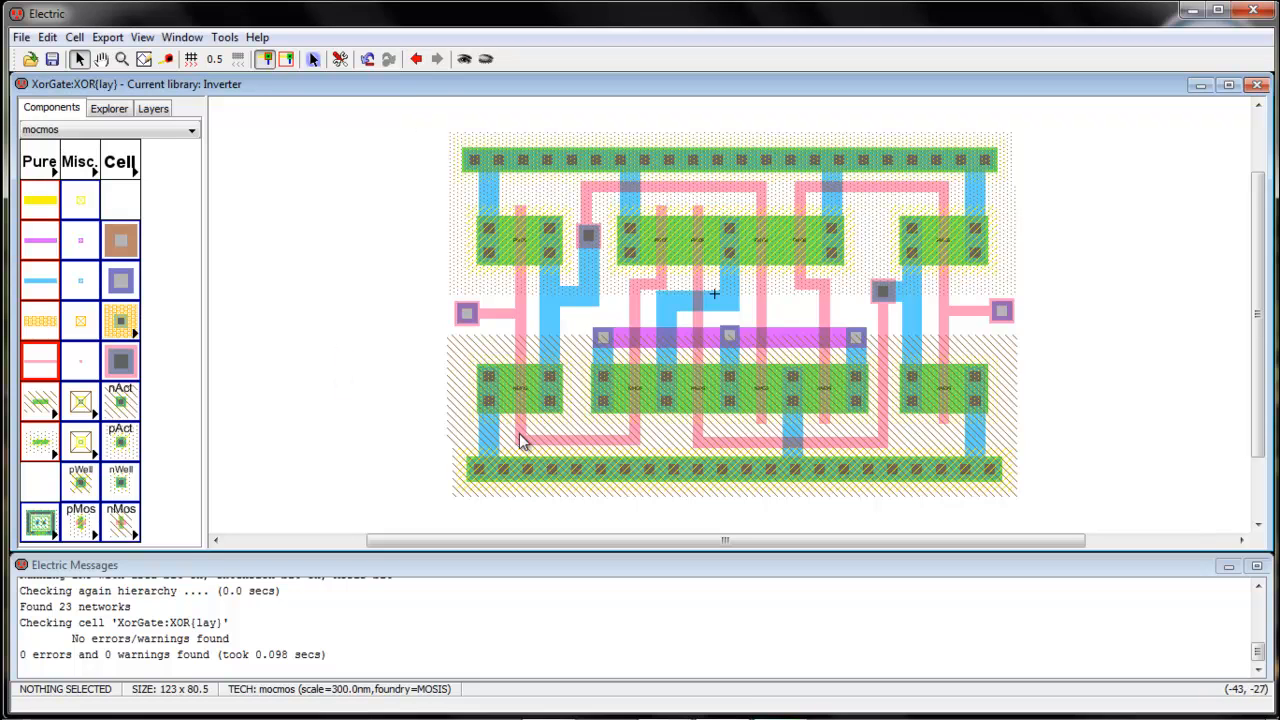
pyautogui.click(464, 318)
pyautogui.click(426, 355)
# Export the left and right input contacts as A and B
pyautogui.click(457, 330)
pyautogui.hotkey('ctrl', 'e')
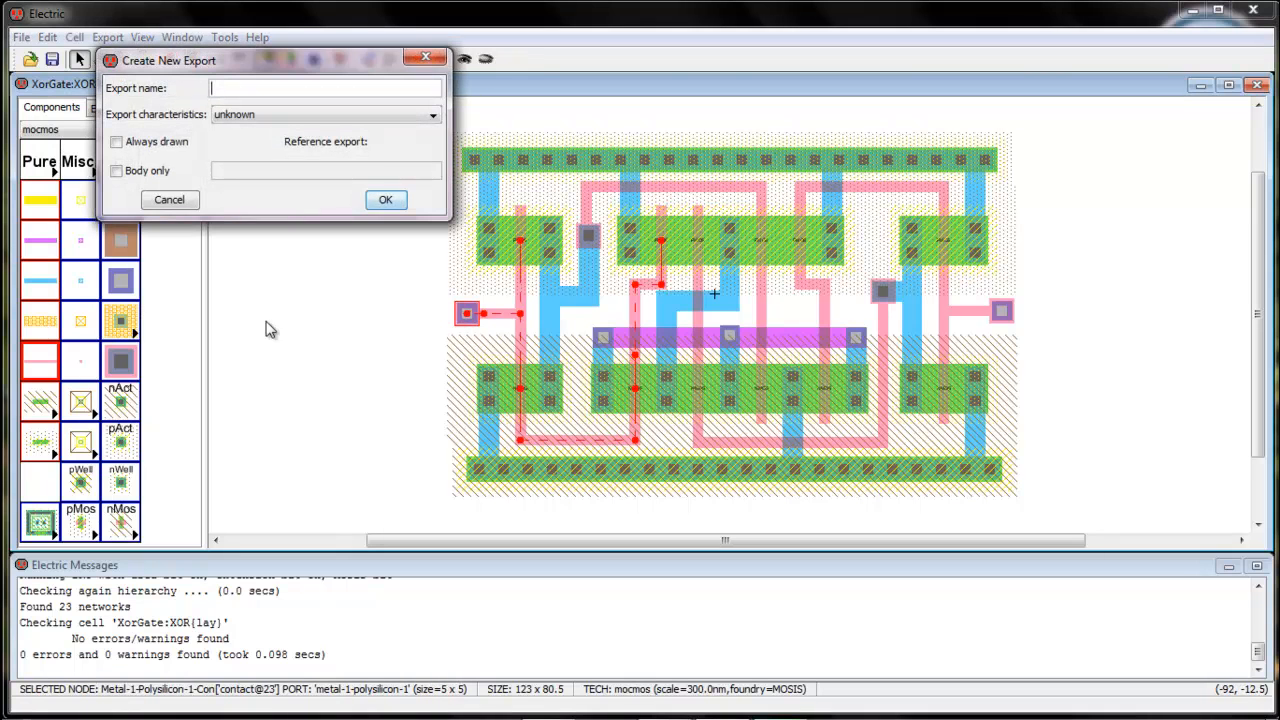
pyautogui.press('Return')
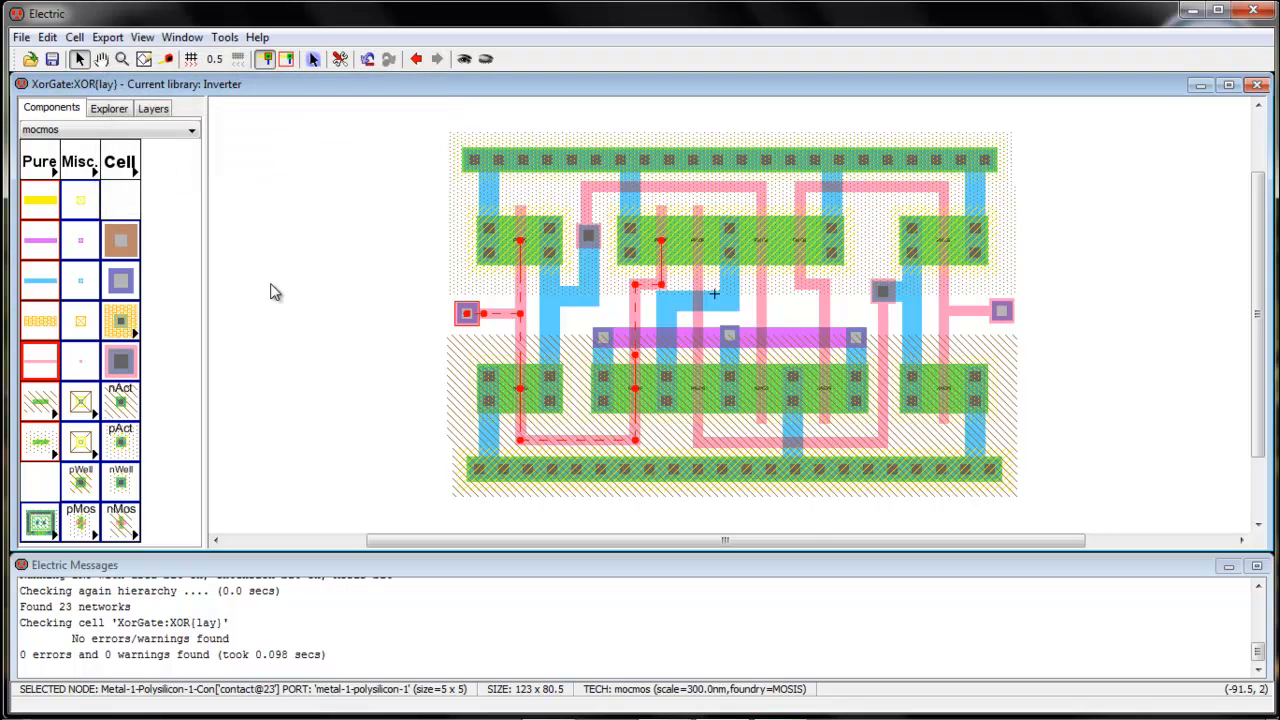
pyautogui.click(1001, 311)
pyautogui.hotkey('ctrl', 'e')
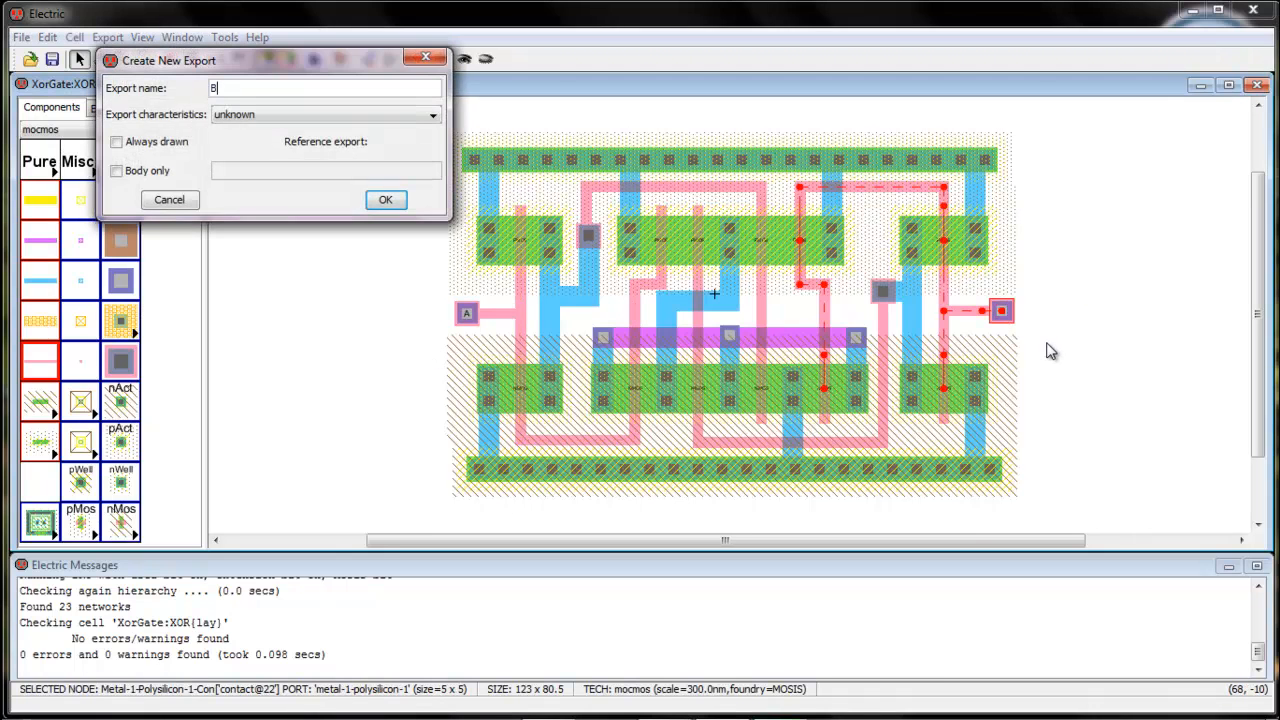
pyautogui.press('Return')
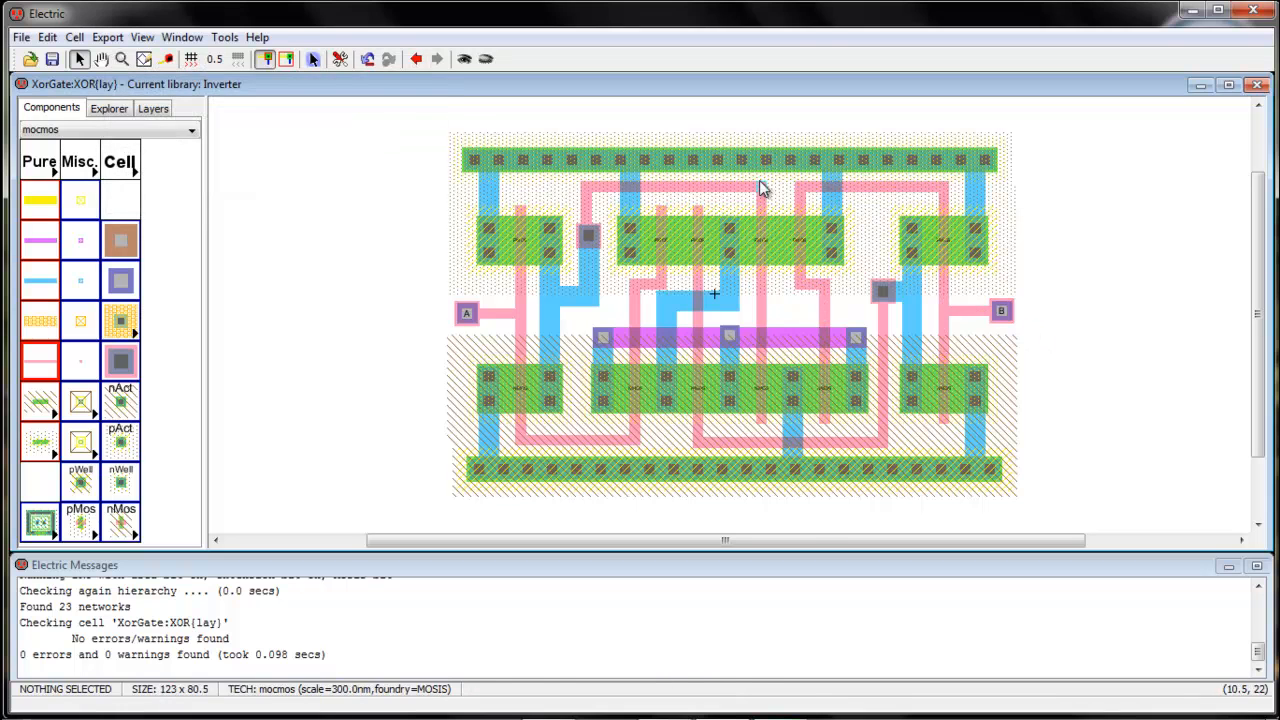
# Export the top power rail as vdd and the bottom substrate contact strip as gnd
pyautogui.click(742, 168)
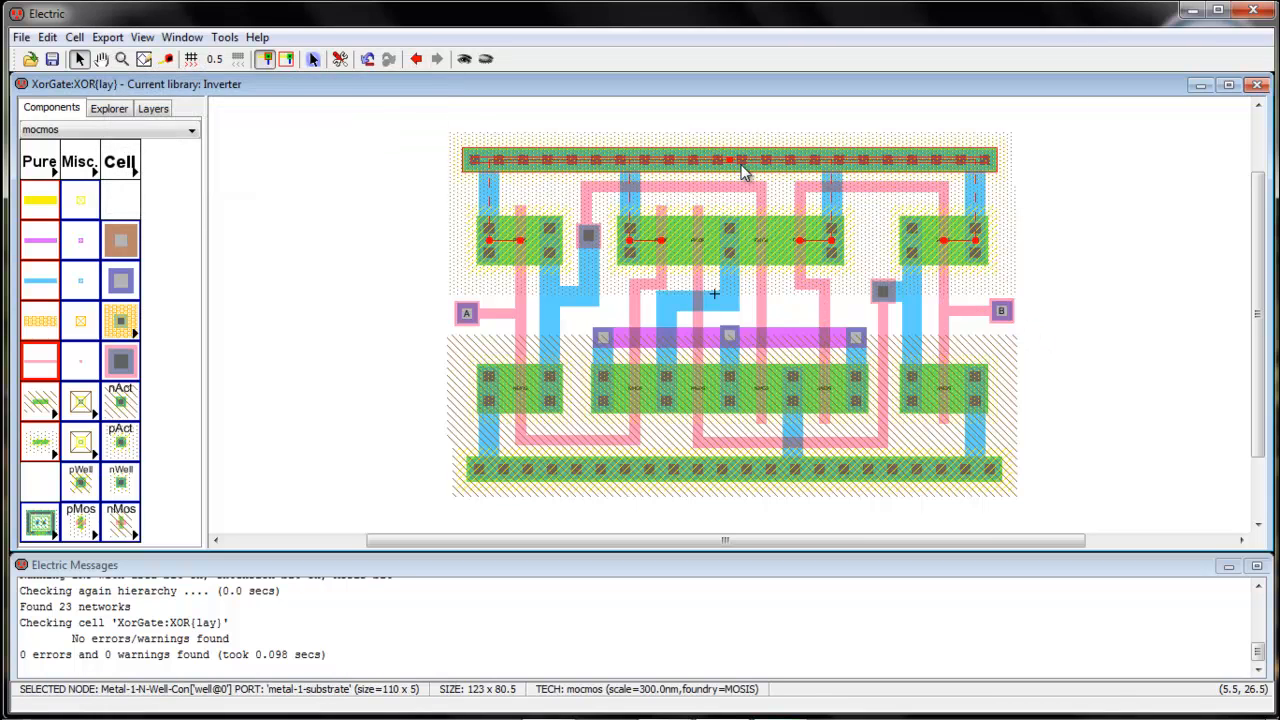
pyautogui.hotkey('ctrl', 'e')
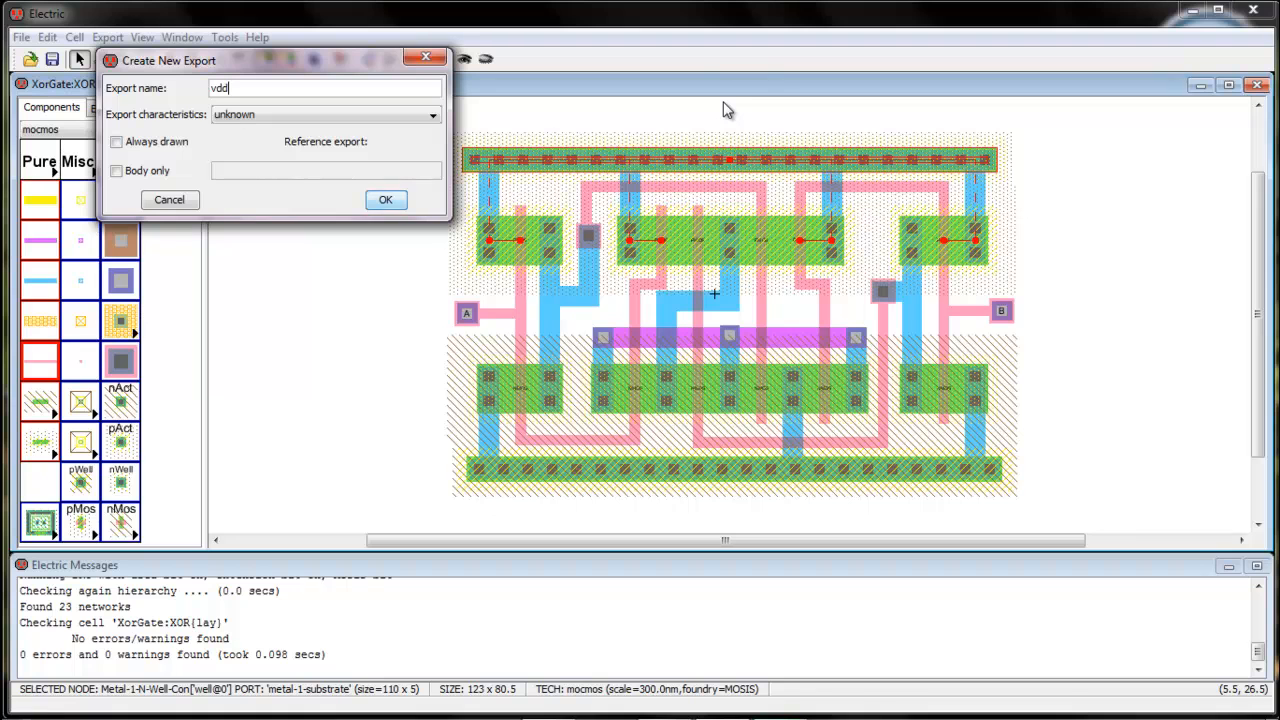
pyautogui.press('Return')
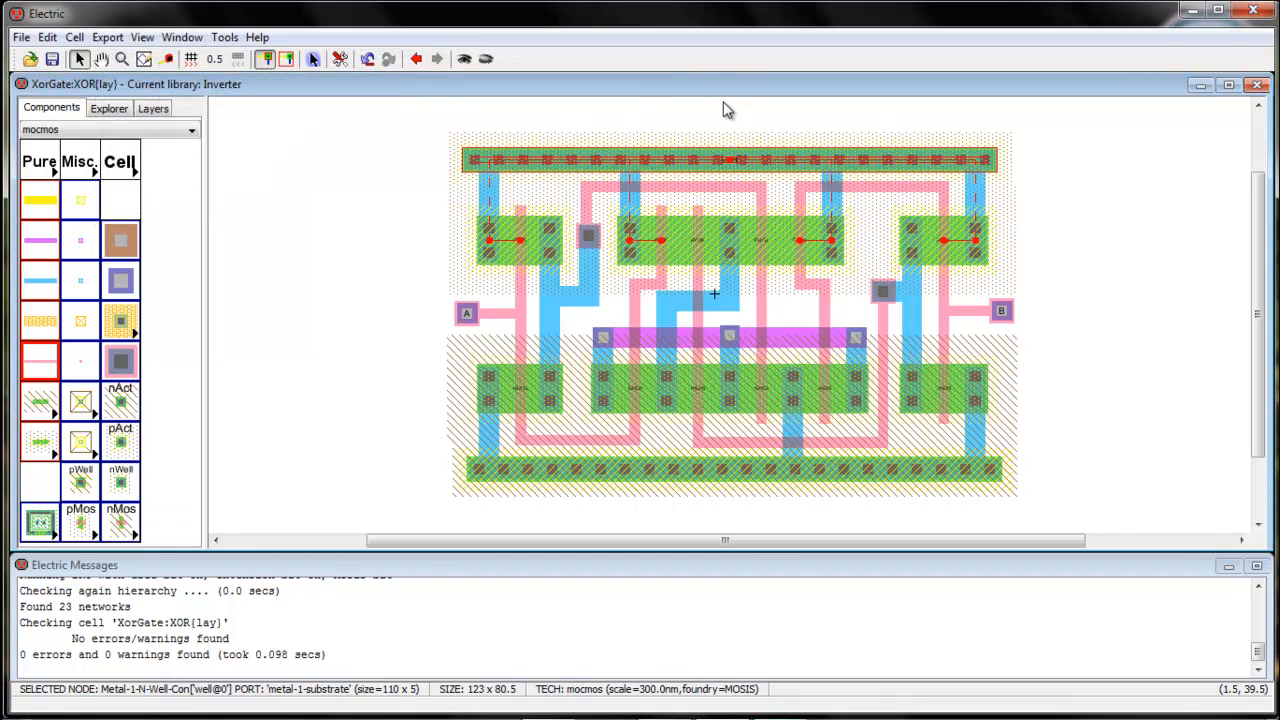
pyautogui.click(1163, 466)
pyautogui.click(729, 472)
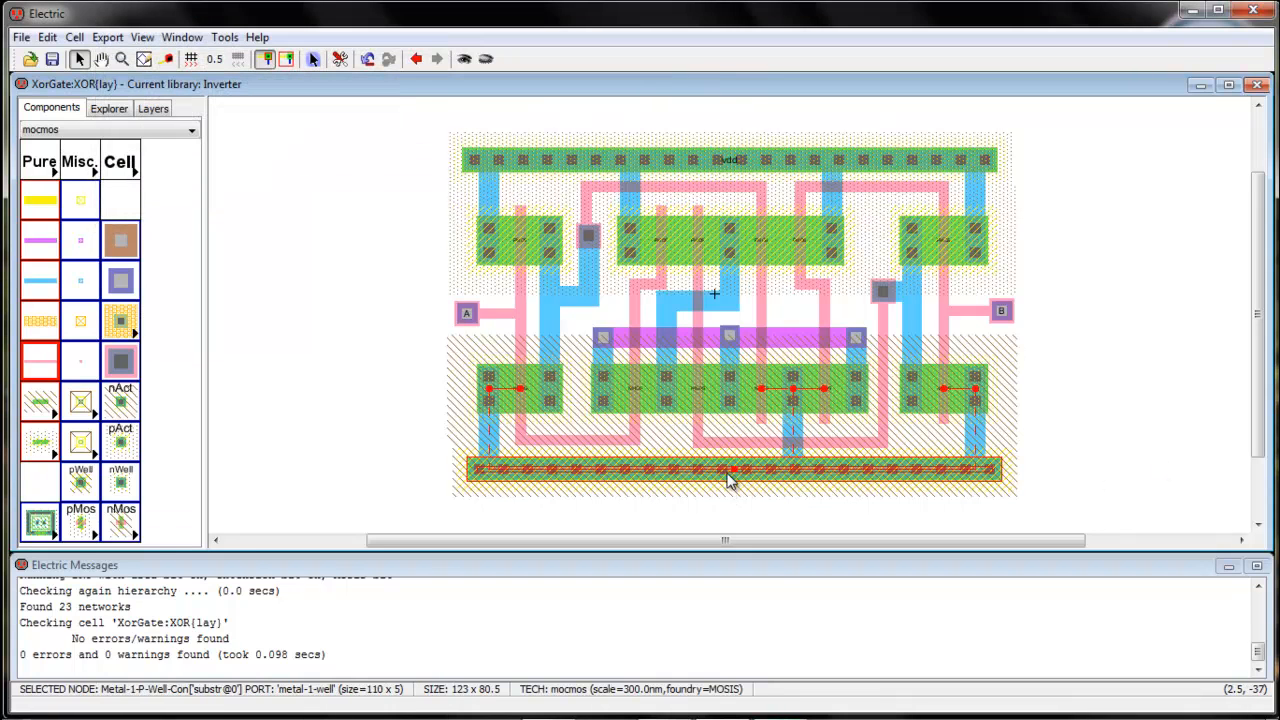
pyautogui.hotkey('ctrl', 'e')
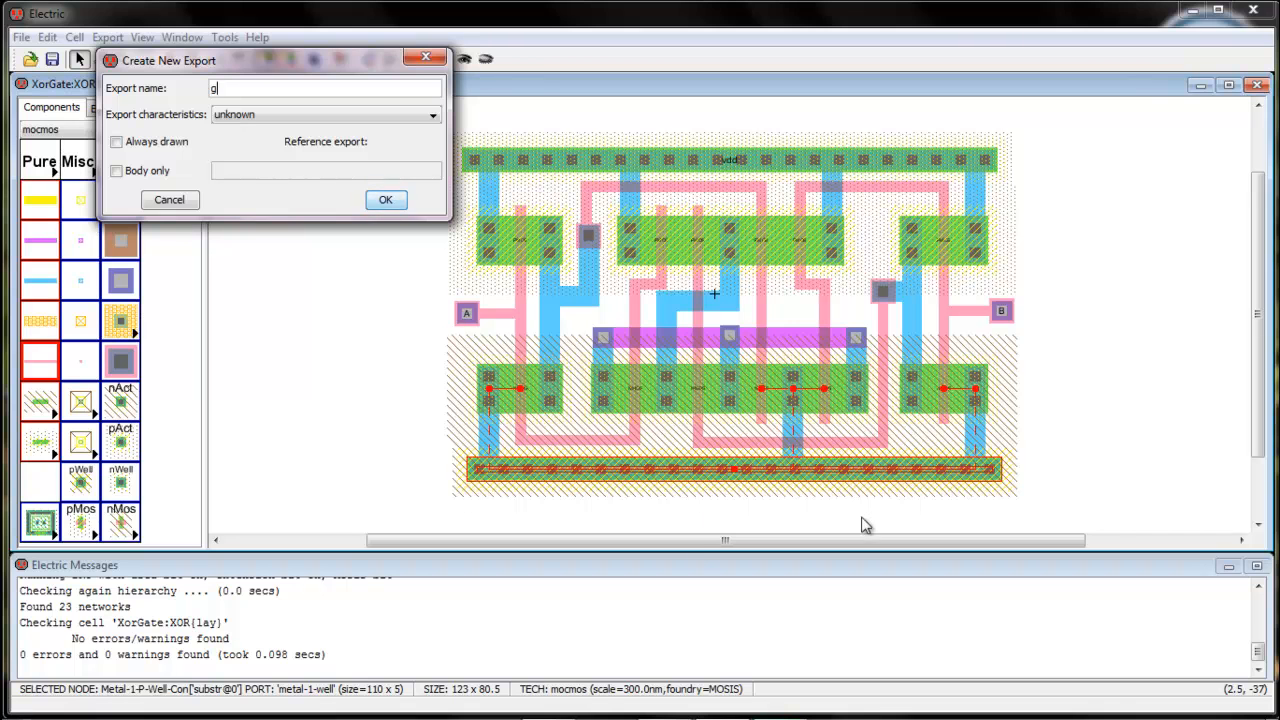
pyautogui.press('Return')
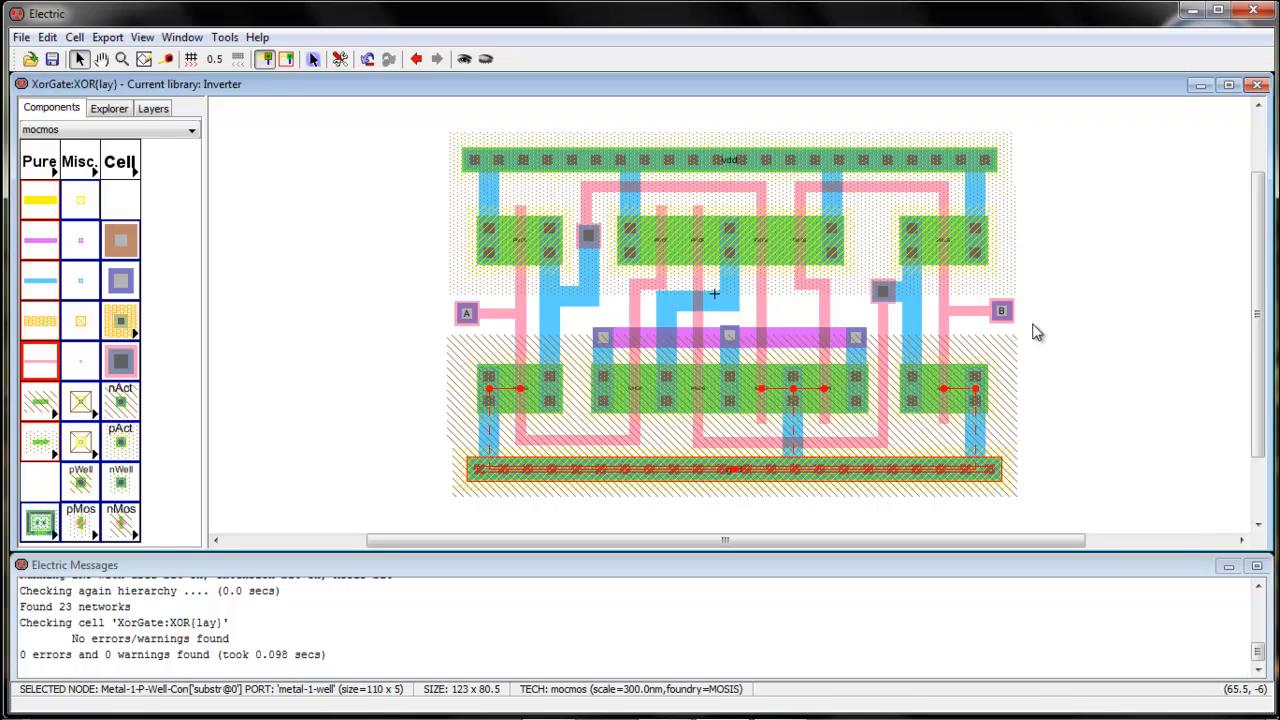
# Lower input A's poly wire and contact, and place a Metal-1-Metal-2 contact near the layout centre
pyautogui.moveTo(497, 316); pyautogui.dragTo(468, 336)
pyautogui.click(491, 294)
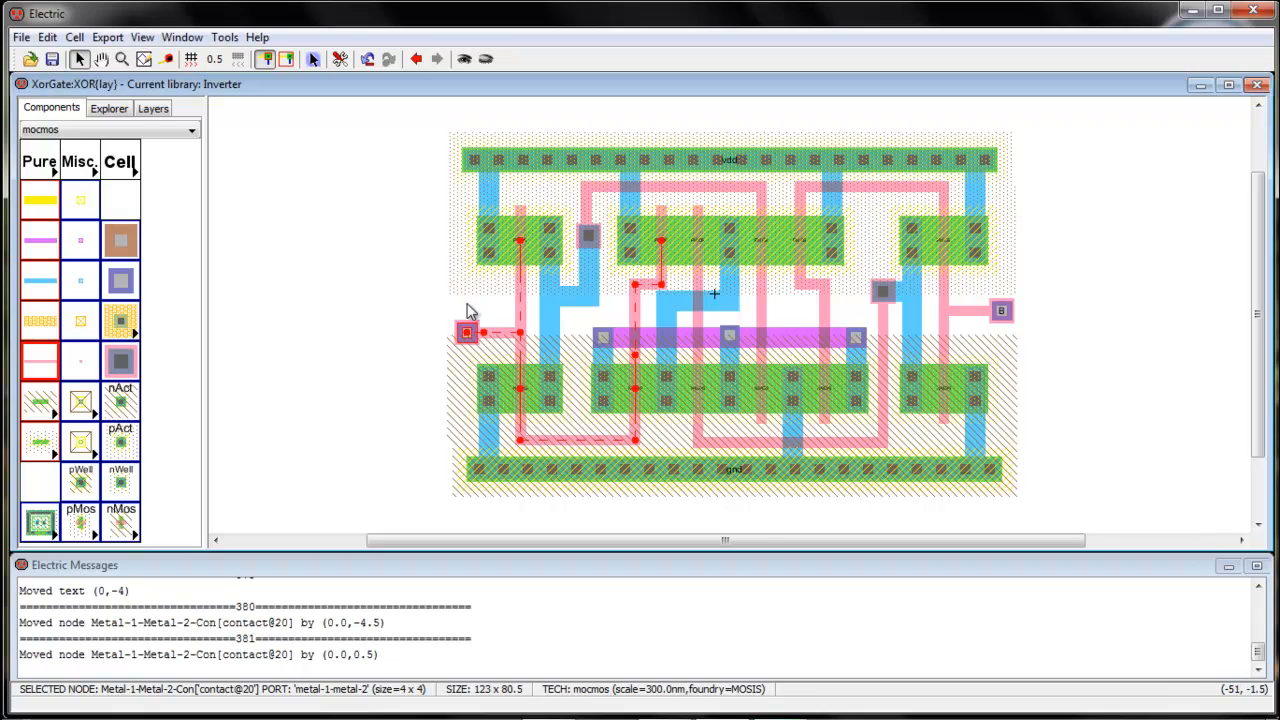
pyautogui.click(120, 283)
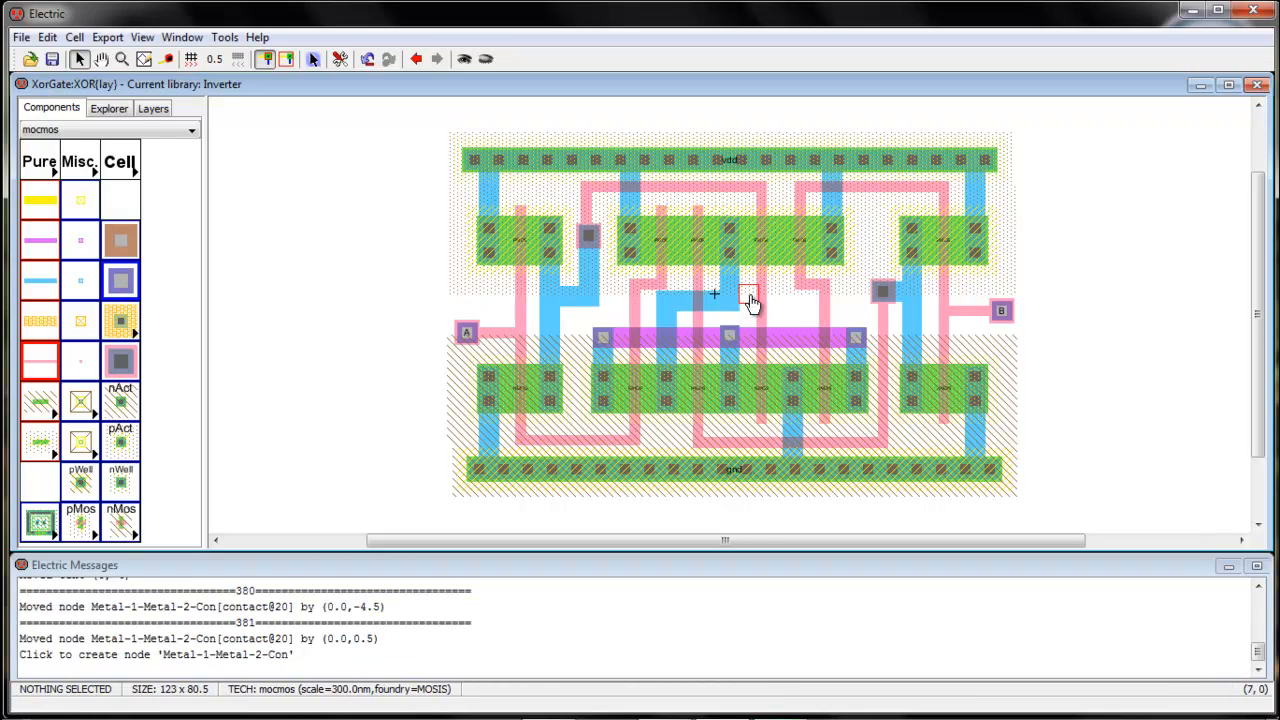
pyautogui.click(783, 297)
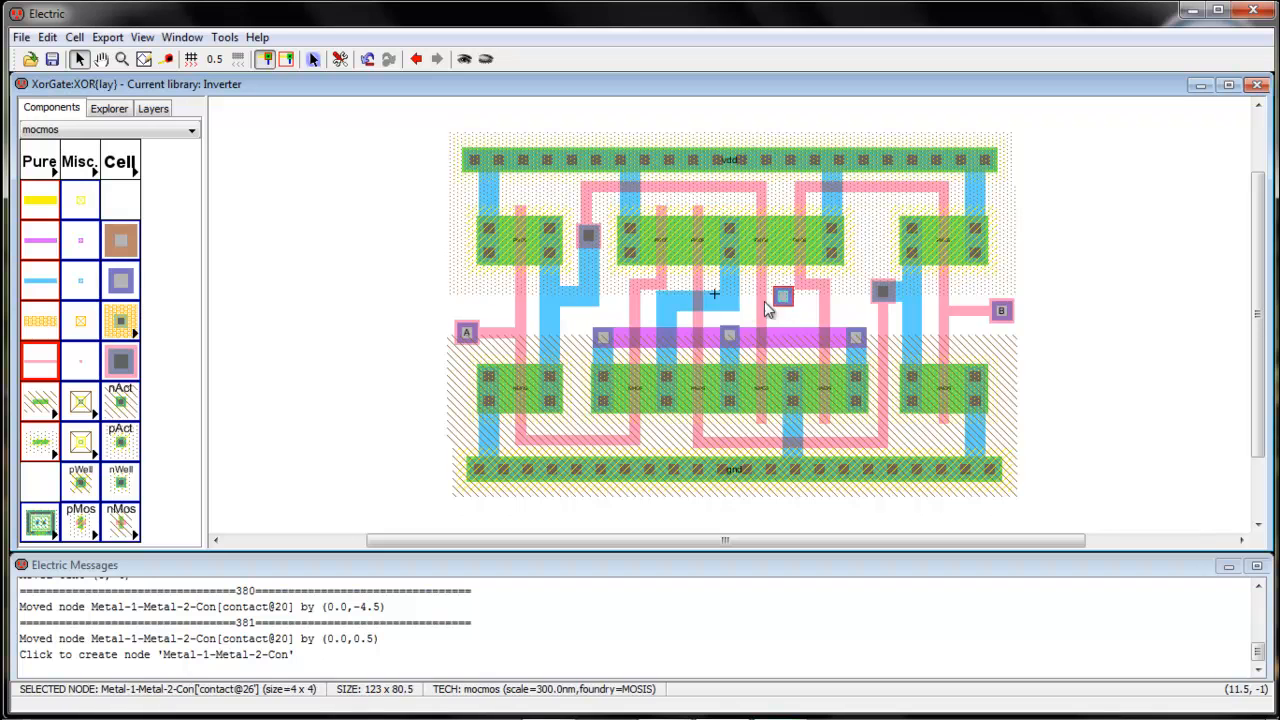
pyautogui.moveTo(775, 299); pyautogui.dragTo(776, 302)
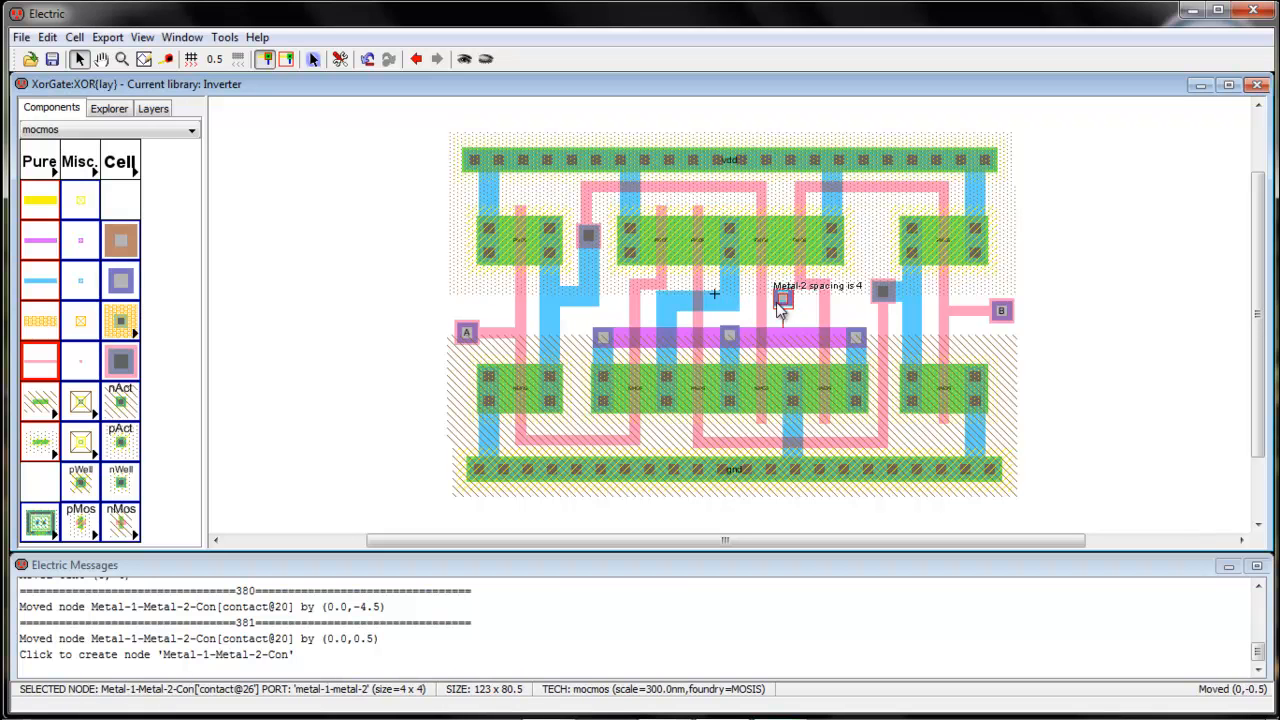
# Wire the metal-1 pin to the new contact and shift the contact 11 units left
pyautogui.click(729, 300)
pyautogui.rightClick(783, 304)
pyautogui.click(807, 305)
pyautogui.moveTo(788, 302); pyautogui.dragTo(735, 302)
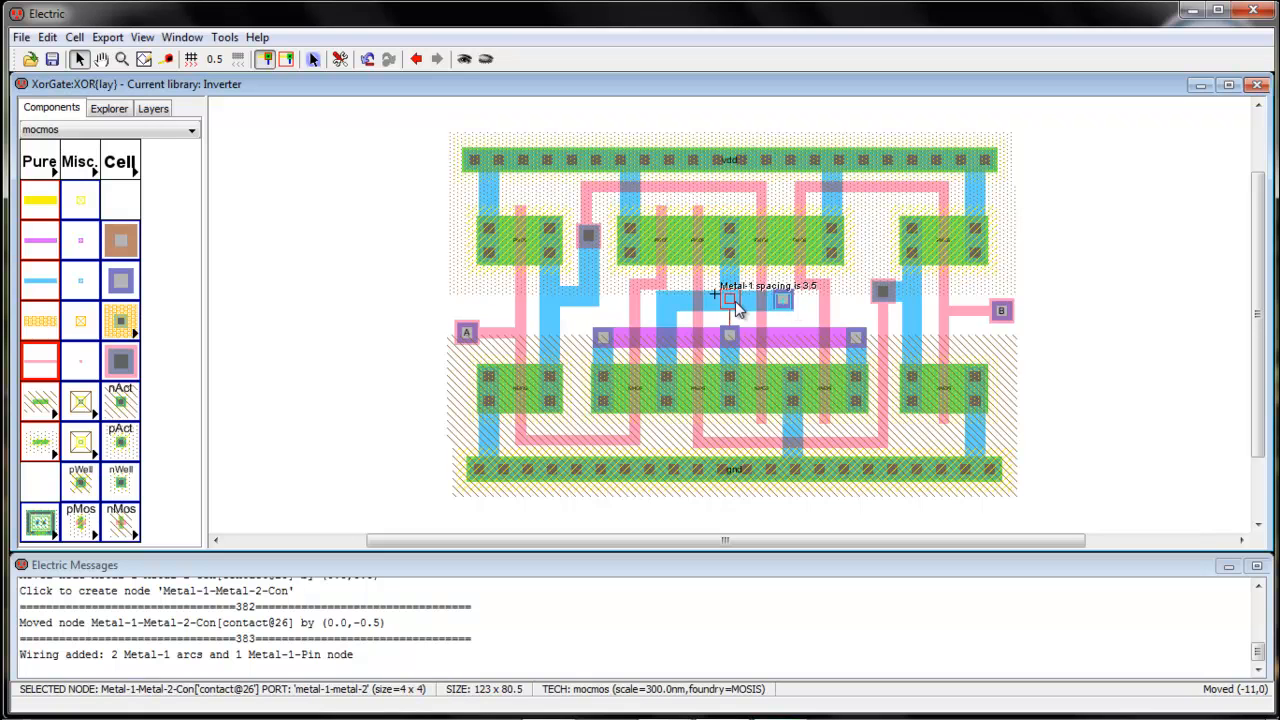
# Run a hierarchical DRC, which reports 0 errors
pyautogui.click(756, 301)
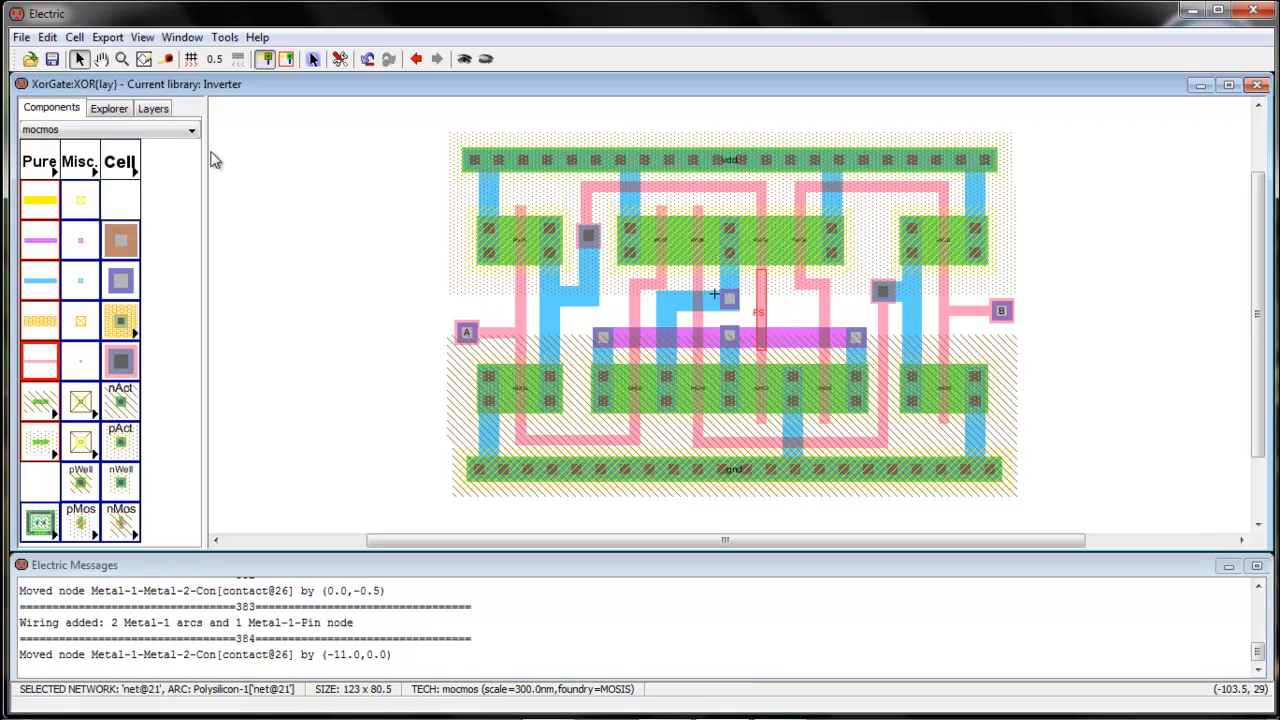
pyautogui.click(224, 37)
pyautogui.moveTo(252, 59)
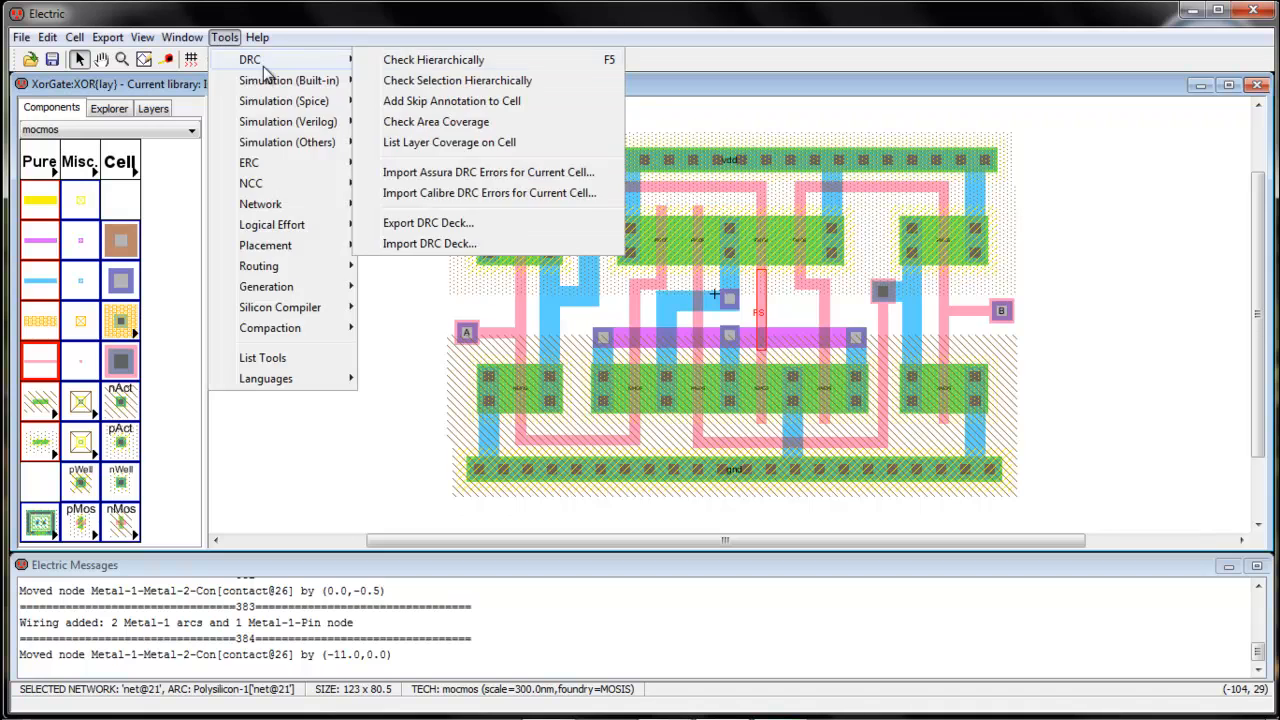
pyautogui.click(428, 62)
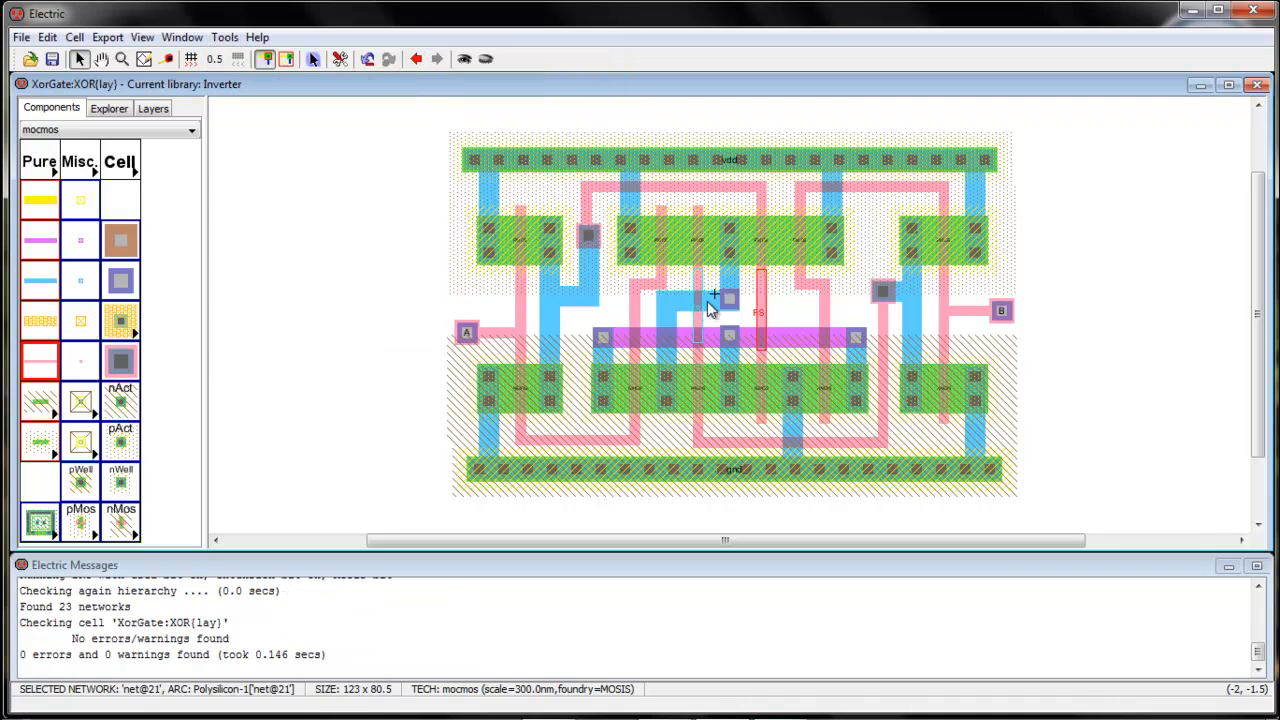
# Undo the last moves, drag the new contact well left, and rewire it with metal-1
pyautogui.moveTo(723, 302); pyautogui.dragTo(664, 308)
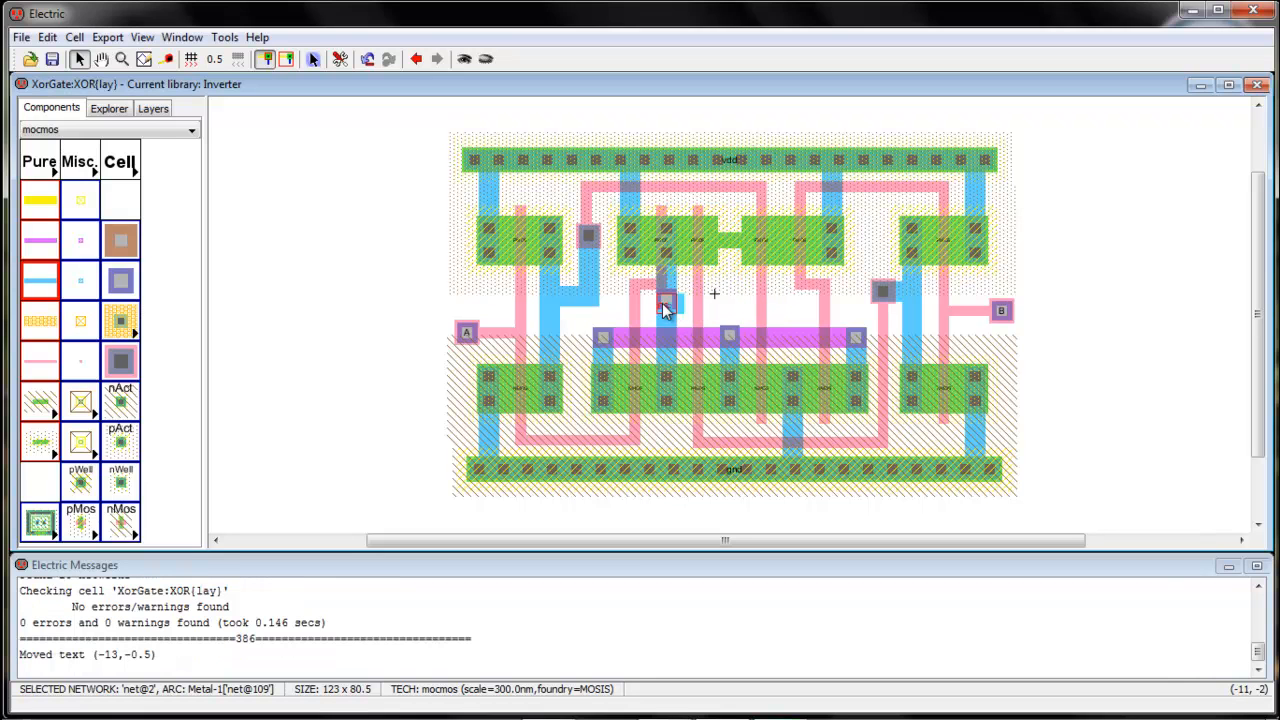
pyautogui.hotkey('ctrl', 'z')
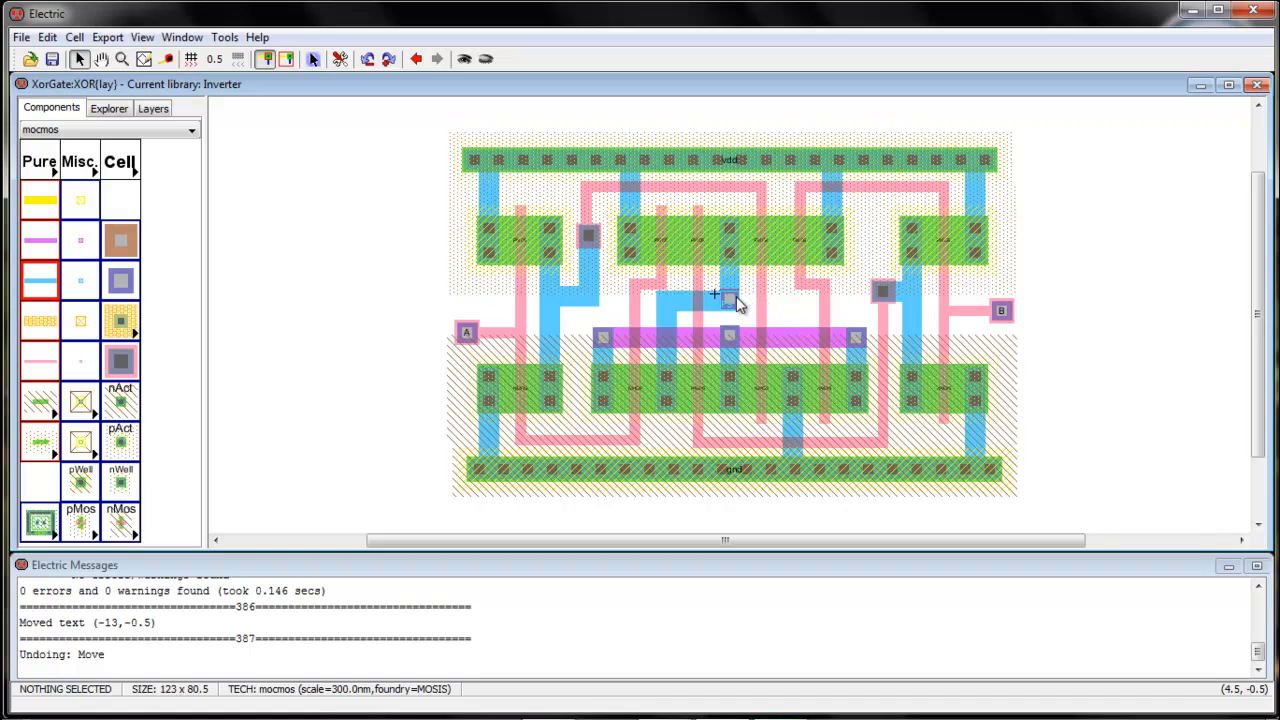
pyautogui.hotkey('ctrl', 'z')
pyautogui.hotkey('ctrl', 'z')
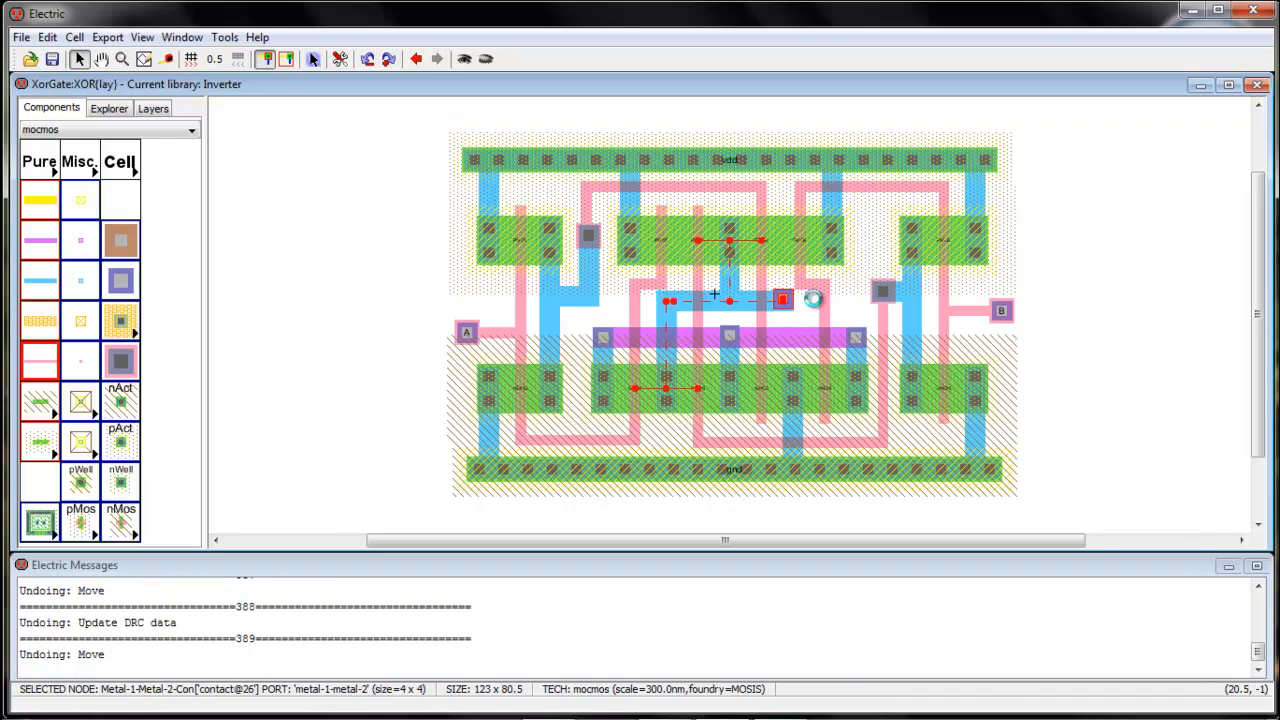
pyautogui.hotkey('ctrl', 'z')
pyautogui.hotkey('ctrl', 'z')
pyautogui.moveTo(781, 298); pyautogui.dragTo(612, 307)
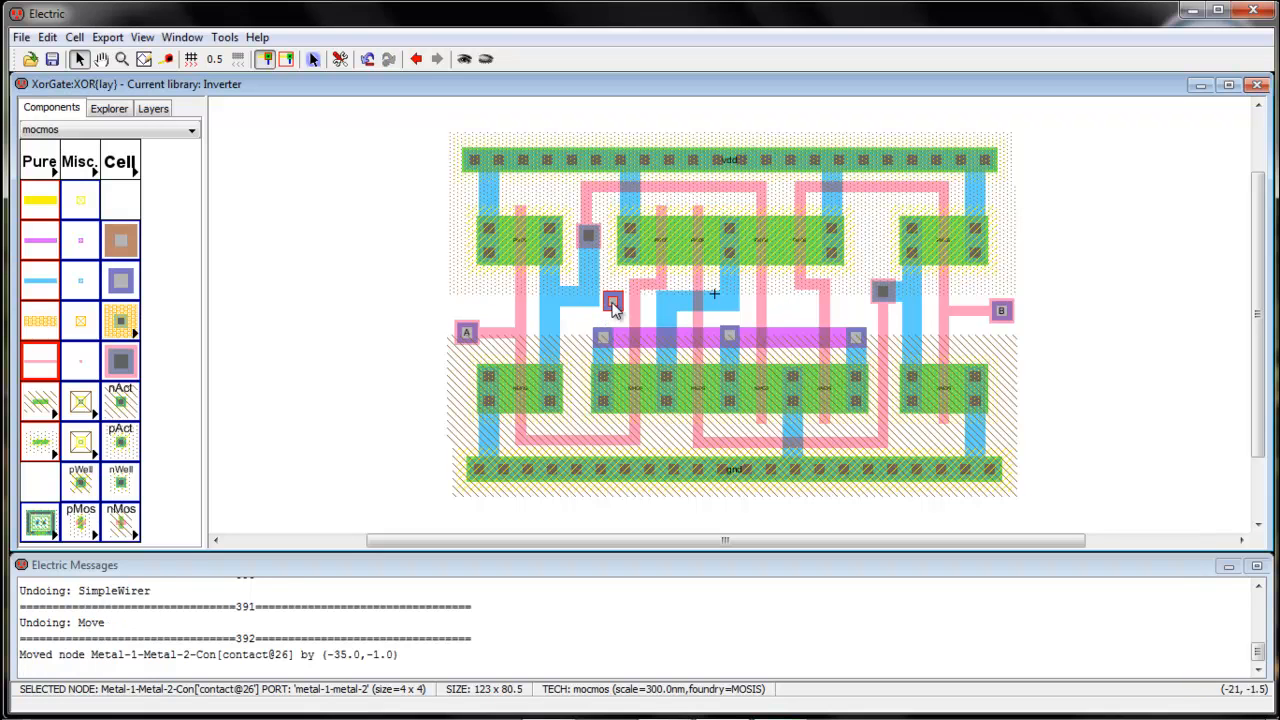
pyautogui.rightClick(670, 303)
pyautogui.rightClick(670, 303)
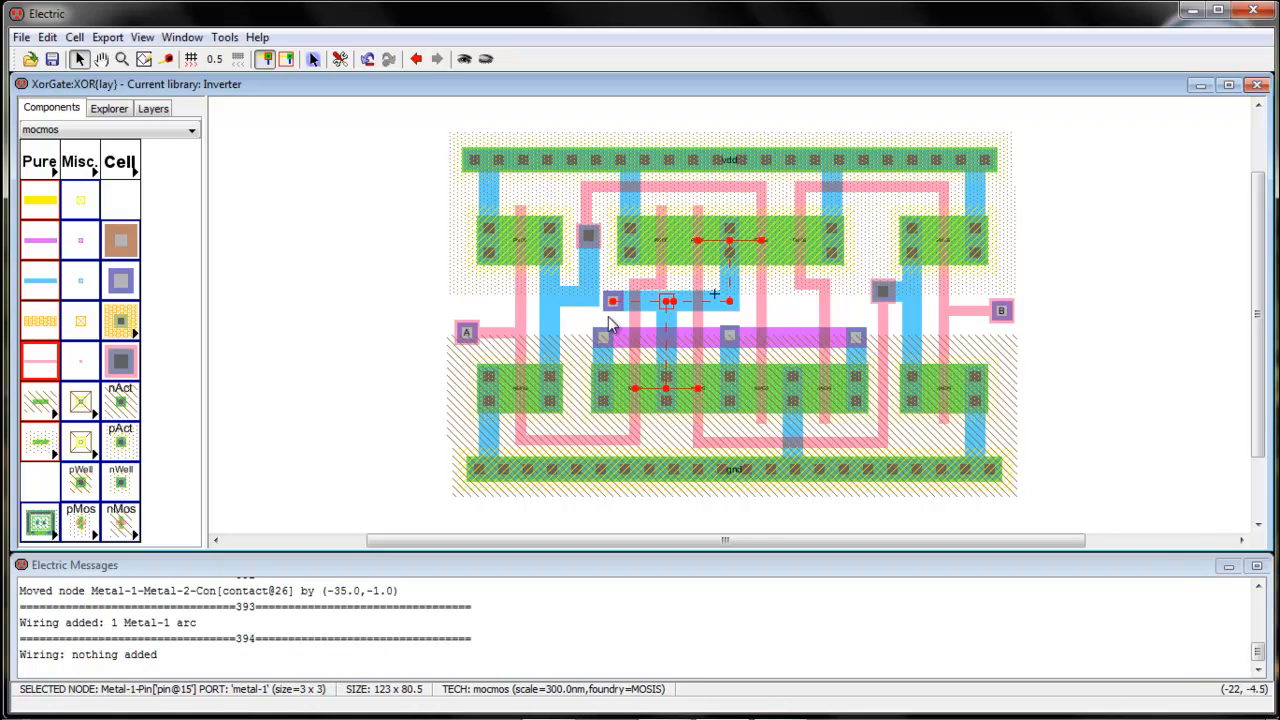
pyautogui.click(610, 324)
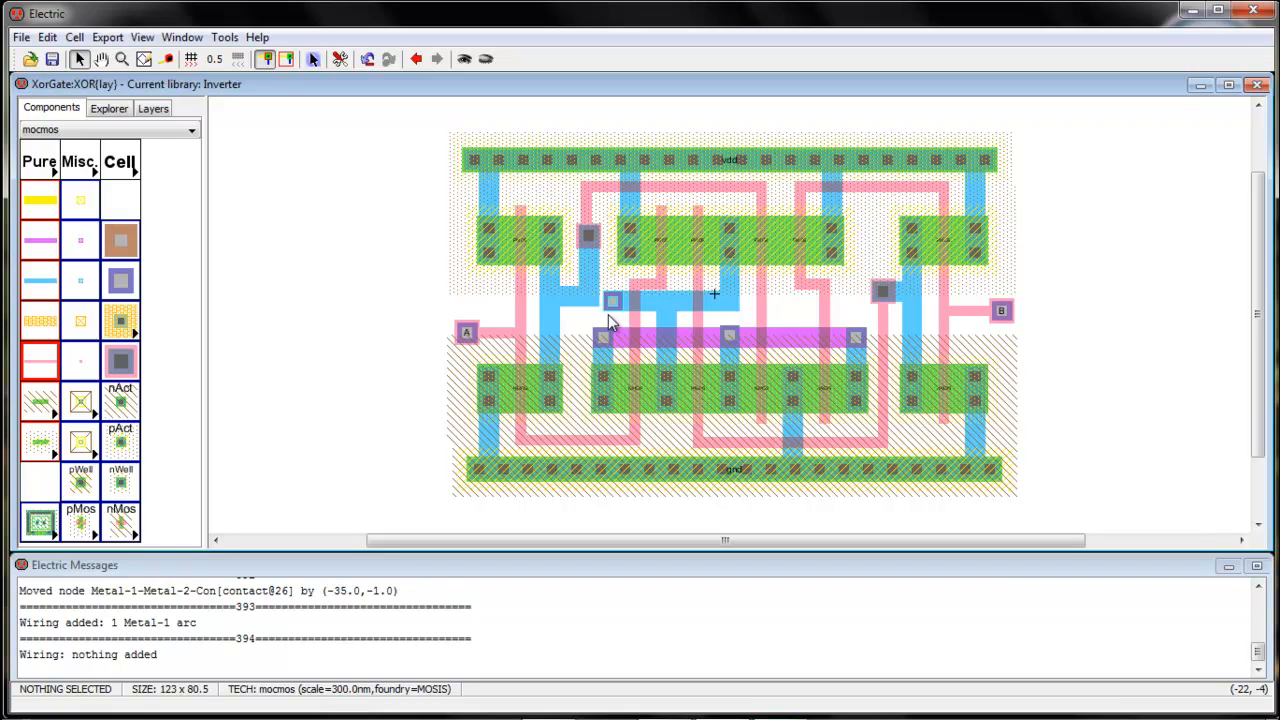
# Shift the contact about 11 units right and rerun the hierarchical DRC
pyautogui.click(612, 322)
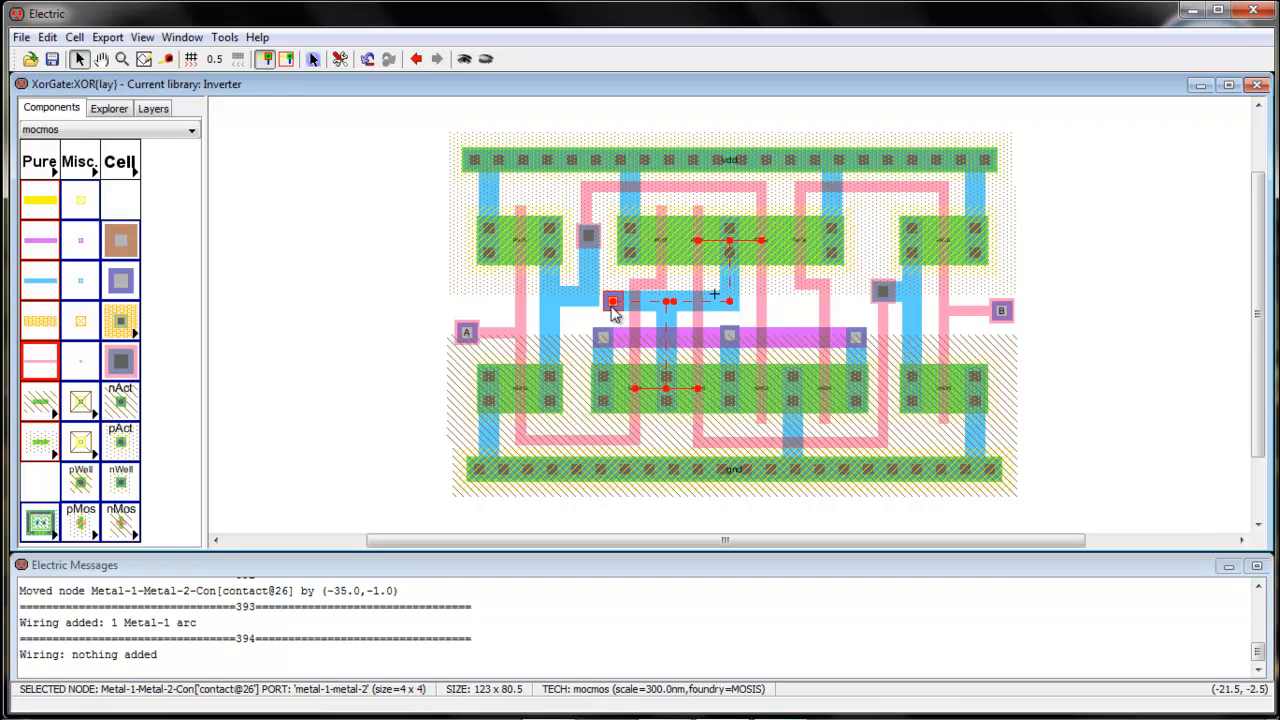
pyautogui.click(606, 318)
pyautogui.moveTo(612, 302); pyautogui.dragTo(669, 308)
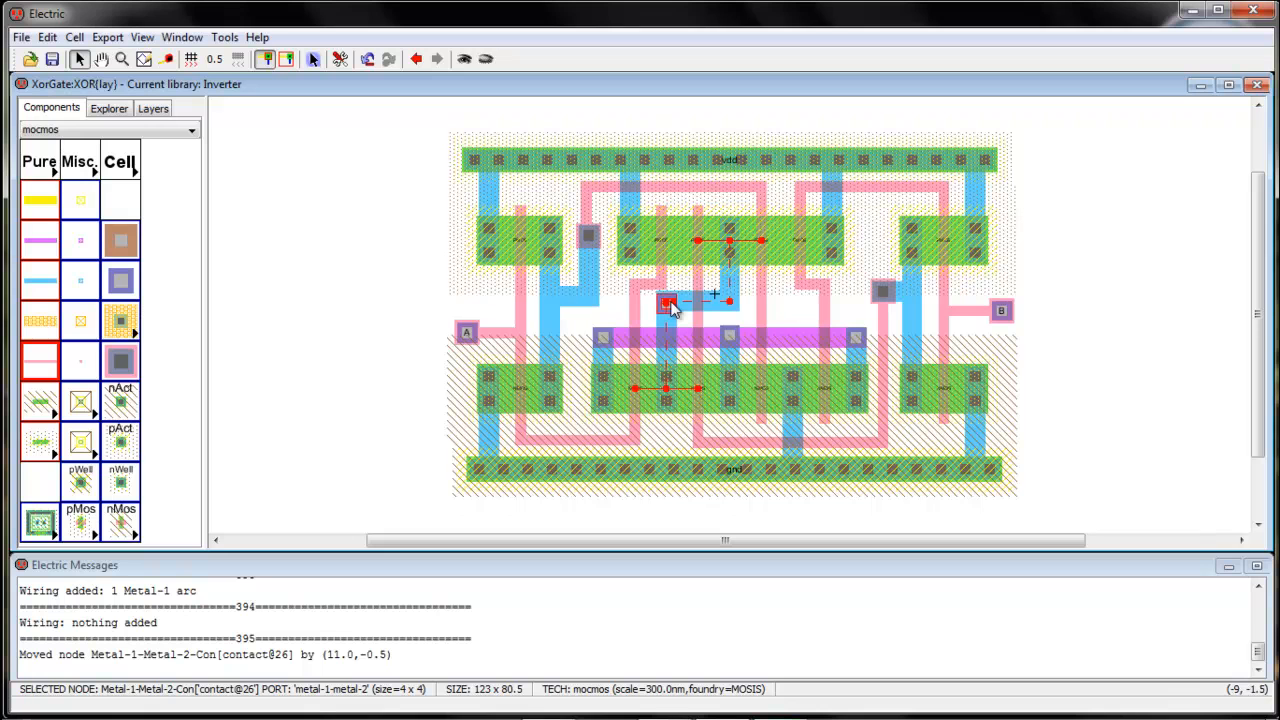
pyautogui.click(620, 280)
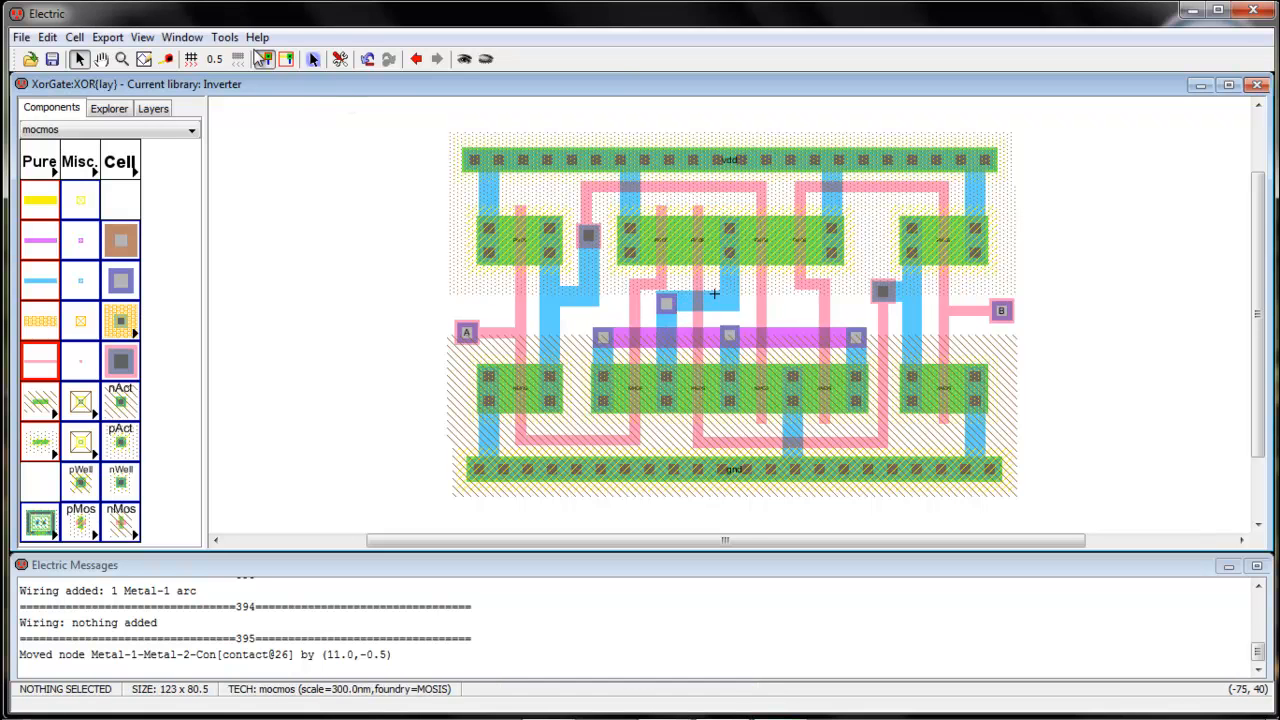
pyautogui.click(224, 38)
pyautogui.moveTo(345, 58)
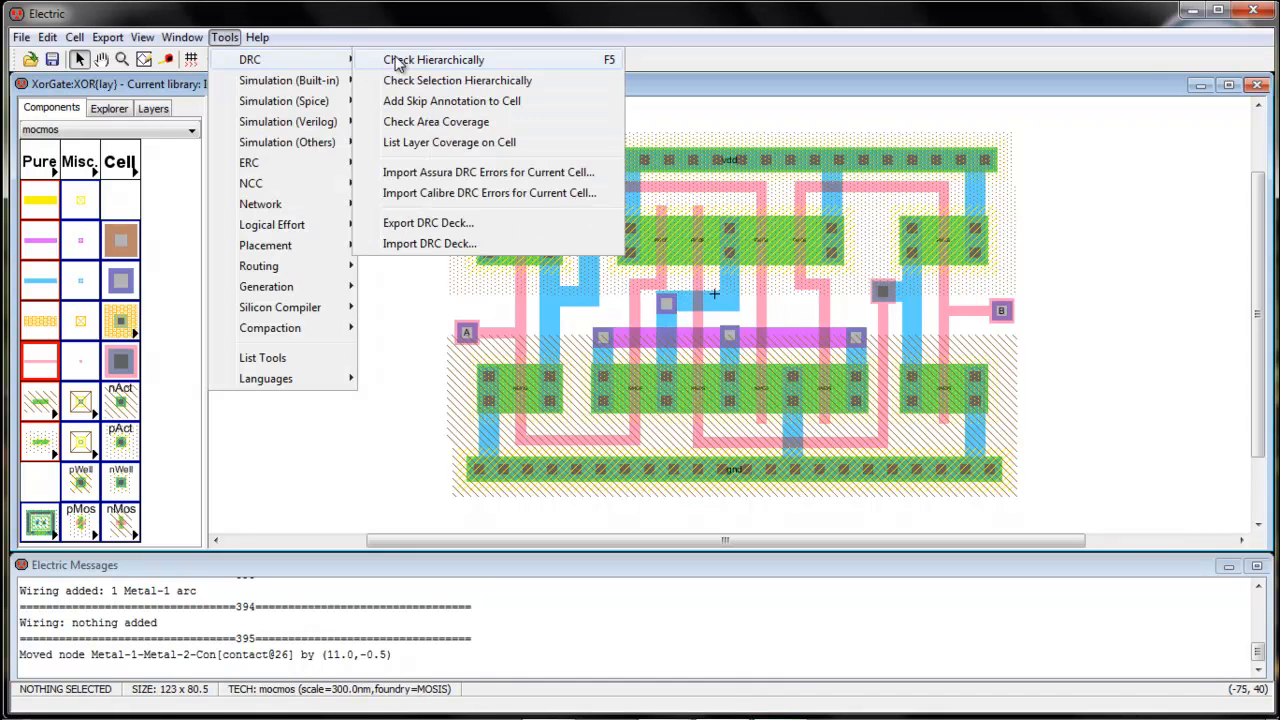
pyautogui.click(400, 55)
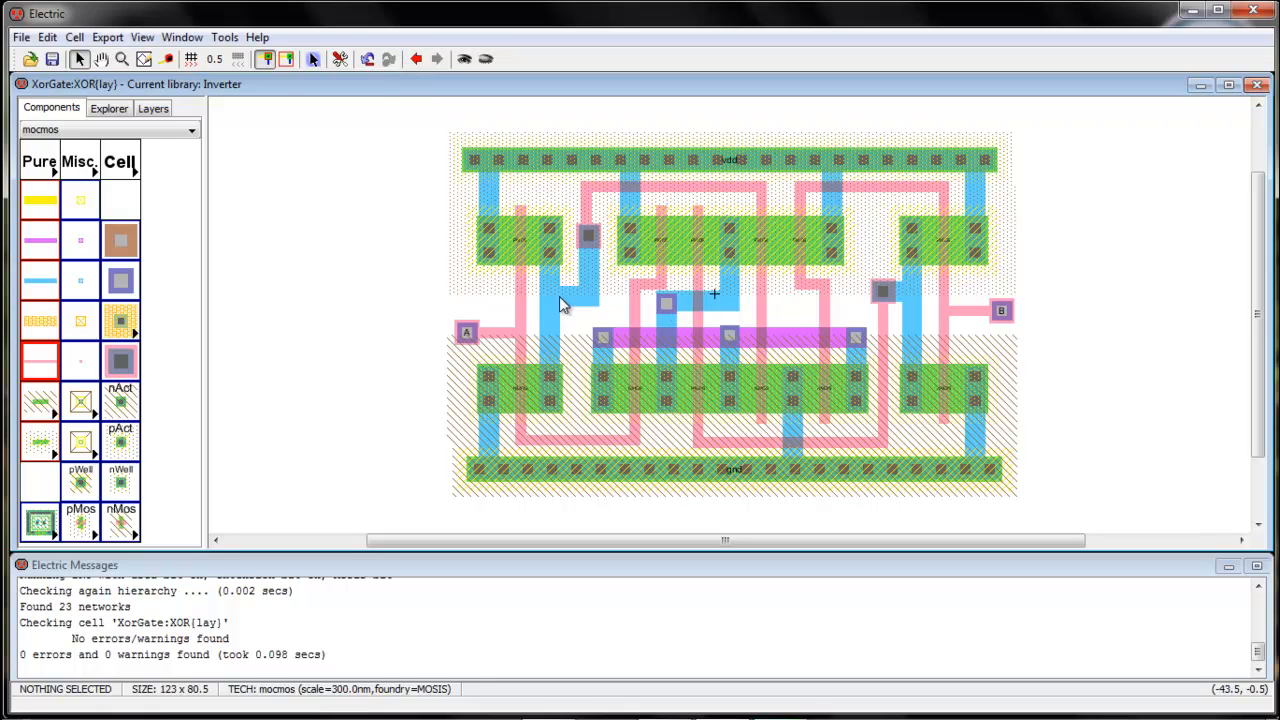
# Lower the A label and the input A contact slightly
pyautogui.moveTo(500, 334); pyautogui.dragTo(500, 343)
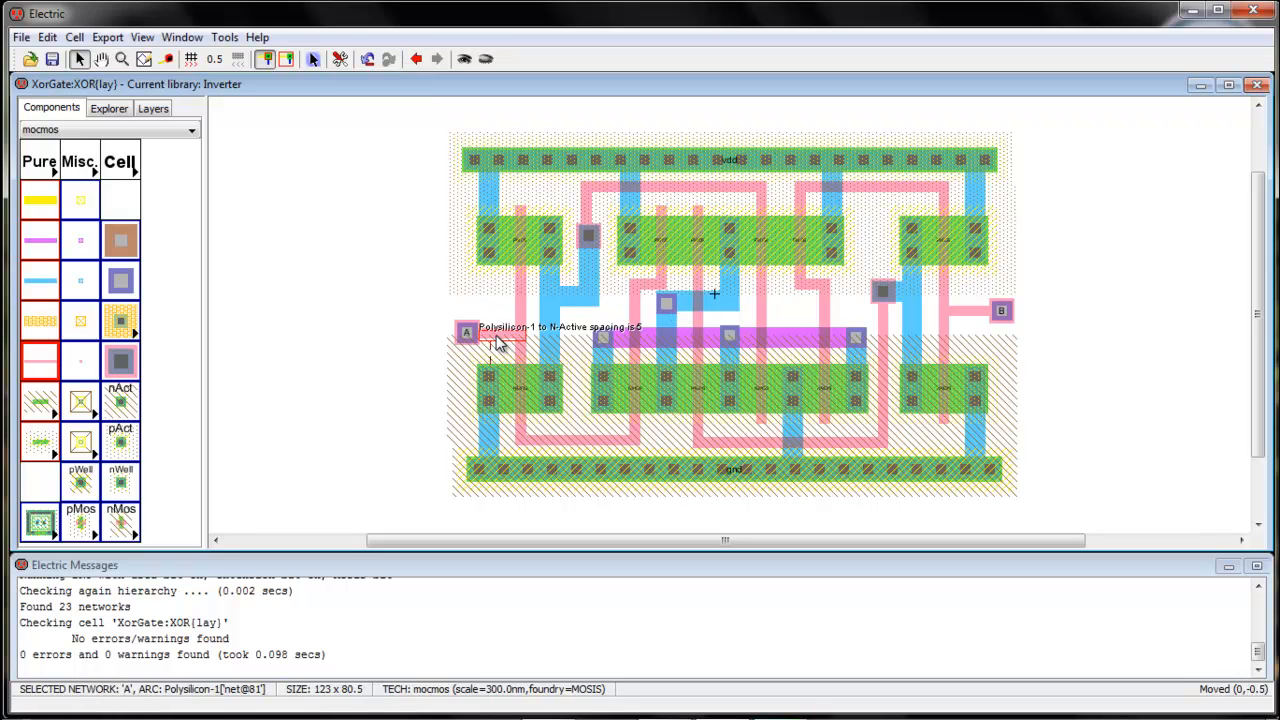
pyautogui.click(448, 330)
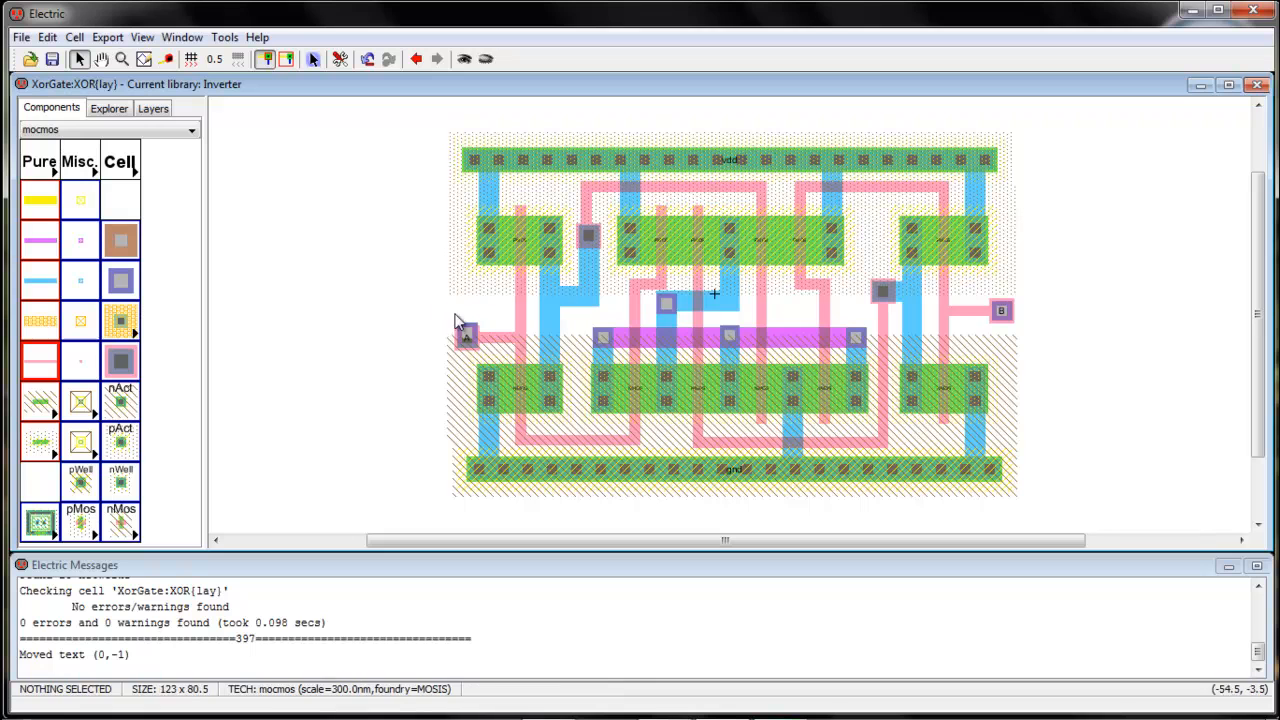
pyautogui.click(468, 334)
pyautogui.click(477, 315)
pyautogui.moveTo(468, 331); pyautogui.dragTo(468, 335)
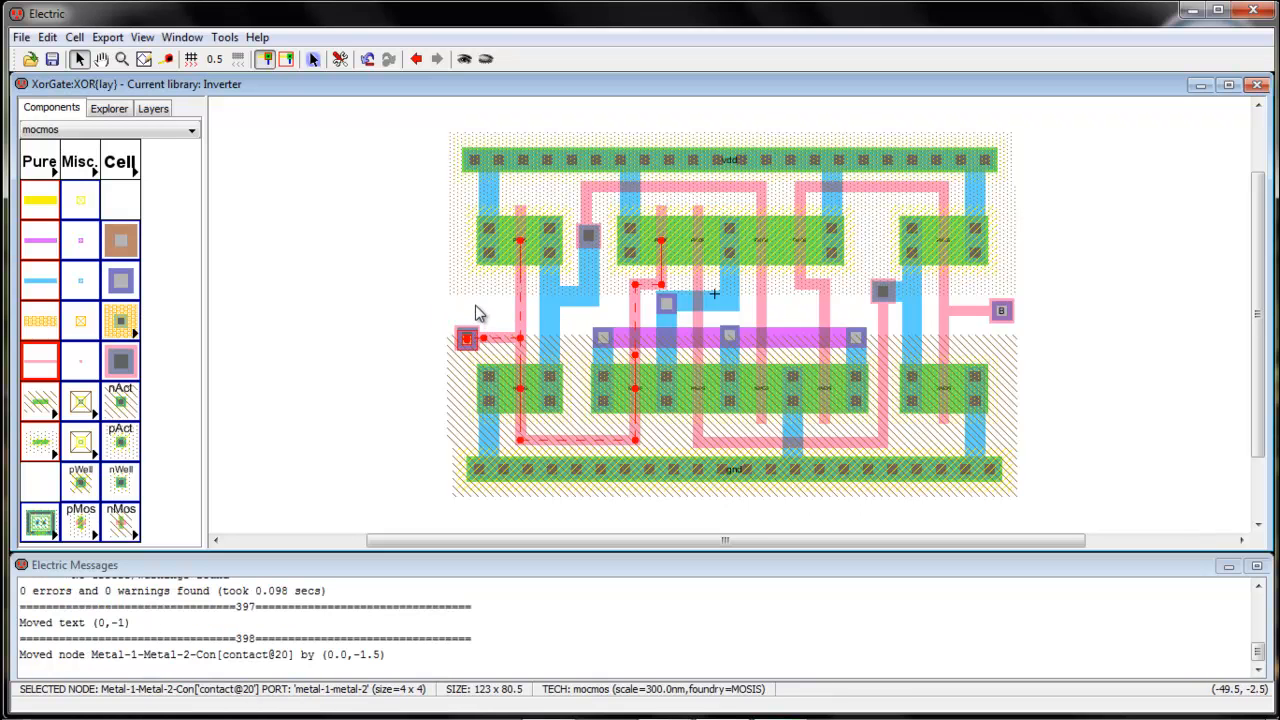
pyautogui.click(477, 313)
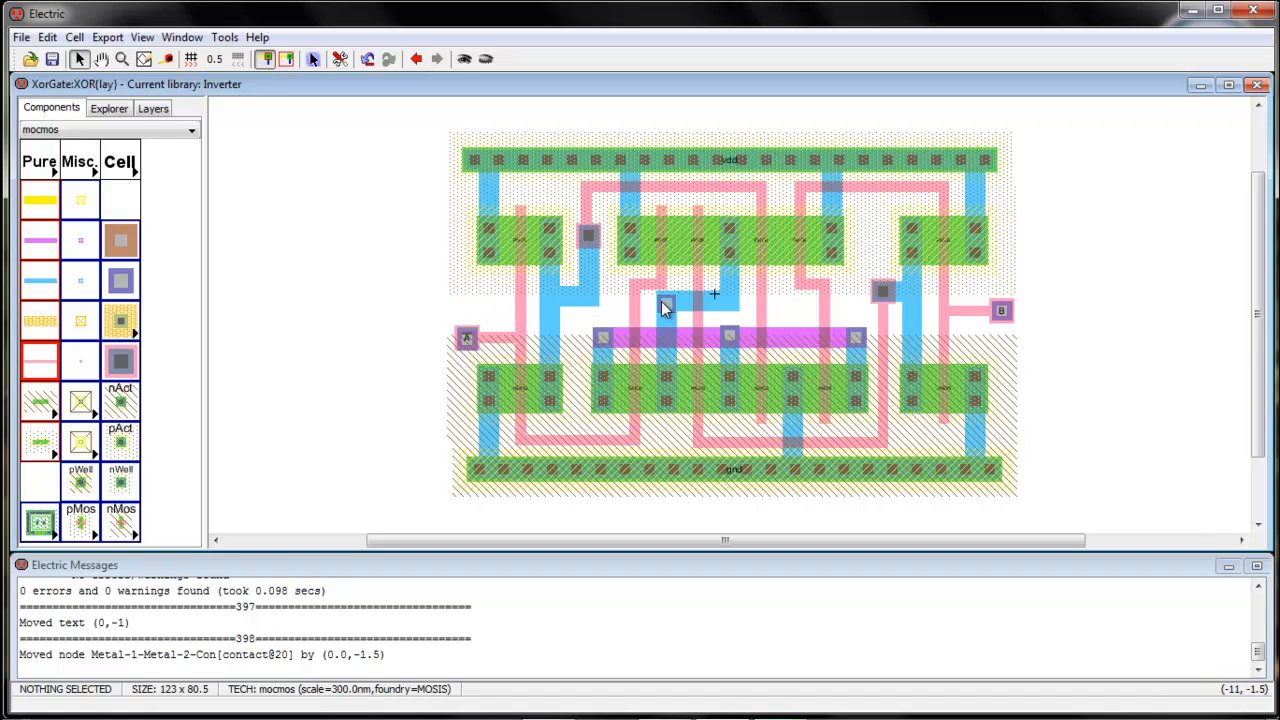
# Run a Metal-2 wire from the central contact left past input A to a pin outside the cell
pyautogui.click(57, 238)
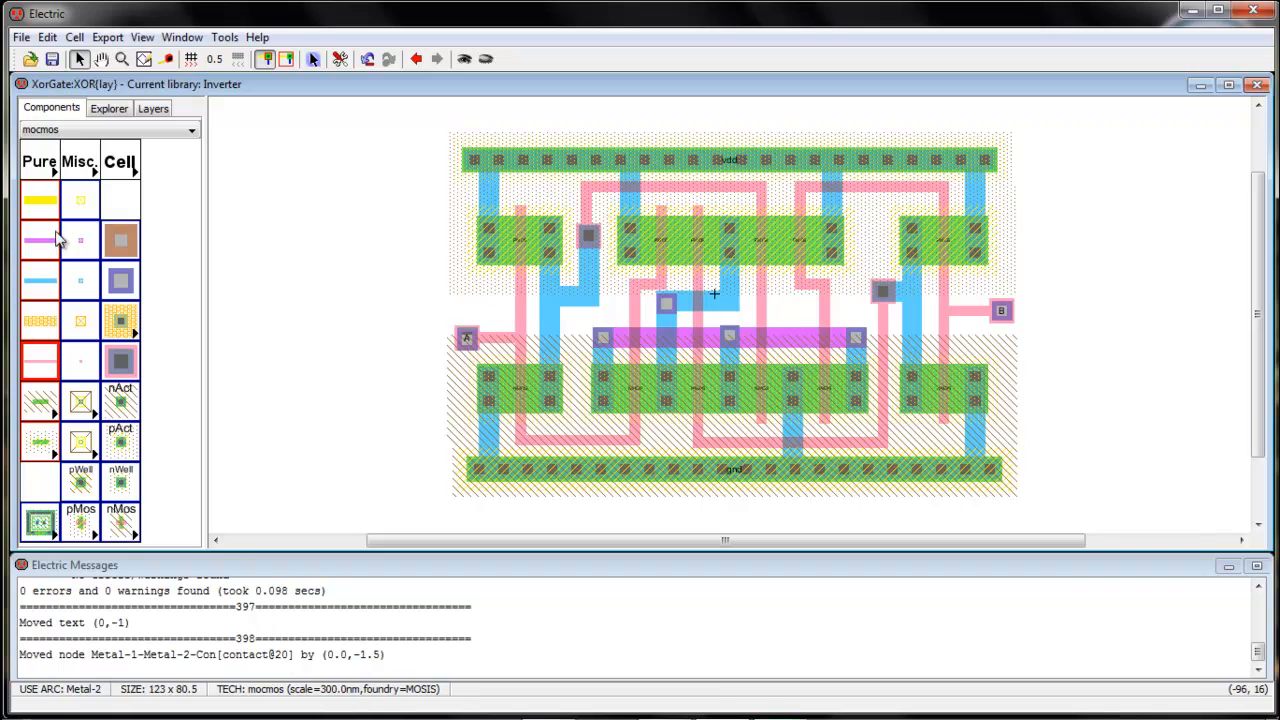
pyautogui.click(668, 310)
pyautogui.rightClick(425, 300)
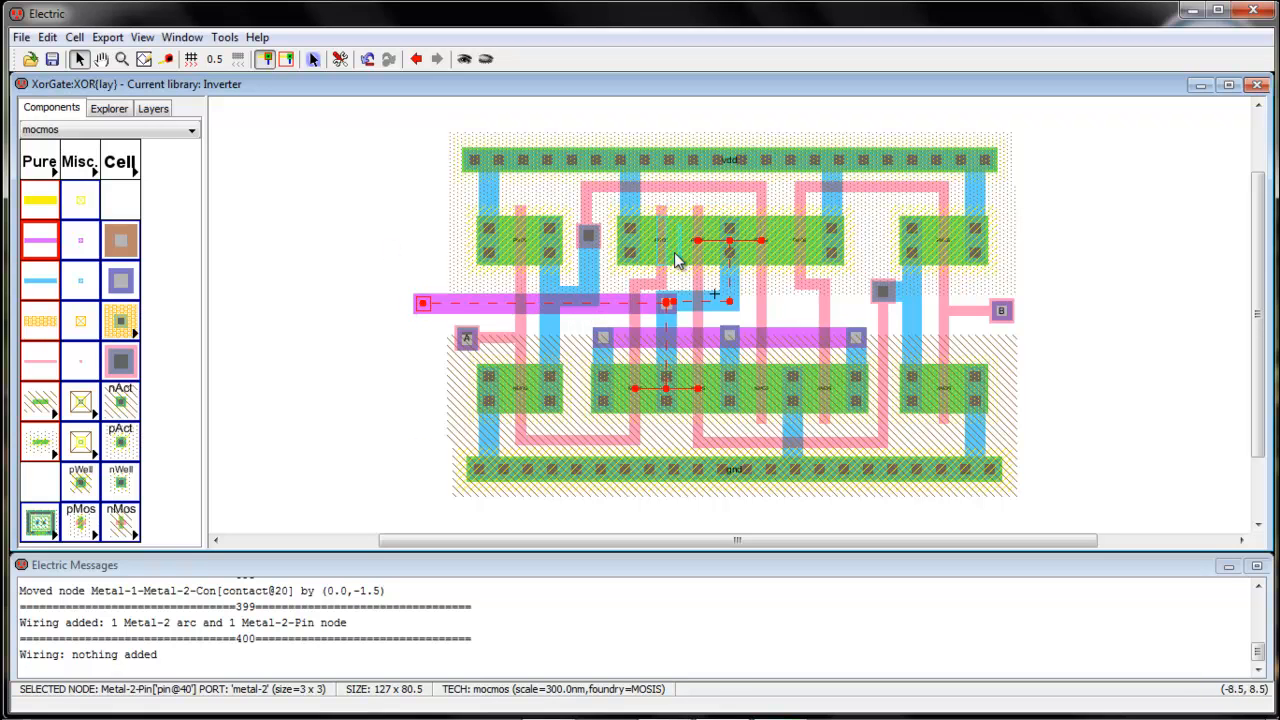
# Run a hierarchical DRC (0 errors), then undo twice to remove the leftward Metal-2 wire
pyautogui.click(224, 37)
pyautogui.moveTo(250, 59)
pyautogui.click(433, 60)
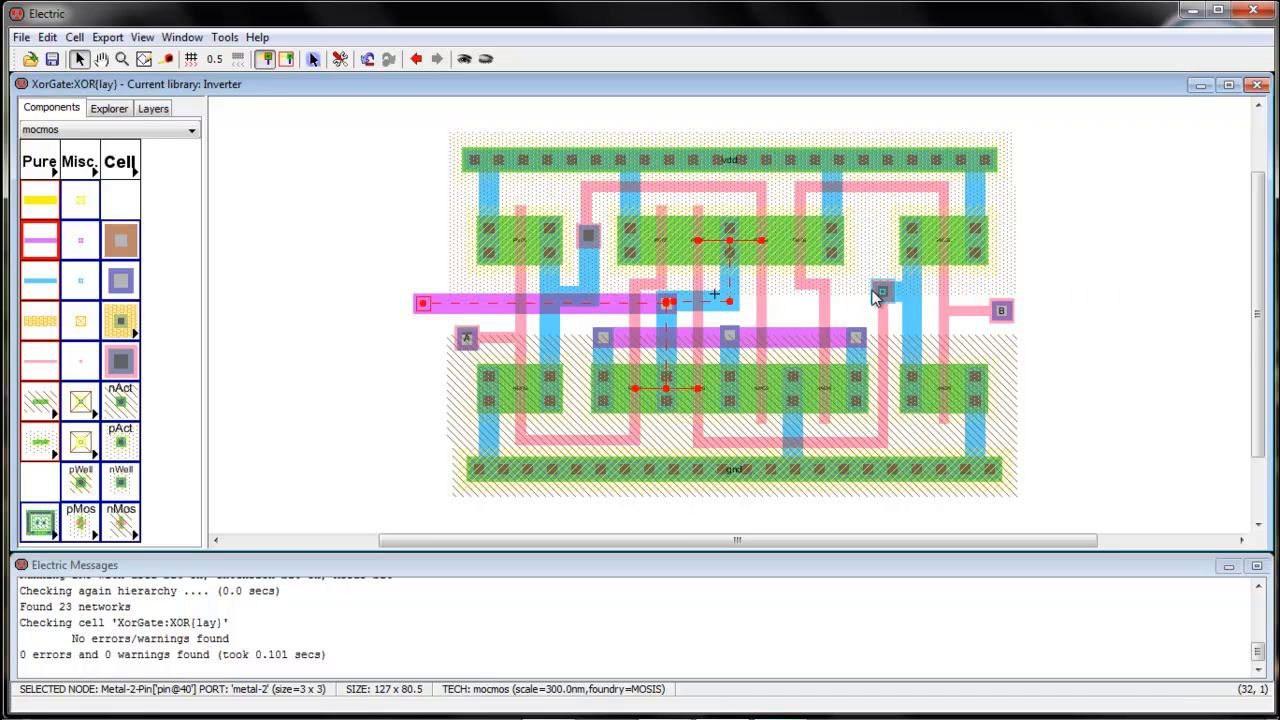
pyautogui.hotkey('ctrl', 'z')
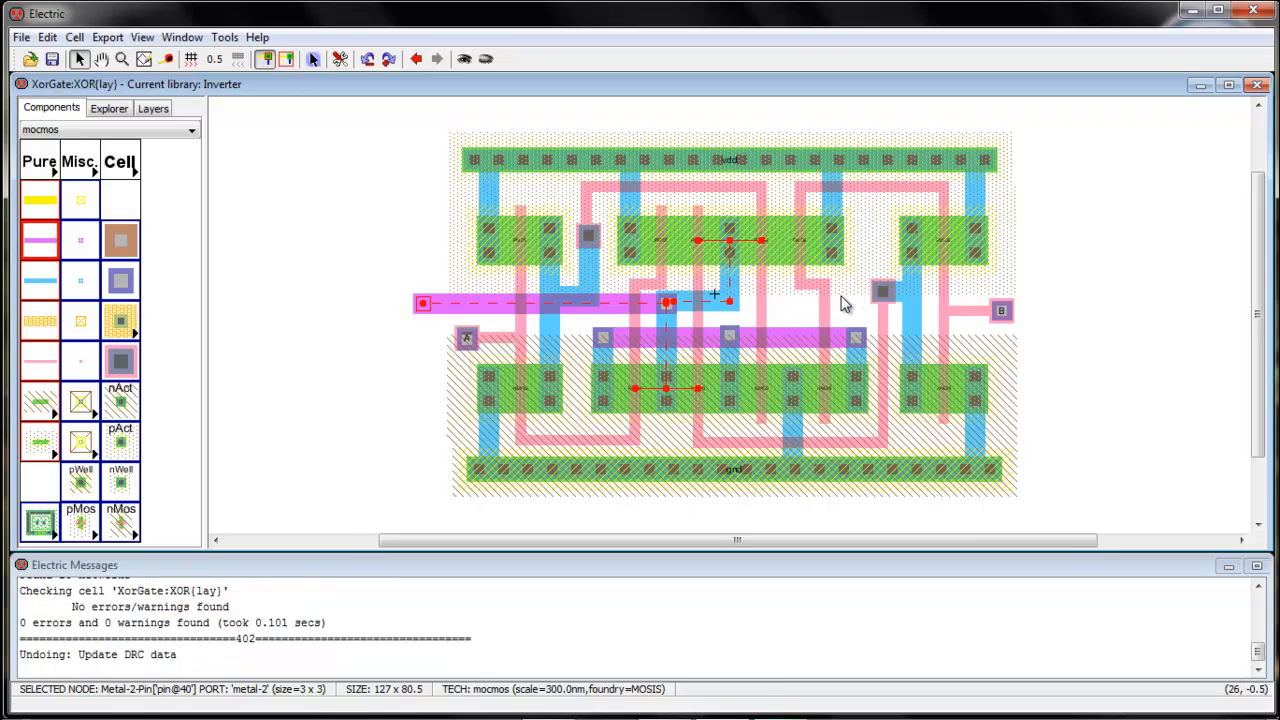
pyautogui.hotkey('ctrl', 'z')
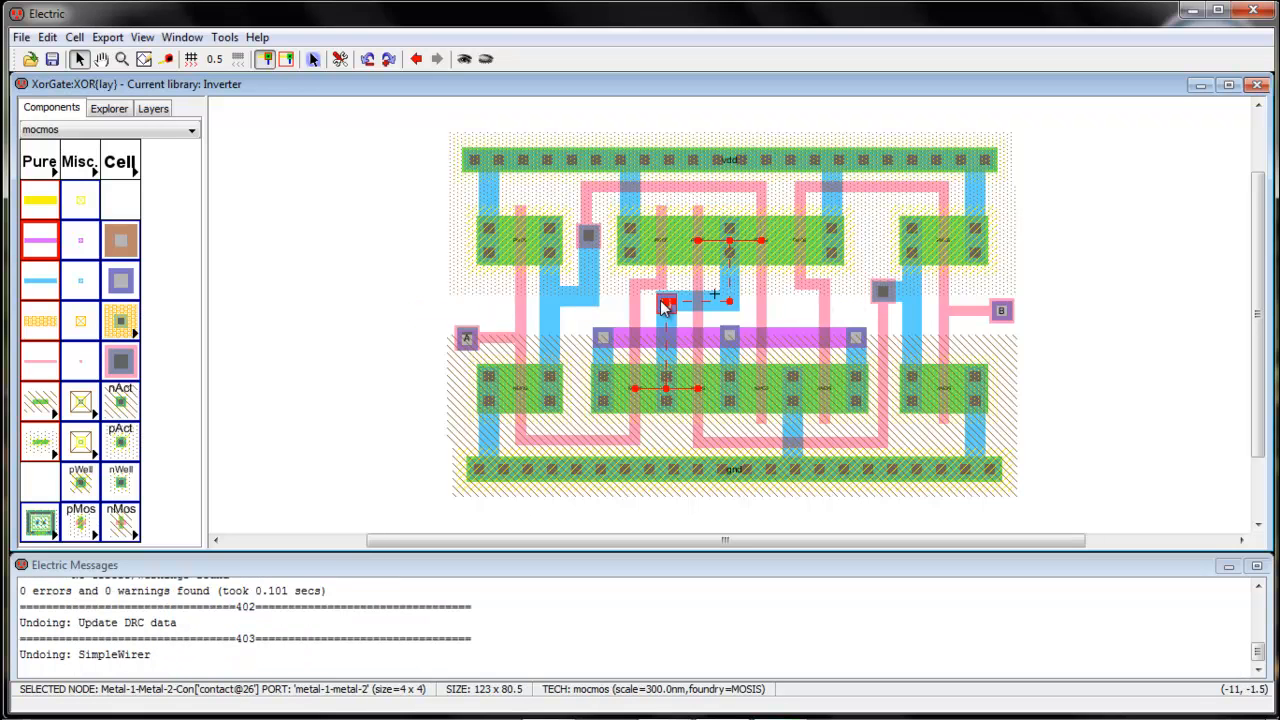
# Route a Metal-2 wire right toward input B, find 3 Metal-2 spacing errors in DRC, and undo it
pyautogui.rightClick(1104, 303)
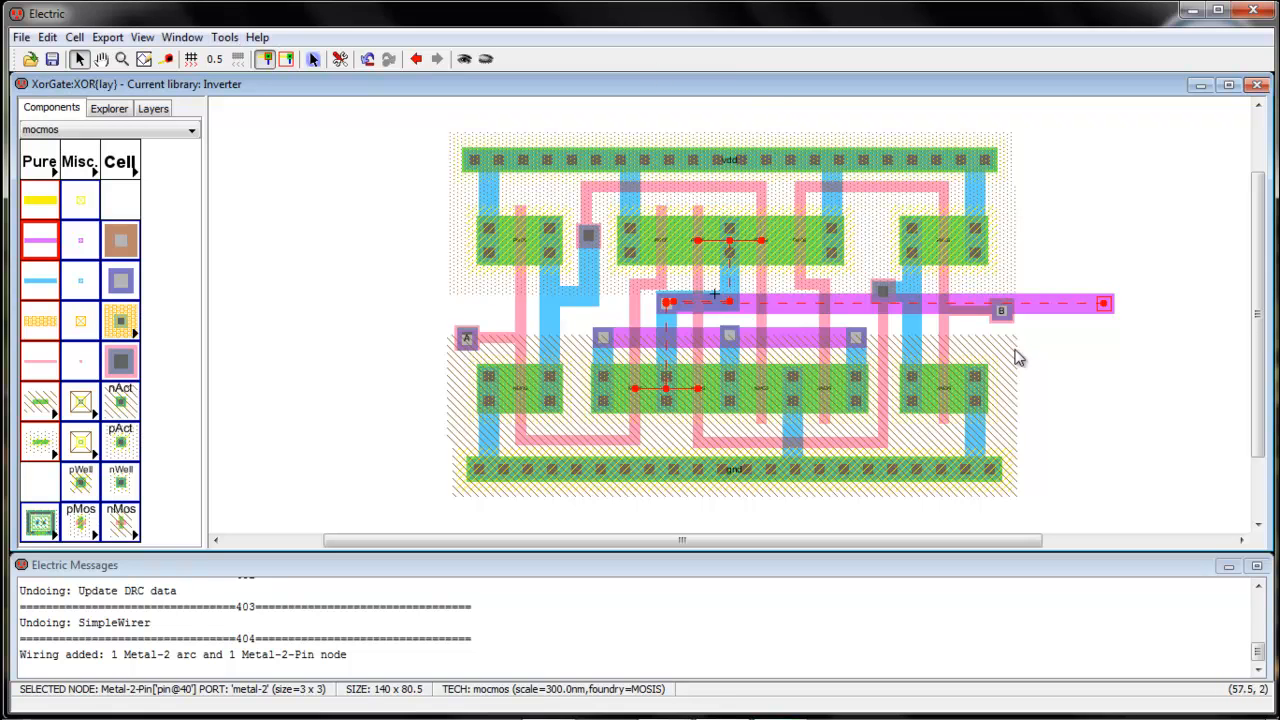
pyautogui.click(226, 37)
pyautogui.moveTo(330, 55)
pyautogui.click(405, 55)
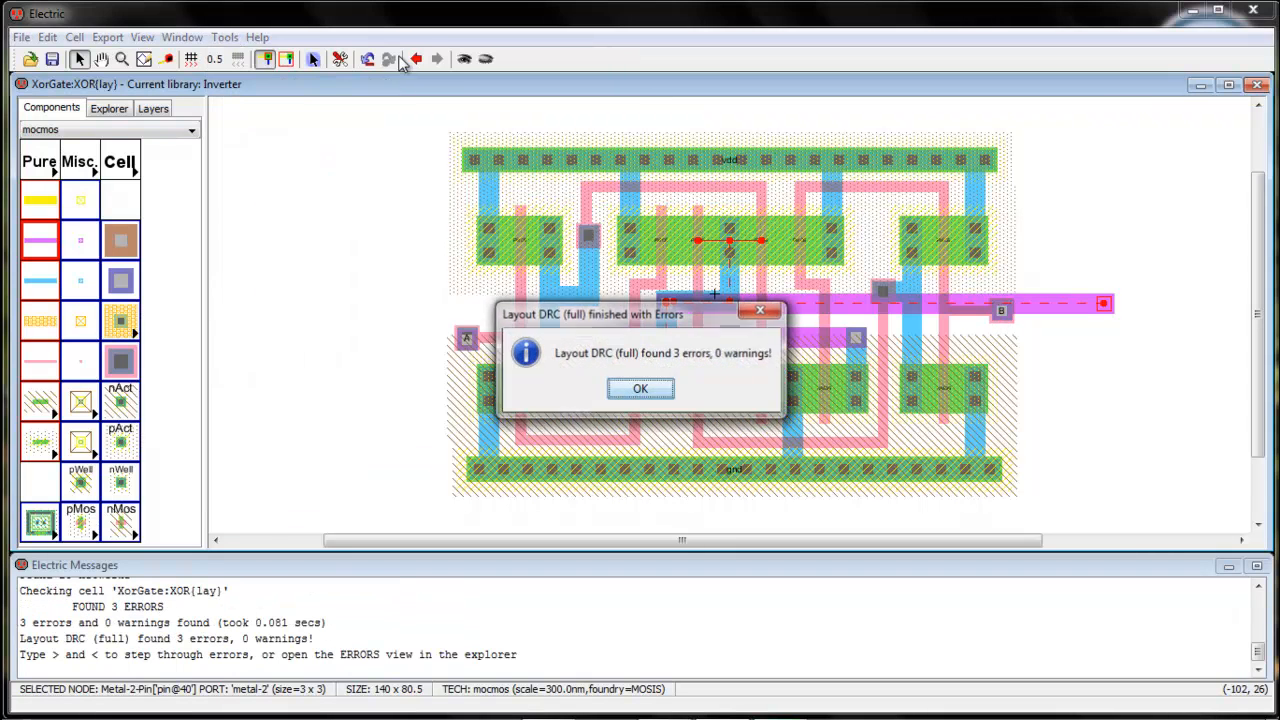
pyautogui.click(640, 391)
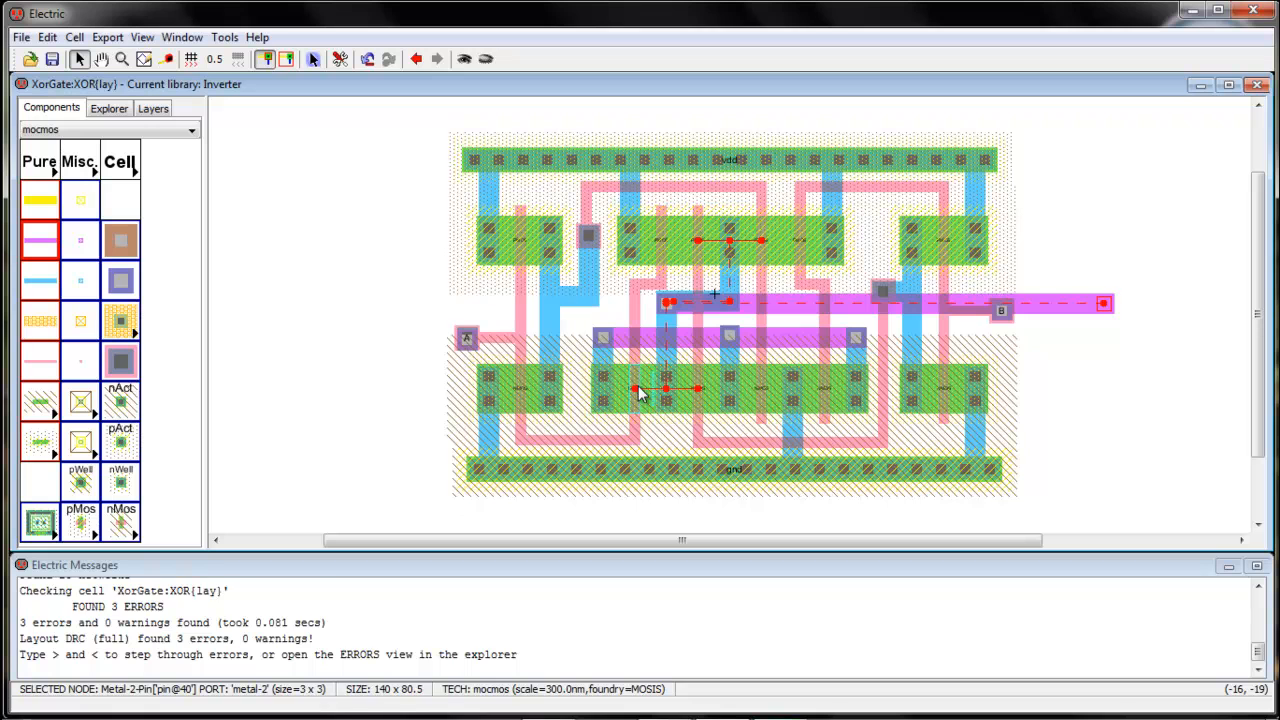
pyautogui.press('less')
pyautogui.press('less')
pyautogui.press('less')
pyautogui.press('less')
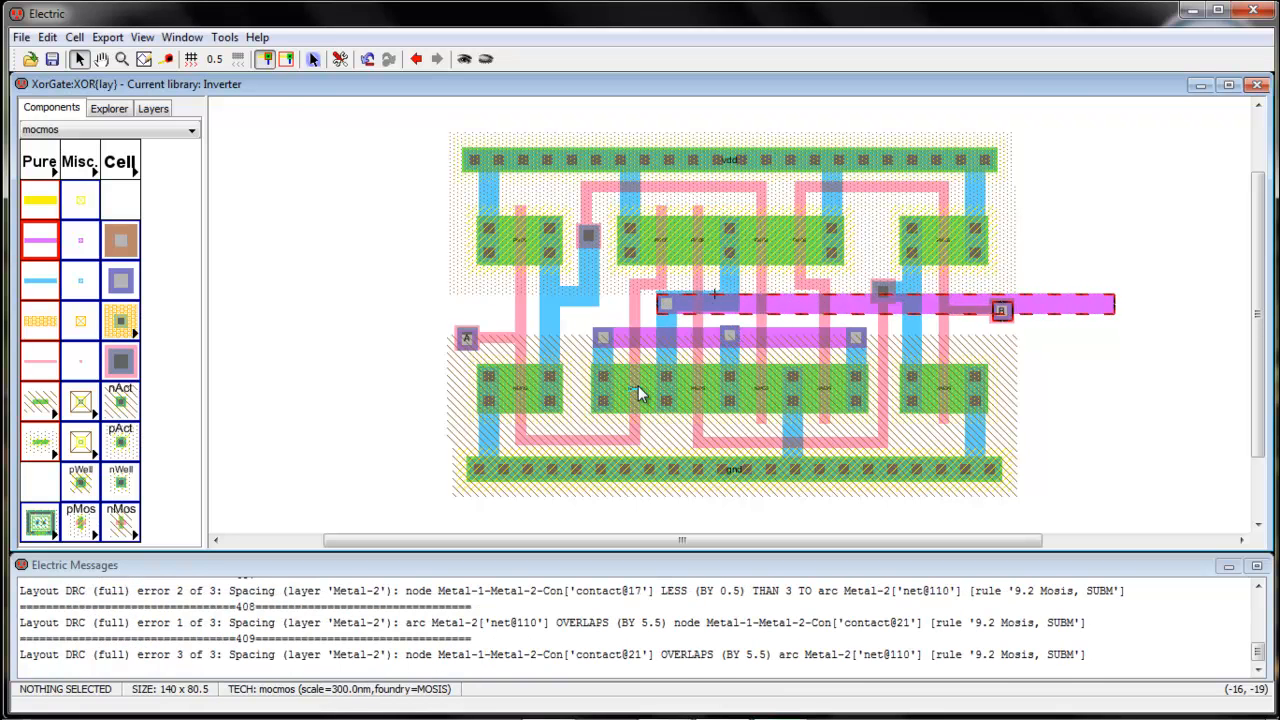
pyautogui.hotkey('ctrl', 'z')
pyautogui.hotkey('ctrl', 'z')
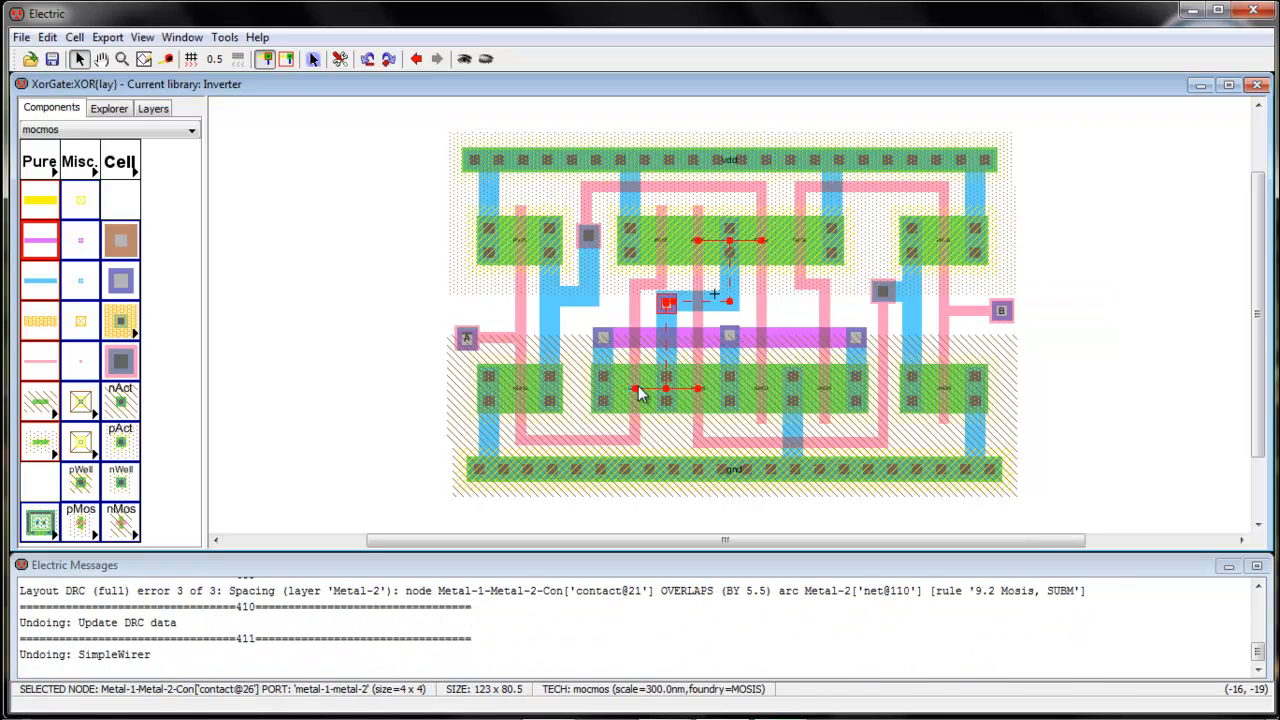
pyautogui.click(1065, 358)
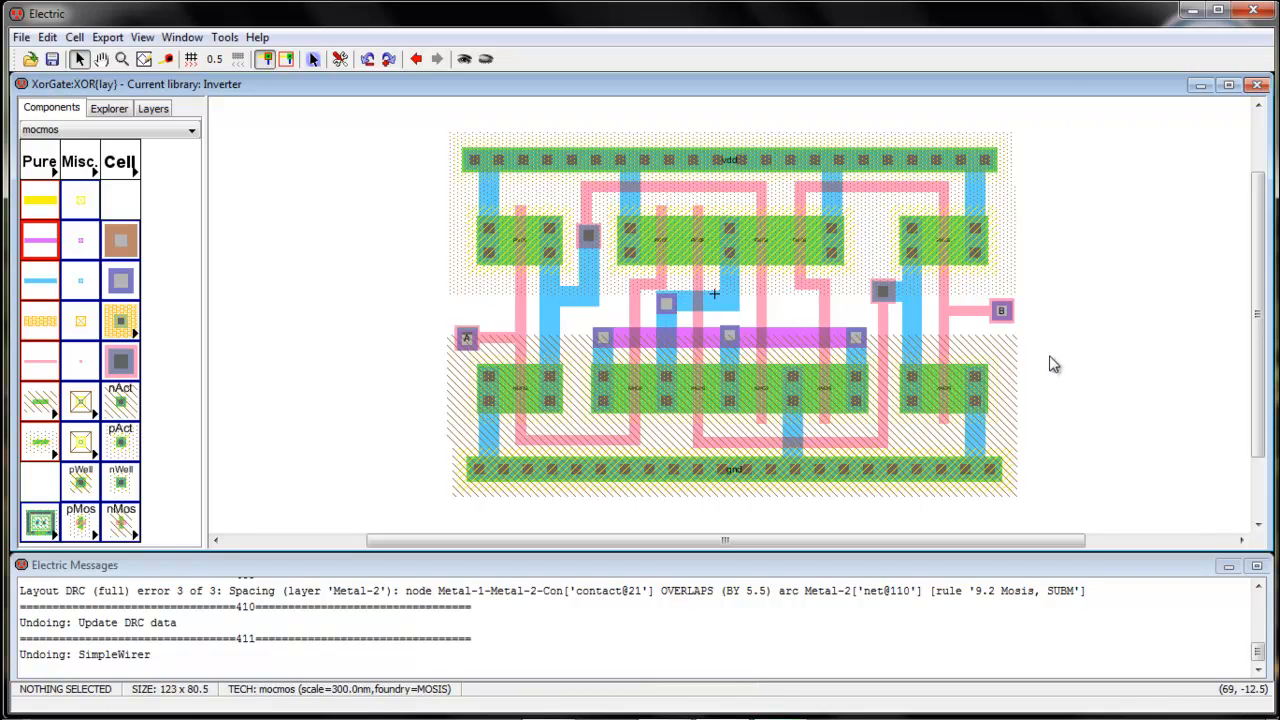
# Create an export named 'out' on the central Metal-1-Metal-2 contact
pyautogui.click(664, 308)
pyautogui.hotkey('ctrl', 'e')
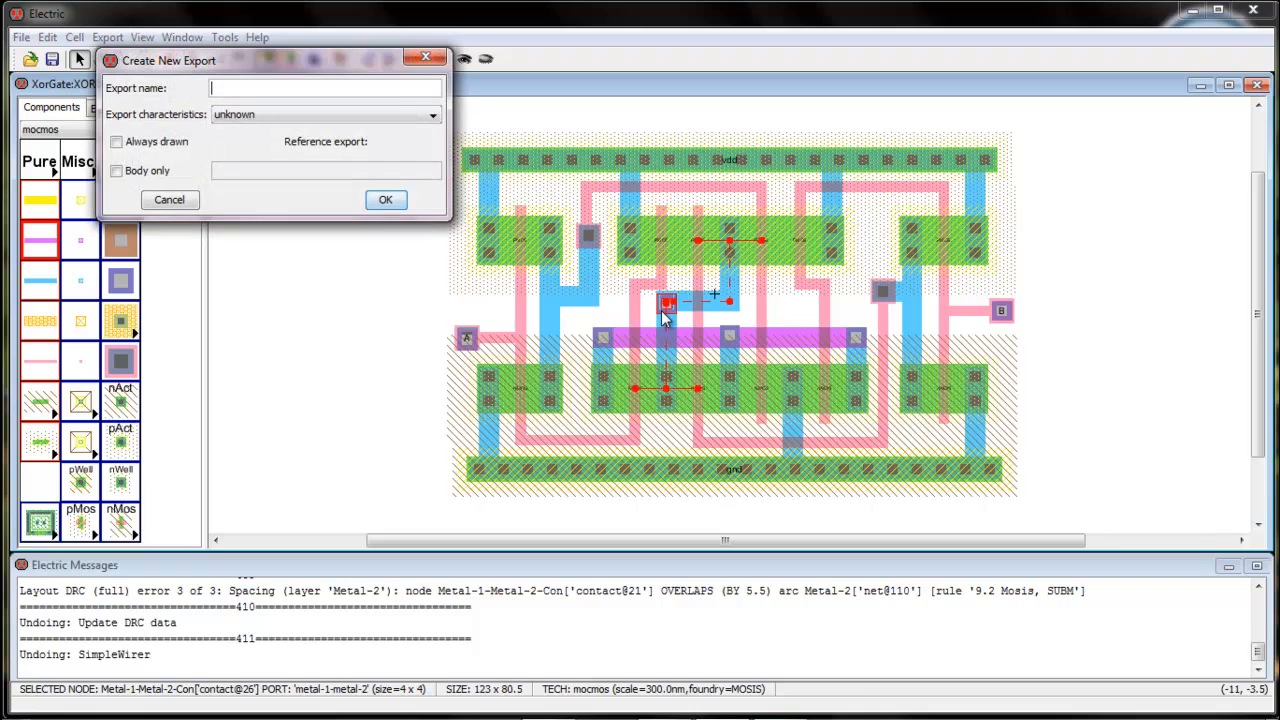
pyautogui.write('out')
pyautogui.press('Return')
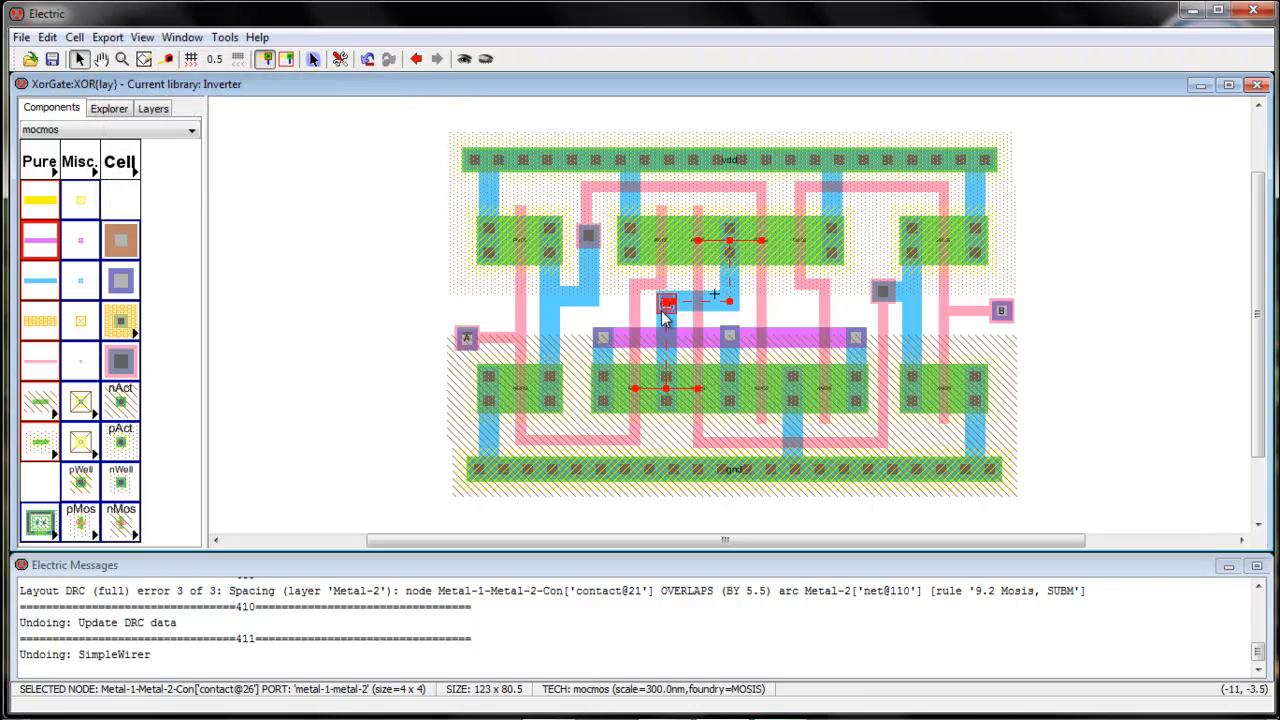
pyautogui.click(345, 292)
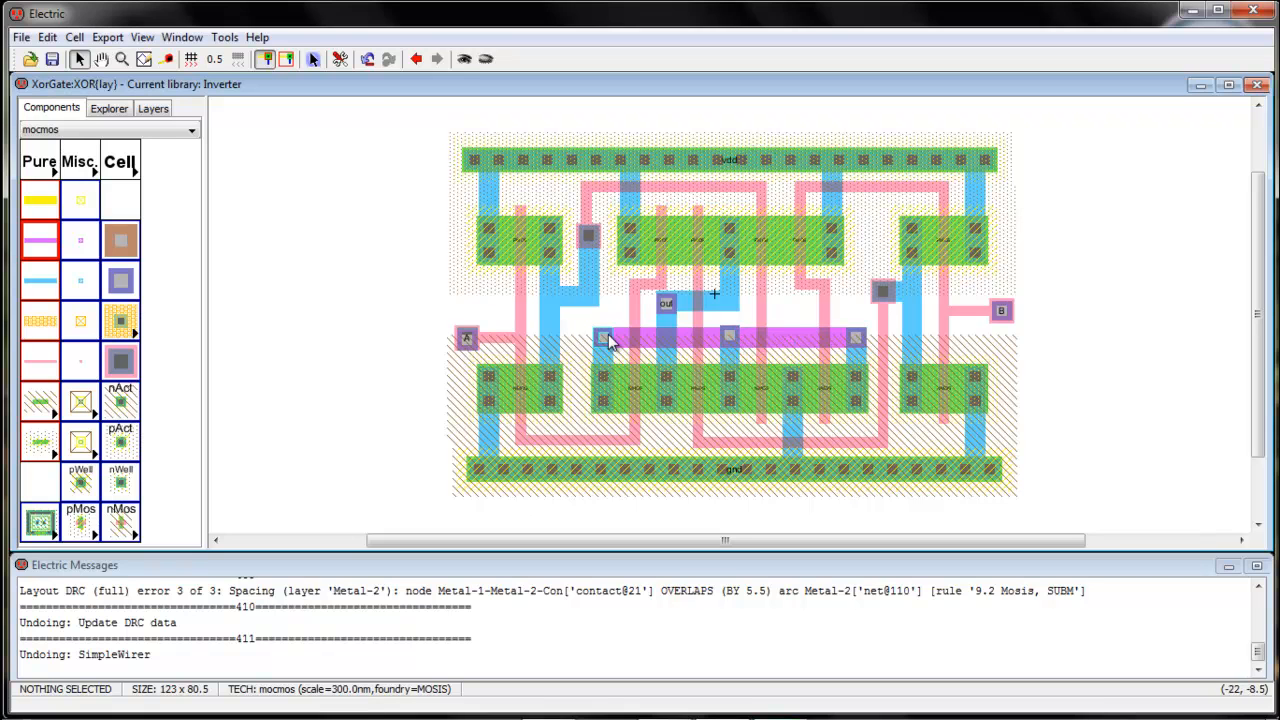
# Rerun the hierarchical DRC and the ERC well check, both reporting no errors
pyautogui.click(219, 39)
pyautogui.moveTo(262, 59)
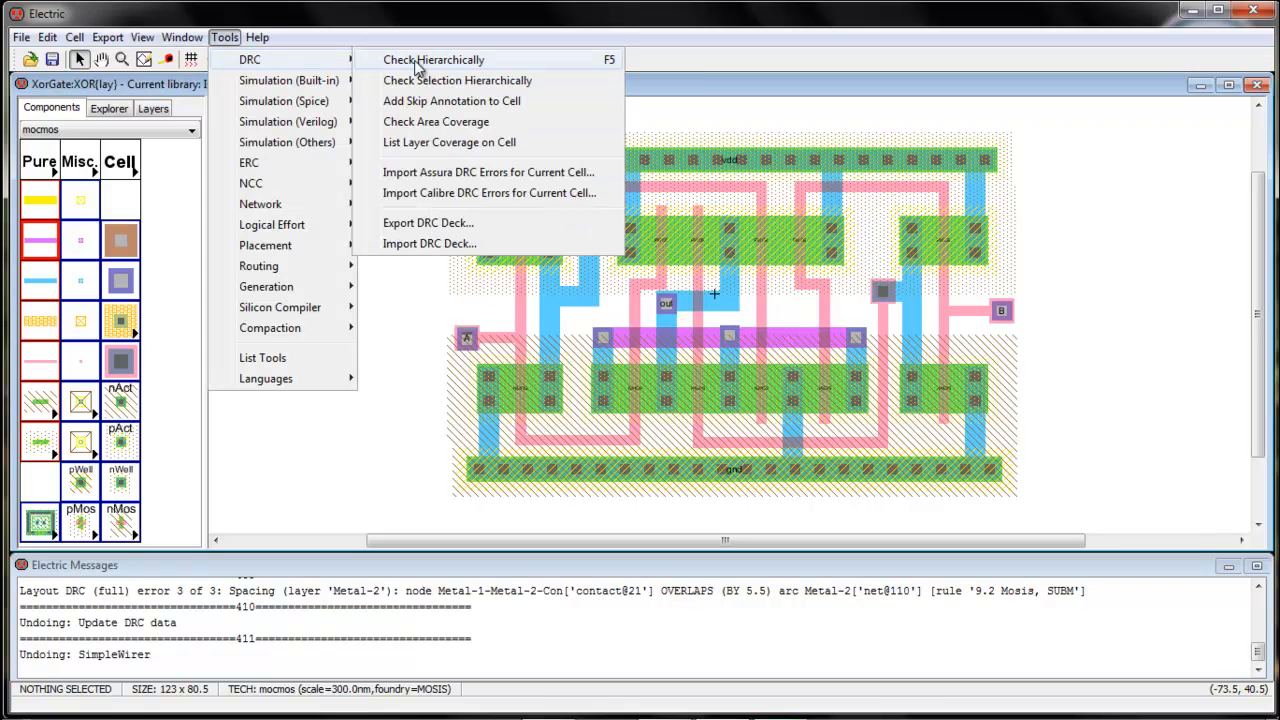
pyautogui.click(434, 61)
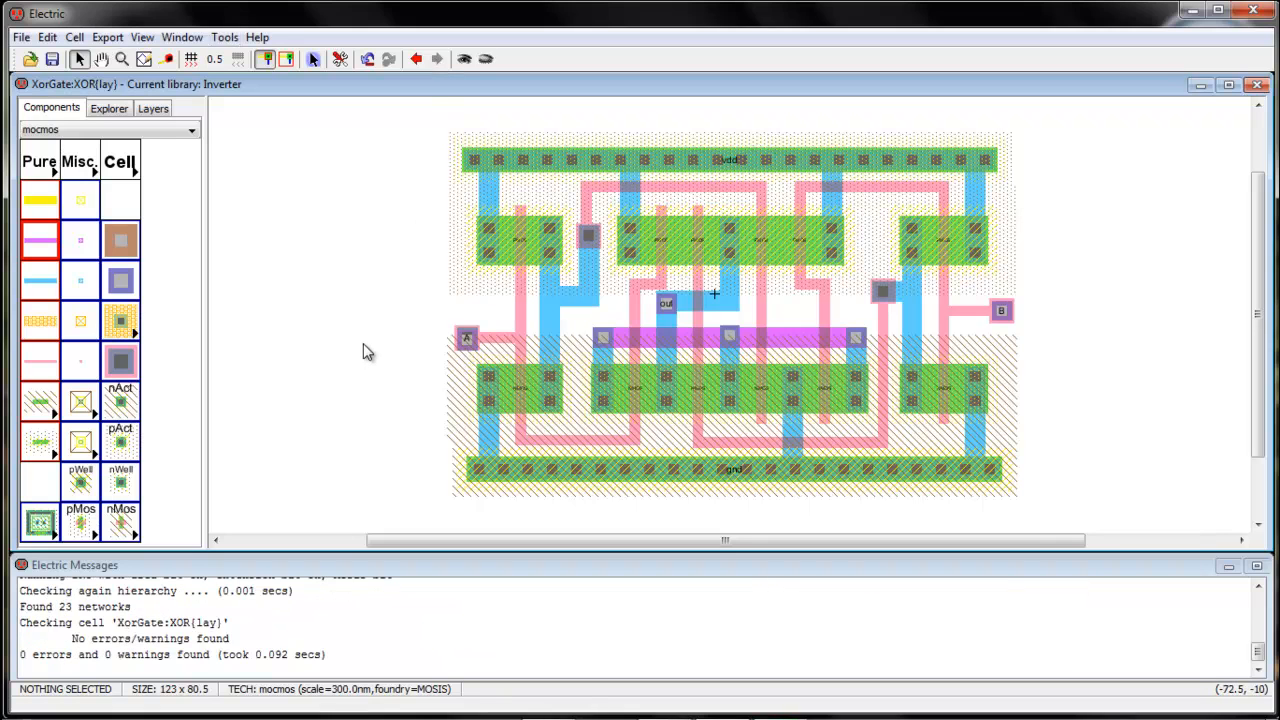
pyautogui.click(224, 37)
pyautogui.moveTo(262, 162)
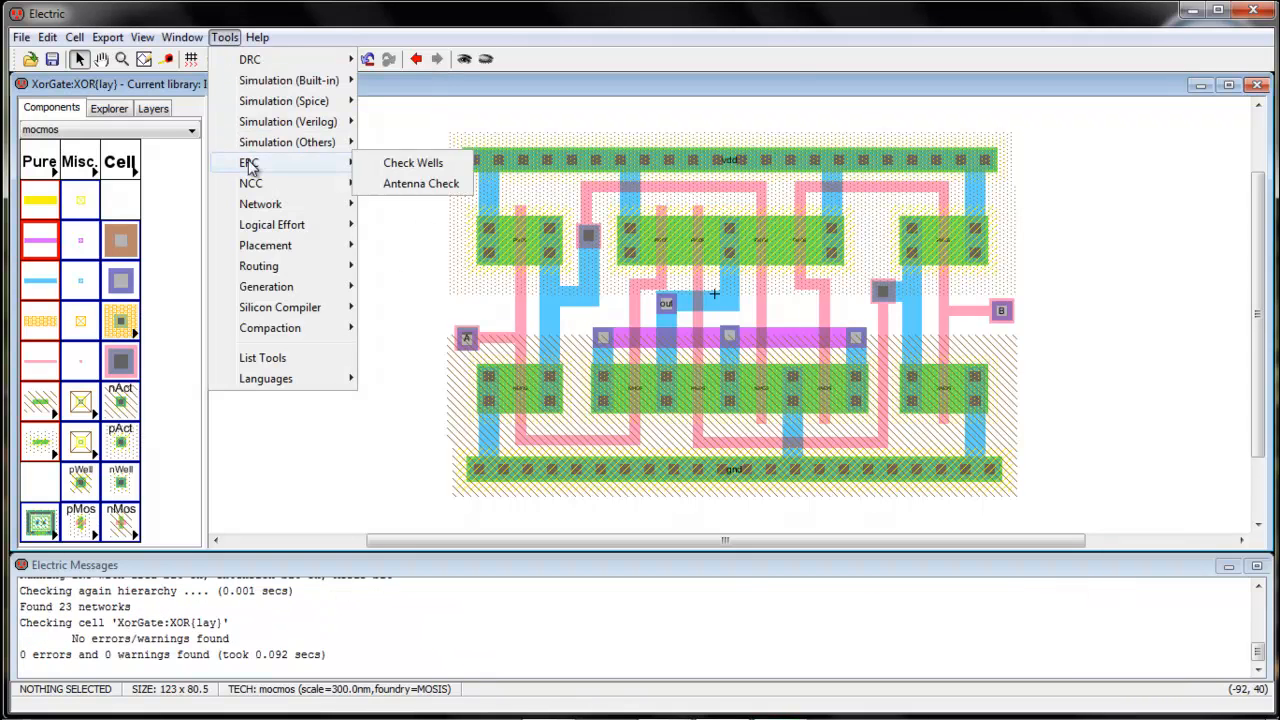
pyautogui.click(410, 163)
# Run NCC against the XOR schematic and inspect the two mismatched pmos_2stack parts
pyautogui.click(224, 40)
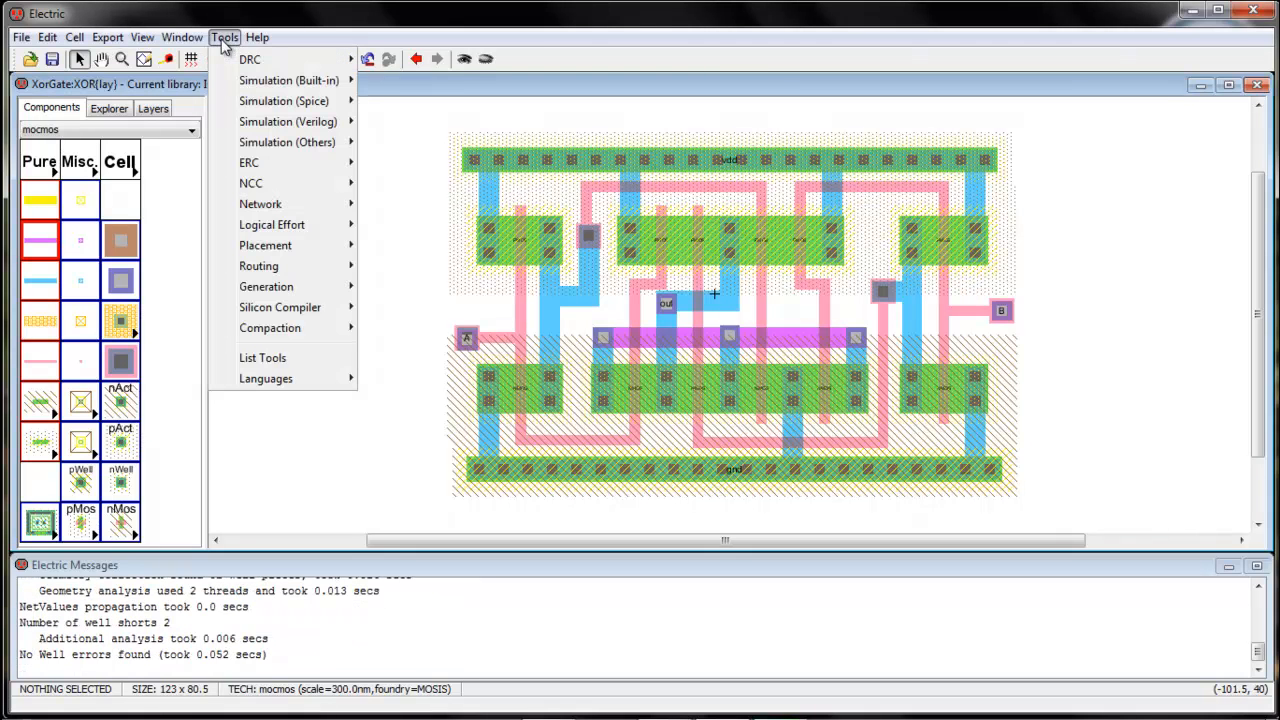
pyautogui.moveTo(251, 183)
pyautogui.click(418, 182)
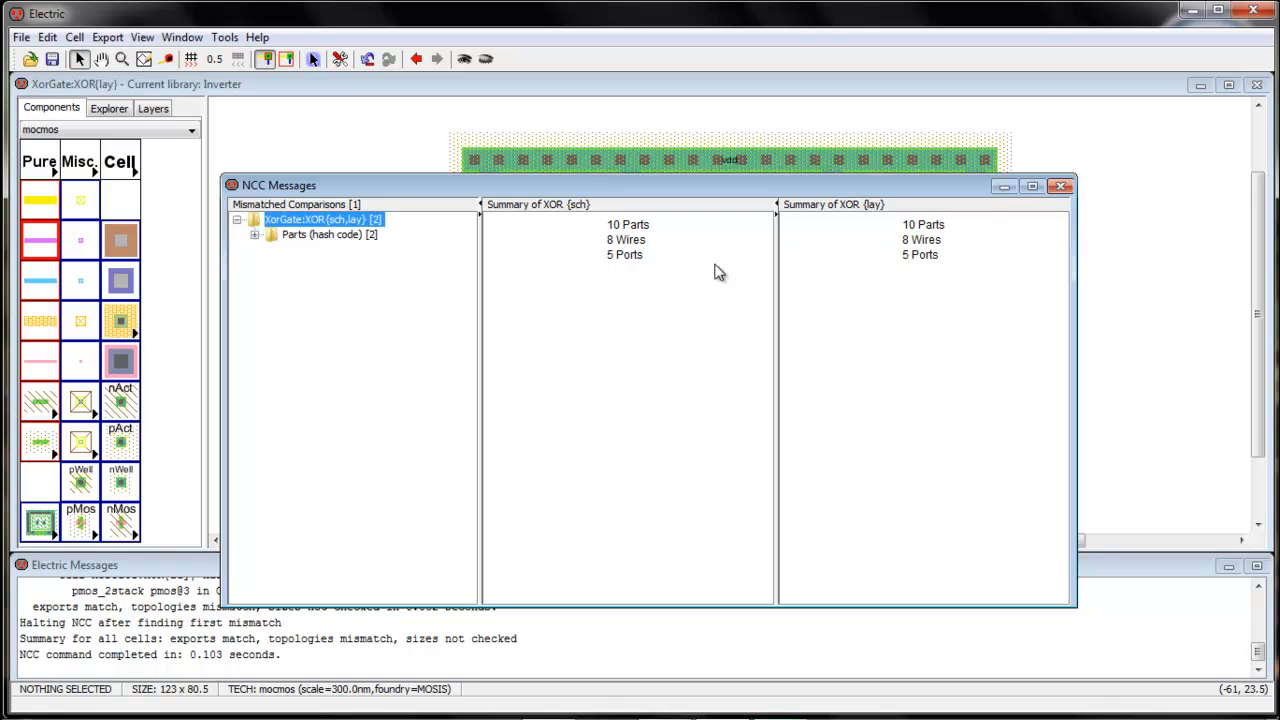
pyautogui.click(255, 235)
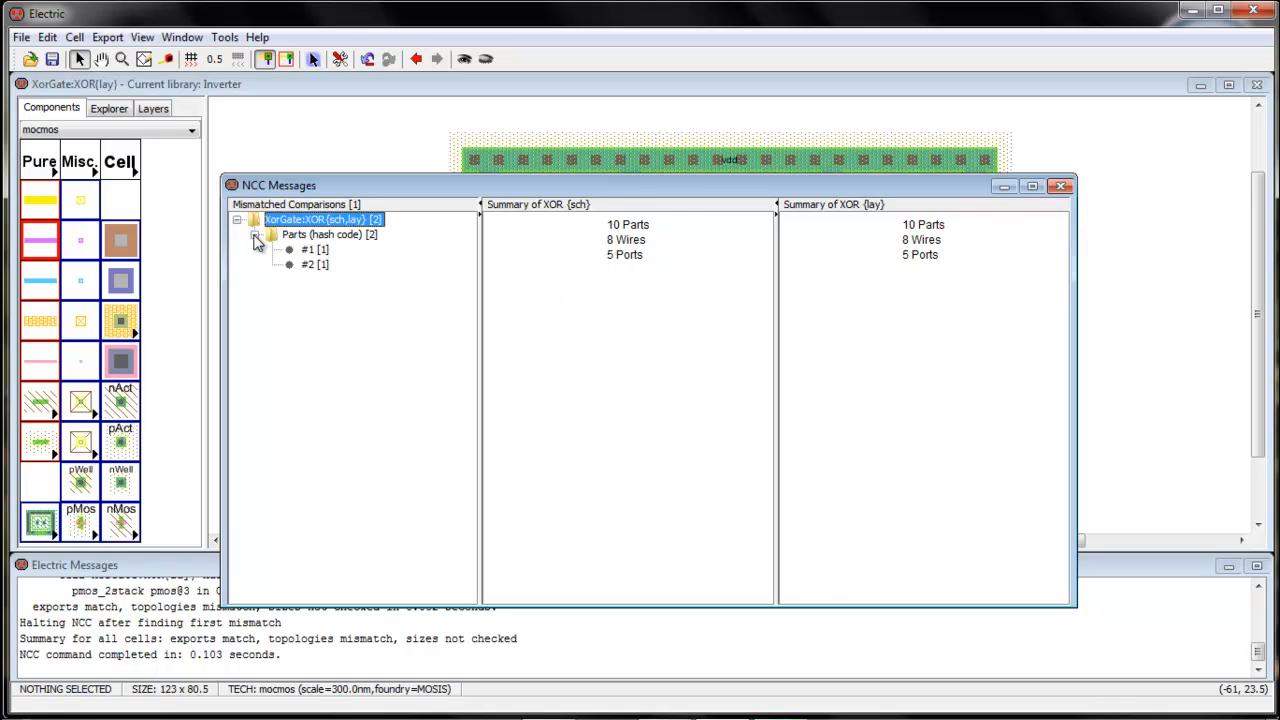
pyautogui.click(318, 250)
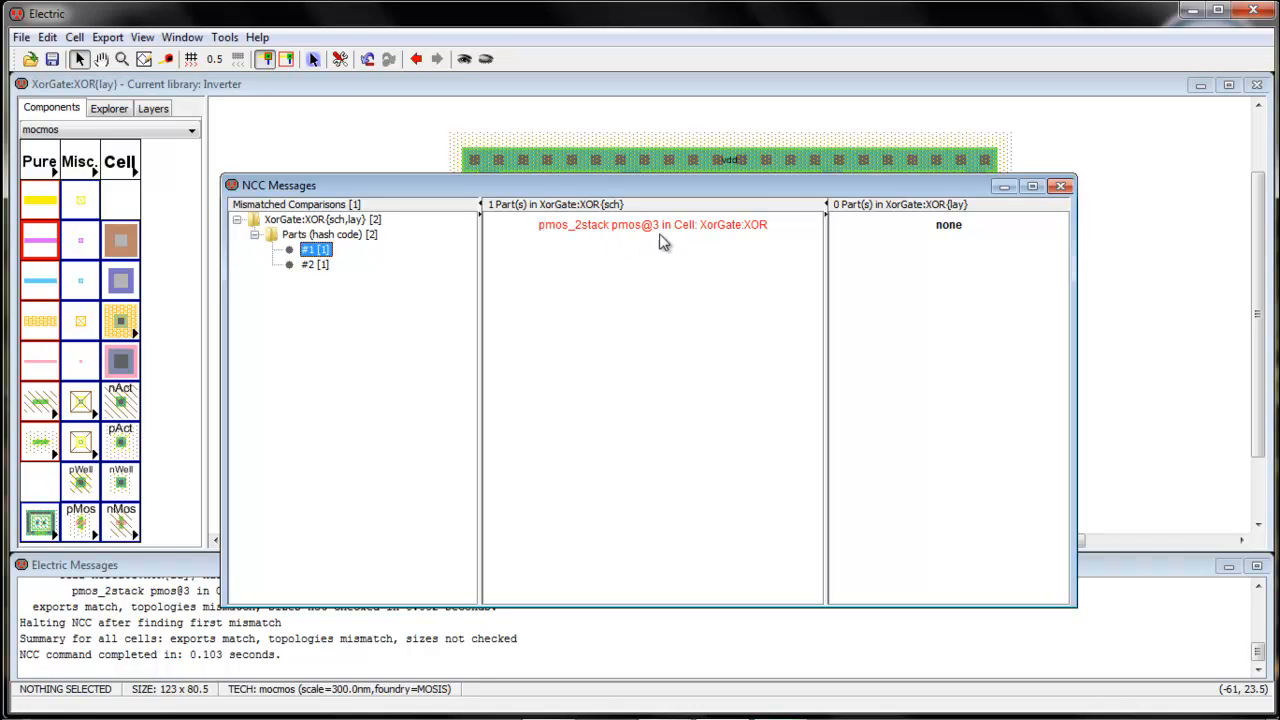
pyautogui.click(318, 265)
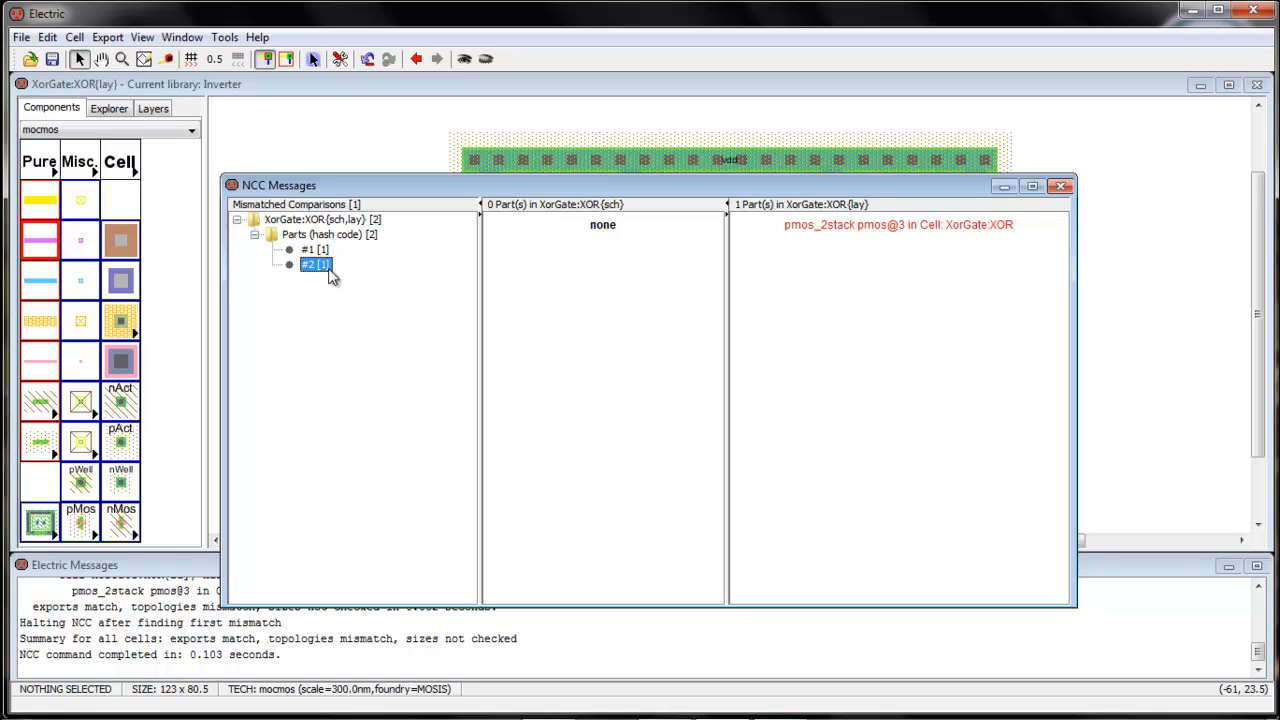
pyautogui.click(318, 250)
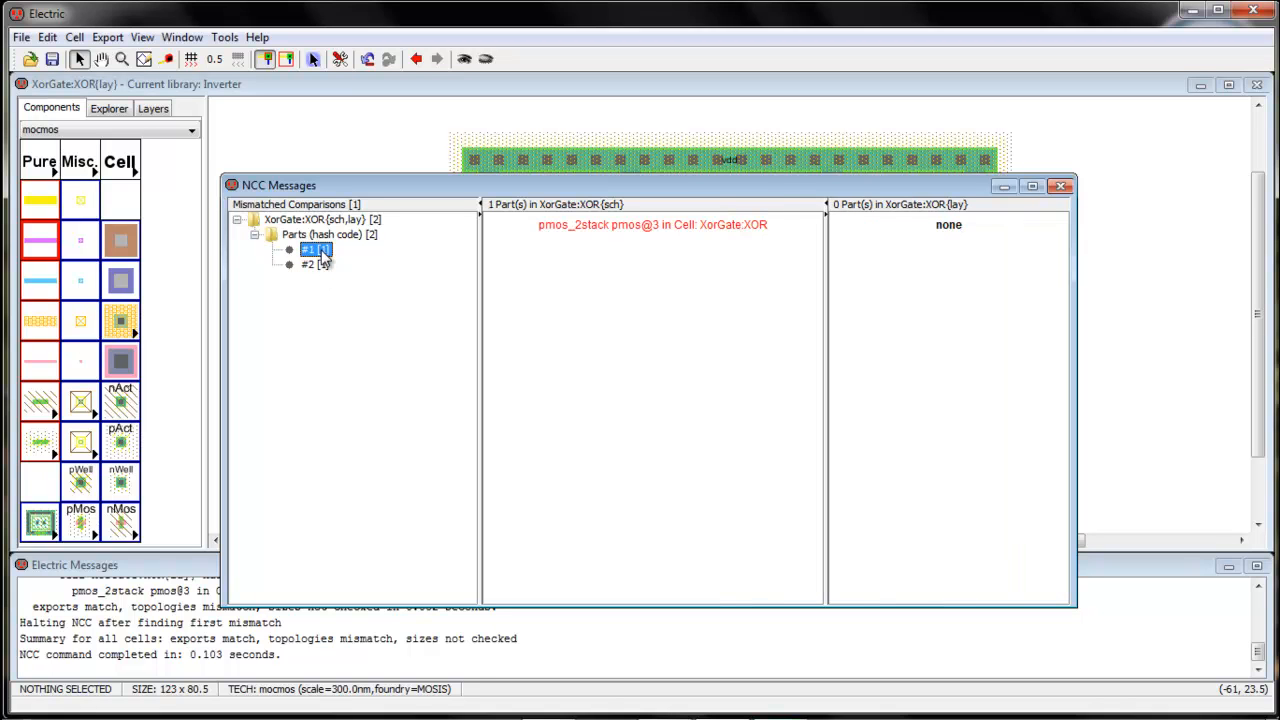
pyautogui.click(315, 265)
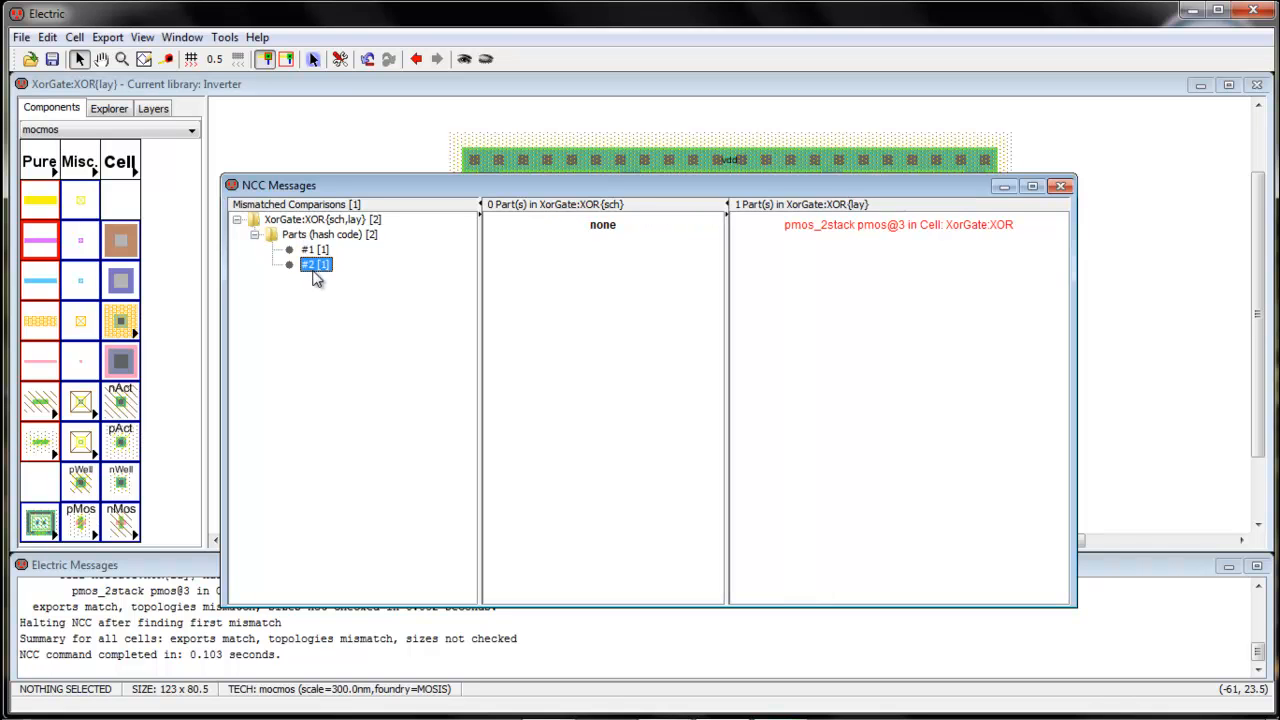
pyautogui.click(318, 250)
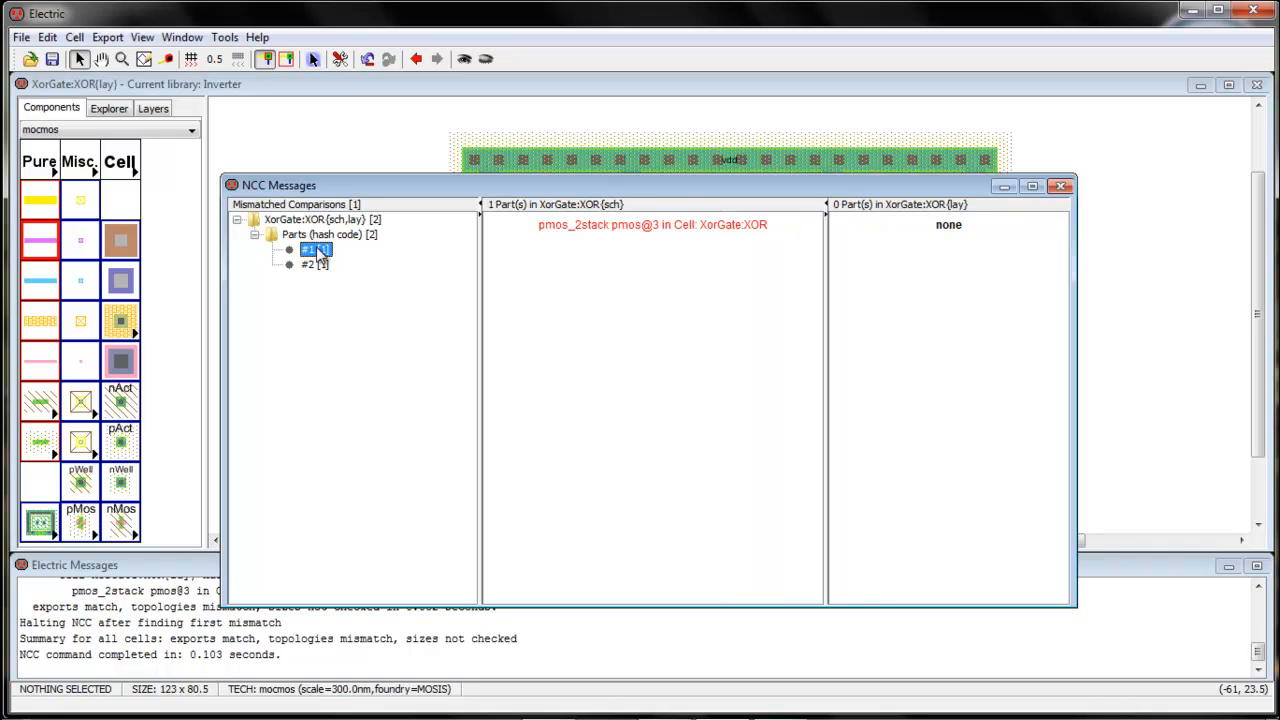
pyautogui.click(316, 265)
pyautogui.click(318, 251)
# Close the NCC results and inspect a contact near the ground rail
pyautogui.click(1062, 187)
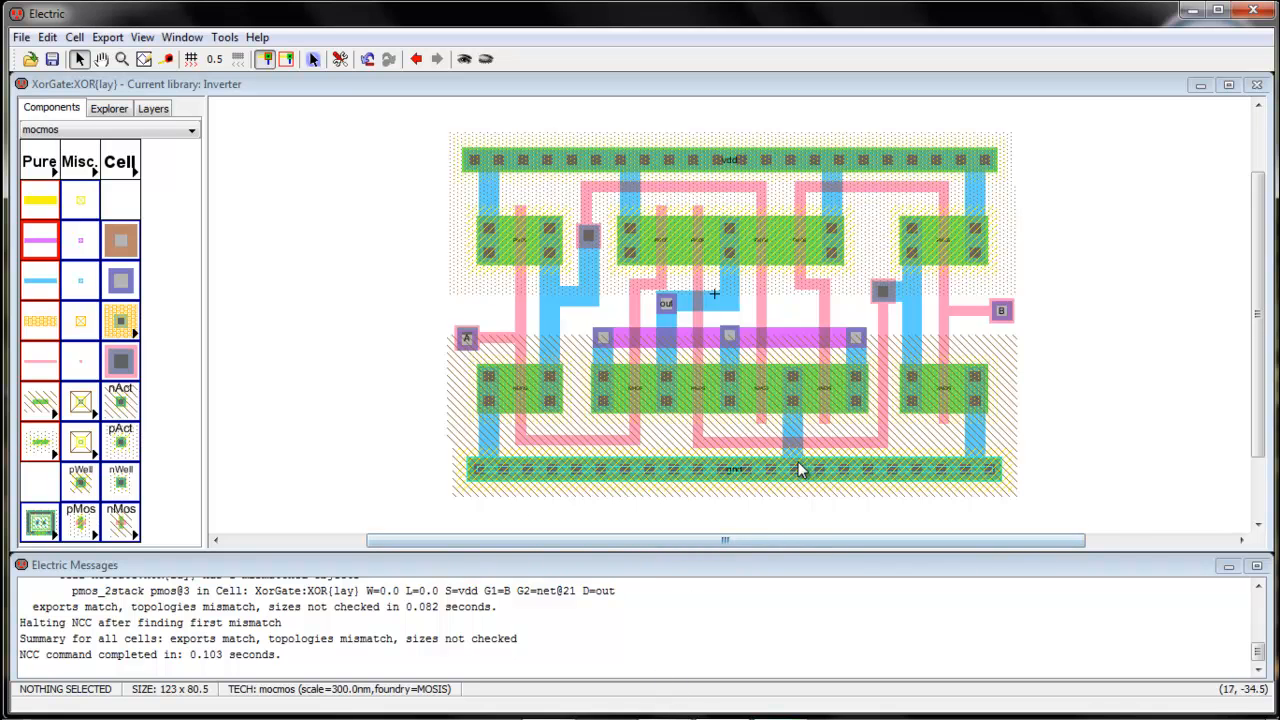
pyautogui.click(791, 389)
pyautogui.click(1122, 400)
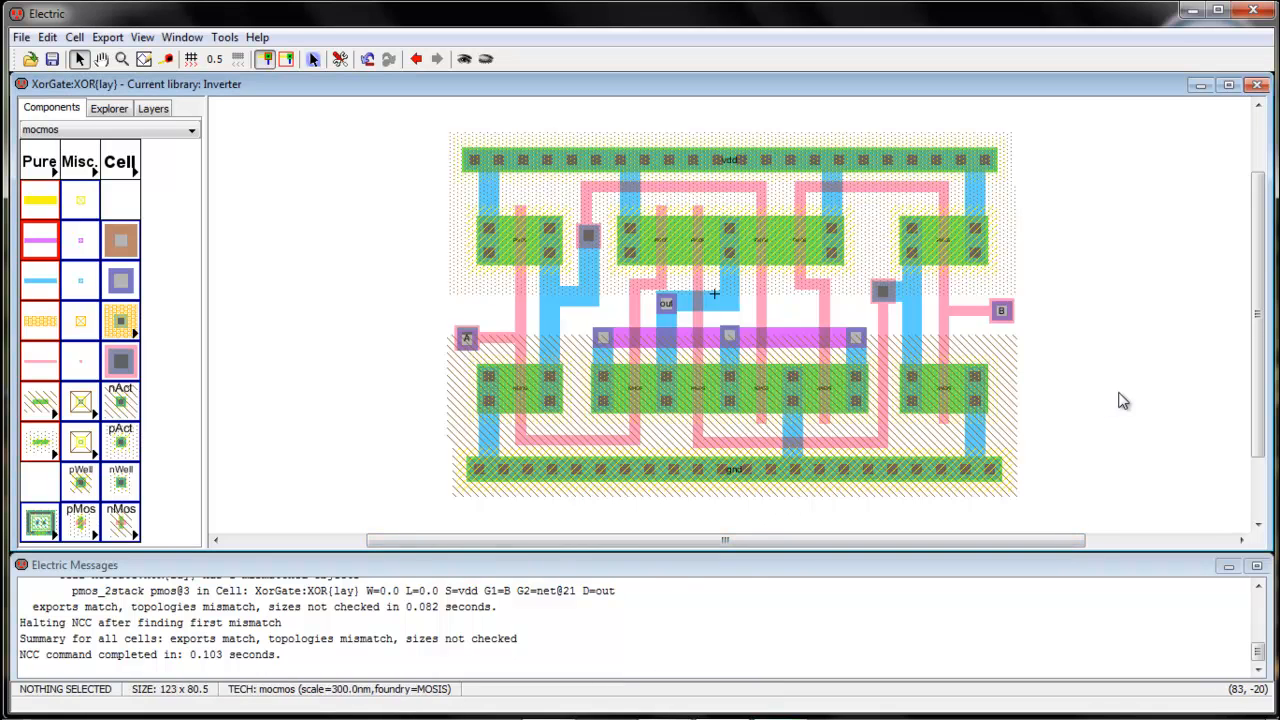
pyautogui.click(1200, 16)
pyautogui.doubleClick(118, 192)
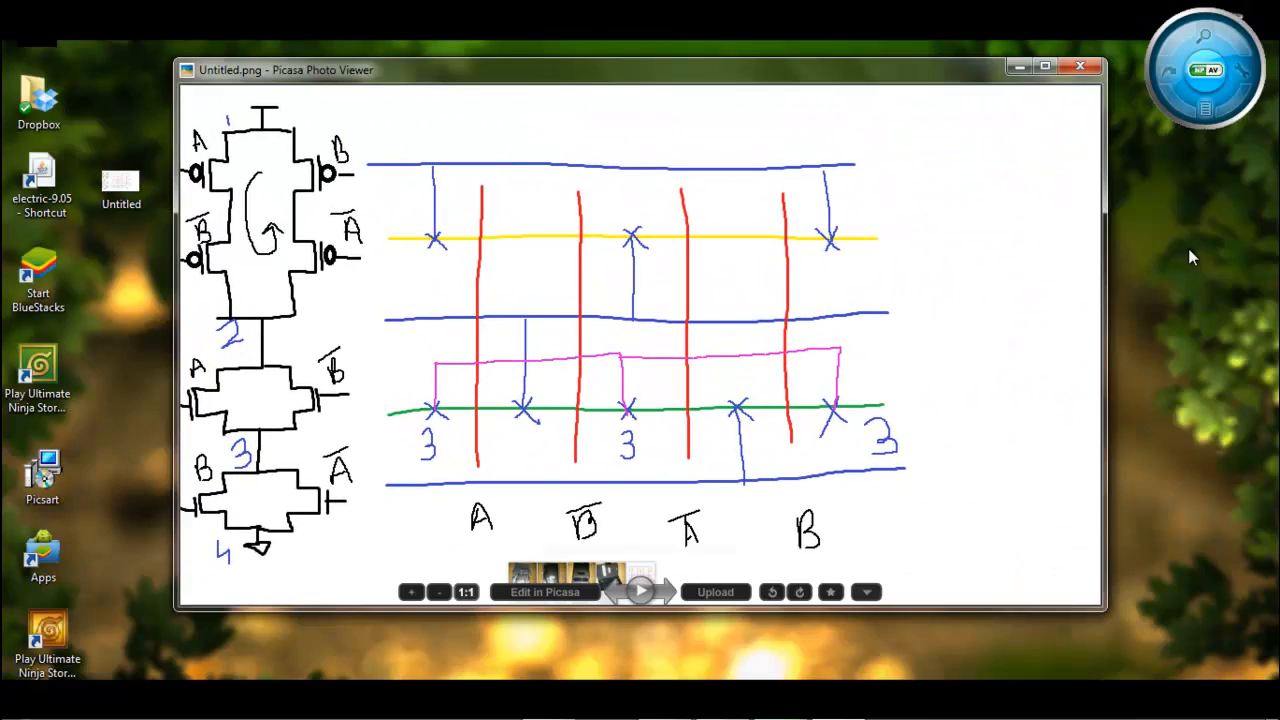
pyautogui.click(724, 704)
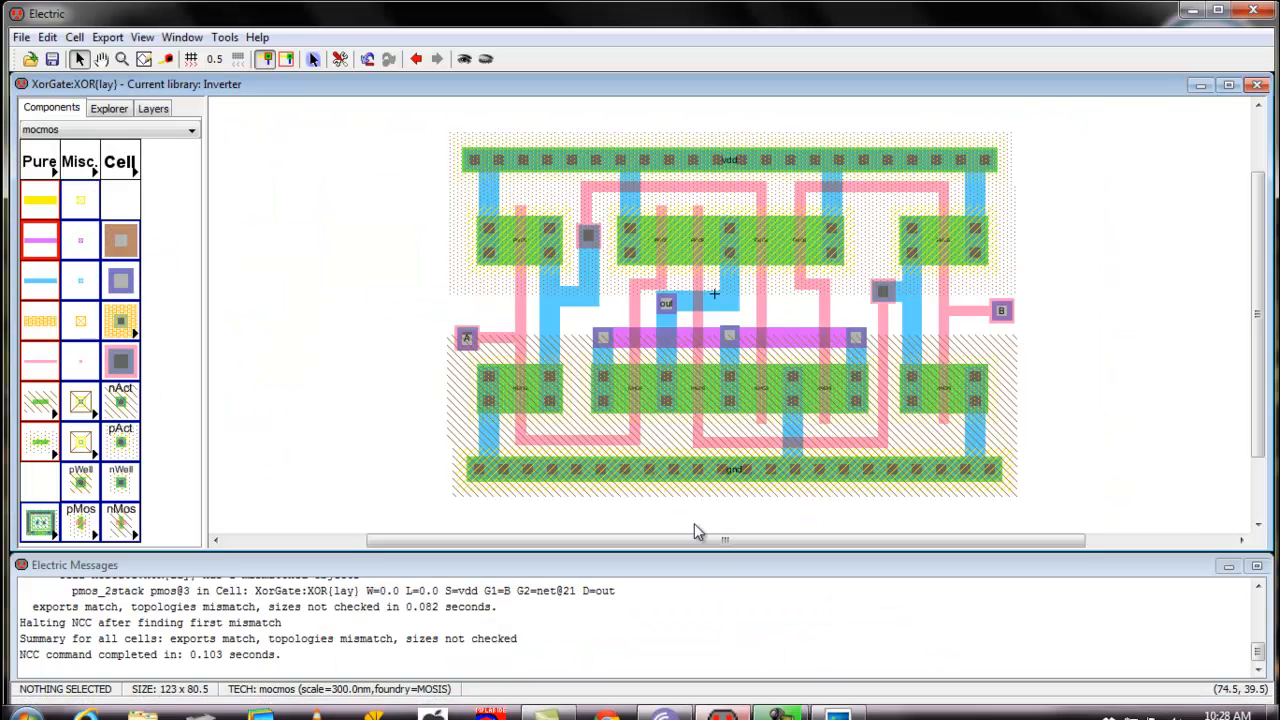
pyautogui.click(838, 700)
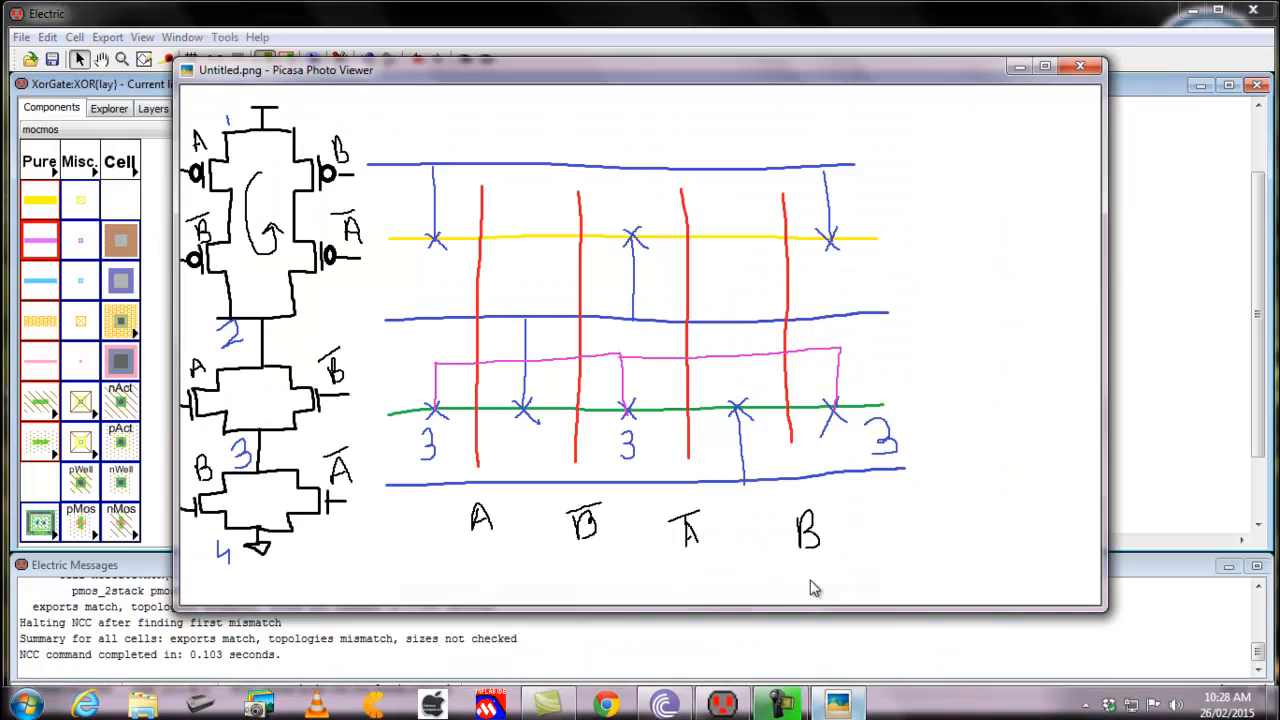
pyautogui.moveTo(1098, 604); pyautogui.dragTo(675, 446)
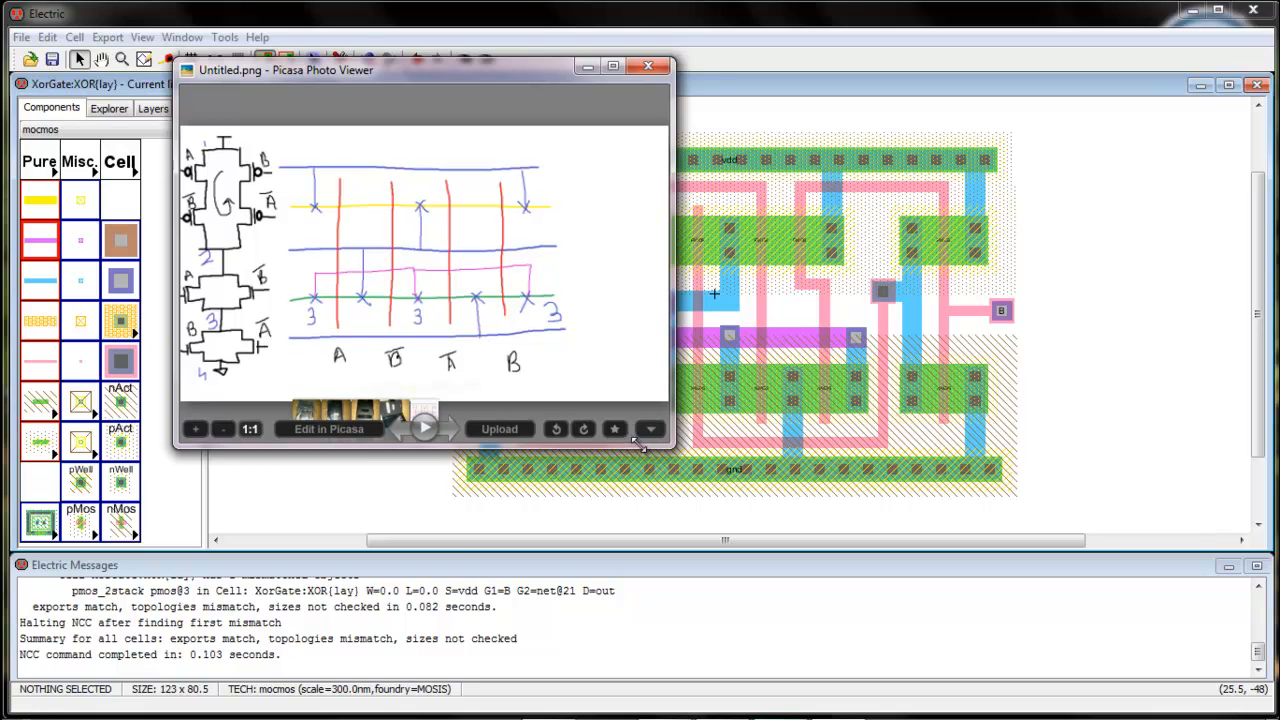
pyautogui.moveTo(631, 372); pyautogui.dragTo(417, 454)
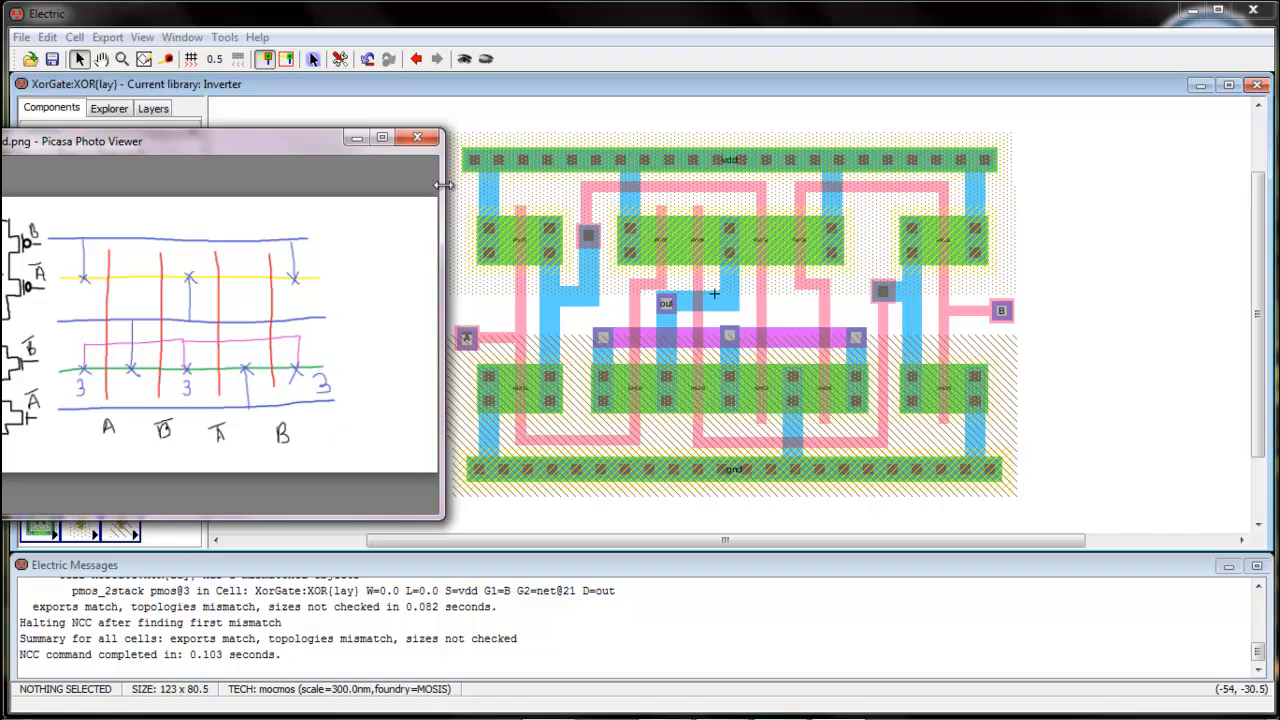
pyautogui.click(417, 137)
# Rerun NCC, compare mismatched parts #1 and #2 in the layout, then close the report
pyautogui.click(226, 37)
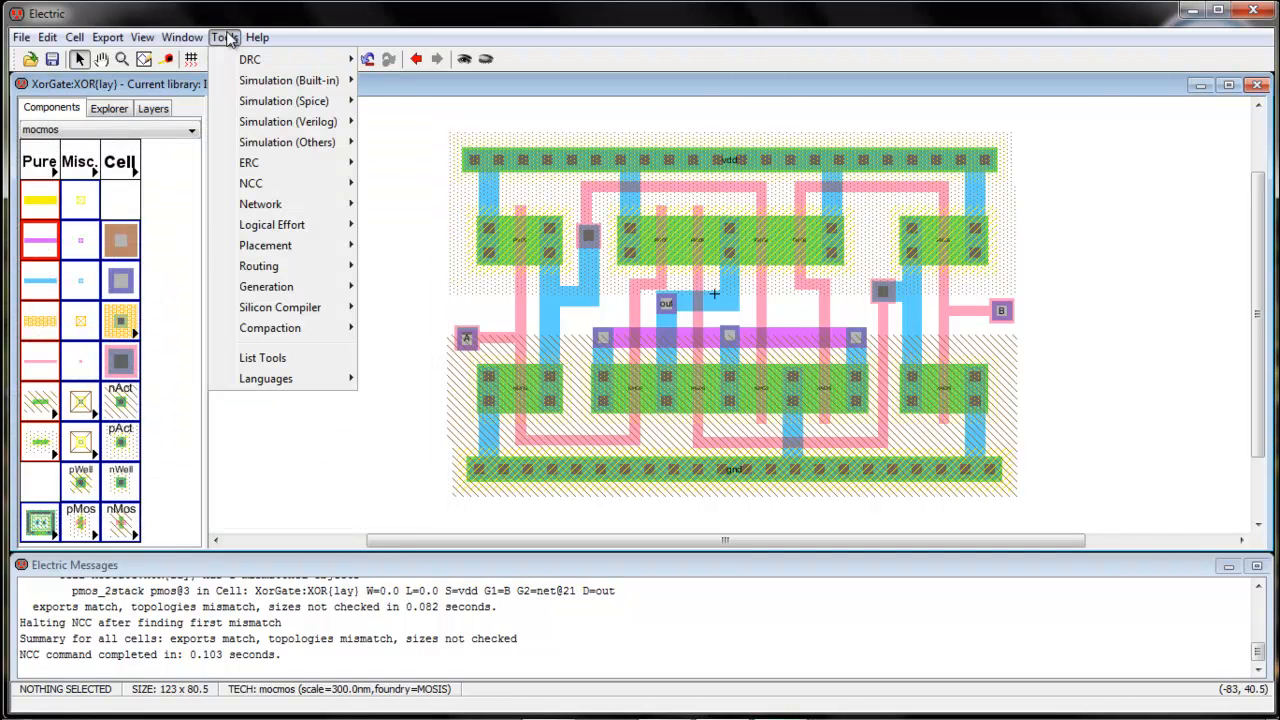
pyautogui.moveTo(268, 186)
pyautogui.click(400, 186)
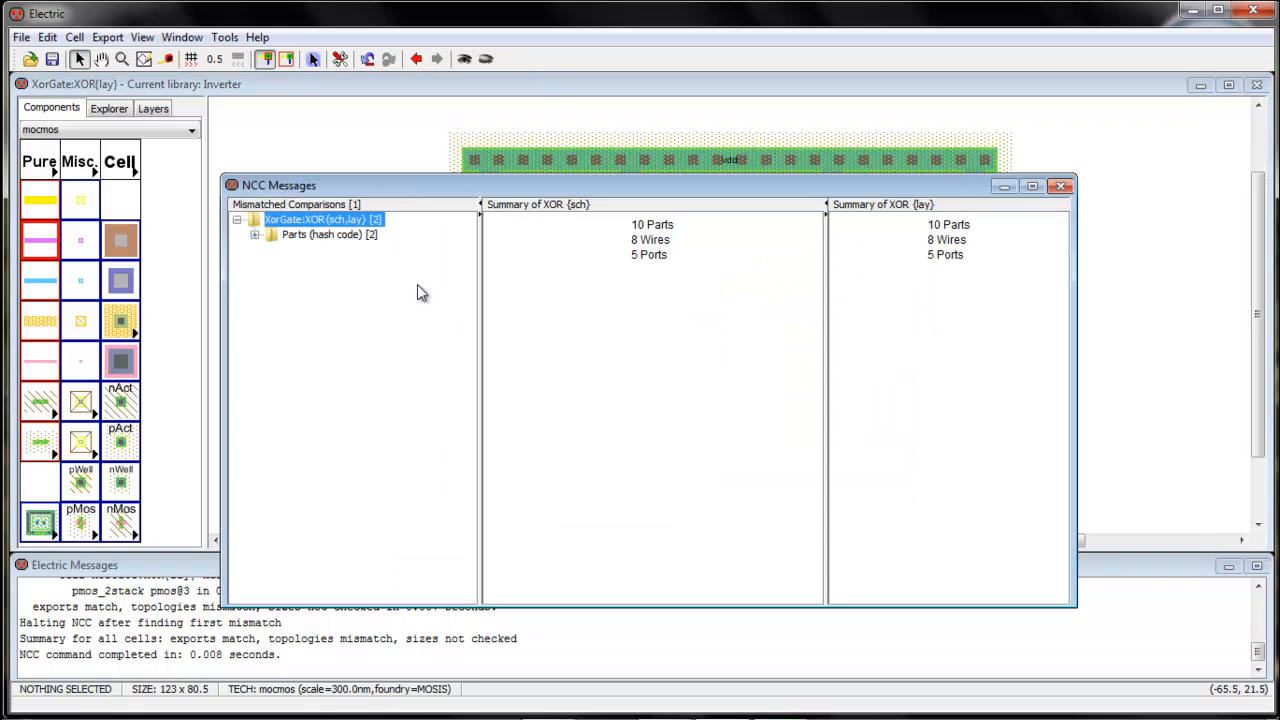
pyautogui.doubleClick(328, 236)
pyautogui.click(310, 250)
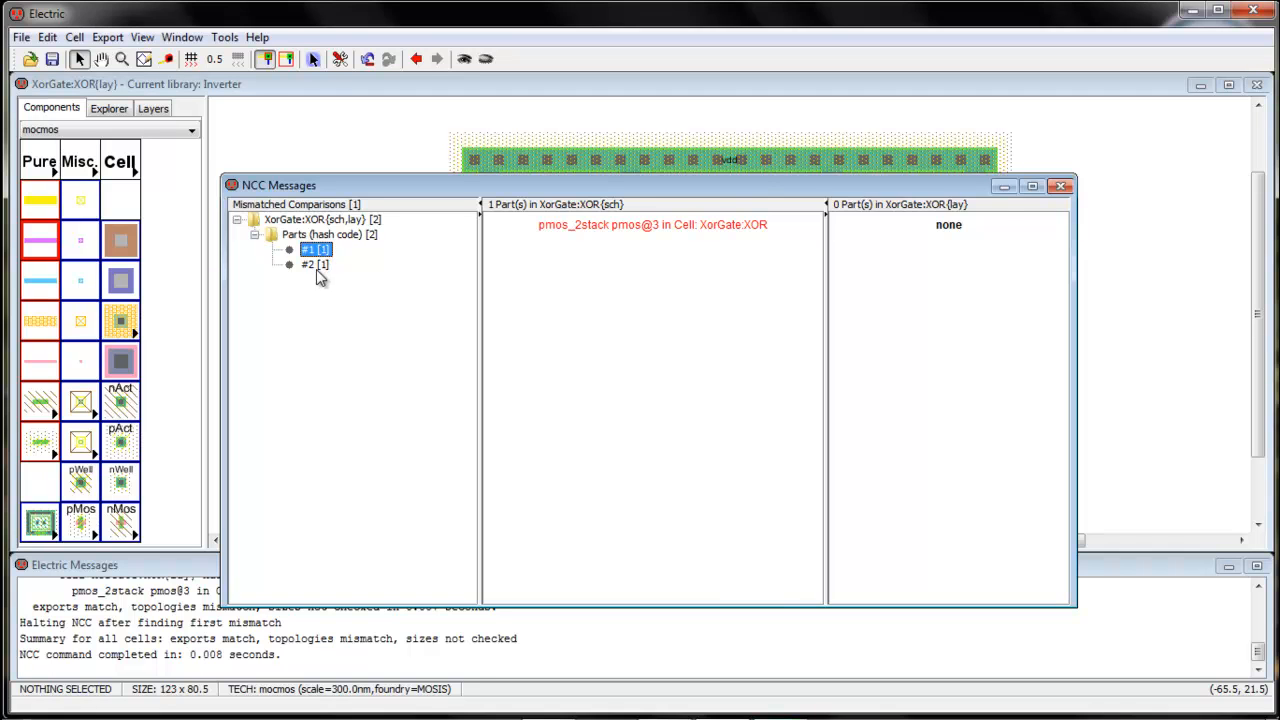
pyautogui.click(316, 266)
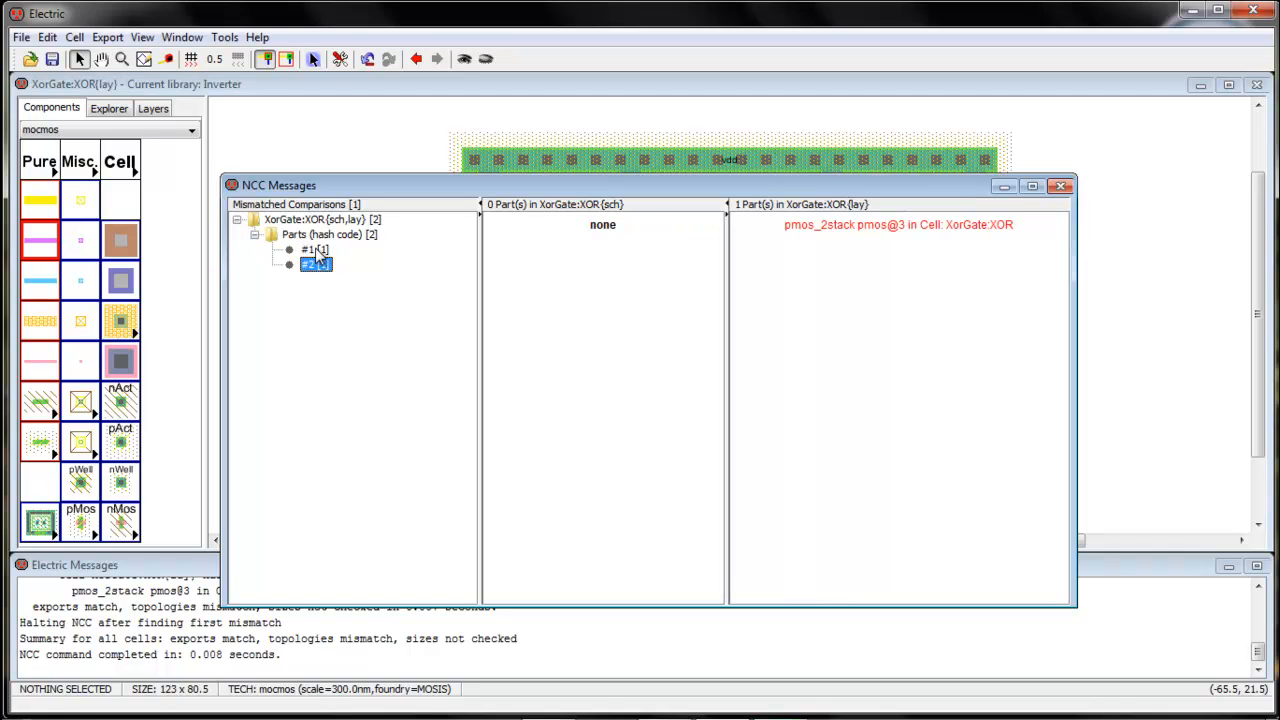
pyautogui.click(316, 250)
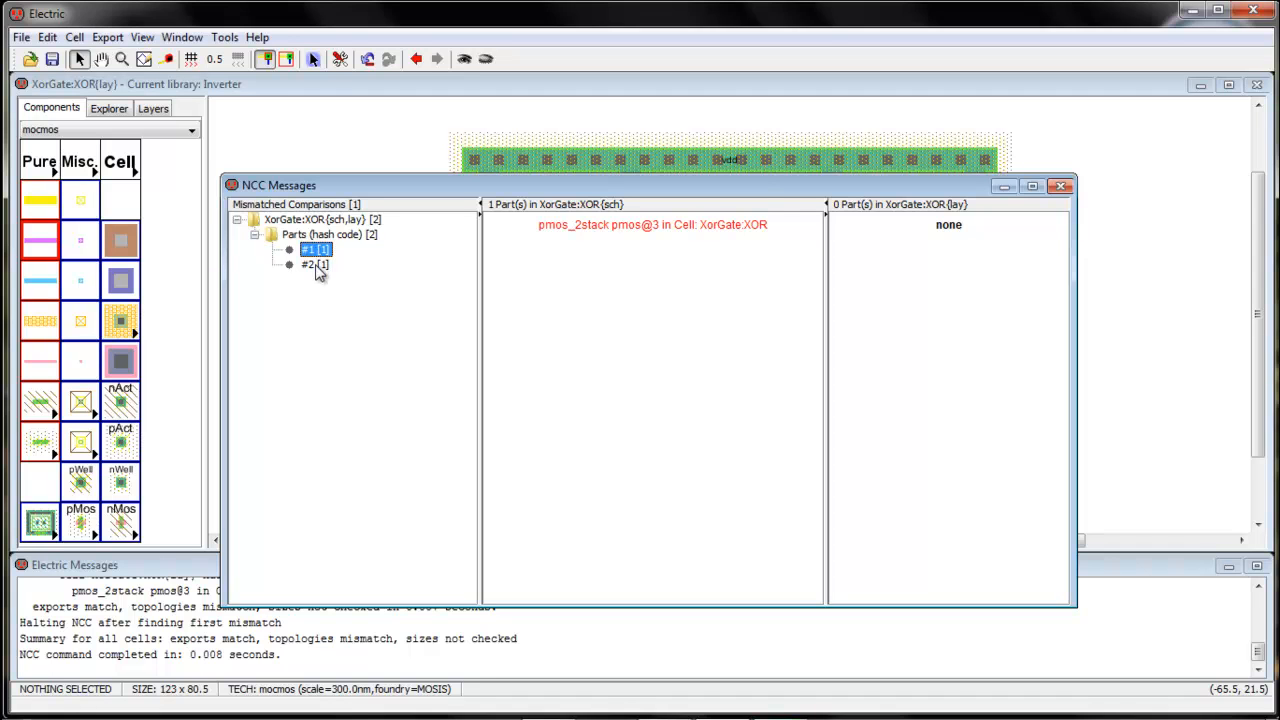
pyautogui.click(316, 265)
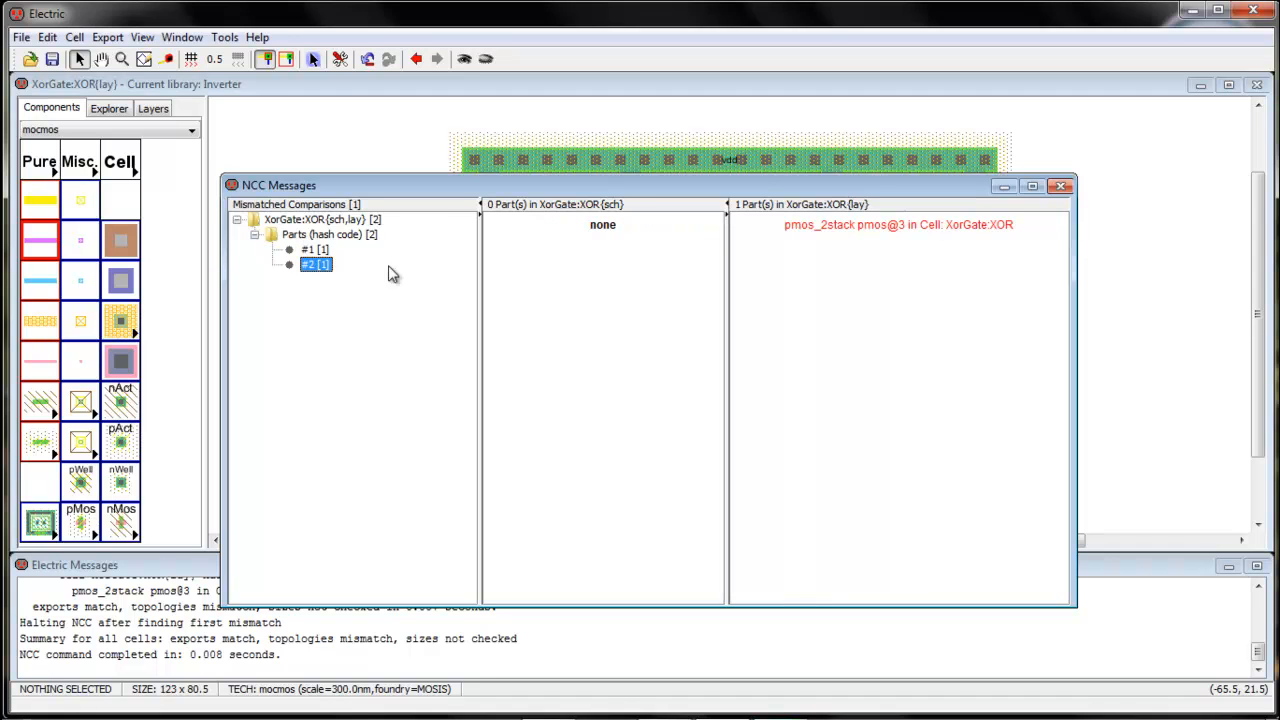
pyautogui.click(1062, 187)
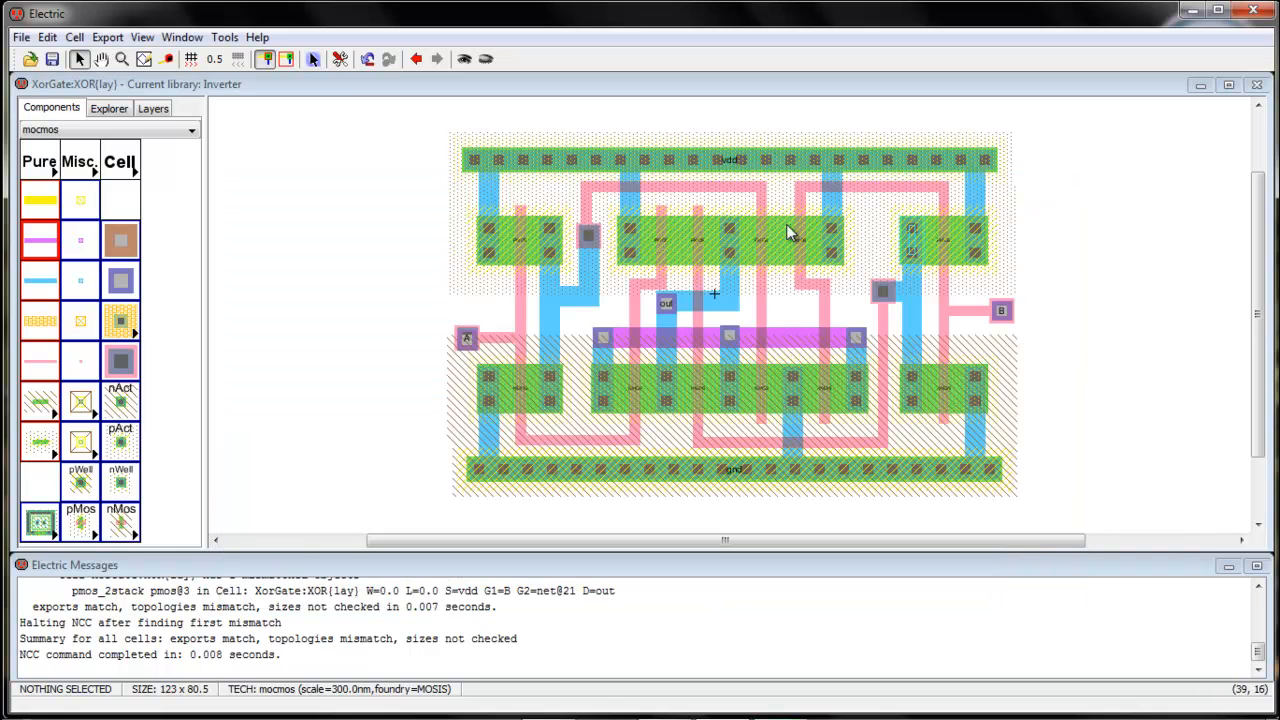
pyautogui.click(660, 254)
pyautogui.doubleClick(660, 258)
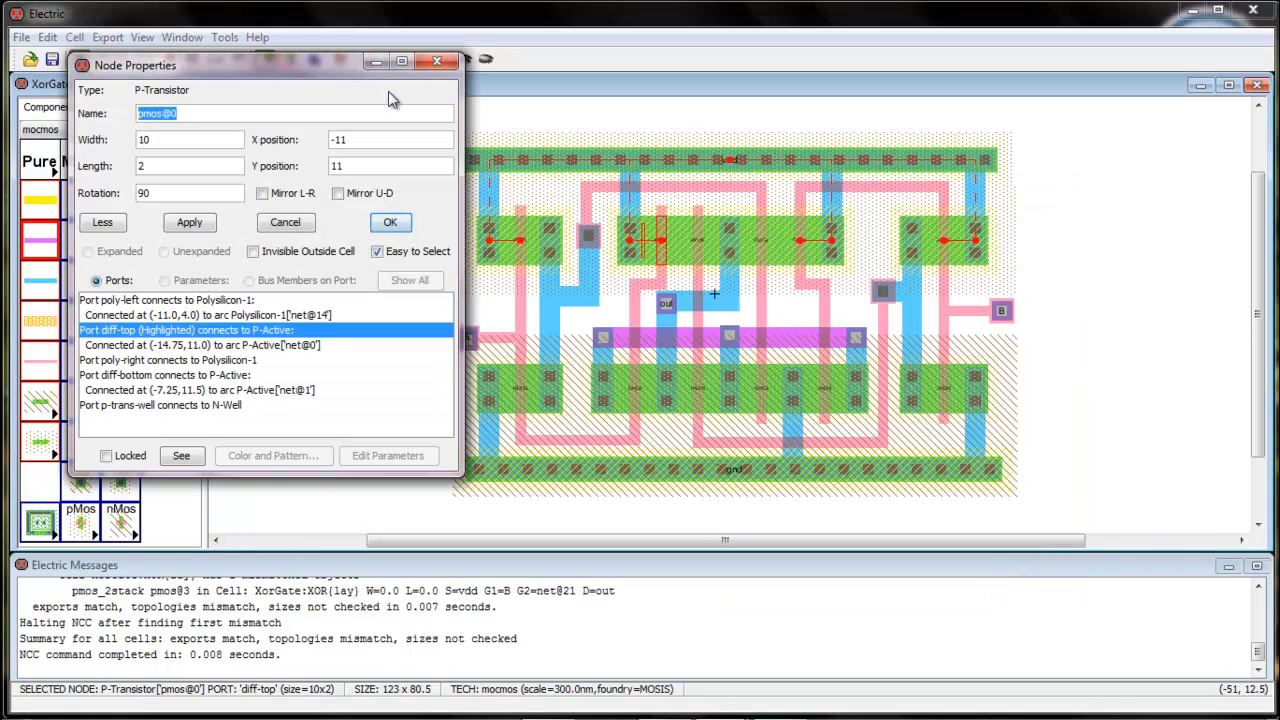
pyautogui.click(437, 61)
pyautogui.doubleClick(699, 256)
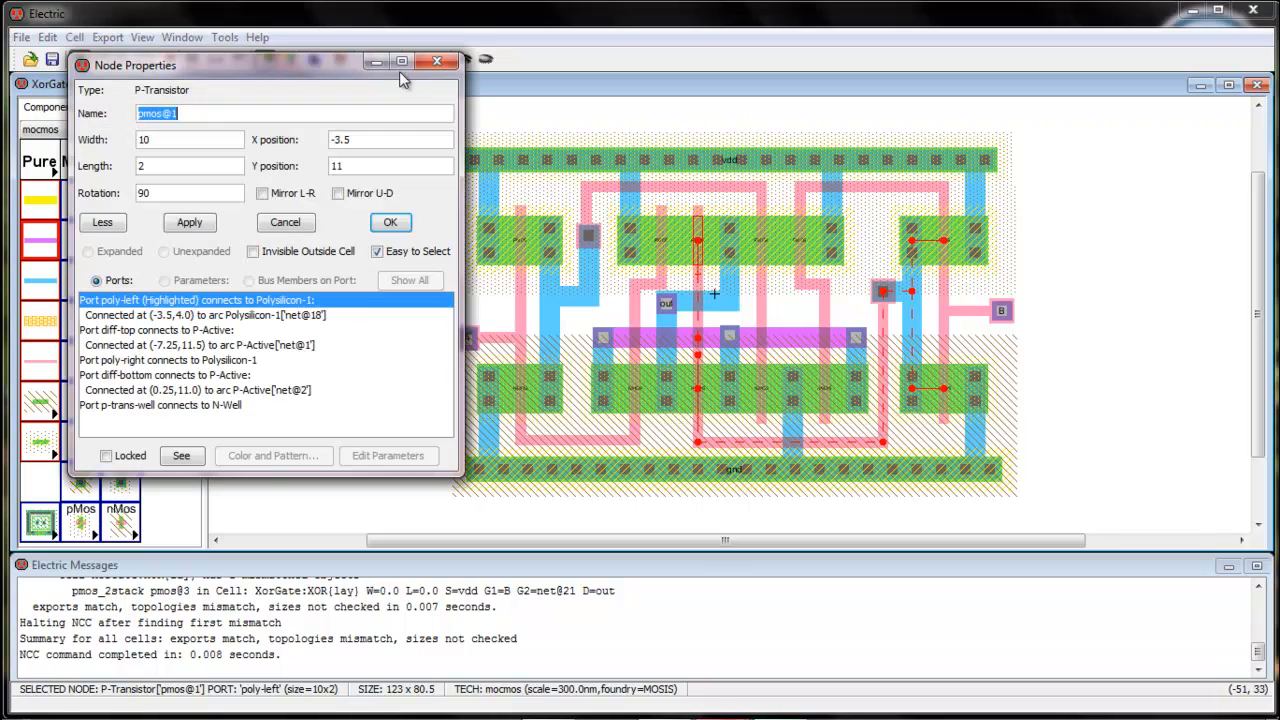
pyautogui.click(438, 60)
pyautogui.doubleClick(765, 258)
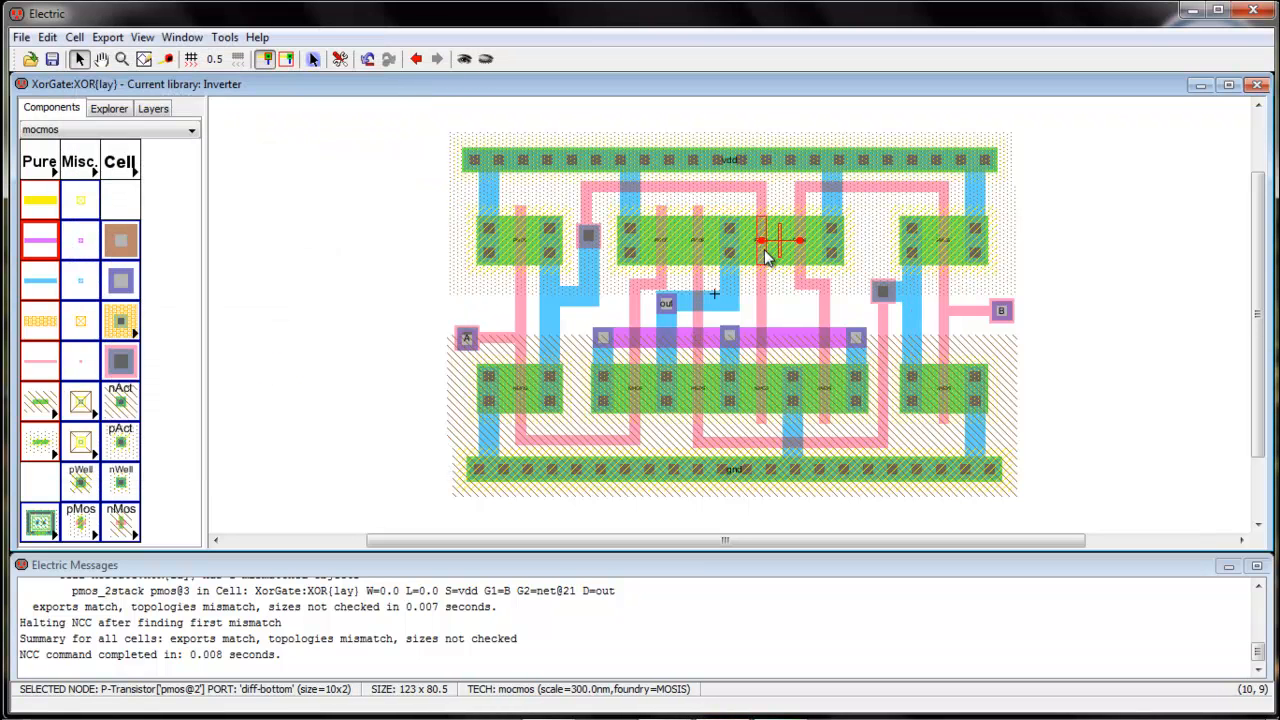
pyautogui.click(434, 64)
pyautogui.doubleClick(829, 258)
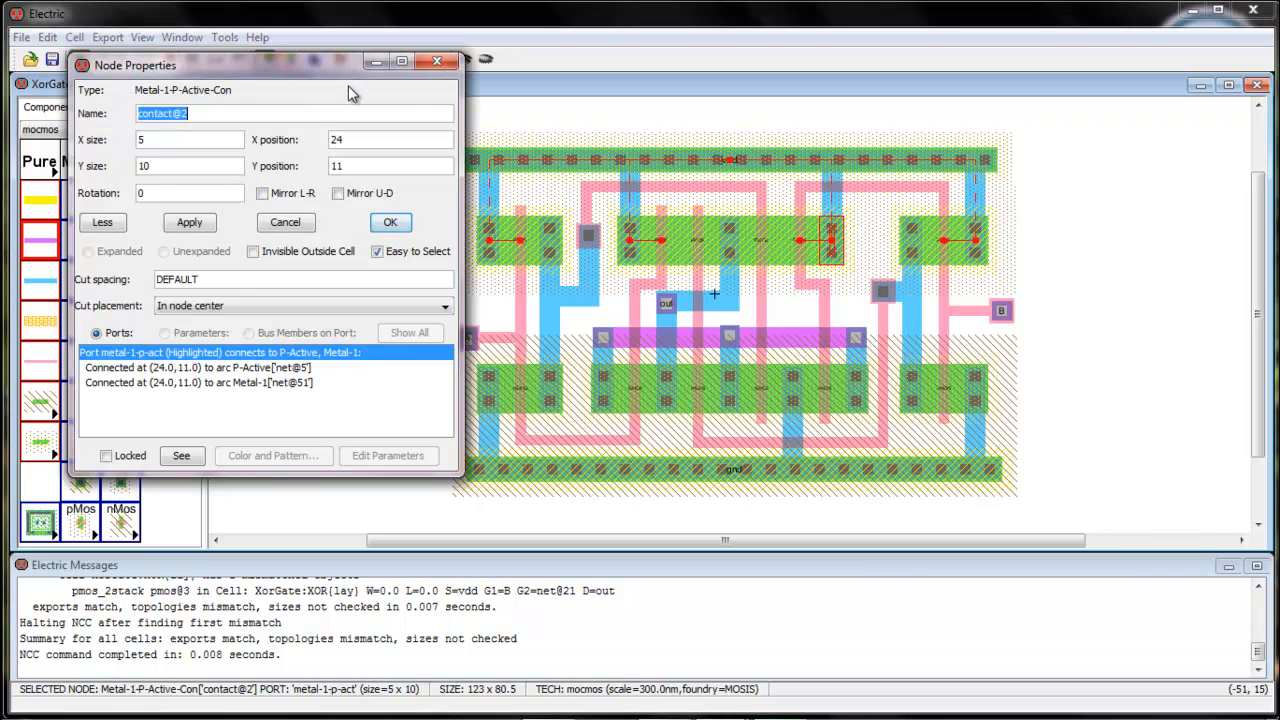
pyautogui.click(436, 62)
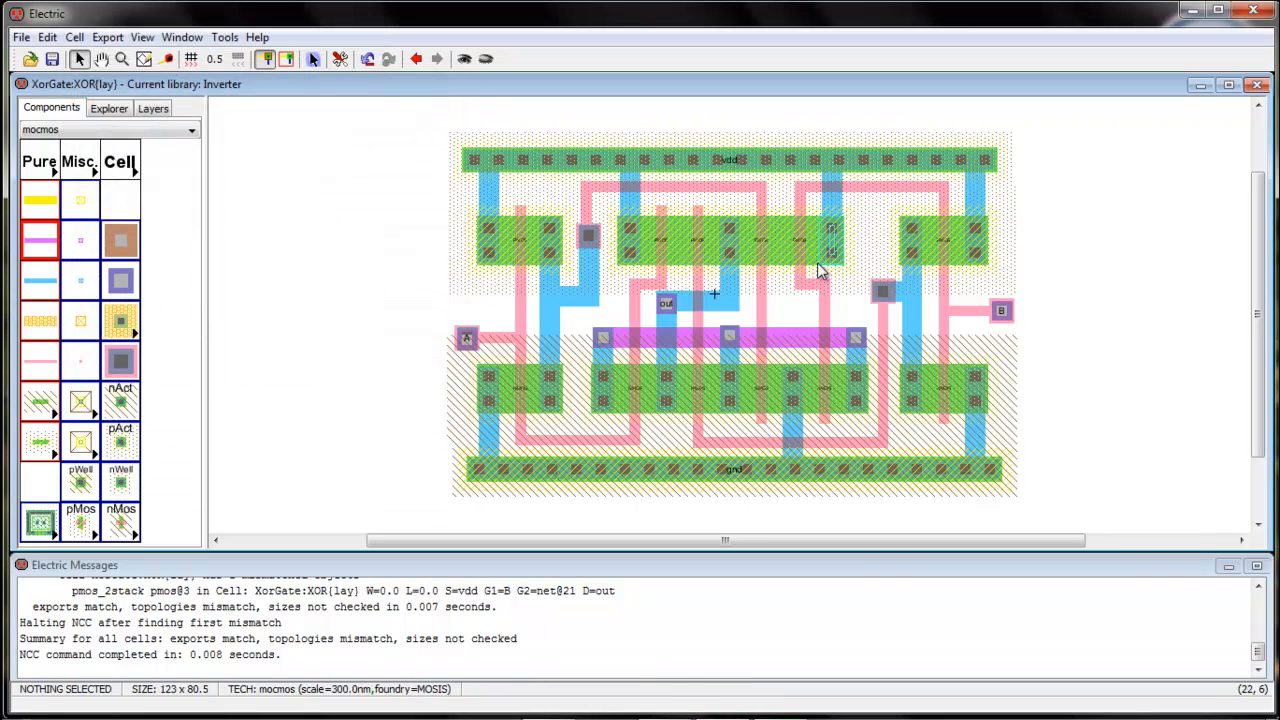
pyautogui.doubleClick(808, 266)
pyautogui.click(436, 62)
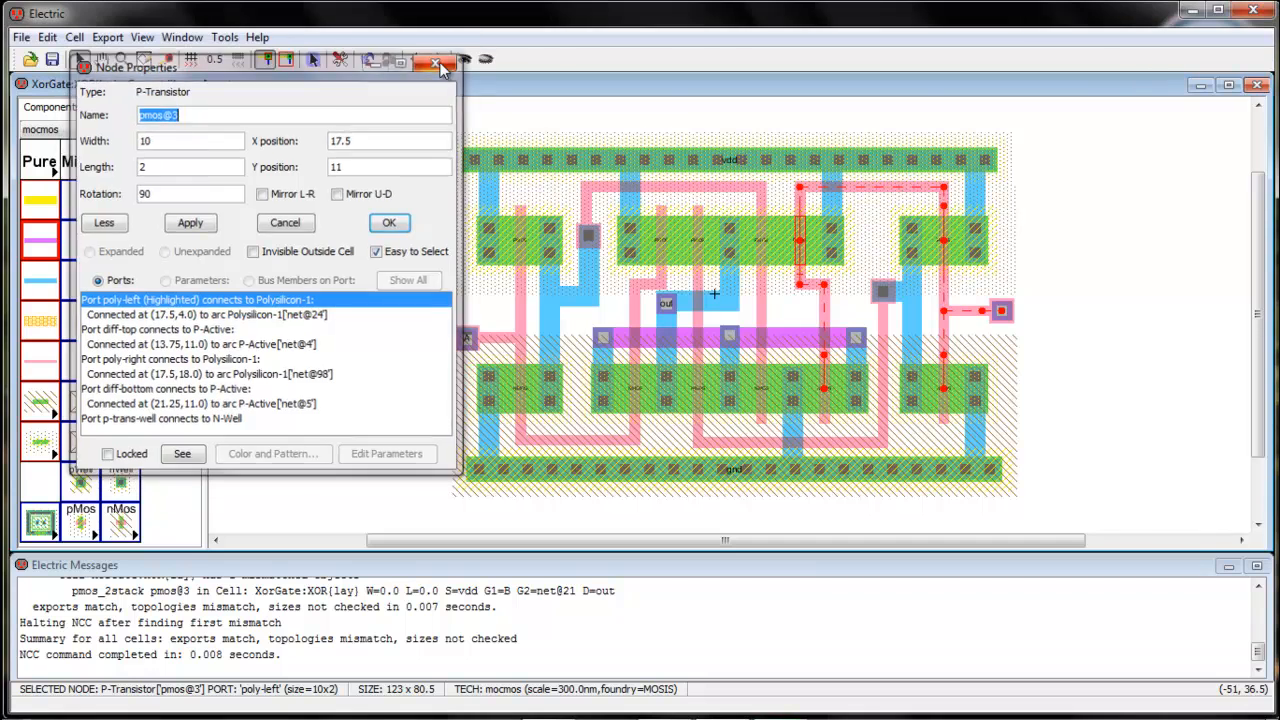
pyautogui.click(224, 37)
# Rerun NCC and view the pmos_2stack parts found only in the schematic or only in the layout
pyautogui.moveTo(244, 130)
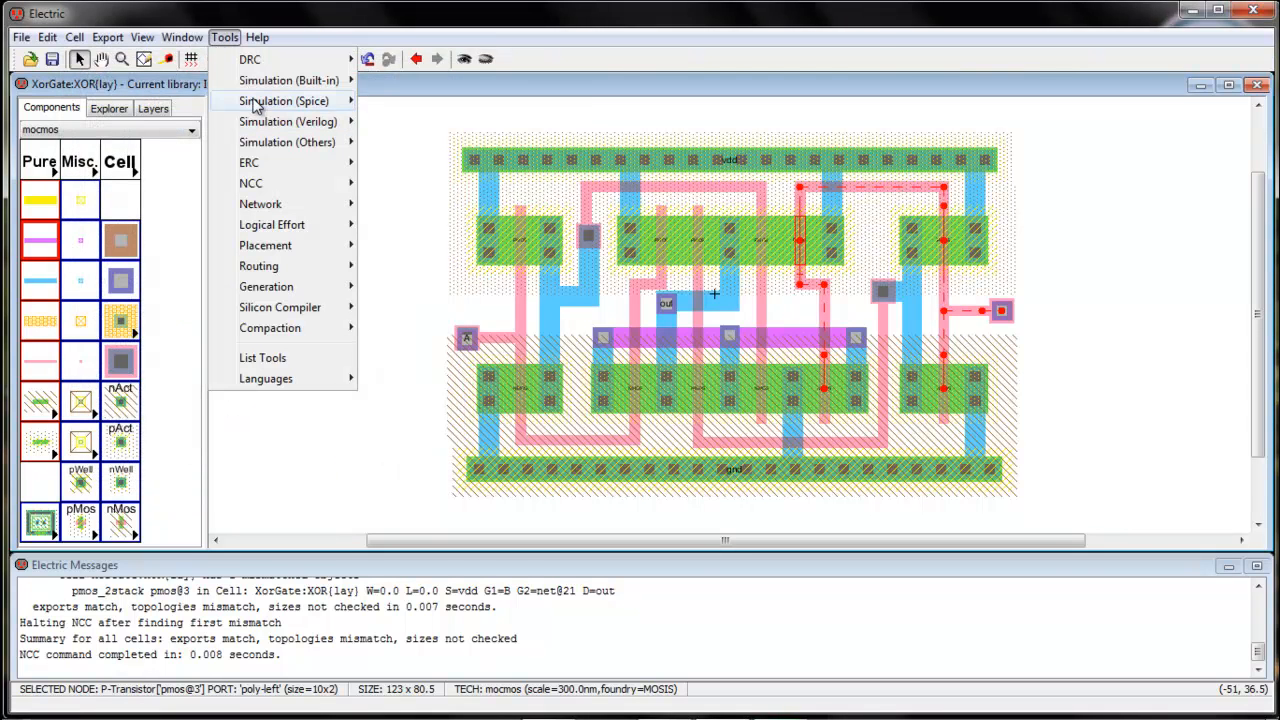
pyautogui.moveTo(268, 90)
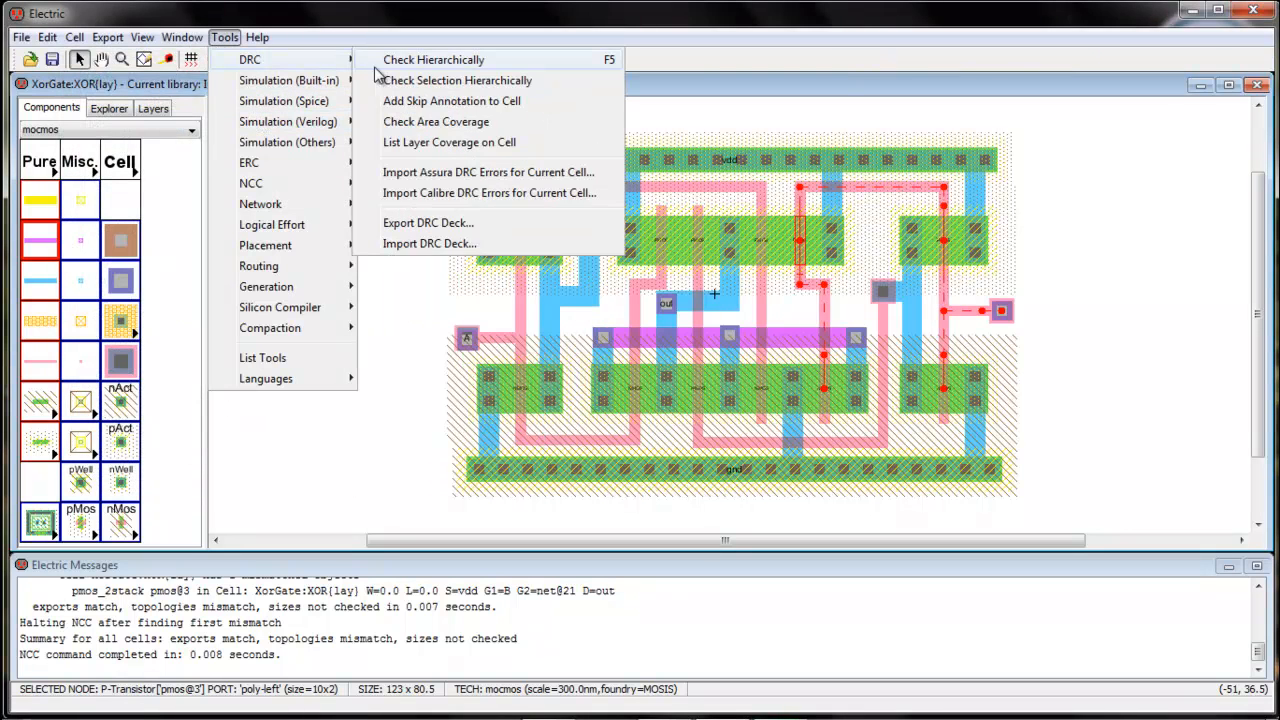
pyautogui.moveTo(320, 184)
pyautogui.click(433, 185)
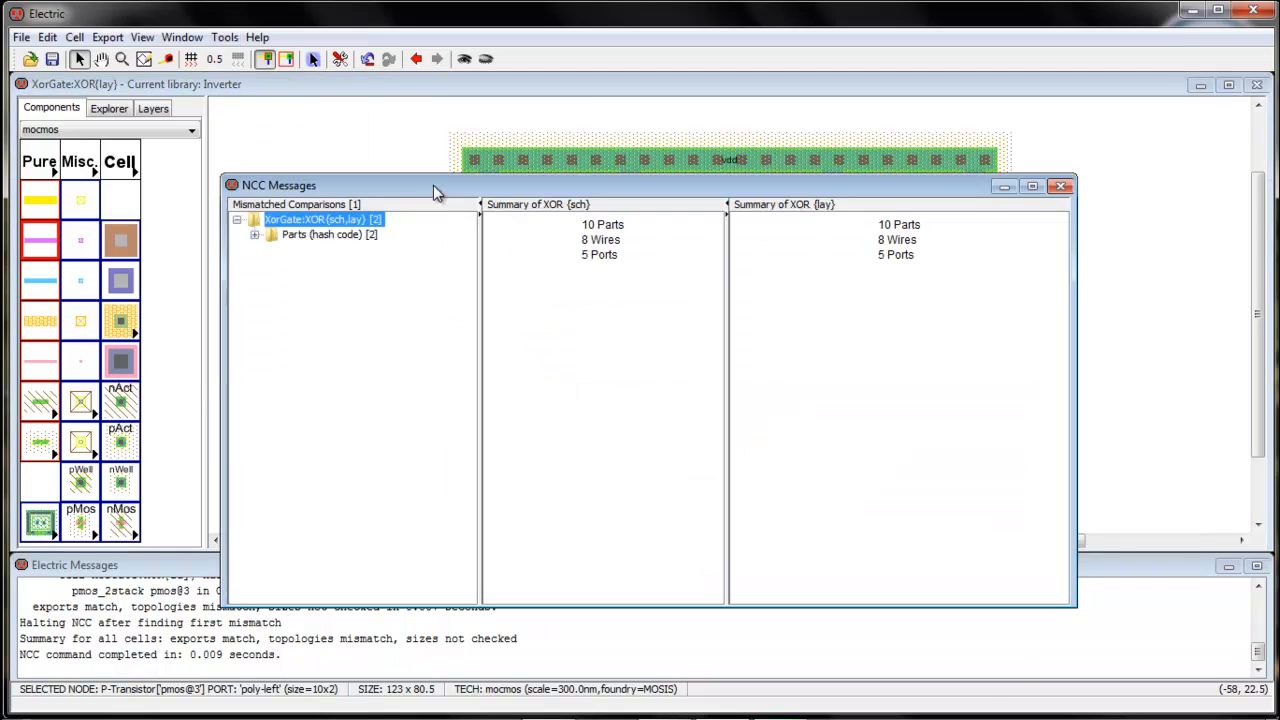
pyautogui.click(300, 235)
pyautogui.doubleClick(287, 240)
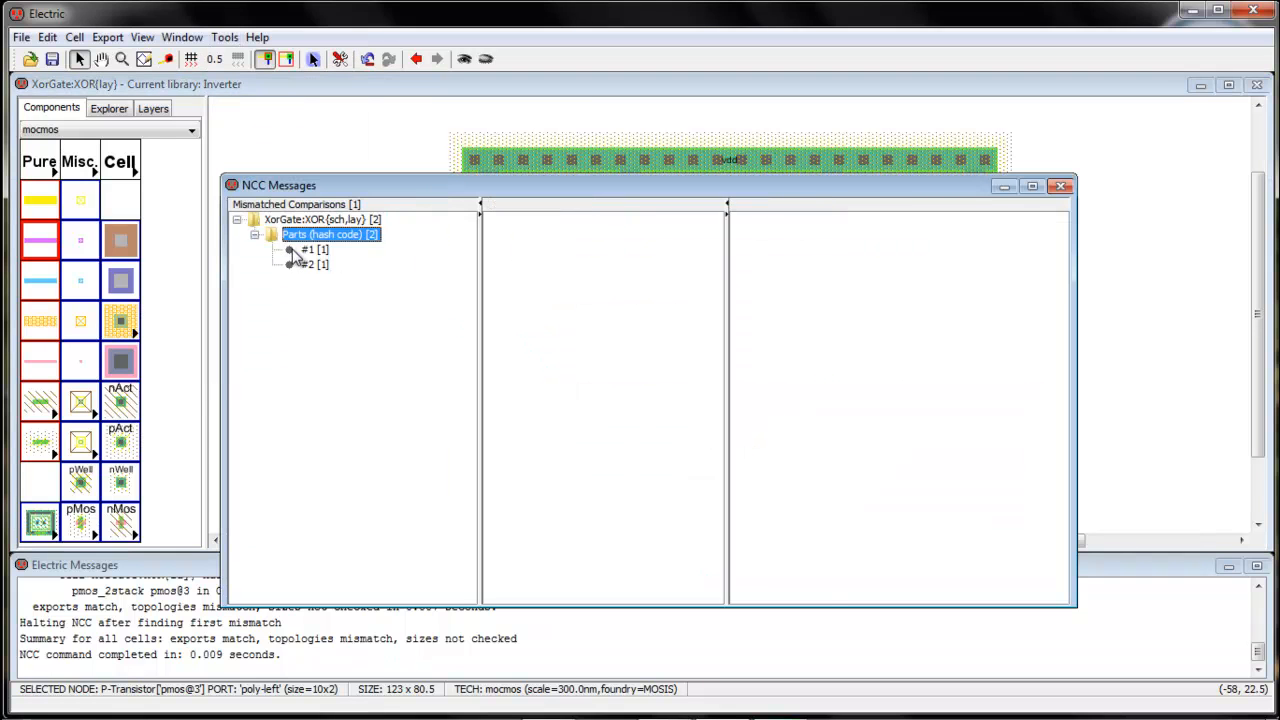
pyautogui.click(296, 251)
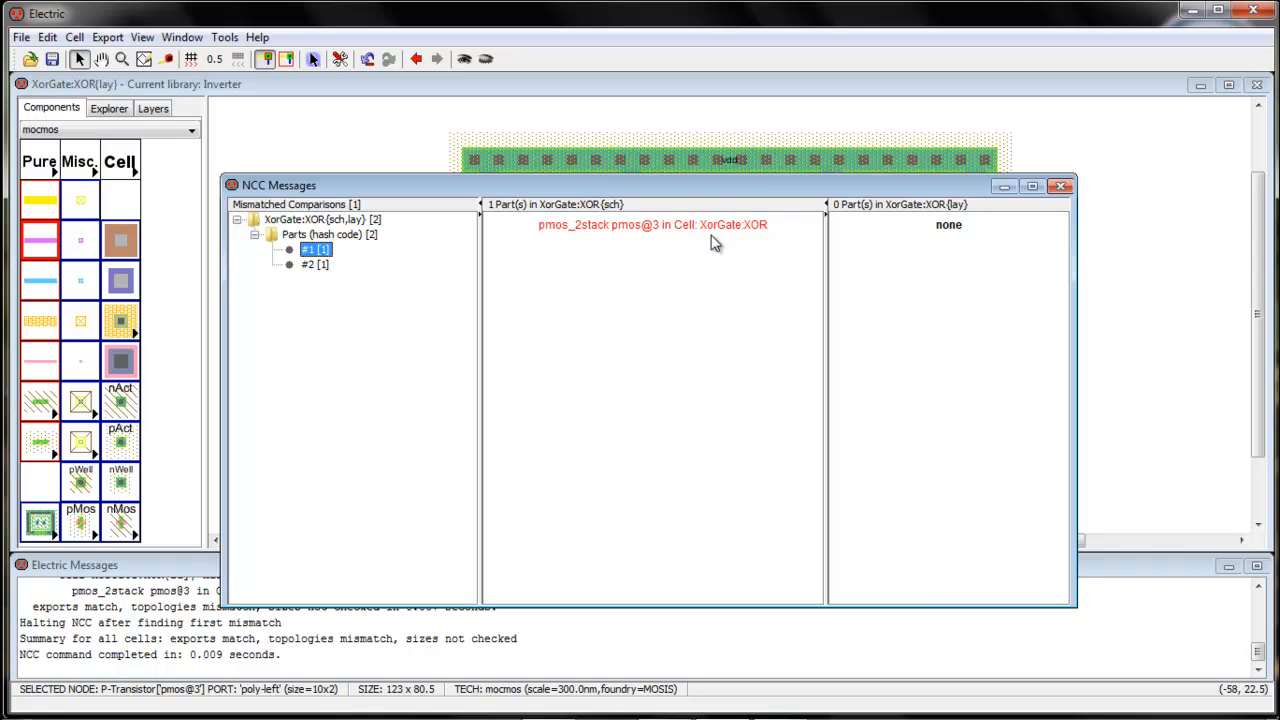
pyautogui.click(312, 265)
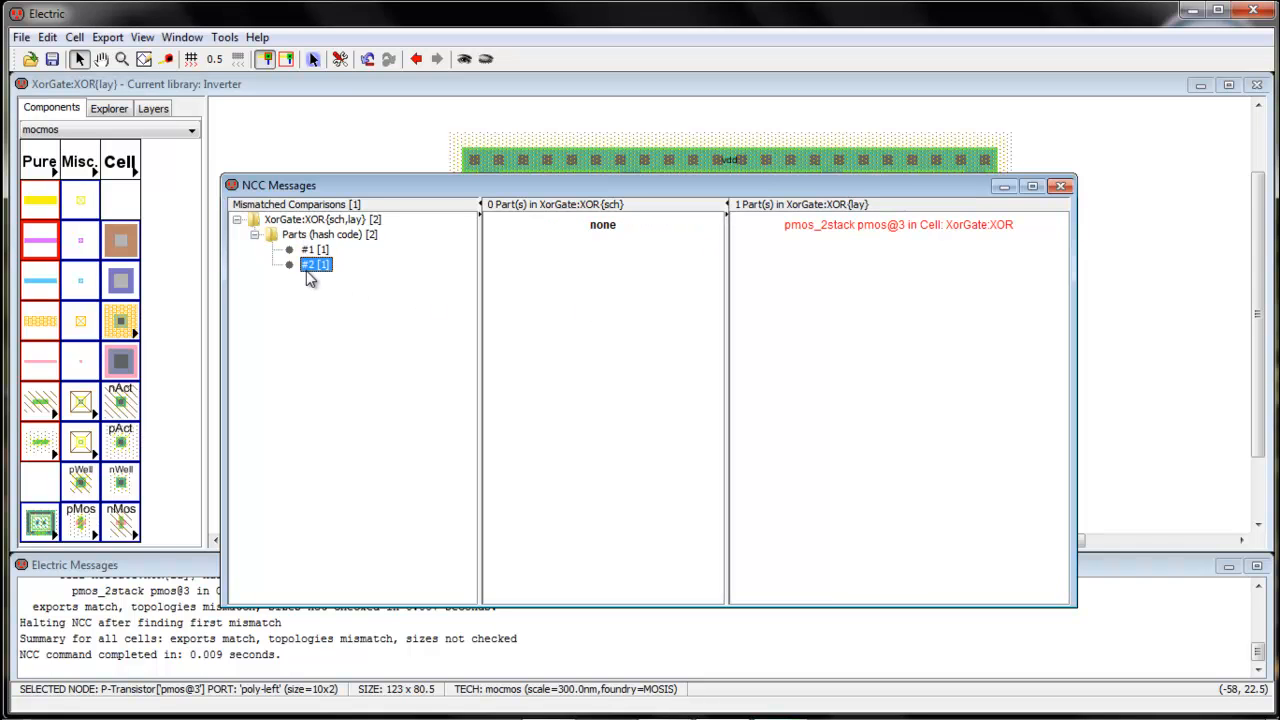
# Close the NCC report and open XOR{sch} from the library tree
pyautogui.click(1060, 186)
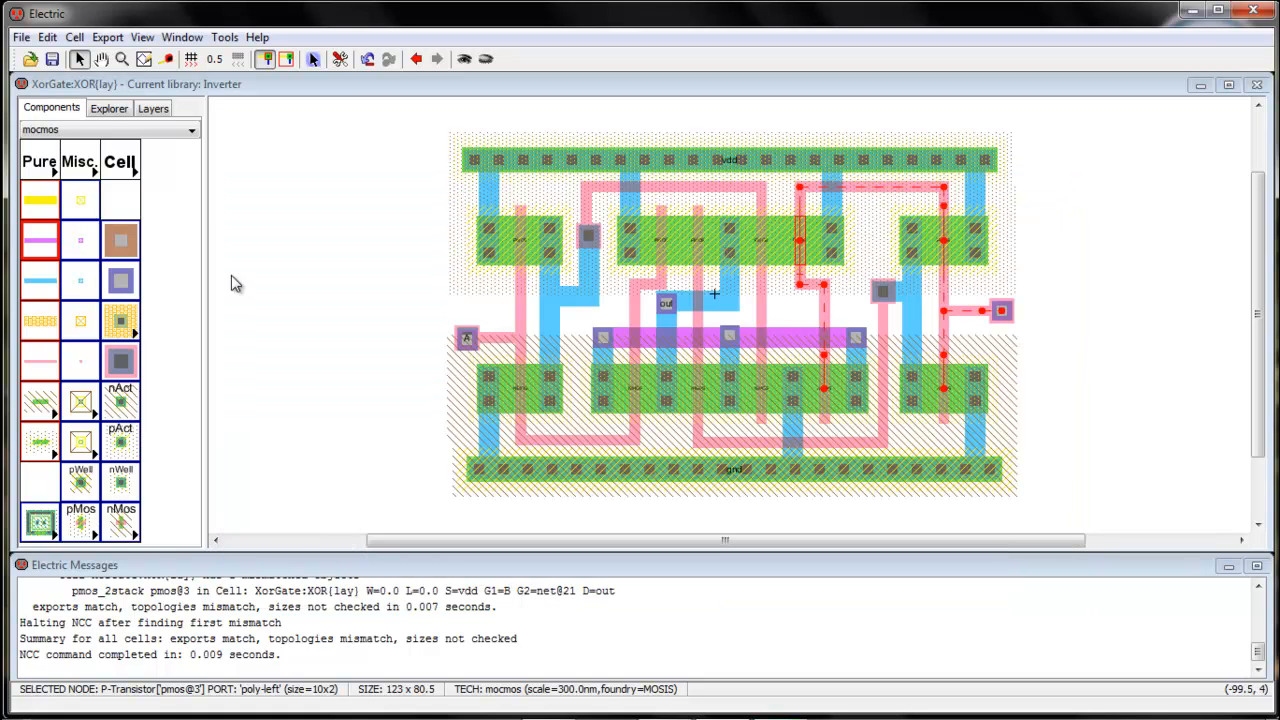
pyautogui.click(108, 108)
pyautogui.doubleClick(124, 189)
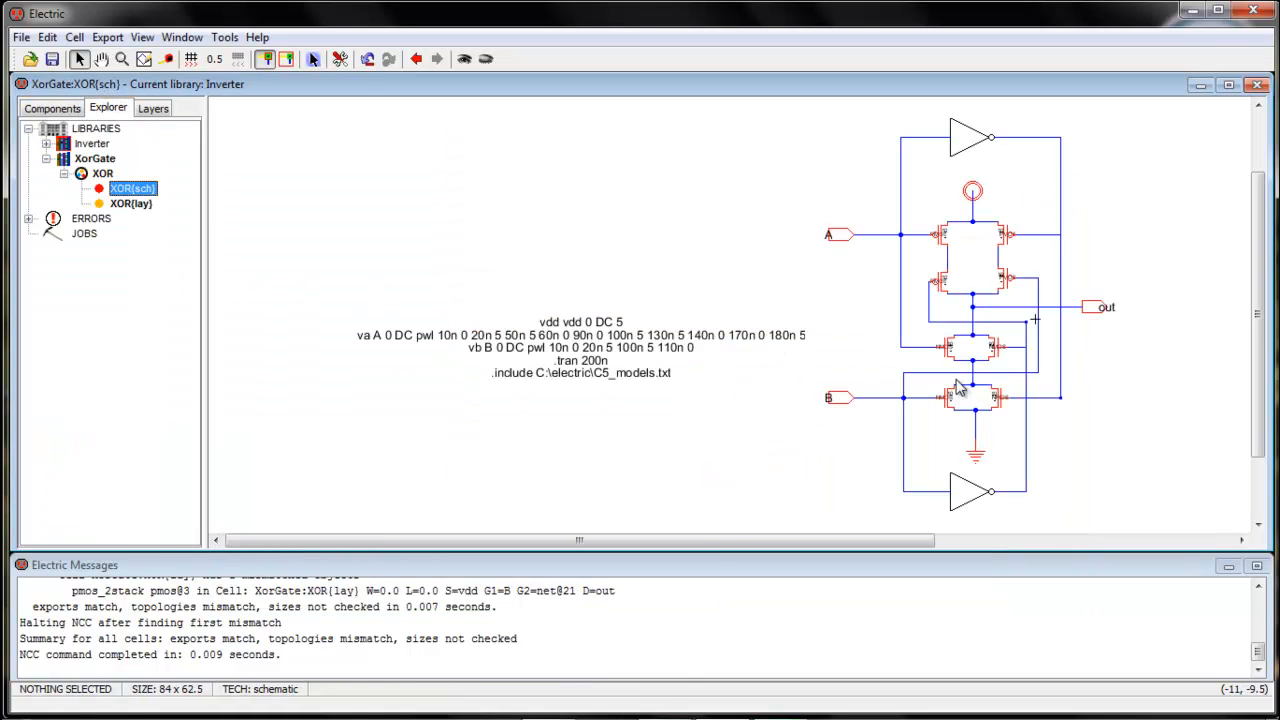
pyautogui.doubleClick(1003, 296)
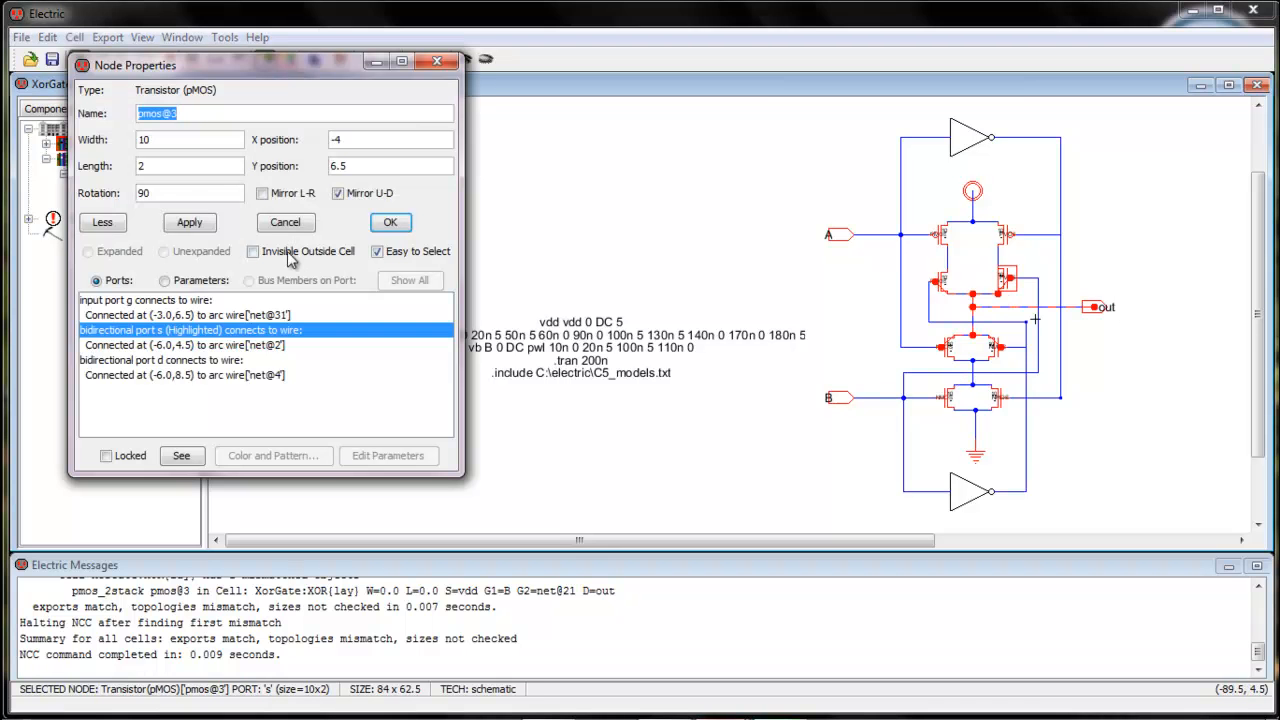
pyautogui.click(436, 65)
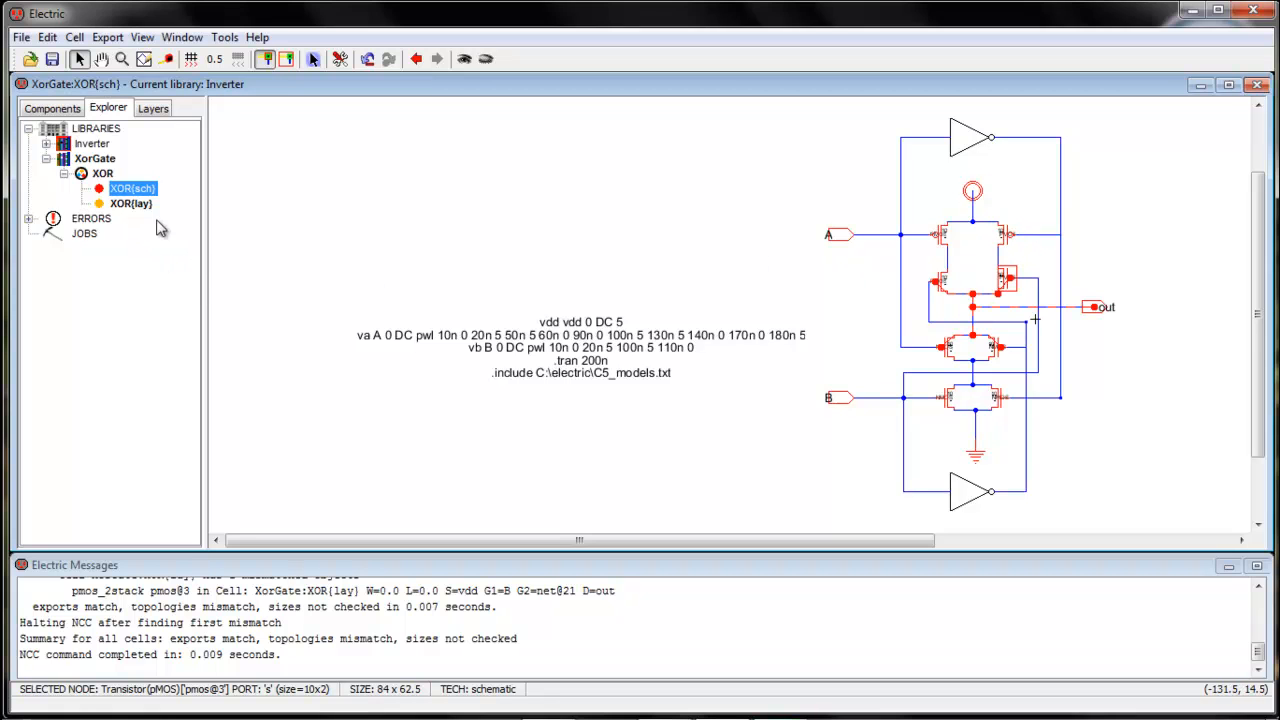
pyautogui.doubleClick(131, 203)
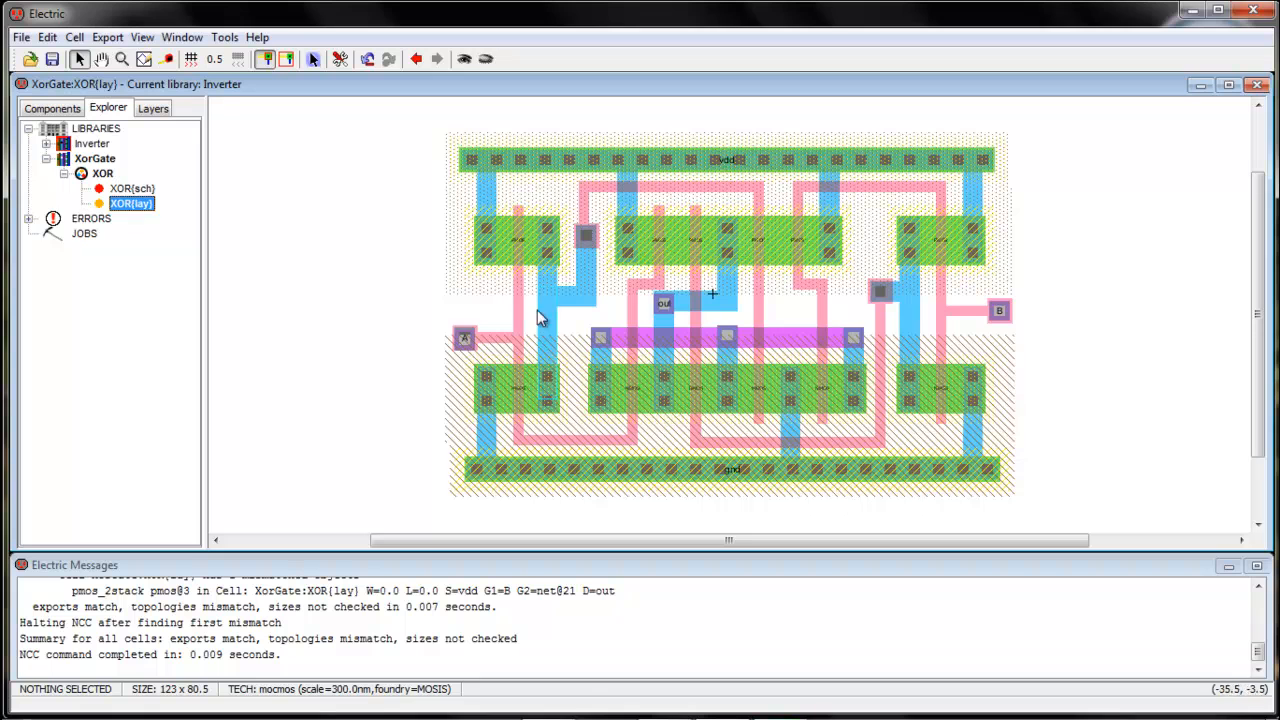
pyautogui.doubleClick(130, 190)
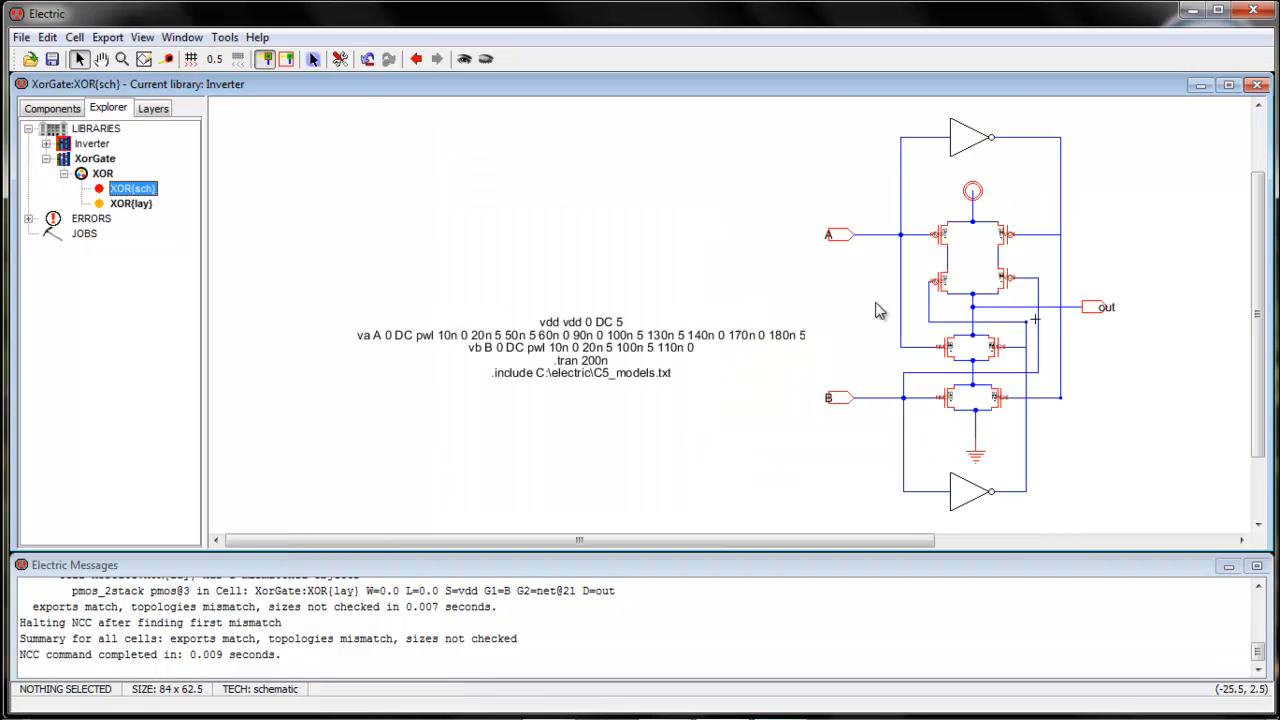
# Delete the two wrong wires beside the upper-right transistor
pyautogui.click(1028, 286)
pyautogui.press('Delete')
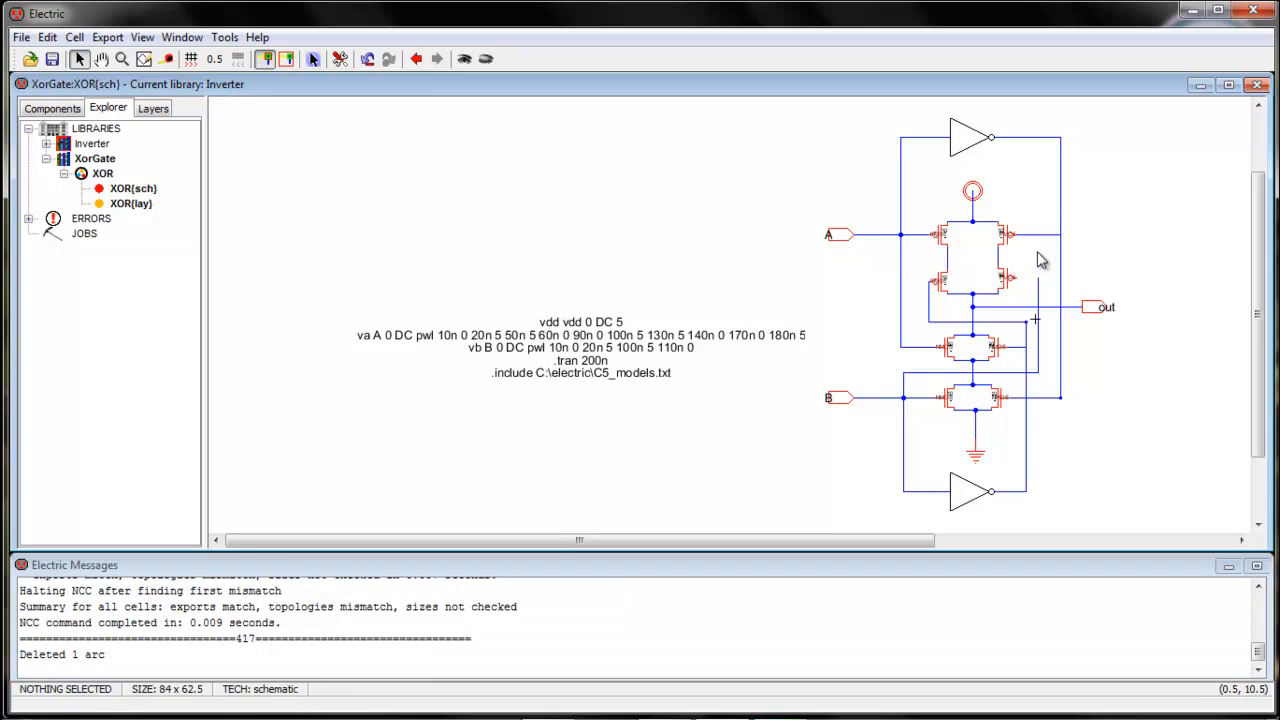
pyautogui.click(1037, 245)
pyautogui.press('Delete')
# Rewire the right pin to the upper-right transistor gate and the lower-right gate to the vertical wire
pyautogui.click(1037, 280)
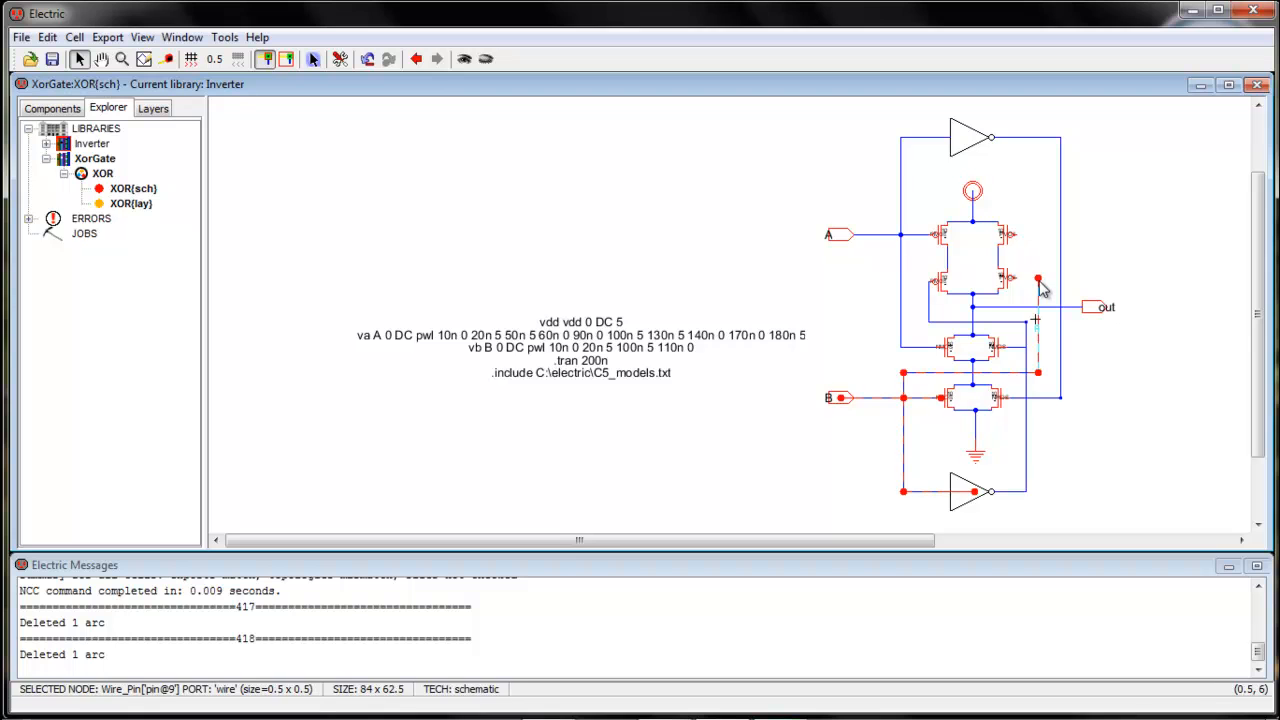
pyautogui.rightClick(1036, 236)
pyautogui.rightClick(1018, 236)
pyautogui.rightClick(1018, 236)
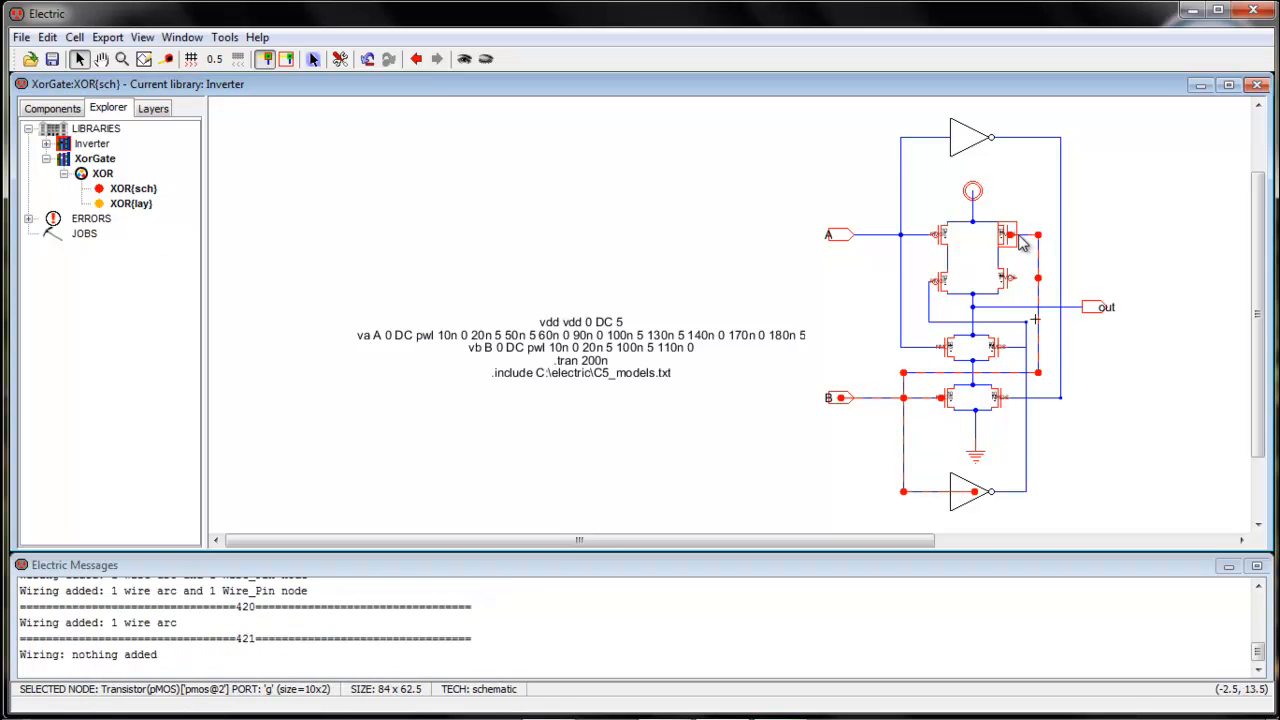
pyautogui.click(1018, 278)
pyautogui.rightClick(1062, 278)
pyautogui.rightClick(1062, 278)
pyautogui.click(1096, 263)
# Remove the leftover vertical wire segments and run a new wire from the transistor terminal down to the lower wire
pyautogui.click(1038, 305)
pyautogui.press('Delete')
pyautogui.click(1038, 263)
pyautogui.press('Delete')
pyautogui.click(1038, 252)
pyautogui.press('Delete')
pyautogui.click(1040, 243)
pyautogui.rightClick(1041, 376)
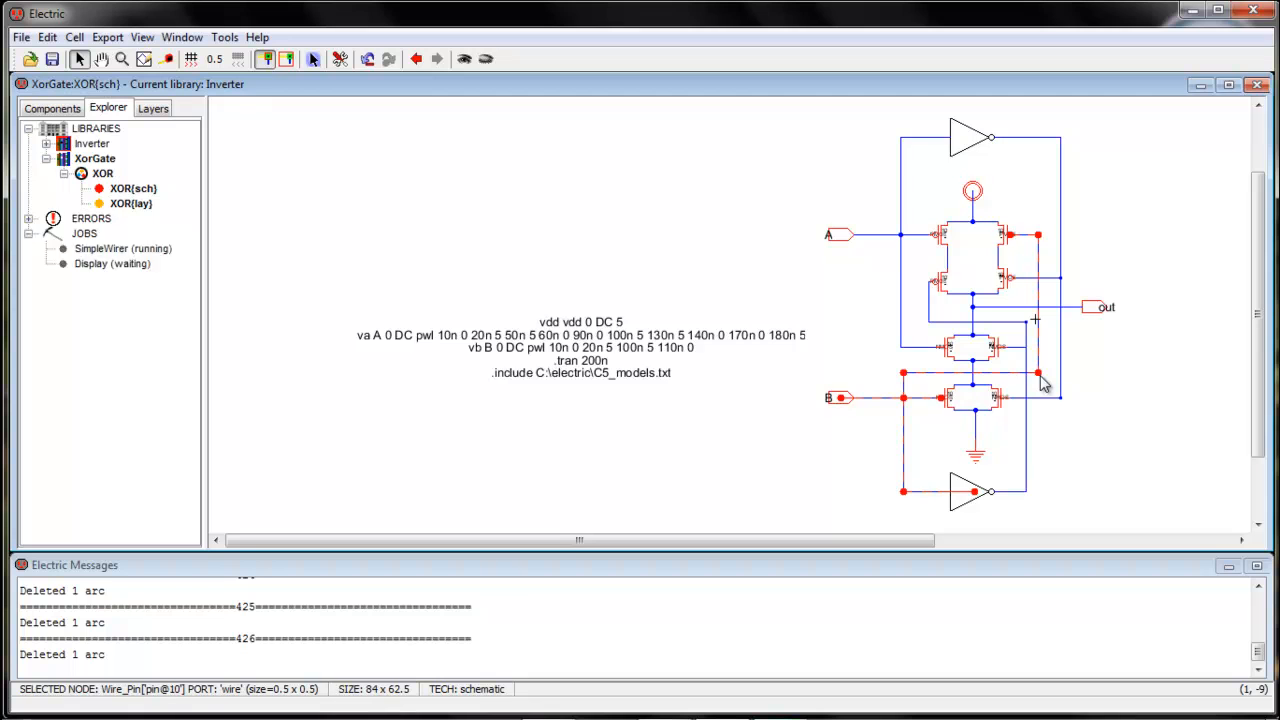
pyautogui.click(1112, 380)
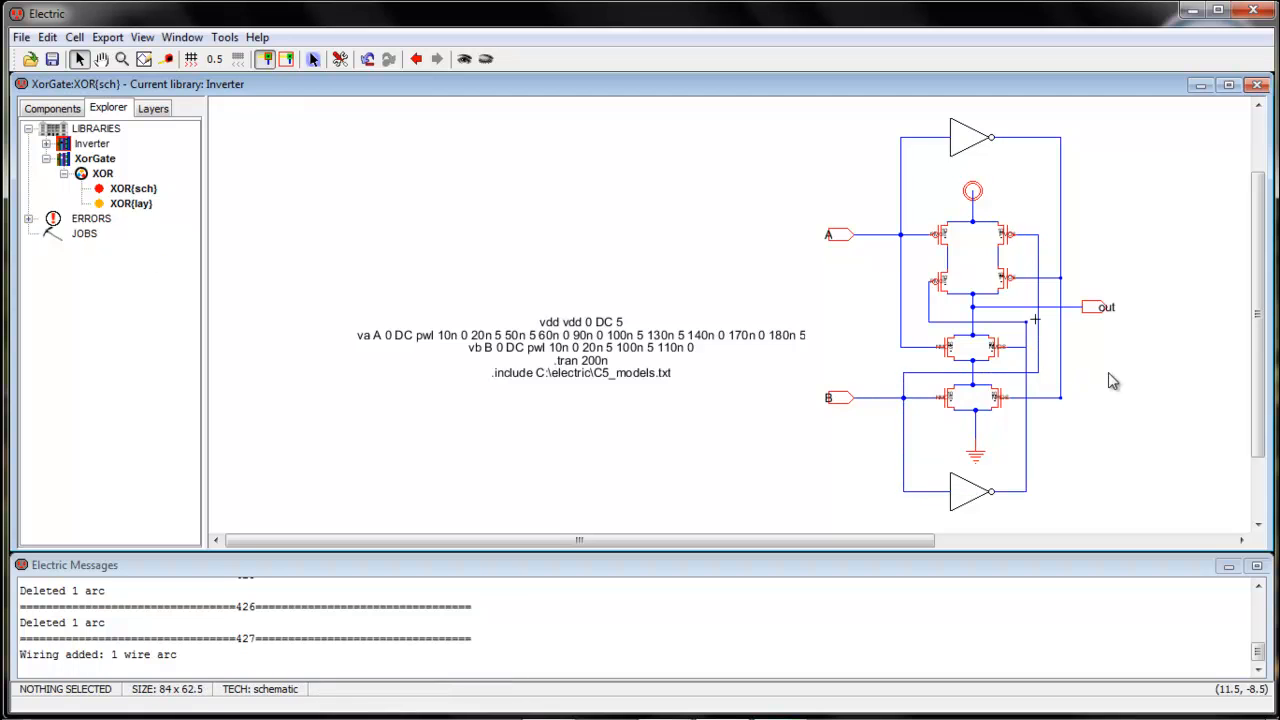
# Run hierarchical DRC, jump to the reported dangling arc with >, and delete it
pyautogui.click(224, 37)
pyautogui.moveTo(250, 57)
pyautogui.click(448, 60)
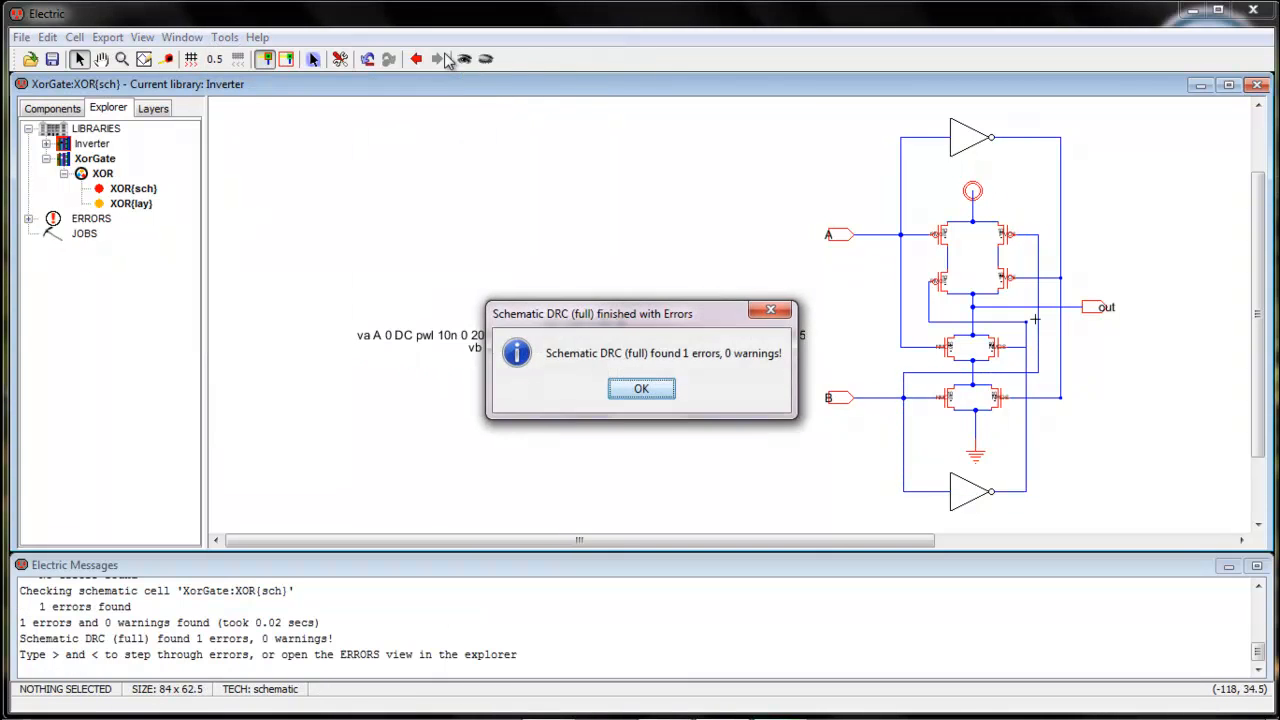
pyautogui.click(658, 392)
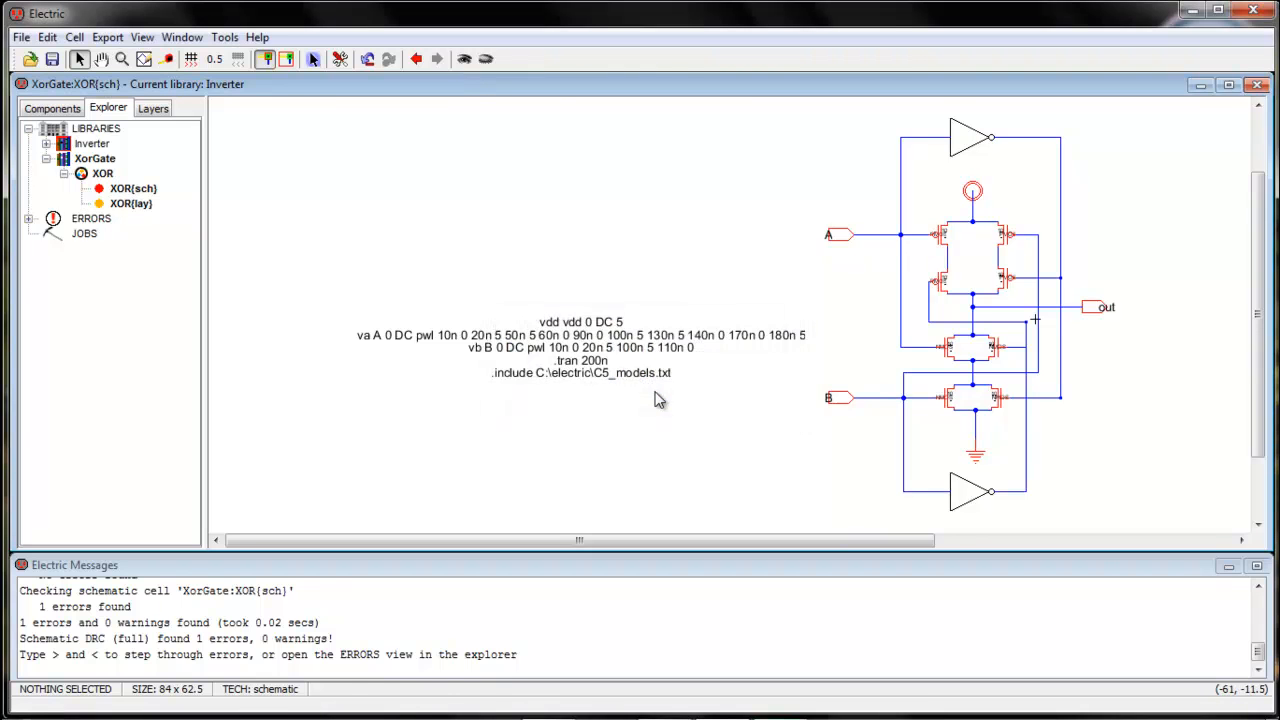
pyautogui.press('>')
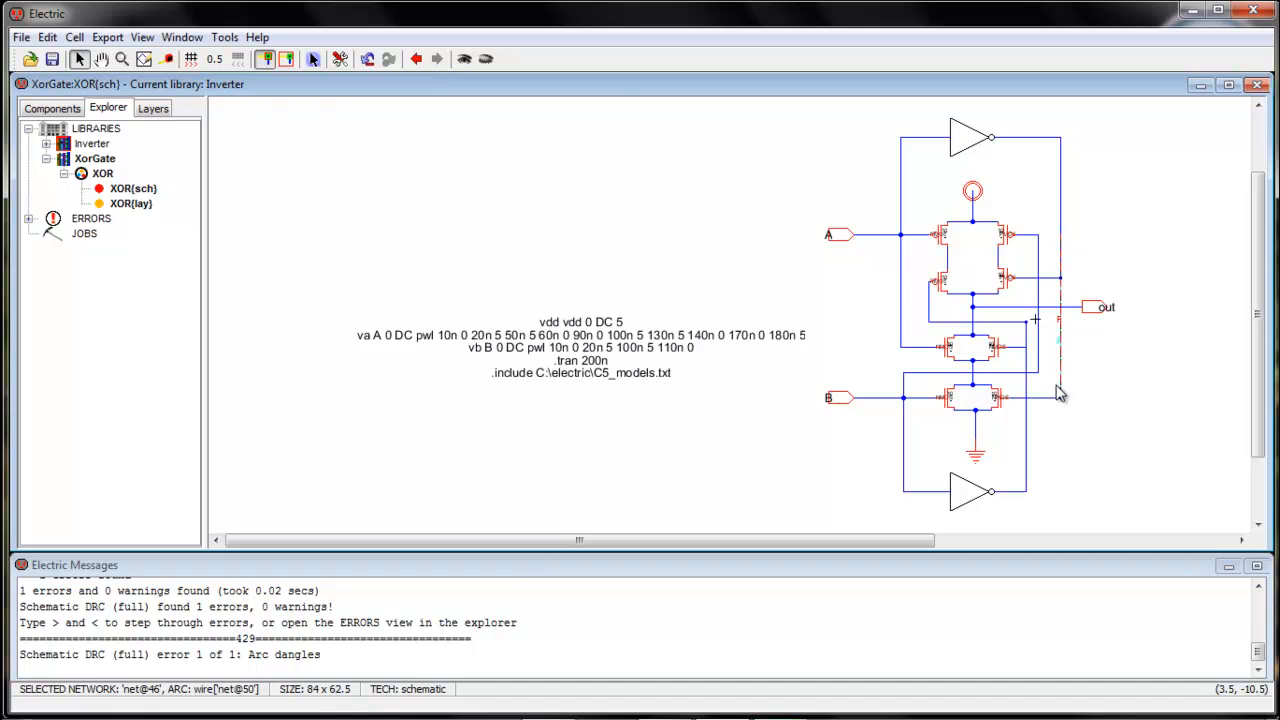
pyautogui.press('Delete')
# Rerun hierarchical DRC to confirm 0 errors and 0 warnings
pyautogui.click(225, 38)
pyautogui.moveTo(240, 62)
pyautogui.click(430, 58)
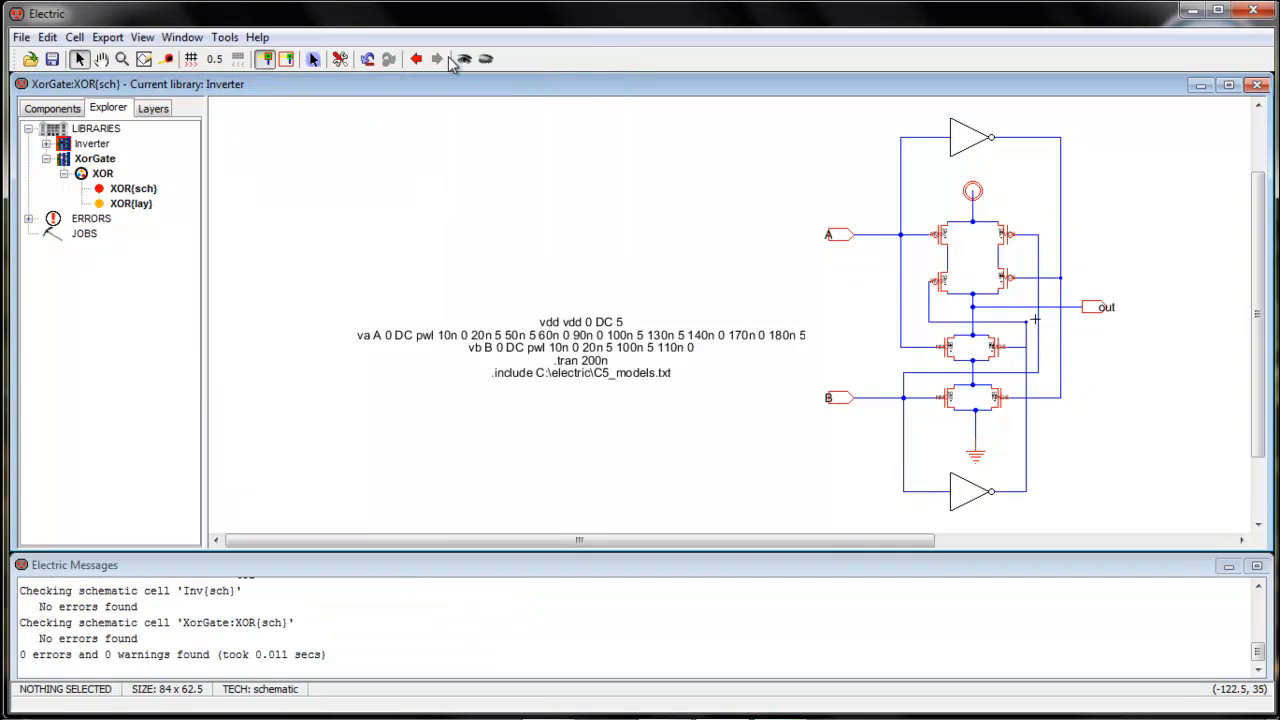
pyautogui.click(54, 108)
pyautogui.click(108, 110)
# Open the XOR layout and run hierarchical DRC and Check Wells on it
pyautogui.doubleClick(130, 205)
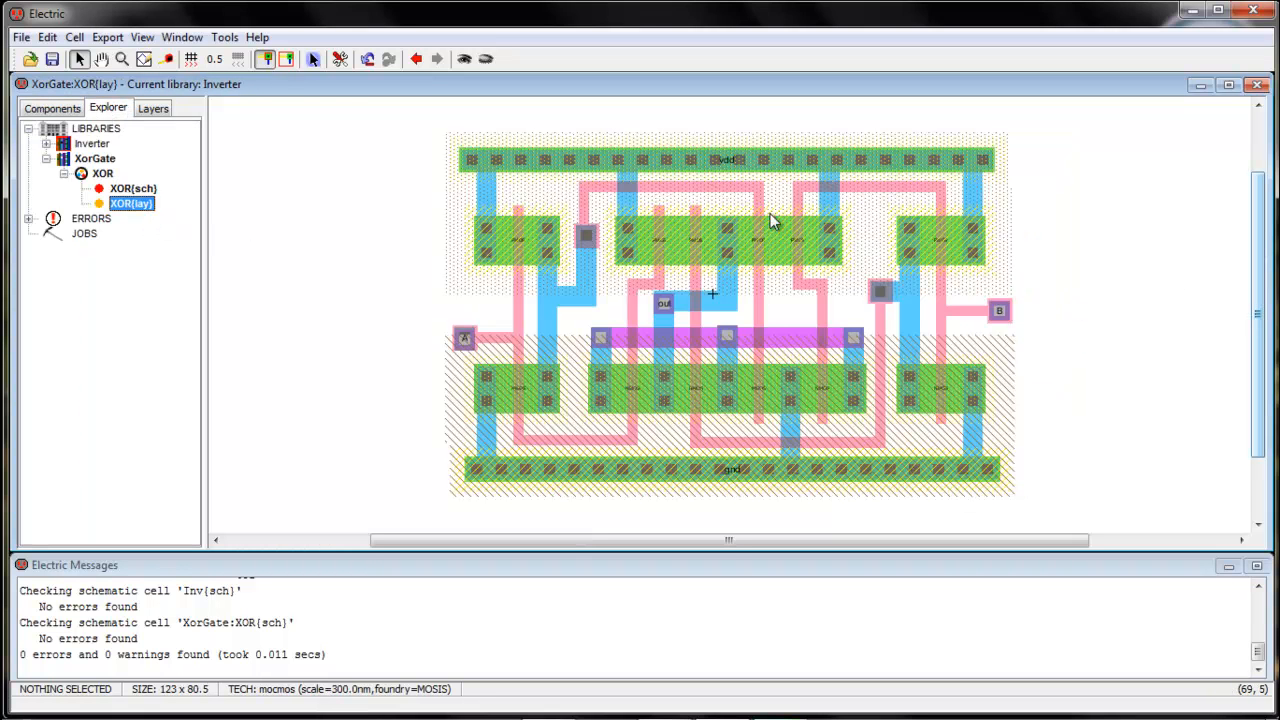
pyautogui.click(224, 37)
pyautogui.moveTo(240, 58)
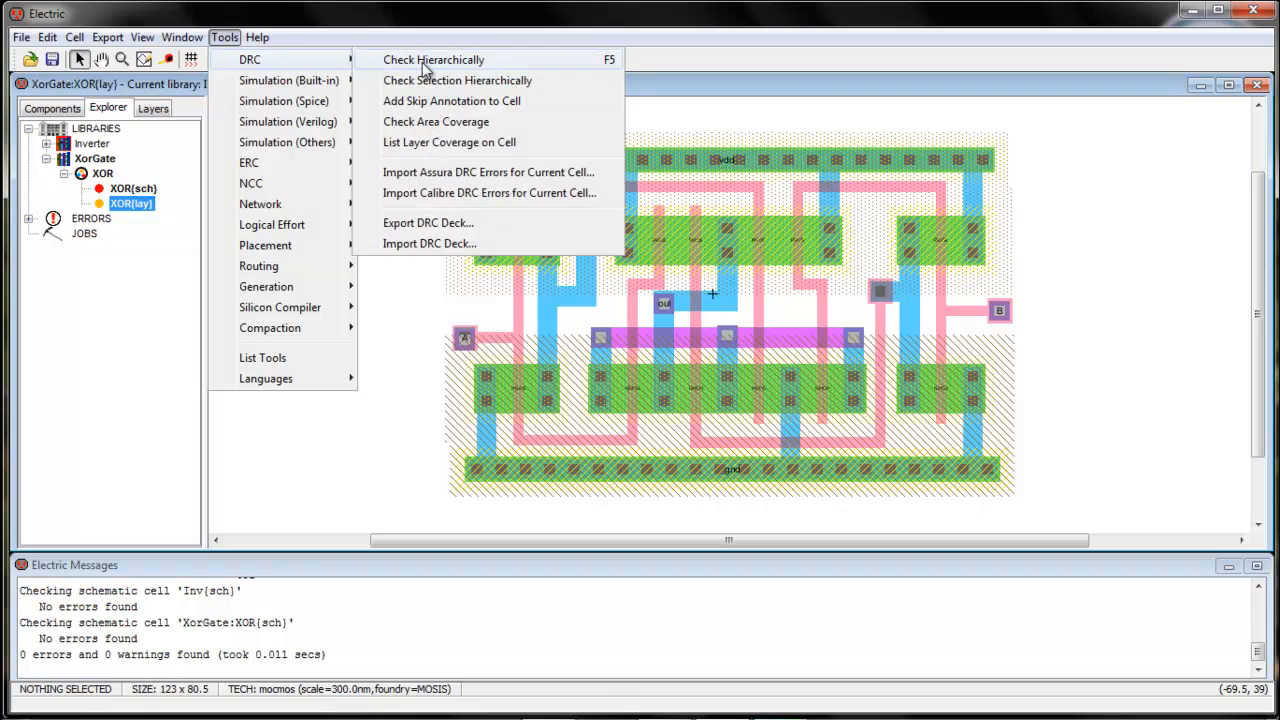
pyautogui.click(430, 58)
pyautogui.click(224, 37)
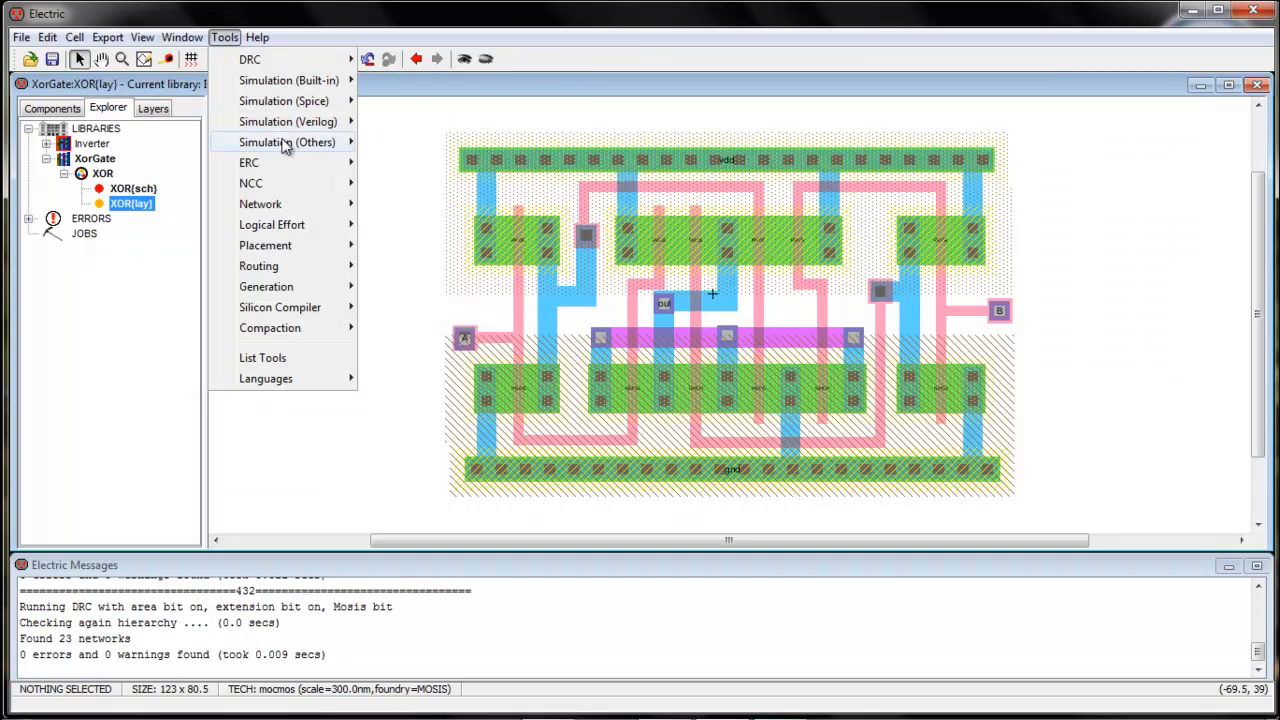
pyautogui.moveTo(262, 162)
pyautogui.click(412, 163)
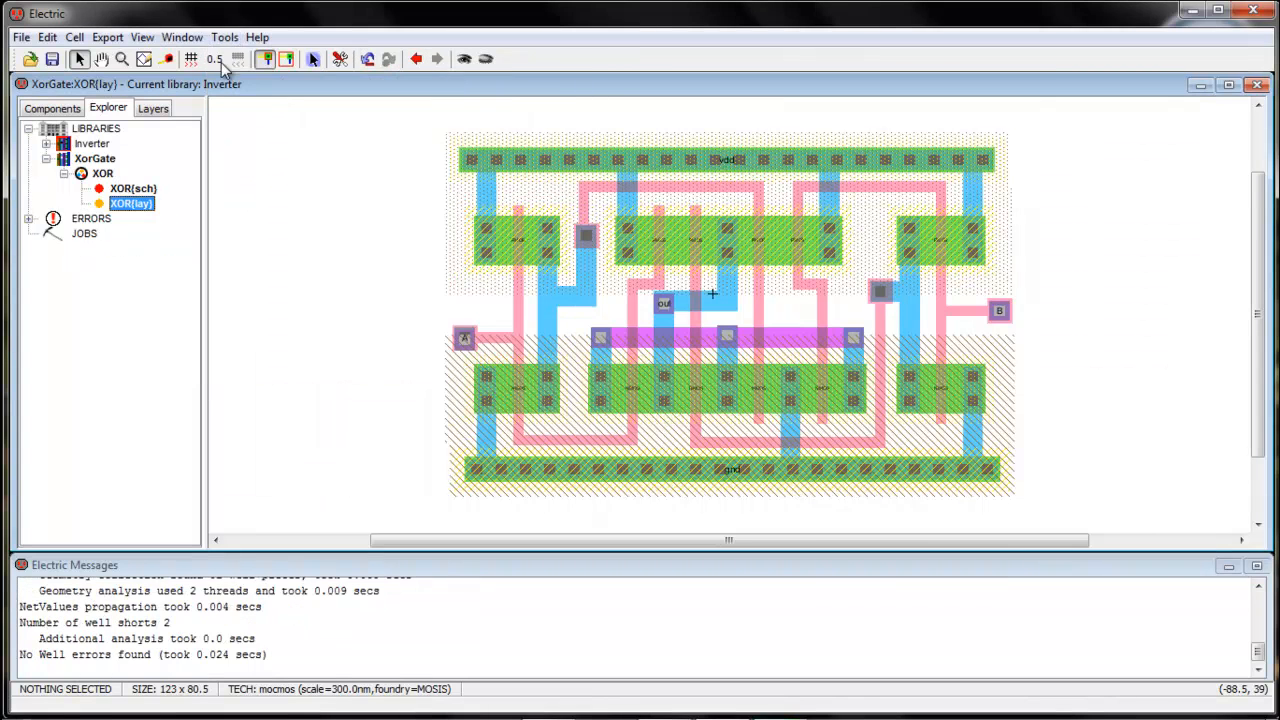
# Run NCC on the schematic and layout views, then reopen XOR{sch}
pyautogui.click(224, 37)
pyautogui.moveTo(330, 183)
pyautogui.click(426, 185)
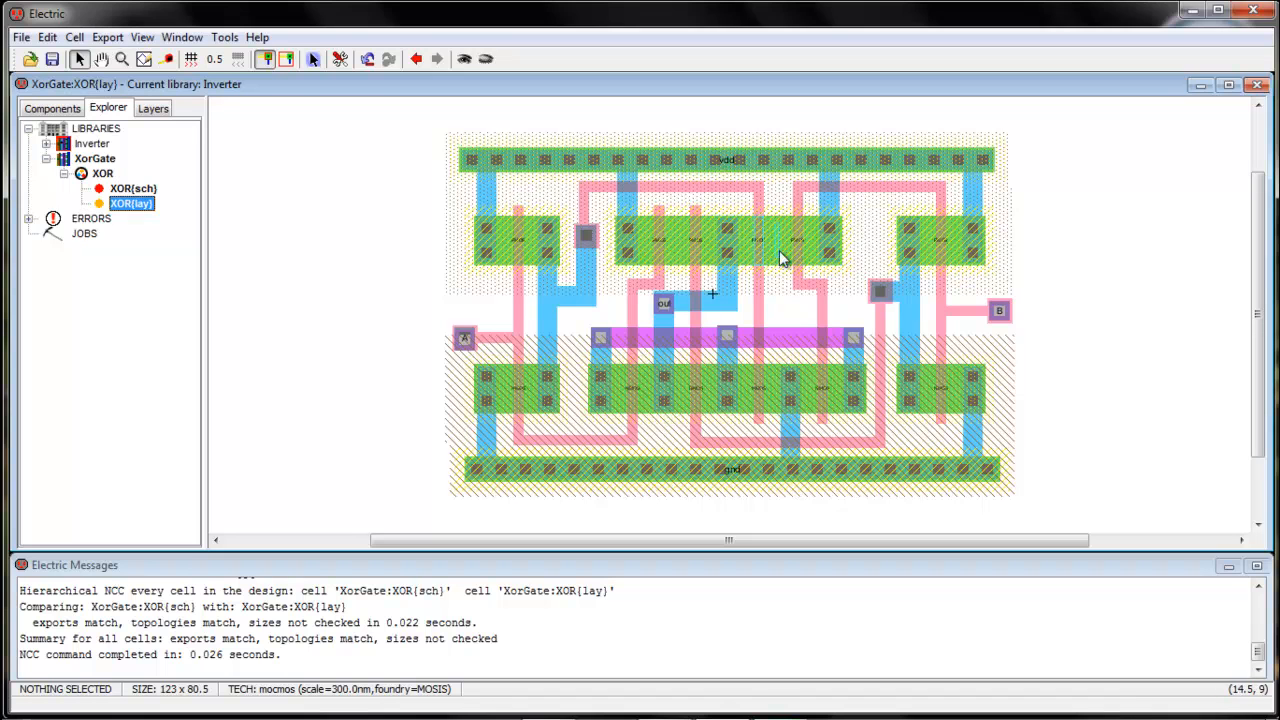
pyautogui.doubleClick(118, 190)
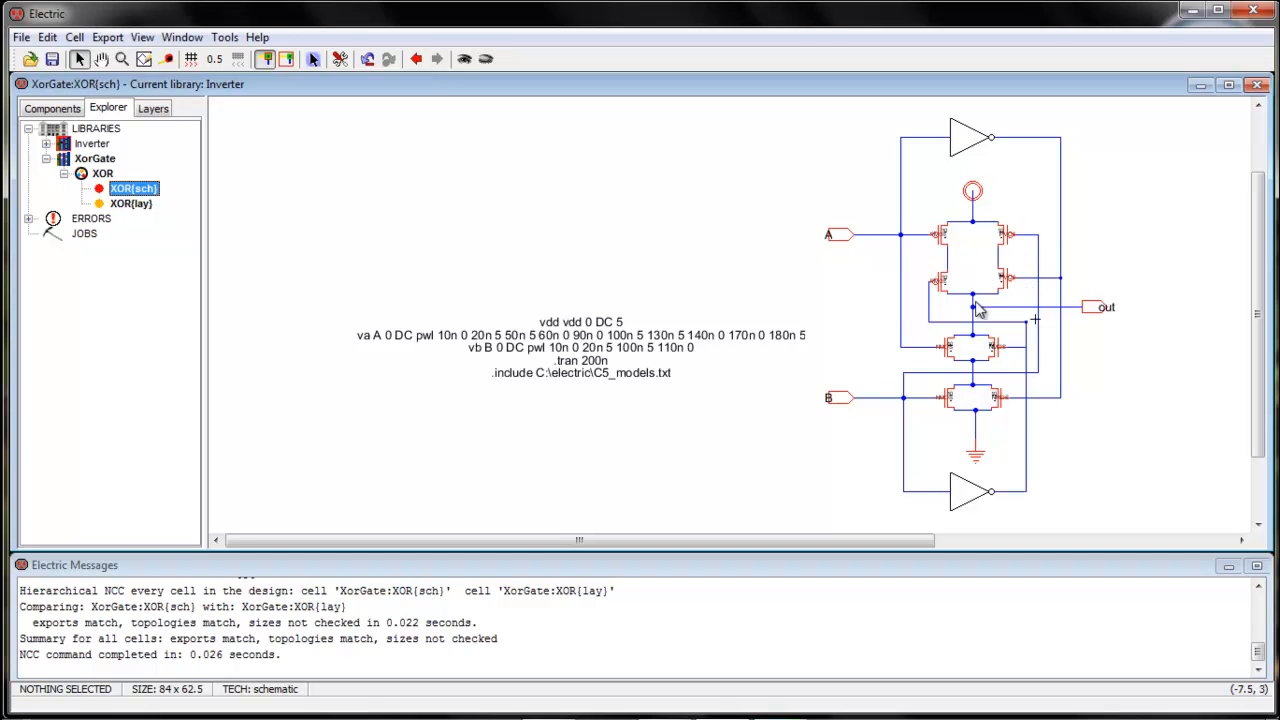
# Reopen the XOR{lay} cell from the Explorer in place of the schematic
pyautogui.click(130, 204)
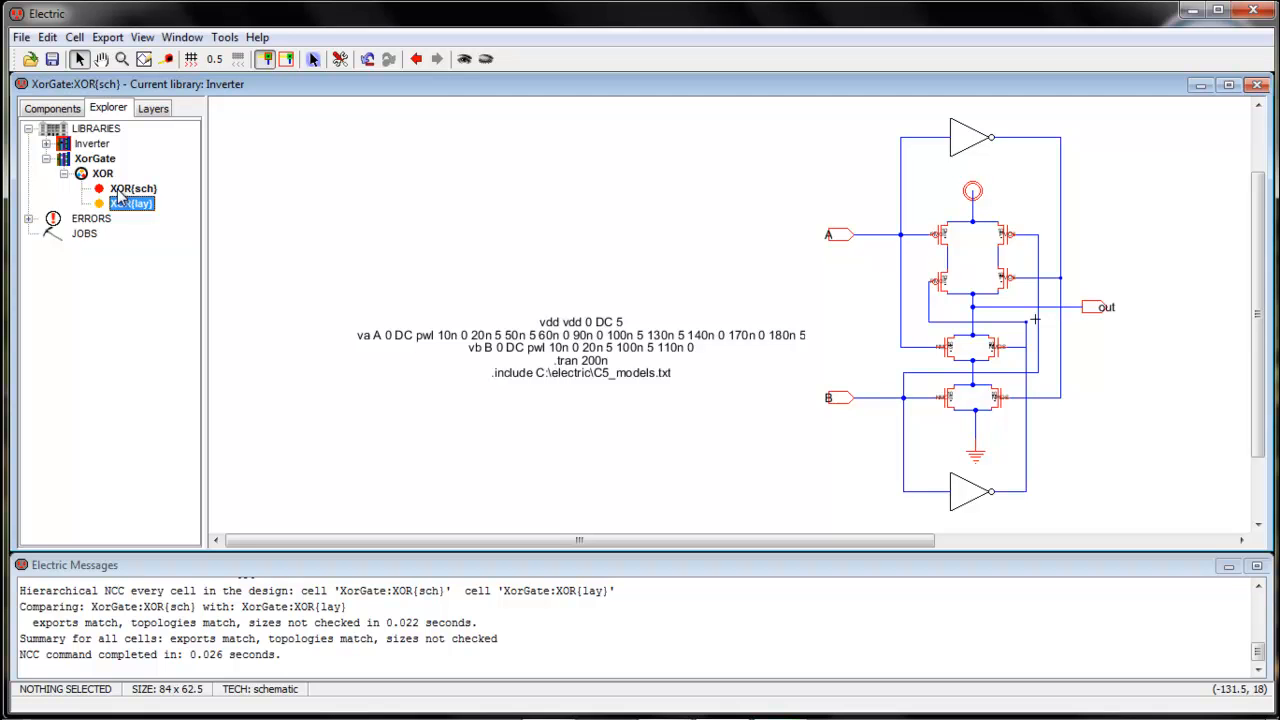
pyautogui.click(777, 703)
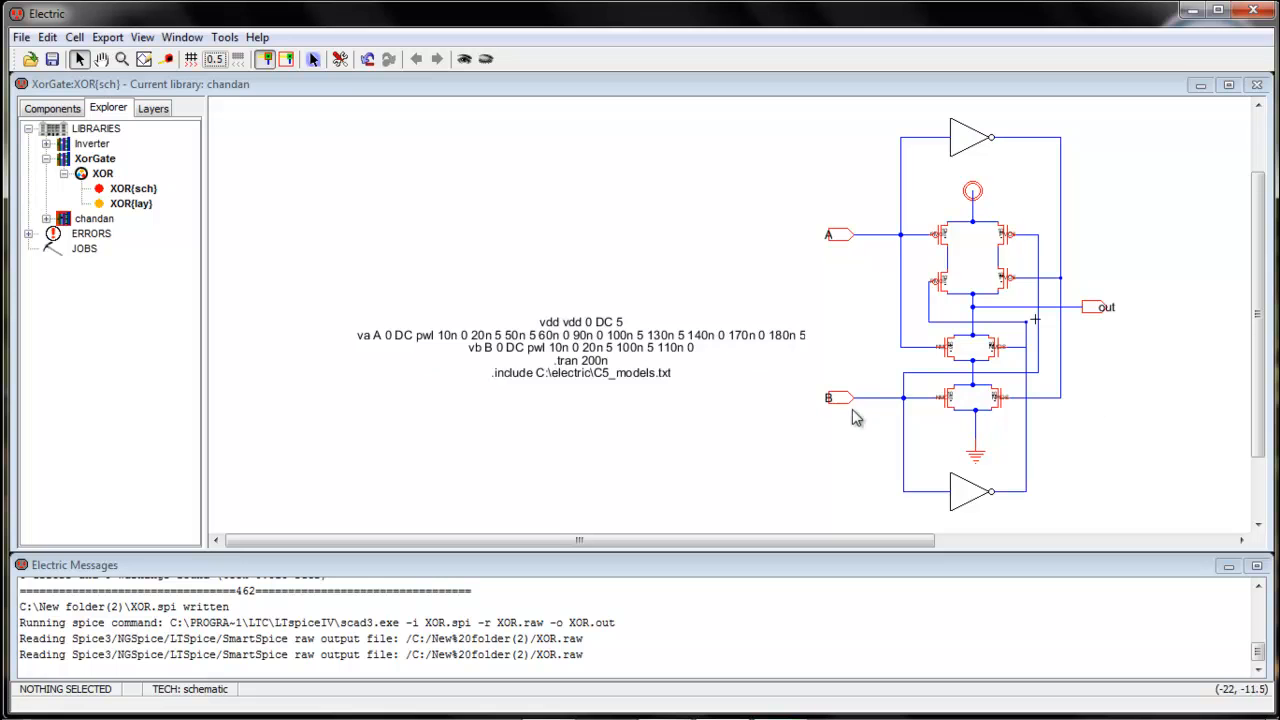
pyautogui.doubleClick(138, 205)
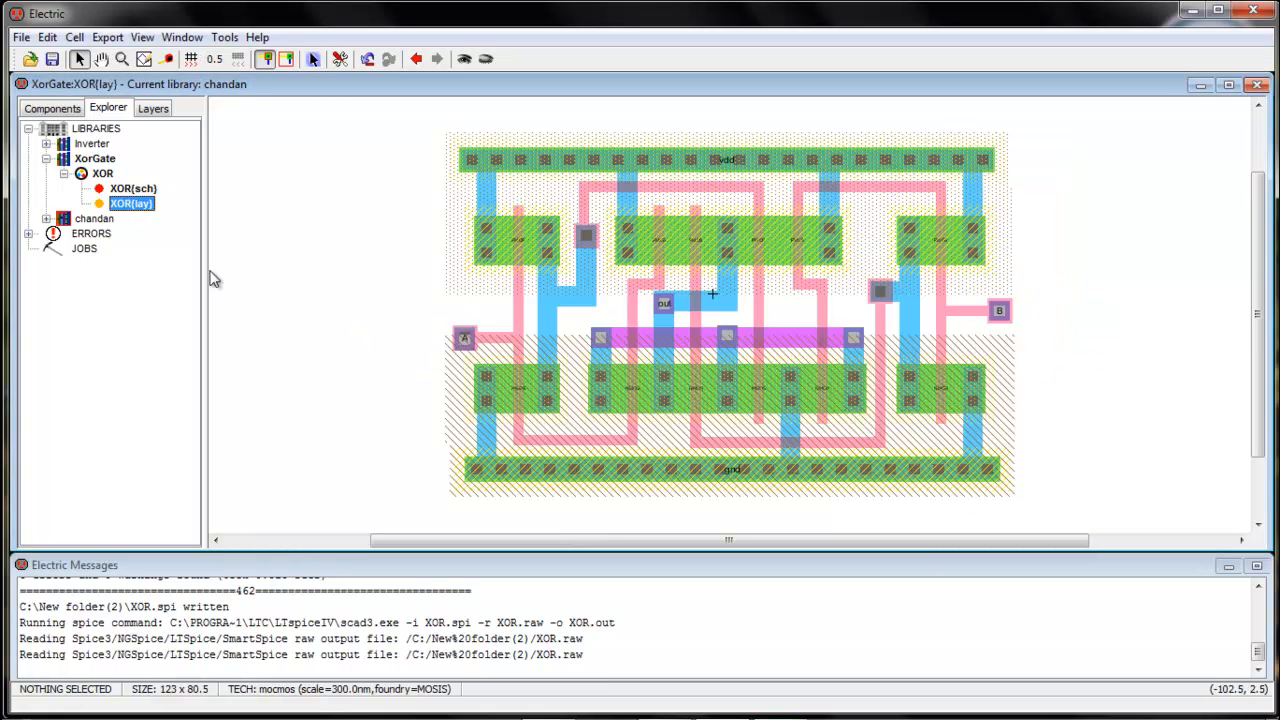
# Copy the SPICE code block from XOR{sch} and paste it below the XOR layout
pyautogui.doubleClick(137, 190)
pyautogui.click(585, 365)
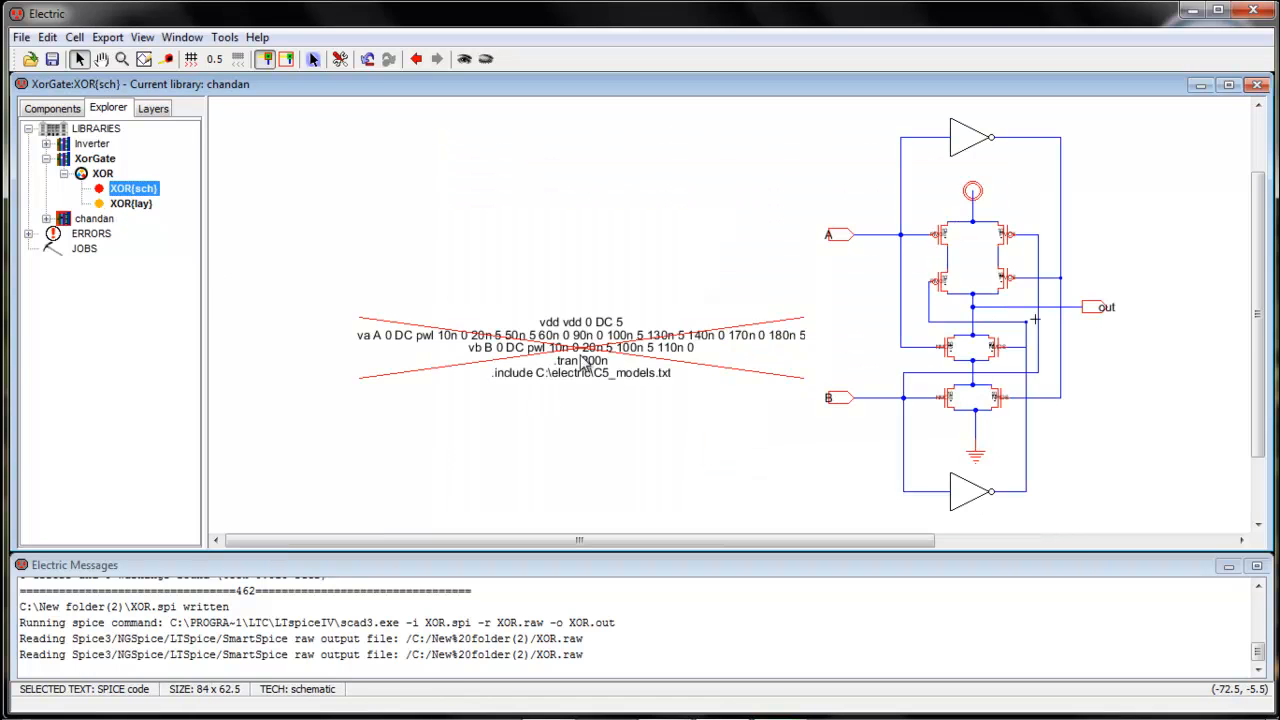
pyautogui.doubleClick(131, 204)
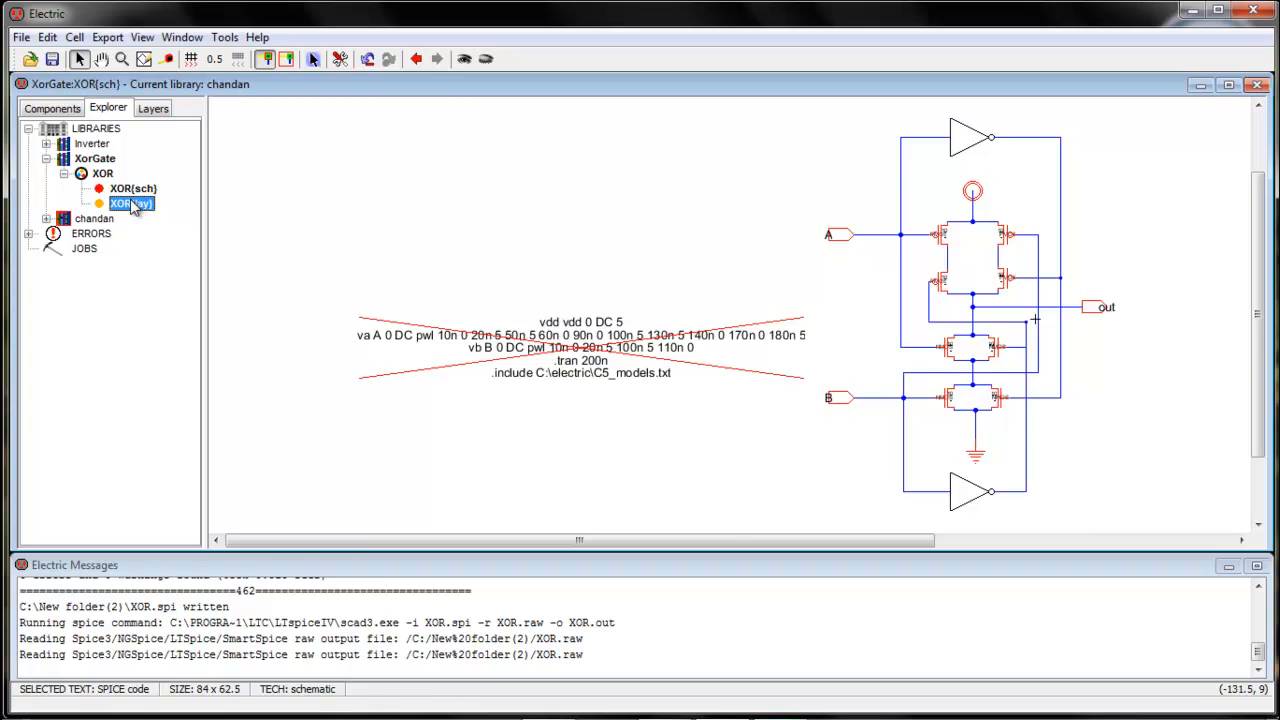
pyautogui.hotkey('ctrl', 'v')
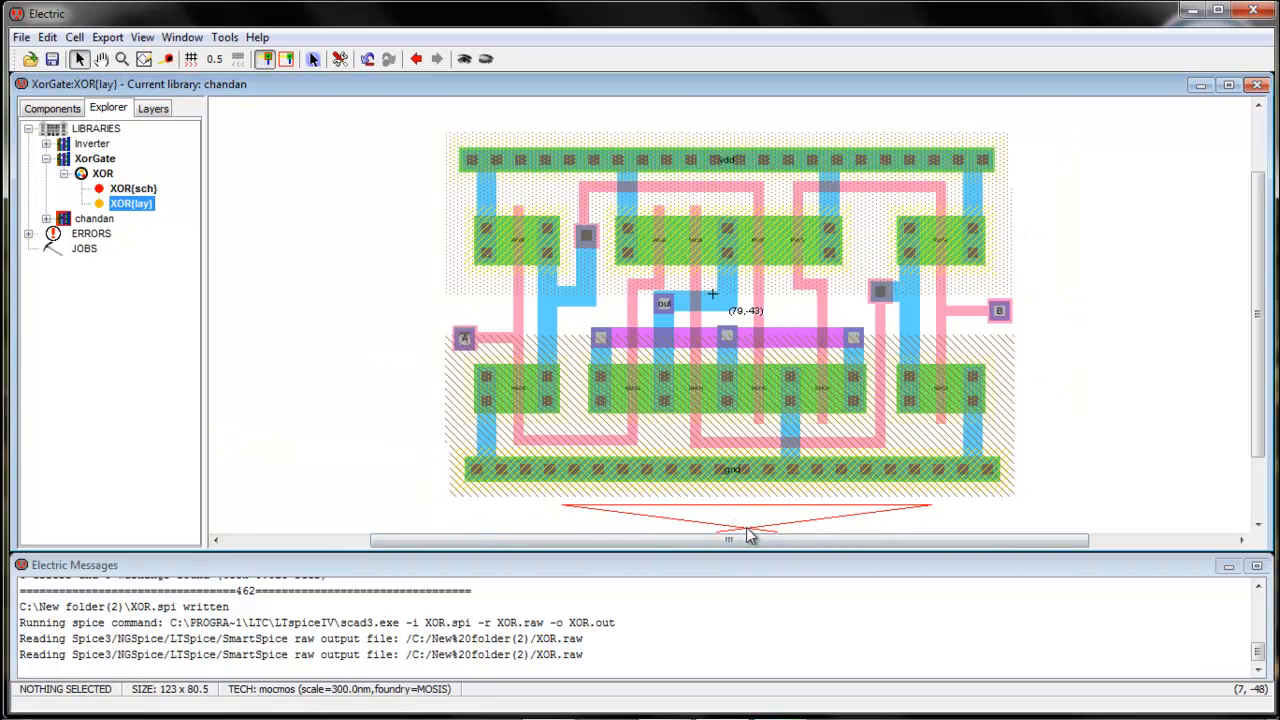
pyautogui.click(750, 535)
pyautogui.hotkey('ctrl', '9')
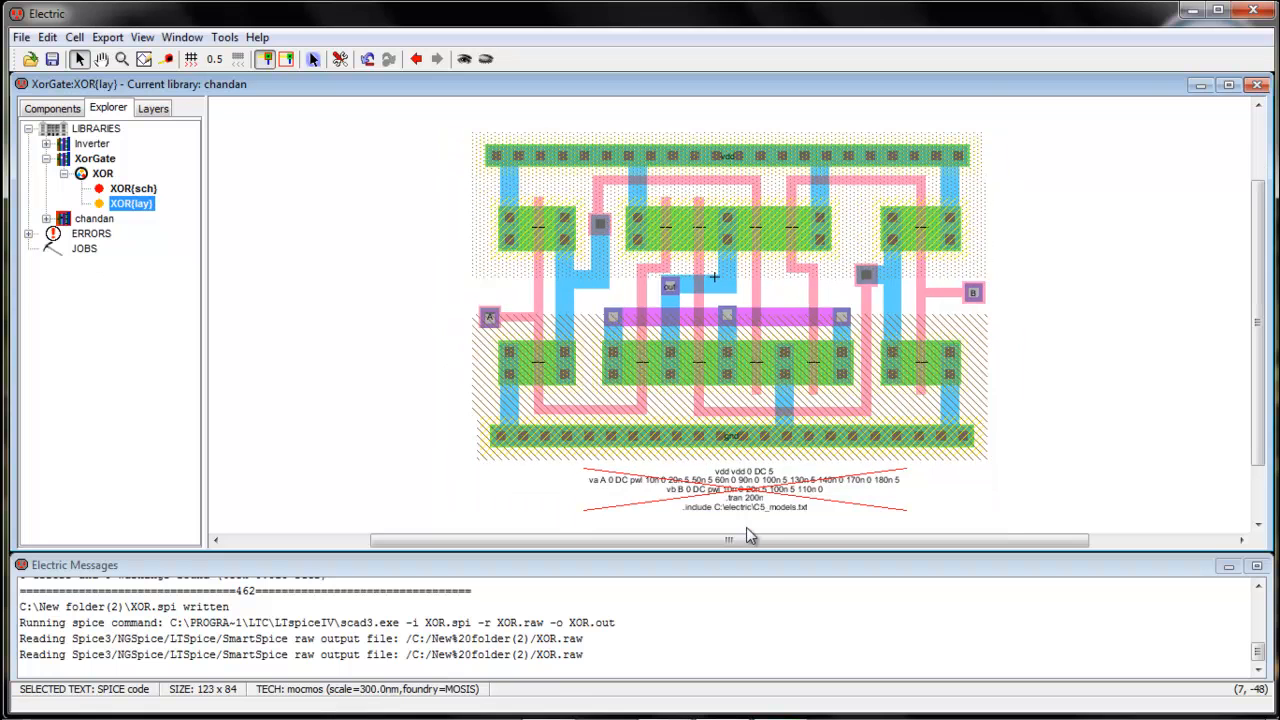
pyautogui.click(1141, 434)
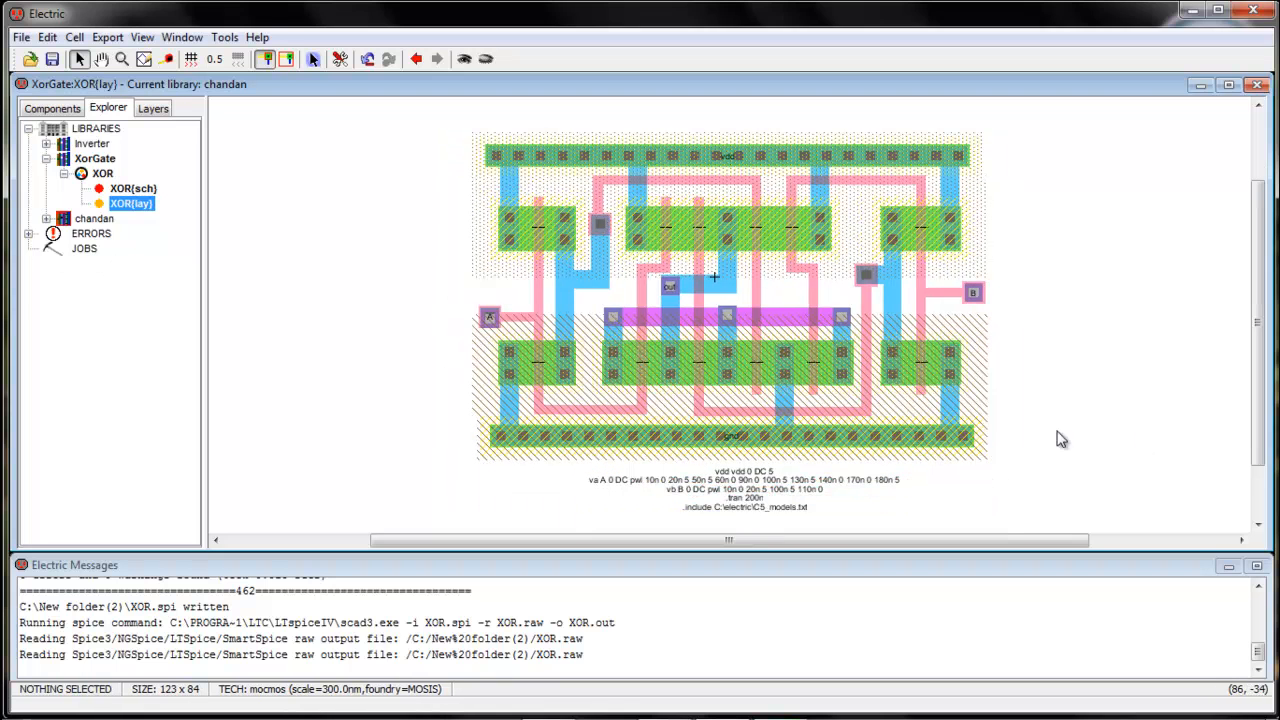
# Rerun hierarchical DRC, Check Wells and NCC on the XOR layout
pyautogui.click(224, 37)
pyautogui.moveTo(300, 59)
pyautogui.click(441, 62)
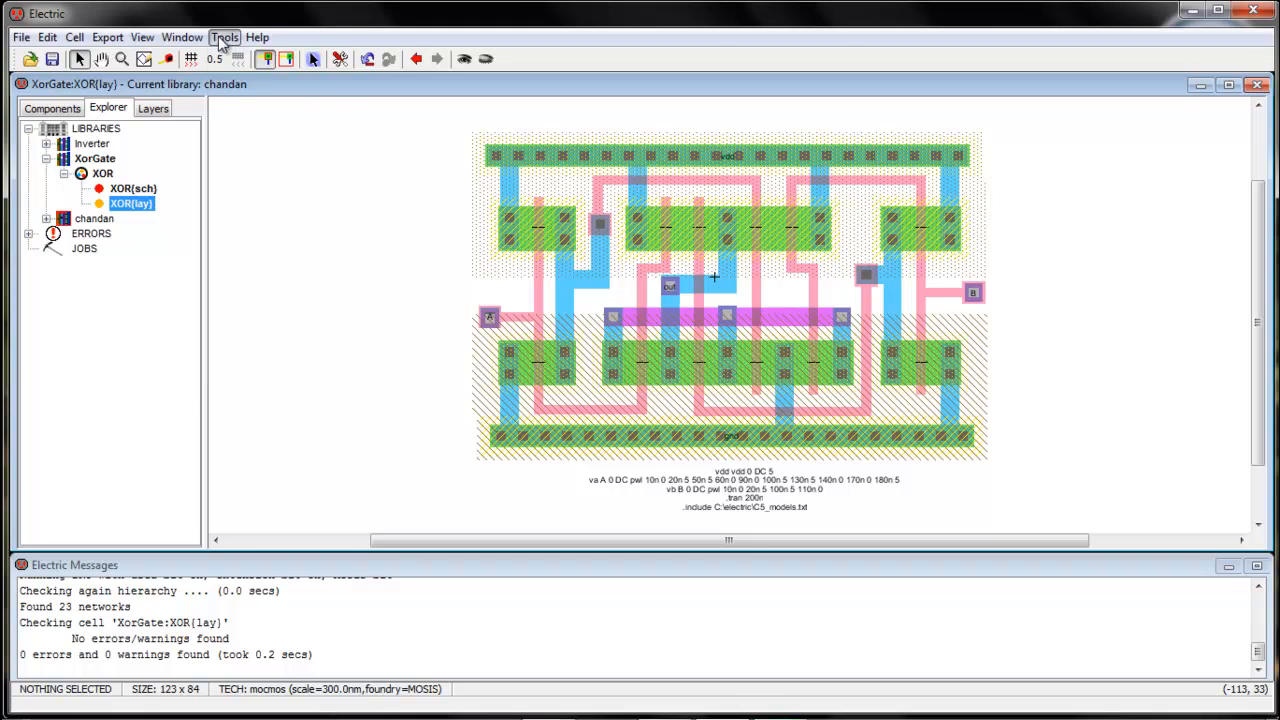
pyautogui.click(224, 37)
pyautogui.moveTo(300, 162)
pyautogui.click(395, 166)
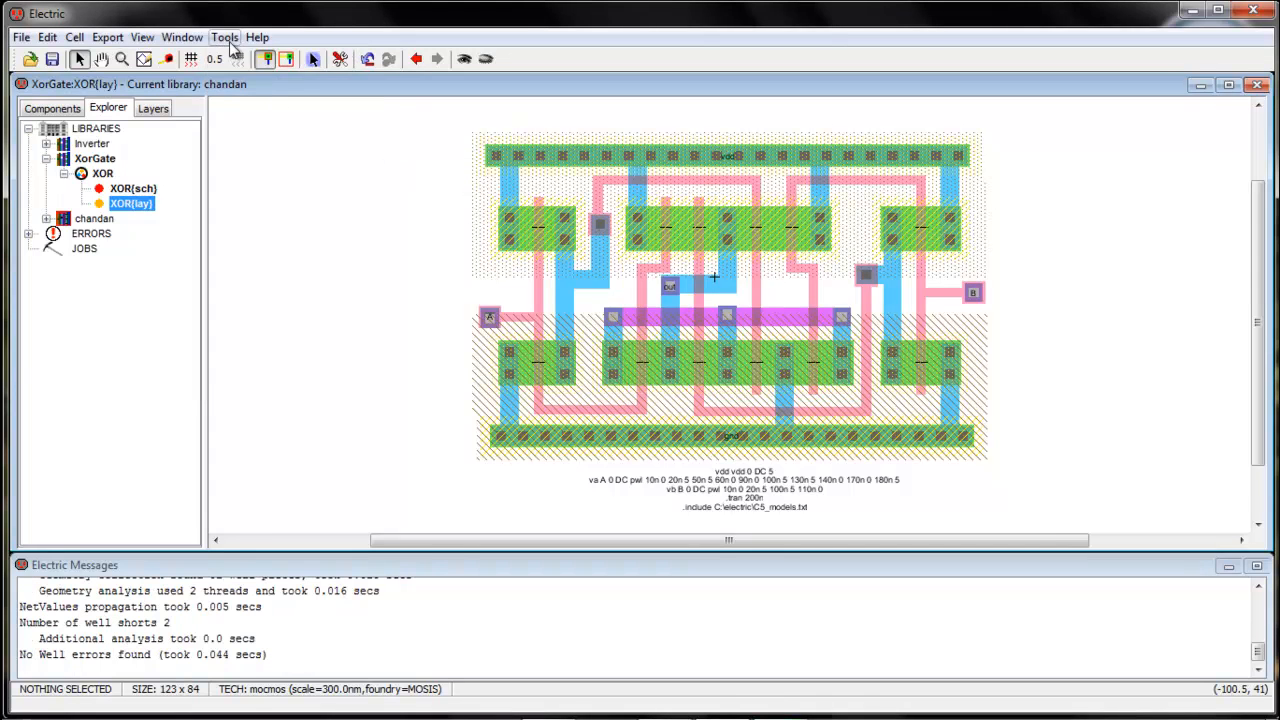
pyautogui.click(224, 37)
pyautogui.moveTo(323, 188)
pyautogui.click(402, 183)
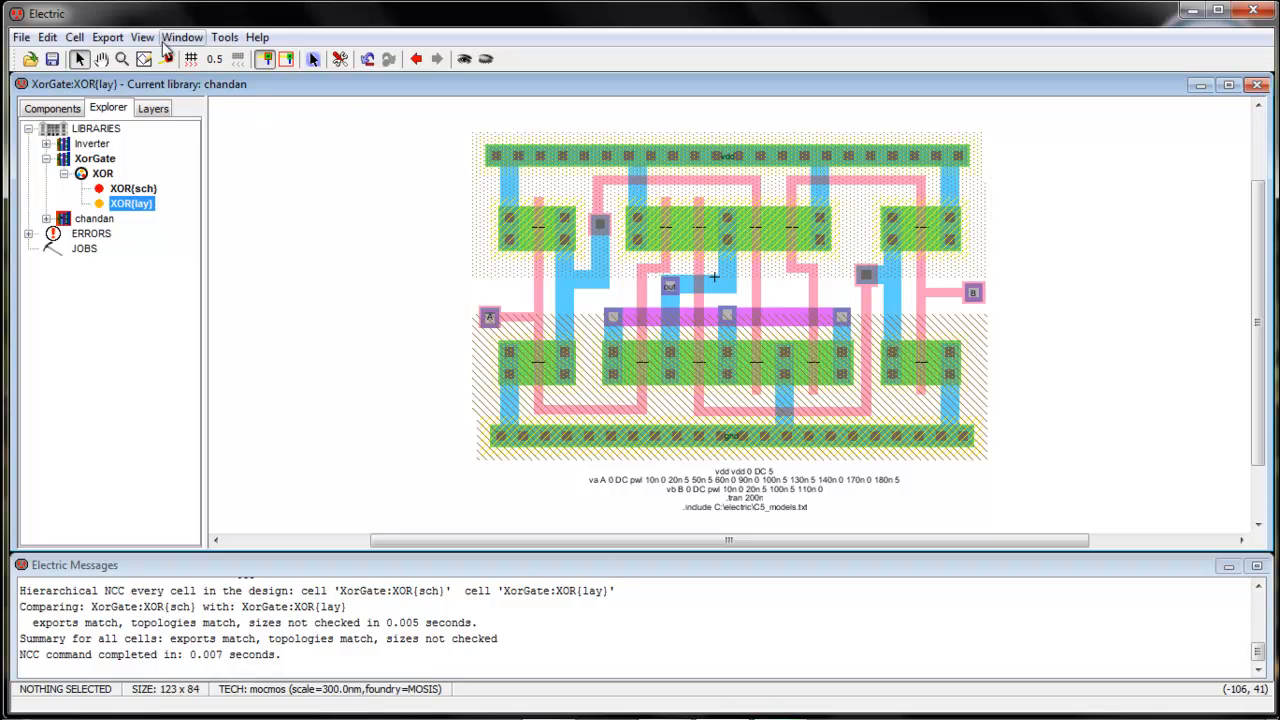
pyautogui.click(224, 37)
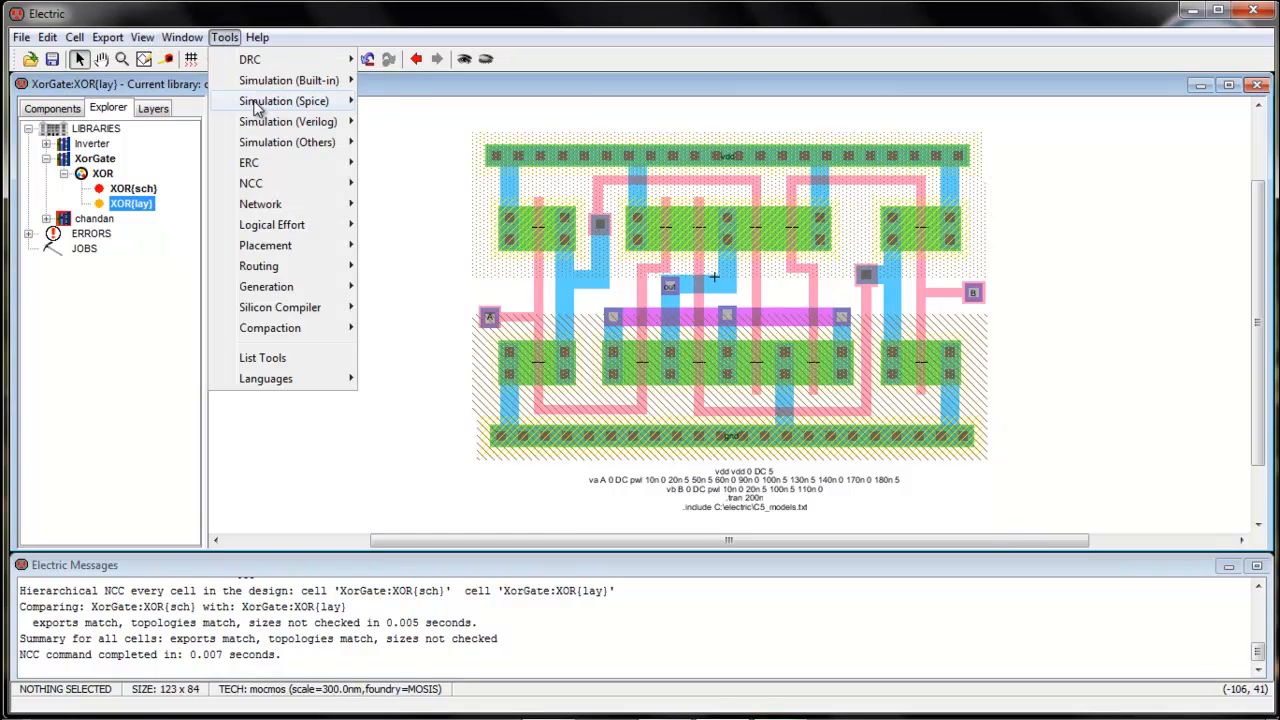
# Write the Spice deck, run it in LTspice, and enlarge the waveform pane
pyautogui.moveTo(275, 99)
pyautogui.click(410, 104)
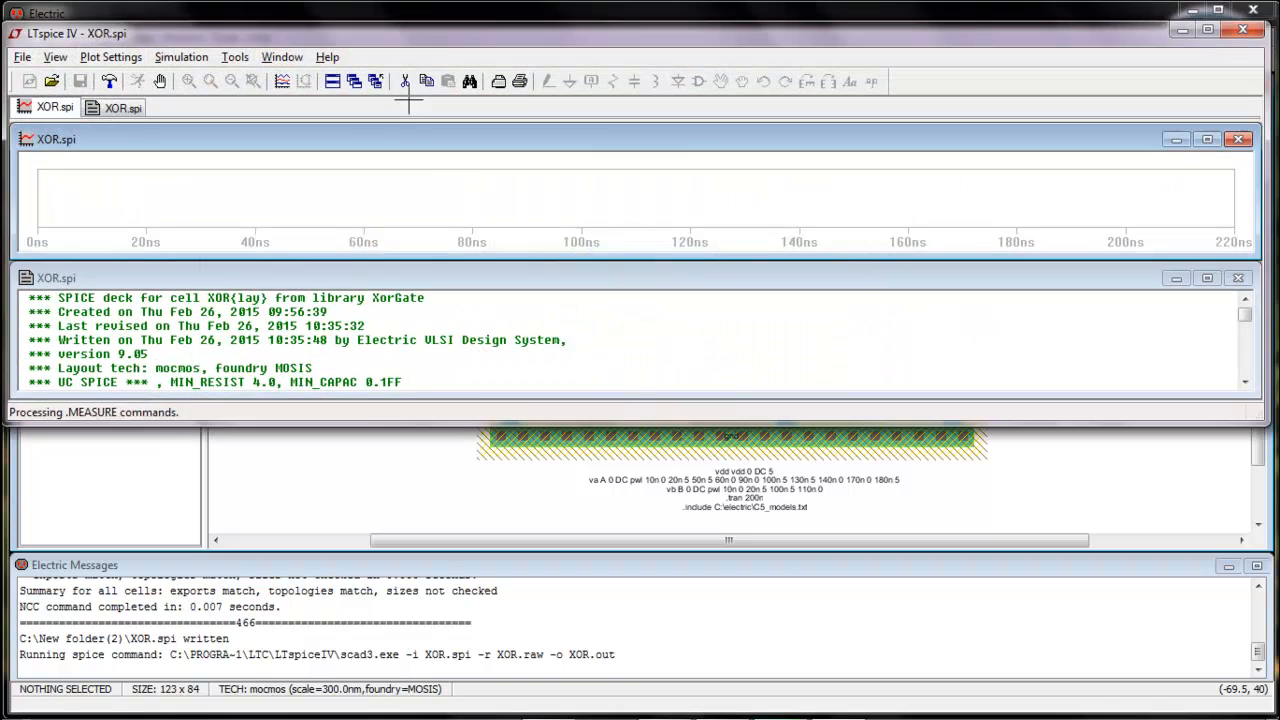
pyautogui.moveTo(471, 420); pyautogui.dragTo(466, 708)
pyautogui.moveTo(484, 283); pyautogui.dragTo(471, 572)
pyautogui.moveTo(479, 259); pyautogui.dragTo(477, 546)
# Plot V(a), V(b) and V(out), each in its own plot pane
pyautogui.click(282, 81)
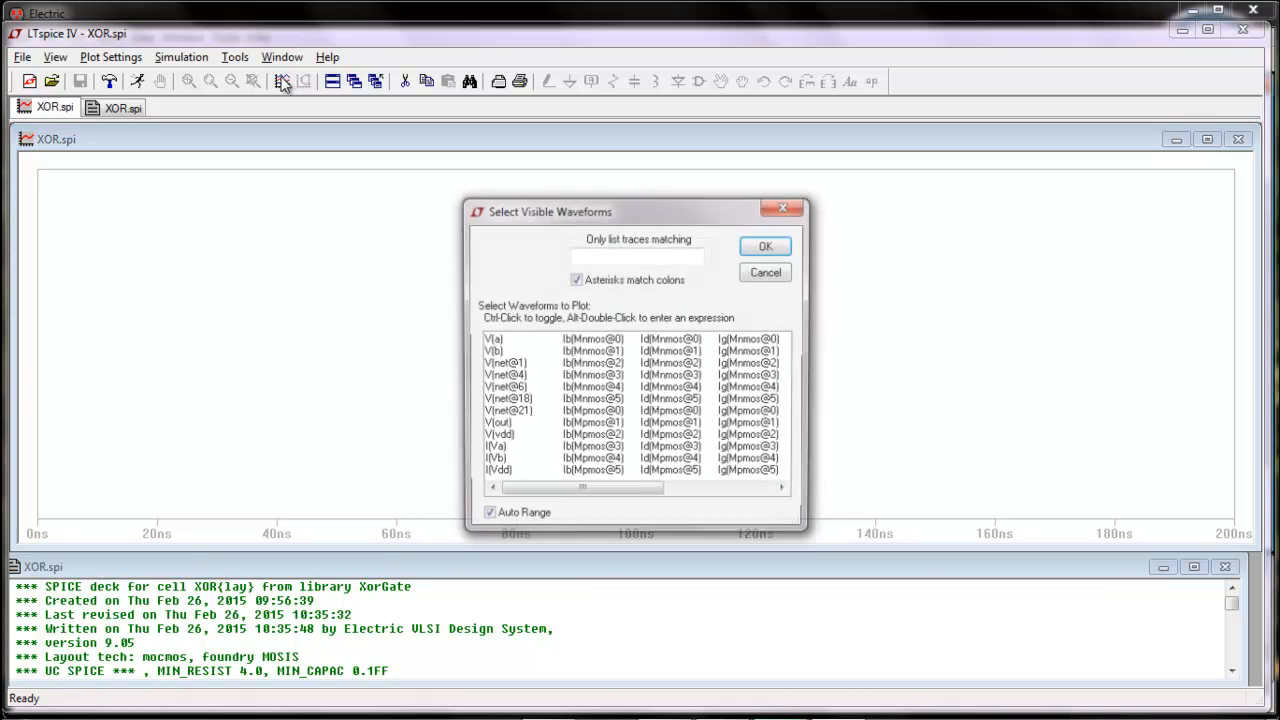
pyautogui.click(492, 340)
pyautogui.keyDown('ctrl'); pyautogui.click(496, 352); pyautogui.keyUp('ctrl')
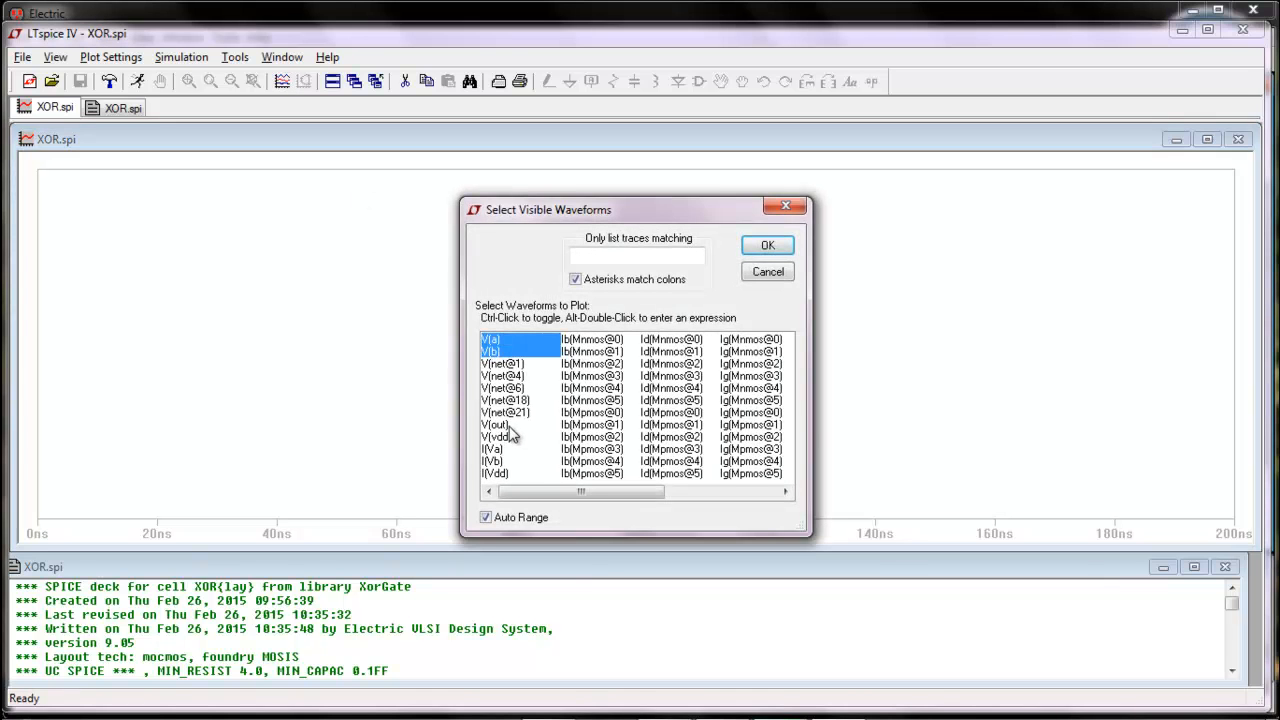
pyautogui.keyDown('ctrl'); pyautogui.click(506, 426); pyautogui.keyUp('ctrl')
pyautogui.click(767, 245)
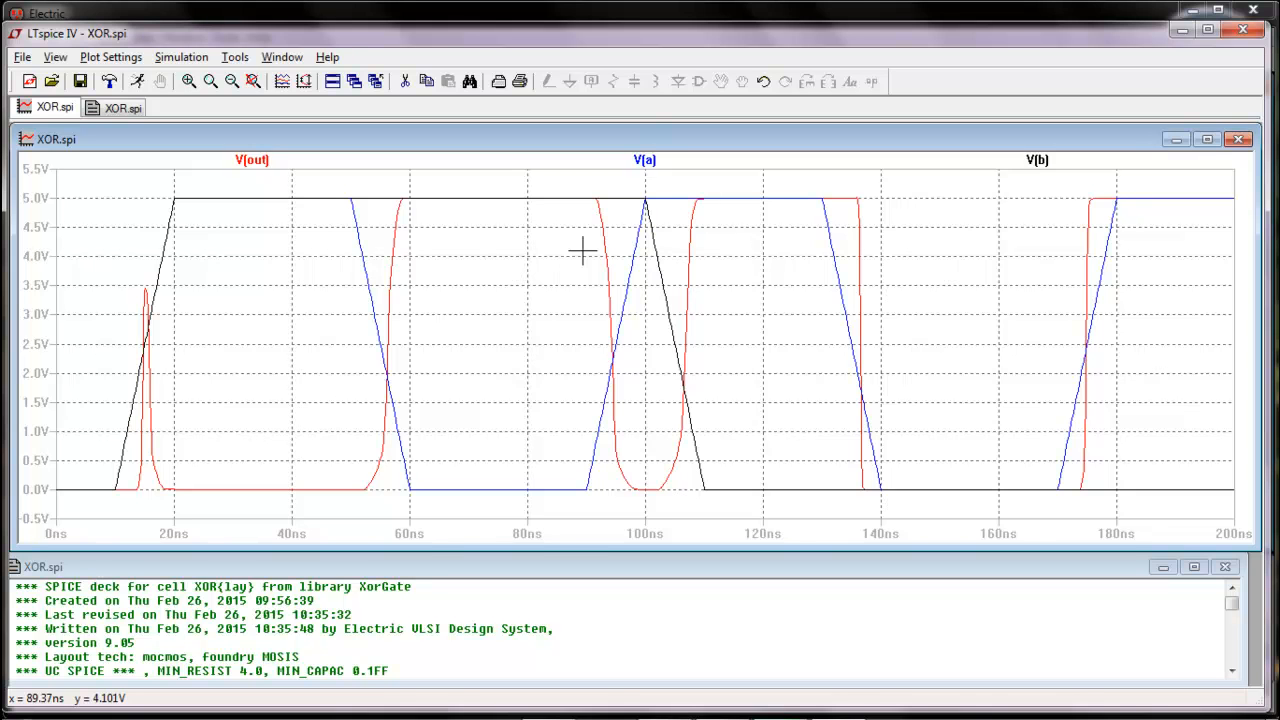
pyautogui.press('p')
pyautogui.press('p')
pyautogui.moveTo(254, 404); pyautogui.dragTo(291, 165)
pyautogui.moveTo(360, 403); pyautogui.dragTo(351, 286)
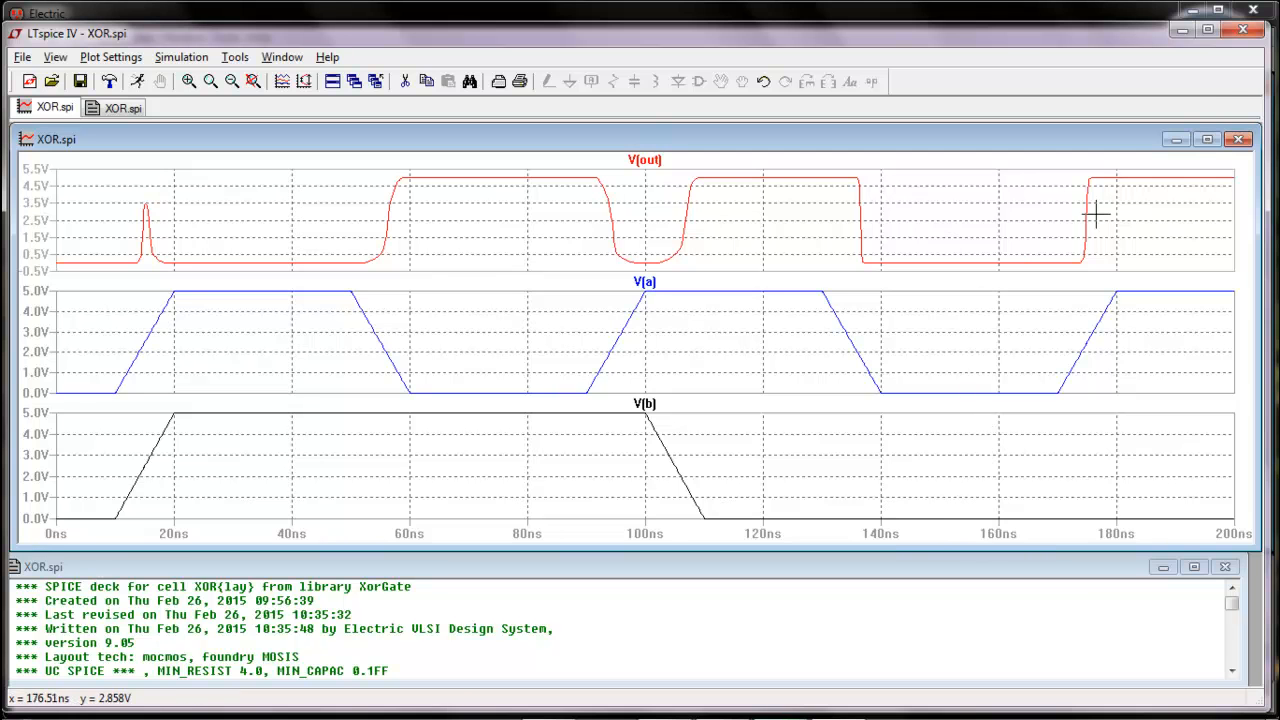
# Close LTspice and Electric's waveform window, then minimize Electric to the desktop
pyautogui.click(1243, 29)
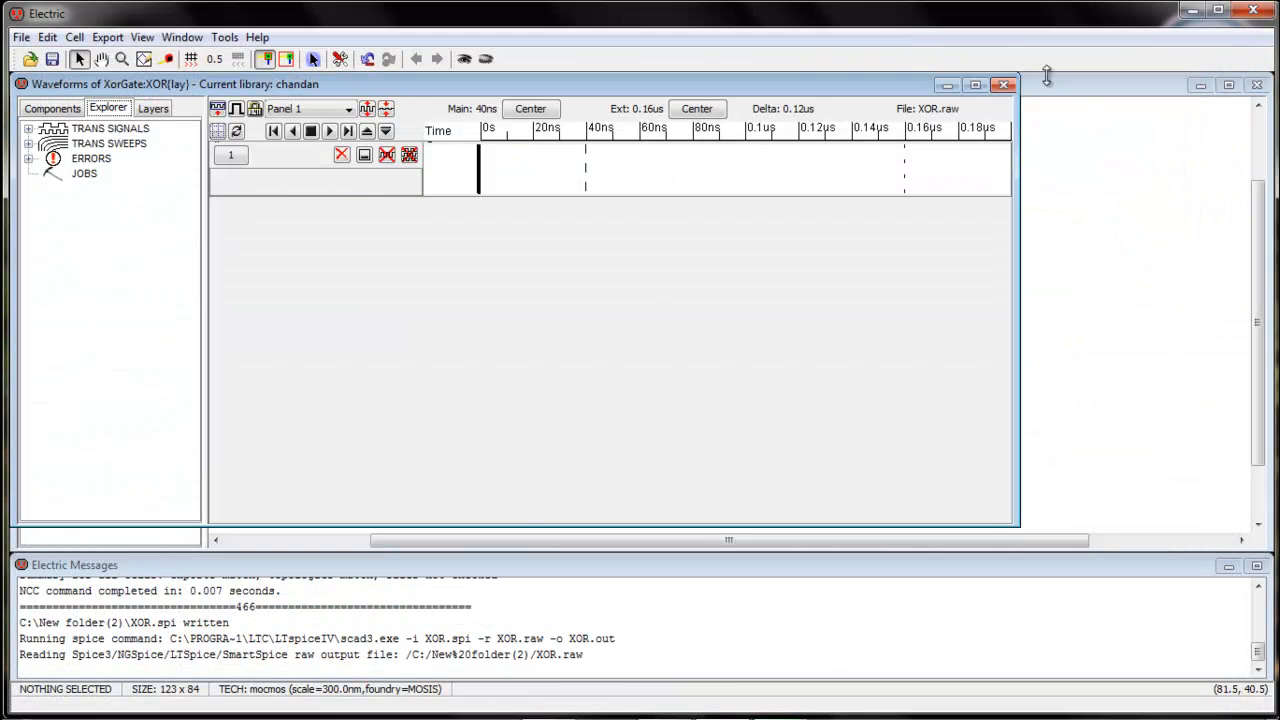
pyautogui.click(1004, 85)
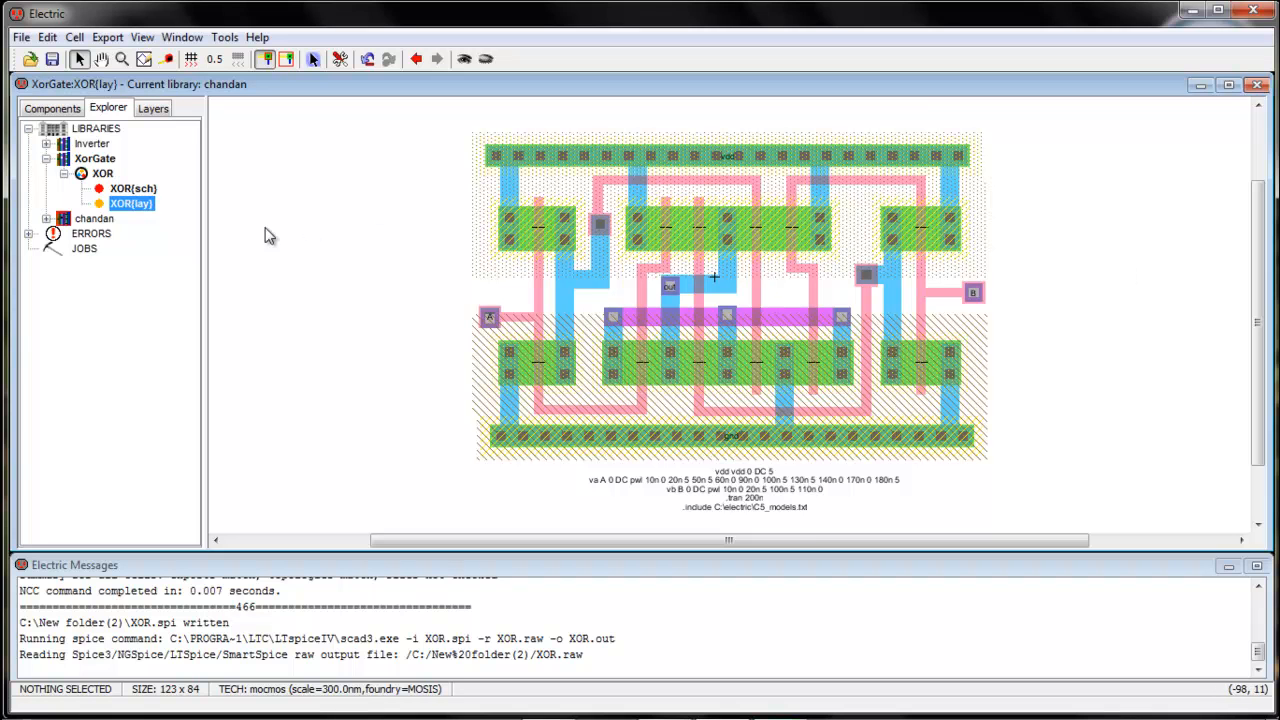
pyautogui.click(1190, 22)
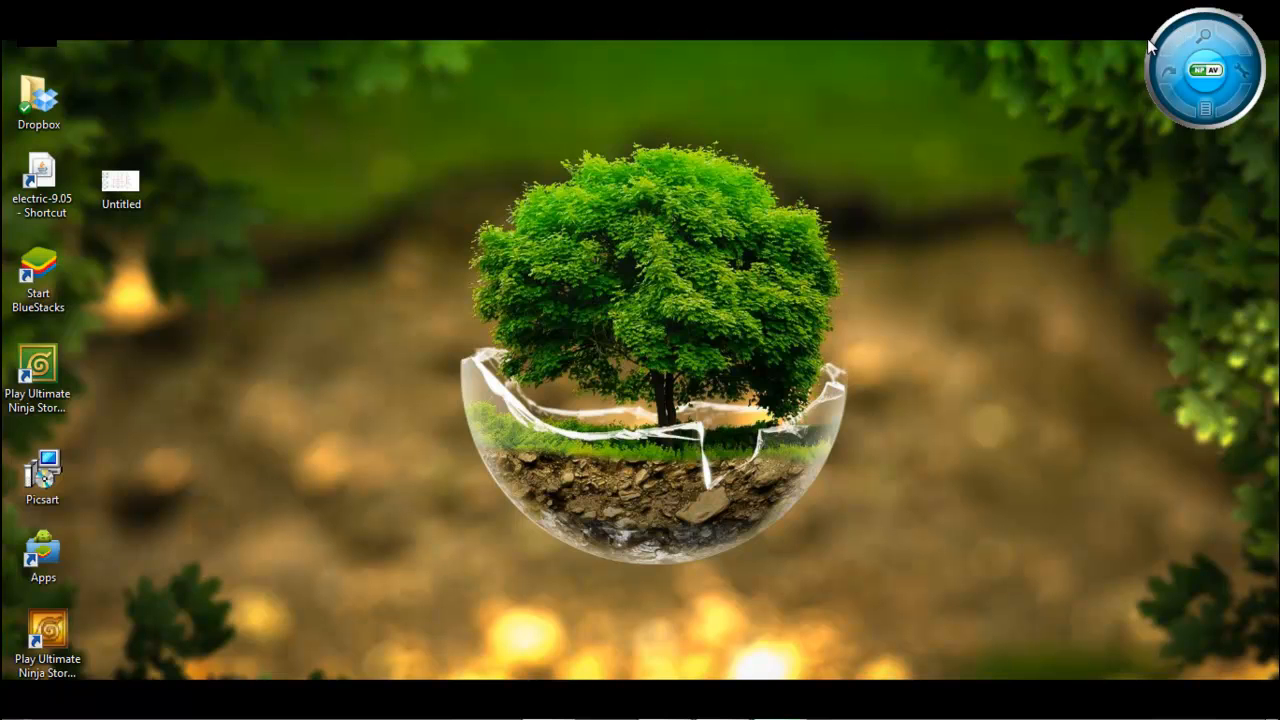
pyautogui.click(780, 702)
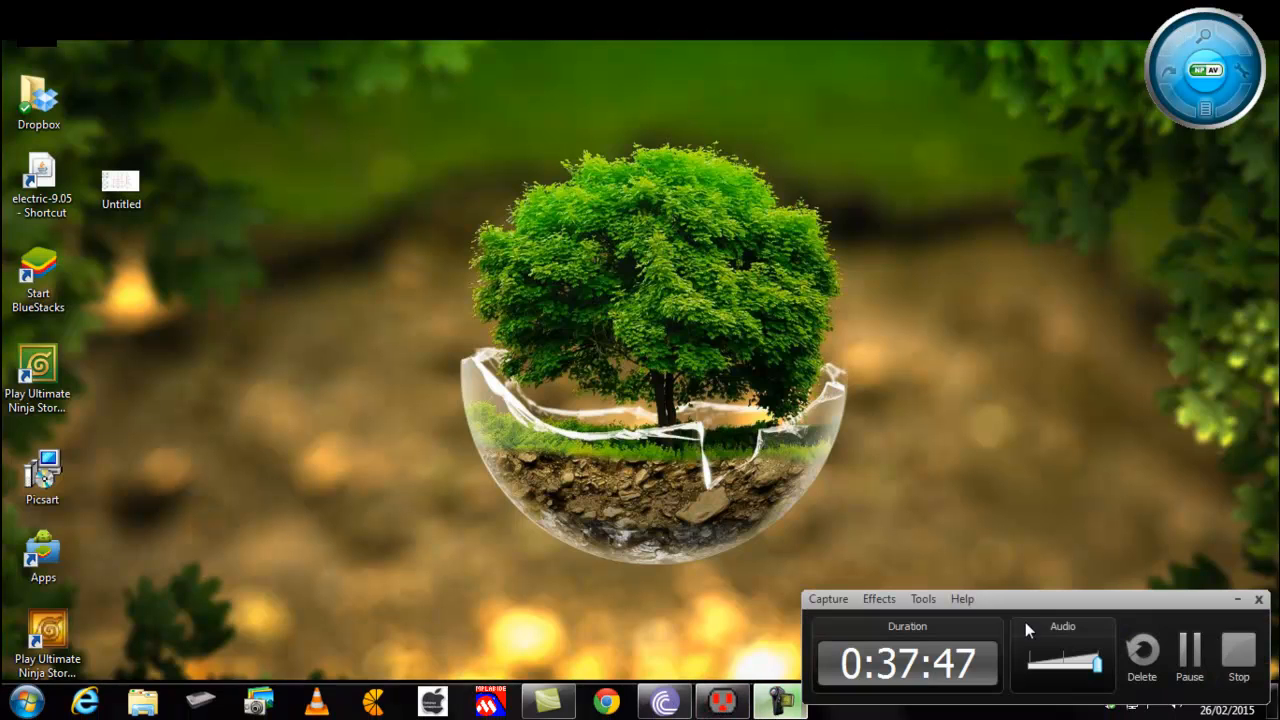